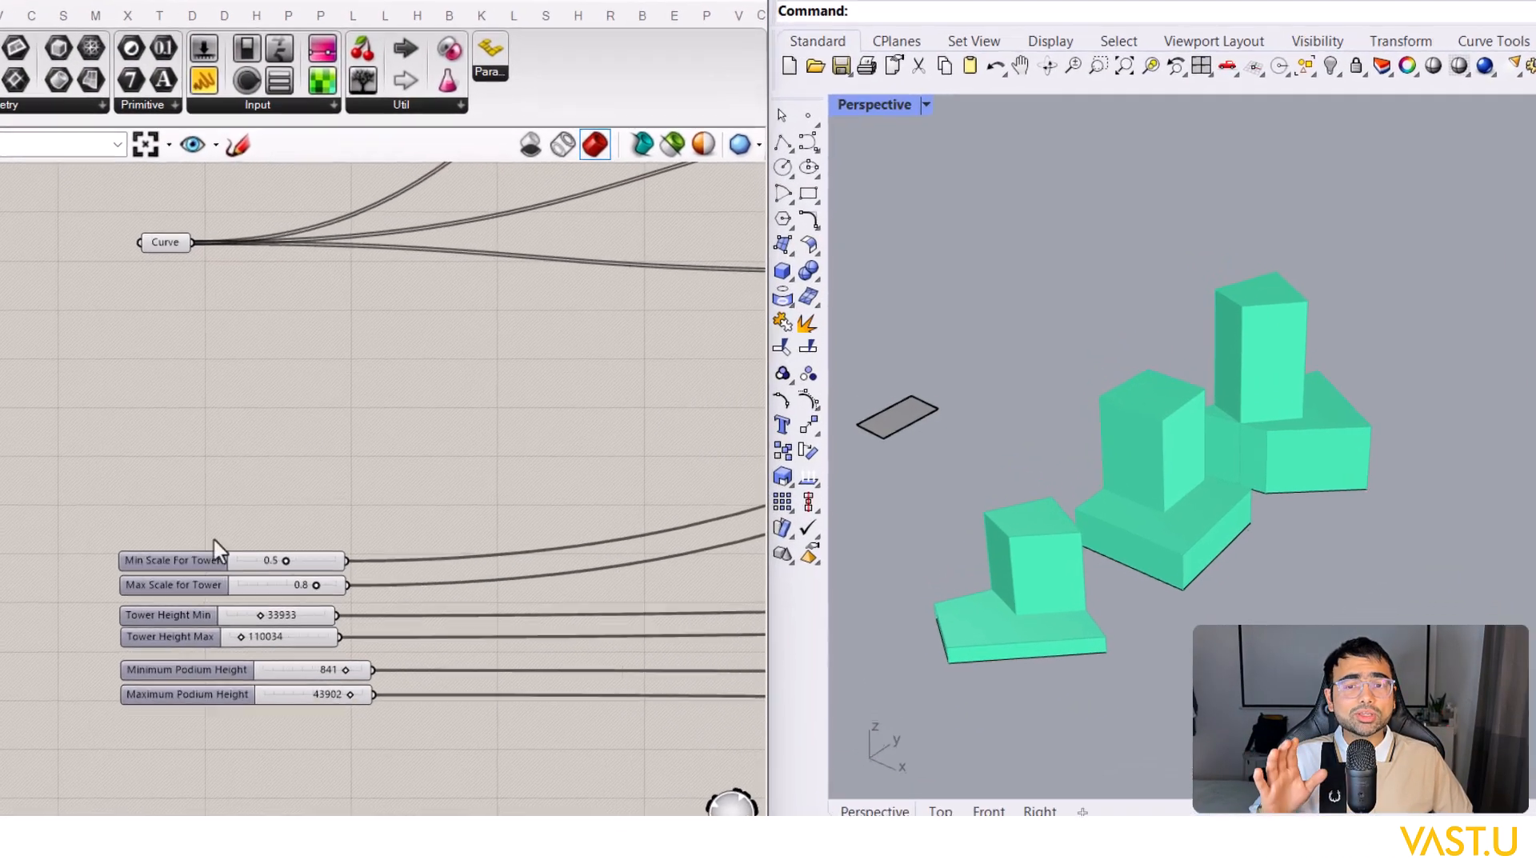
Step: Set Max Scale for Tower to 0.7, Tower Height Min to 52429 and Tower Height Max to 225634
click(200, 751)
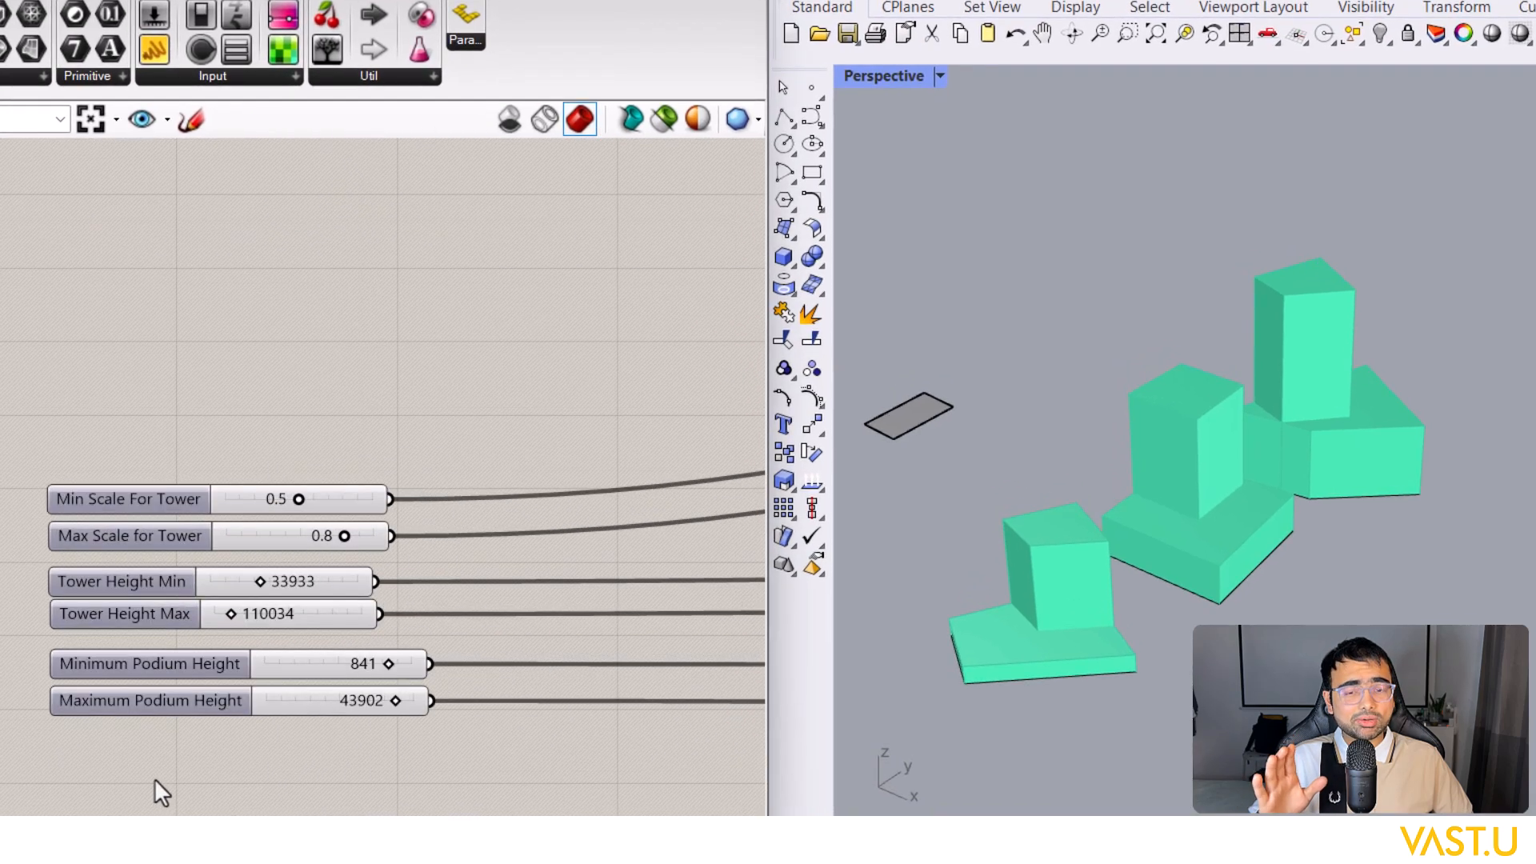
scroll(155, 779, up, 2)
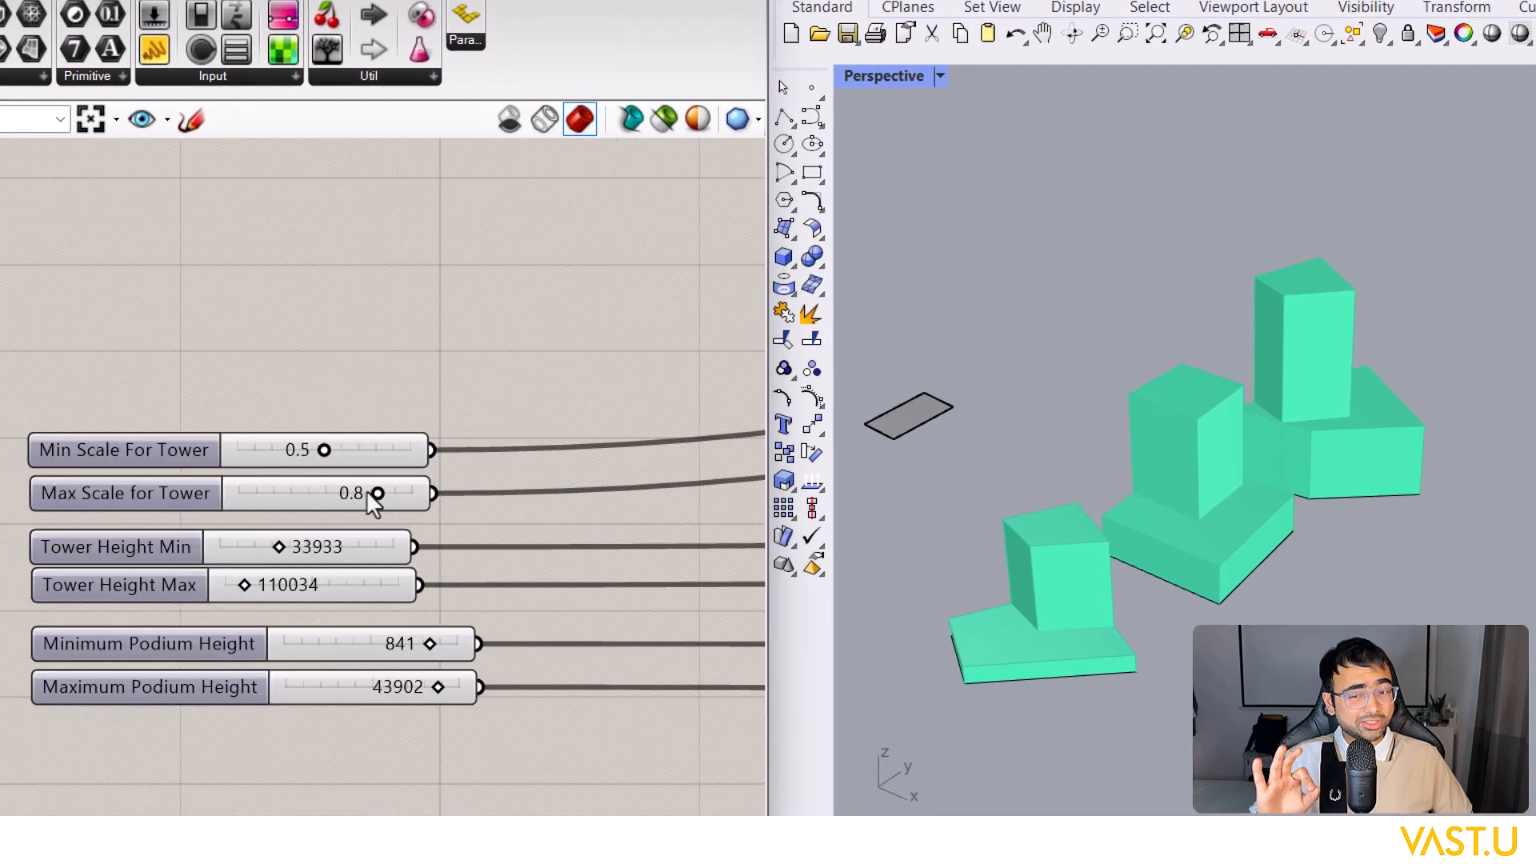
drag(348, 494, 350, 499)
mouse_move(280, 549)
mouse_down()
mouse_move(340, 547)
mouse_move(310, 547)
mouse_up()
drag(247, 589, 265, 585)
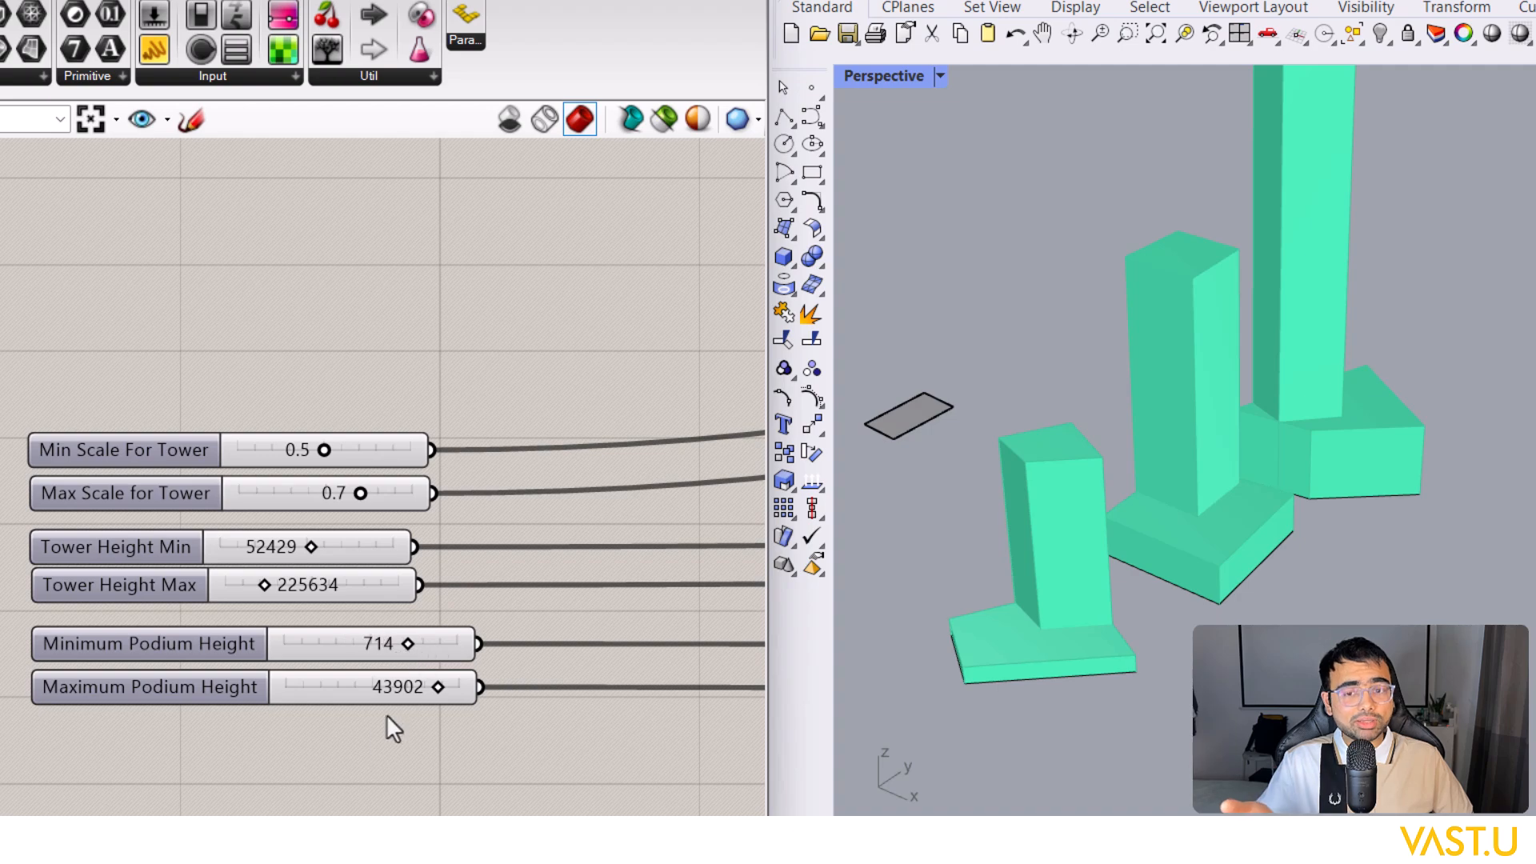
Step: Highlight the Curve component's outline and orbit the Rhino view around the taller, slimmer towers
scroll(350, 729, down, 7)
scroll(340, 461, up, 5)
drag(244, 618, 30, 331)
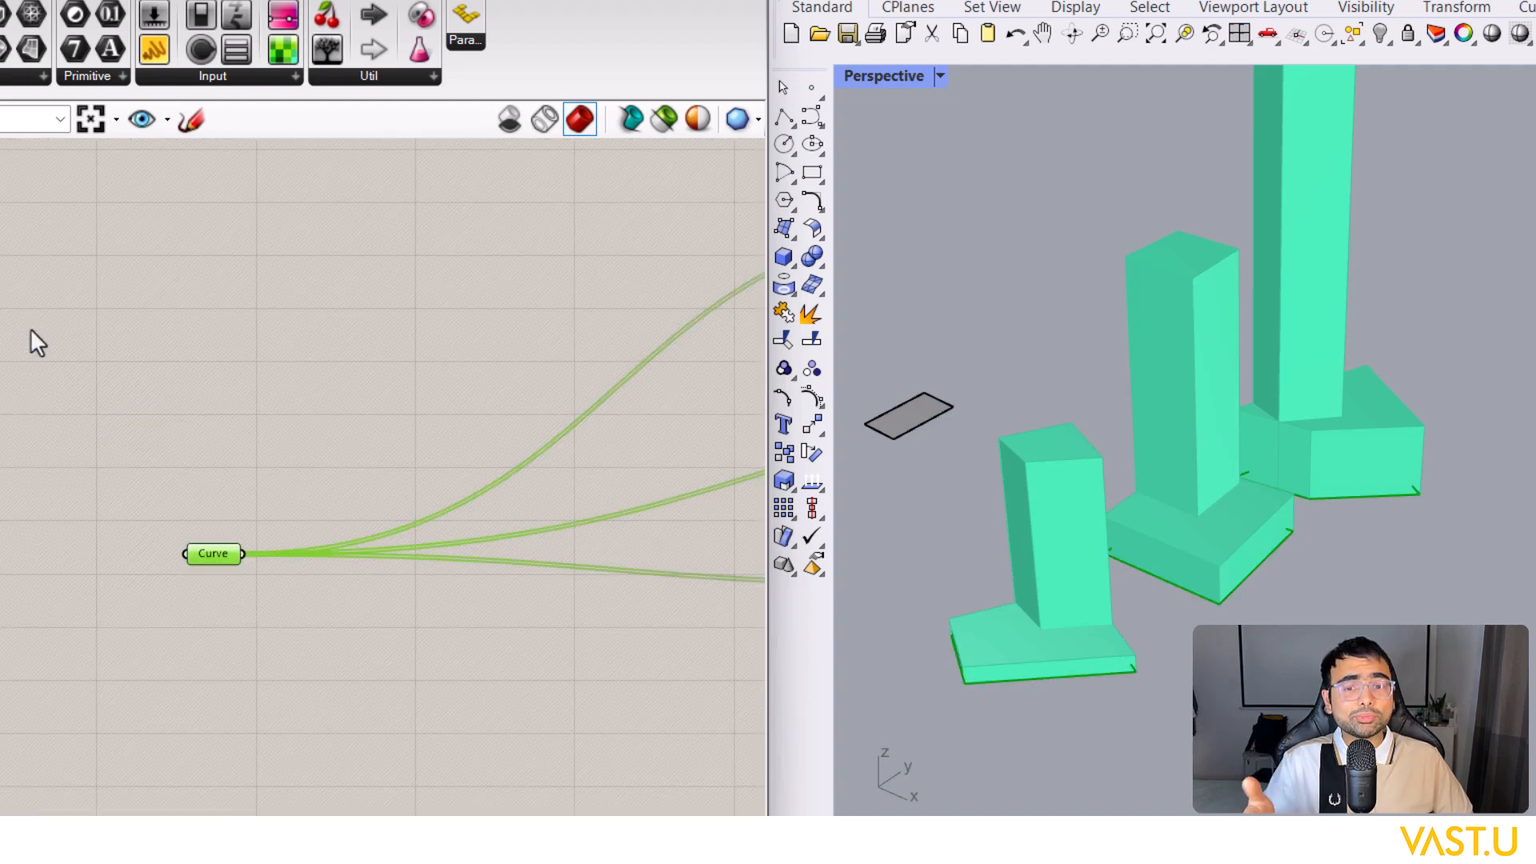
scroll(1347, 507, down, 3)
scroll(1258, 549, up, 6)
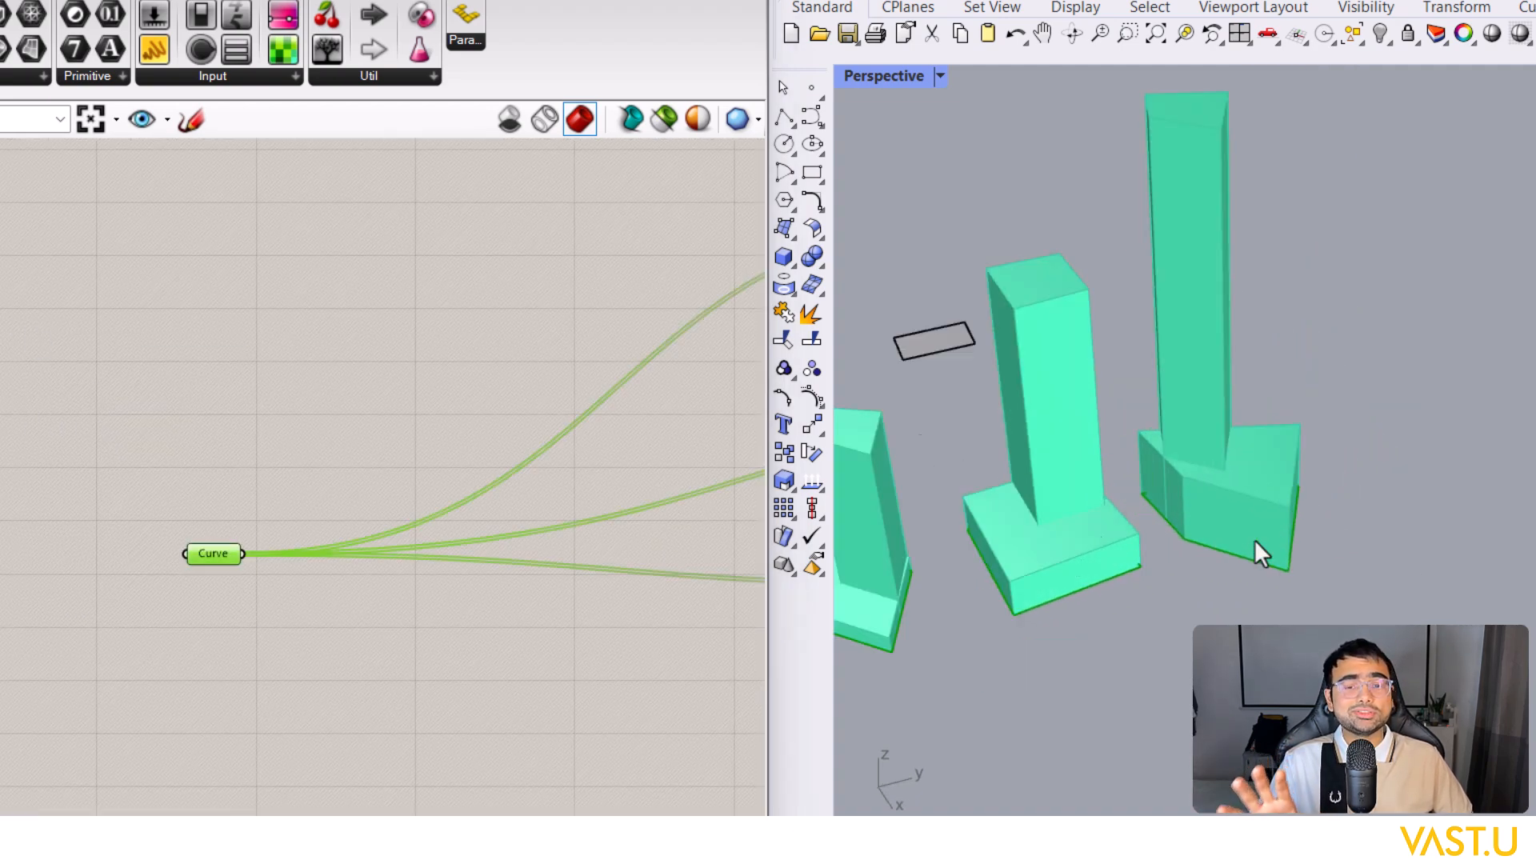
scroll(1261, 554, down, 3)
right_drag(1261, 554, 1303, 549)
scroll(1285, 541, down, 6)
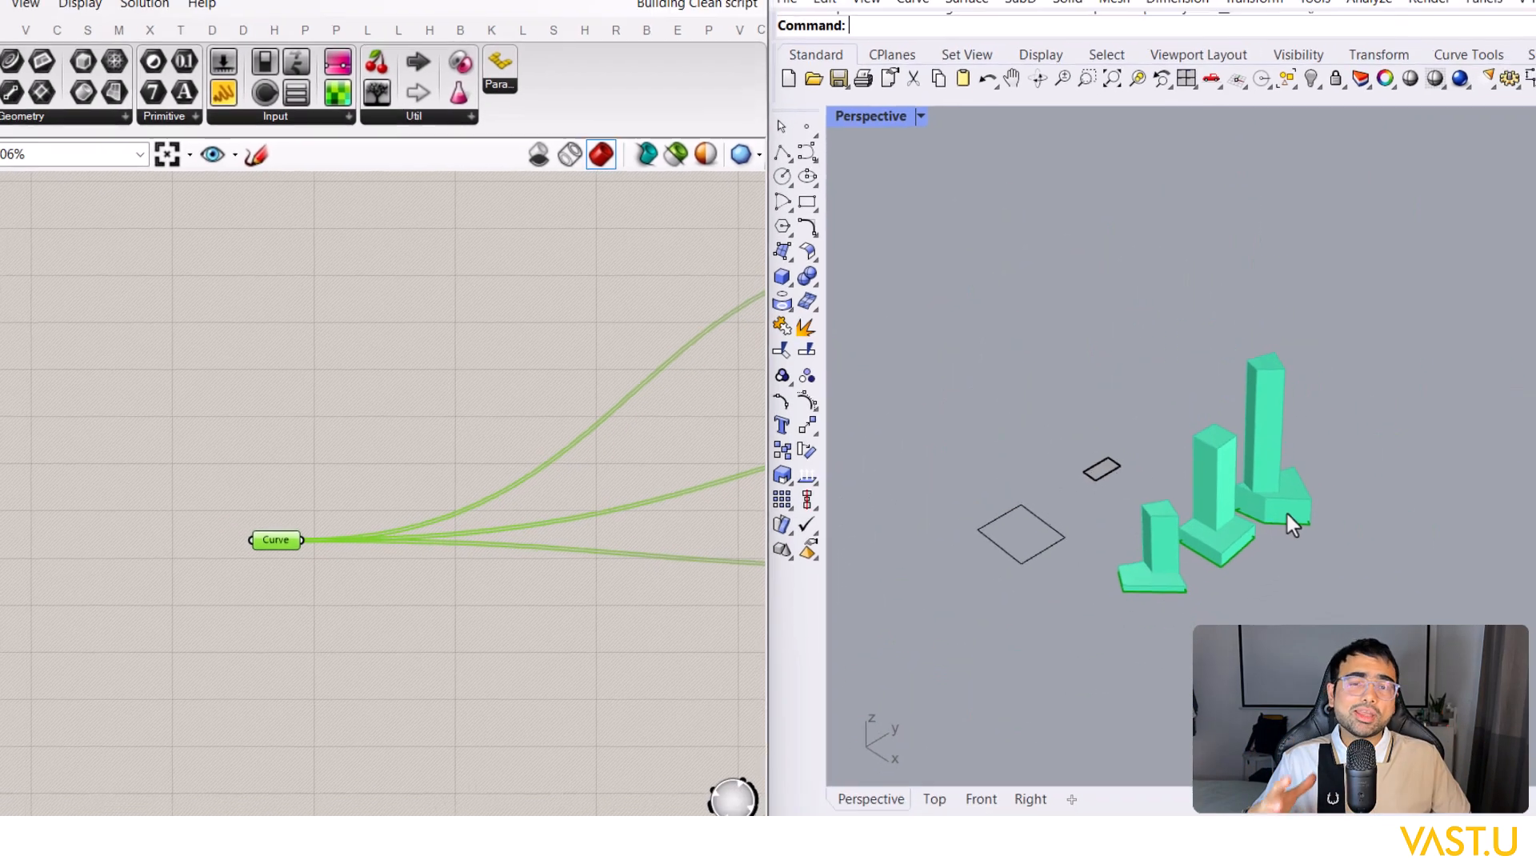
scroll(1346, 542, up, 6)
scroll(330, 548, down, 7)
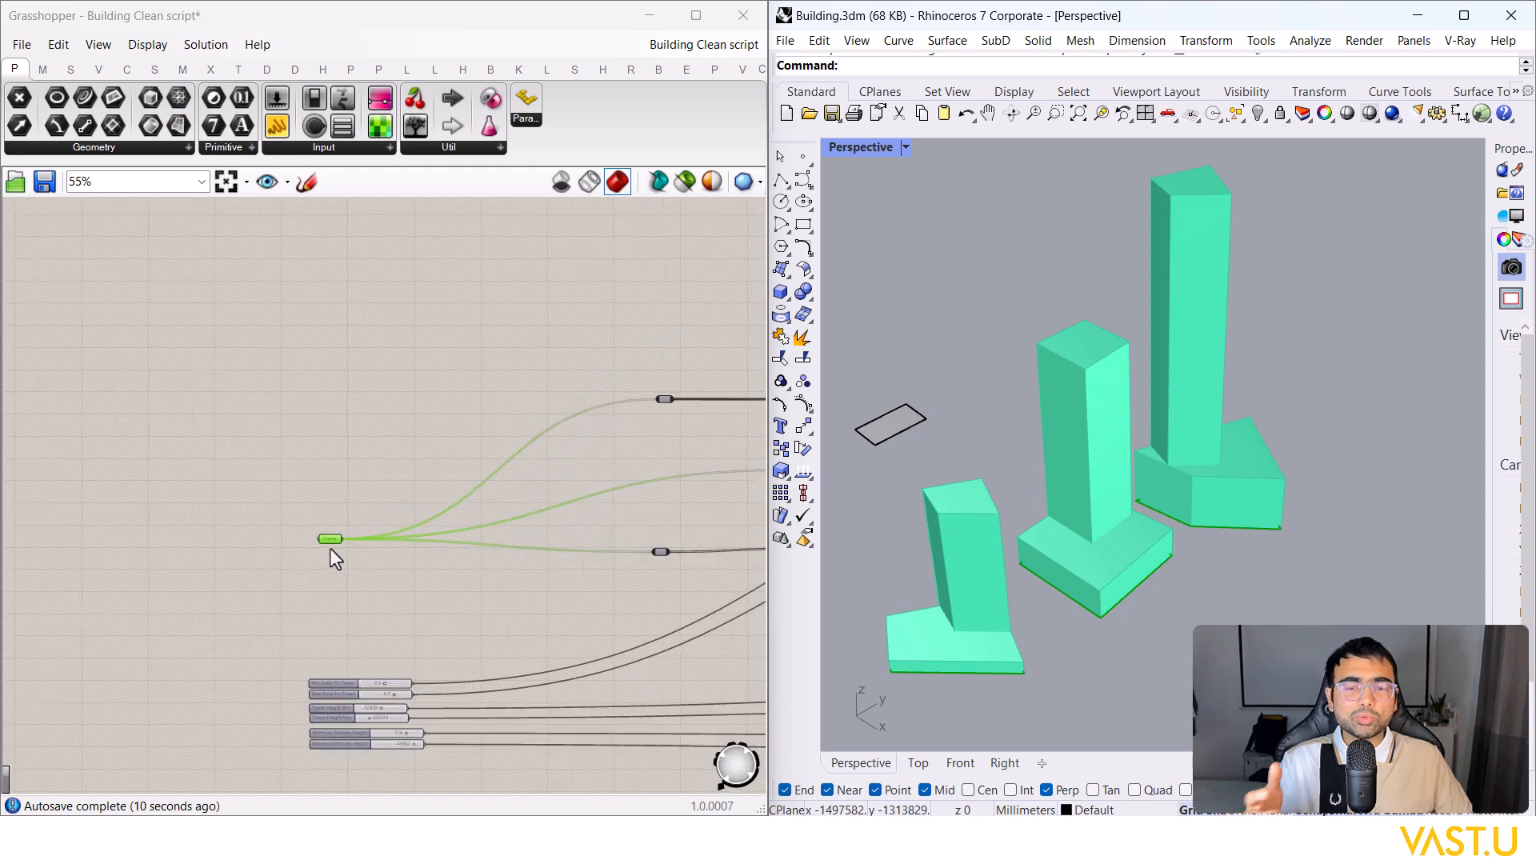
right_drag(566, 517, 404, 505)
scroll(404, 505, up, 4)
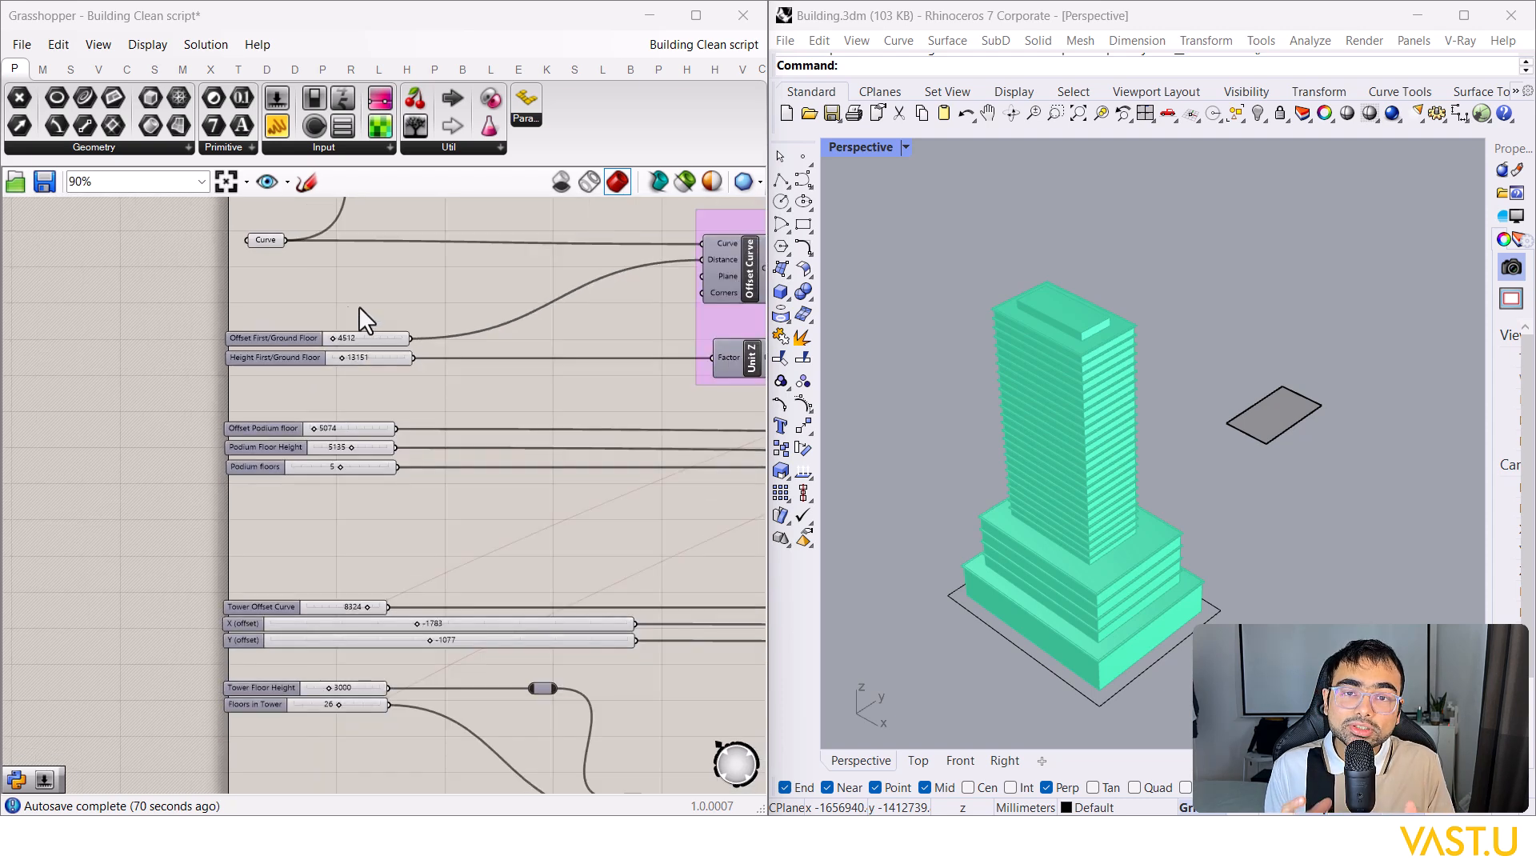
Step: Set Offset First/Ground Floor to 6182 and adjust the Height First/Ground Floor value
scroll(358, 311, up, 3)
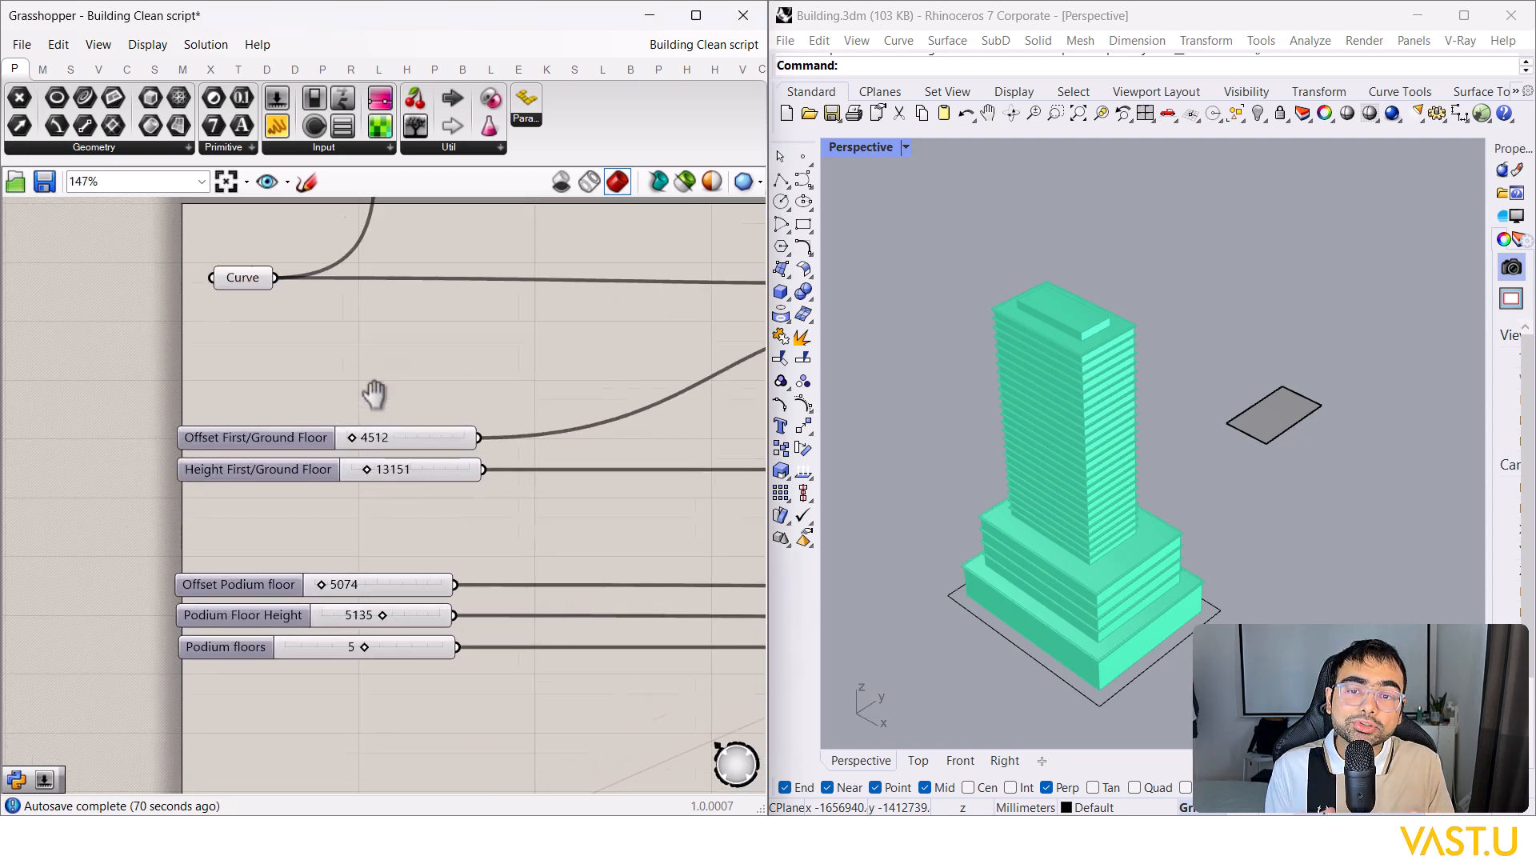
right_drag(342, 346, 339, 370)
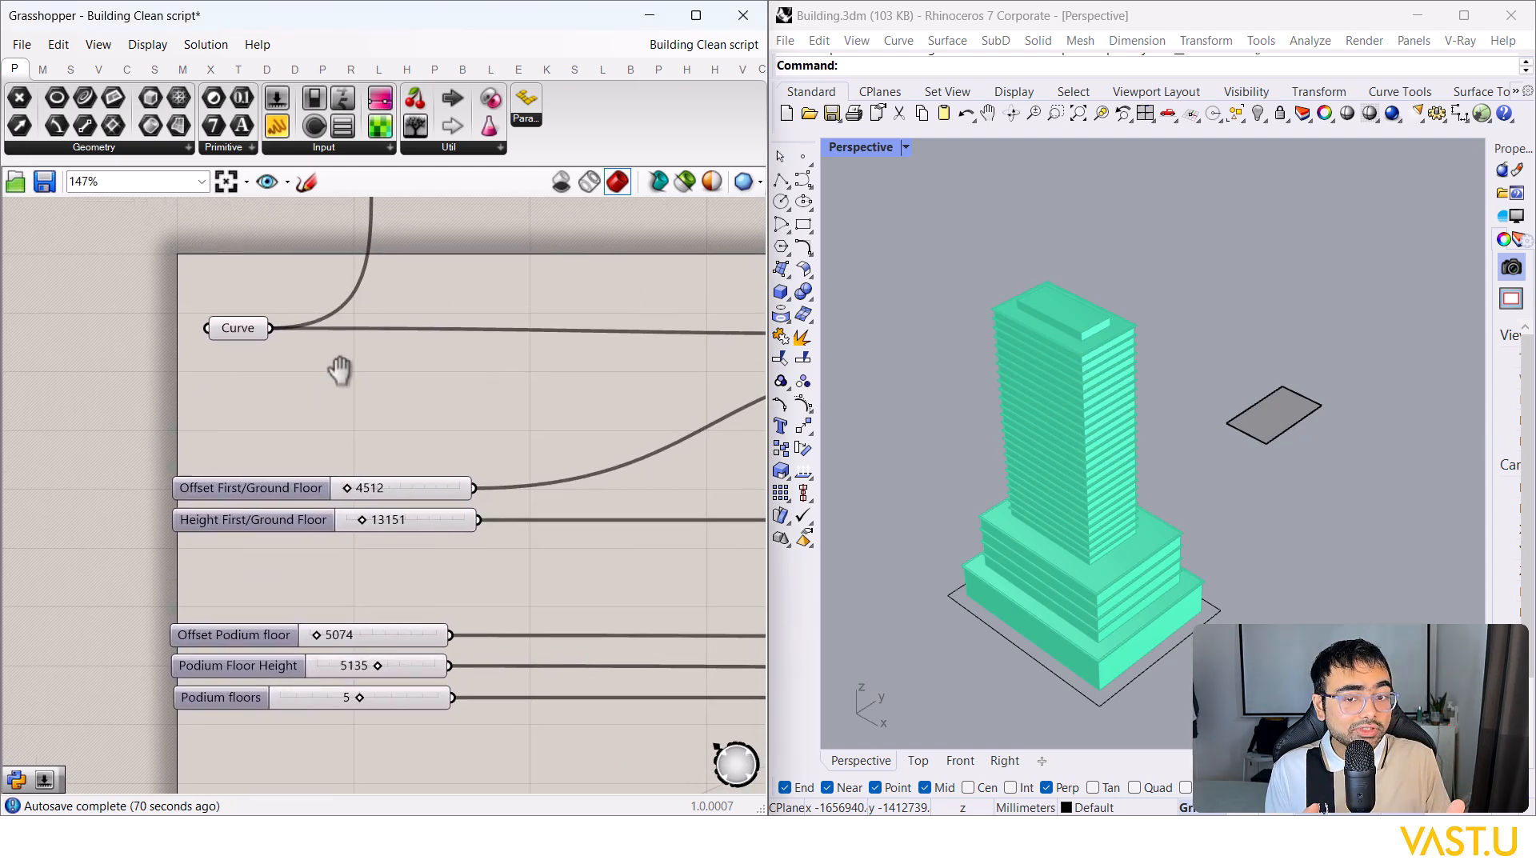
scroll(339, 369, down, 3)
right_drag(342, 310, 327, 376)
click(282, 331)
scroll(320, 429, down, 8)
scroll(304, 411, up, 7)
scroll(304, 410, up, 7)
click(391, 496)
drag(351, 497, 360, 496)
scroll(371, 362, down, 2)
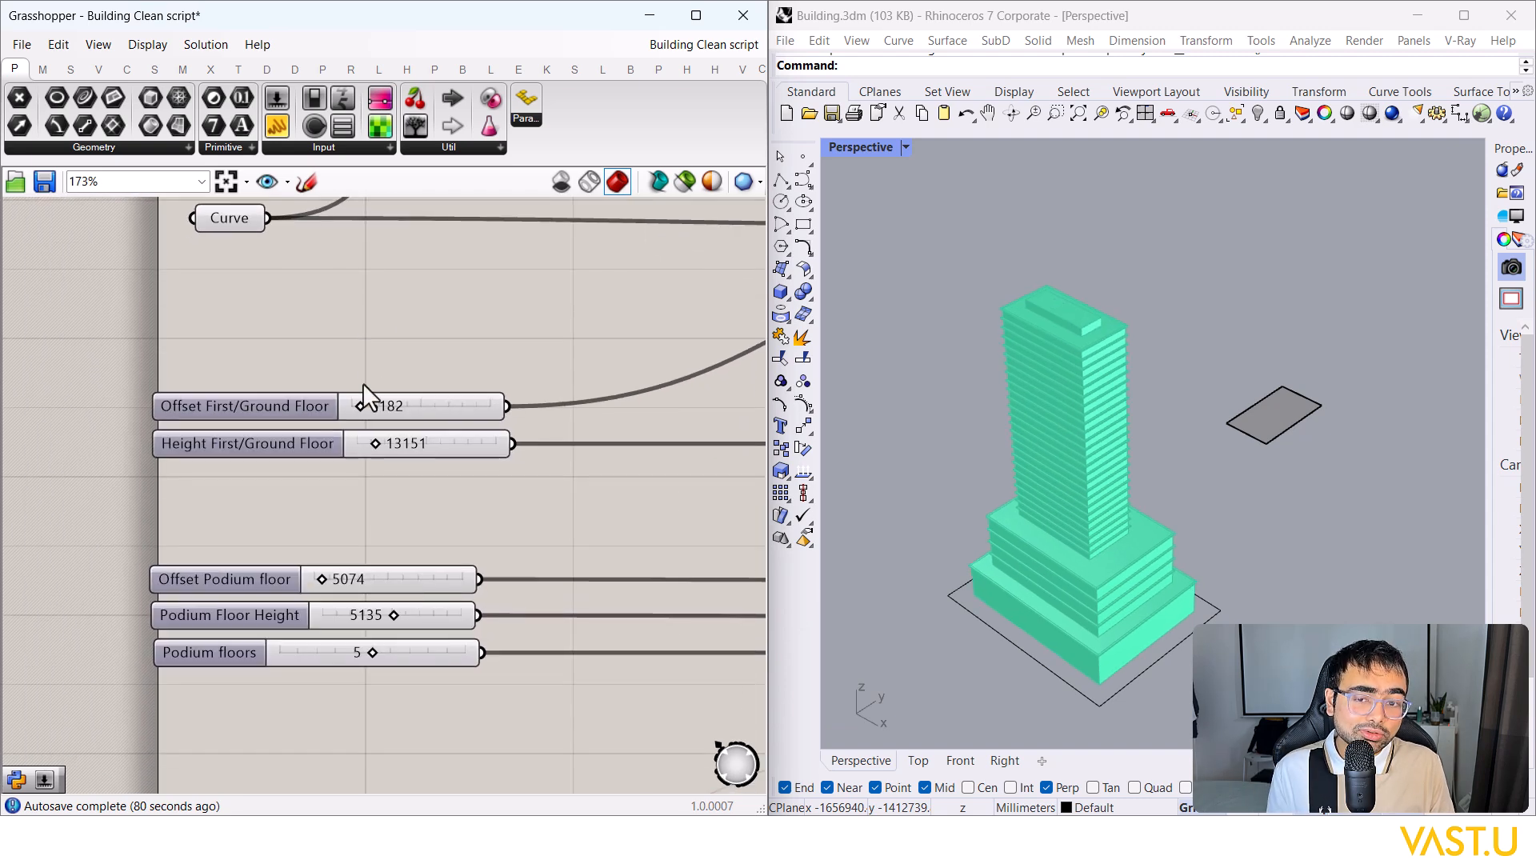
scroll(360, 444, up, 3)
mouse_move(390, 444)
mouse_down()
mouse_move(411, 445)
mouse_move(384, 446)
mouse_up()
Step: Set Offset Podium floor to 5920 and Podium Floor Height to 4525, keeping 5 podium floors
scroll(366, 478, up, 1)
drag(323, 520, 312, 515)
scroll(377, 439, down, 2)
scroll(484, 580, up, 4)
mouse_move(452, 582)
mouse_down()
mouse_move(473, 579)
mouse_move(460, 576)
mouse_up()
scroll(388, 578, down, 2)
scroll(377, 525, up, 2)
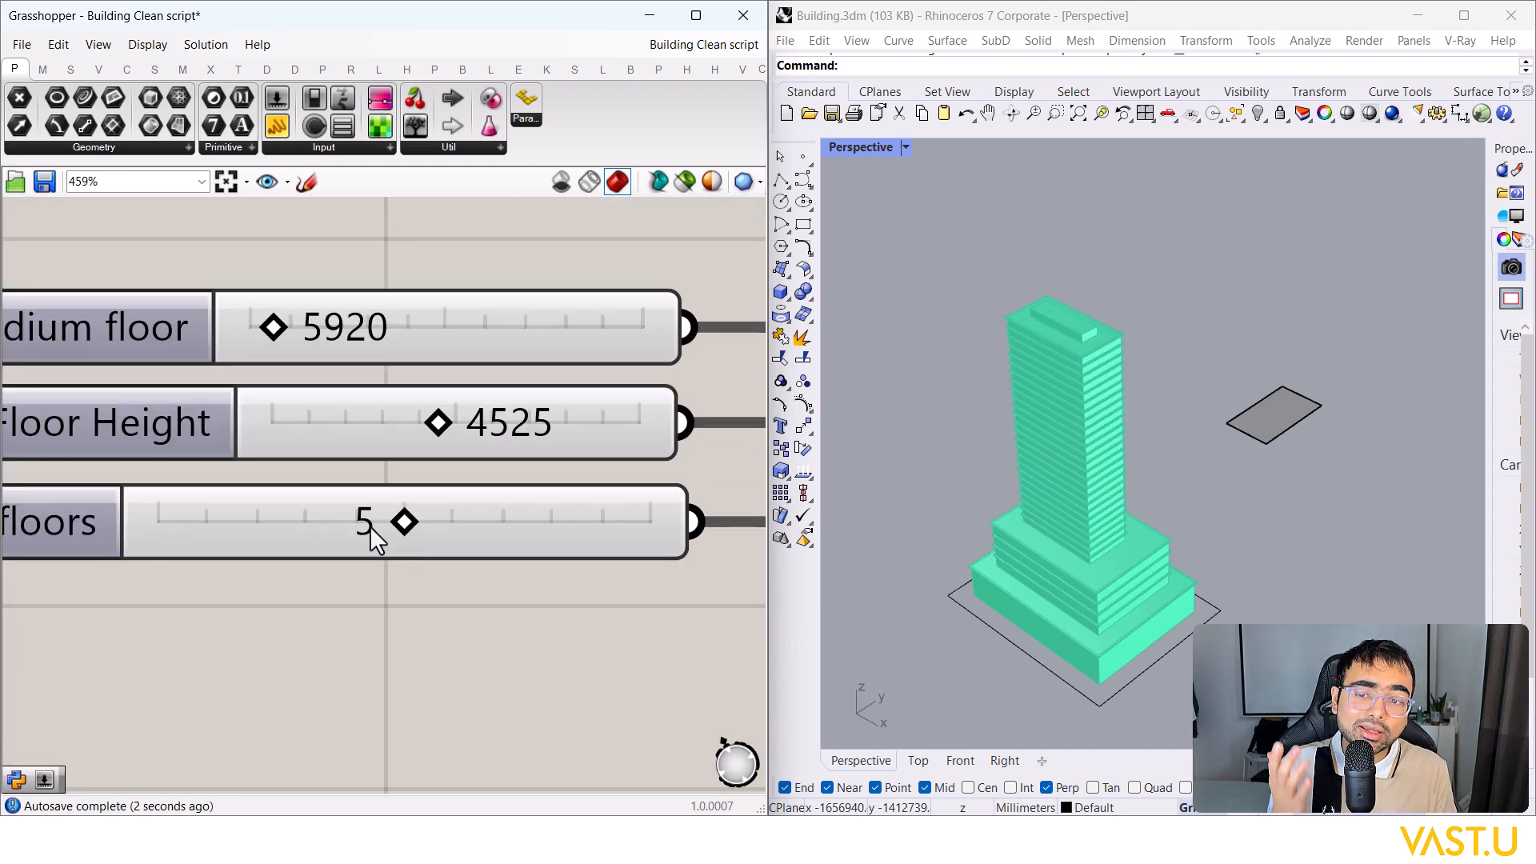
mouse_move(328, 532)
mouse_down()
mouse_move(412, 531)
mouse_move(344, 532)
mouse_up()
scroll(376, 305, down, 3)
scroll(370, 364, up, 3)
scroll(364, 351, down, 2)
scroll(394, 390, up, 2)
Step: Reduce Tower Offset Curve to 7194 and adjust the tower's X offset and Tower Floor Height
drag(400, 408, 387, 404)
drag(542, 449, 590, 493)
scroll(334, 459, down, 3)
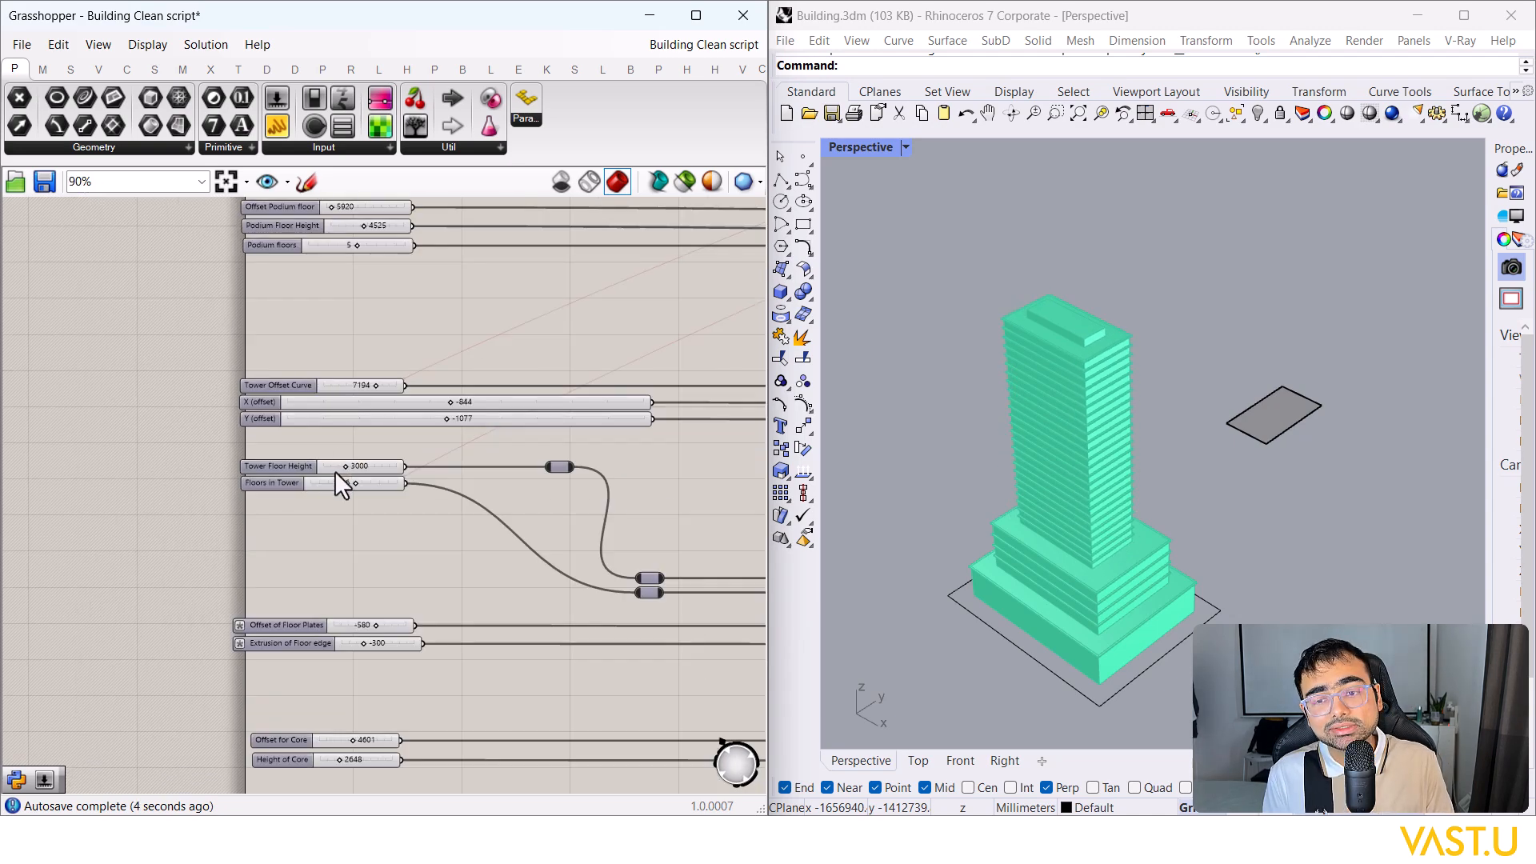
scroll(384, 480, up, 2)
drag(379, 384, 371, 386)
scroll(377, 317, down, 5)
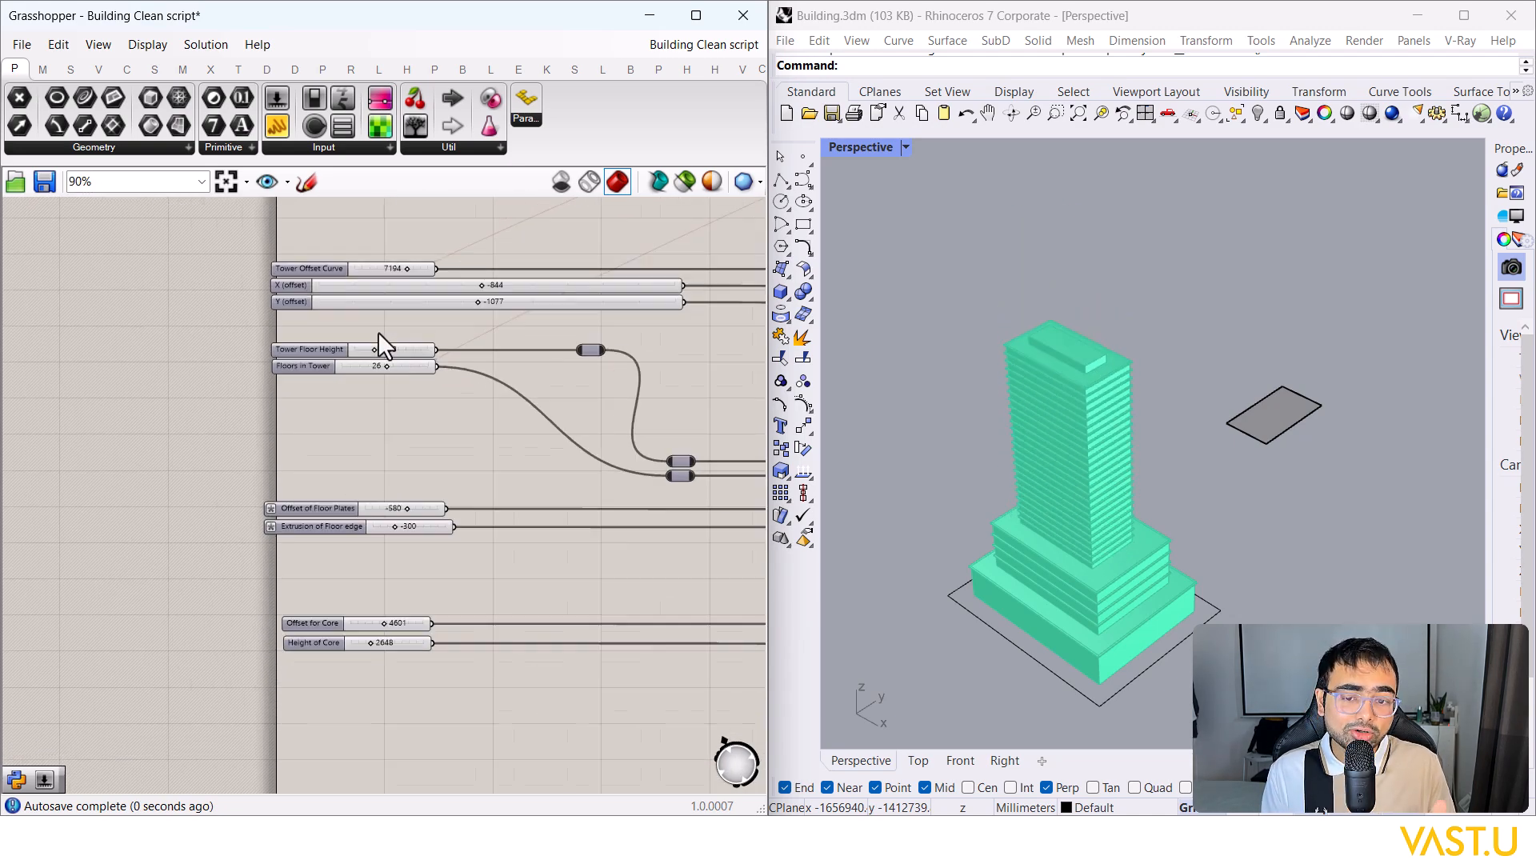
scroll(378, 447, up, 4)
scroll(156, 578, down, 2)
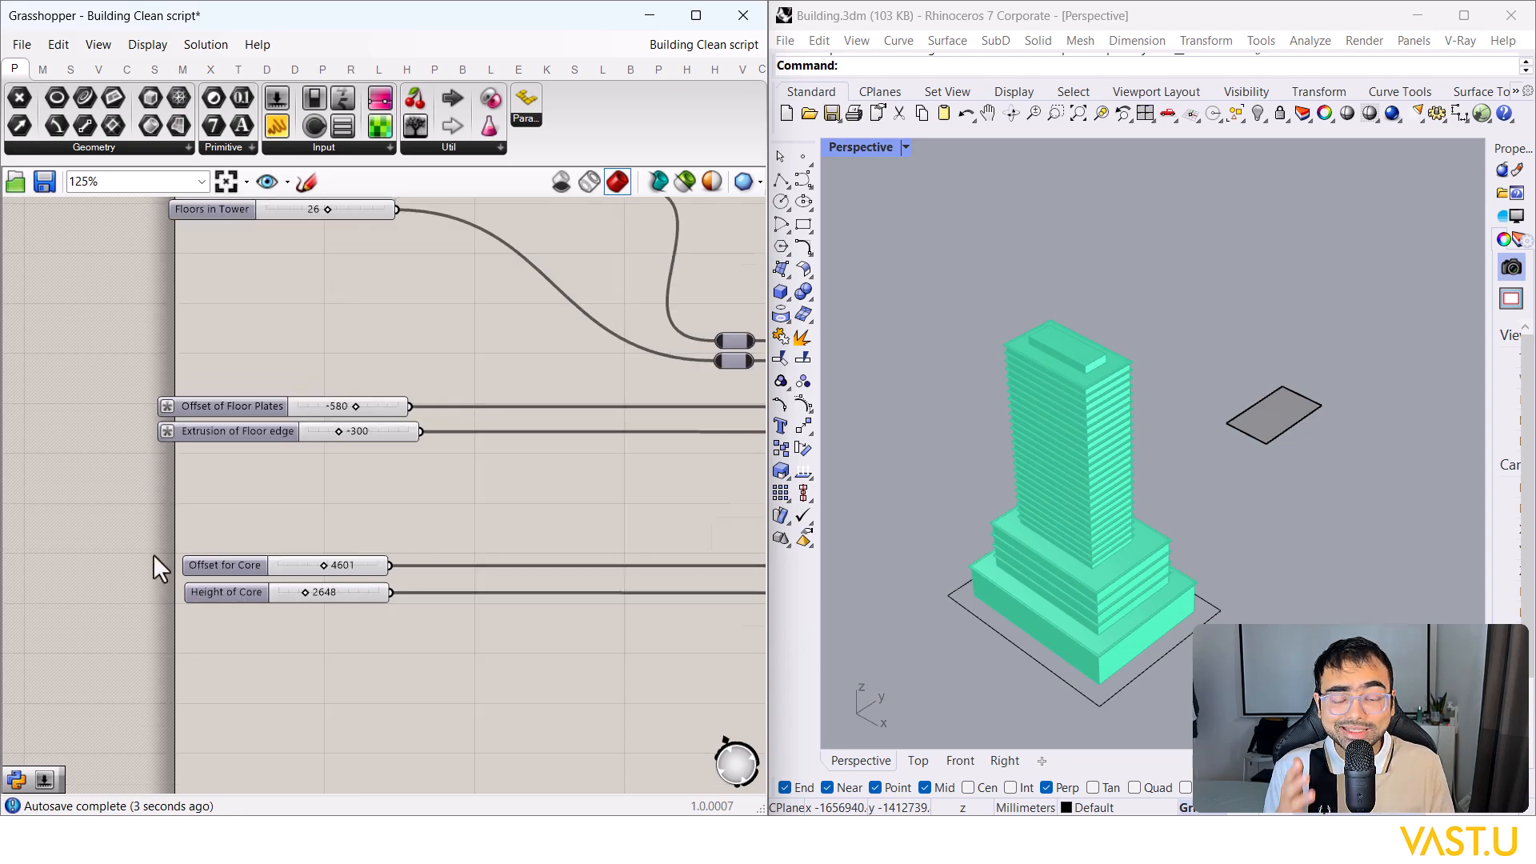
scroll(157, 560, down, 8)
Step: Window-select the four yellow area result panels beside the FSI panel
right_drag(740, 416, 112, 520)
scroll(660, 413, up, 10)
right_drag(720, 328, 650, 417)
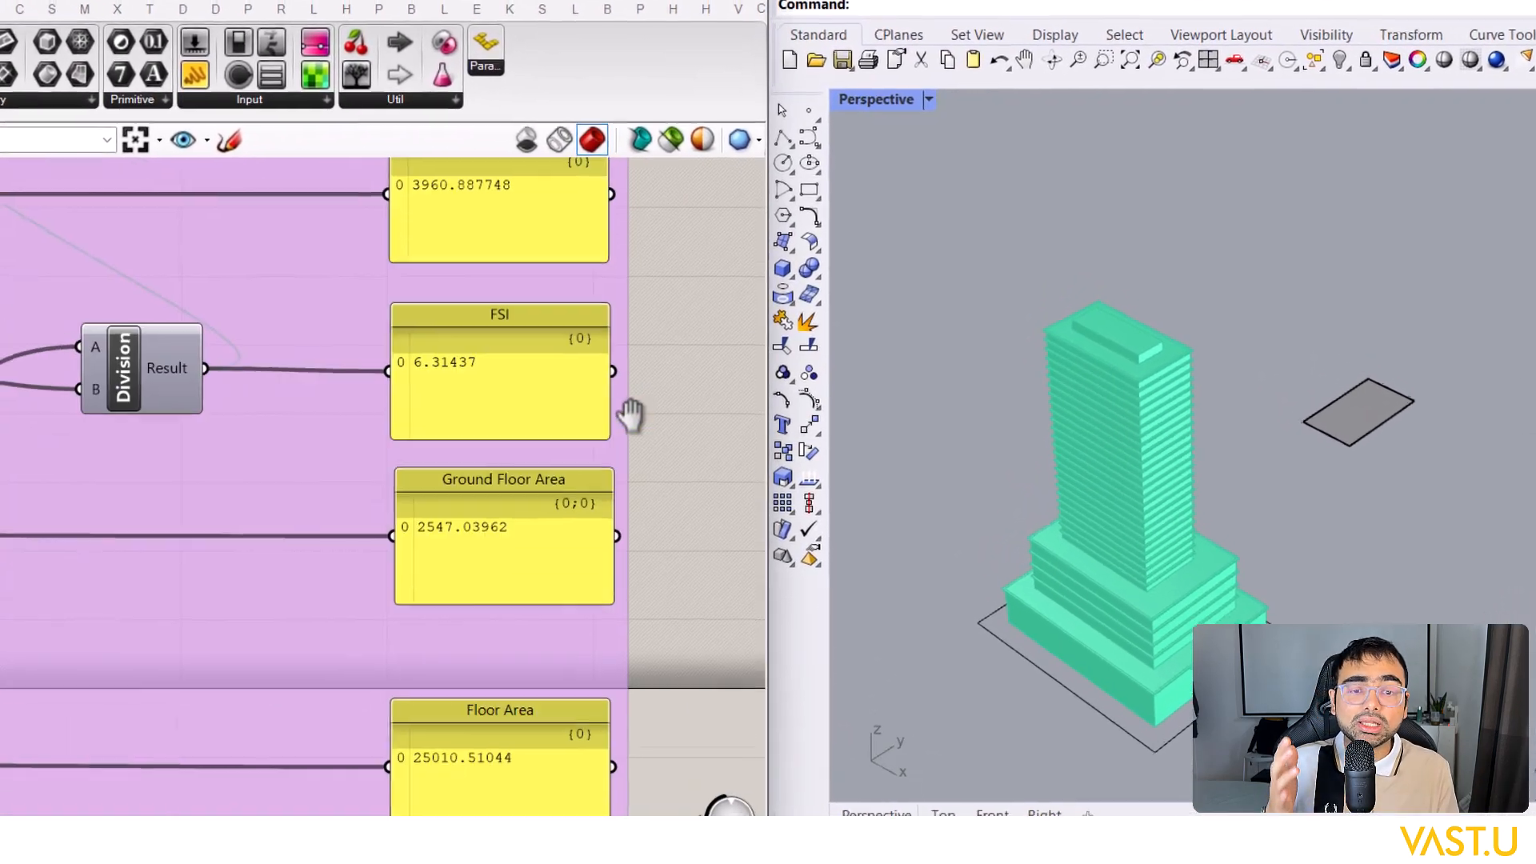
scroll(584, 424, down, 4)
drag(648, 740, 278, 170)
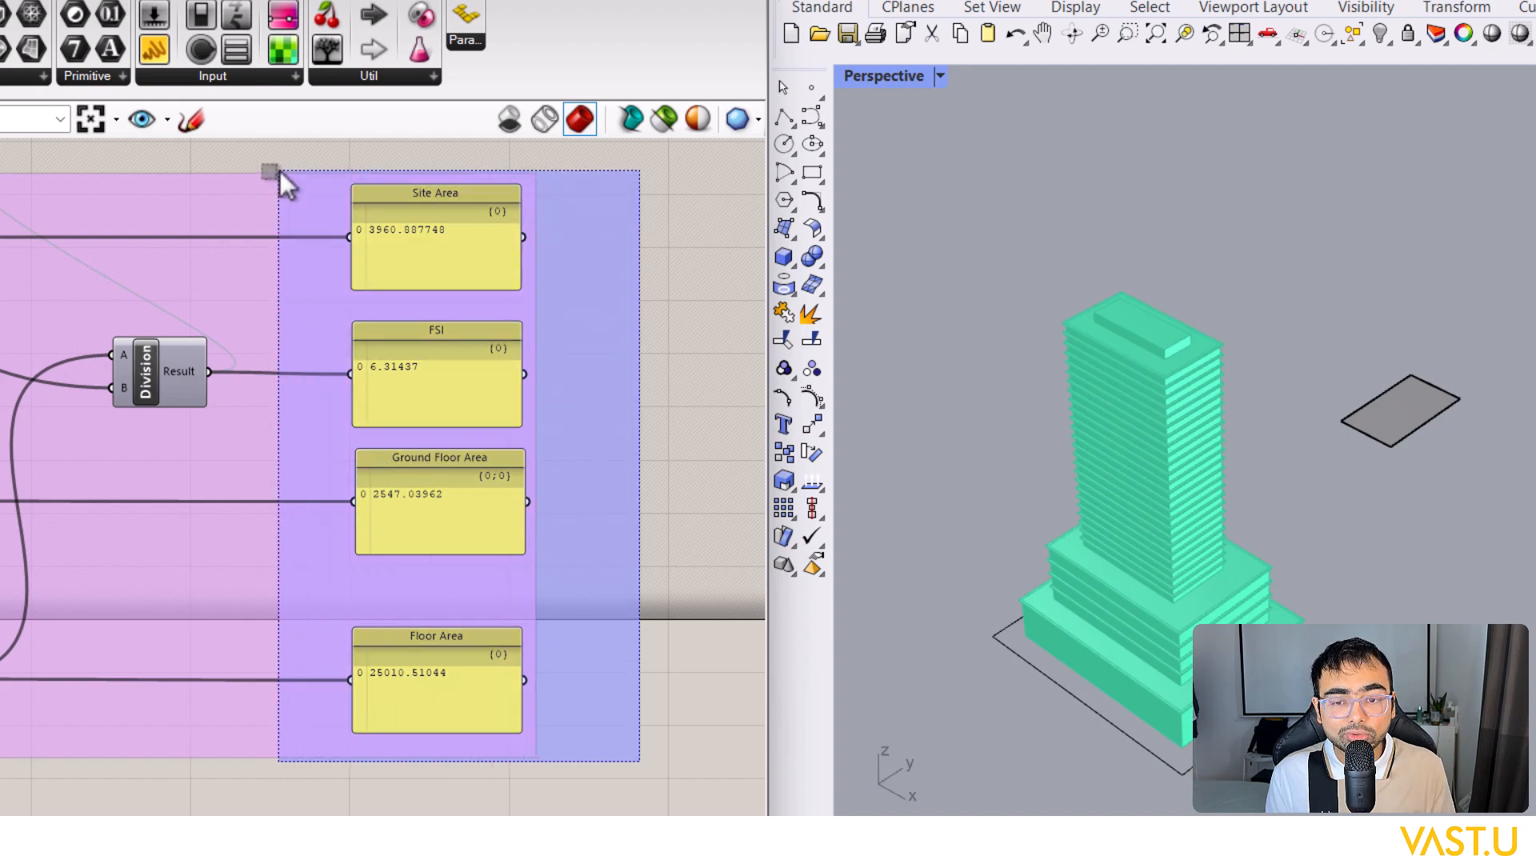
Step: Open the Galapagos editor and run the evolutionary solver from the Solvers tab
click(558, 314)
scroll(588, 339, up, 1)
scroll(617, 352, down, 1)
right_drag(616, 336, 758, 462)
scroll(662, 351, down, 2)
scroll(328, 253, up, 4)
right_drag(328, 253, 425, 306)
double_click(275, 302)
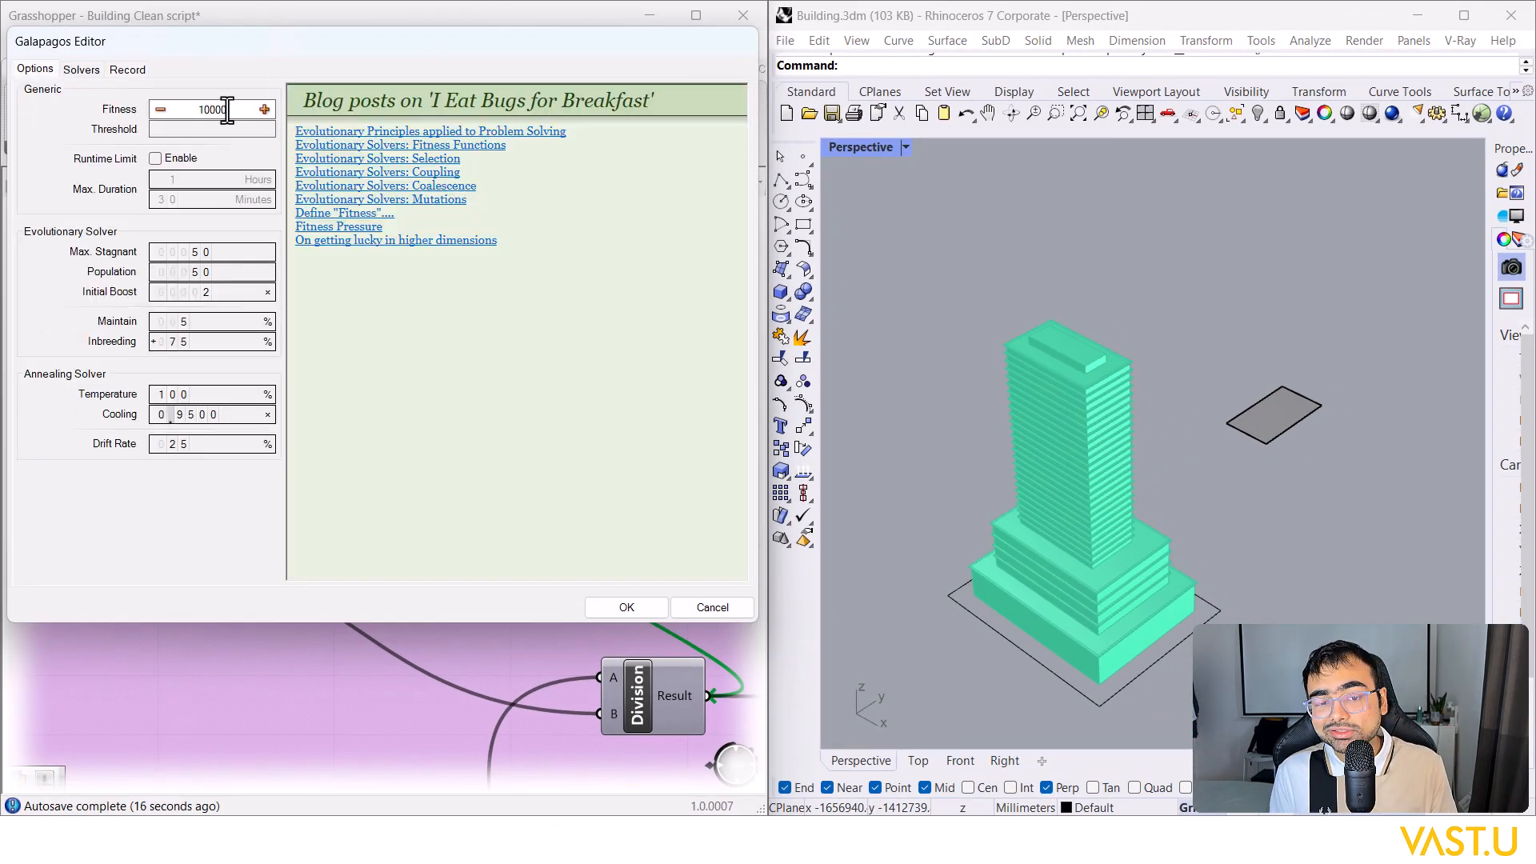
click(81, 70)
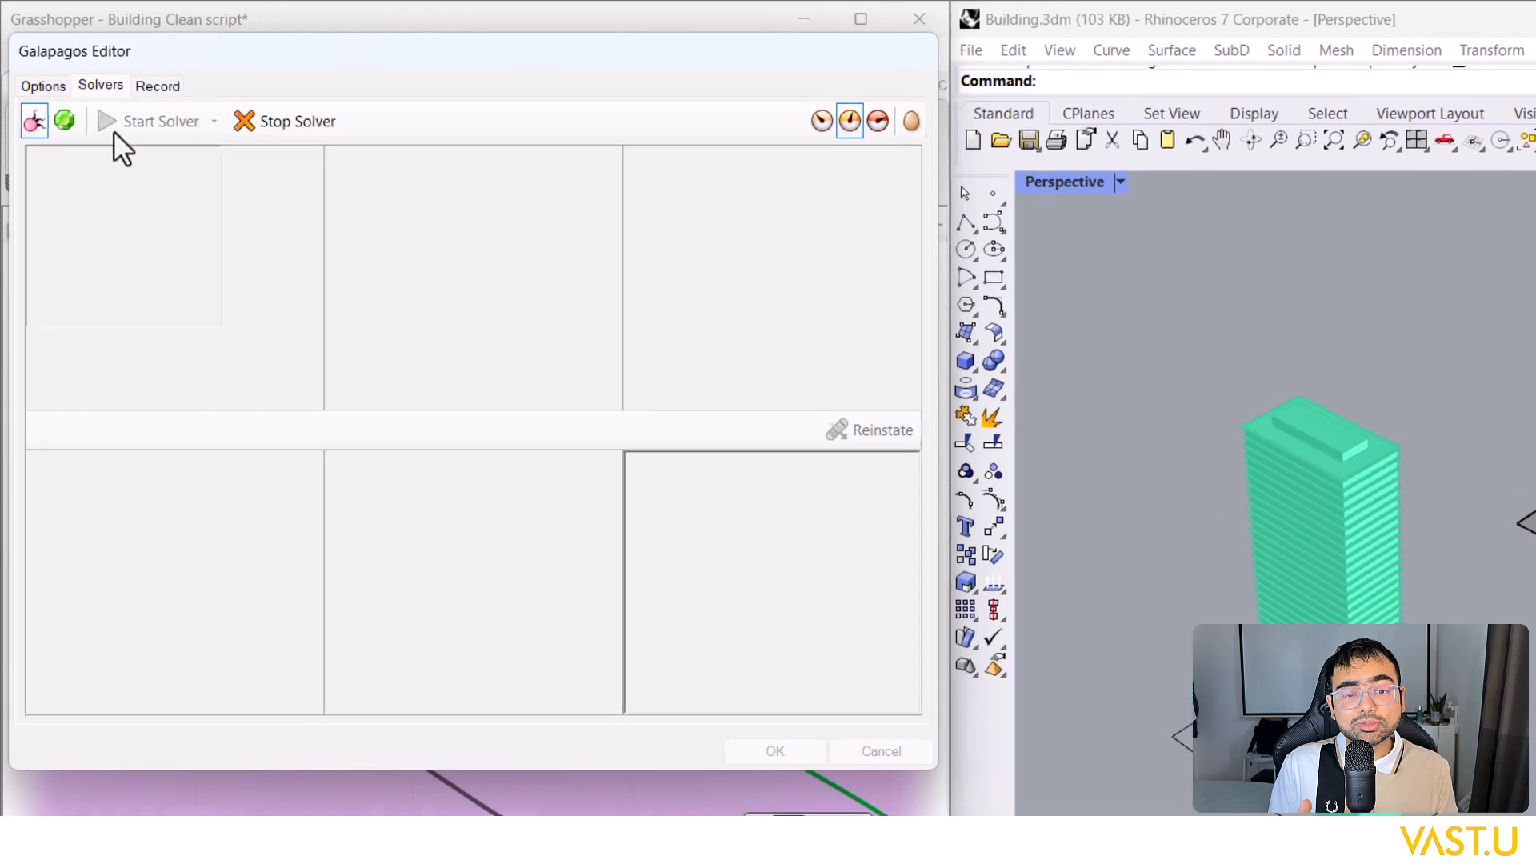
click(113, 130)
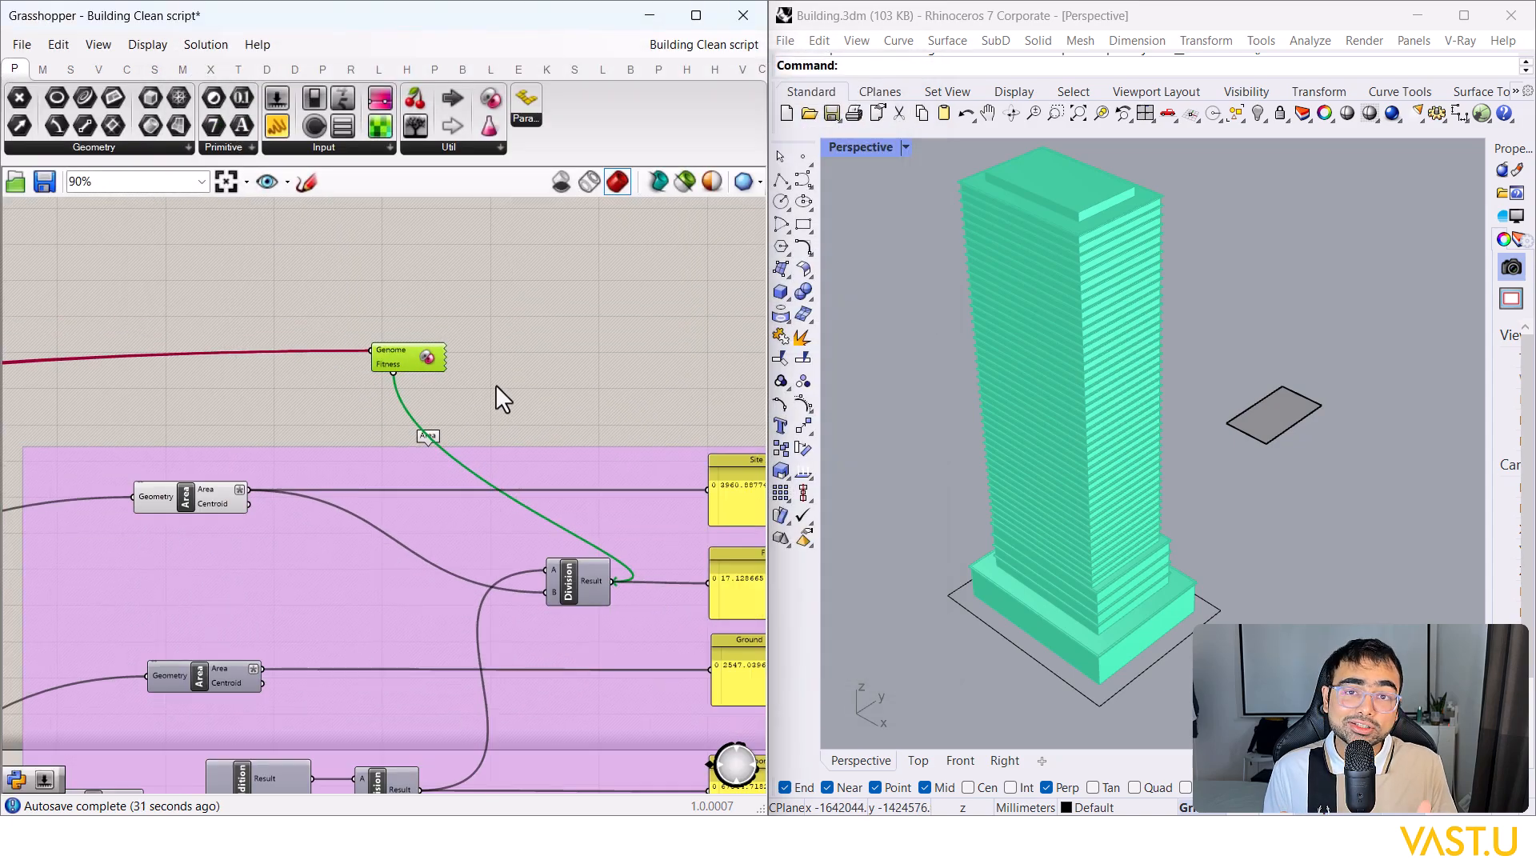
scroll(496, 384, down, 3)
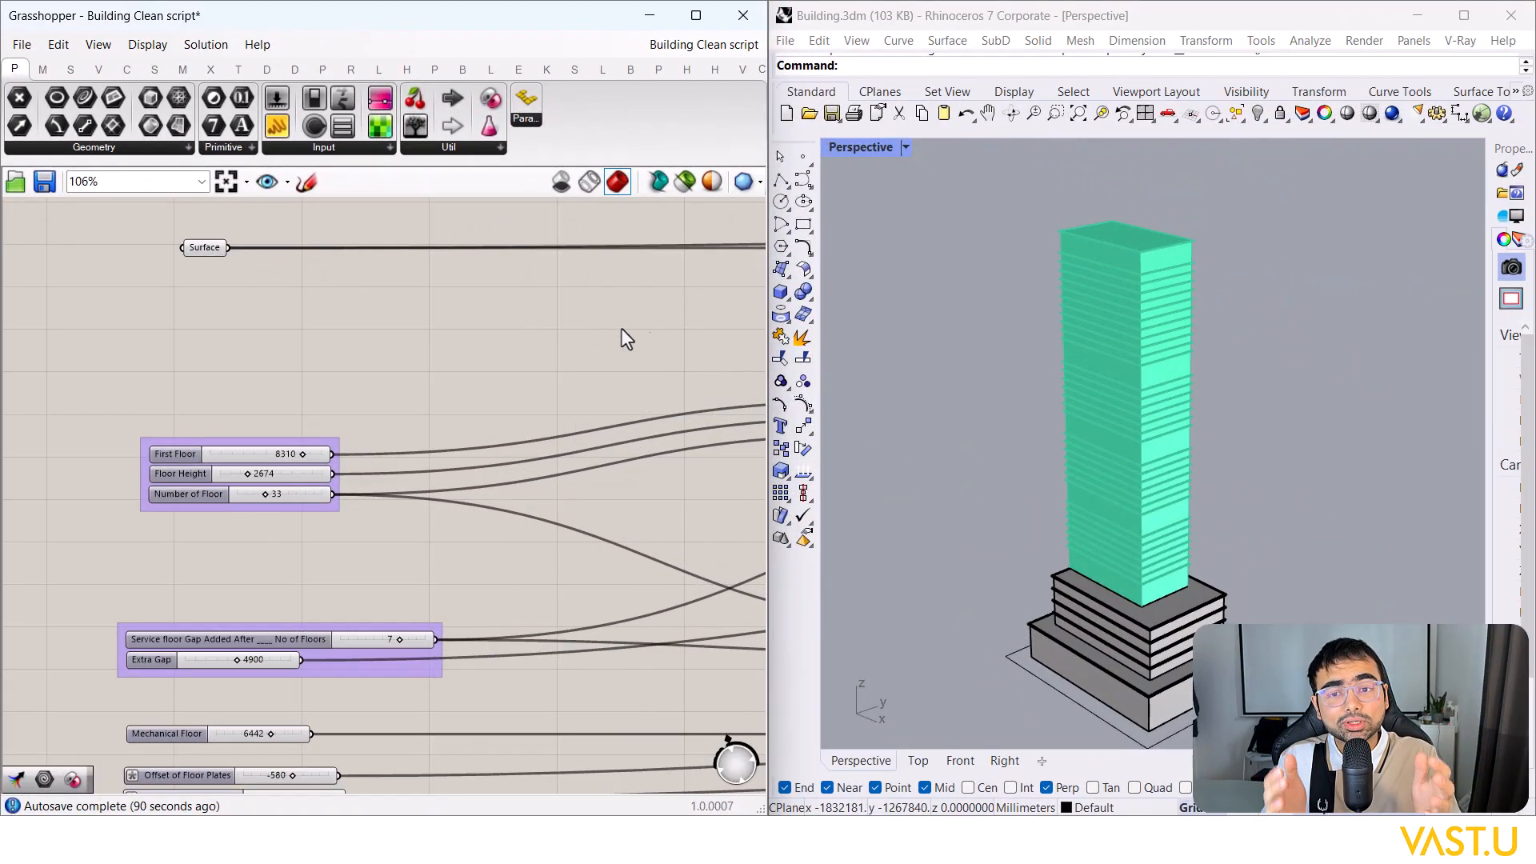
Step: Set the Service floor Gap slider to 10 and orbit the Rhino tower to check the spacing
scroll(421, 338, down, 1)
right_click(411, 279)
scroll(359, 313, up, 1)
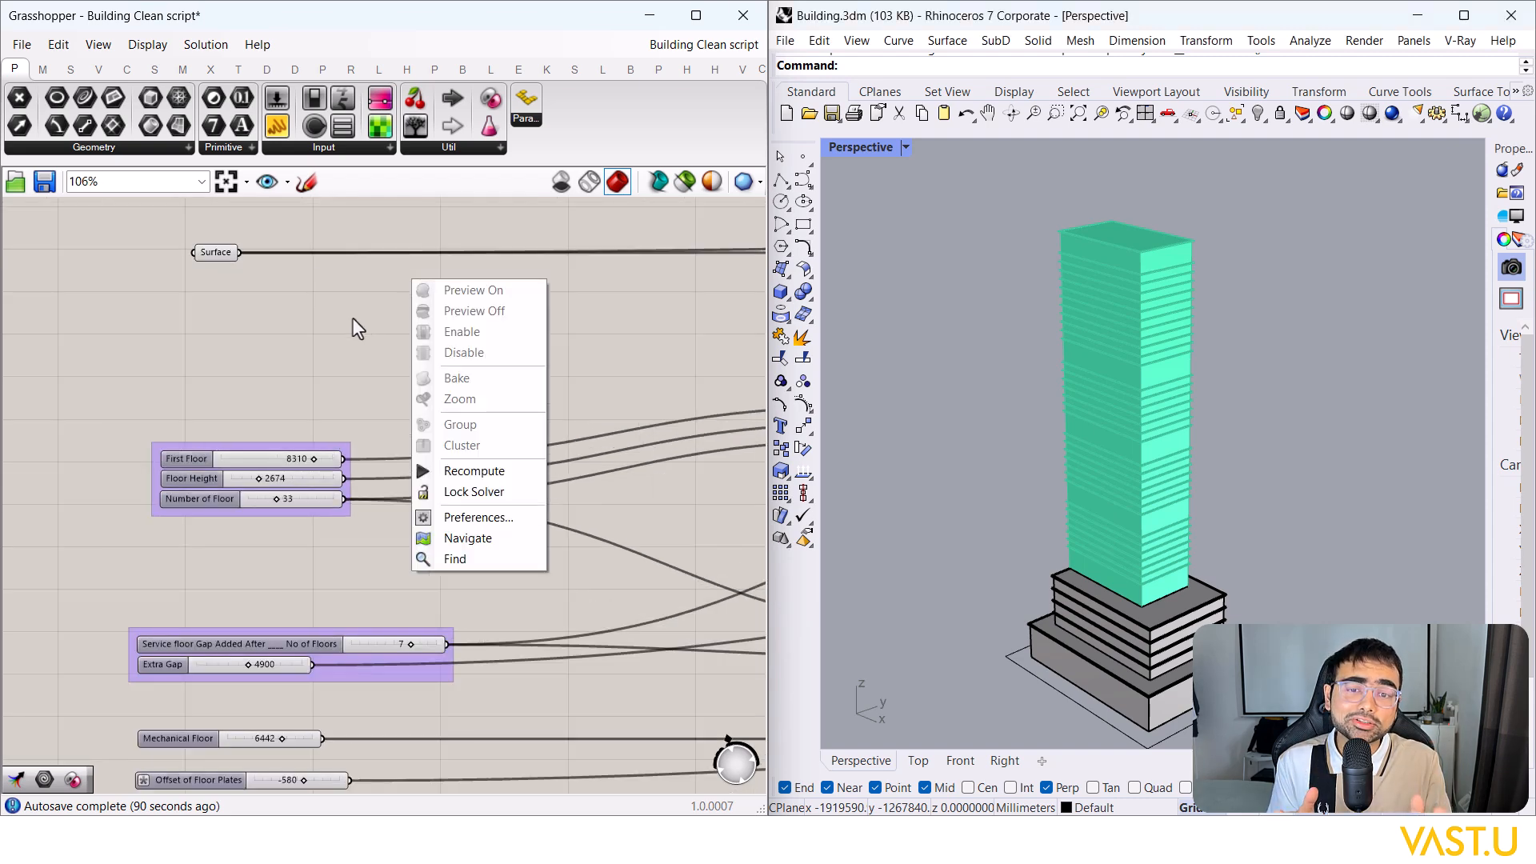
click(300, 313)
scroll(300, 313, down, 1)
right_drag(364, 353, 323, 344)
scroll(349, 347, down, 1)
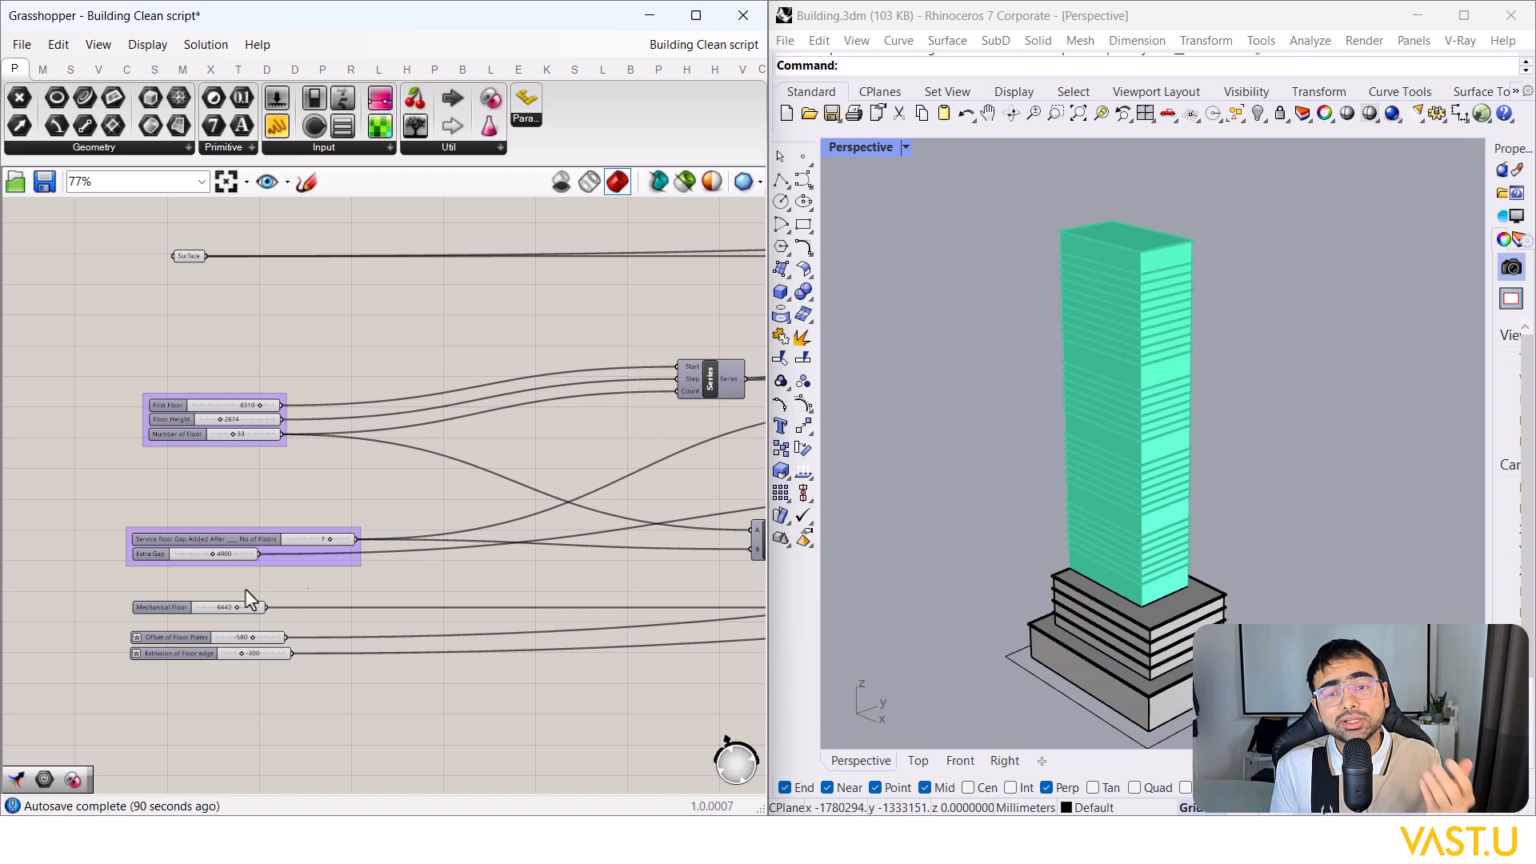
scroll(258, 509, down, 5)
drag(309, 484, 449, 631)
scroll(228, 488, up, 5)
scroll(243, 546, up, 2)
right_drag(274, 497, 264, 542)
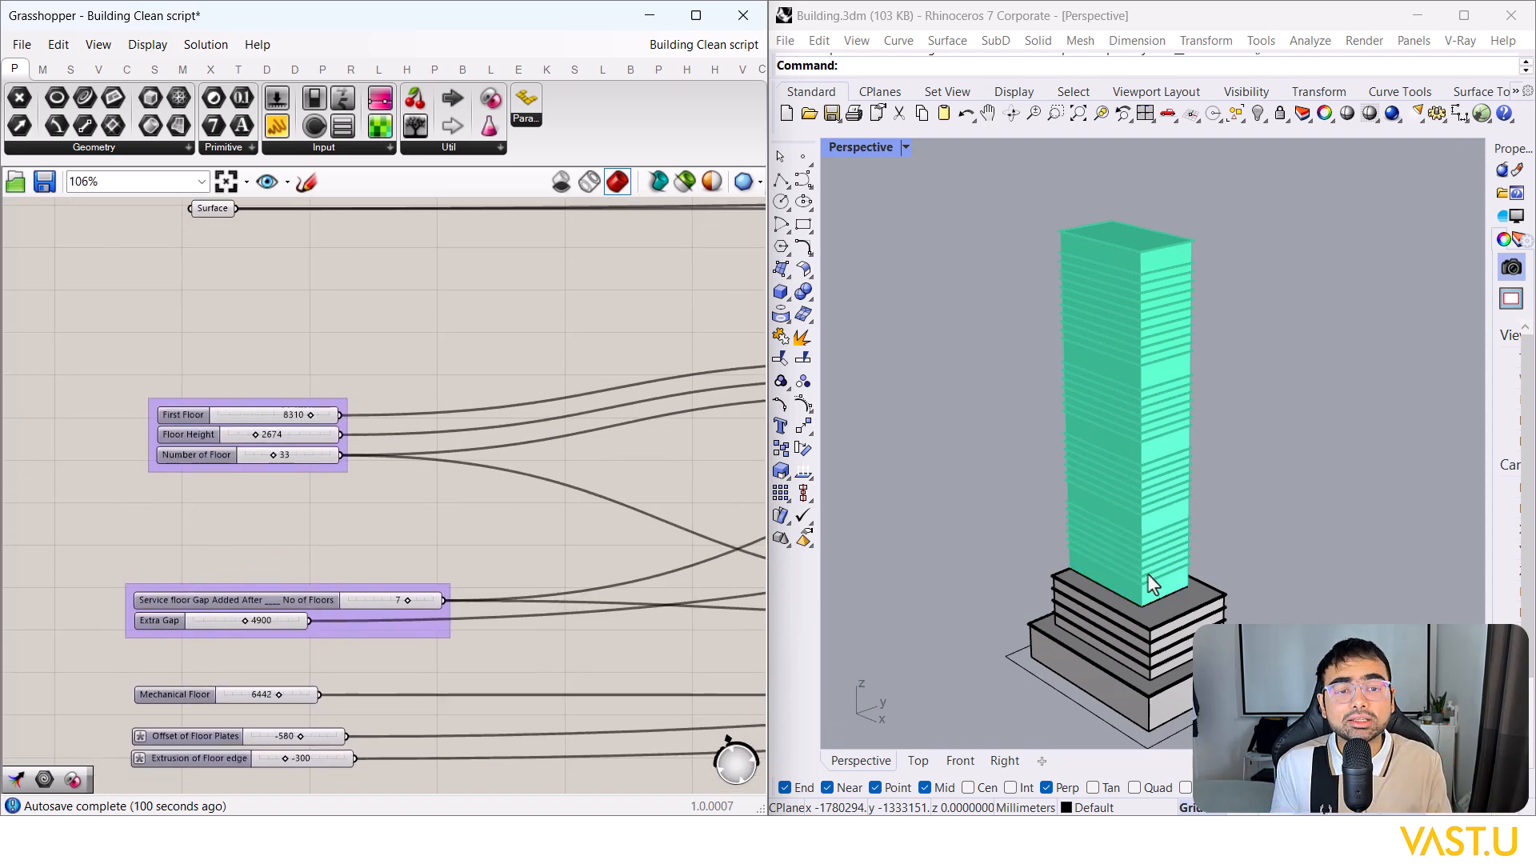
scroll(1231, 481, down, 5)
right_drag(1231, 482, 1212, 453)
scroll(1154, 425, up, 7)
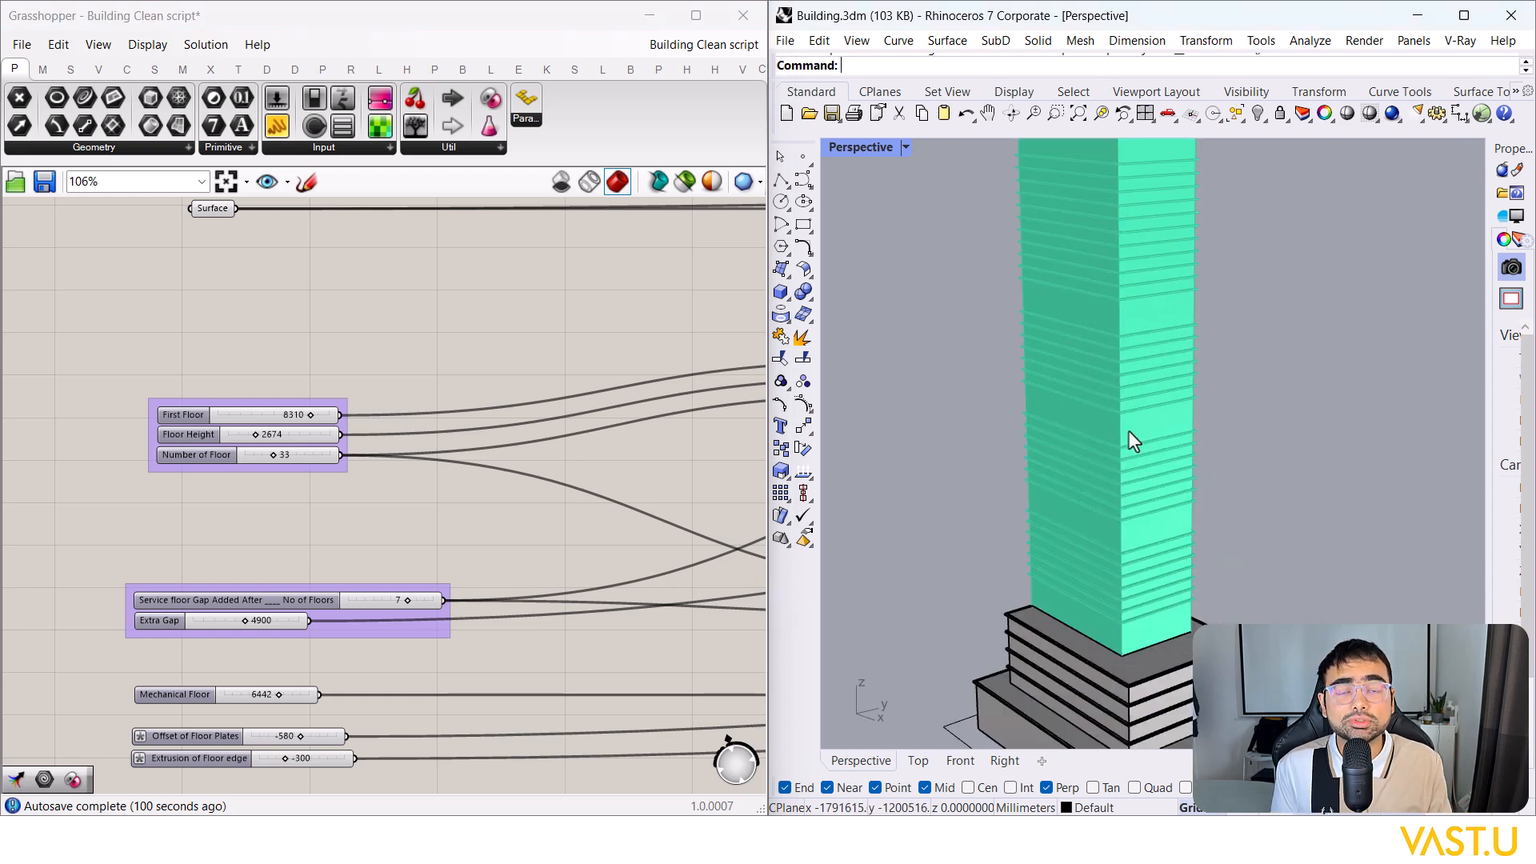
scroll(1133, 400, down, 3)
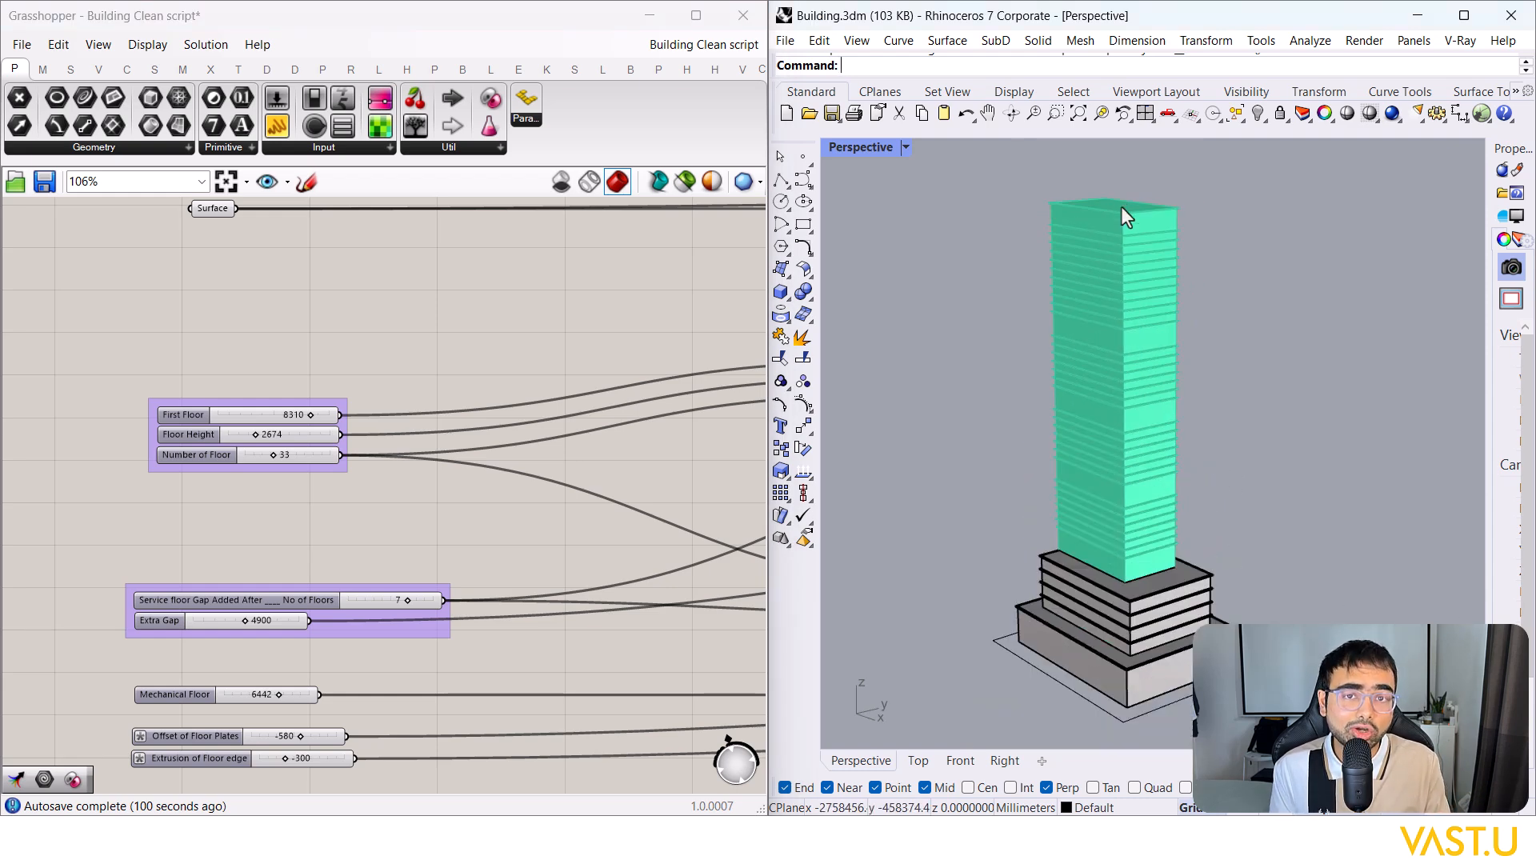
scroll(1124, 522, up, 3)
scroll(376, 597, up, 5)
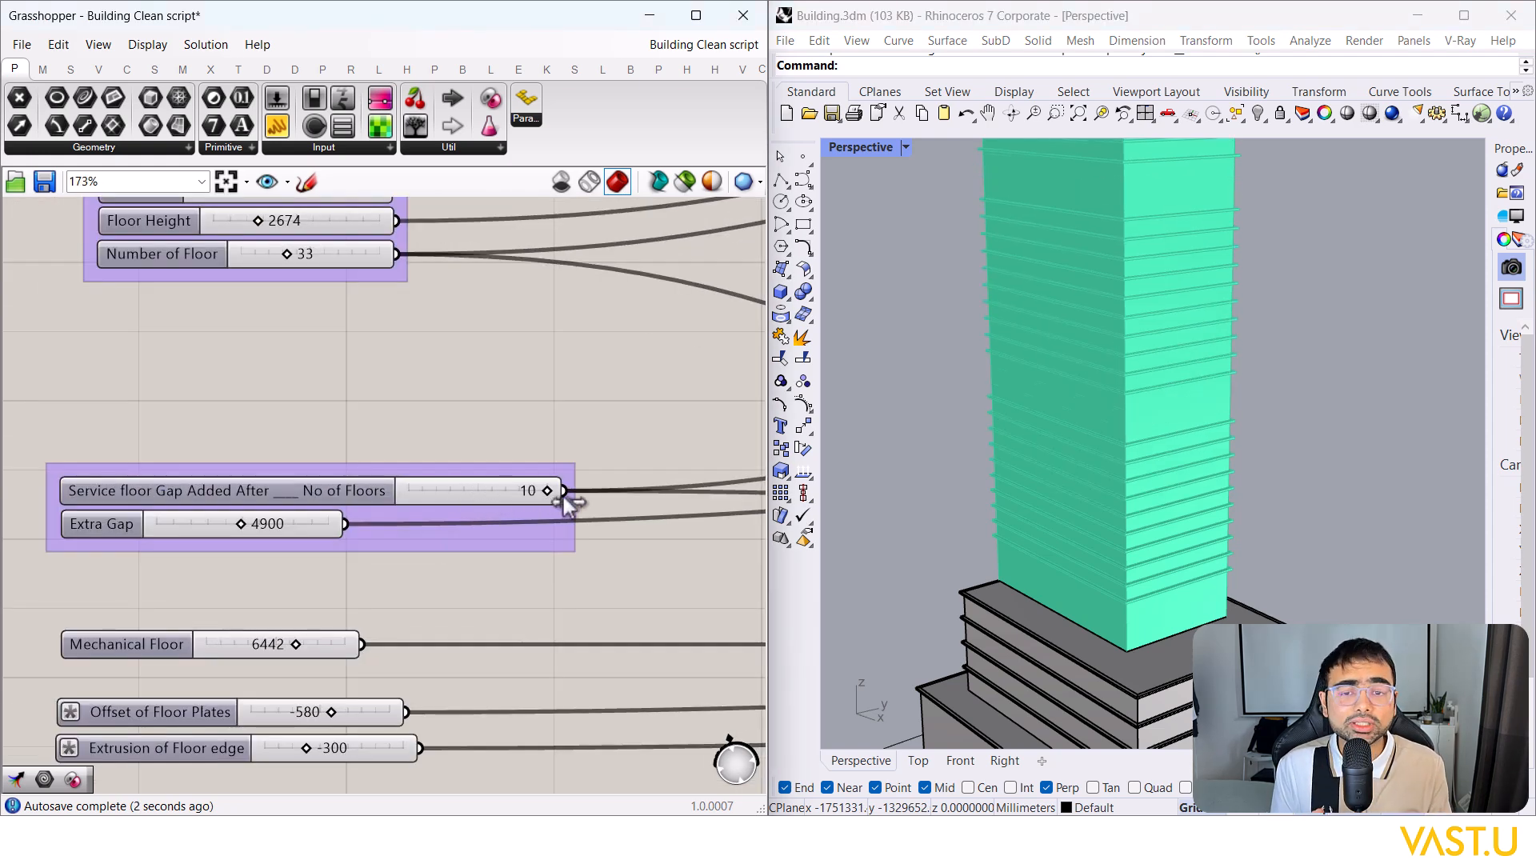
Step: Raise the Extra Gap slider, settling it at 6671
drag(202, 526, 271, 526)
drag(445, 551, 141, 464)
scroll(319, 480, down, 2)
Step: Window-select the lower sliders and then the whole script to review it, zooming out the canvas
right_drag(317, 503, 319, 473)
scroll(192, 592, up, 3)
drag(336, 416, 181, 582)
scroll(192, 599, down, 6)
click(343, 645)
scroll(260, 640, down, 5)
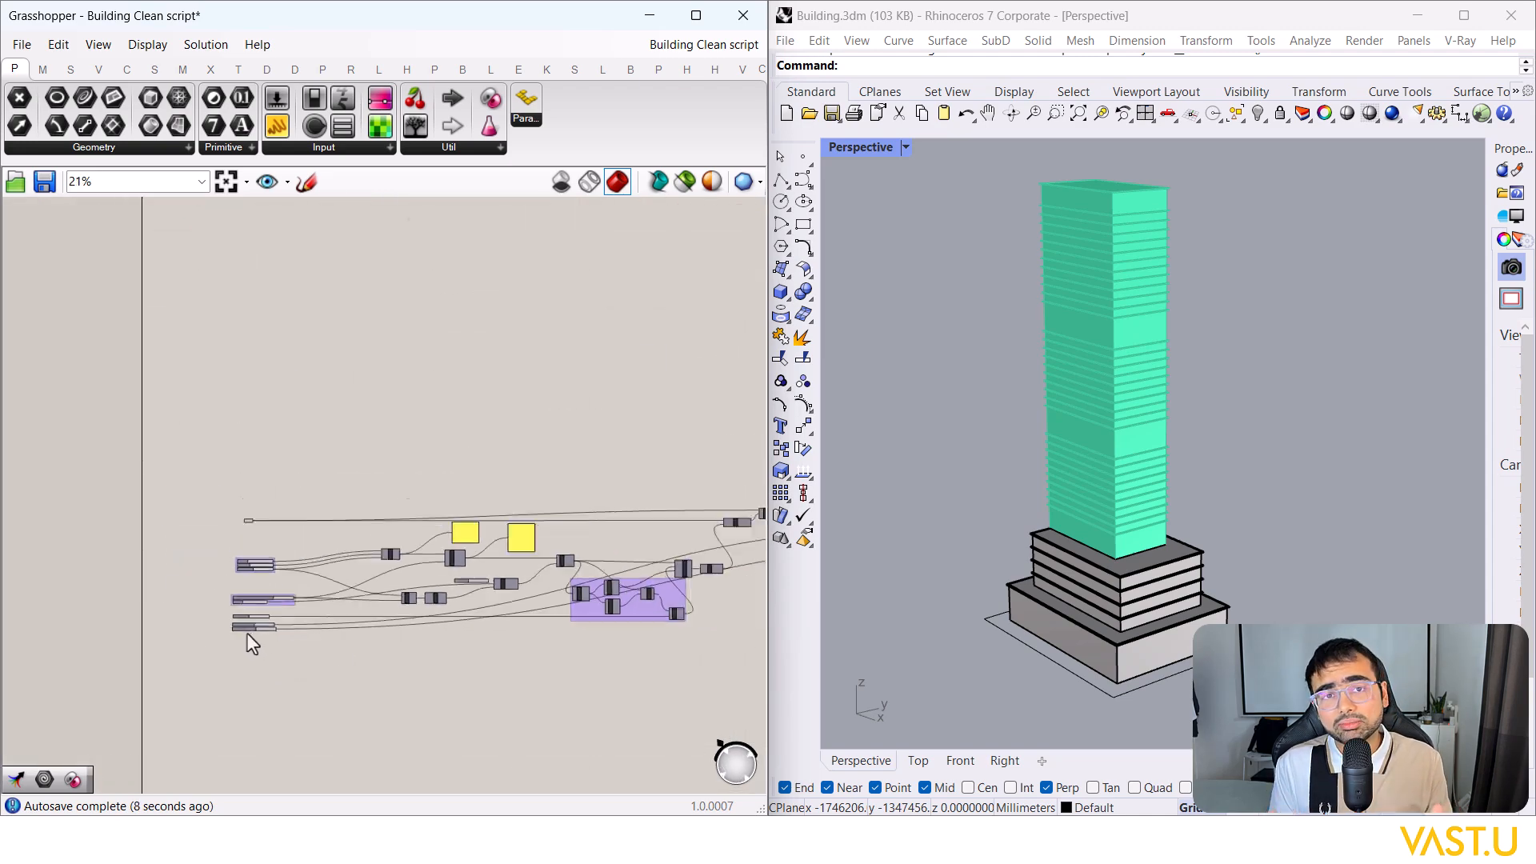
scroll(250, 632, down, 4)
drag(493, 712, 119, 213)
click(180, 528)
scroll(179, 538, up, 1)
scroll(218, 576, up, 2)
scroll(252, 698, up, 9)
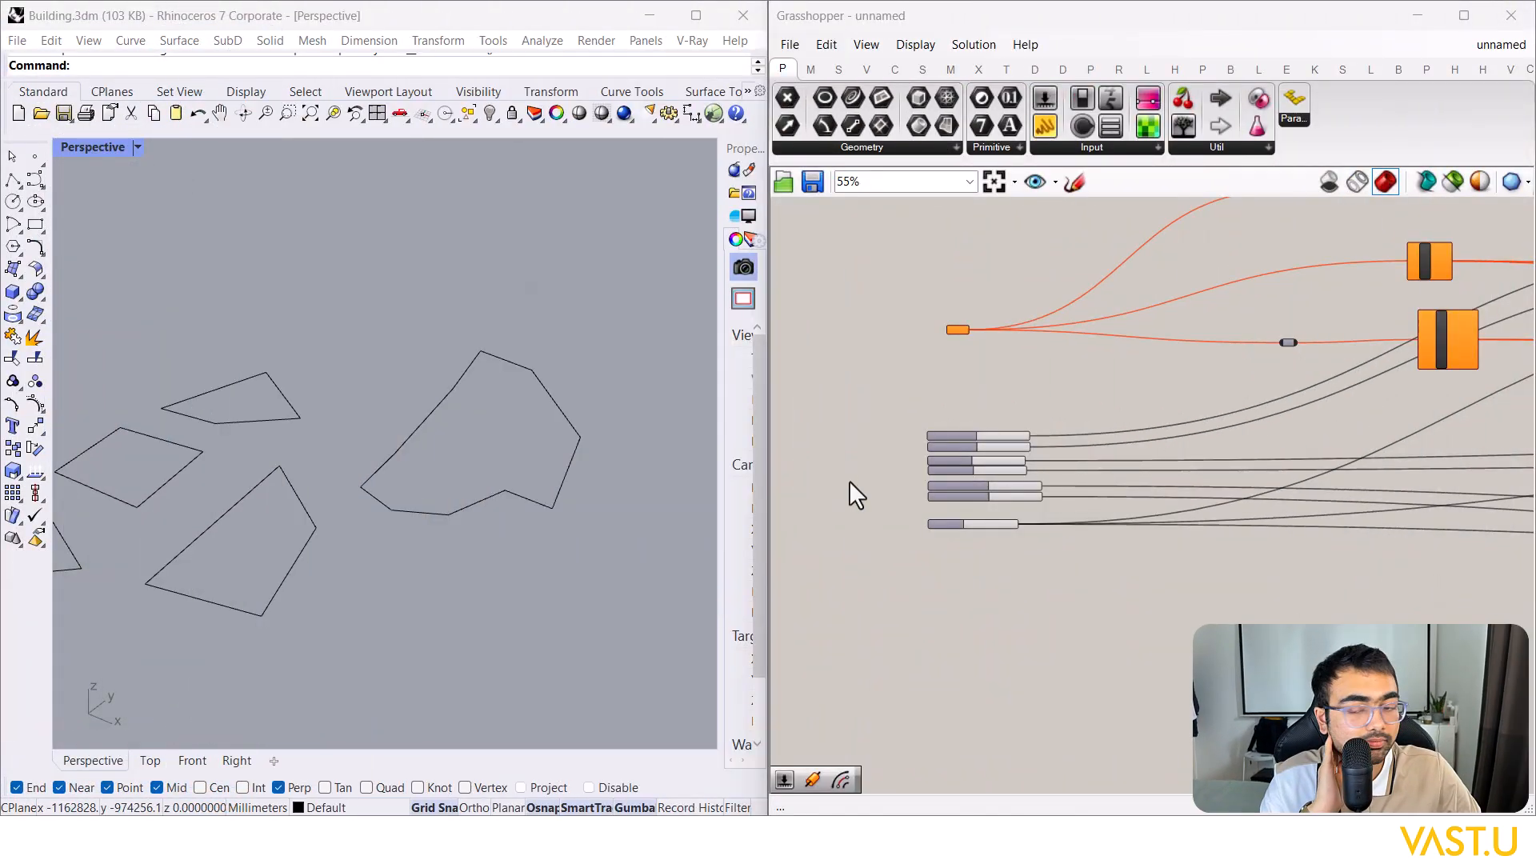
Step: Orbit the Rhino Perspective view around the five flat outline curves
right_drag(524, 472, 477, 439)
Step: Window-select all components of the new script to review them, then deselect
scroll(924, 454, down, 5)
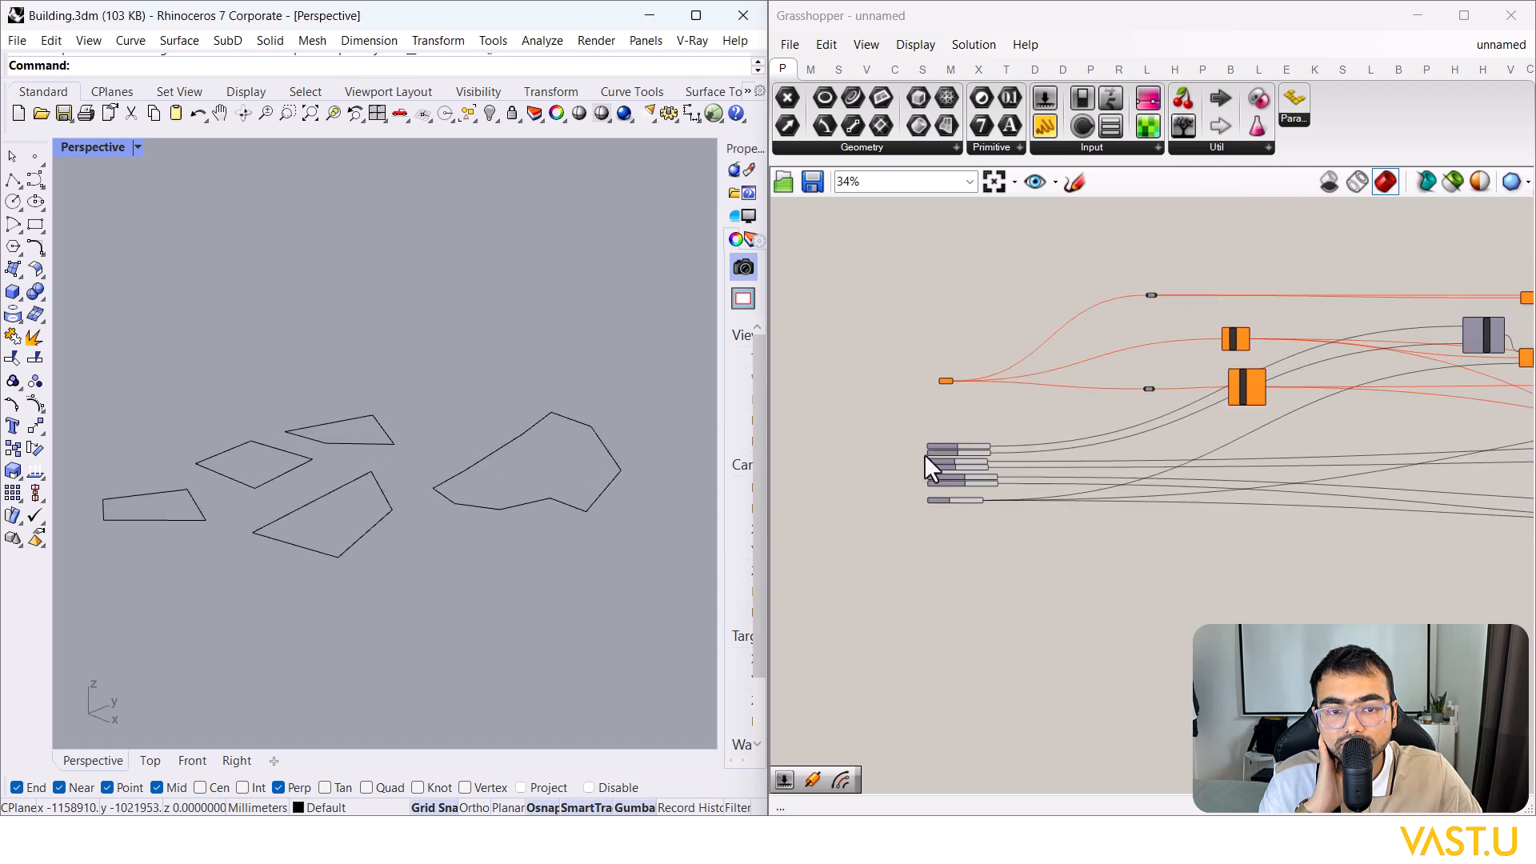
scroll(927, 444, down, 4)
drag(1354, 525, 847, 318)
click(977, 323)
scroll(949, 442, up, 2)
scroll(941, 444, down, 2)
scroll(1306, 406, up, 6)
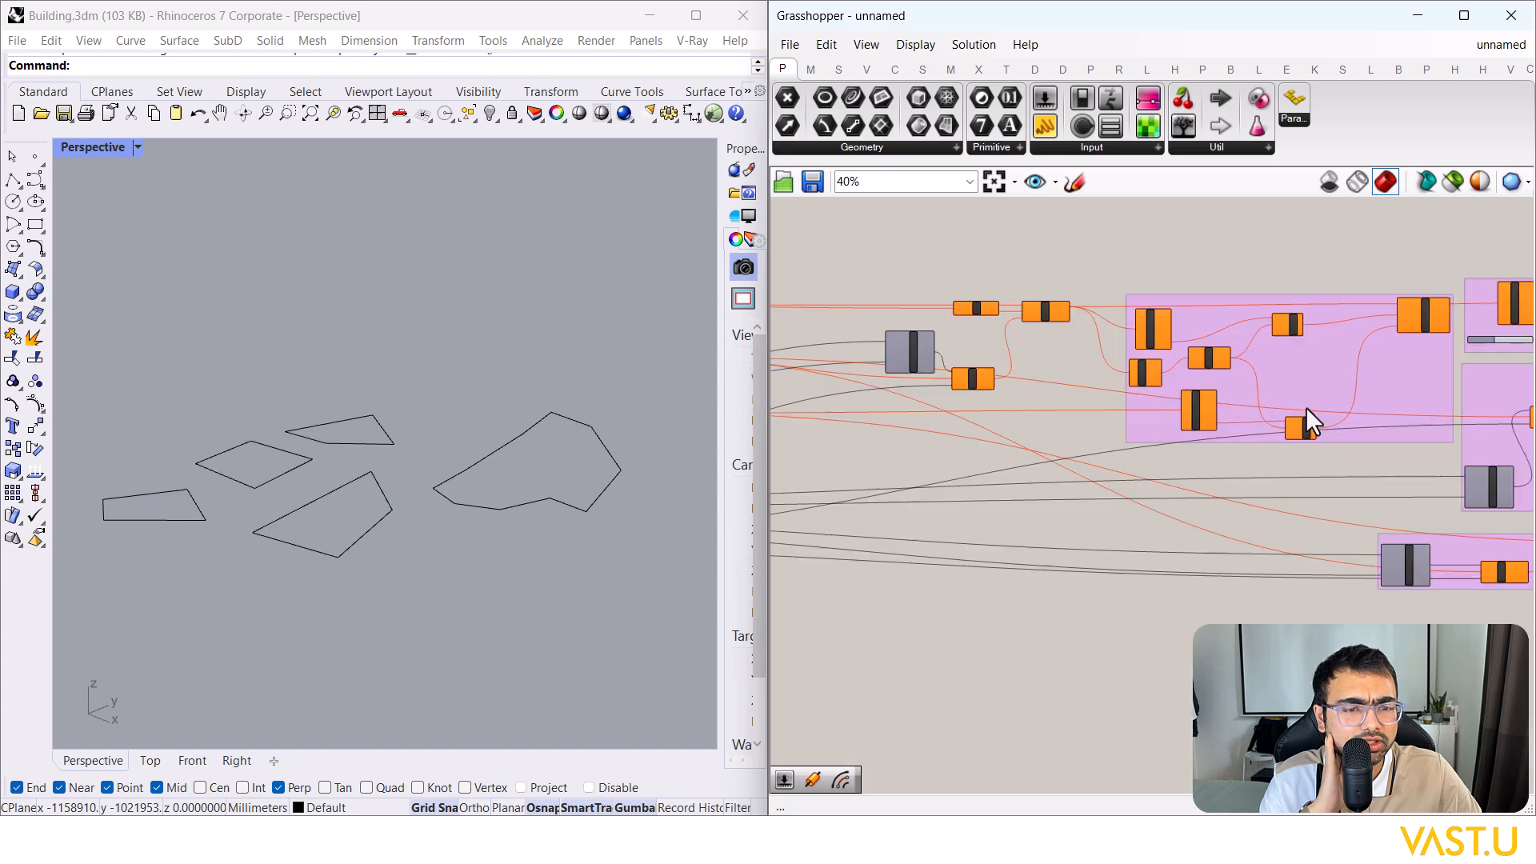
scroll(1307, 407, down, 5)
scroll(1025, 435, up, 4)
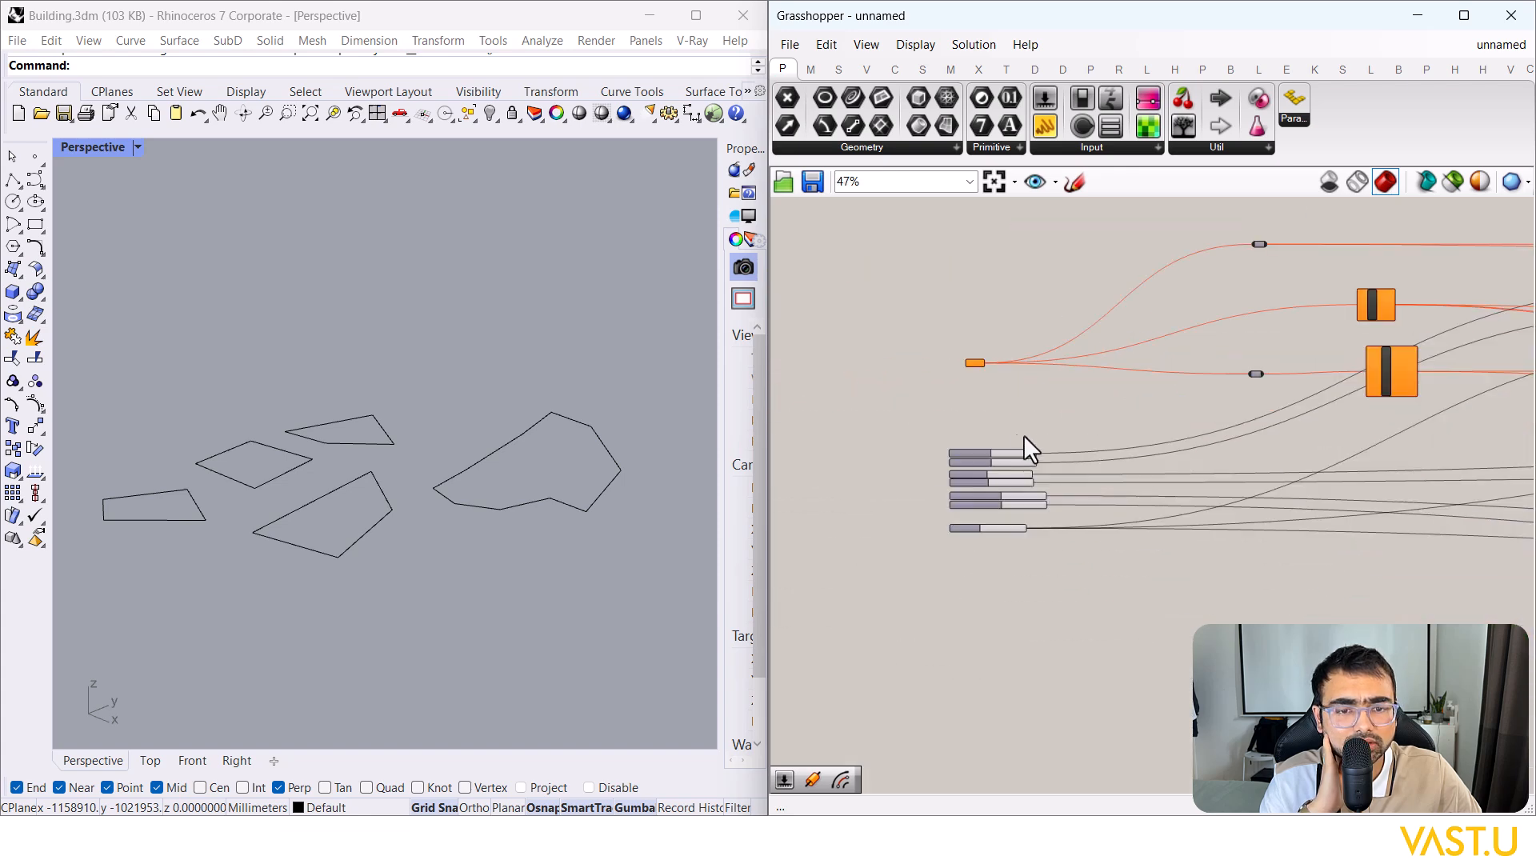
scroll(972, 362, up, 5)
Step: Reference the five outline curves via Set Multiple Curves and orbit to view the red blocks
right_click(969, 358)
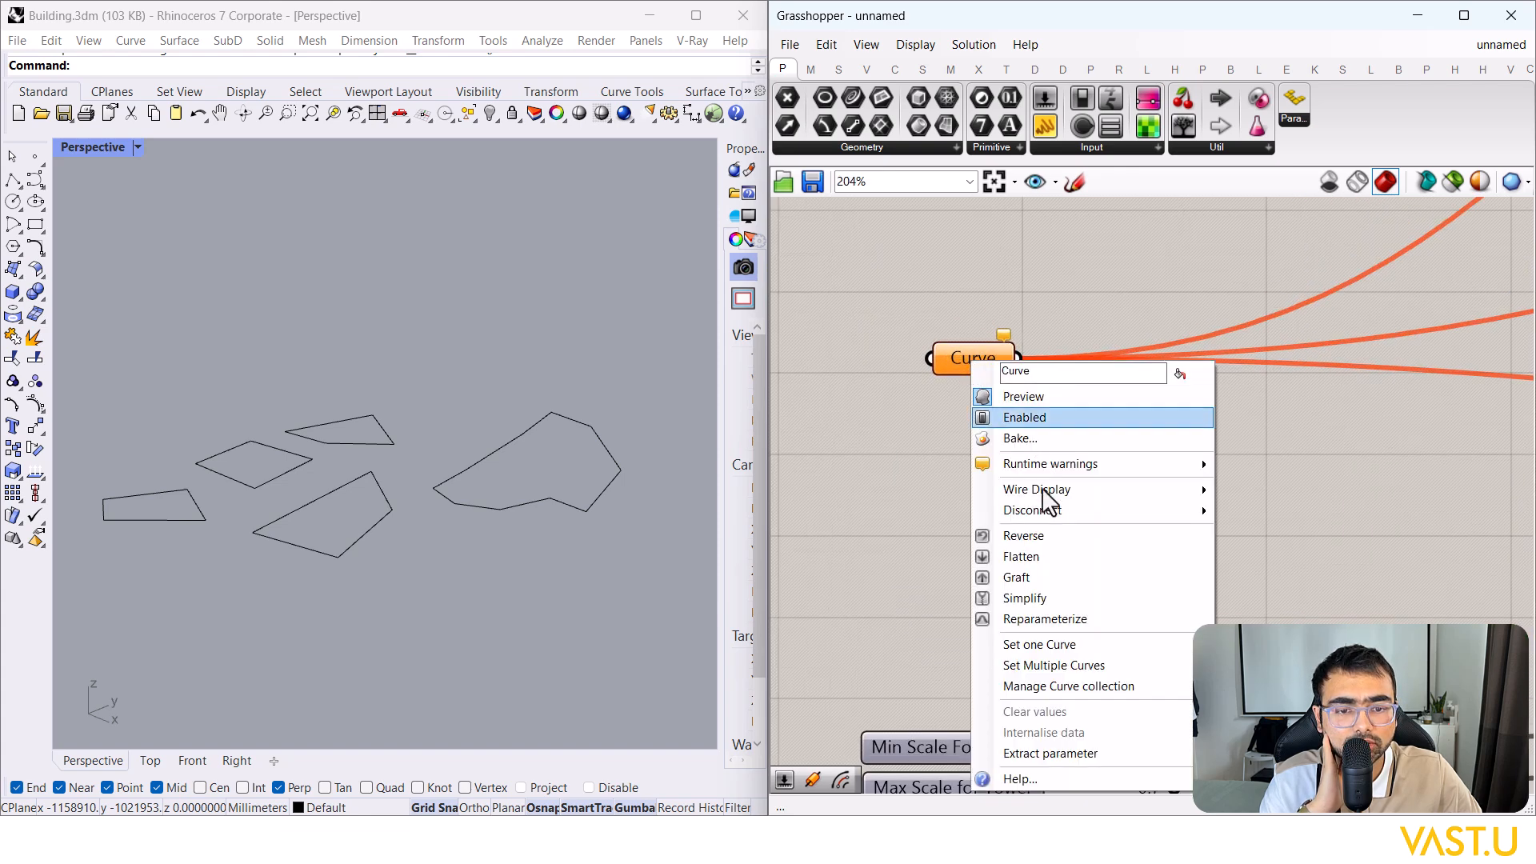
click(1036, 645)
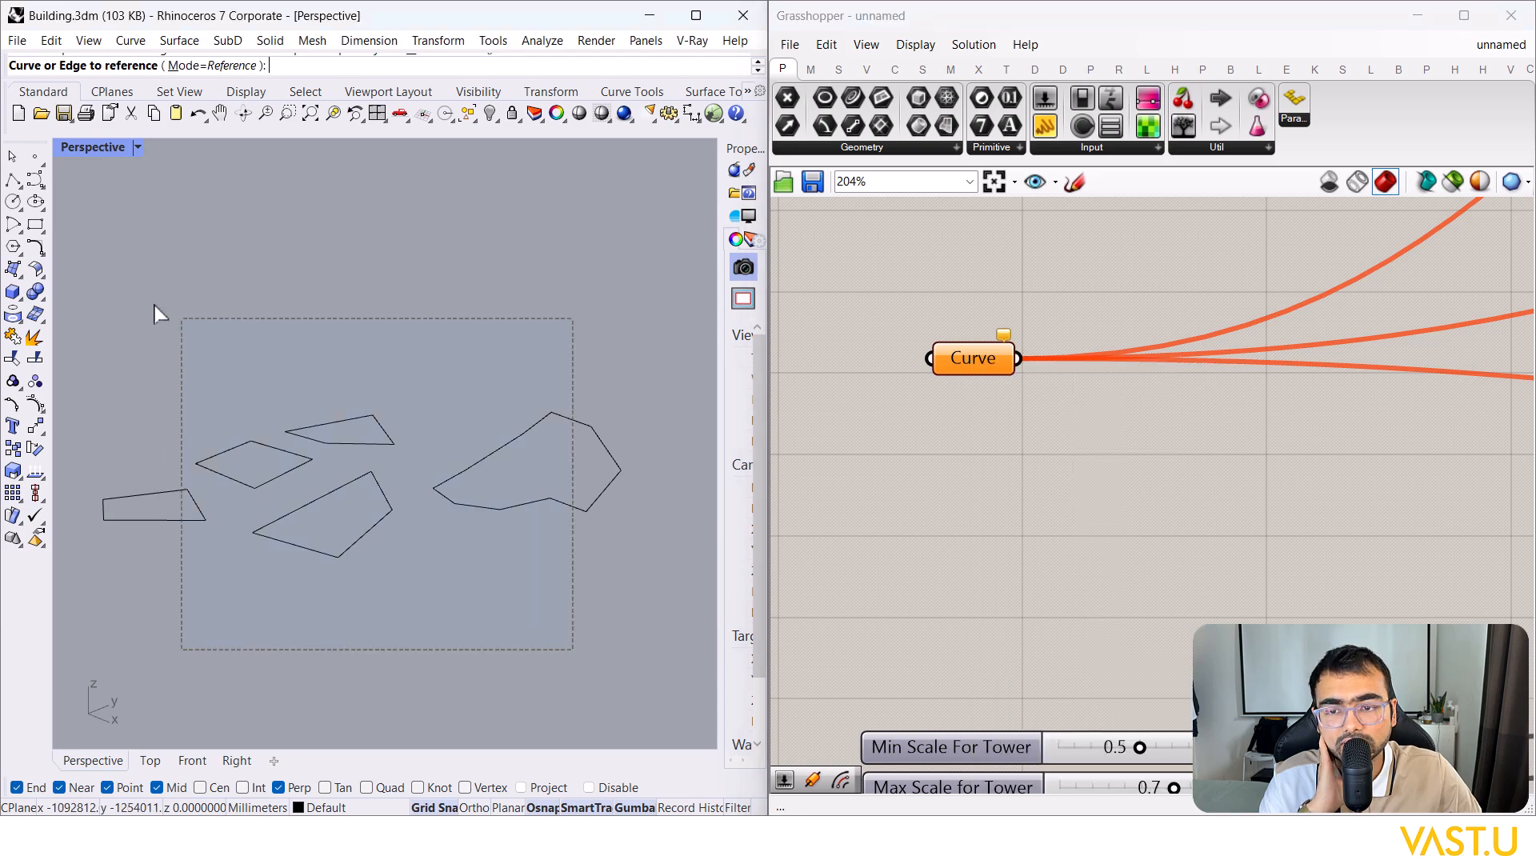
drag(170, 320, 154, 310)
key(Return)
scroll(456, 389, down, 3)
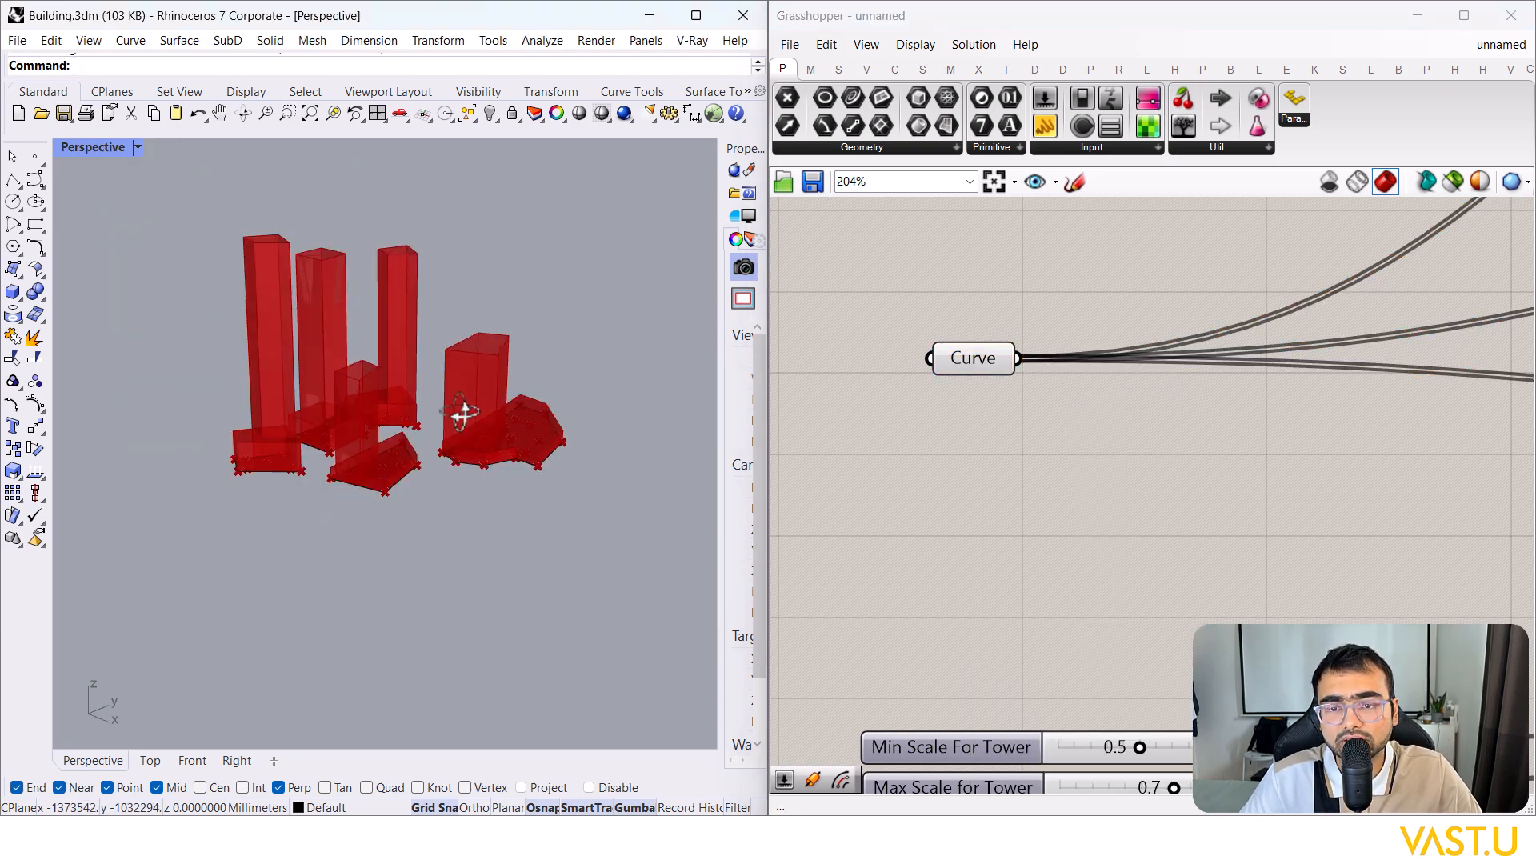
right_drag(456, 389, 493, 493)
scroll(995, 521, down, 3)
right_drag(996, 525, 1005, 402)
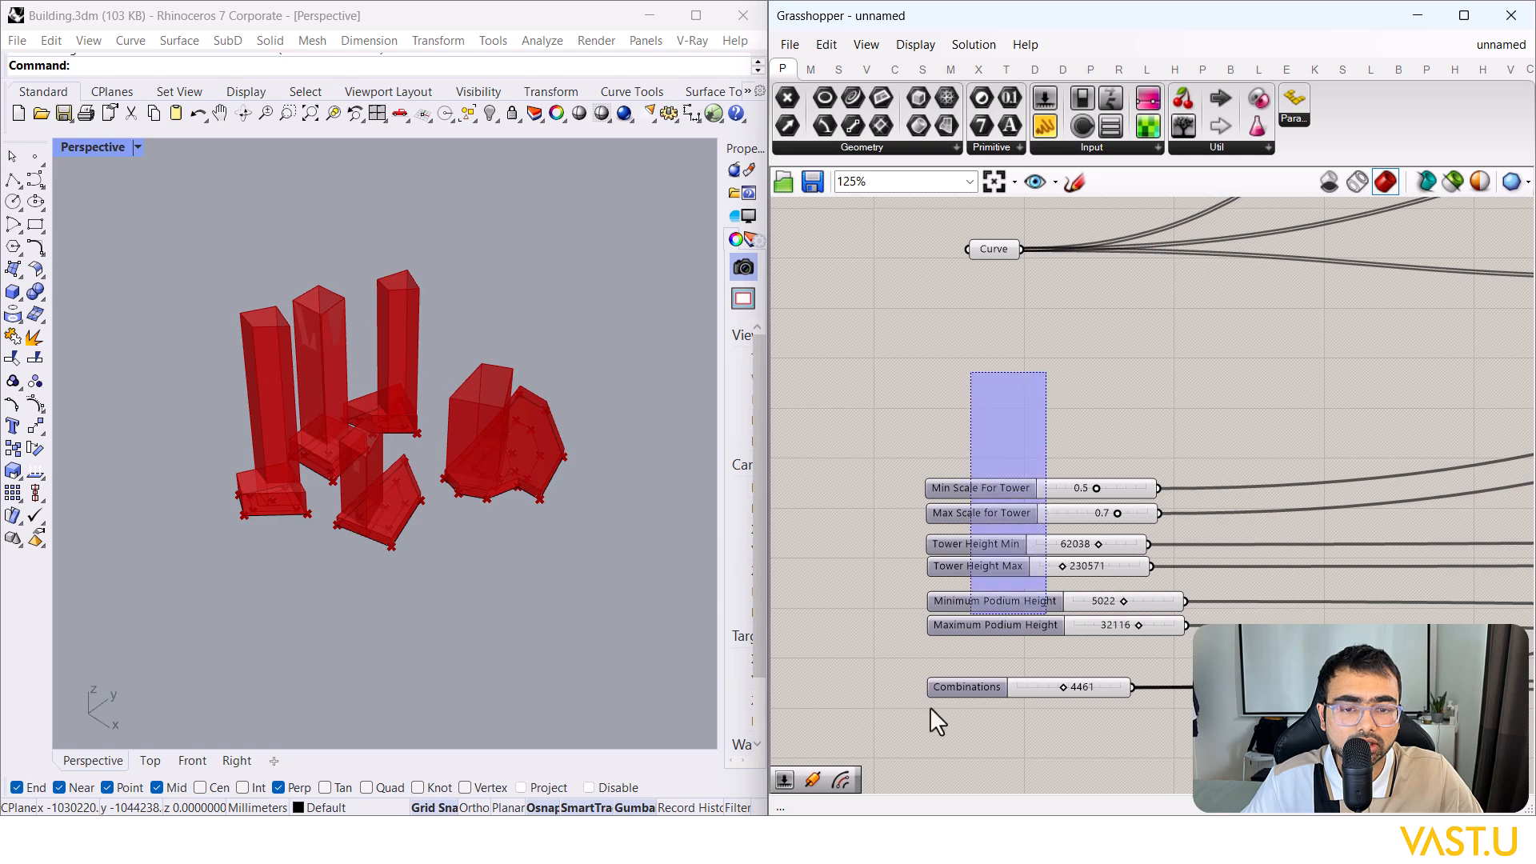
Step: Set the minimum tower scale slider to 0.6 while keeping the maximum tower scale at 0.7
drag(965, 735, 872, 472)
scroll(1009, 741, up, 3)
click(1010, 742)
click(371, 401)
scroll(387, 396, up, 2)
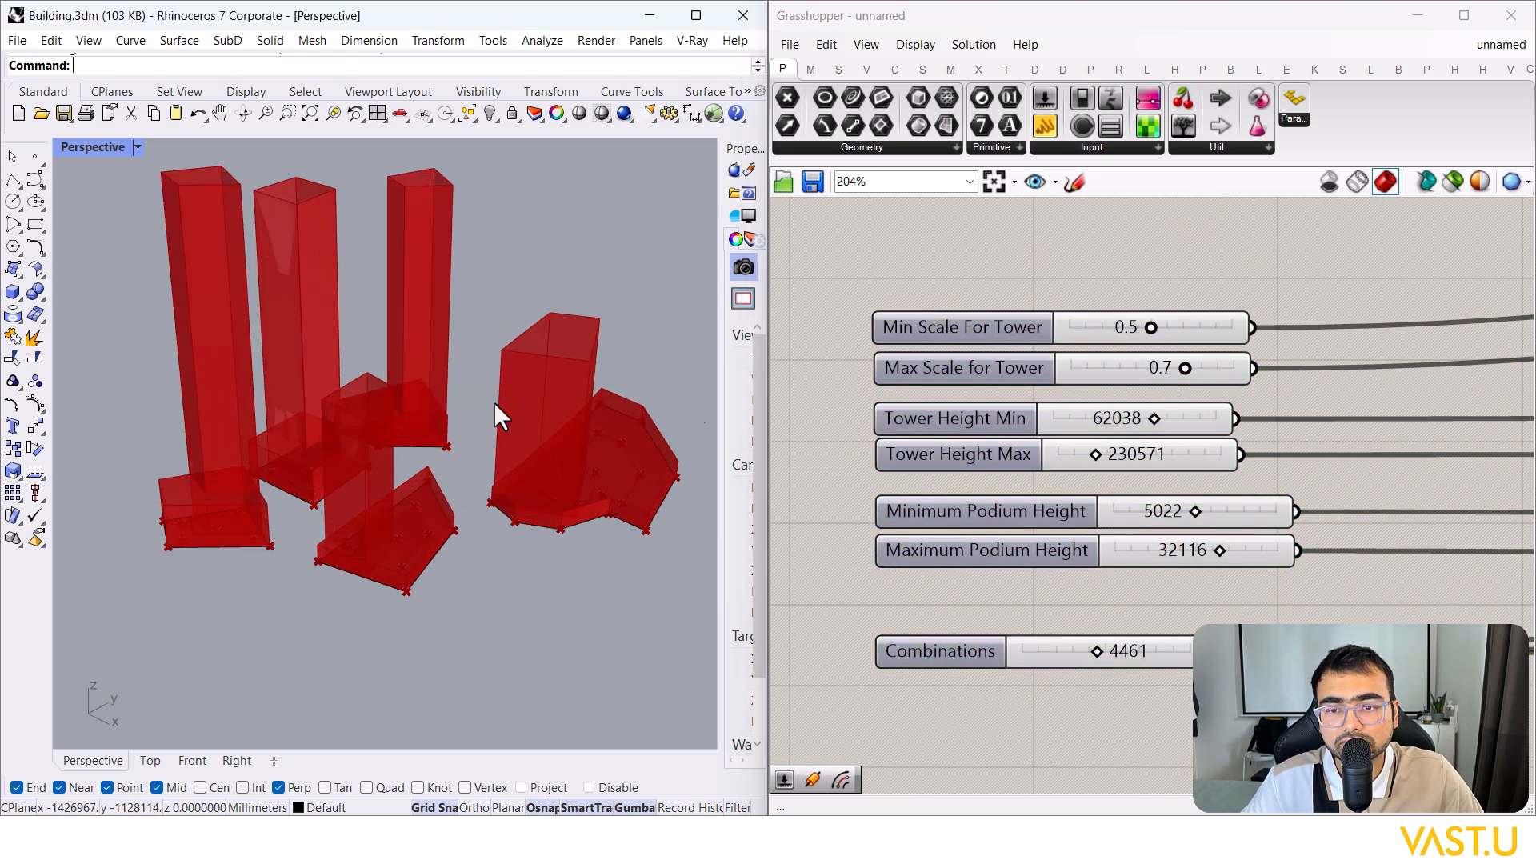
mouse_move(1150, 328)
mouse_down()
mouse_move(1120, 330)
mouse_move(1165, 332)
mouse_up()
right_drag(440, 421, 486, 412)
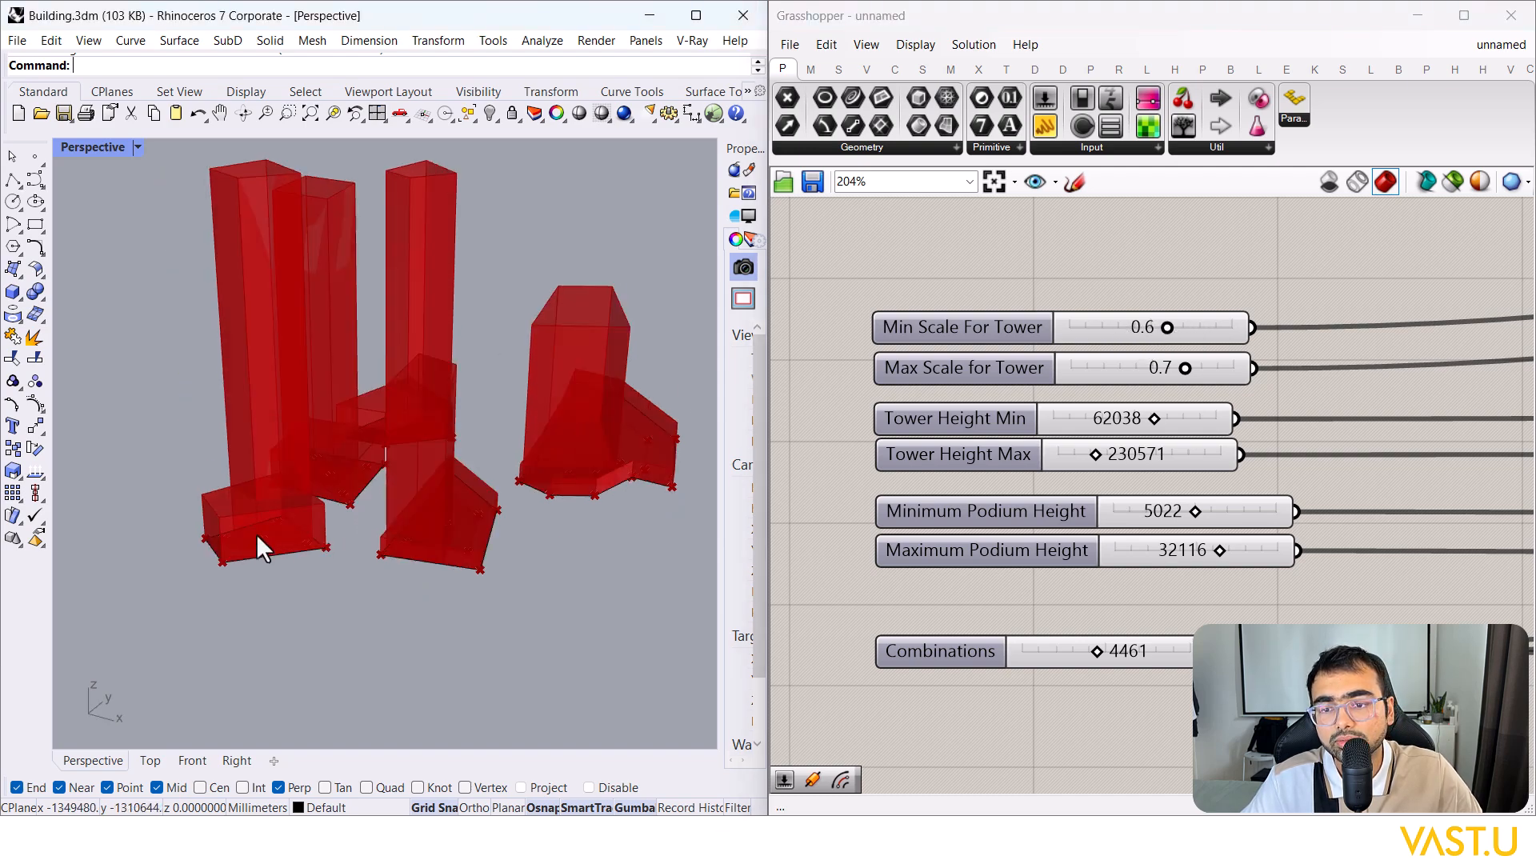
scroll(272, 546, up, 6)
drag(1185, 368, 1096, 452)
scroll(156, 472, down, 5)
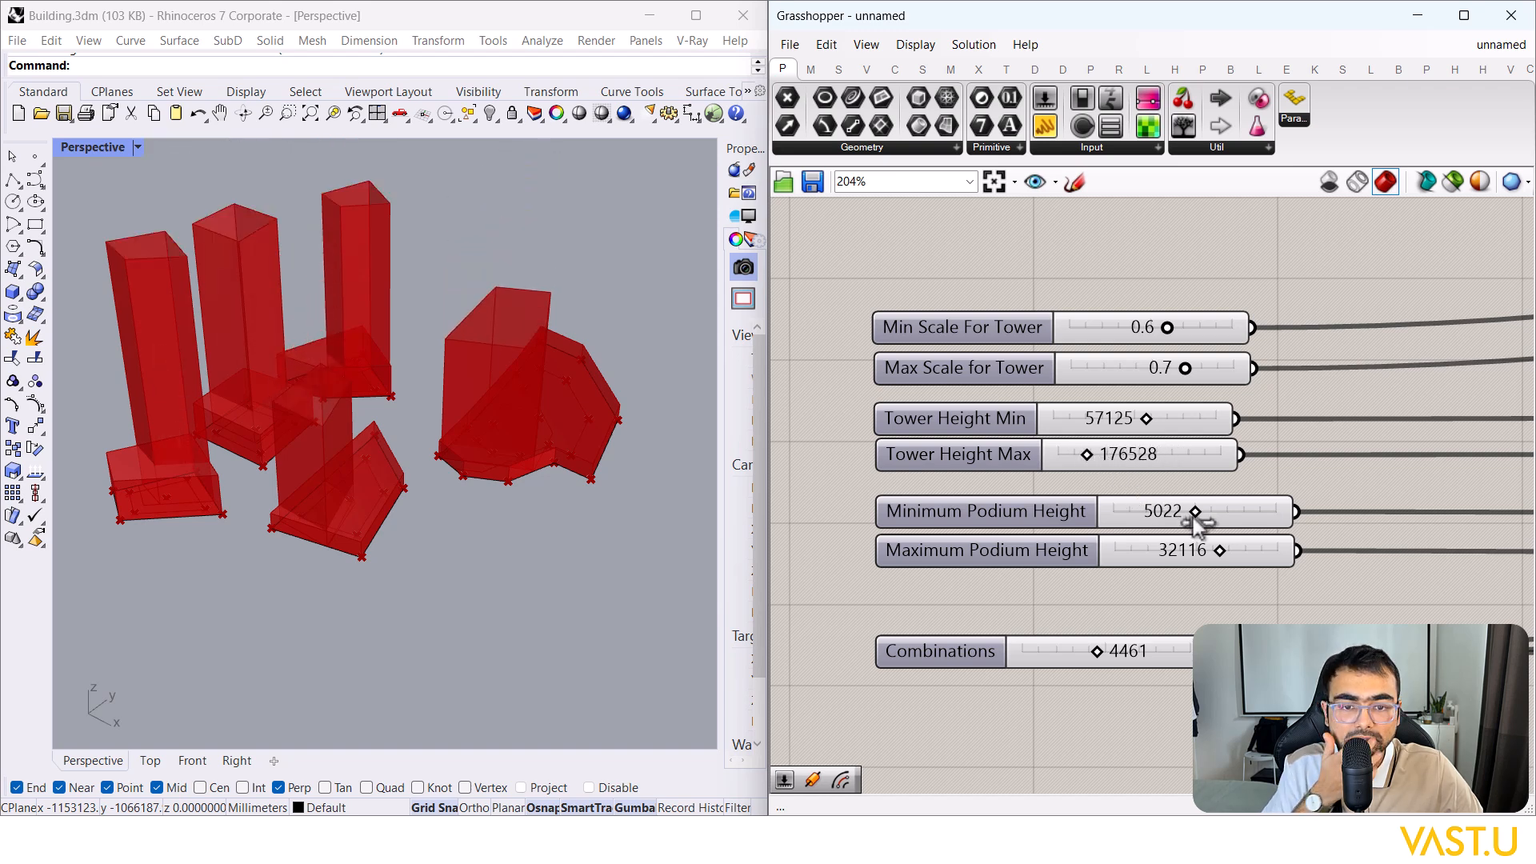
Step: Lower the Minimum Podium Height slider and review its slider settings
drag(1195, 516, 1206, 557)
click(952, 512)
double_click(952, 508)
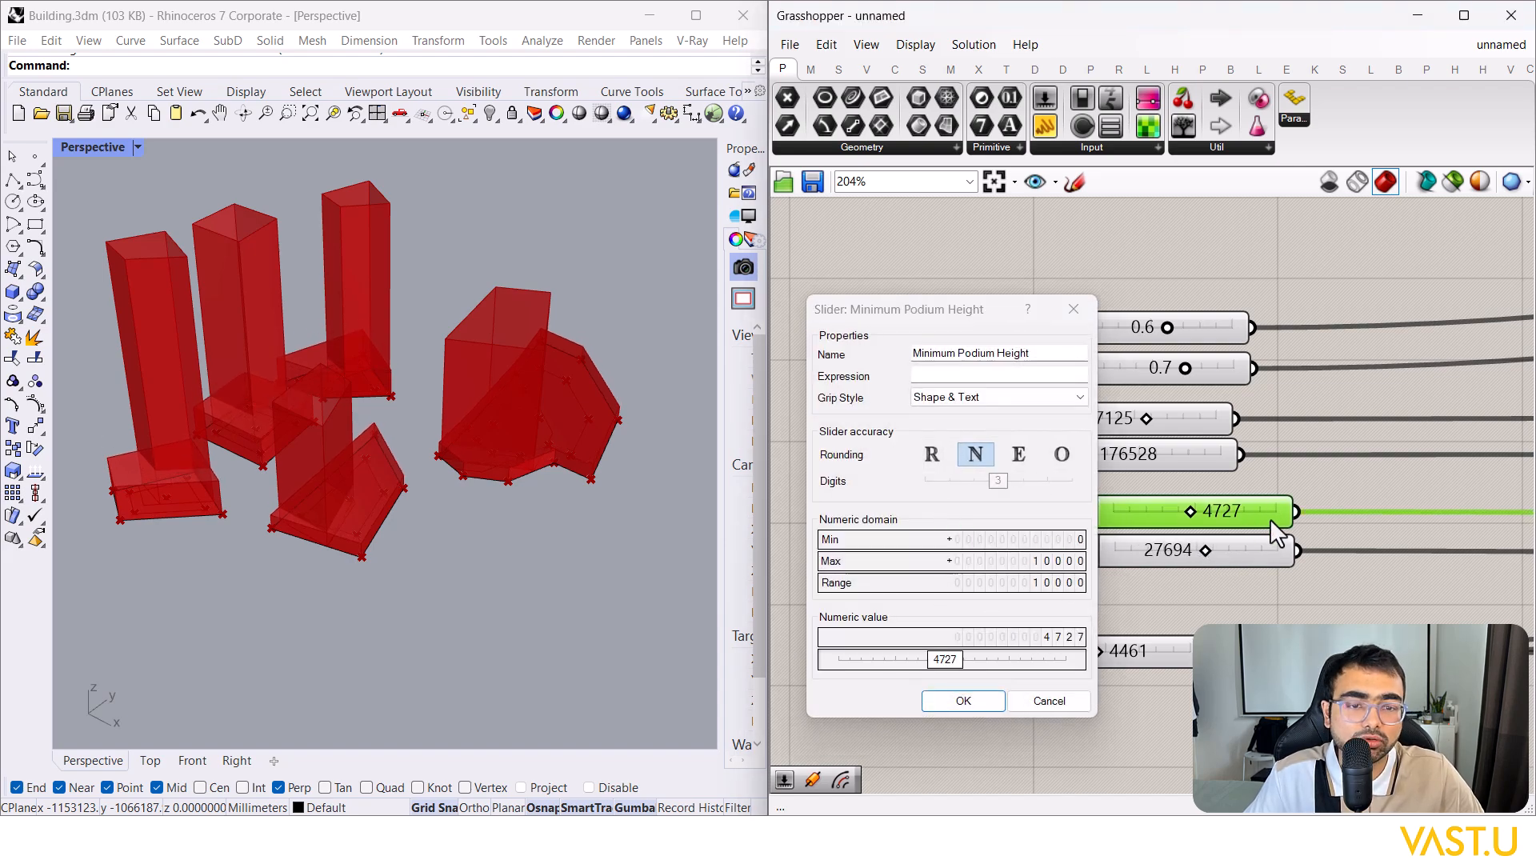
key(Return)
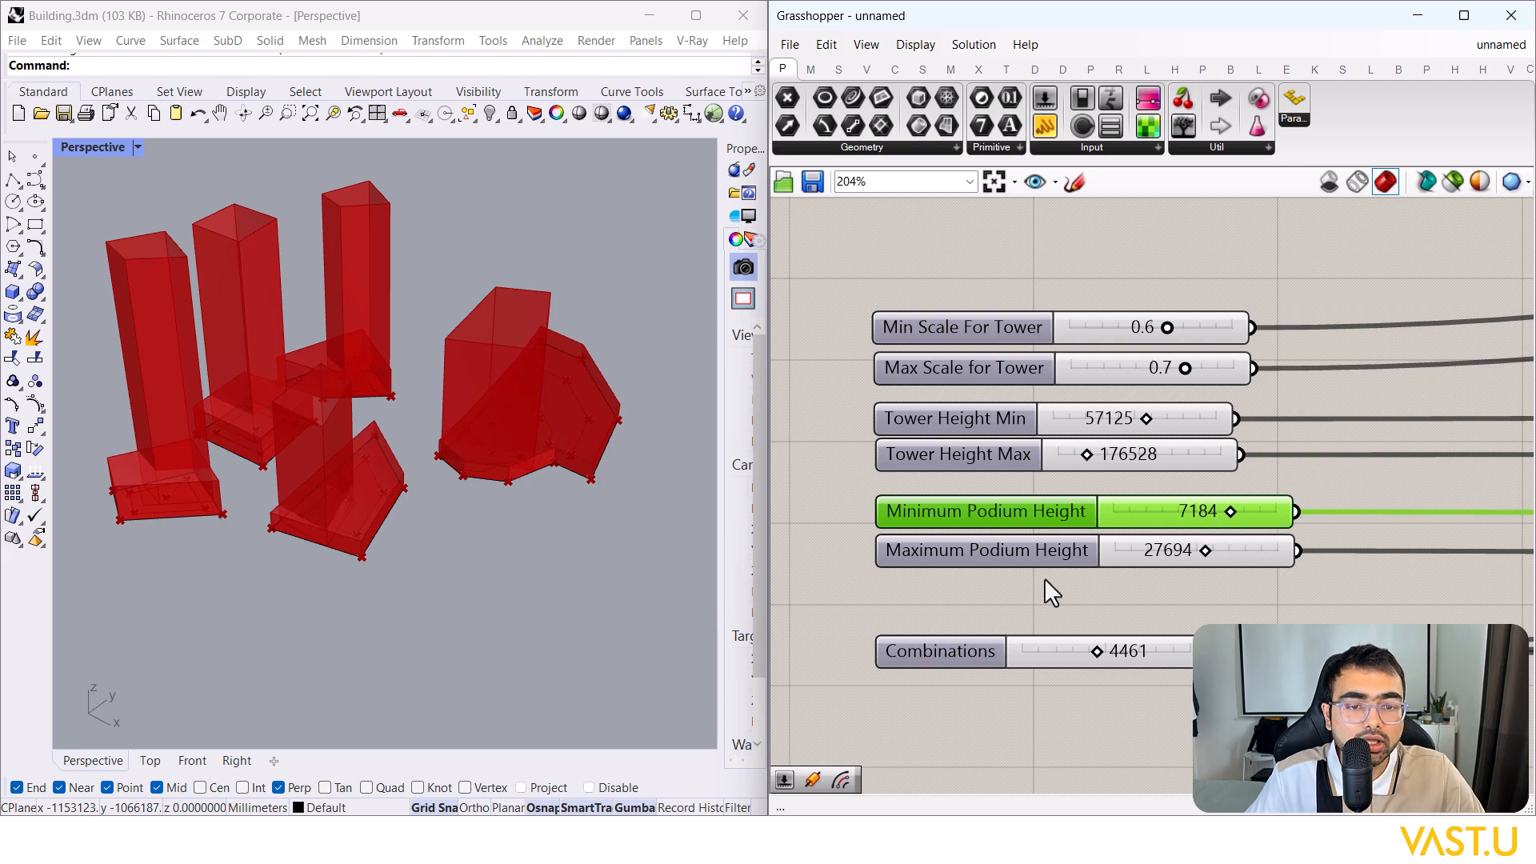
scroll(1019, 541, up, 2)
Step: Try Combinations values 4392 and then 2152, orbiting Rhino to inspect each tower layout
click(1149, 533)
drag(1176, 527, 1170, 524)
click(636, 429)
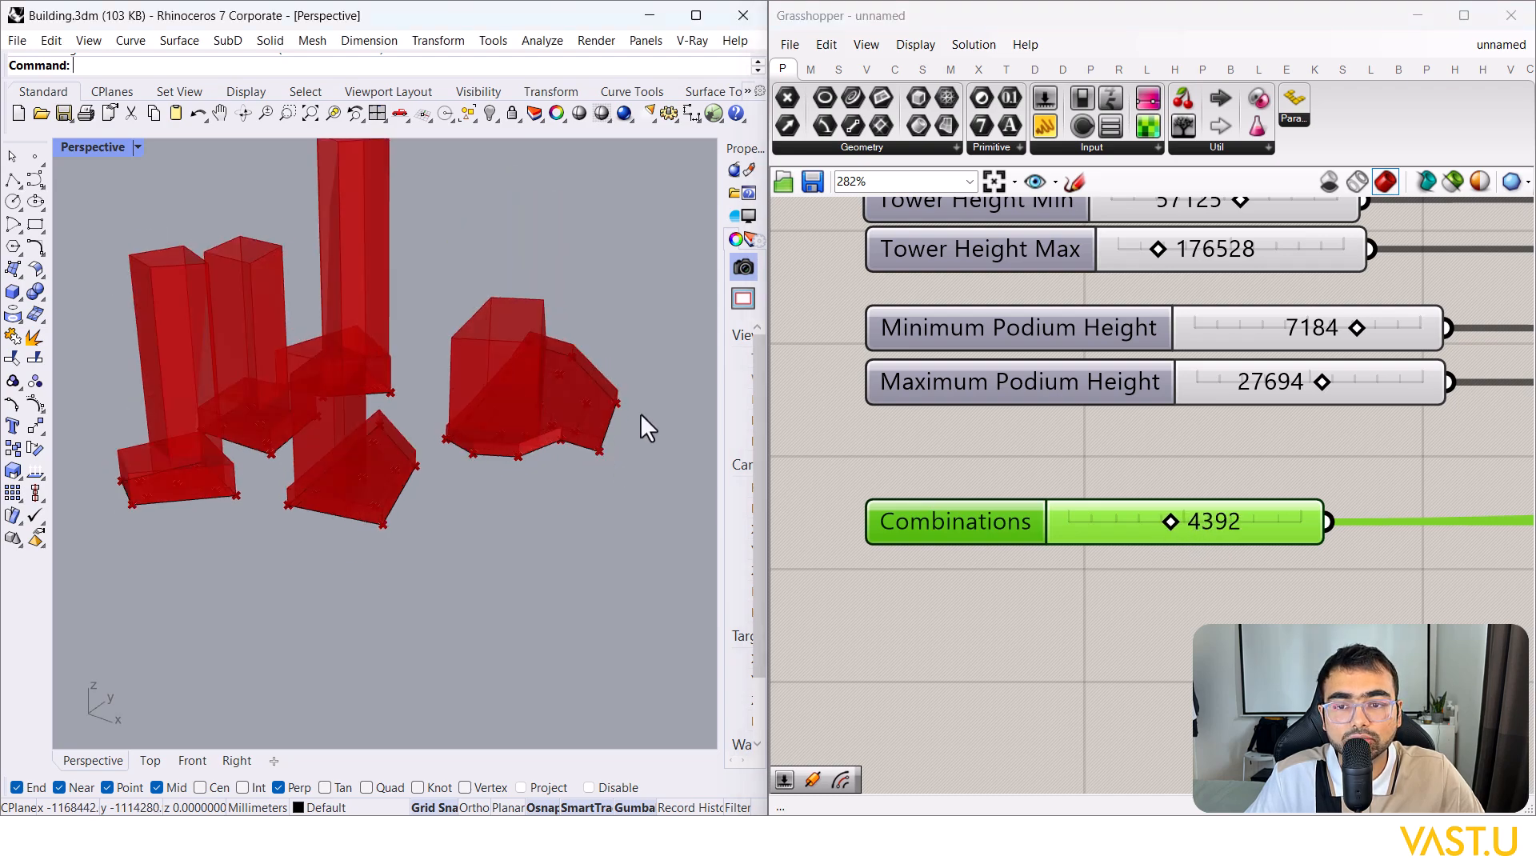
right_drag(637, 429, 559, 316)
right_drag(541, 367, 416, 368)
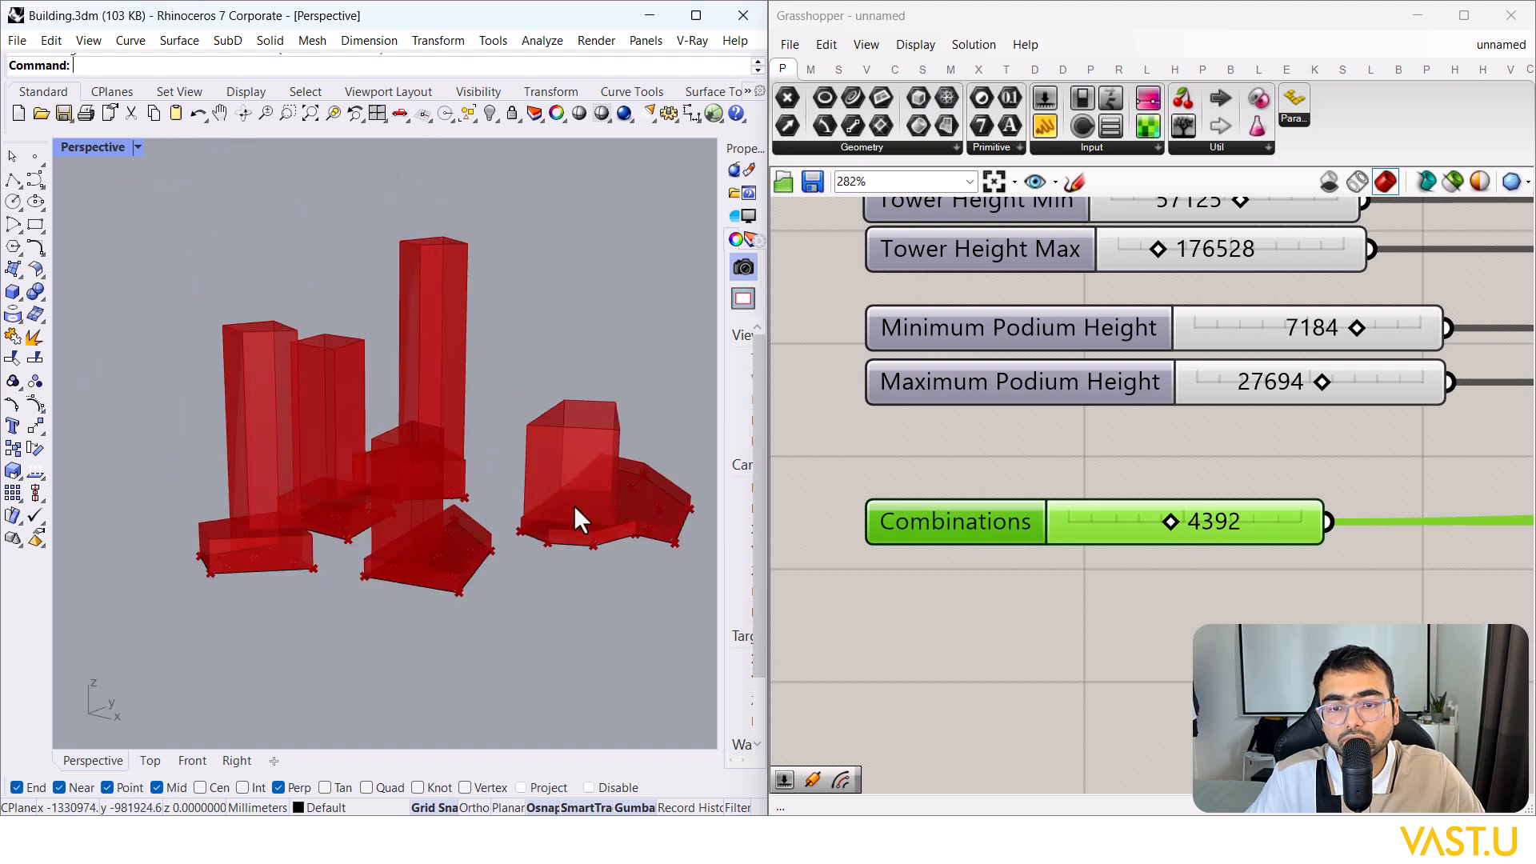
drag(1171, 527, 1125, 530)
right_drag(192, 447, 388, 479)
right_drag(347, 501, 477, 444)
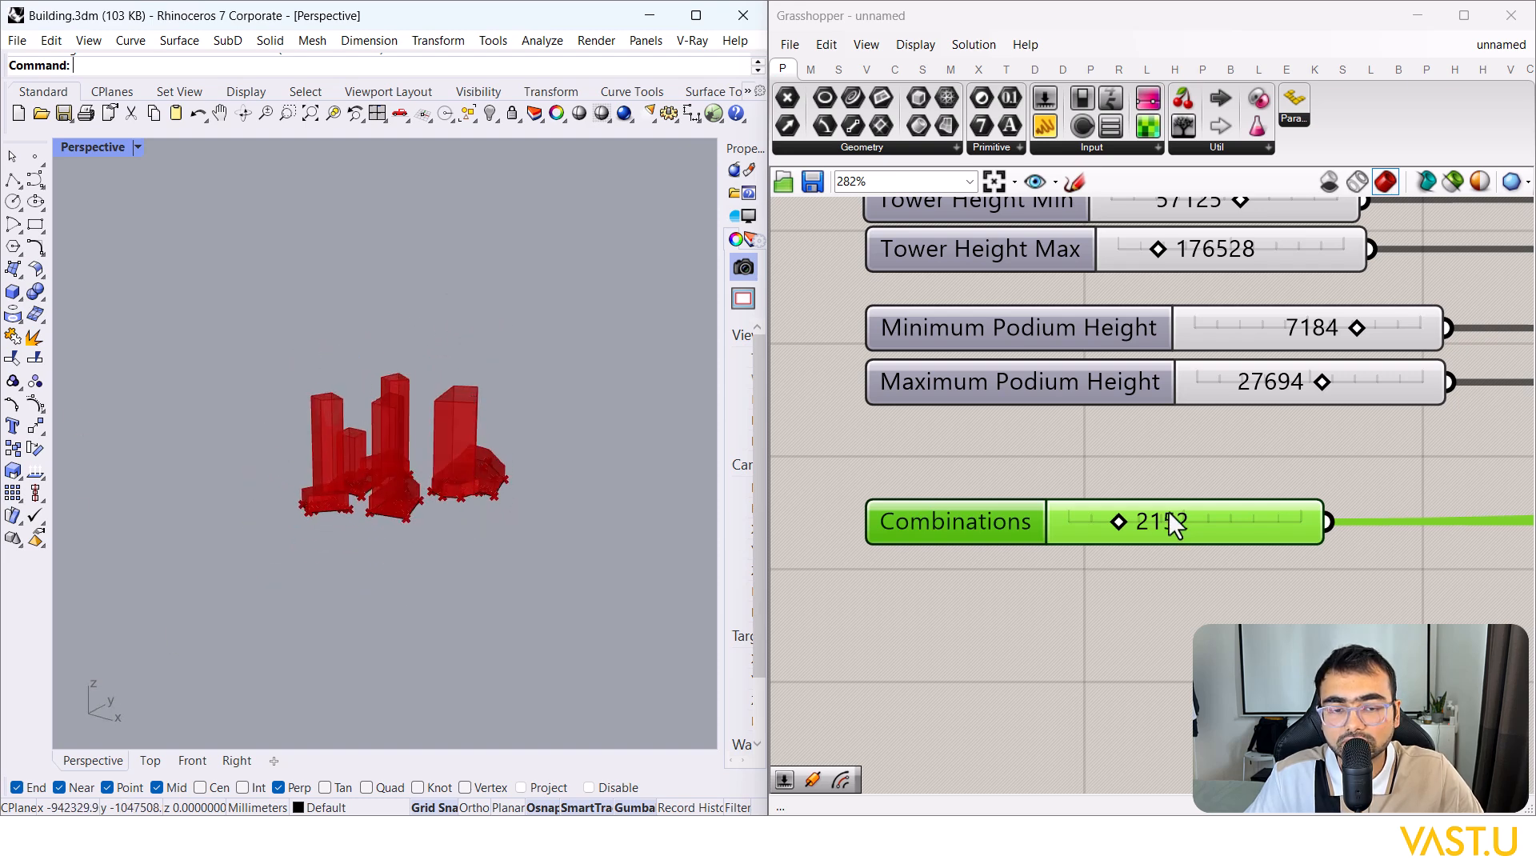
Step: Window-select every component in the definition and set them all to Preview Off
click(927, 616)
scroll(474, 498, up, 6)
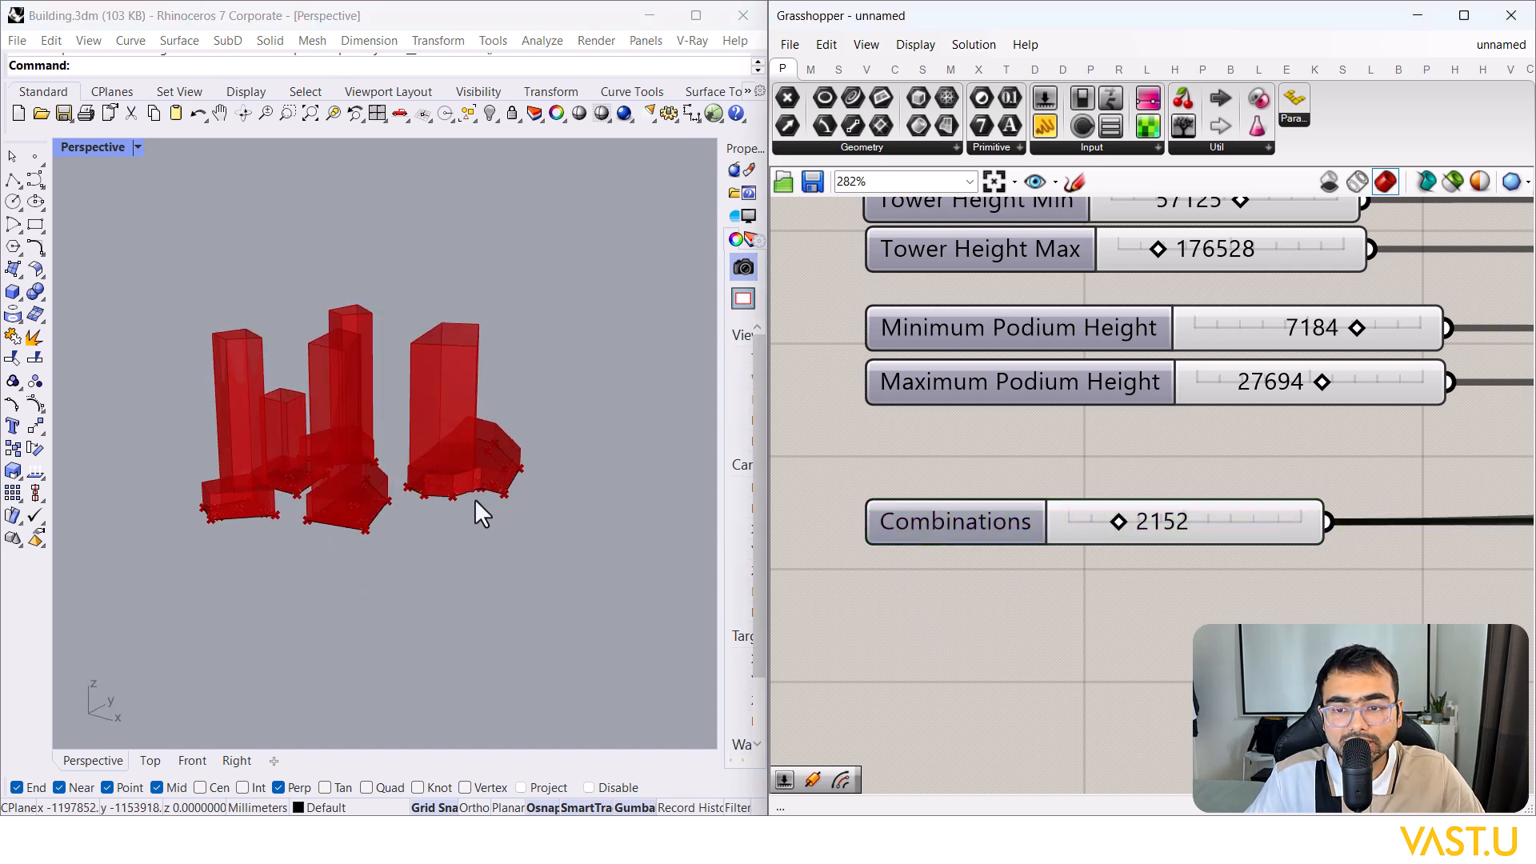
scroll(474, 497, down, 4)
scroll(1050, 525, down, 5)
scroll(1049, 523, down, 1)
scroll(1049, 252, up, 3)
click(1047, 258)
click(965, 265)
scroll(991, 315, down, 7)
scroll(1005, 417, down, 5)
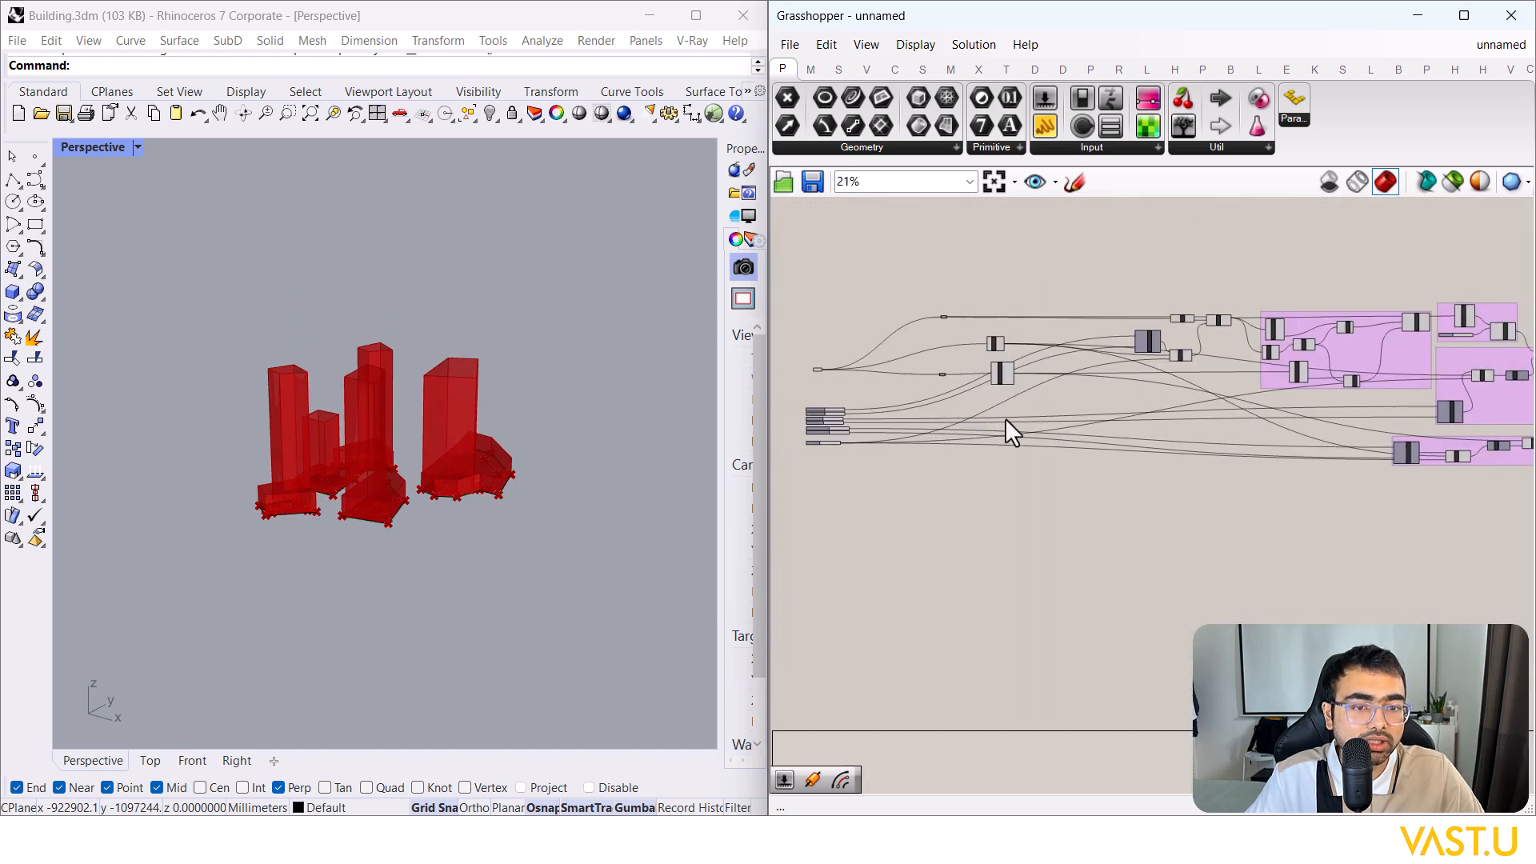
drag(1333, 497, 890, 287)
right_click(1056, 399)
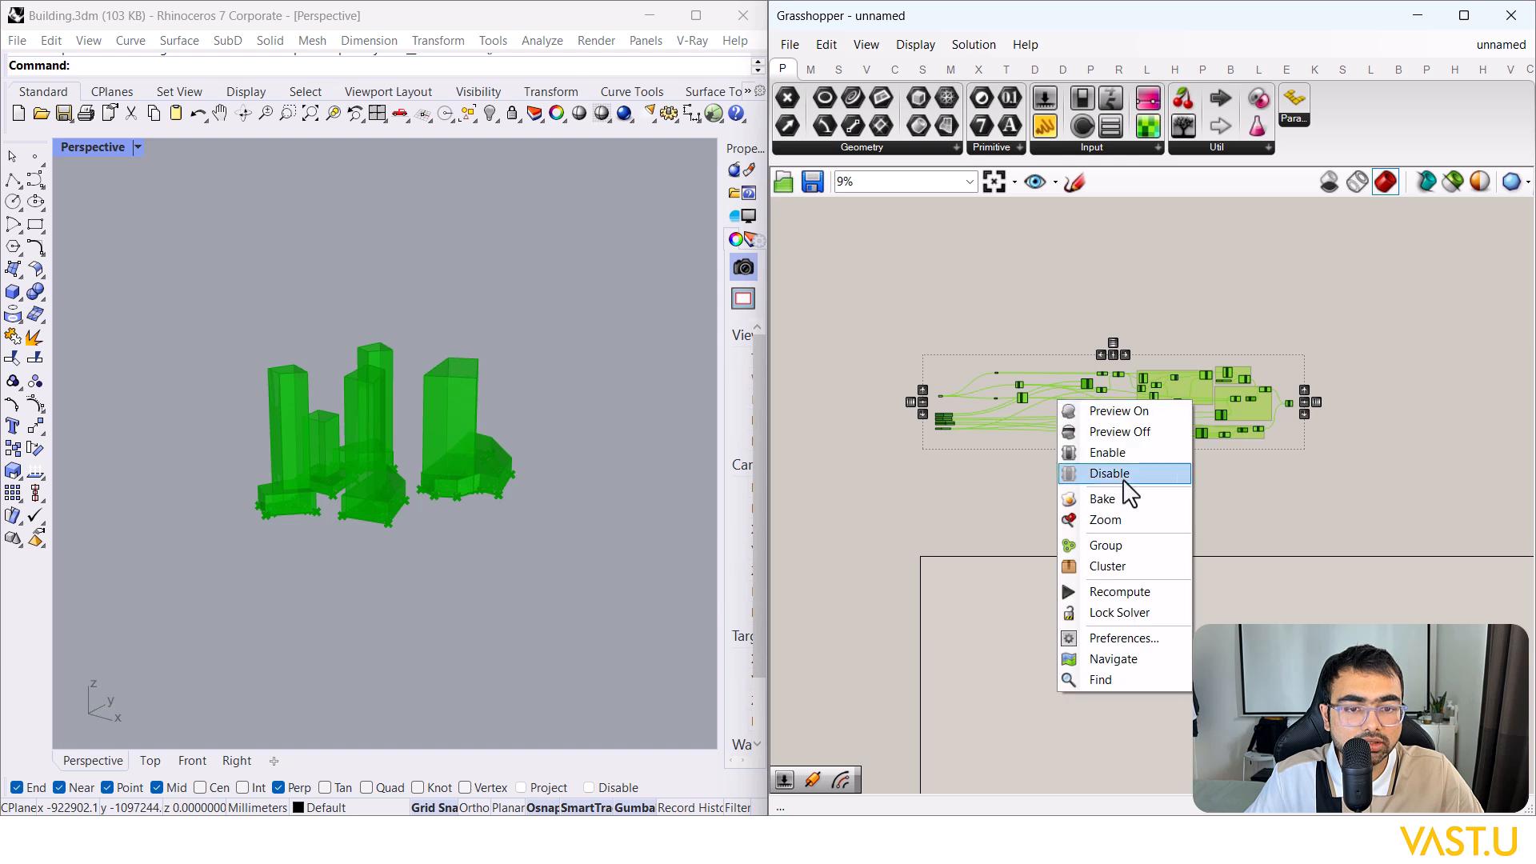
click(1136, 436)
click(957, 598)
scroll(952, 555, up, 2)
scroll(952, 555, up, 1)
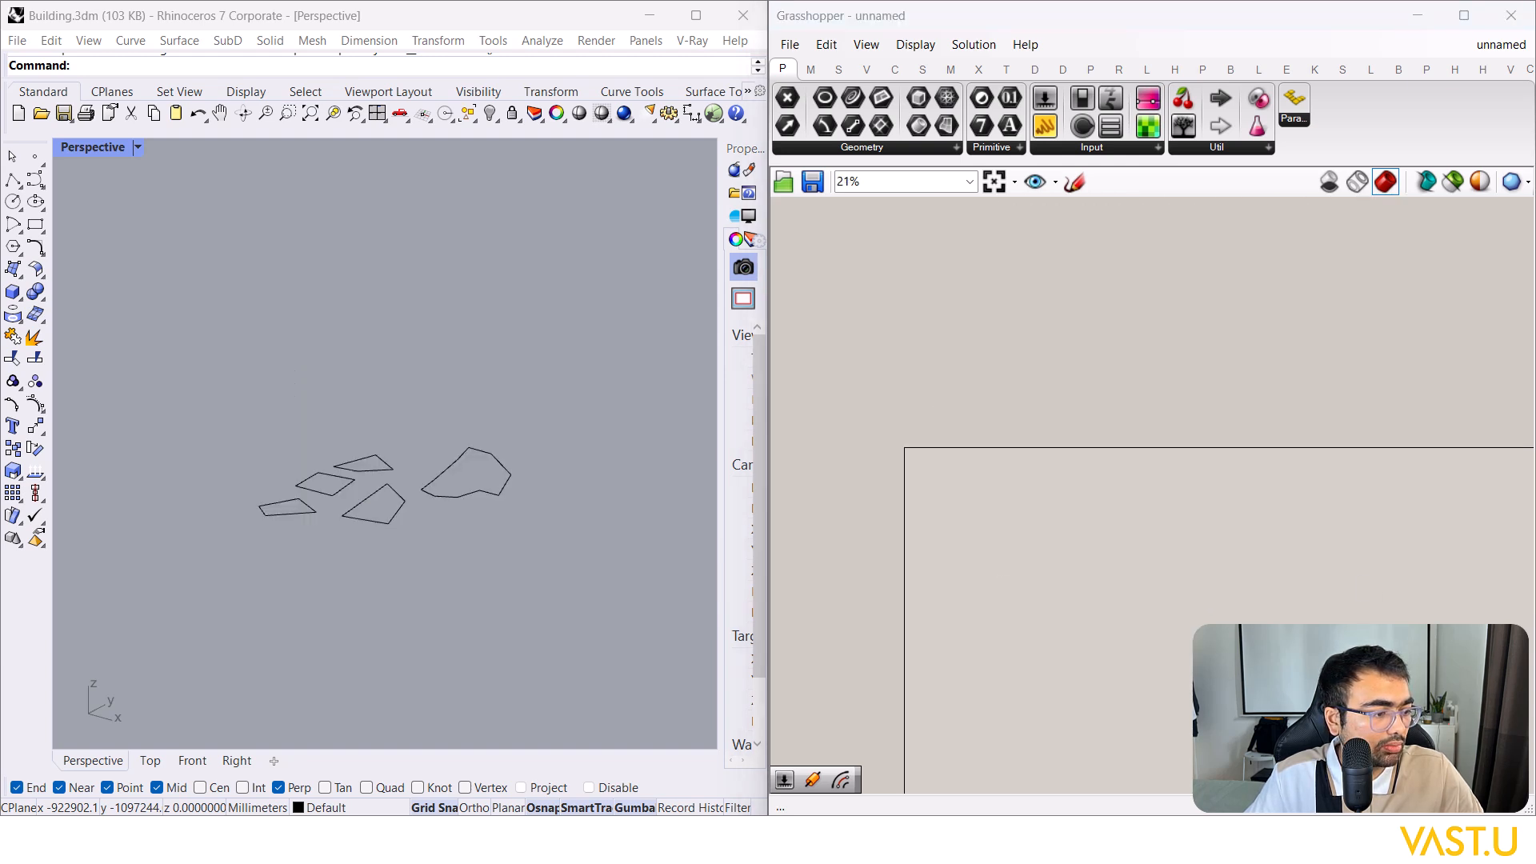
Step: Place a new Curve parameter on an empty area of the canvas via the 'curve' search
scroll(920, 504, up, 5)
scroll(985, 474, down, 5)
right_drag(1031, 410, 1008, 511)
scroll(1010, 518, up, 4)
scroll(990, 678, up, 5)
right_drag(966, 636, 1073, 549)
scroll(1073, 549, down, 2)
double_click(1032, 537)
text(curve)
click(994, 526)
Step: Reference the five plot outline curves from Rhino into the Curve parameter
scroll(1023, 551, up, 1)
scroll(1040, 529, up, 3)
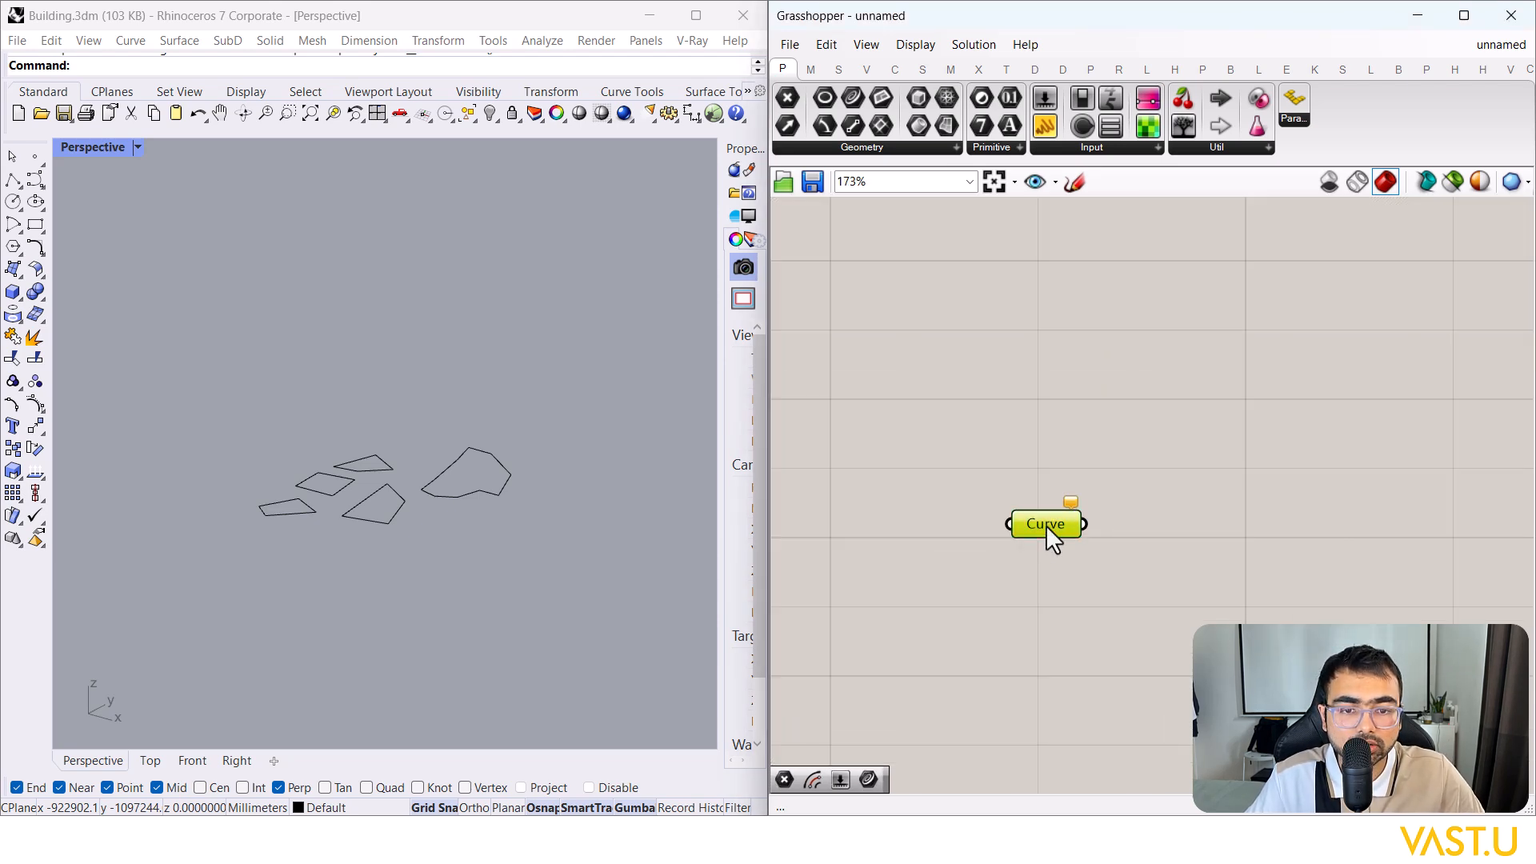
right_click(1042, 530)
click(1092, 690)
drag(307, 447, 233, 383)
key(Return)
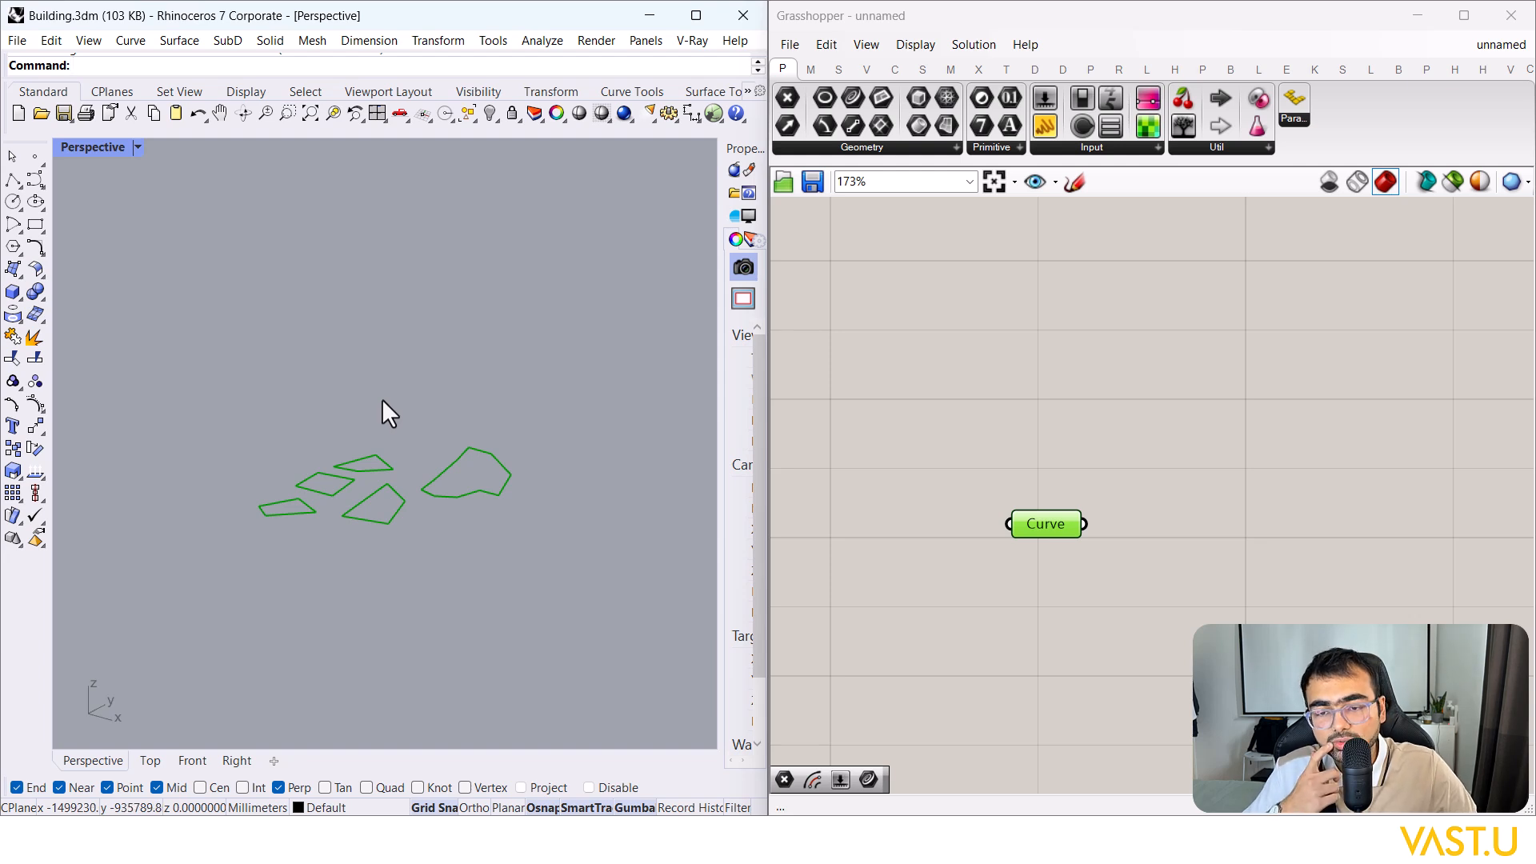
Step: Pan back to the existing definition and select the group of sliders
drag(490, 549, 539, 361)
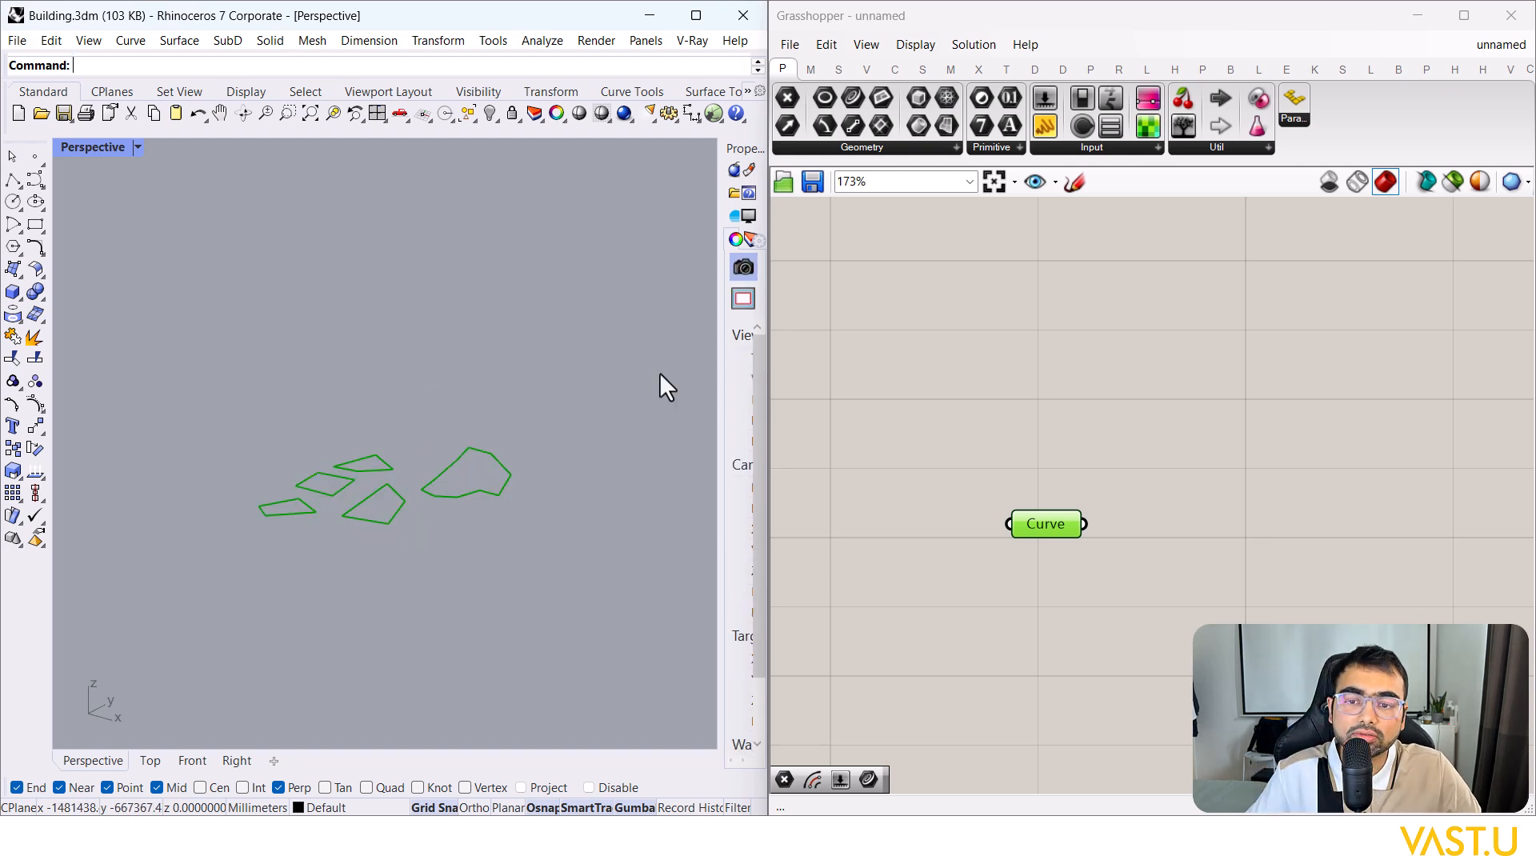
scroll(1034, 634, down, 8)
right_drag(1045, 210, 1058, 448)
scroll(1040, 369, up, 9)
drag(1080, 316, 976, 460)
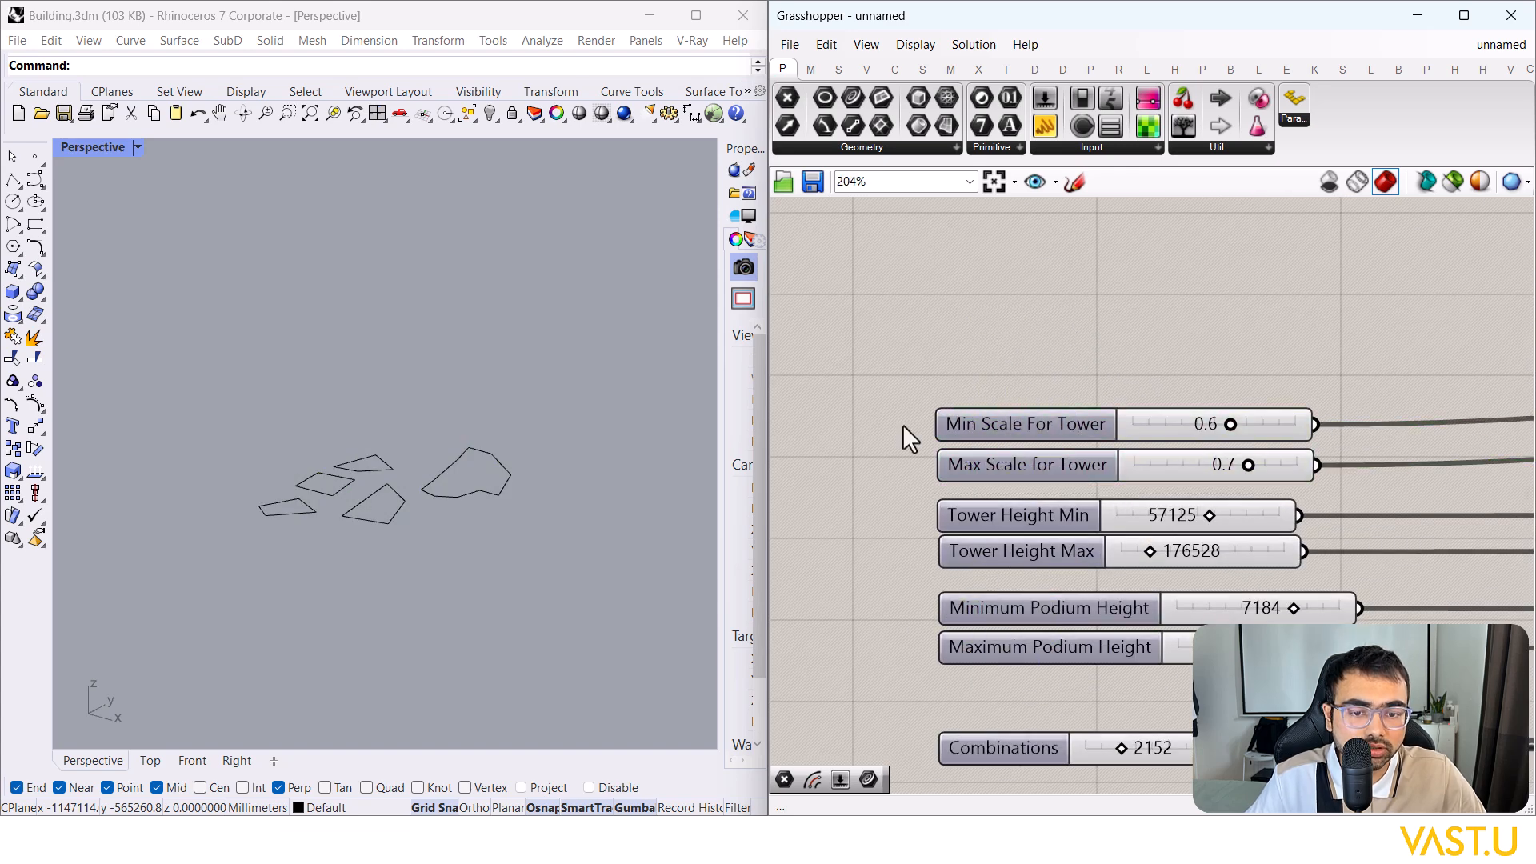
scroll(927, 316, down, 10)
scroll(934, 584, up, 10)
scroll(438, 514, up, 2)
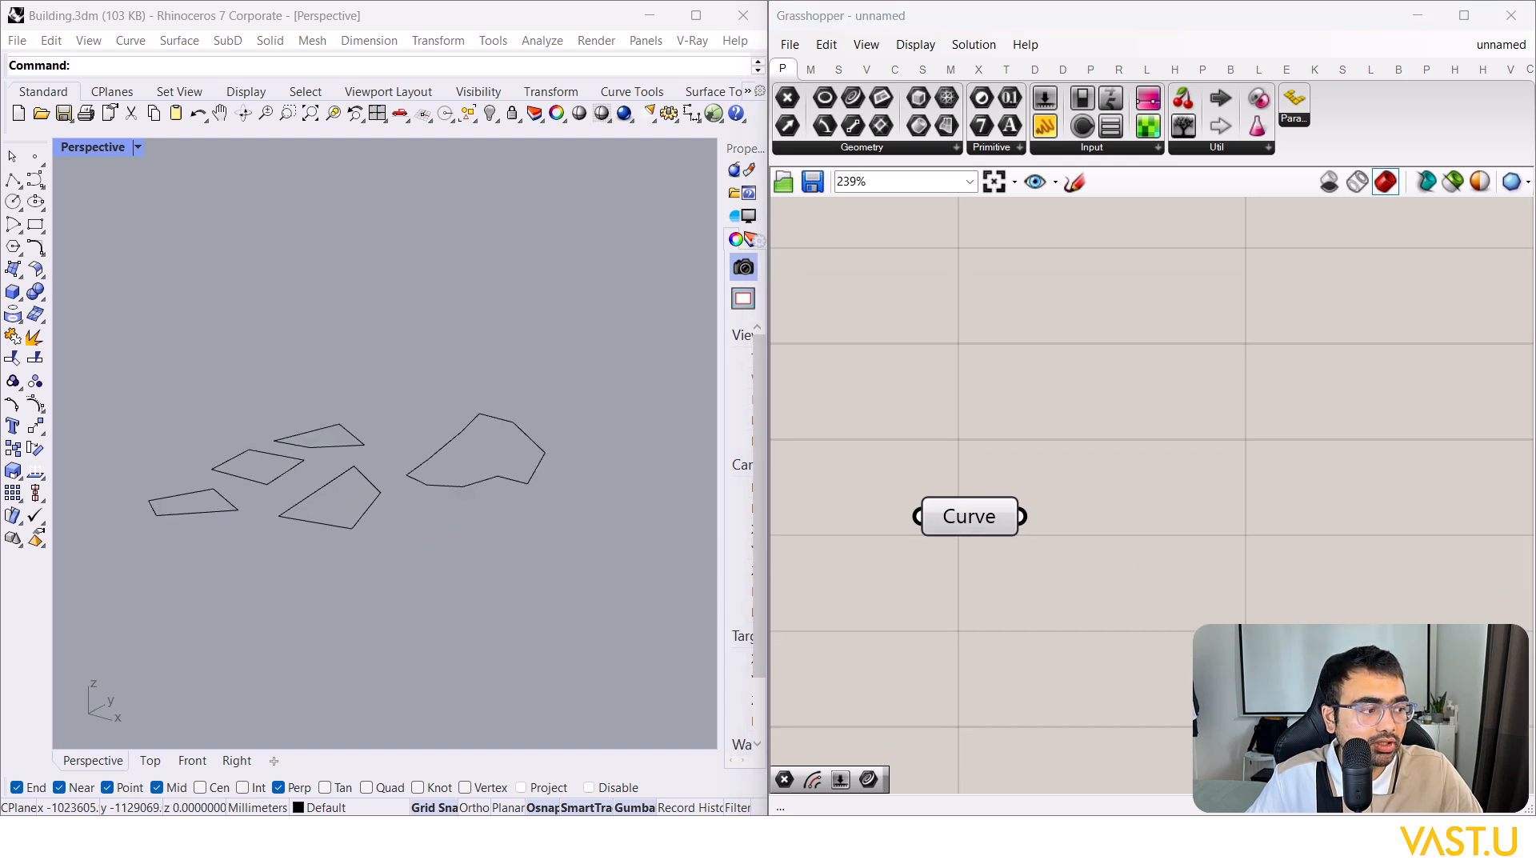
Step: Place an Extrude component and wire the Curve parameter into its Base input
double_click(1383, 596)
text(extrude)
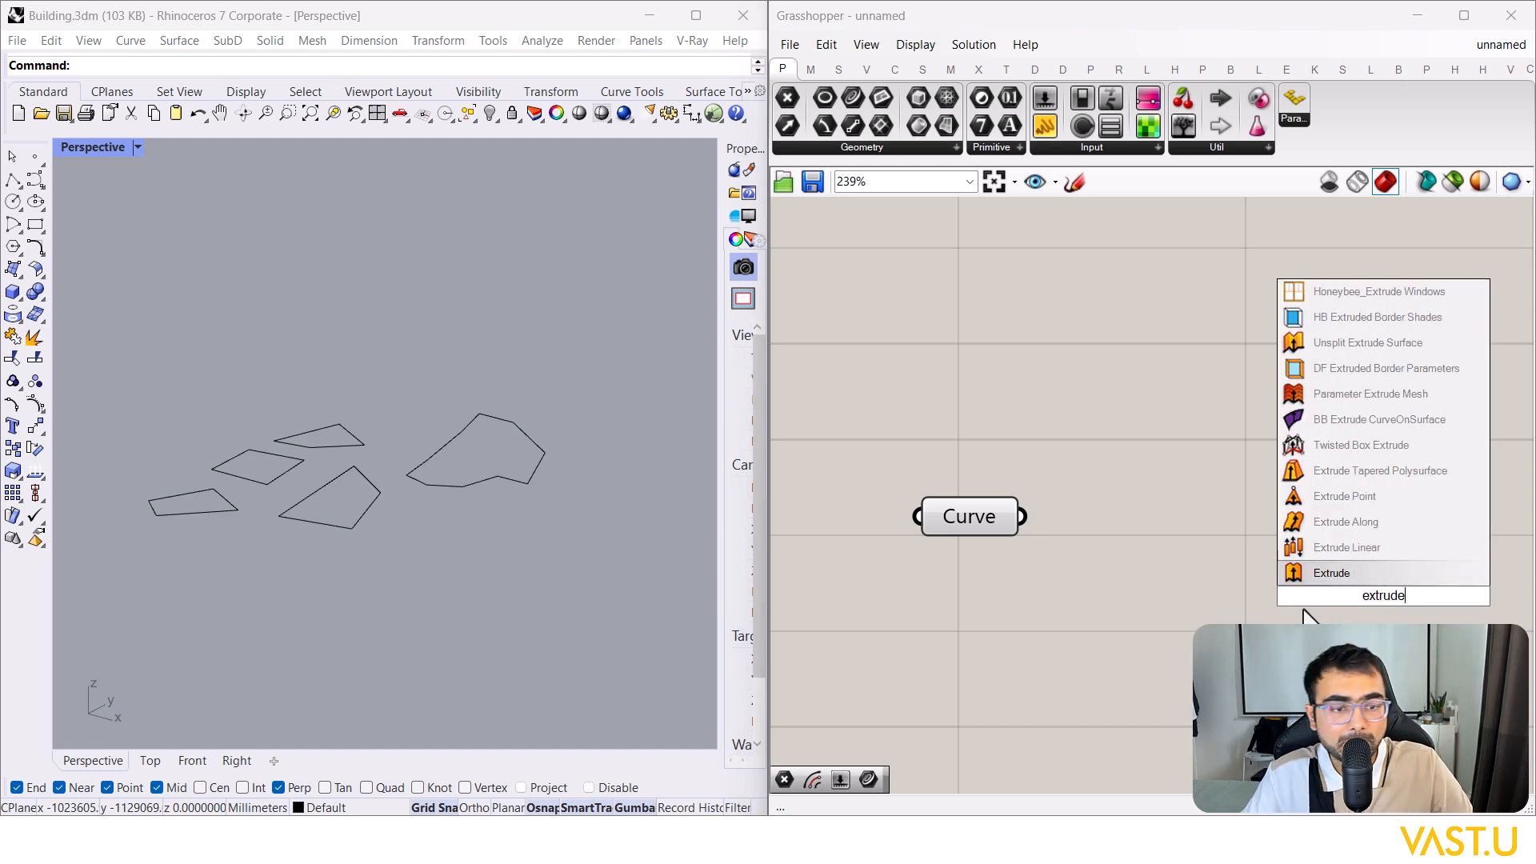
click(1343, 570)
drag(1022, 516, 1328, 535)
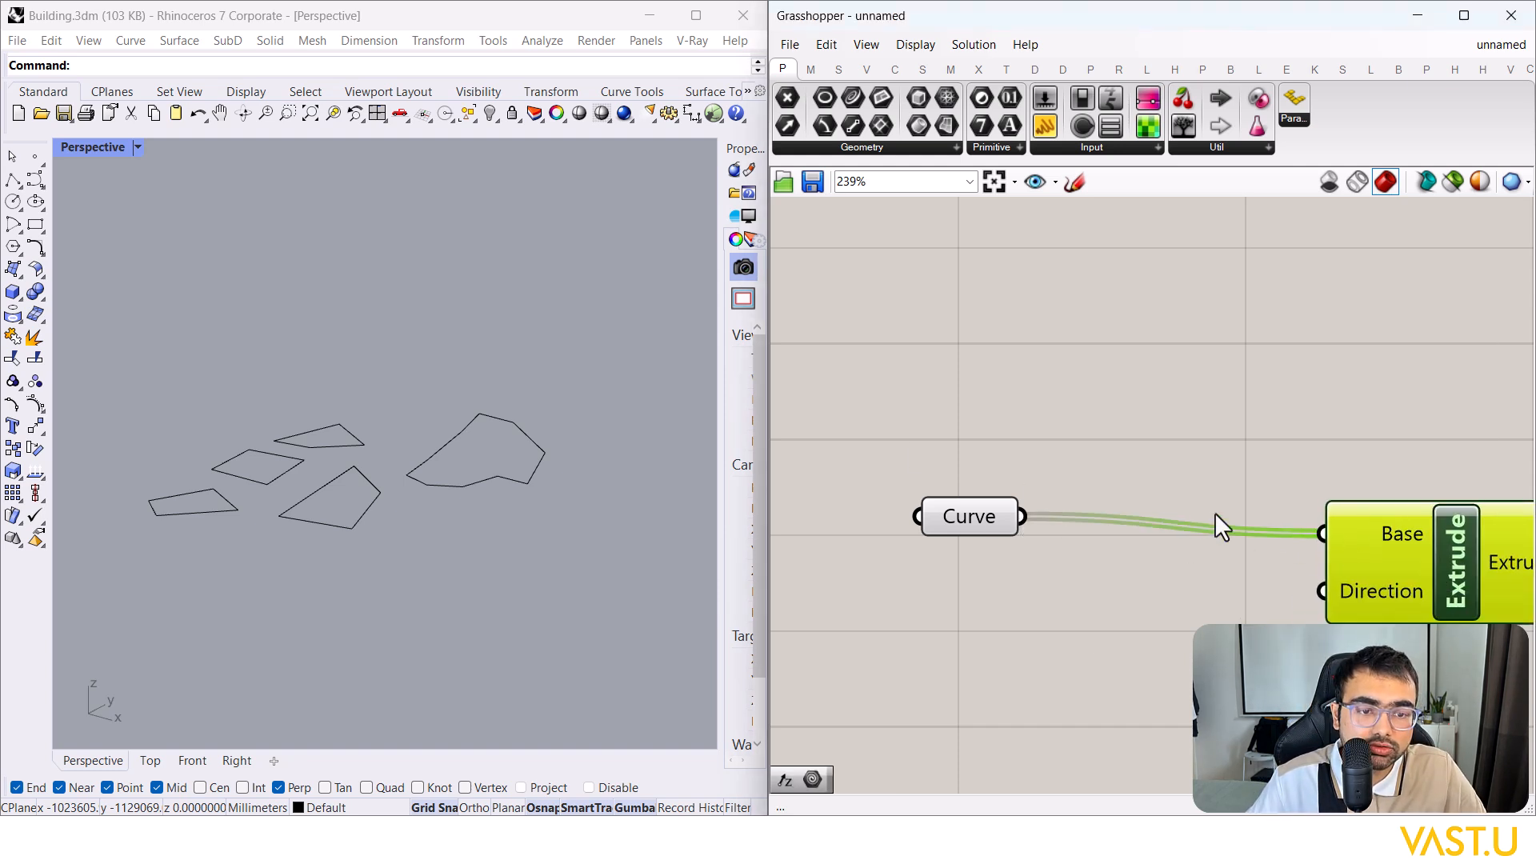
scroll(917, 439, down, 4)
scroll(916, 438, down, 4)
Step: Reposition the Extrude component further right and bring it back into view
drag(1078, 477, 1477, 475)
scroll(1315, 492, down, 3)
right_drag(1470, 513, 1333, 511)
drag(1340, 483, 1453, 470)
click(1273, 501)
scroll(993, 502, up, 6)
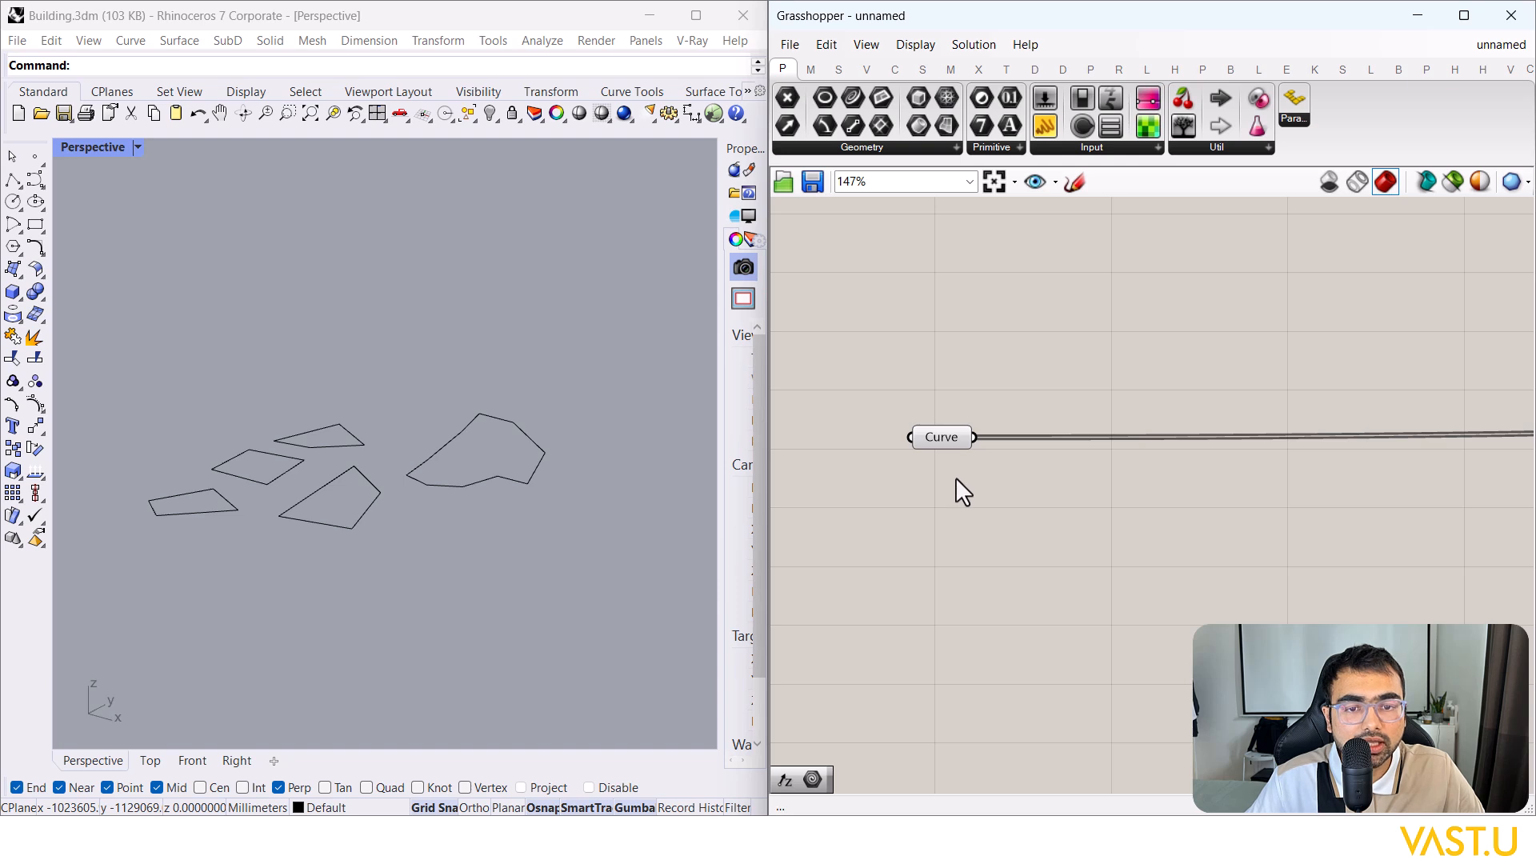
scroll(1326, 526, down, 4)
right_drag(1440, 532, 920, 452)
scroll(1338, 424, up, 4)
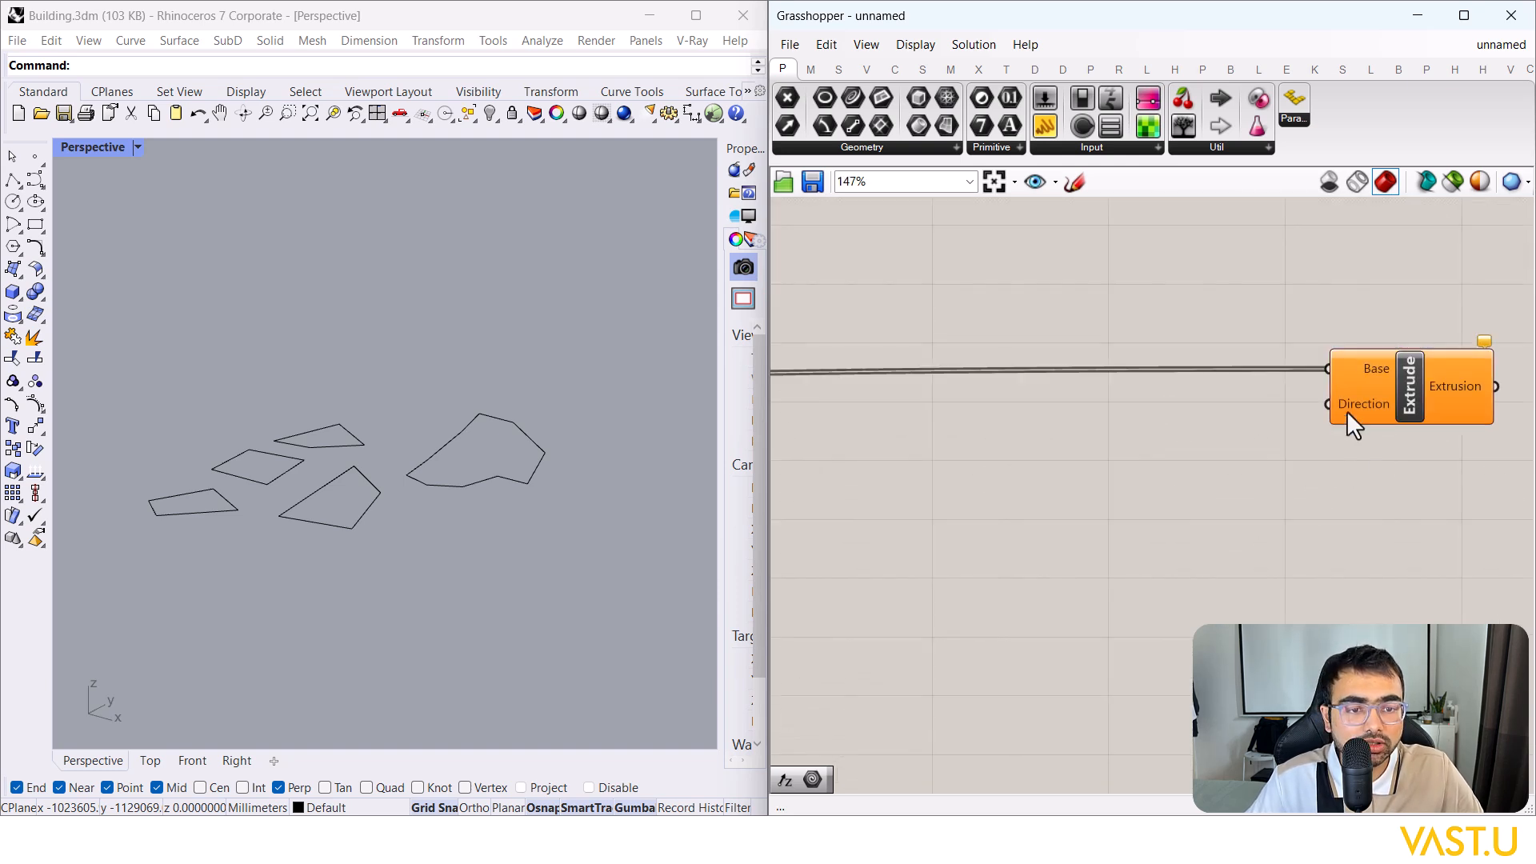
Step: Add a Unit Z vector wired into Extrude's Direction, then check the outlines in Rhino
double_click(1090, 531)
text(z)
key(Return)
drag(1171, 532, 1327, 404)
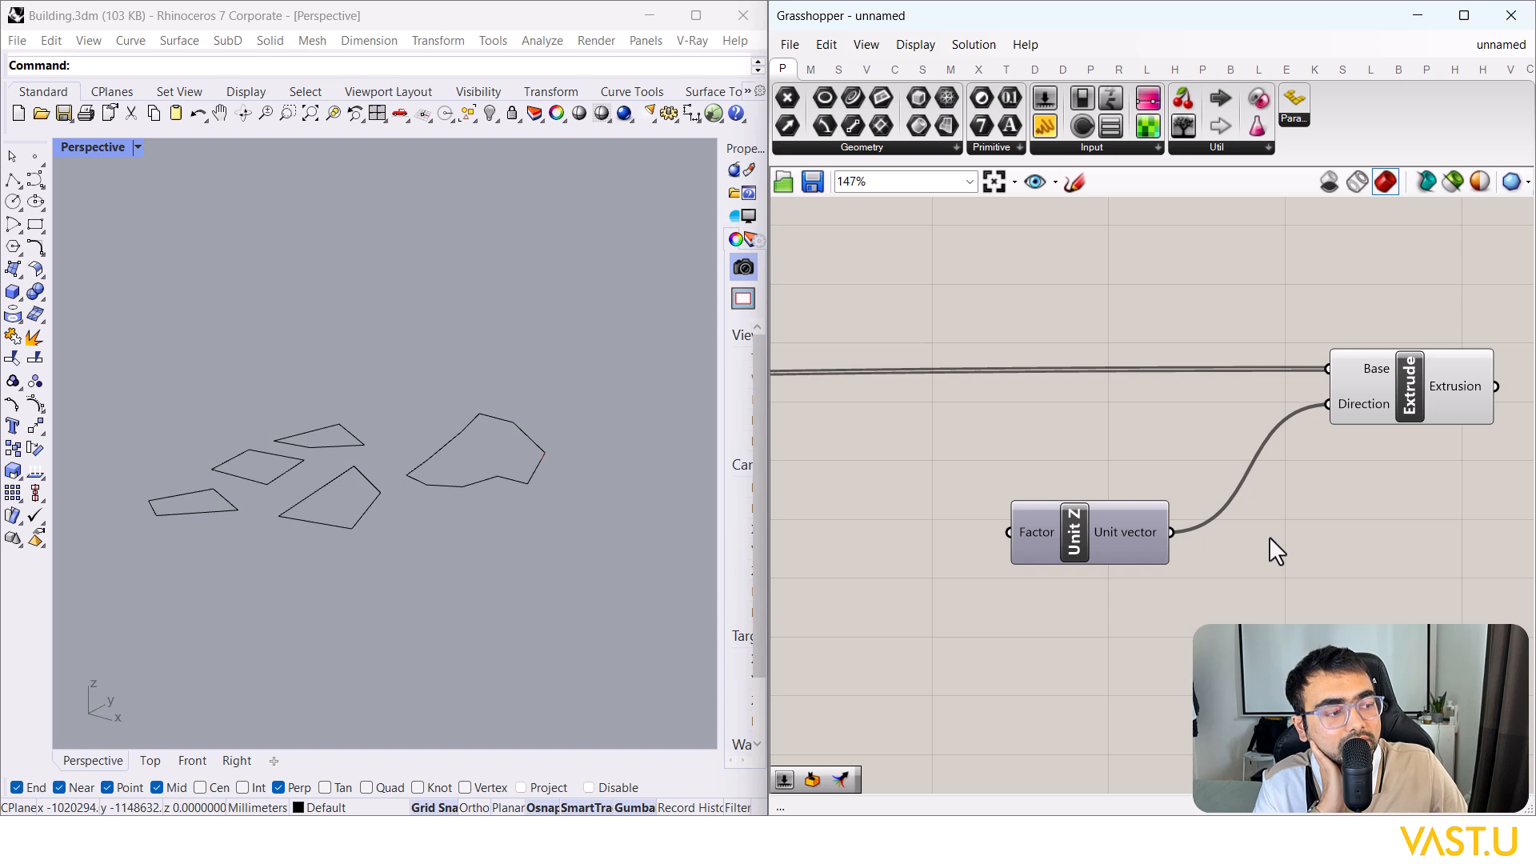
drag(549, 576, 142, 353)
right_drag(336, 308, 390, 389)
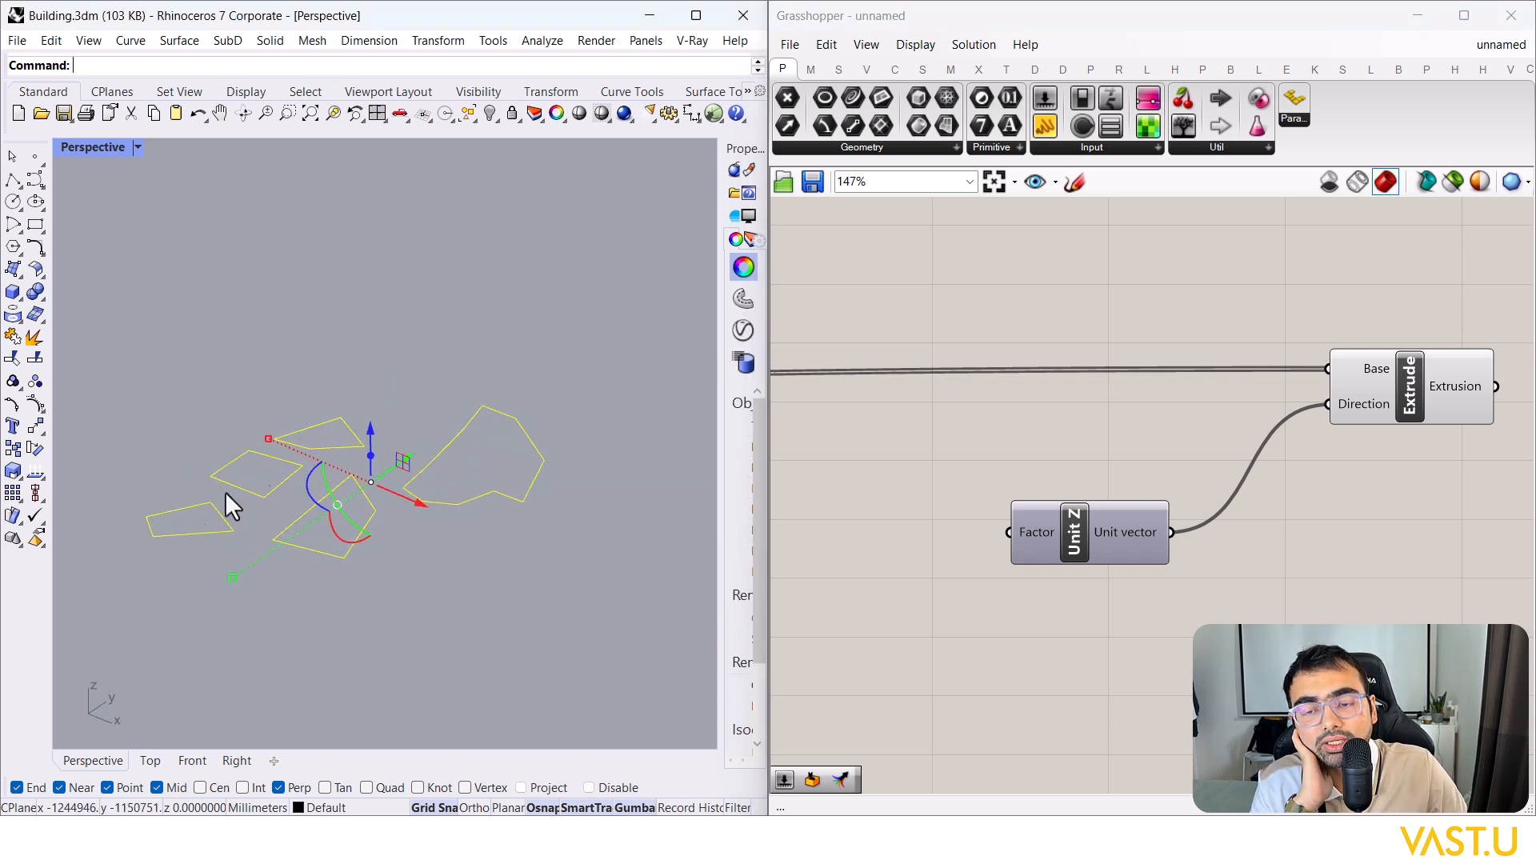
click(1129, 666)
right_drag(1054, 651, 1110, 597)
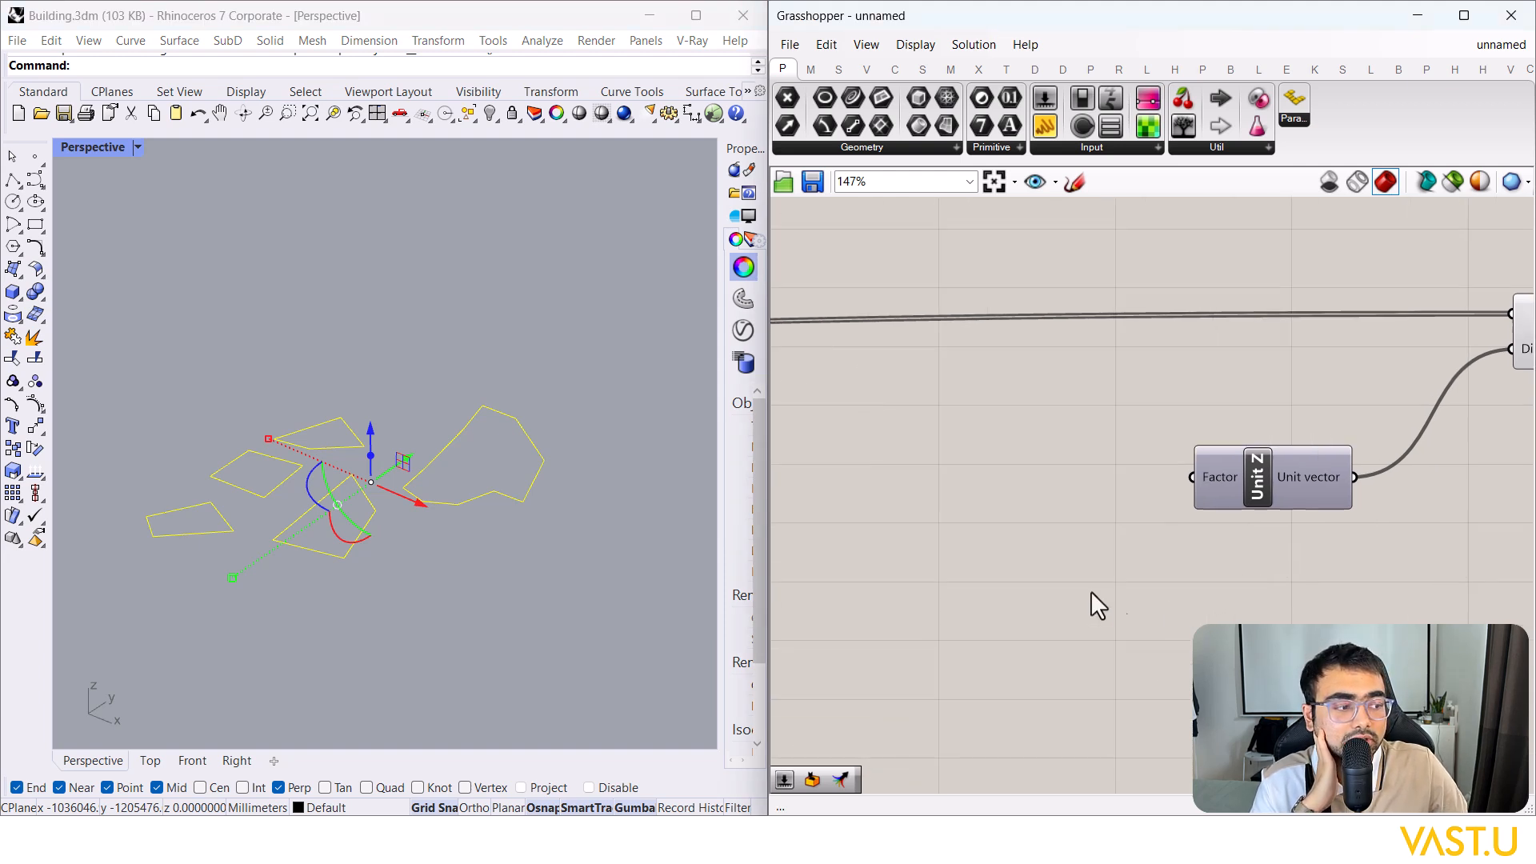
Step: Place a Random component beside Unit Z
double_click(1089, 589)
text(random)
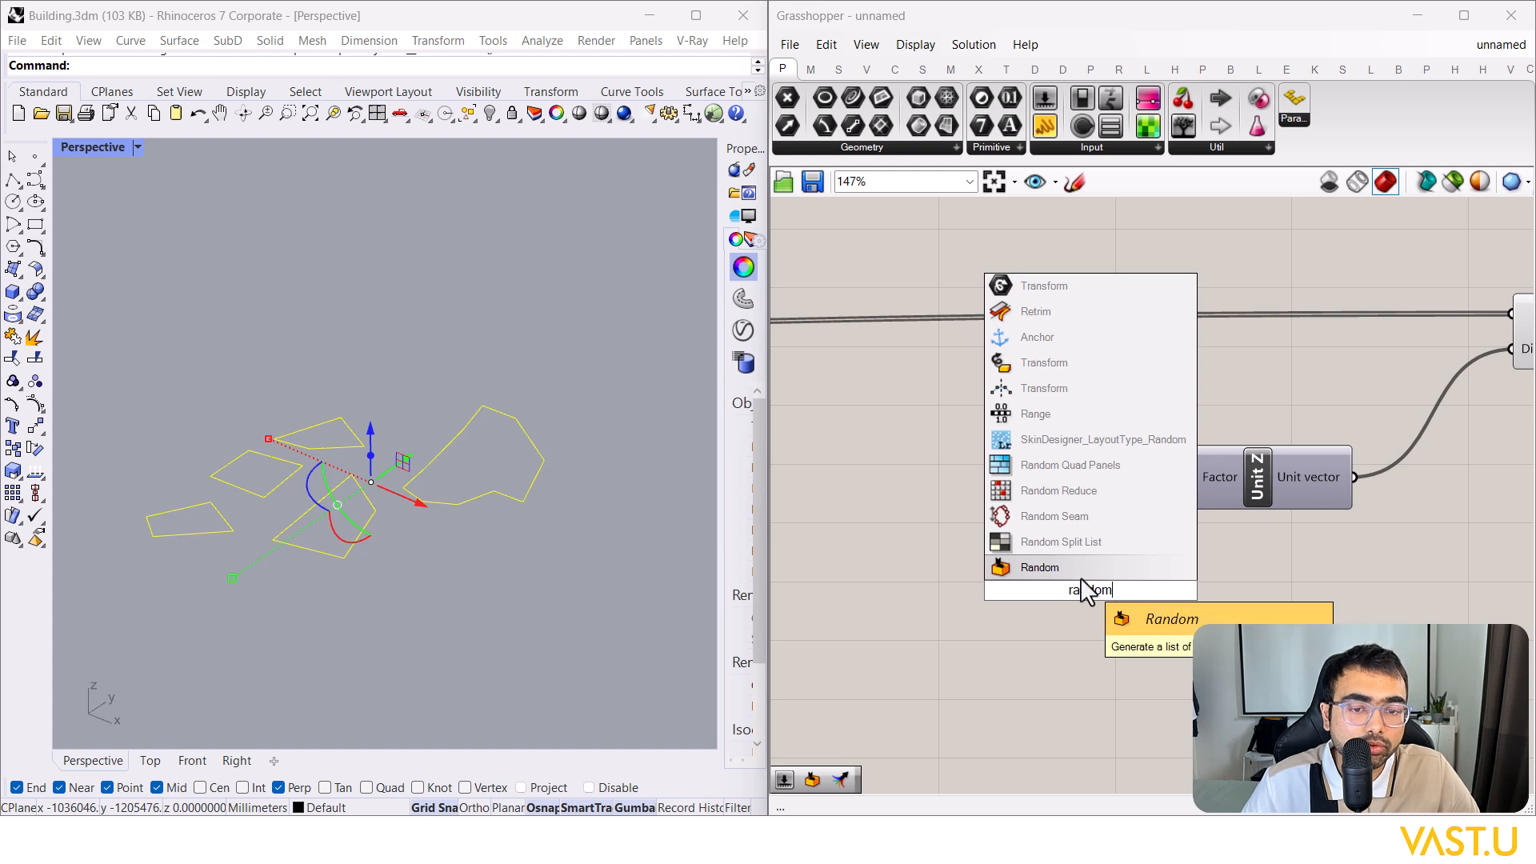
click(1081, 568)
drag(1002, 534, 957, 495)
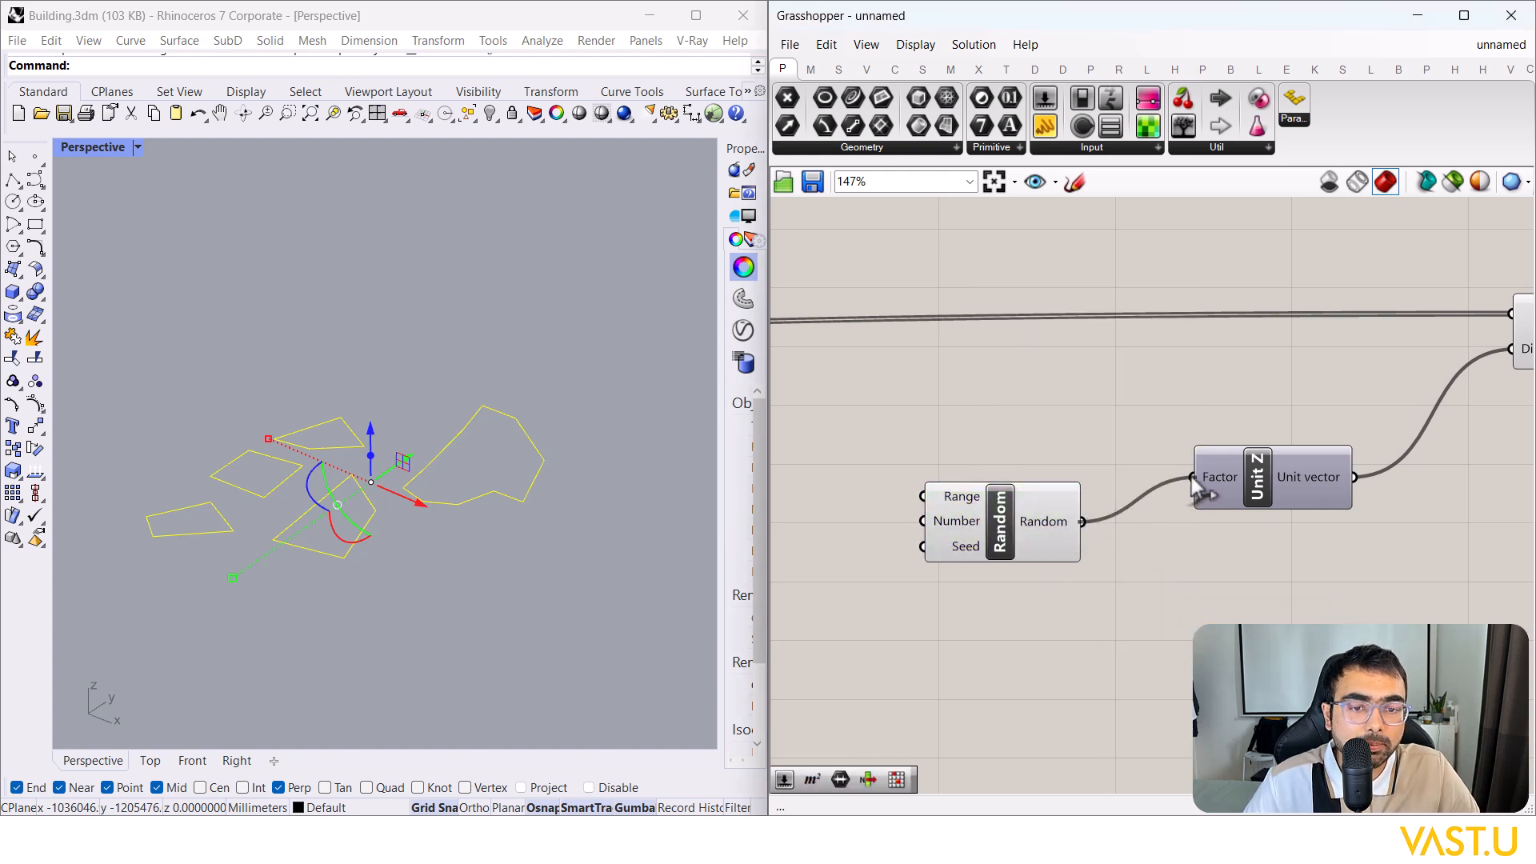
right_drag(1154, 582, 1317, 545)
Step: Select and deselect the five outline curves in Rhino to check them
right_drag(405, 601, 364, 636)
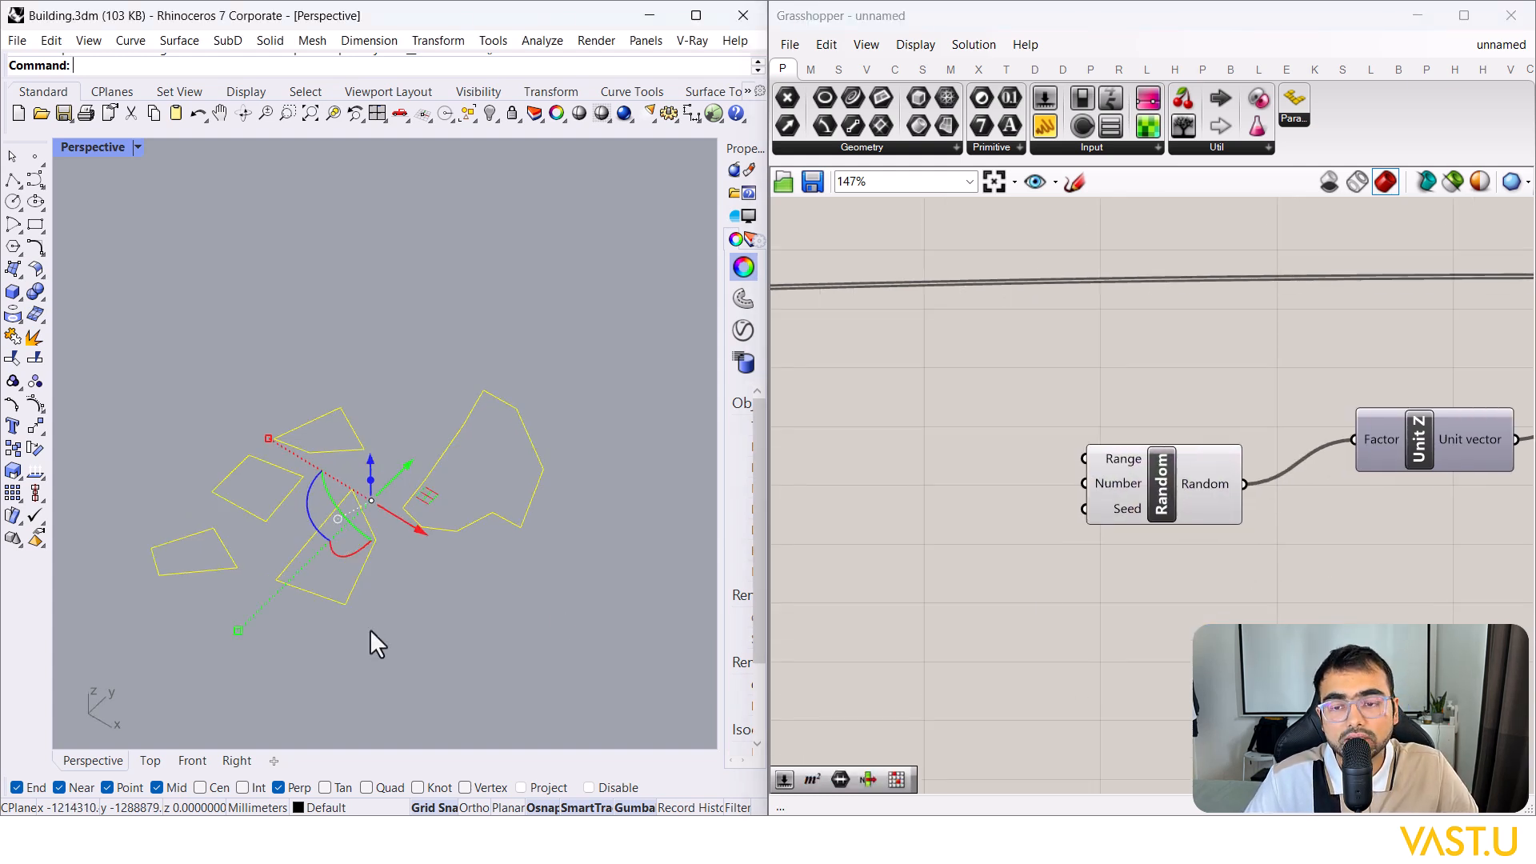
click(484, 608)
drag(504, 654, 248, 375)
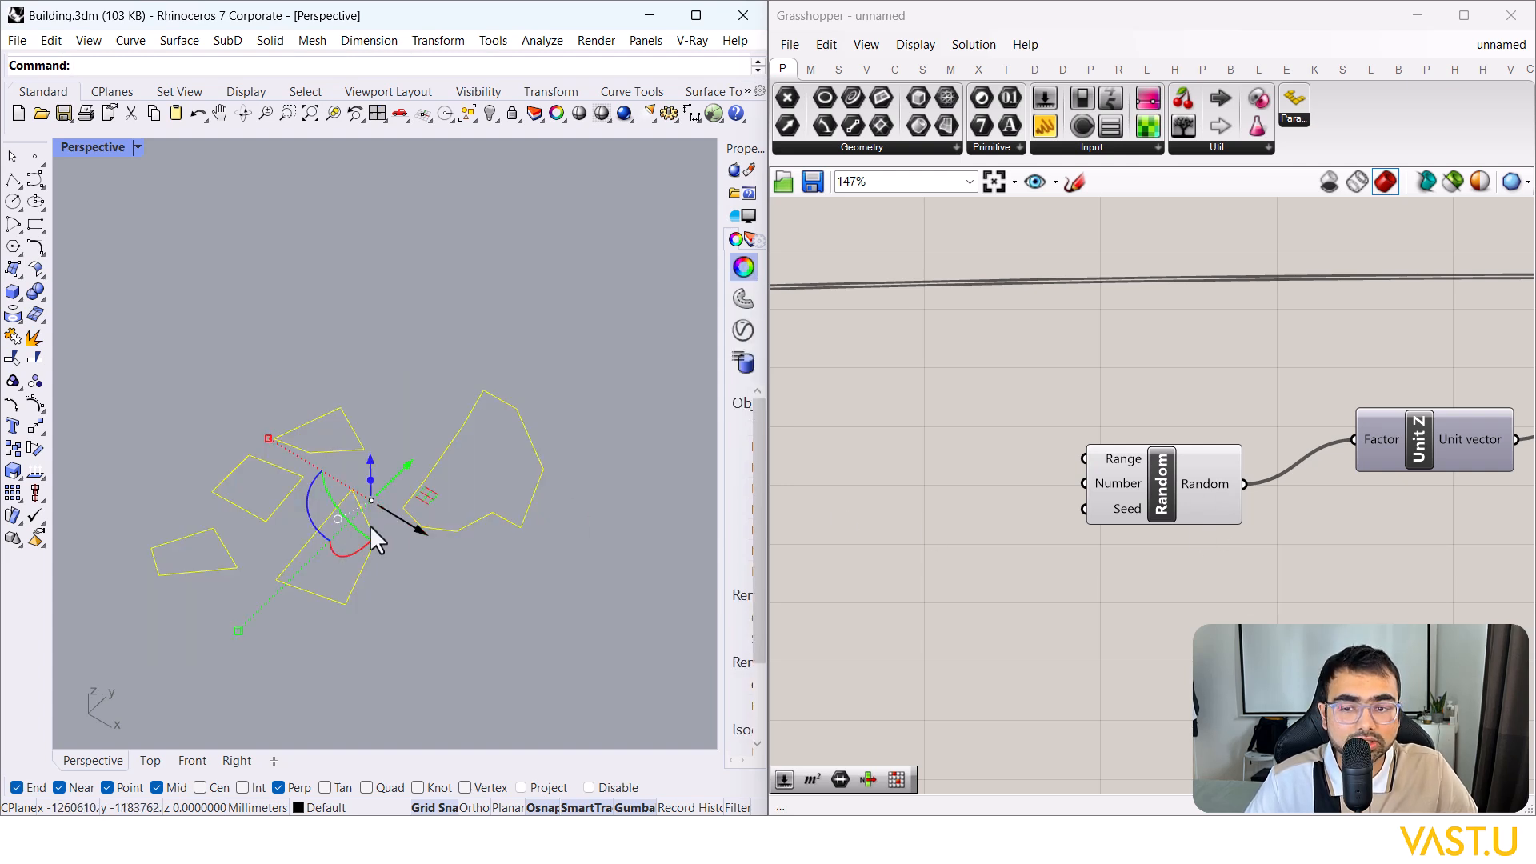
click(419, 575)
drag(472, 614, 216, 416)
click(318, 323)
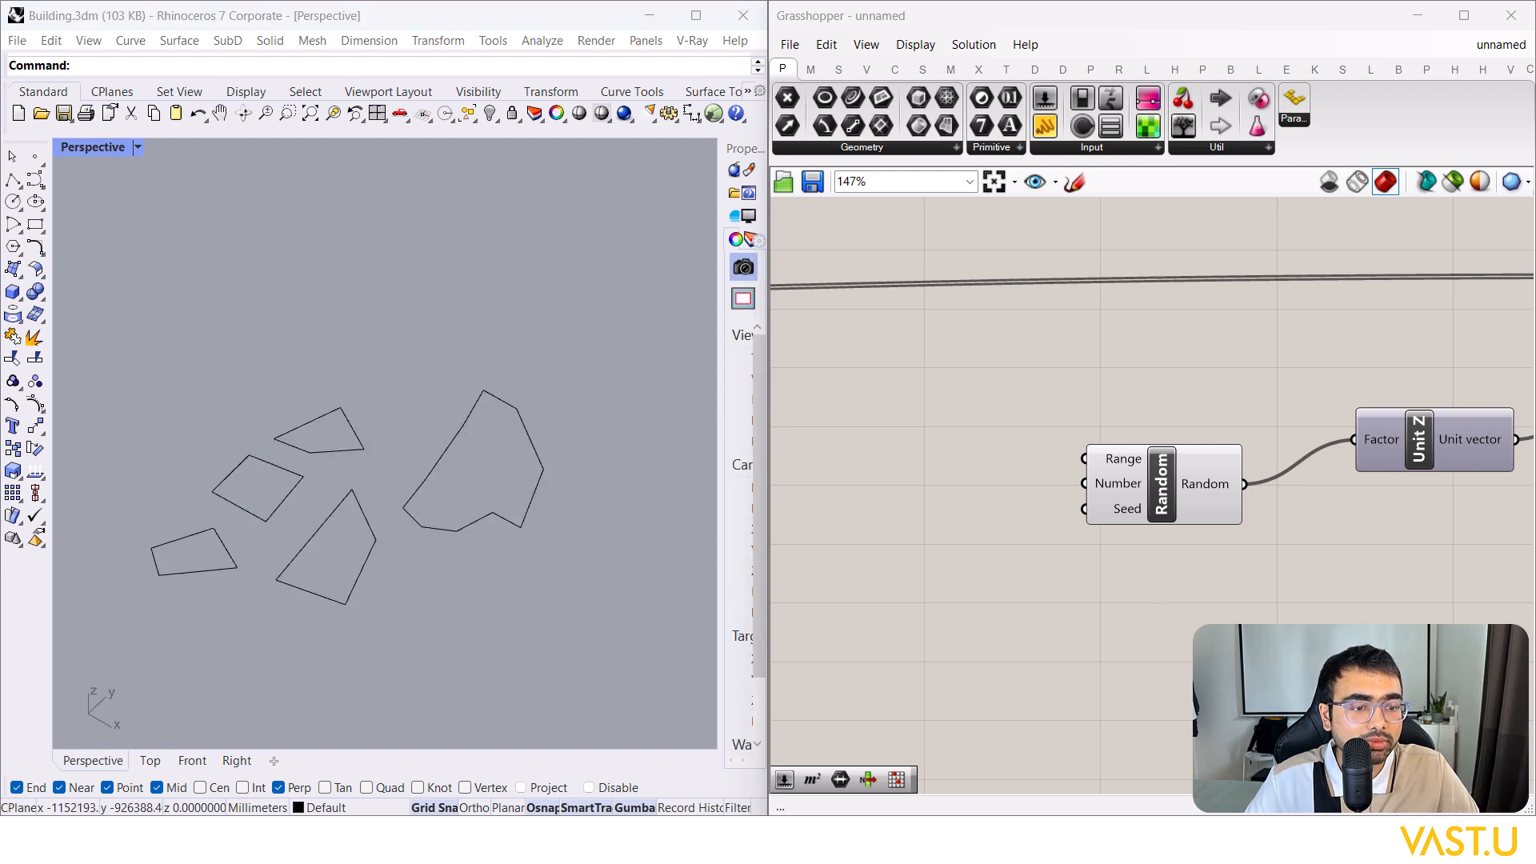
Step: Add a List Length component and feed the outline curves into its List input
scroll(723, 557, down, 1)
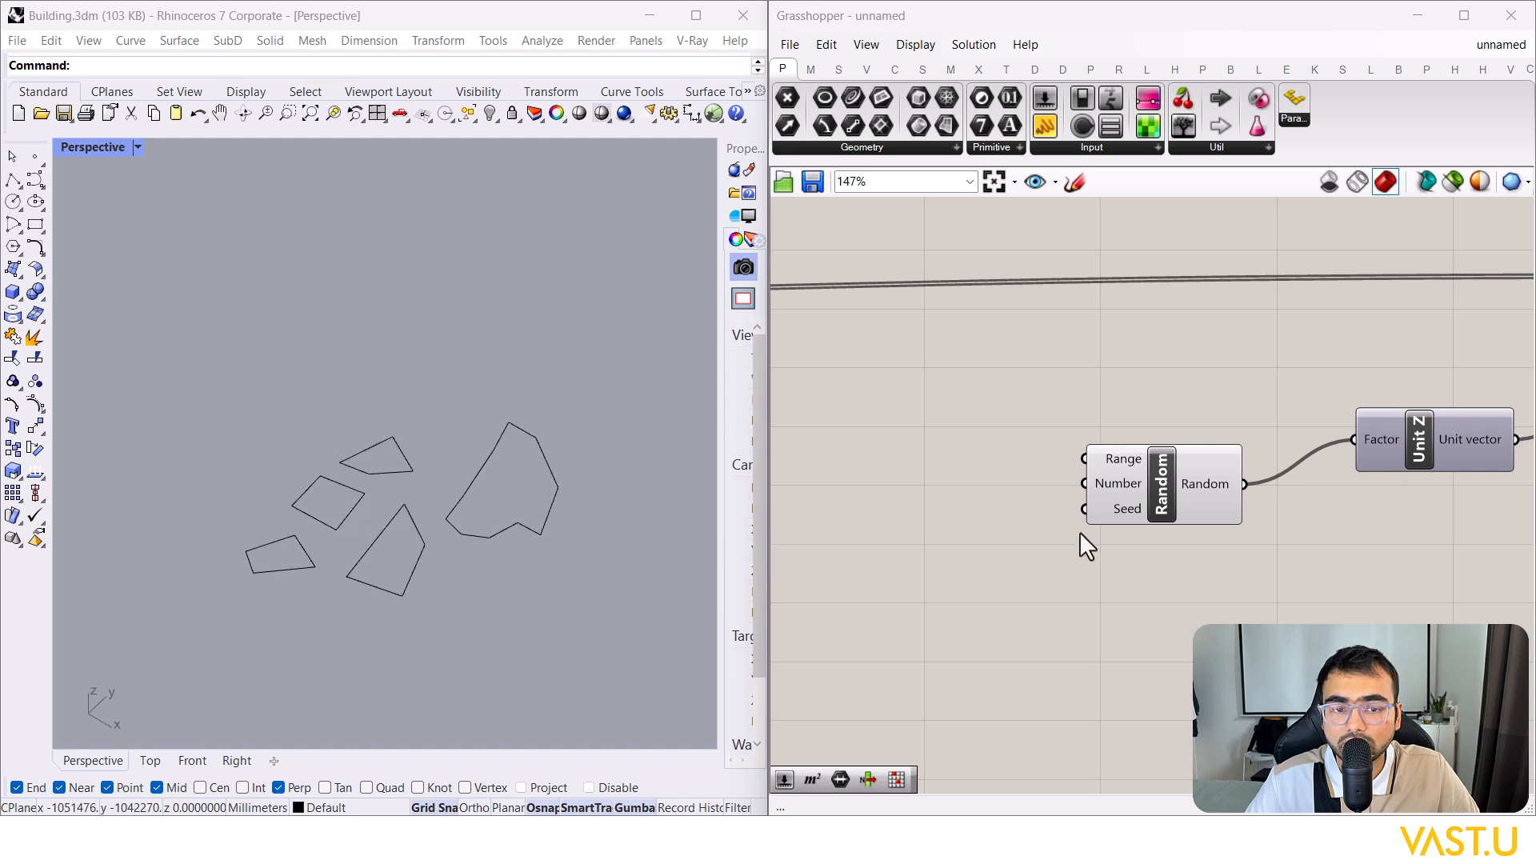
scroll(1082, 526, down, 3)
scroll(1086, 532, up, 1)
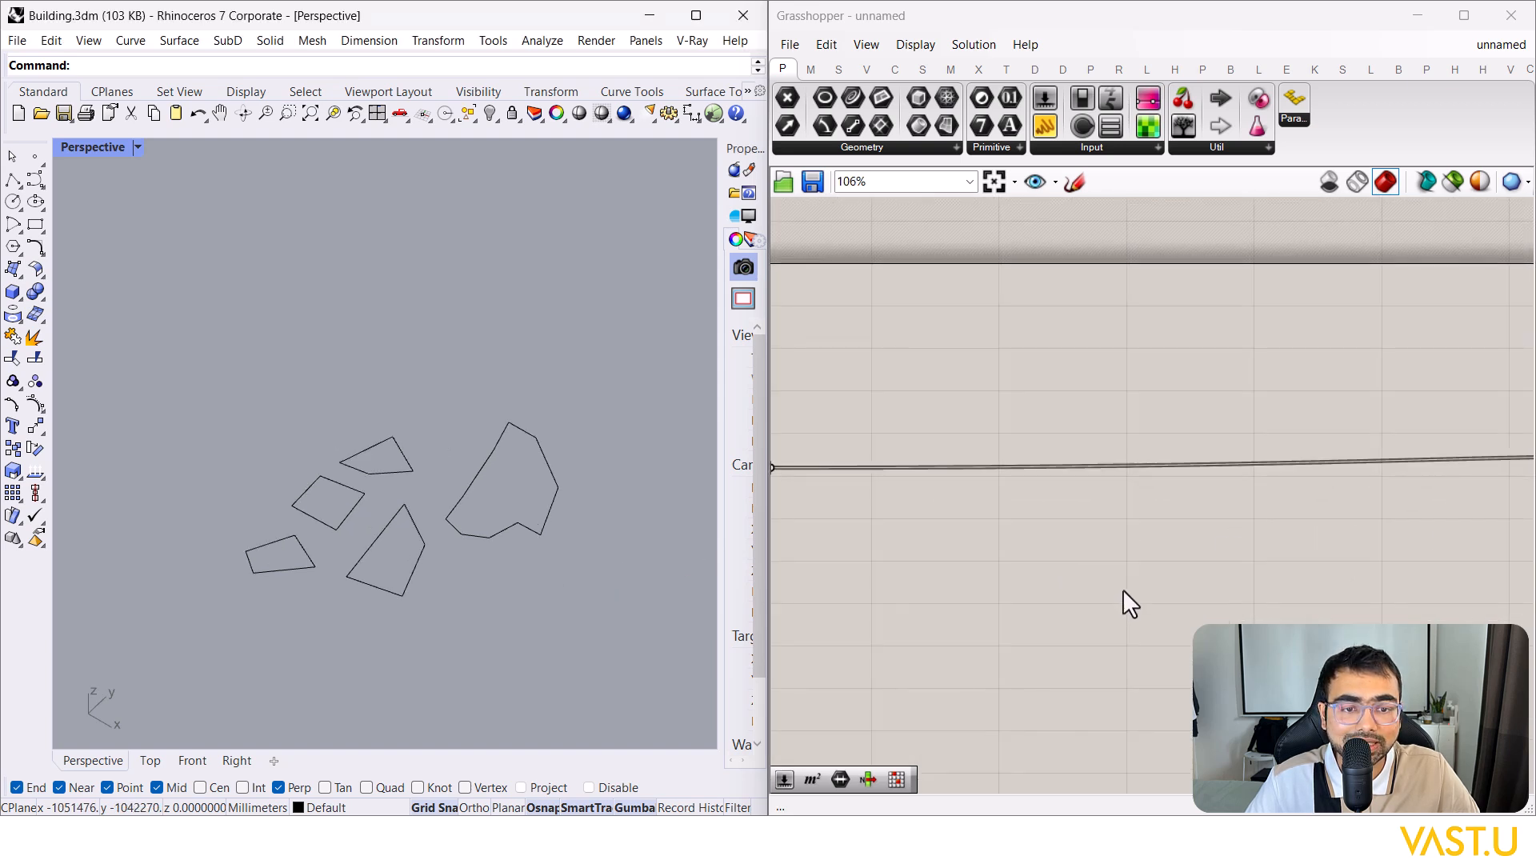
double_click(1122, 589)
text(list length)
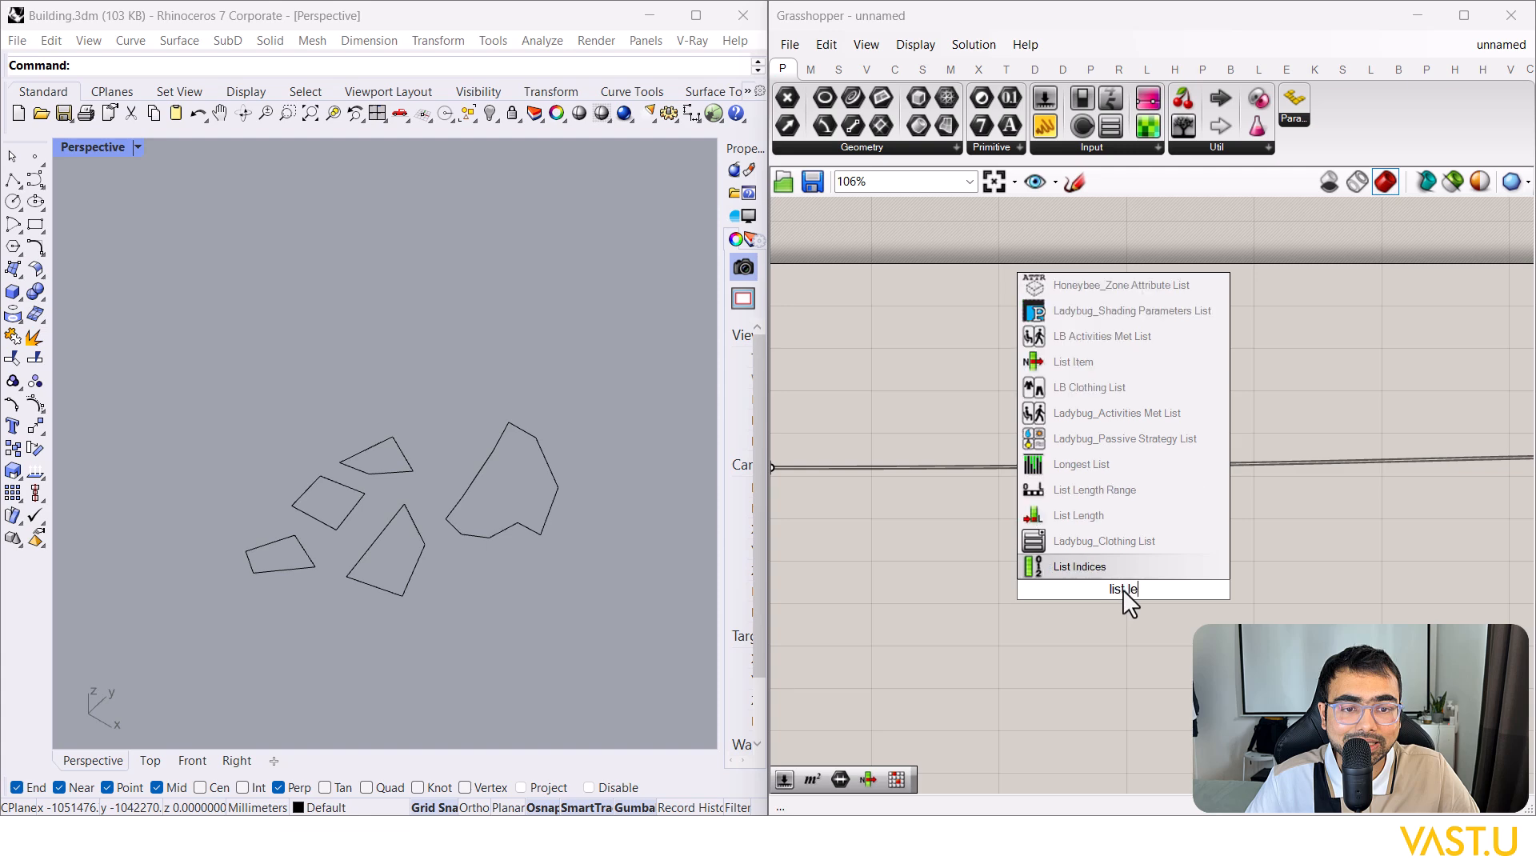
click(1086, 567)
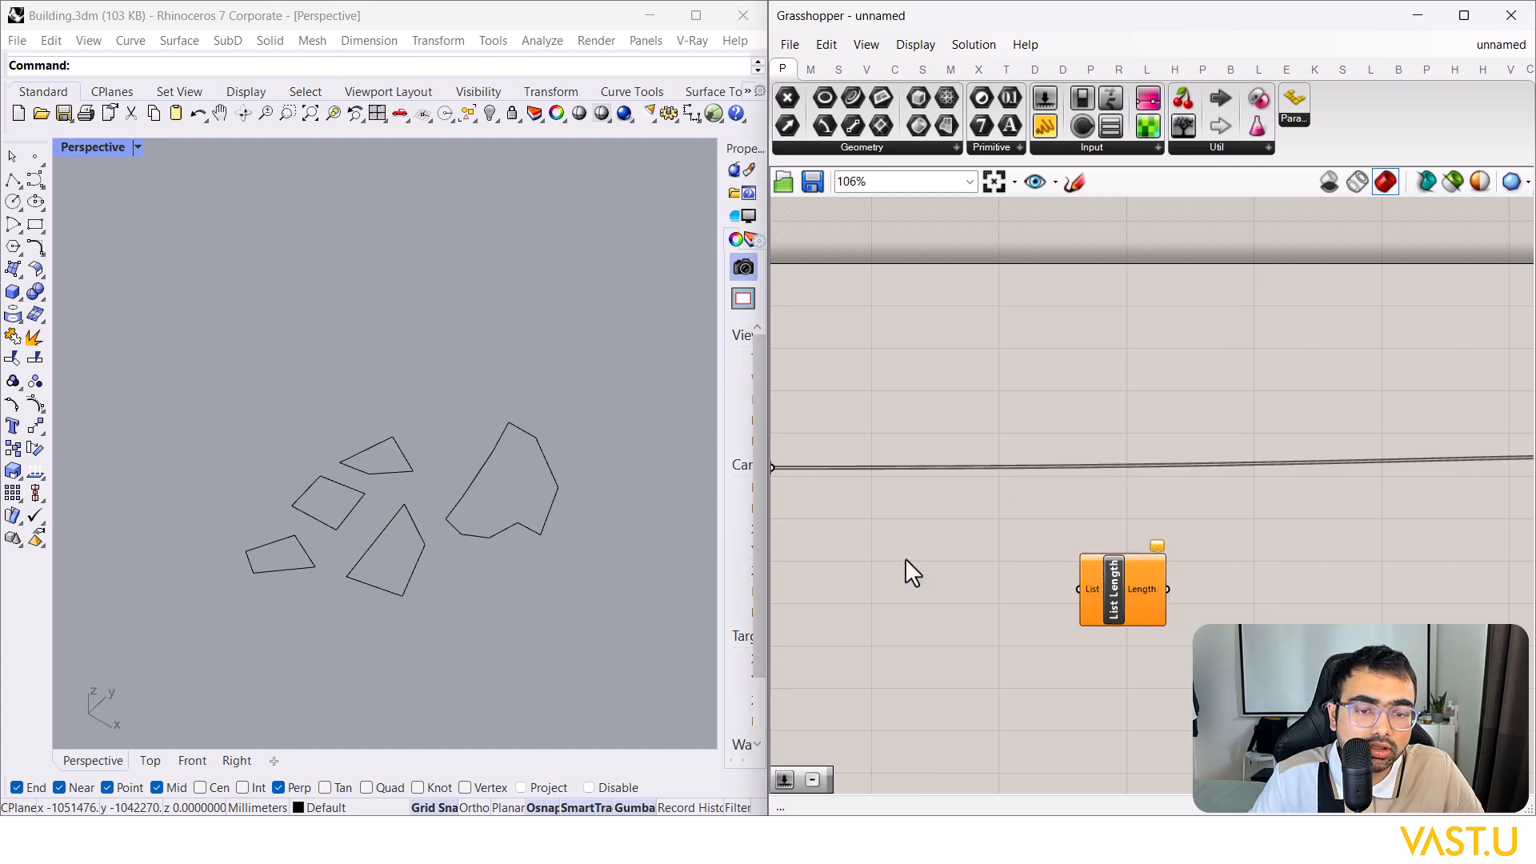
right_drag(808, 528, 1029, 434)
drag(997, 373, 1297, 494)
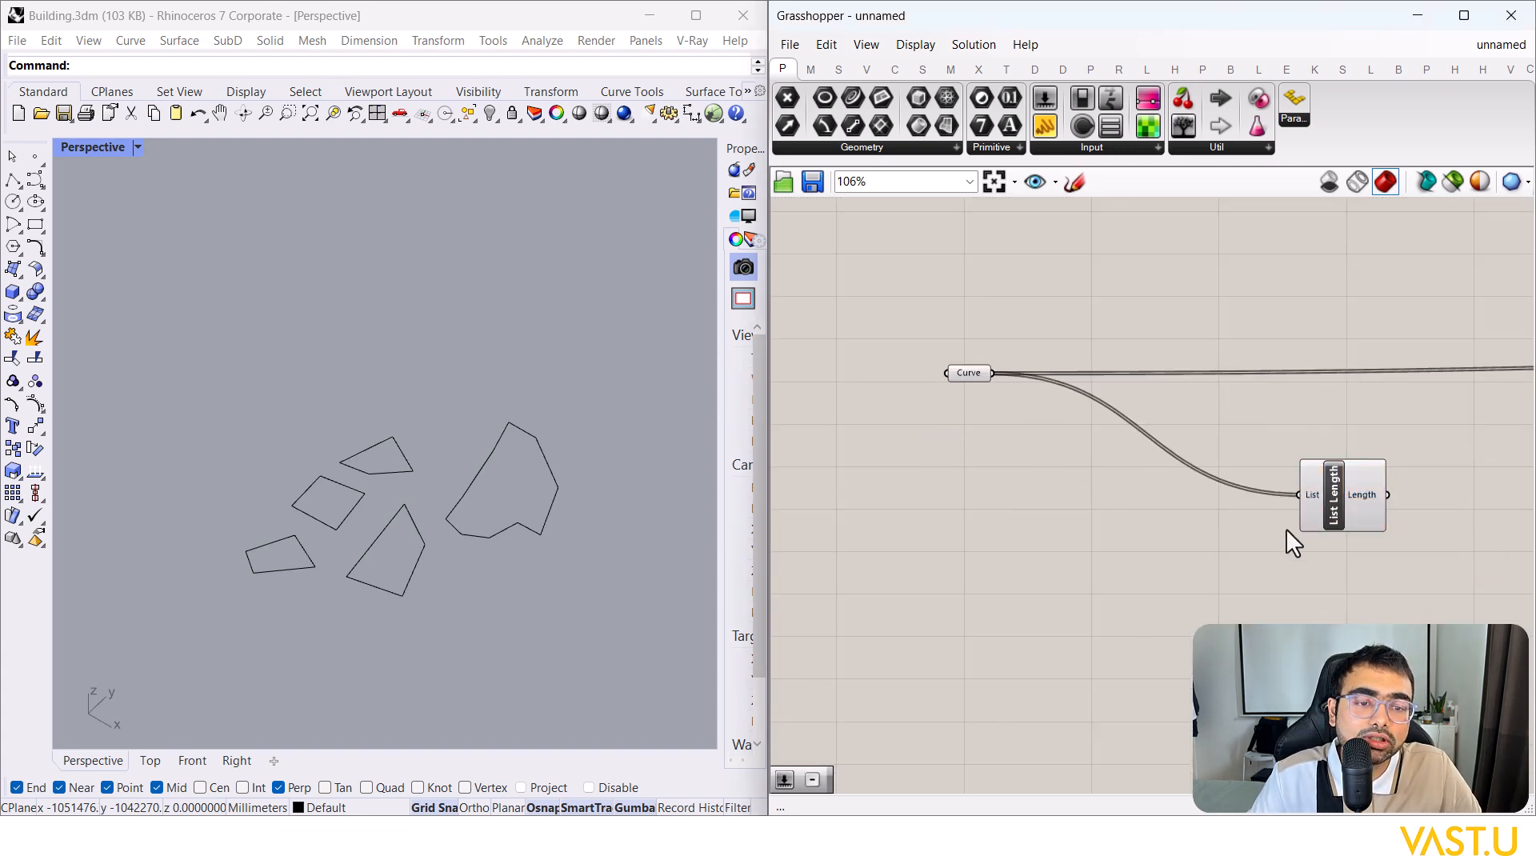
drag(497, 621, 200, 342)
click(199, 342)
Step: Connect List Length to Random's Number input and move List Length further right
scroll(304, 550, down, 6)
right_drag(349, 552, 324, 506)
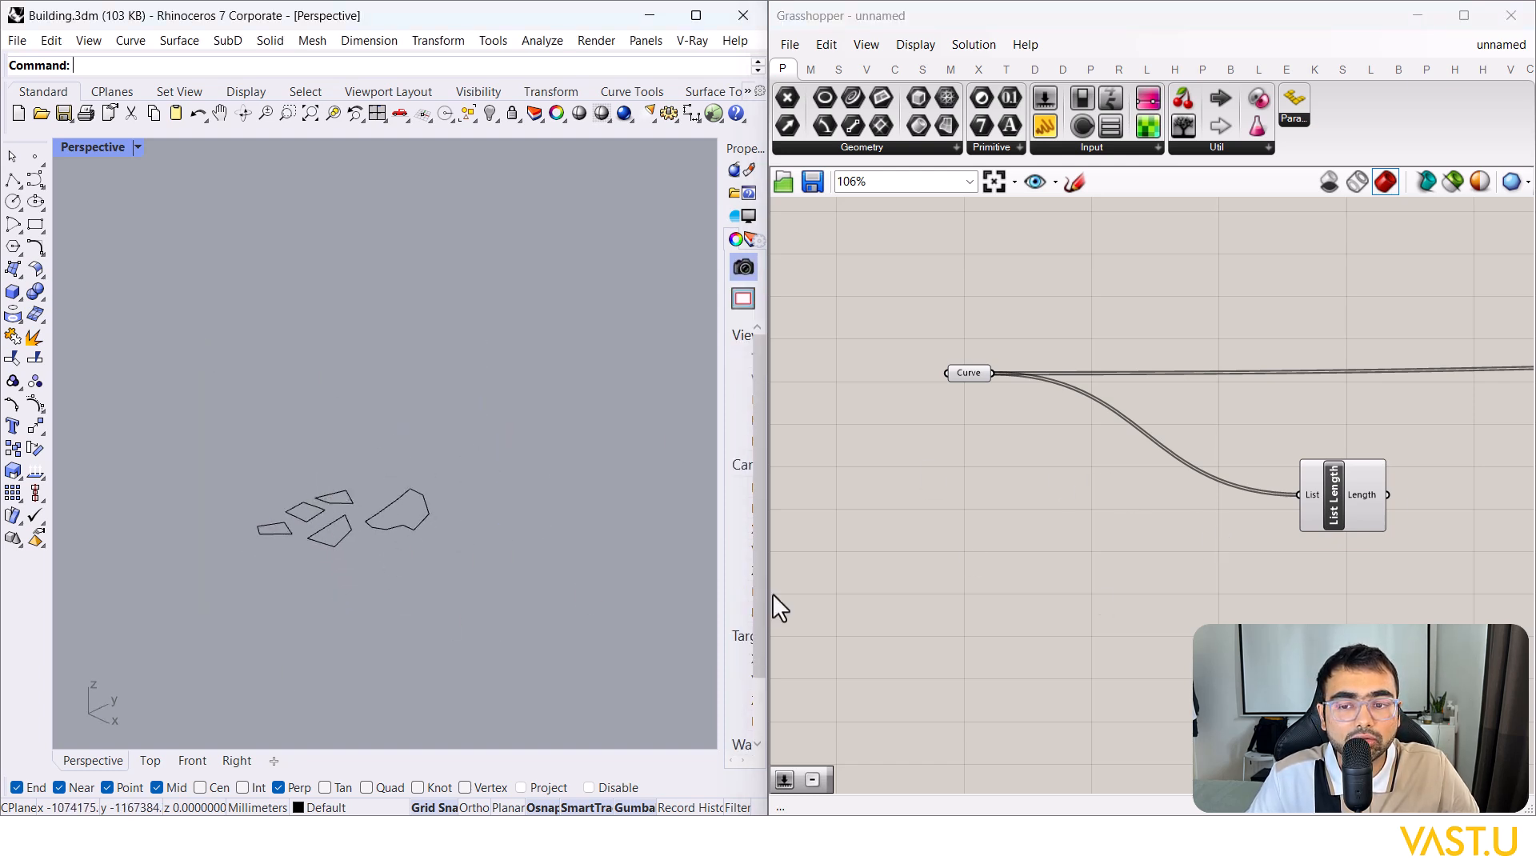
scroll(330, 512, up, 2)
scroll(1119, 521, down, 4)
scroll(1116, 520, up, 3)
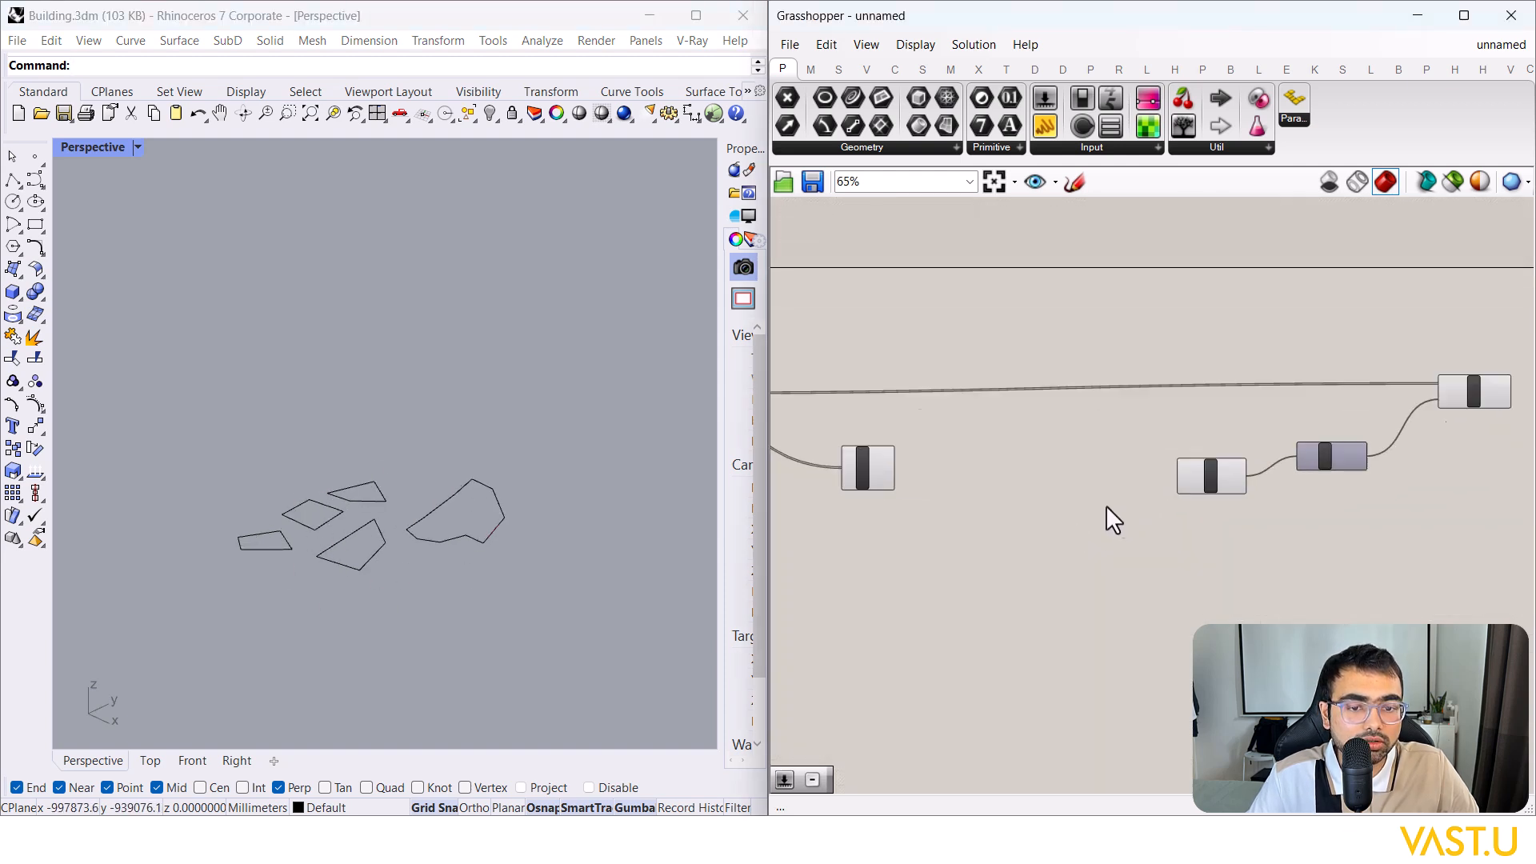
drag(837, 456, 1226, 467)
right_drag(783, 474, 1053, 467)
drag(1053, 467, 1294, 478)
click(1197, 512)
Step: Review the wiring around the Extrude component, panning the canvas and clearing the selection
double_click(1000, 583)
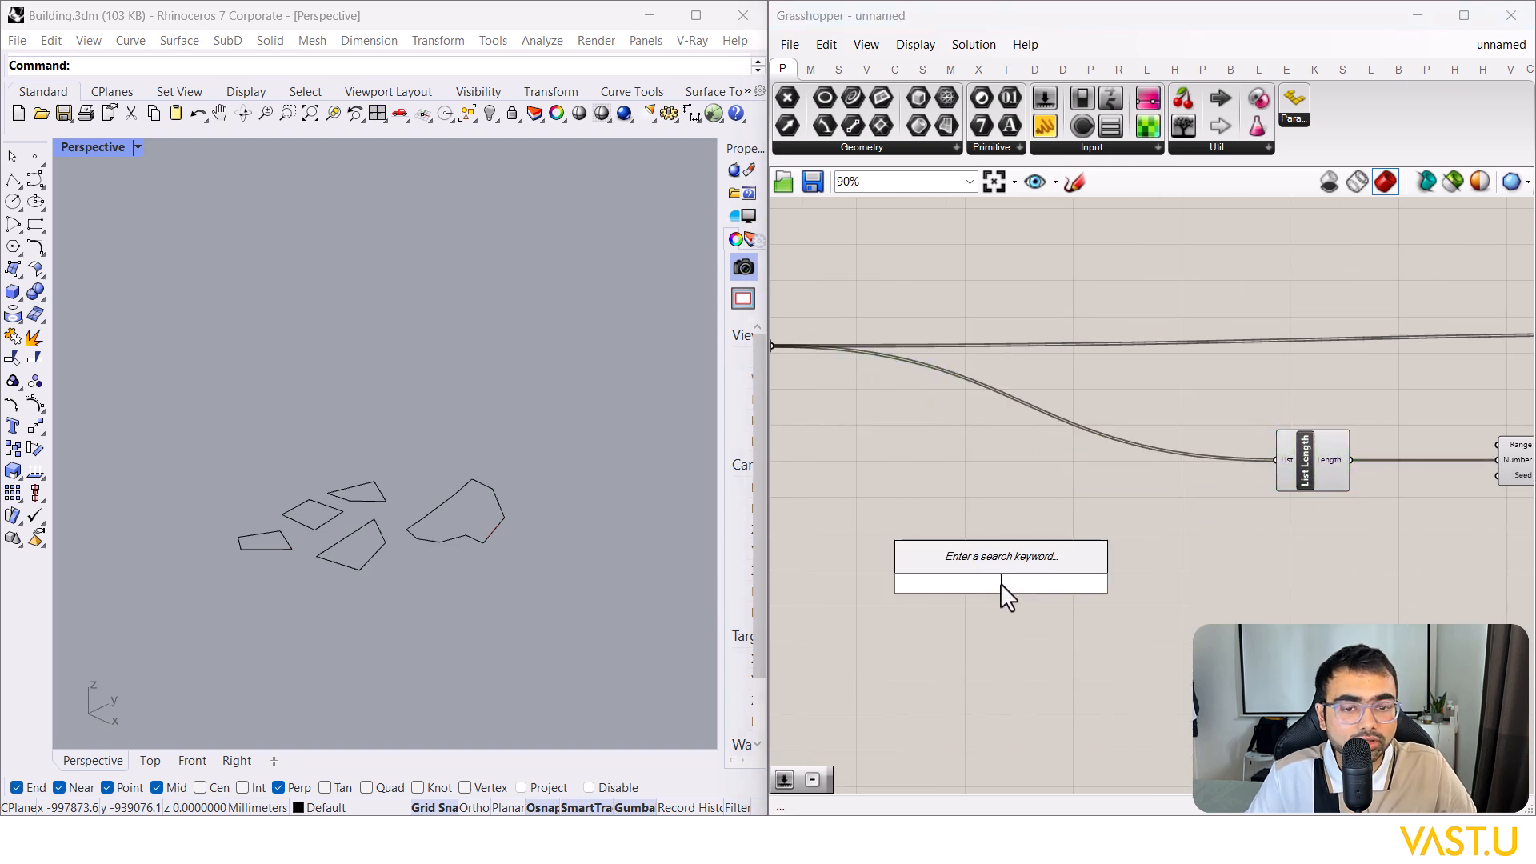
scroll(1071, 544, down, 1)
scroll(1432, 472, up, 5)
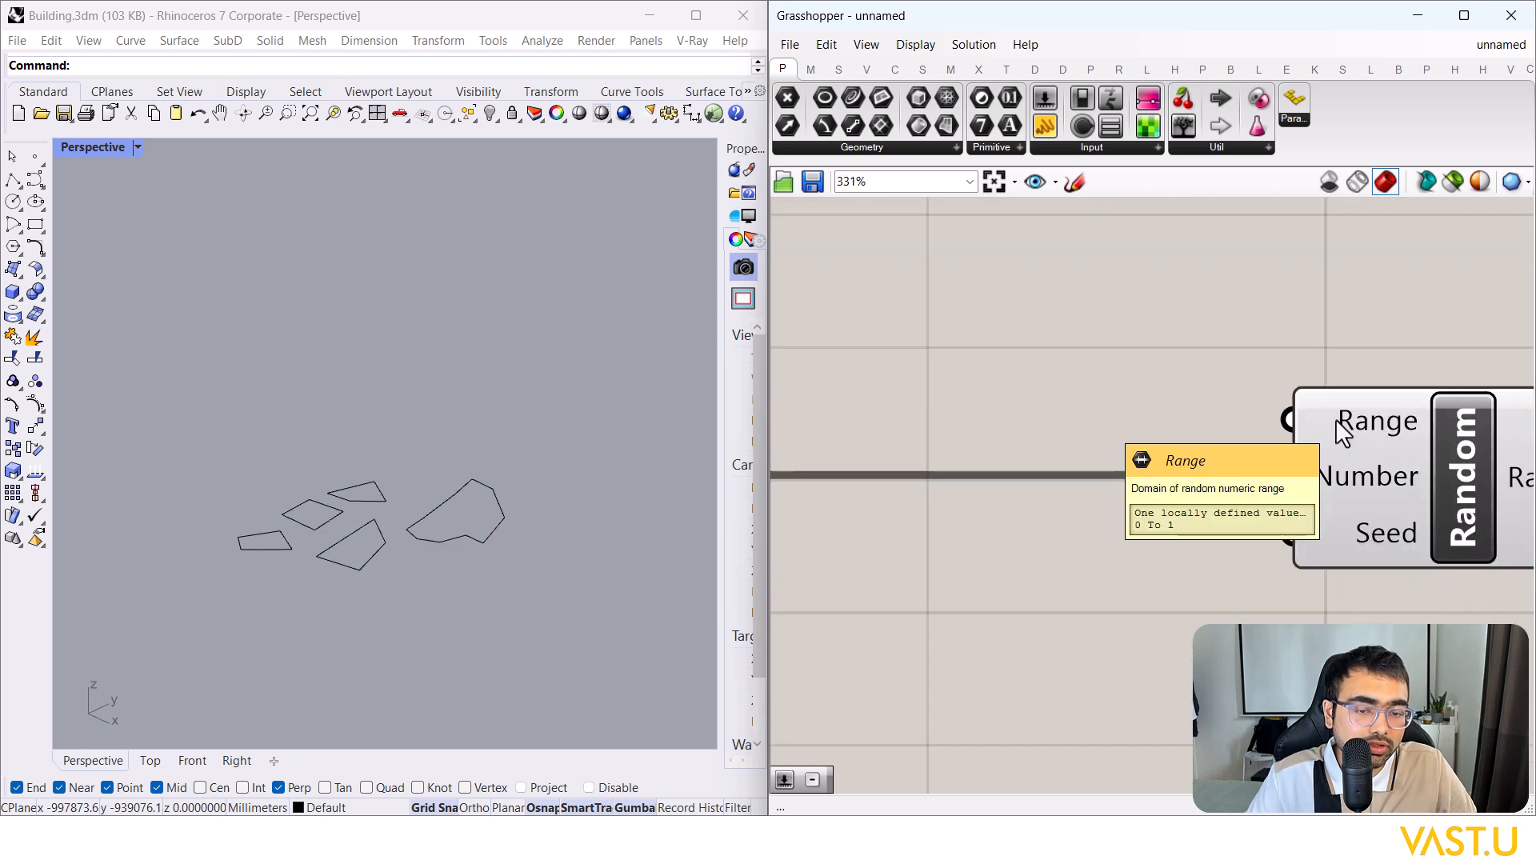
scroll(1272, 472, down, 6)
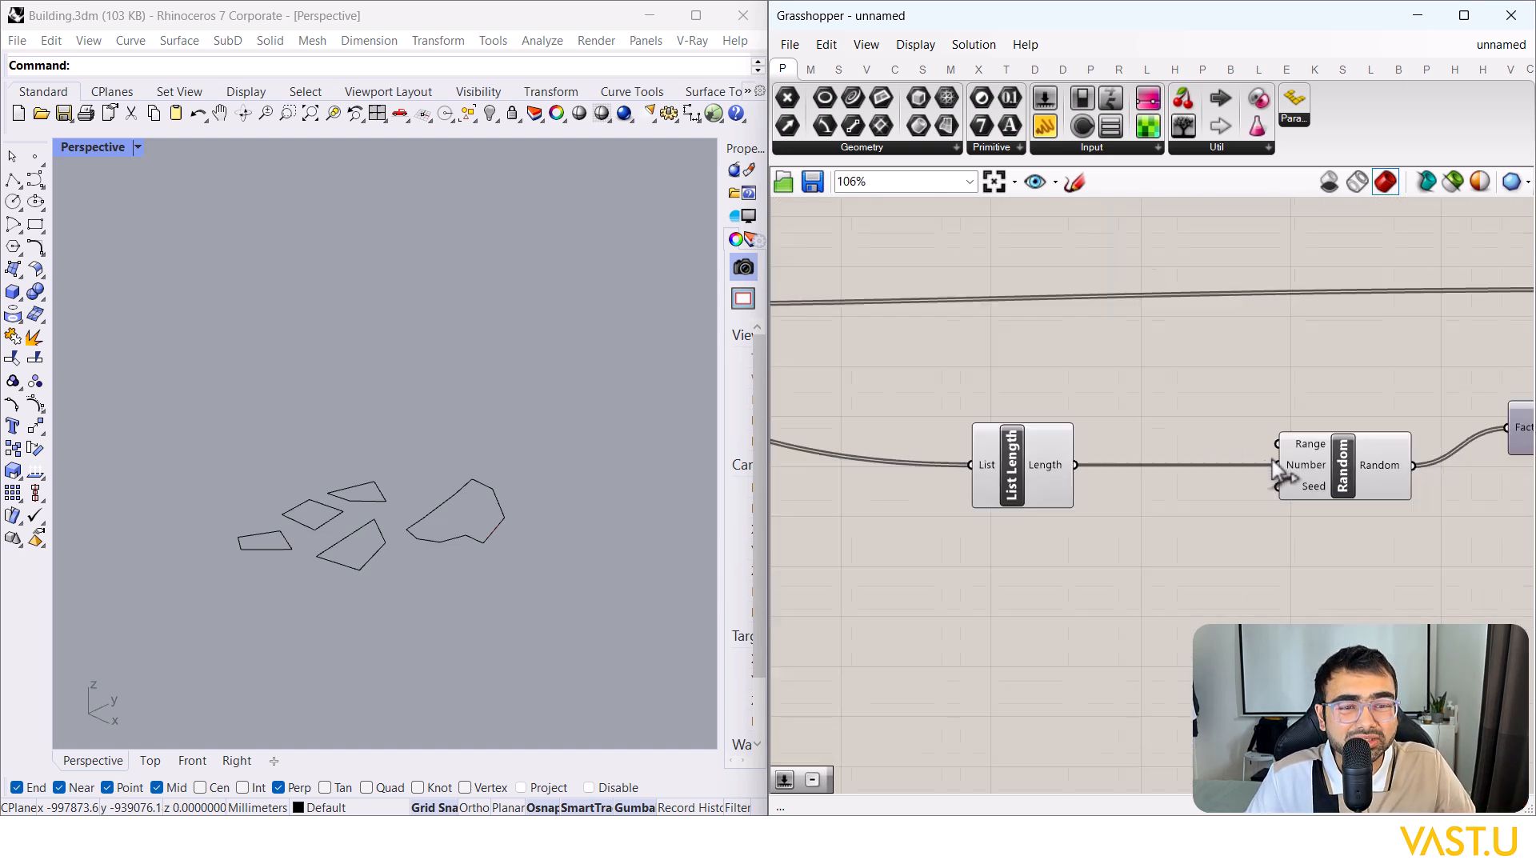
click(1450, 401)
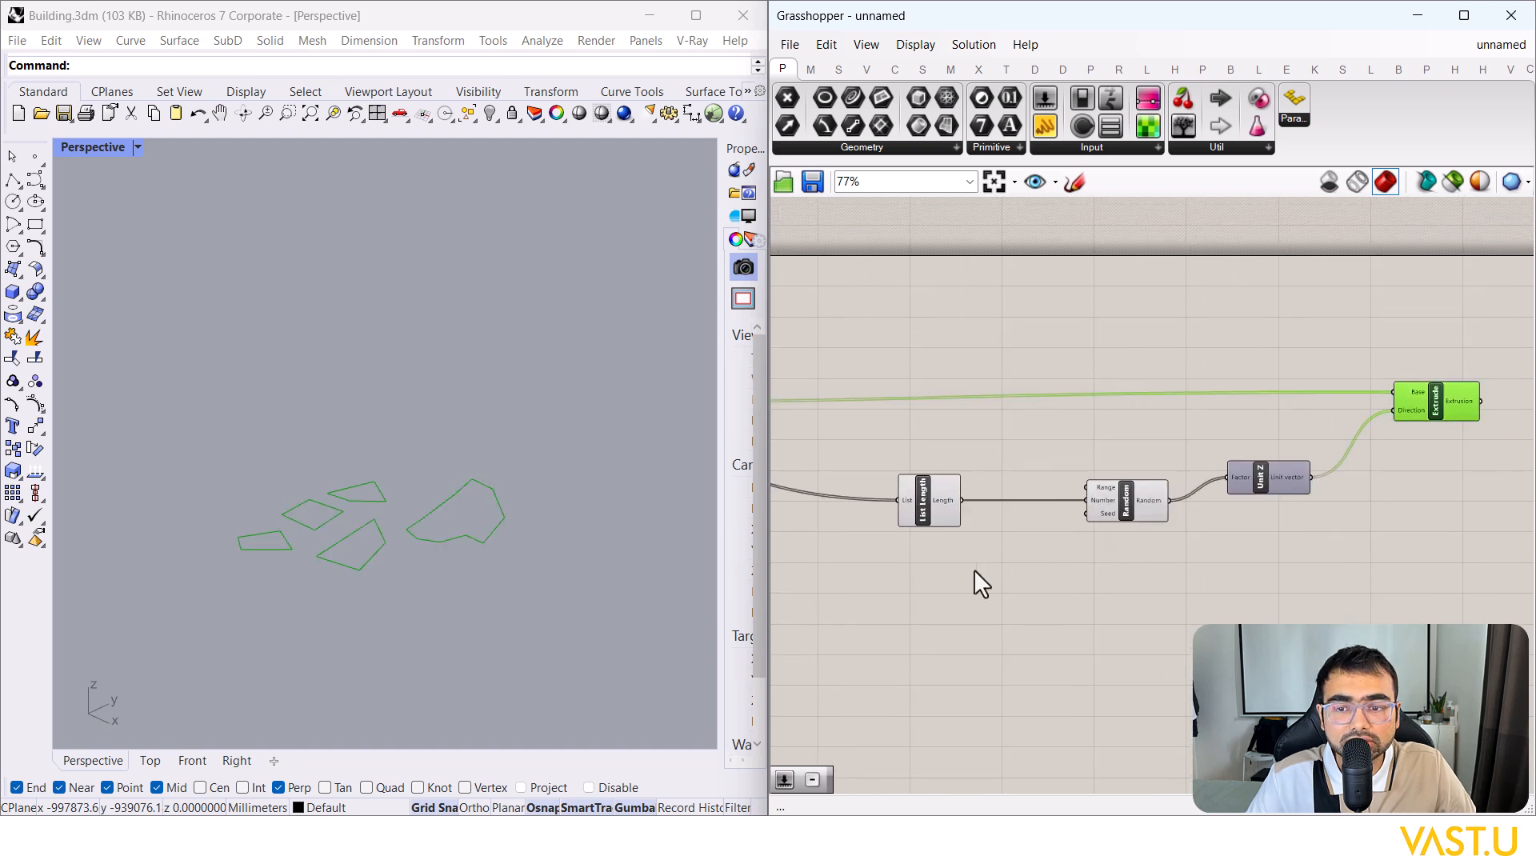
scroll(1101, 540, up, 2)
right_drag(1100, 540, 1293, 515)
click(900, 571)
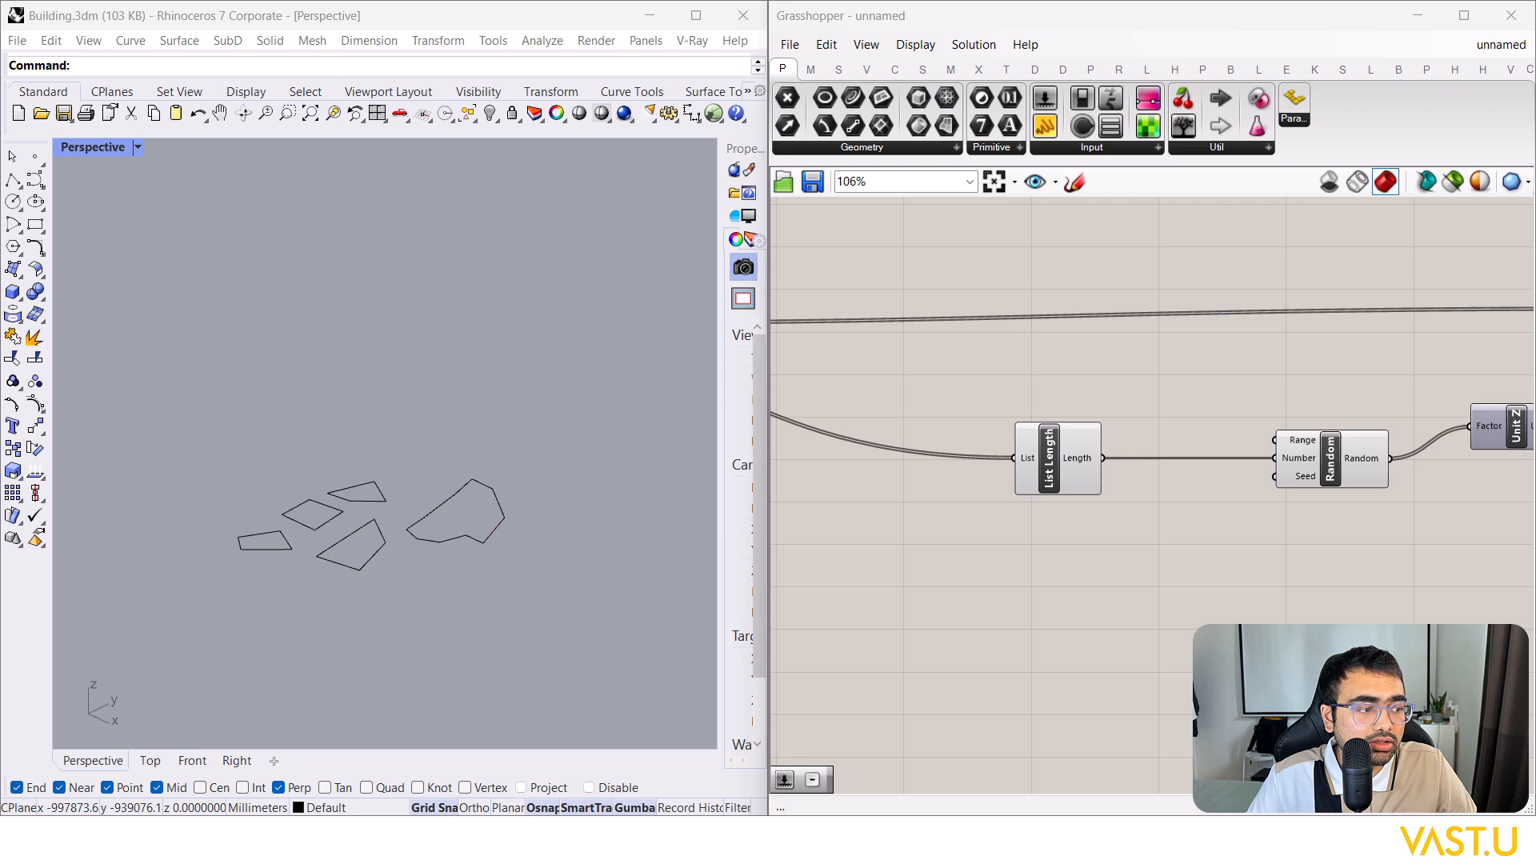
Step: Add a Construct Domain component below List Length and wire it into Random's Range input
double_click(1193, 679)
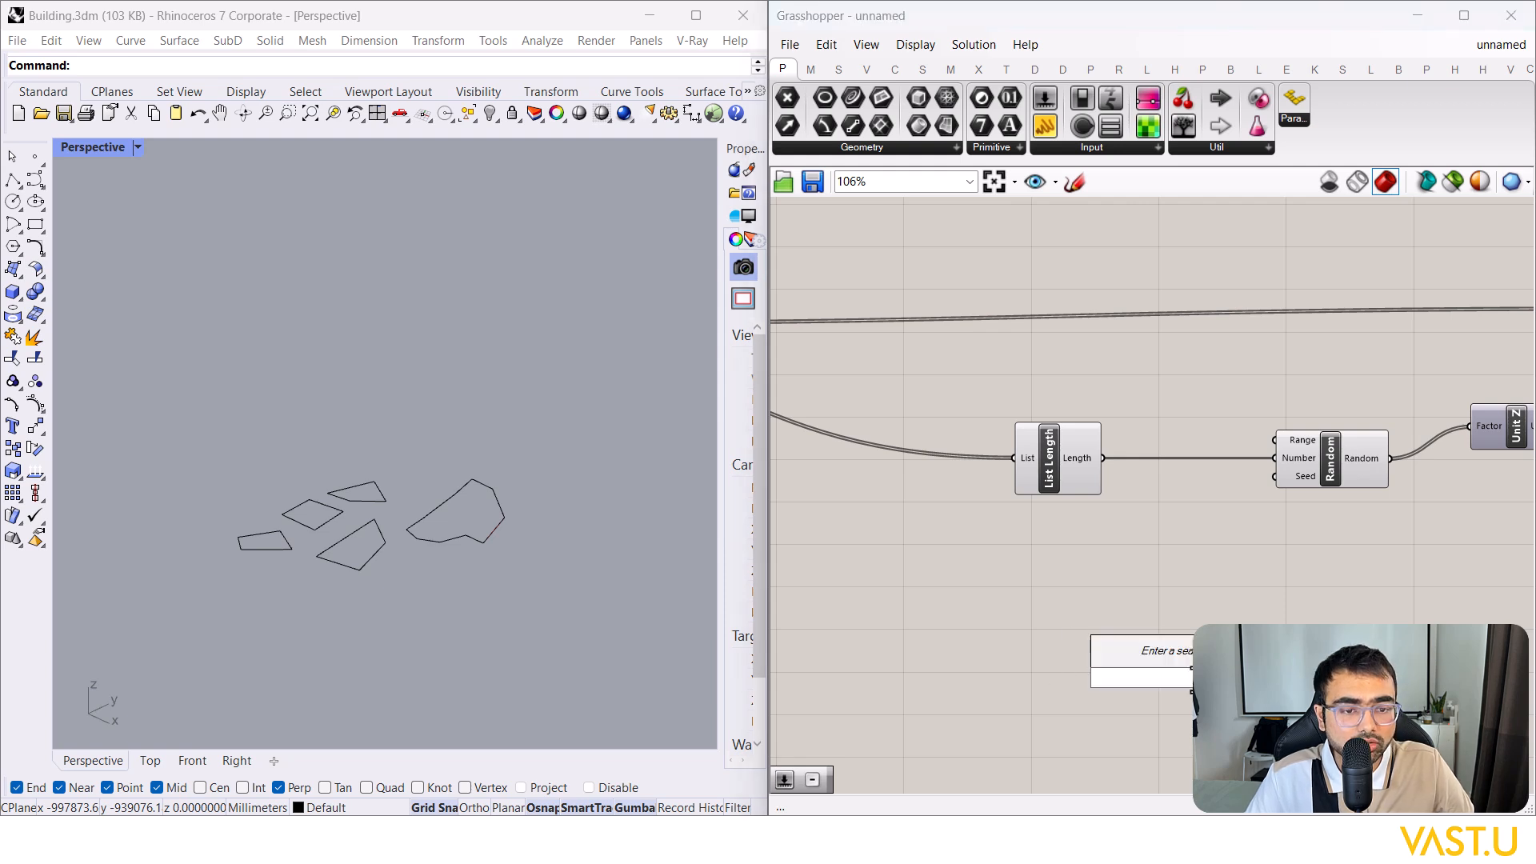
text(co)
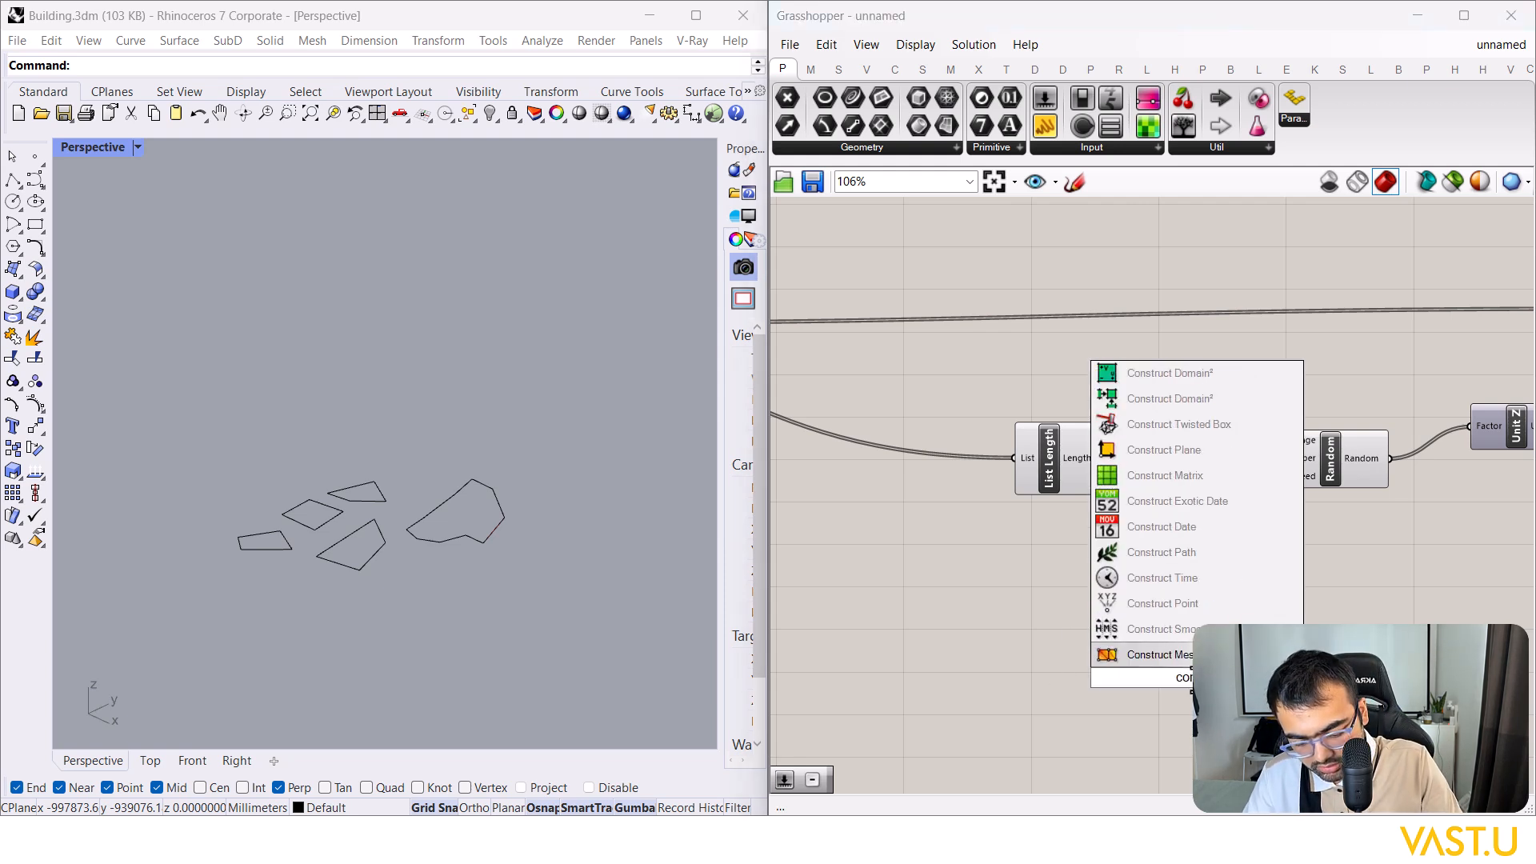
text(nstruct domain)
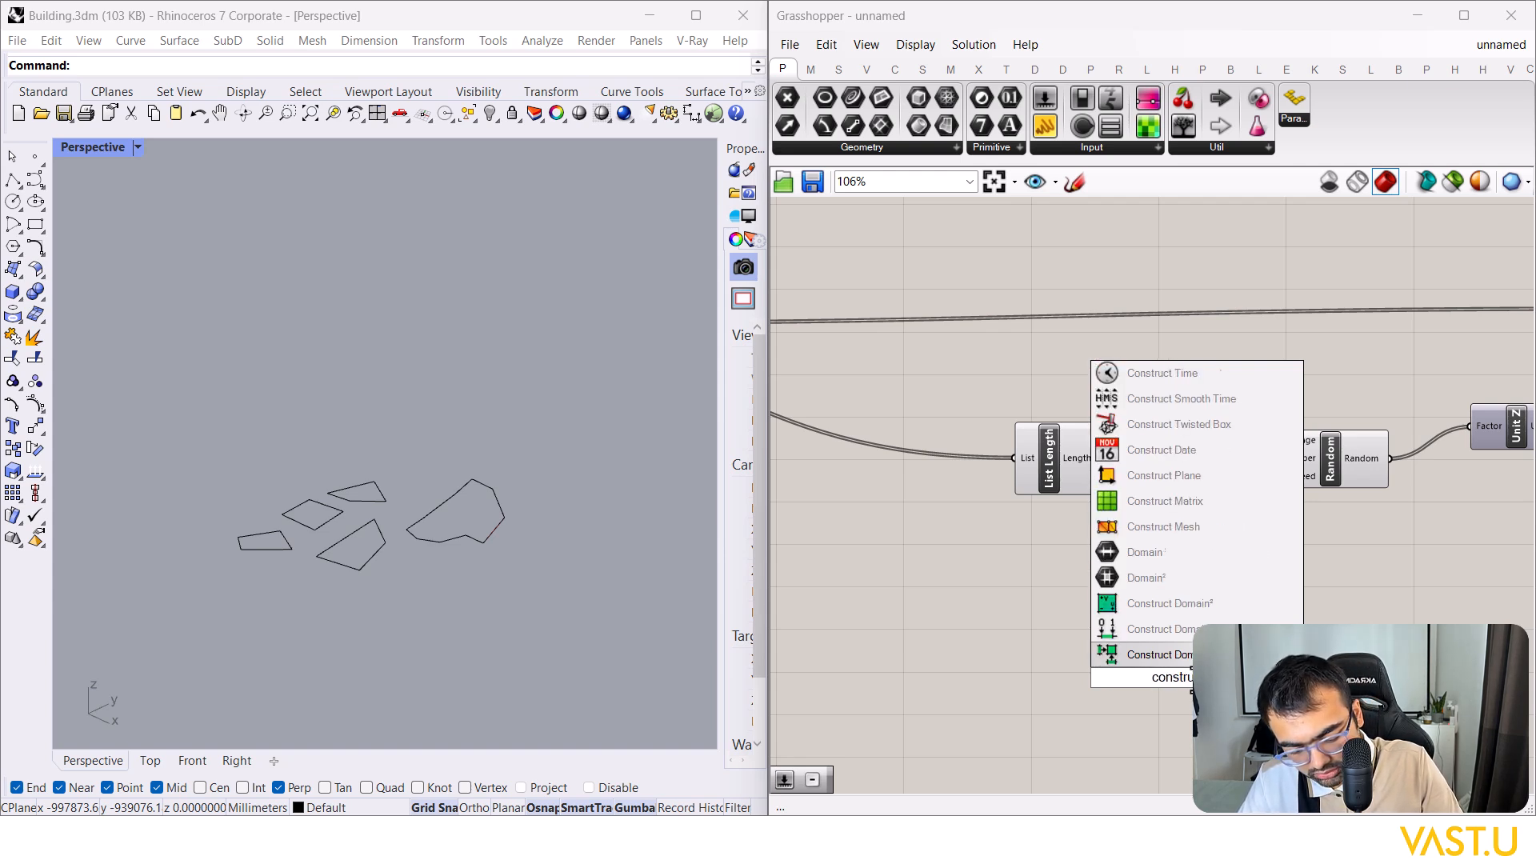
click(1168, 638)
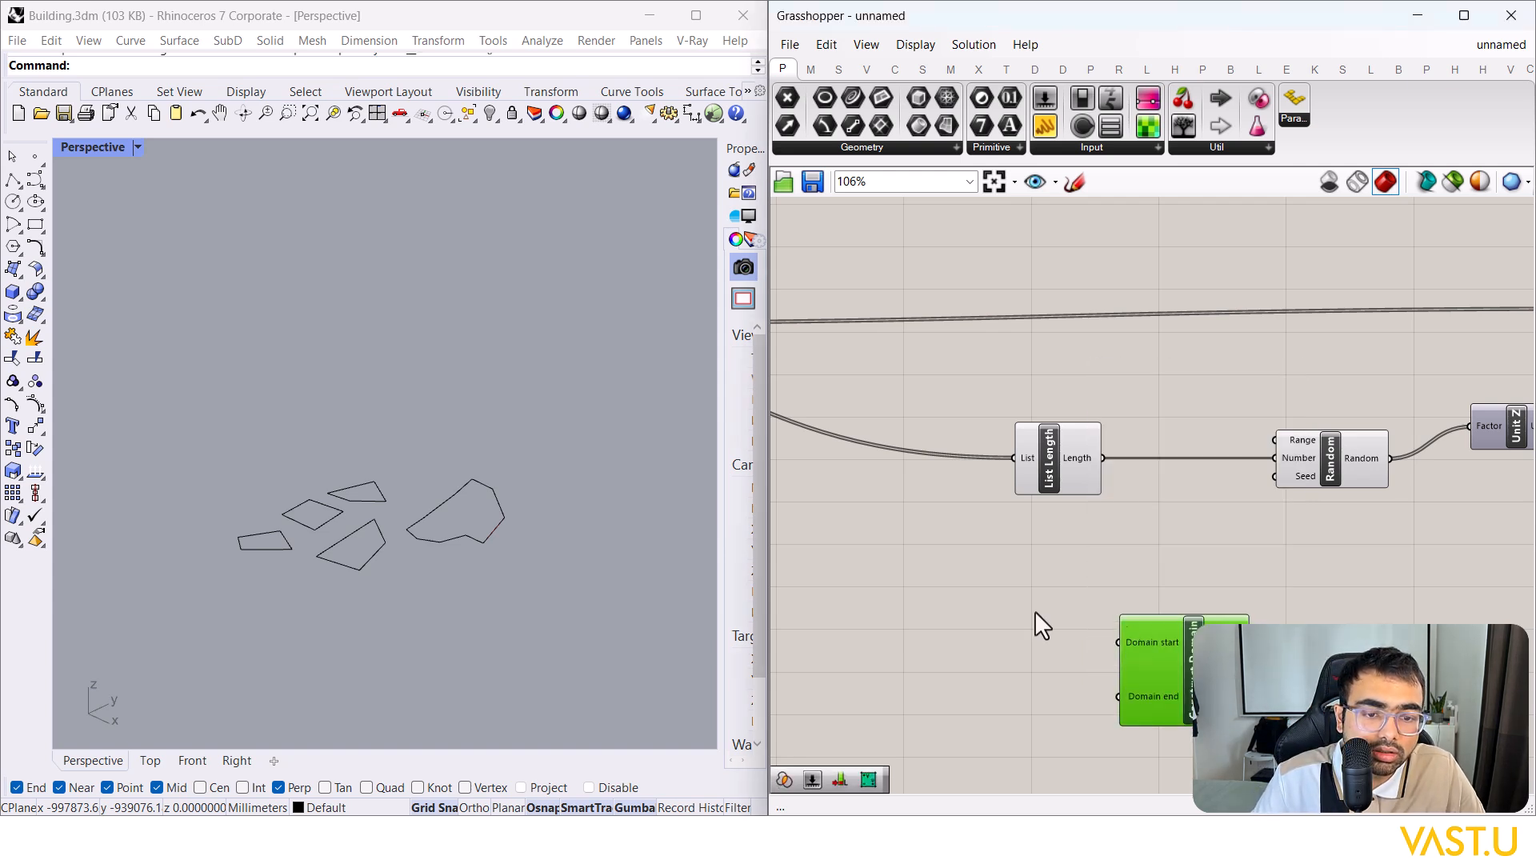
drag(1125, 625, 1079, 634)
drag(1170, 555, 1275, 440)
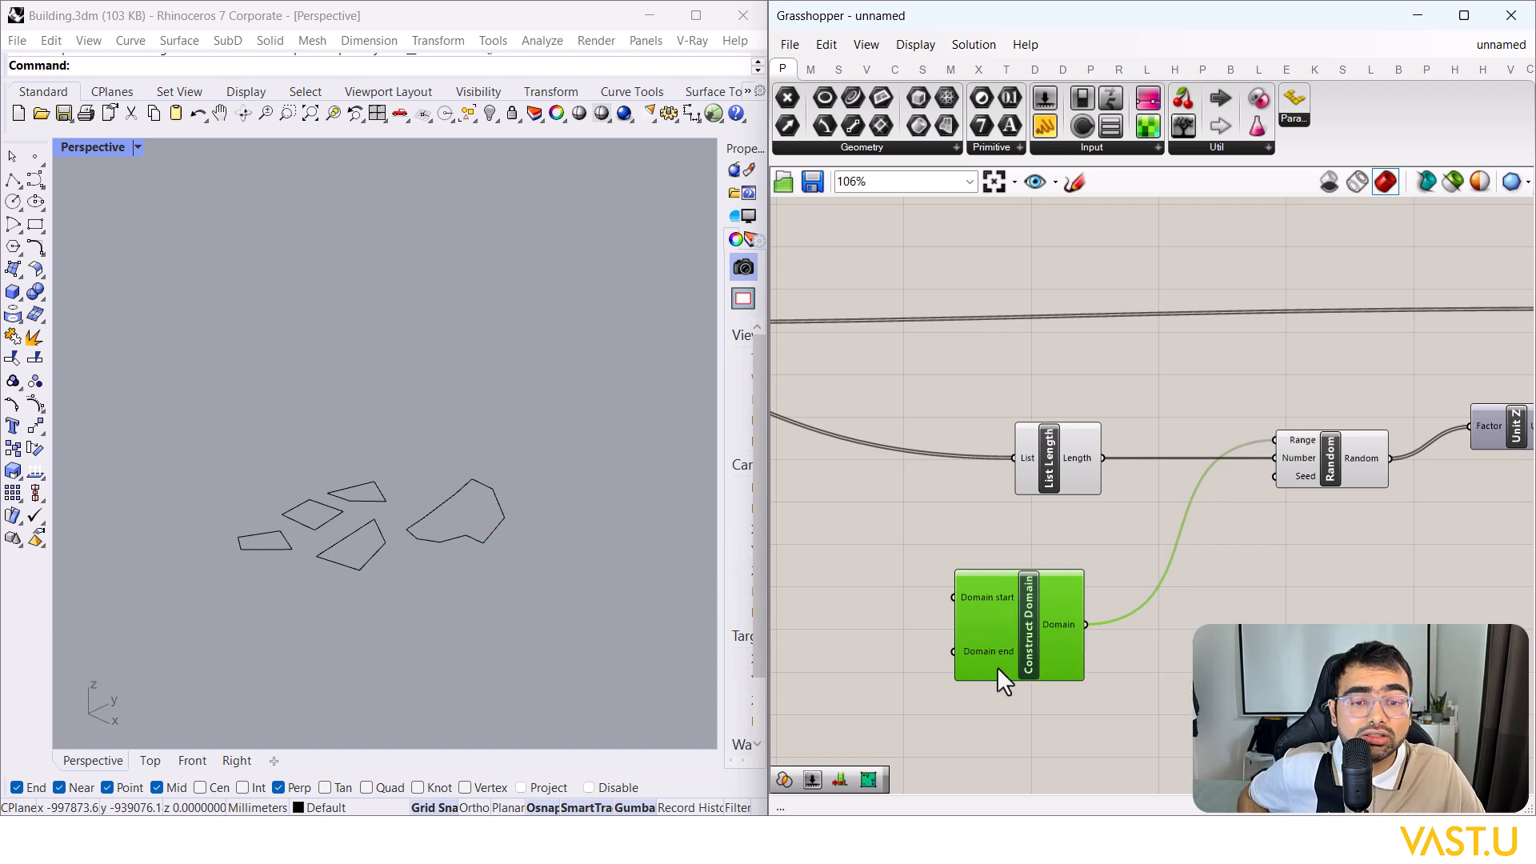
Step: Create number sliders of 10000 and 25000 and connect them to Domain start and Domain end
right_drag(821, 654, 1025, 608)
double_click(1015, 602)
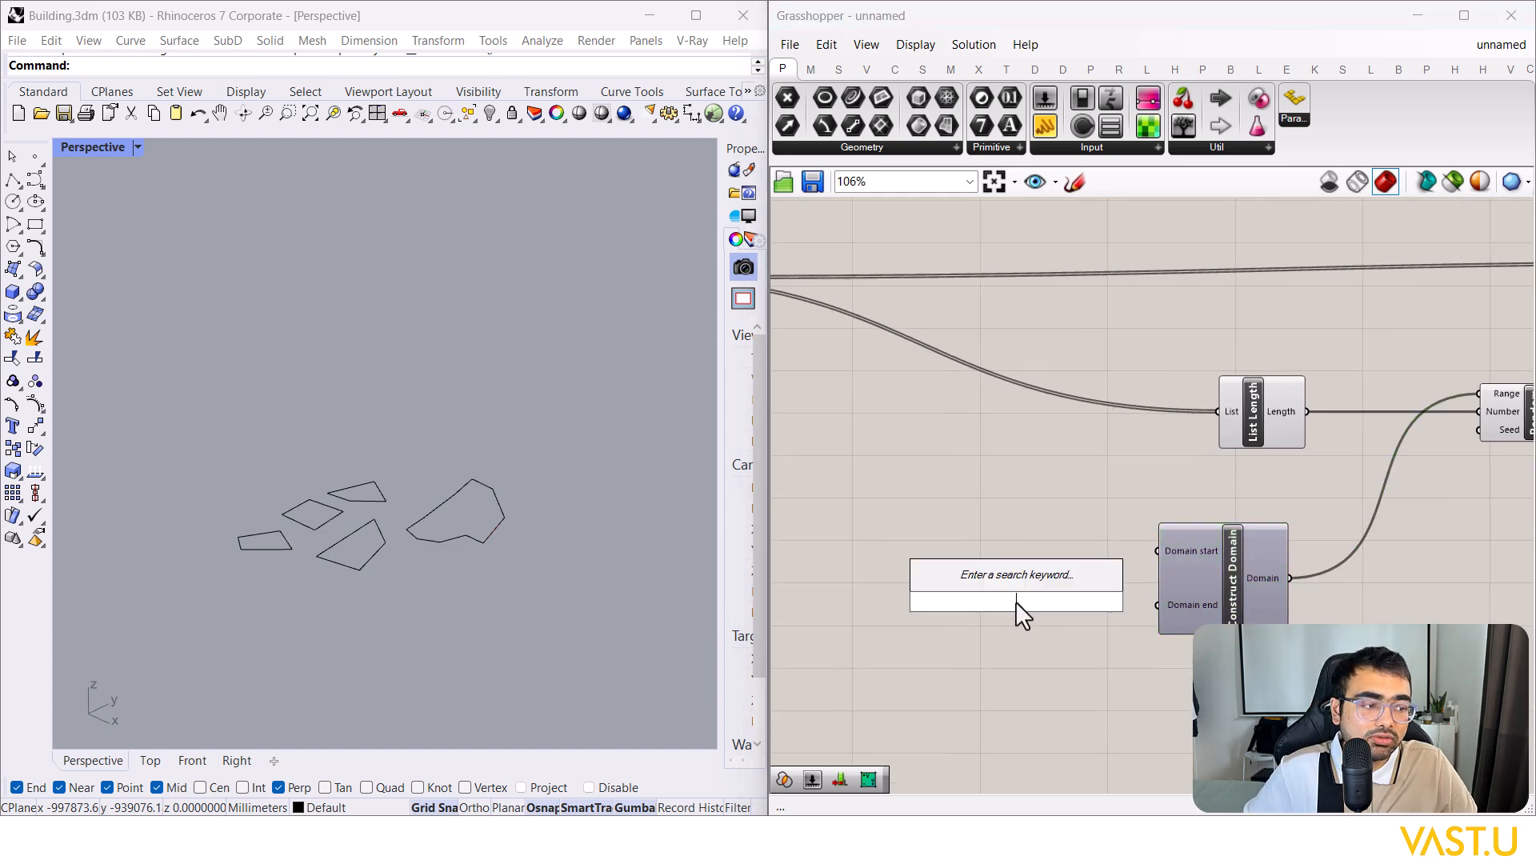
key(Escape)
double_click(977, 554)
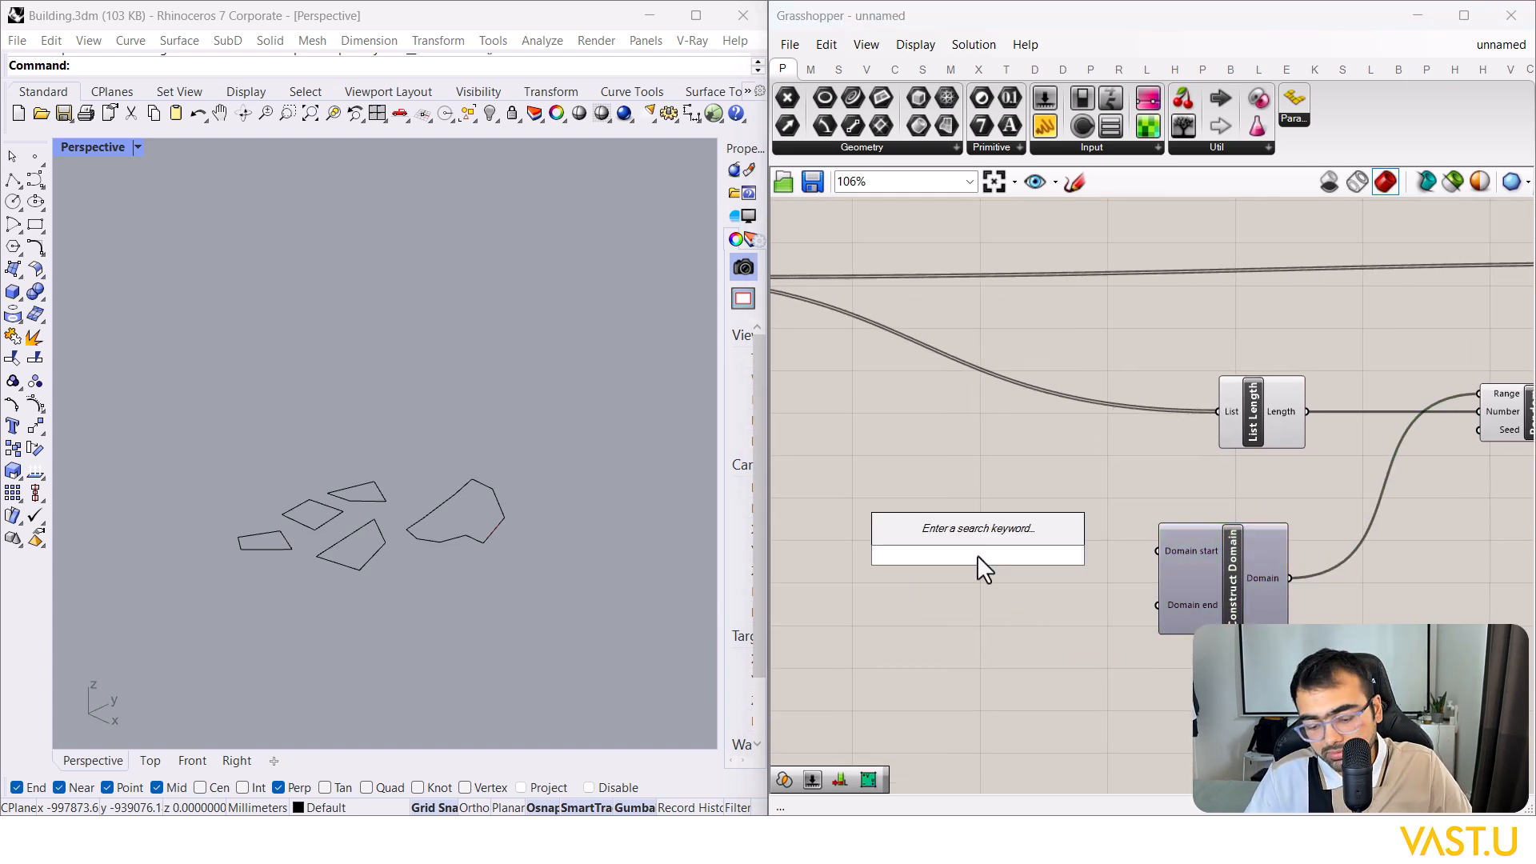
text(10000)
key(Return)
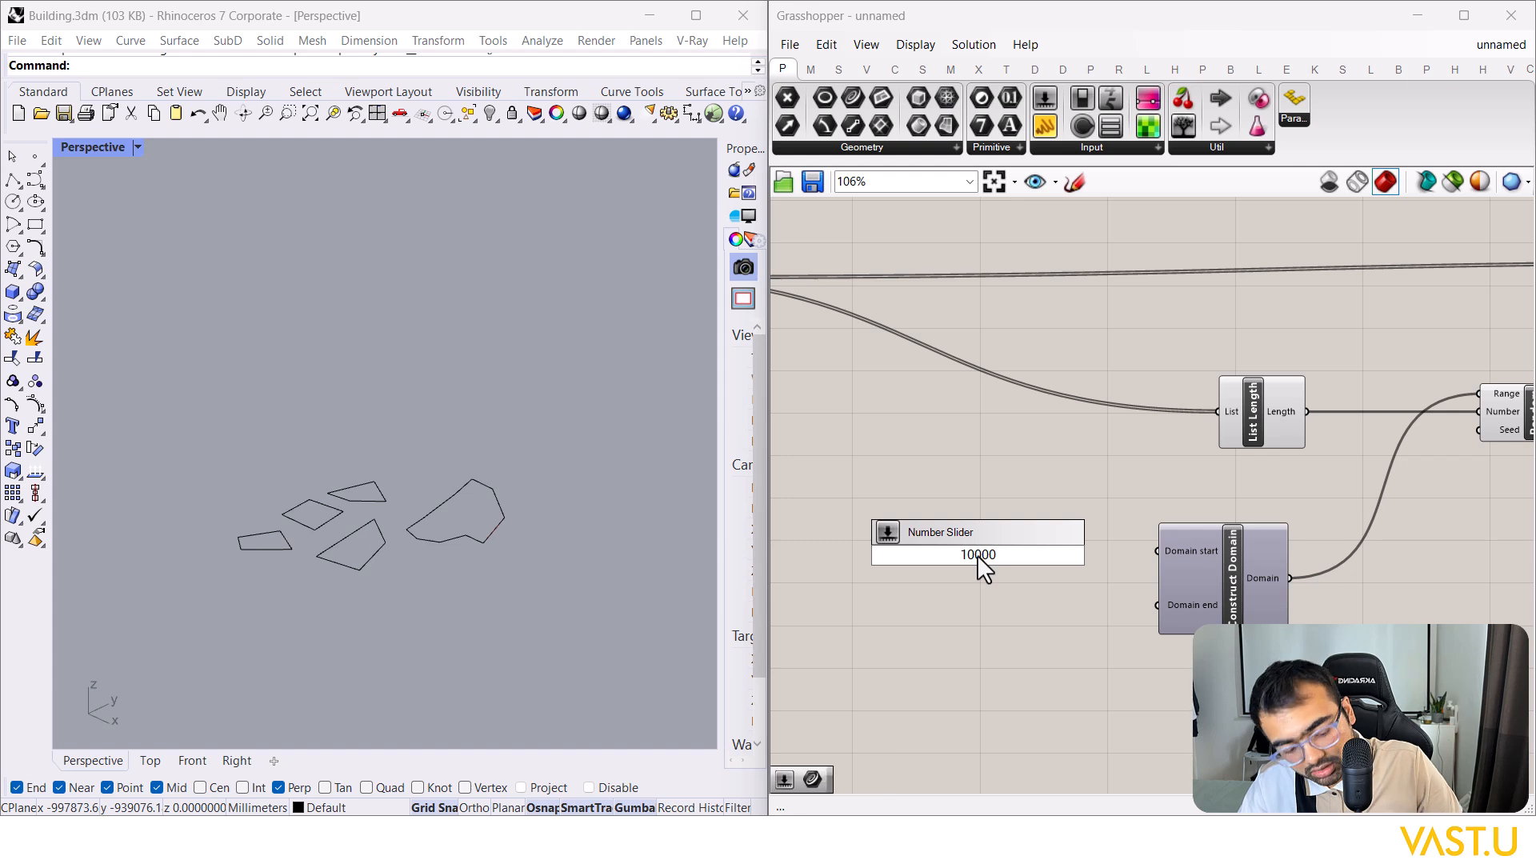
double_click(986, 660)
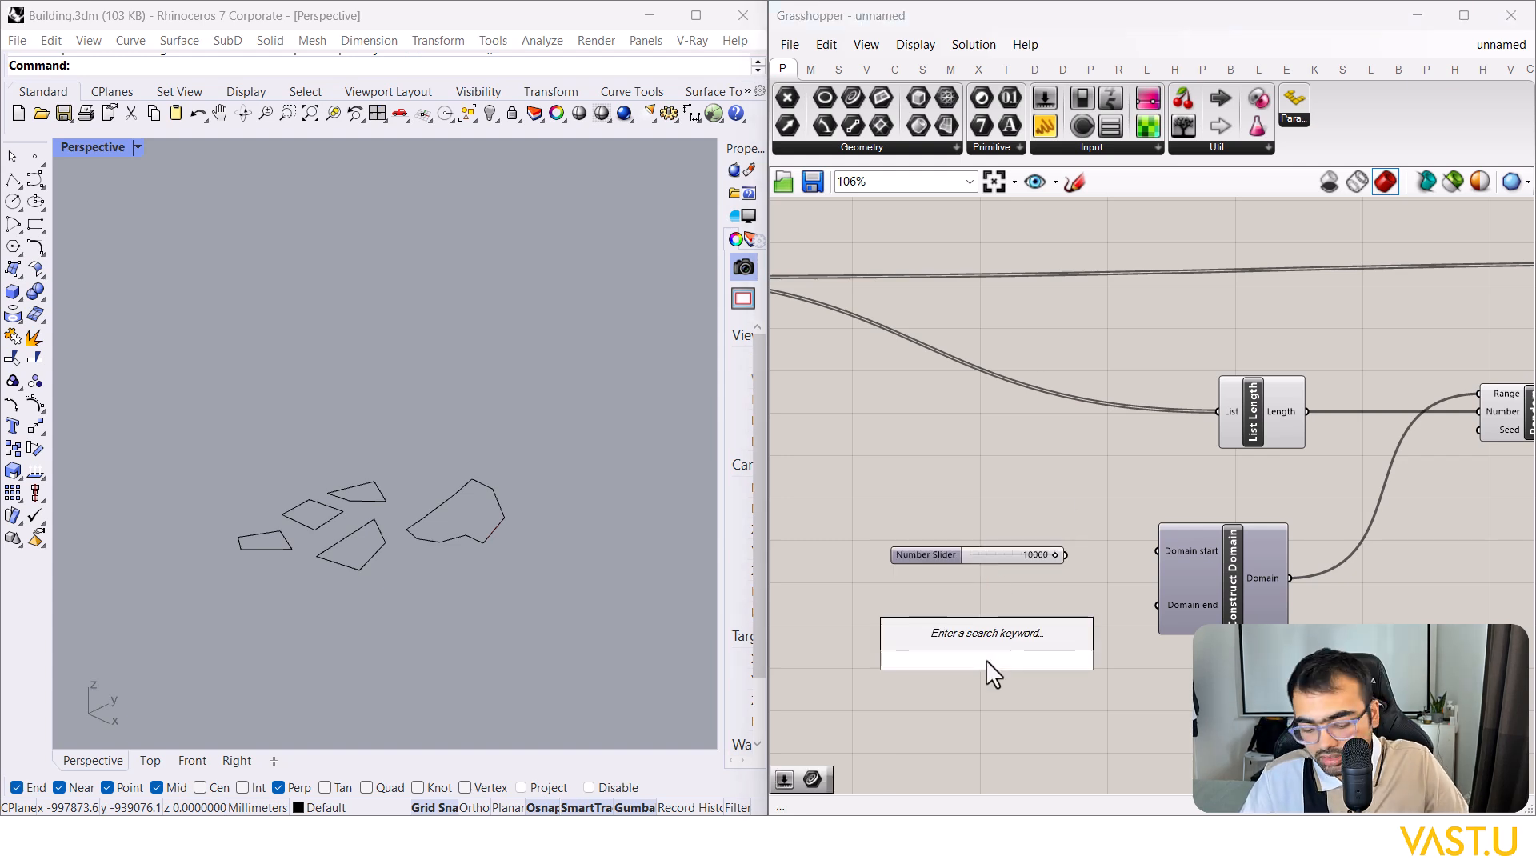
text(25000)
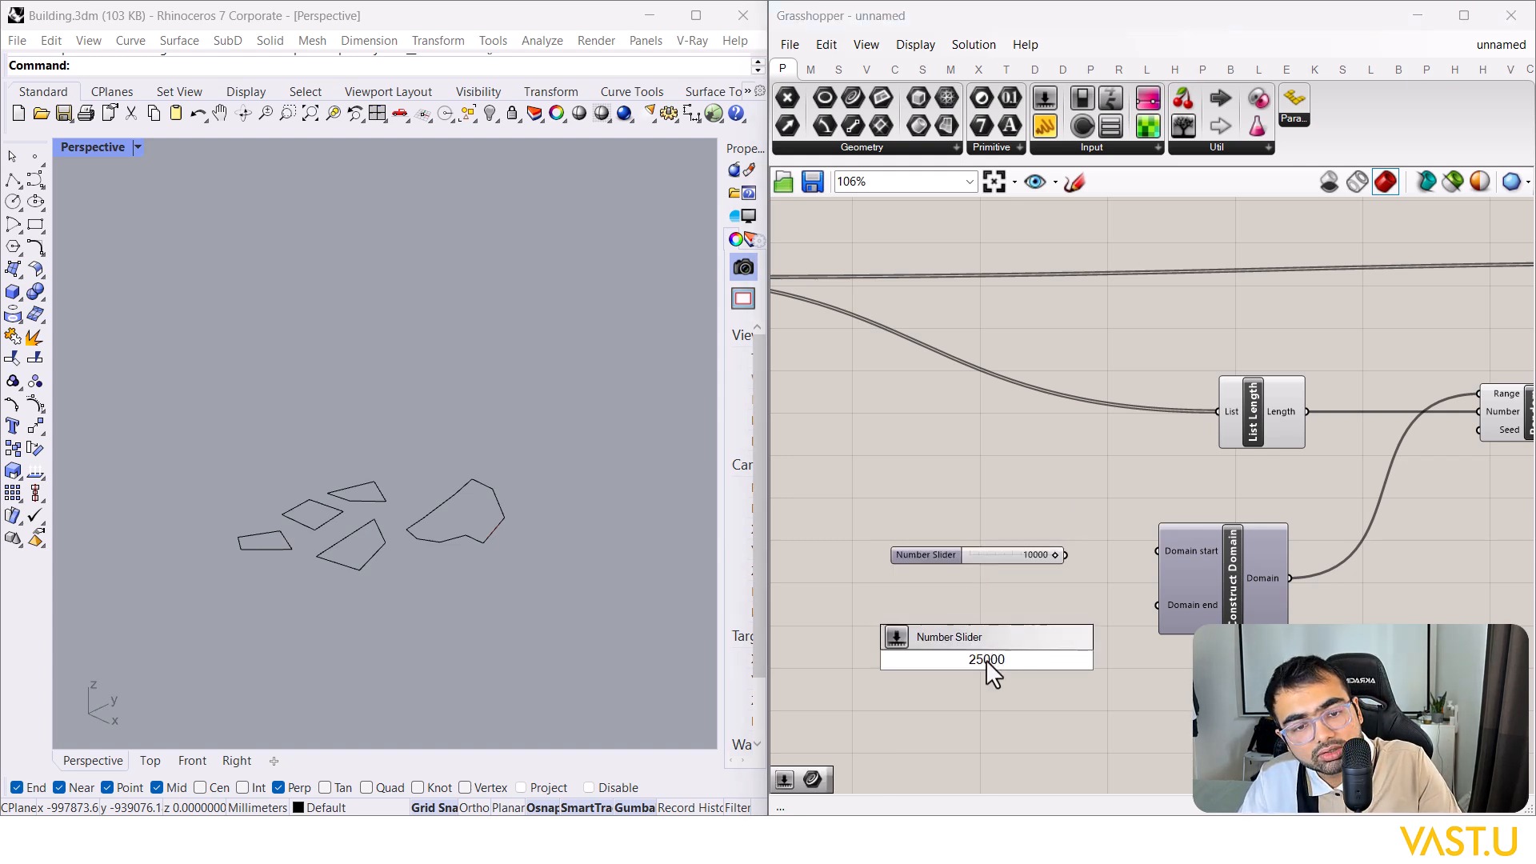
key(Return)
drag(1028, 664, 990, 623)
drag(1160, 624, 1157, 607)
drag(1062, 557, 937, 561)
Step: Orbit the Rhino view onto the red extrusions and tuck the 25000 slider under the 10000 one
scroll(327, 497, up, 4)
right_drag(349, 445, 344, 596)
scroll(324, 528, up, 2)
right_drag(906, 513, 1020, 506)
drag(1014, 608, 1016, 589)
click(1064, 648)
right_drag(1480, 583, 1352, 593)
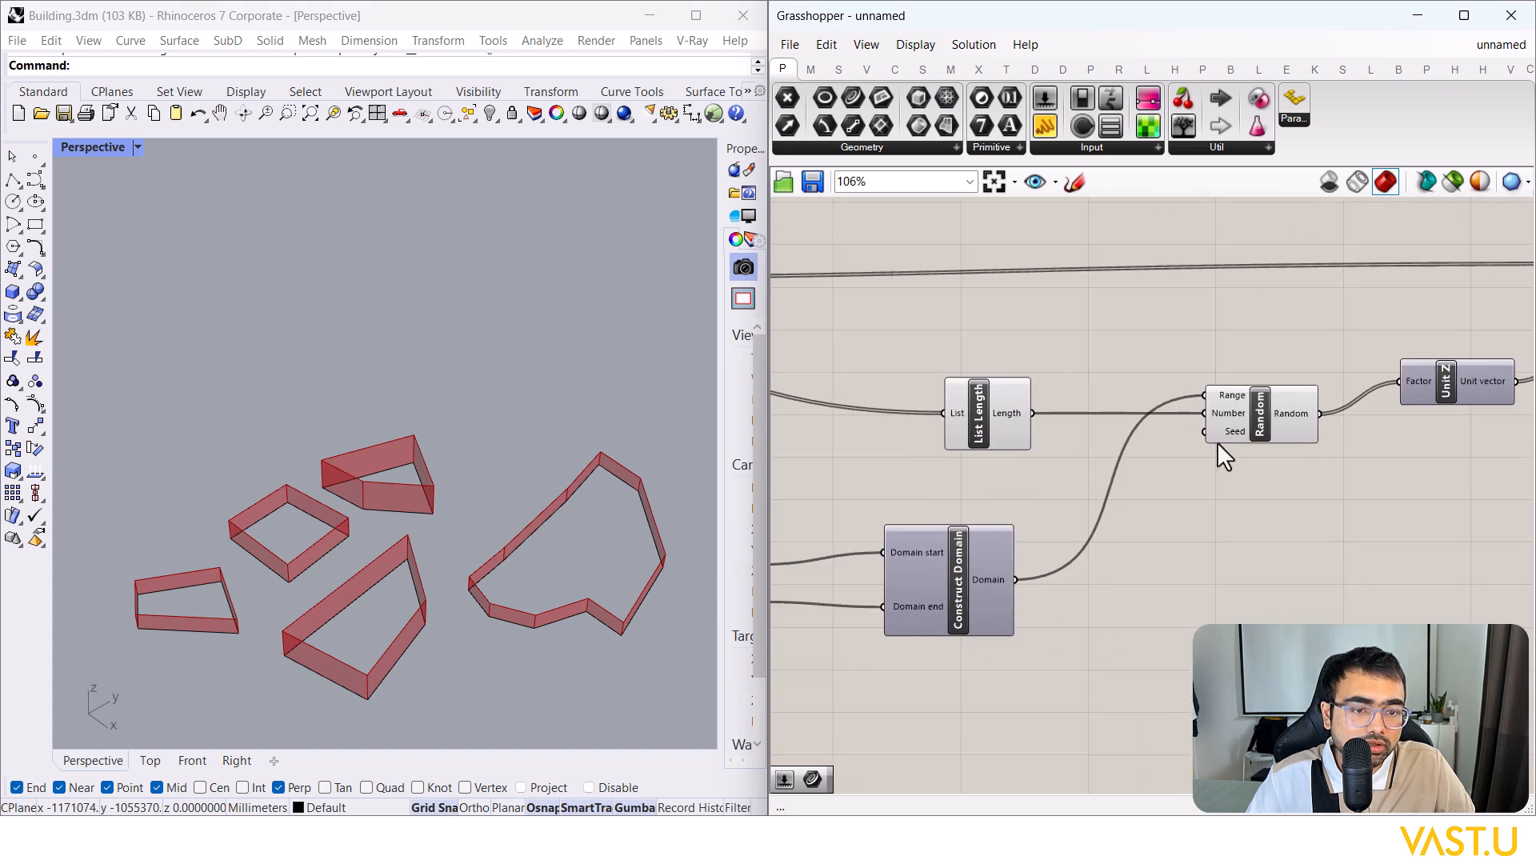
Step: Wire a new 1000 number slider into Random's Seed and lower it to 578 to reshuffle the podiums
double_click(1149, 596)
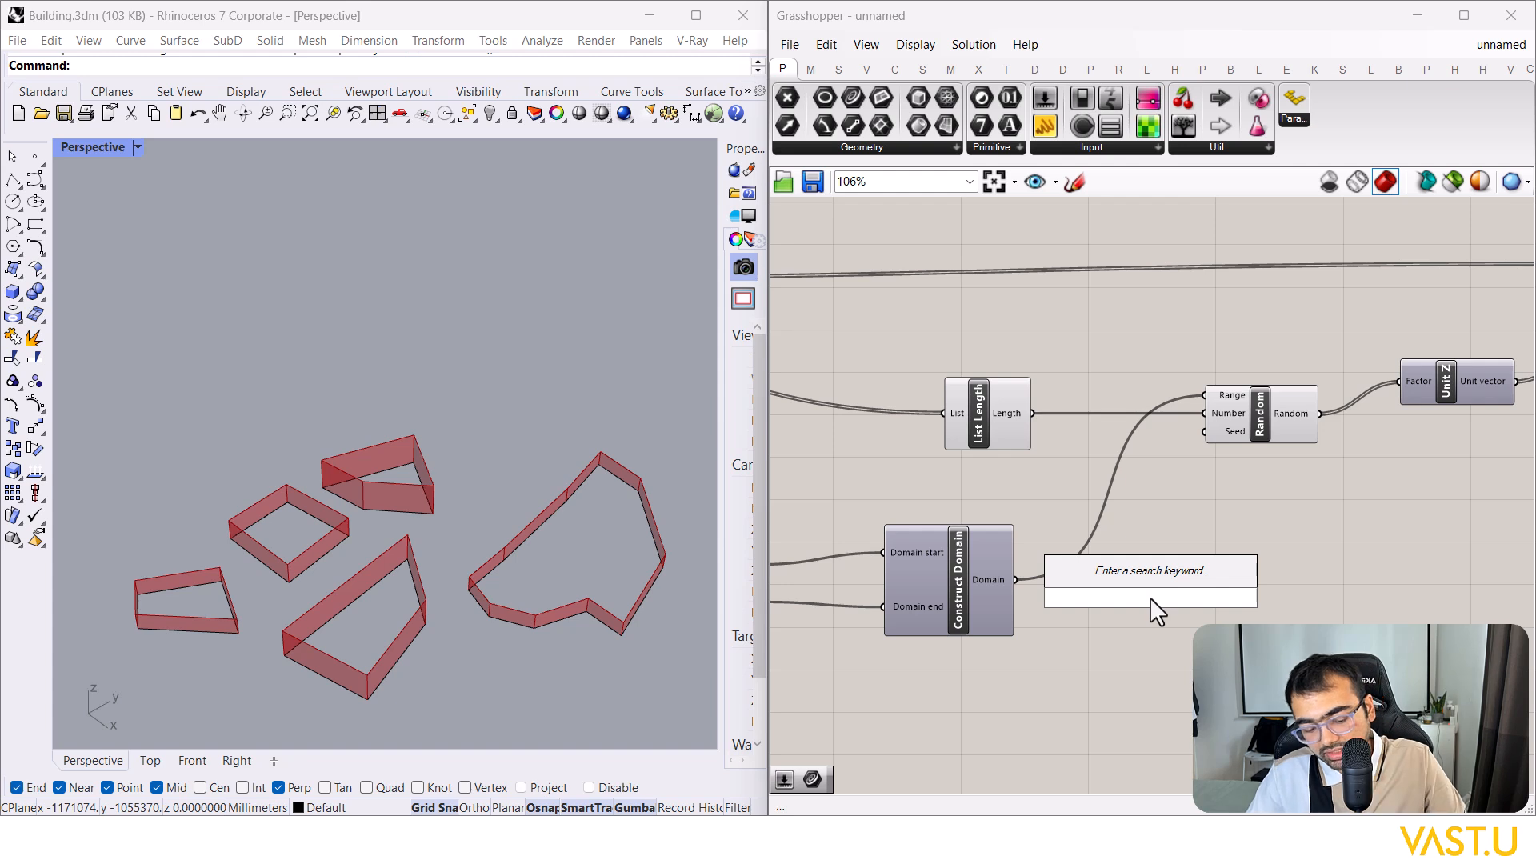
text(1000)
key(Return)
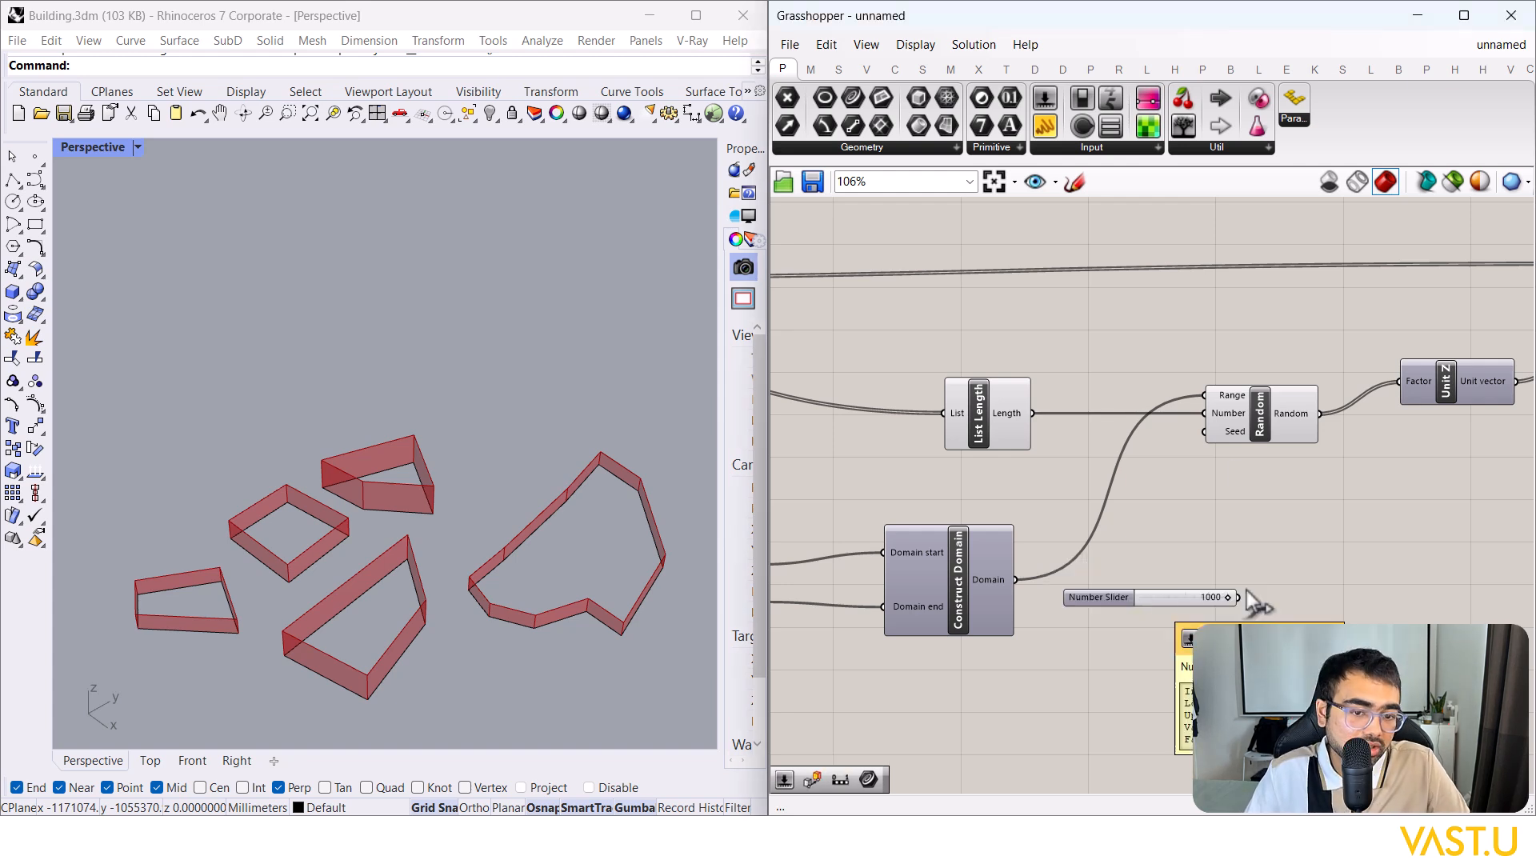
scroll(1181, 600, up, 1)
drag(1238, 621, 1199, 427)
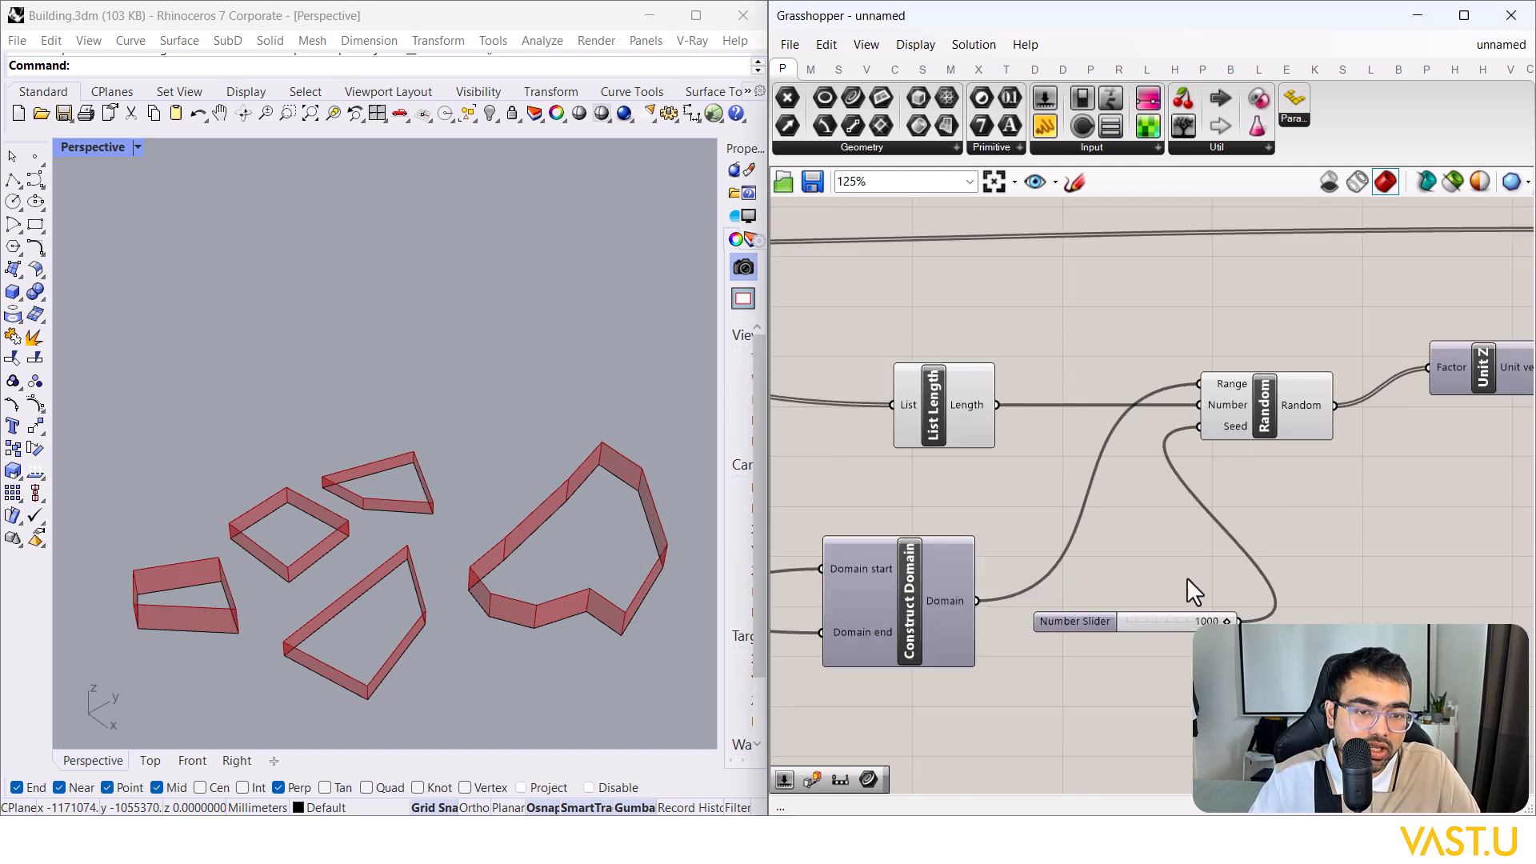
scroll(1192, 588, up, 1)
drag(1237, 627, 1181, 644)
Step: Line up the two domain bound sliders with each other
scroll(1166, 597, down, 4)
scroll(1006, 603, up, 4)
scroll(1016, 608, down, 1)
drag(1020, 703, 834, 406)
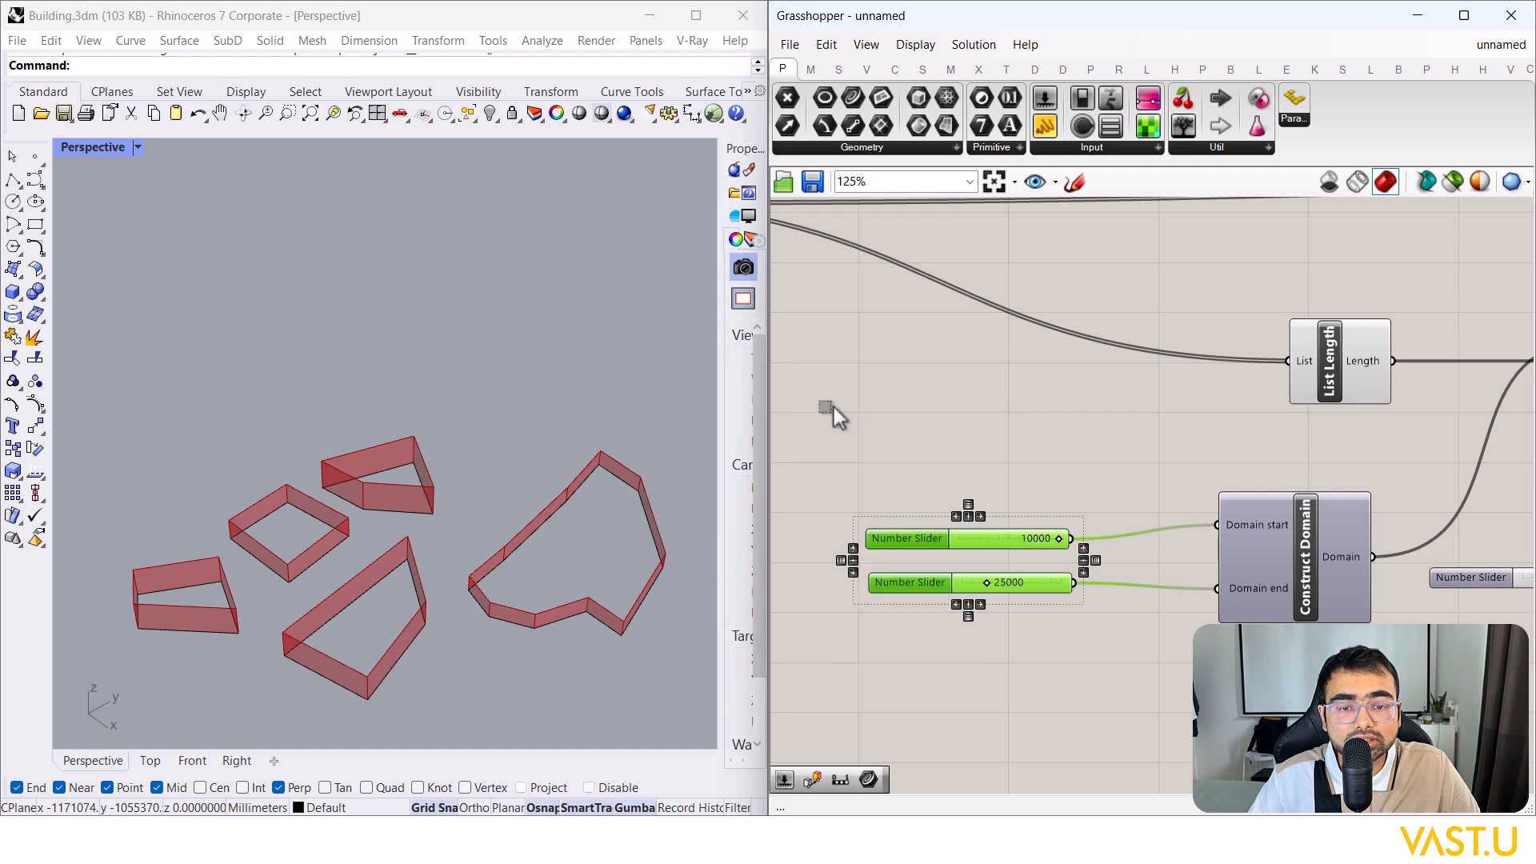
click(847, 408)
scroll(919, 588, up, 3)
click(918, 602)
click(940, 493)
drag(939, 490, 941, 490)
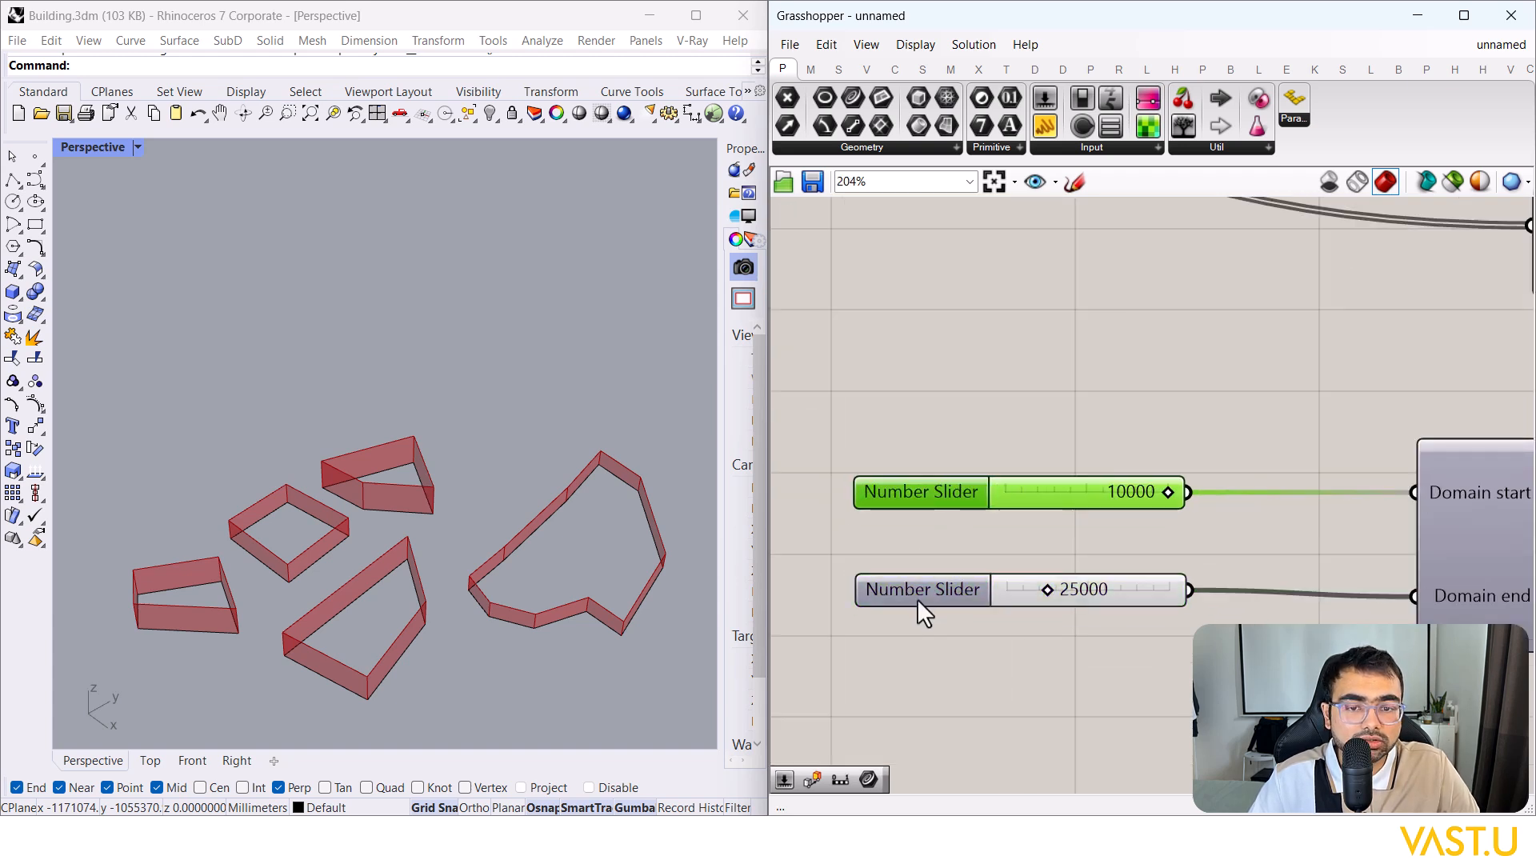
drag(916, 601, 914, 608)
click(916, 466)
Step: Rename the domain sliders 'Minimum Podium height' and 'Maximum Podium Height'
right_click(908, 499)
drag(1016, 512, 928, 519)
key(BackSpace)
text(Min)
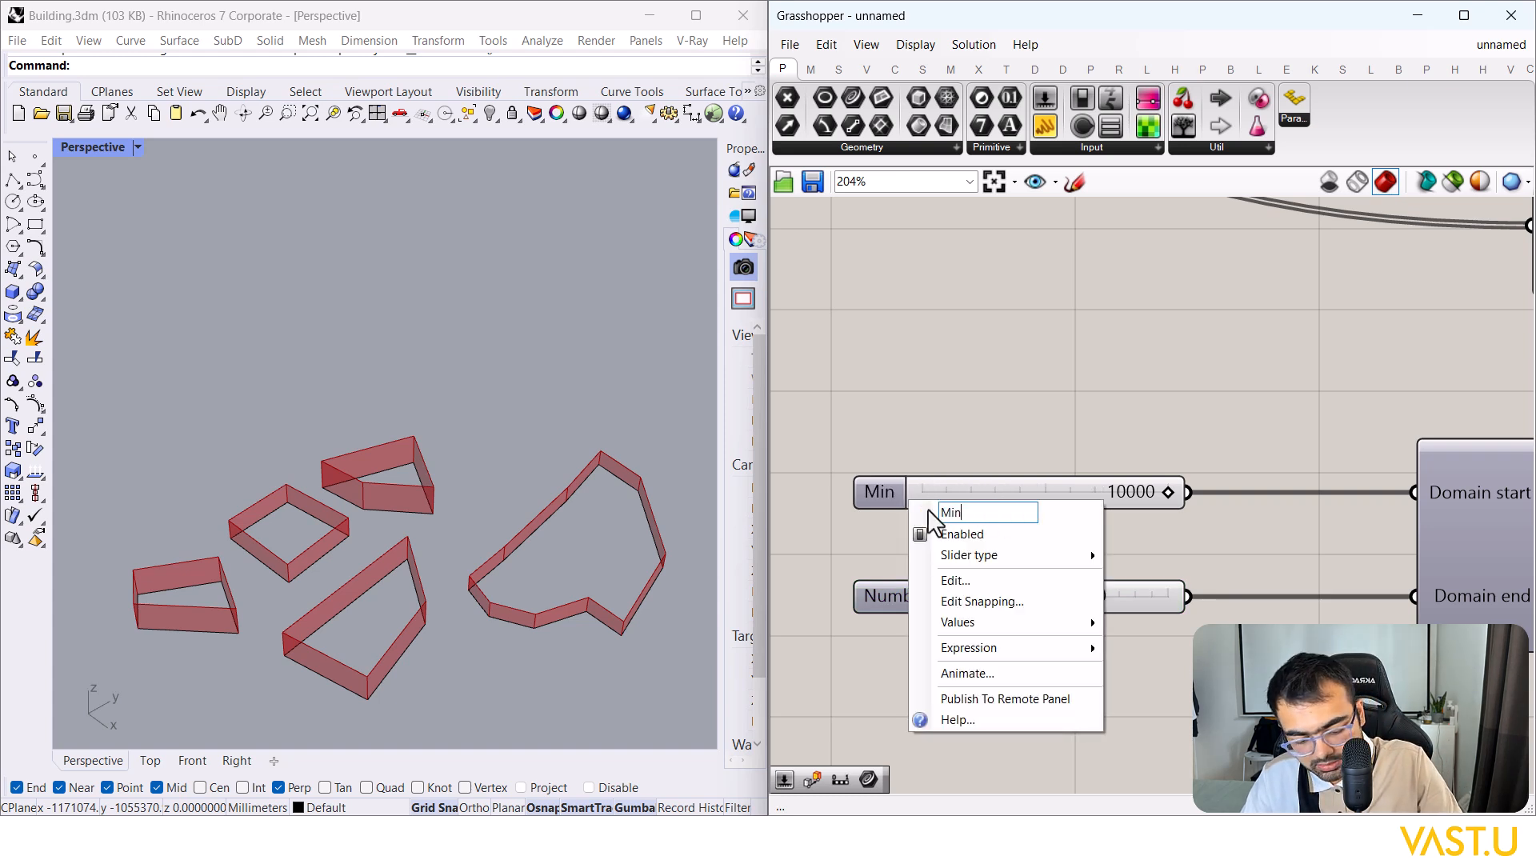
text(imum Podium height)
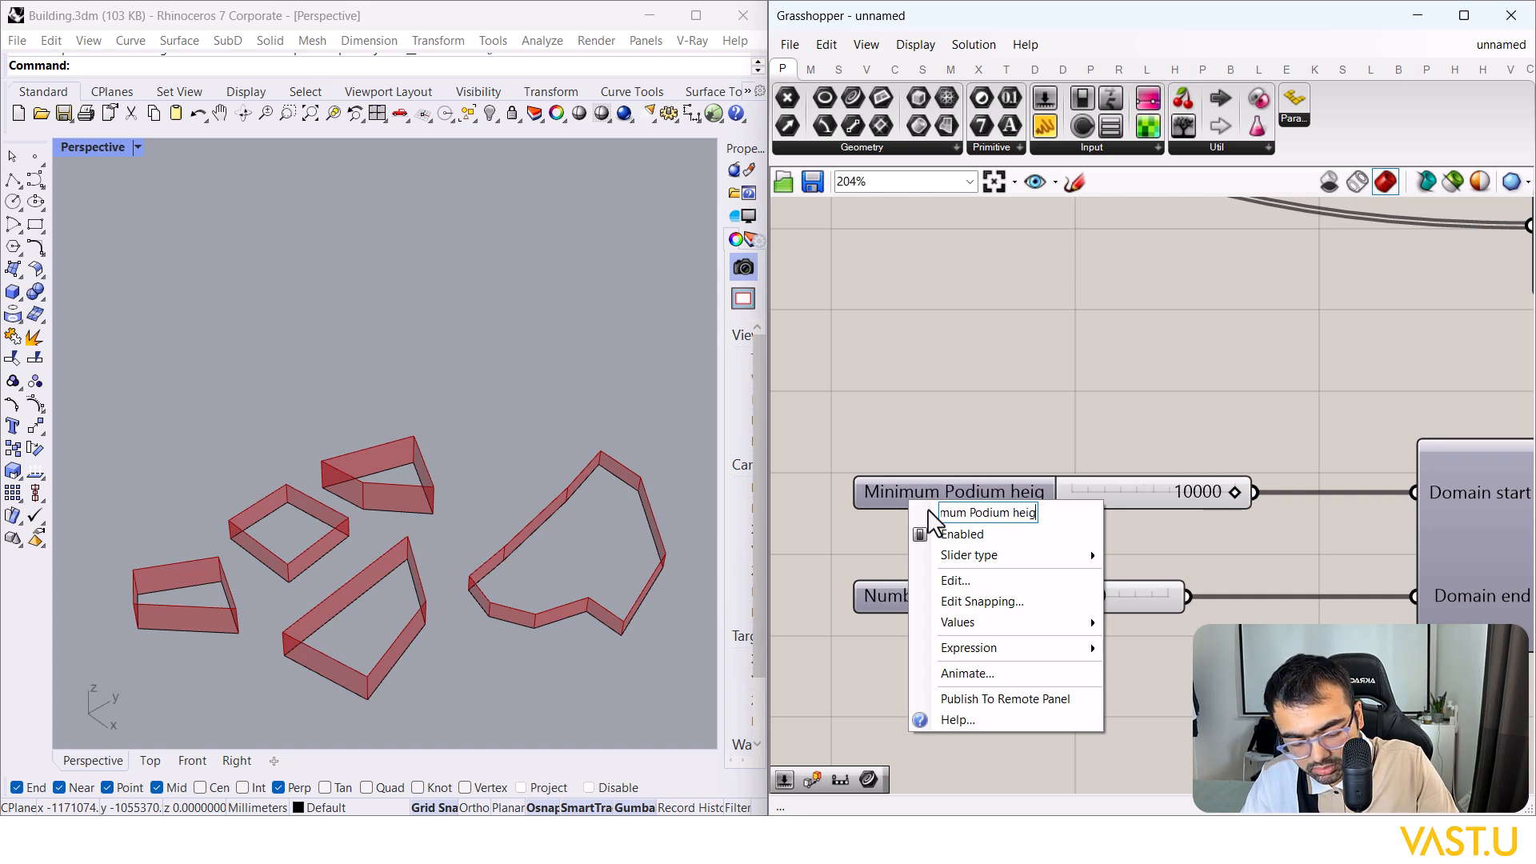
key(Return)
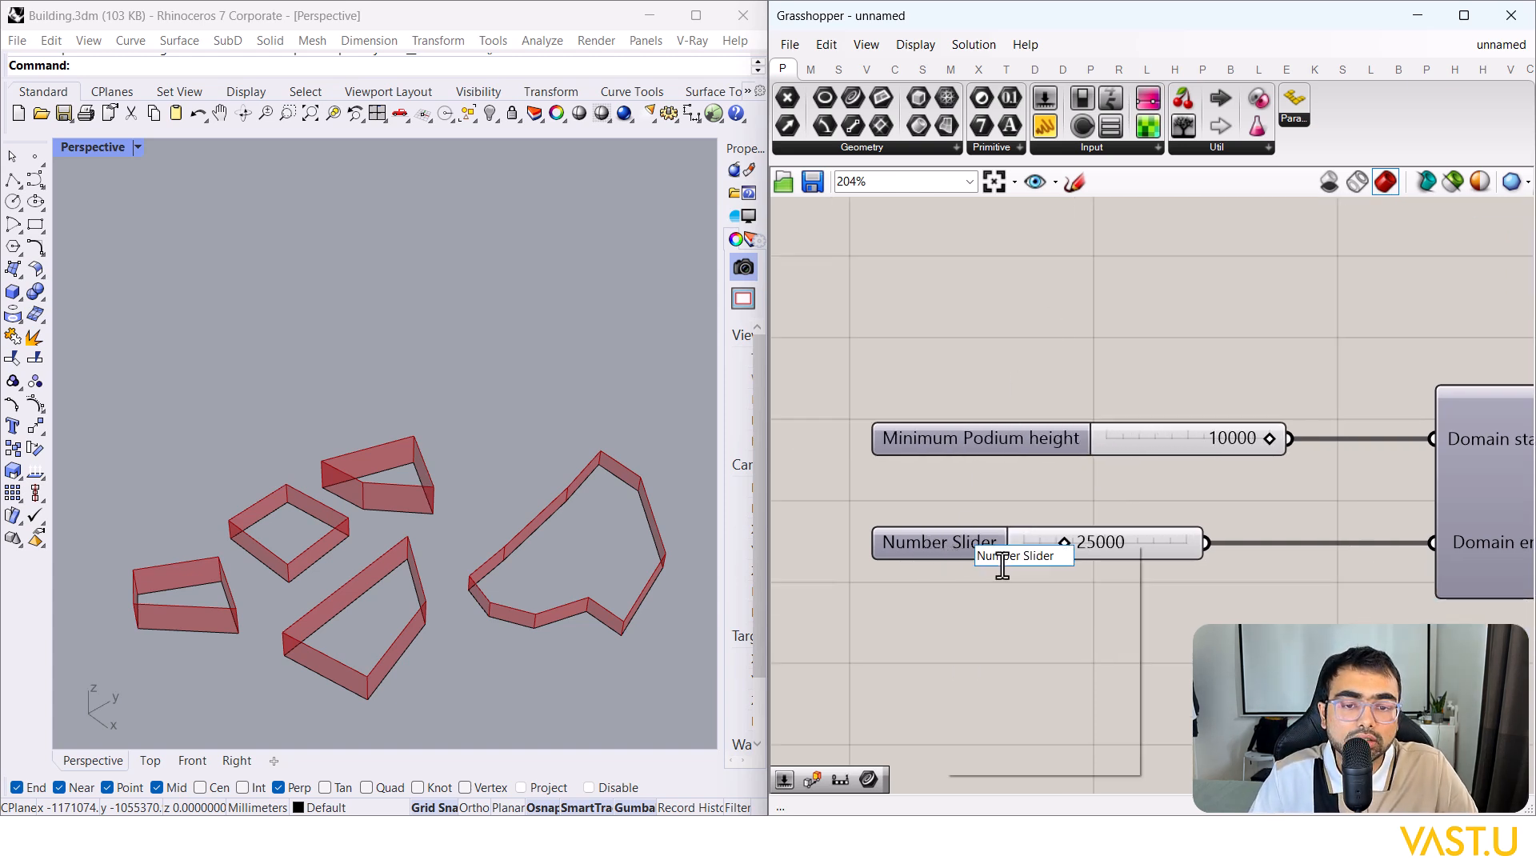
right_click(946, 544)
text(Ma)
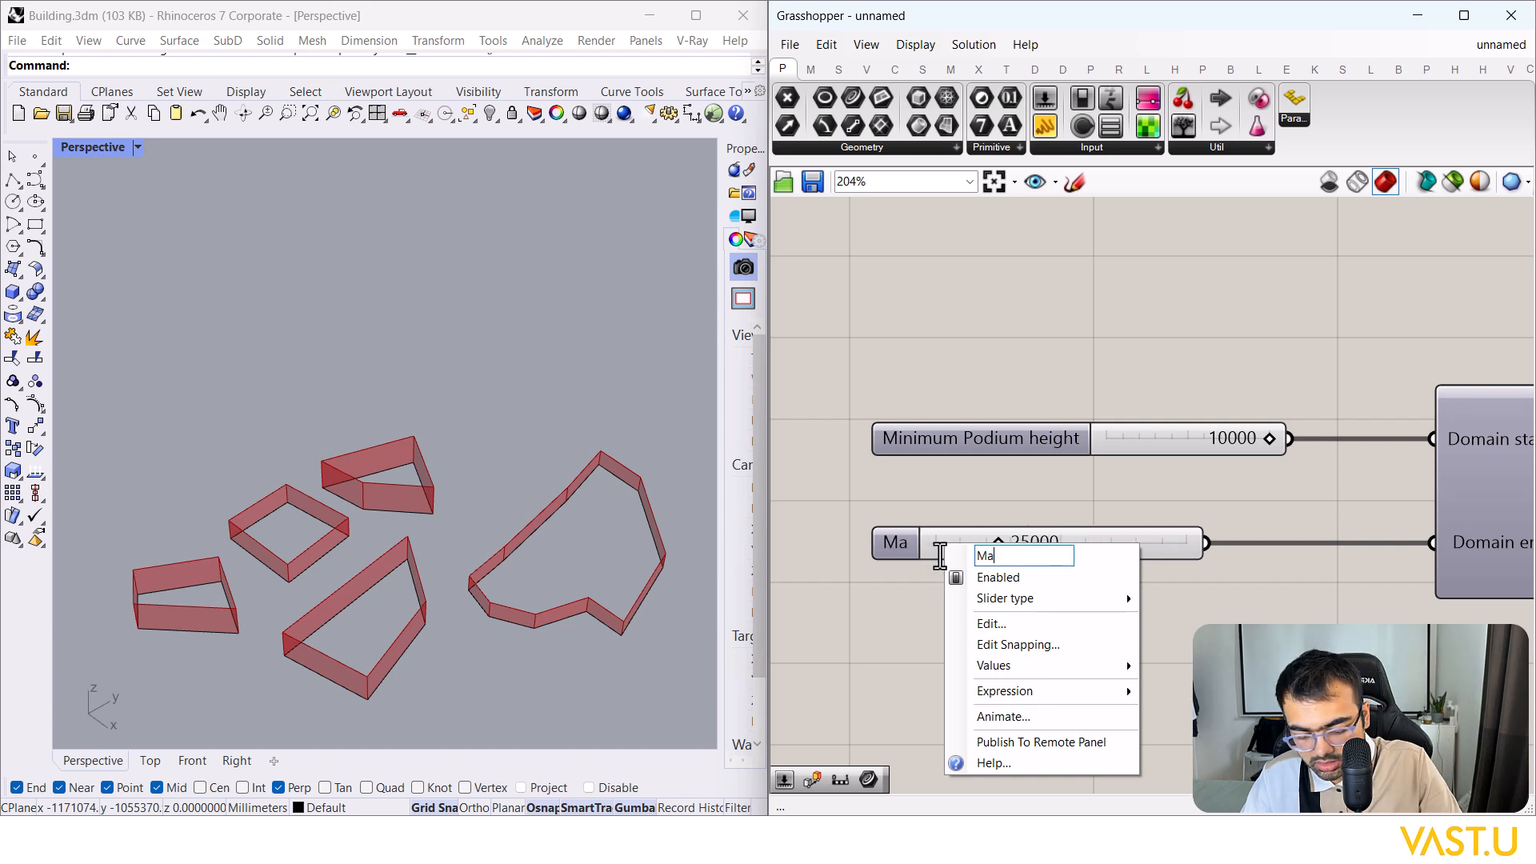
text(ximum Podium Height)
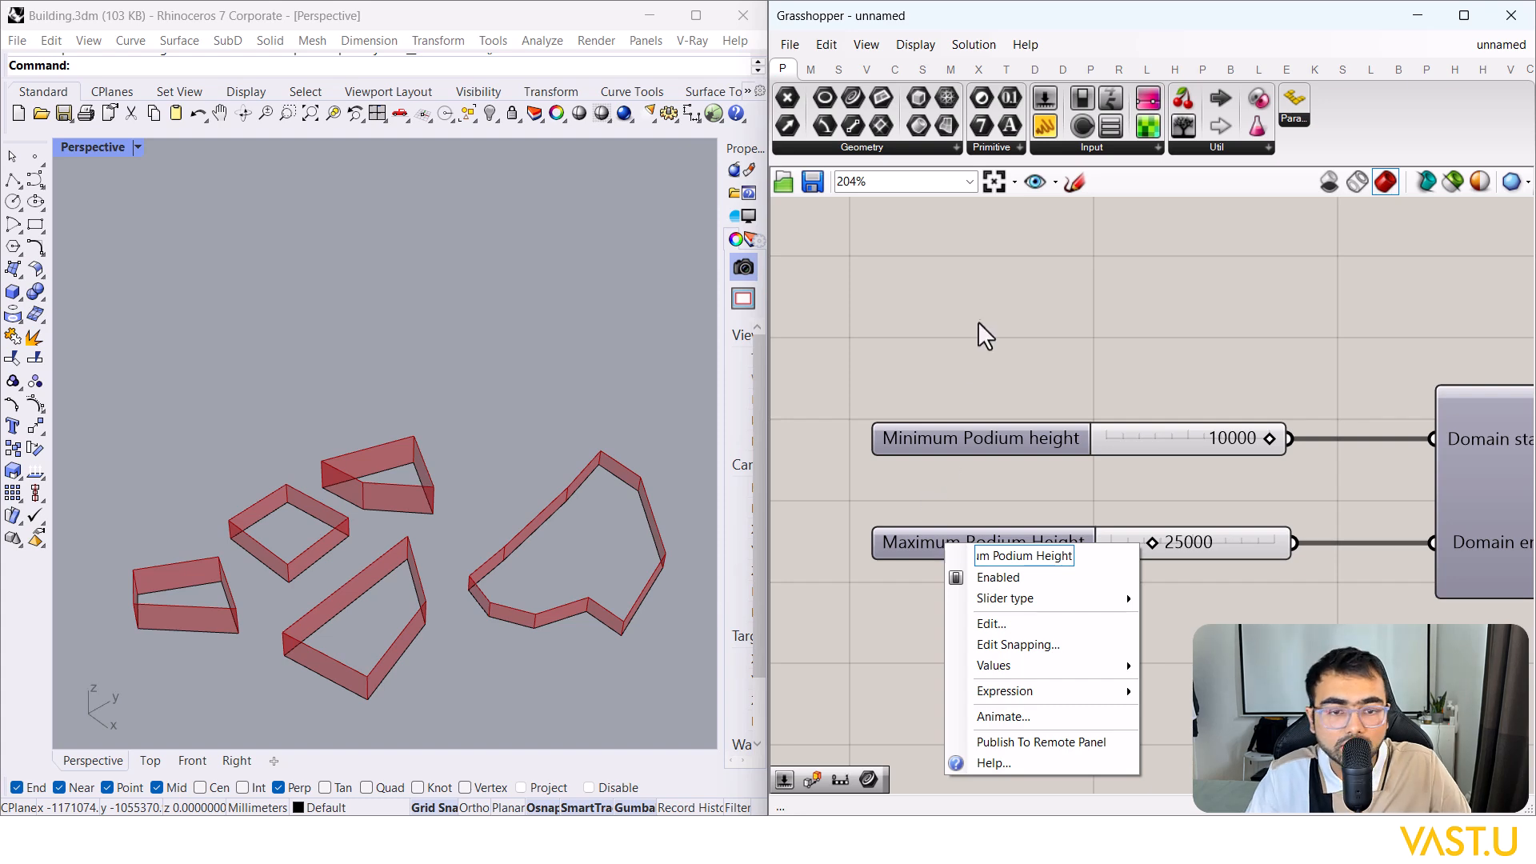
key(Return)
Step: Move the podium height sliders and curve parameter left, and add relay points on the curve wires
scroll(1237, 440, down, 6)
scroll(1216, 432, up, 3)
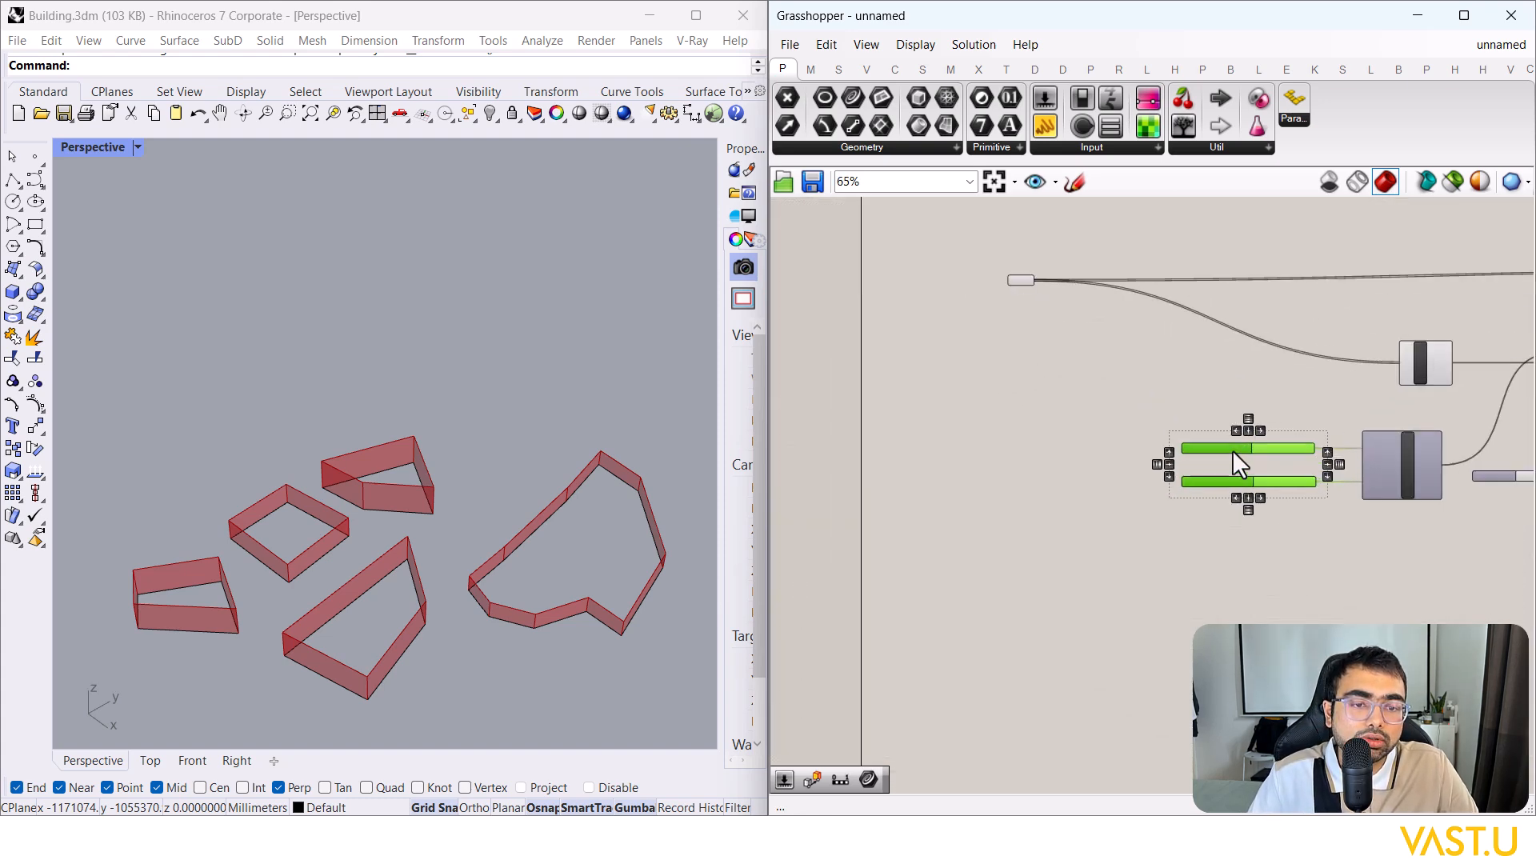
drag(1232, 449, 882, 448)
click(1021, 280)
drag(1021, 280, 842, 283)
click(904, 288)
double_click(1042, 301)
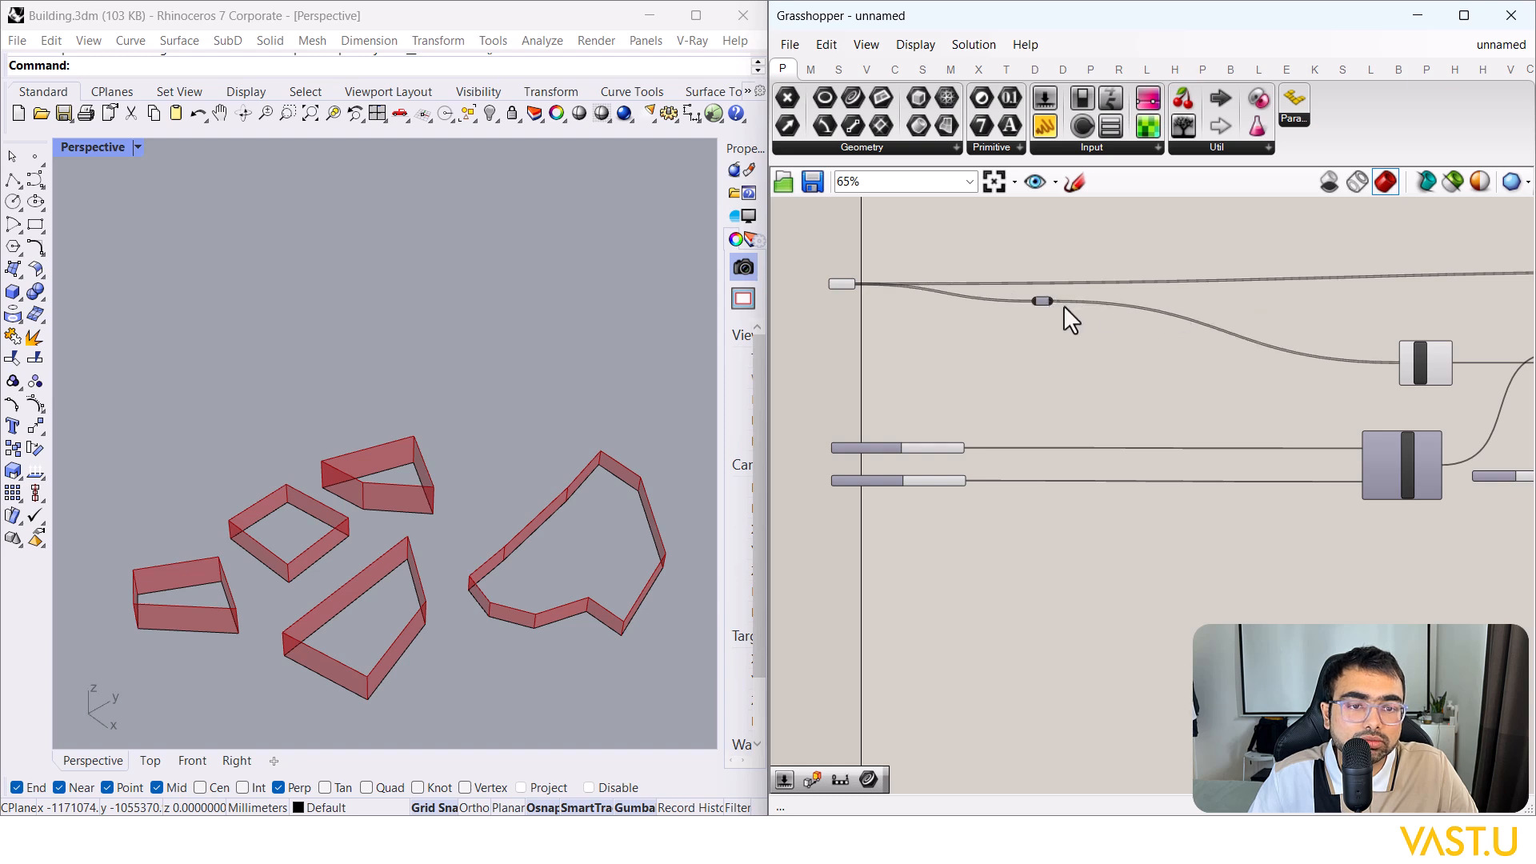
drag(1041, 301, 1289, 296)
click(1312, 277)
double_click(1312, 278)
click(1027, 390)
Step: Place the seed slider below the two podium height sliders
scroll(879, 459, up, 5)
click(881, 418)
shift+click(858, 387)
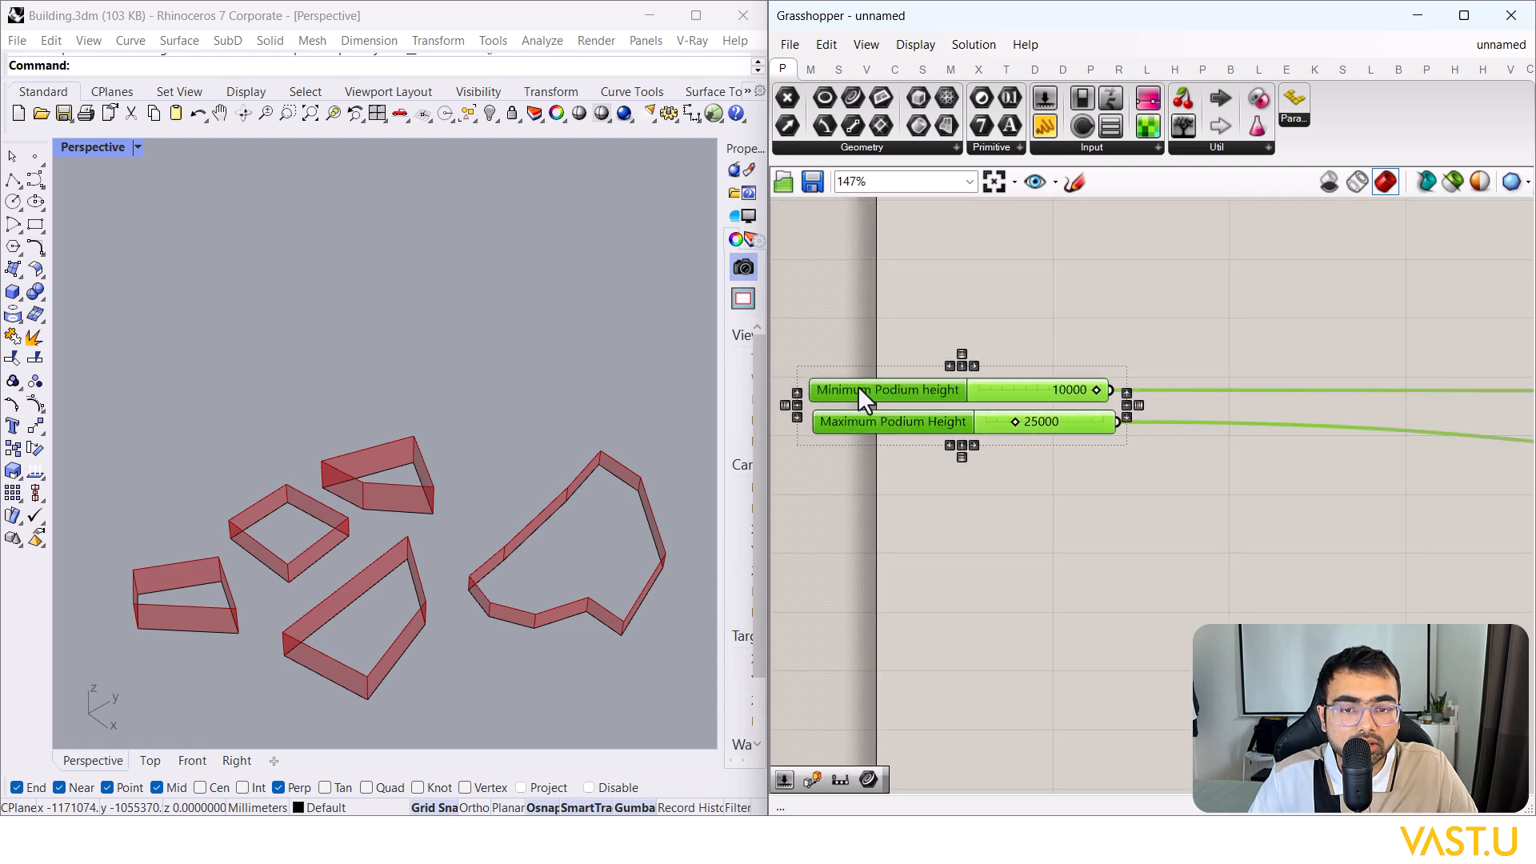
click(909, 506)
scroll(990, 503, down, 7)
scroll(1117, 506, up, 3)
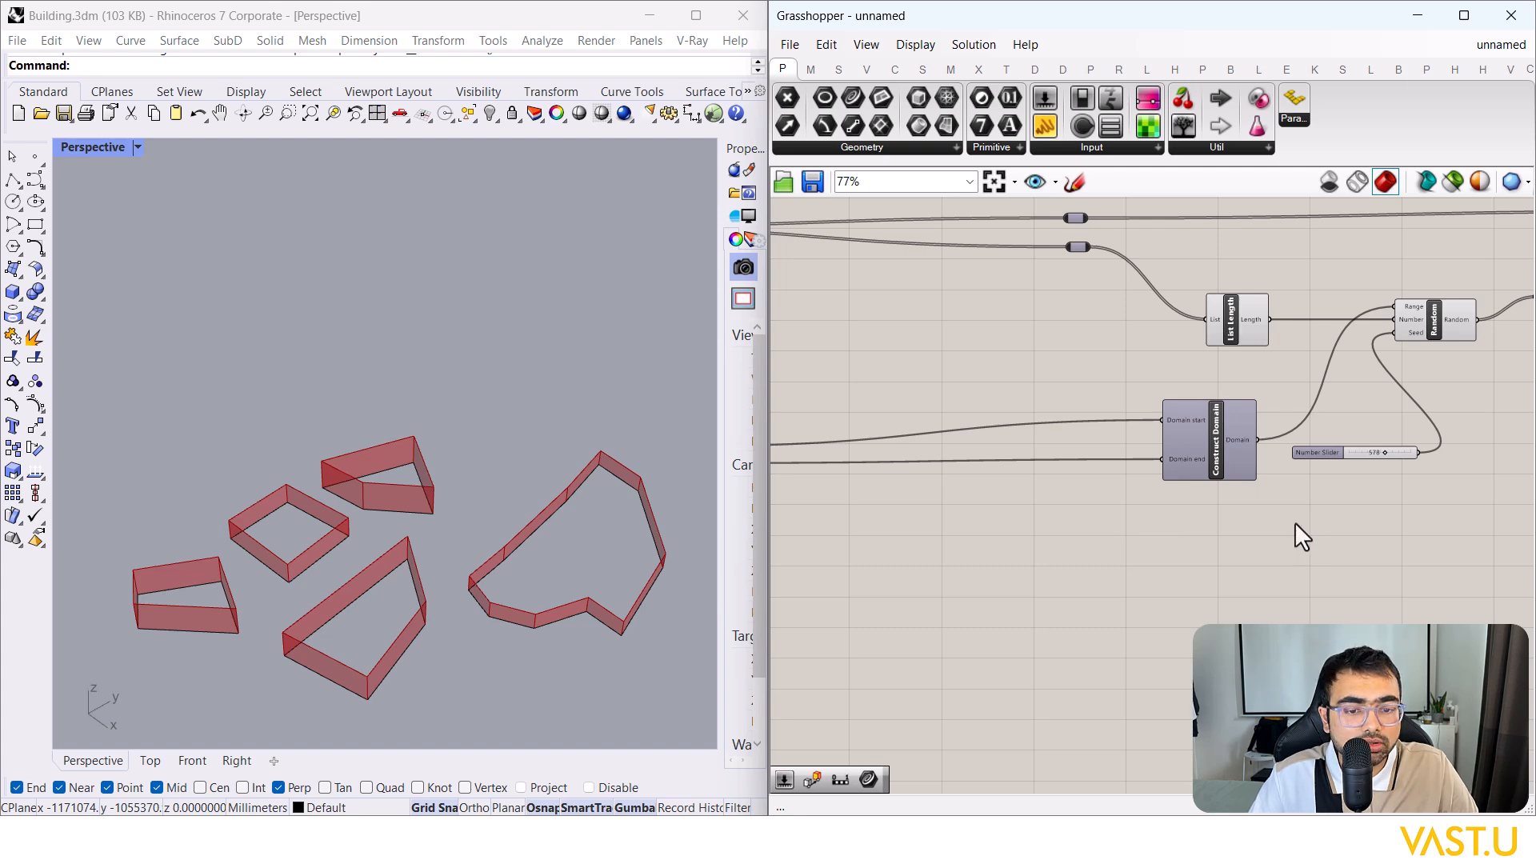
scroll(1235, 538, down, 1)
scroll(1154, 503, up, 3)
drag(1147, 483, 1098, 601)
right_drag(1314, 590, 1530, 524)
drag(1330, 529, 980, 528)
right_drag(1392, 521, 1530, 490)
scroll(1396, 498, down, 2)
drag(1384, 501, 903, 477)
scroll(903, 477, up, 5)
Step: Rename the seed slider 'Combinations'
double_click(933, 483)
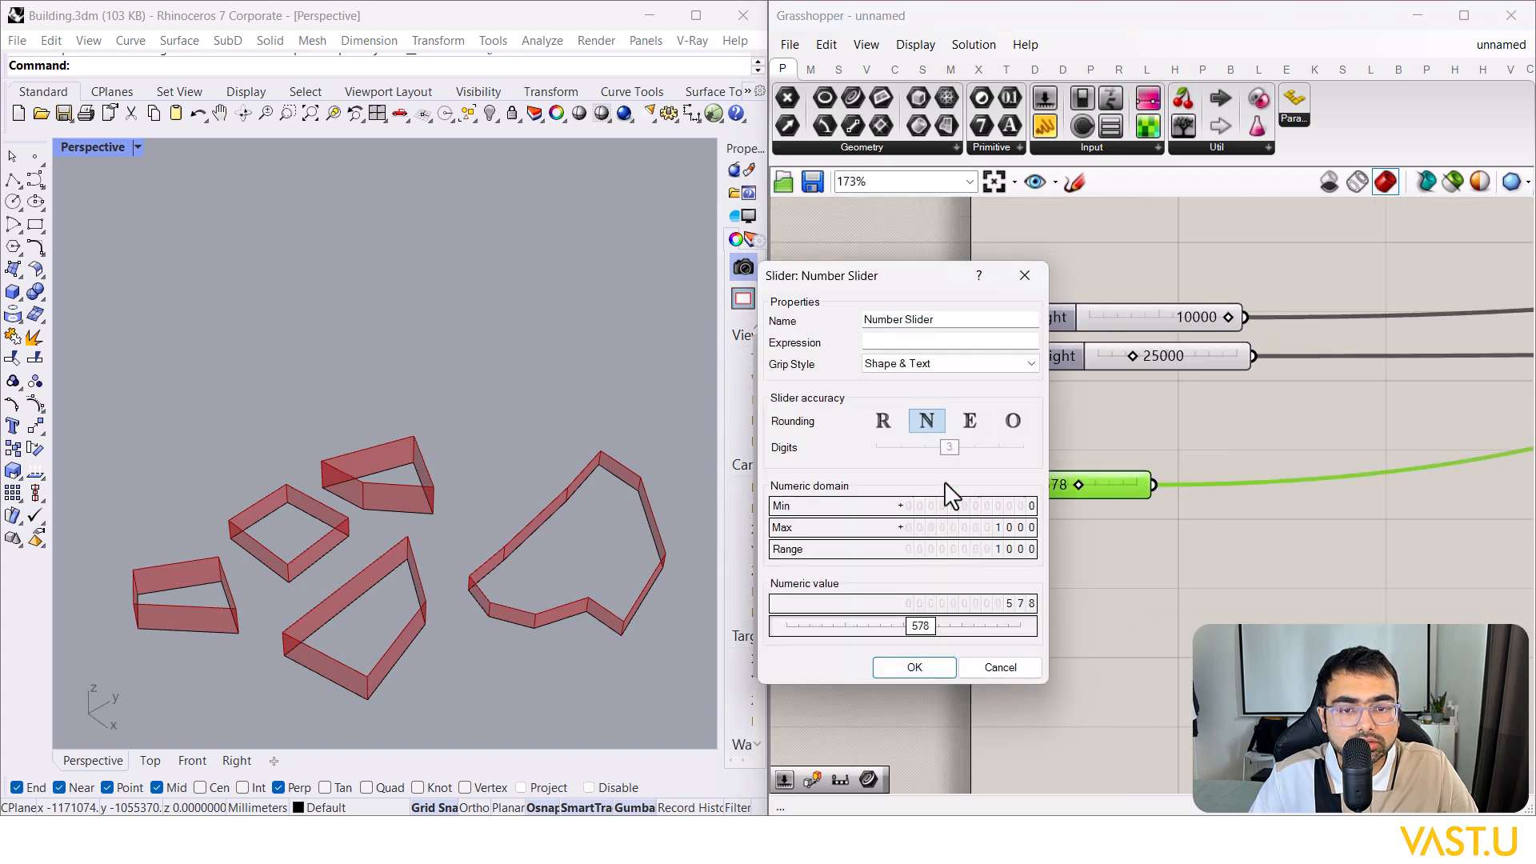
key(Escape)
double_click(957, 483)
drag(1000, 314, 867, 315)
text(Seed)
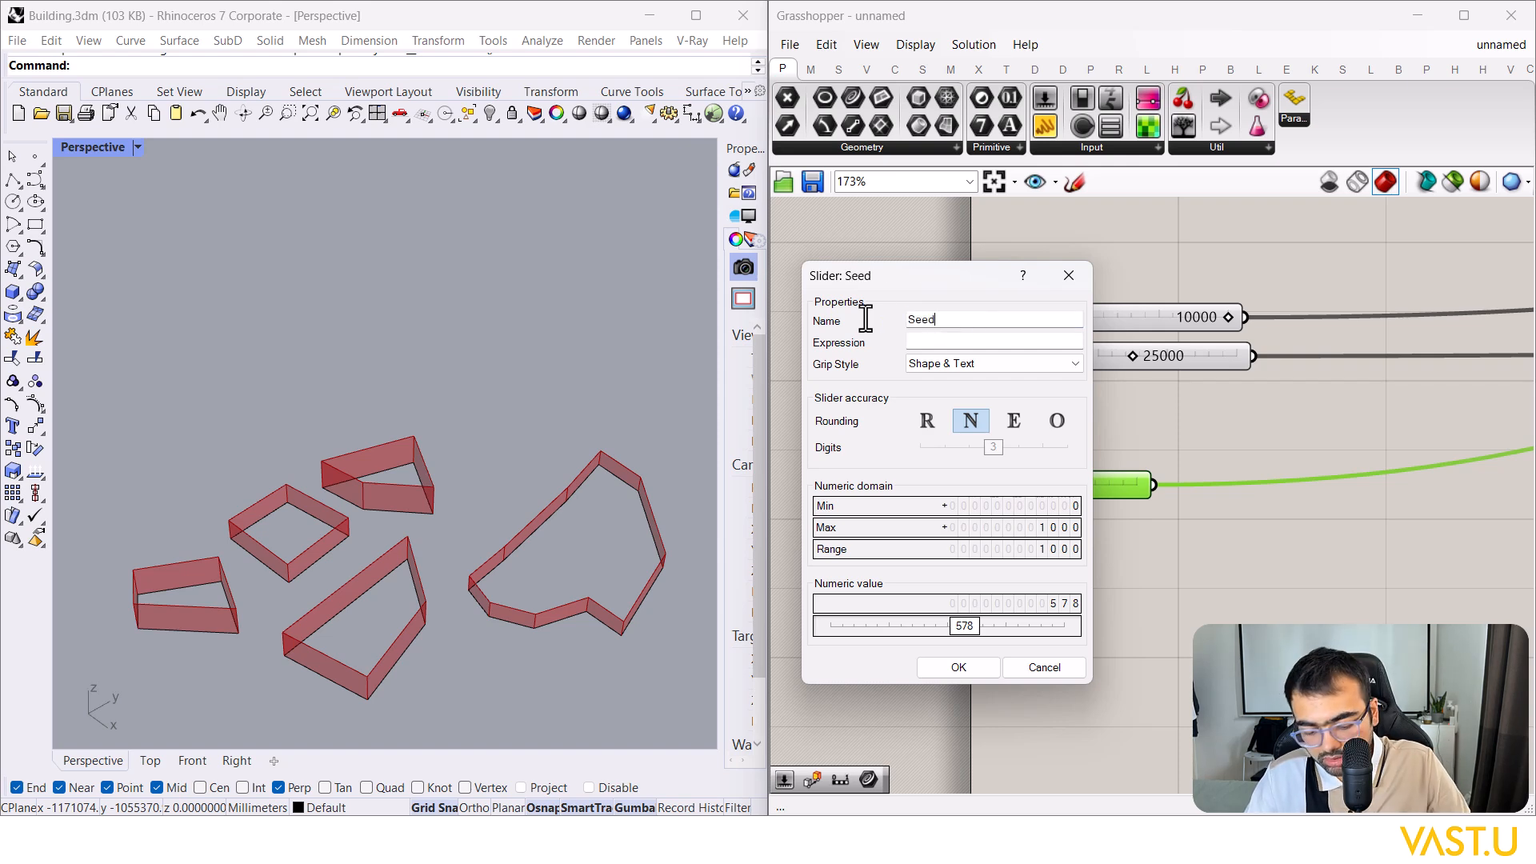
key(BackSpace)
key(BackSpace)
key(BackSpace)
key(BackSpace)
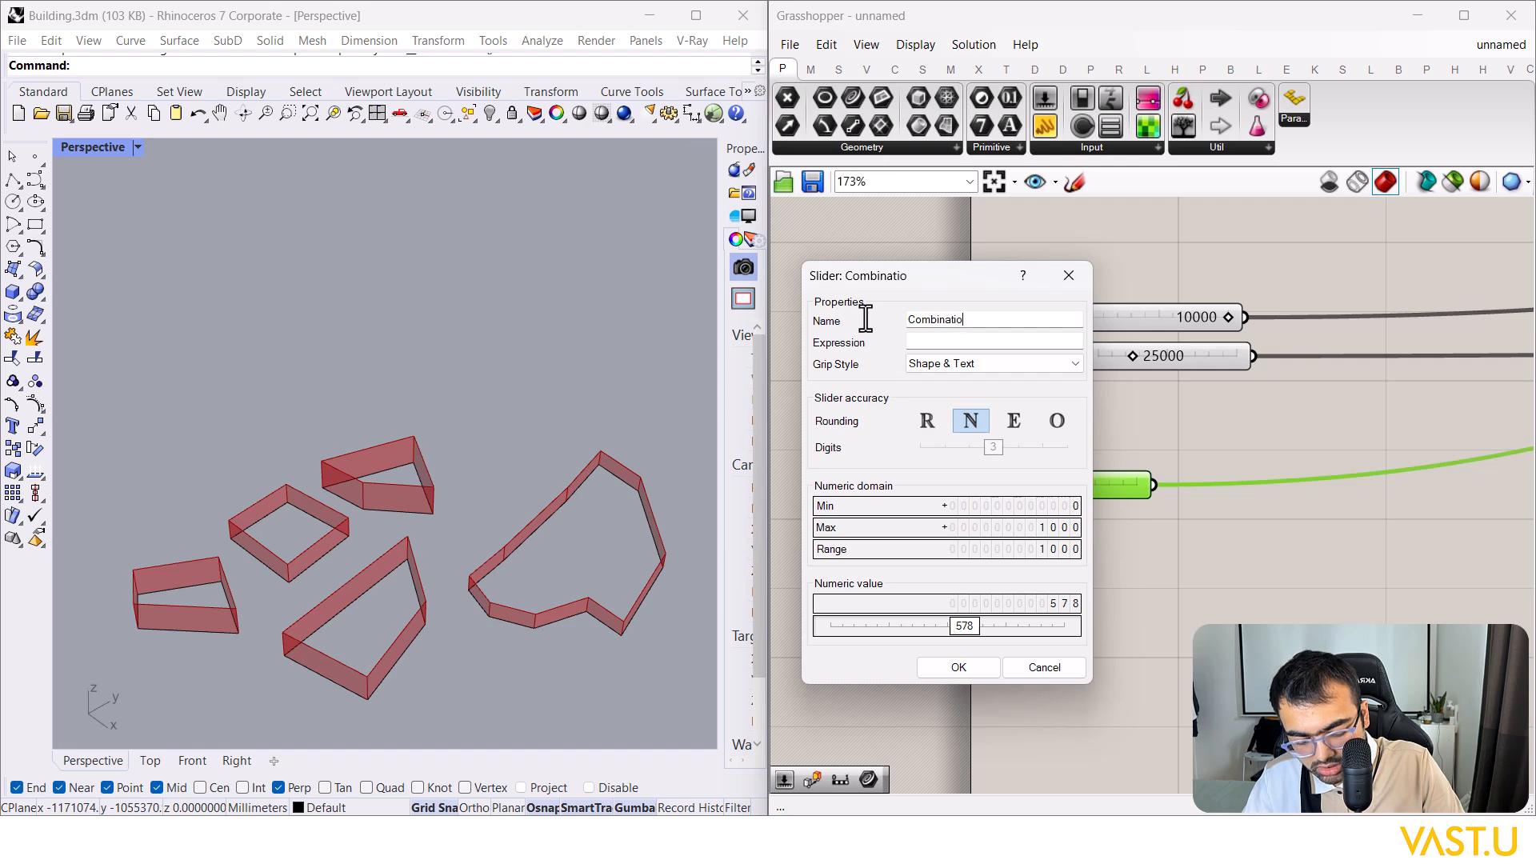
key(Escape)
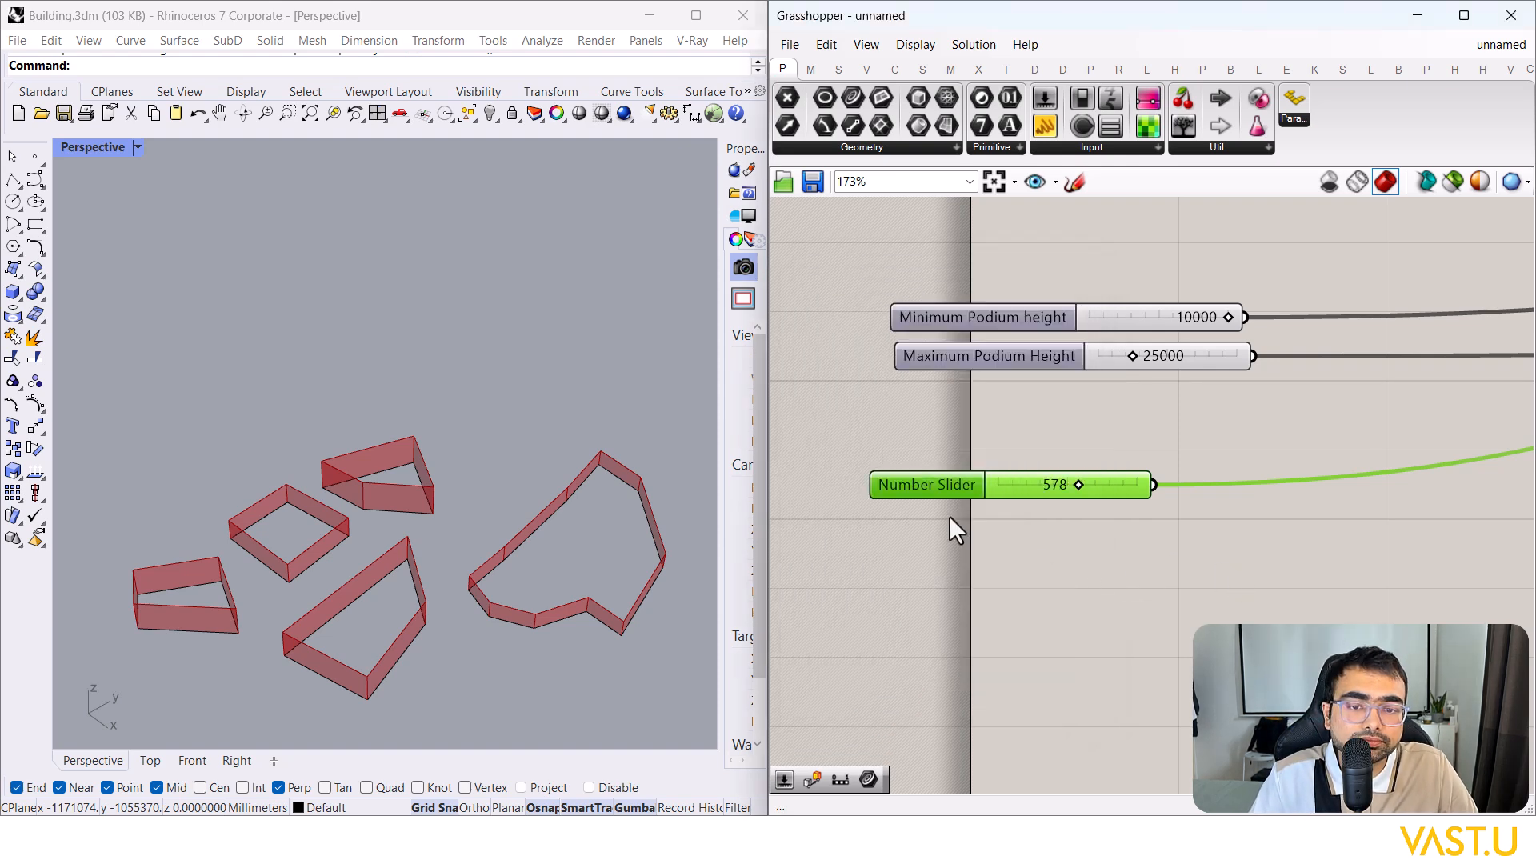
double_click(914, 482)
drag(953, 325, 826, 321)
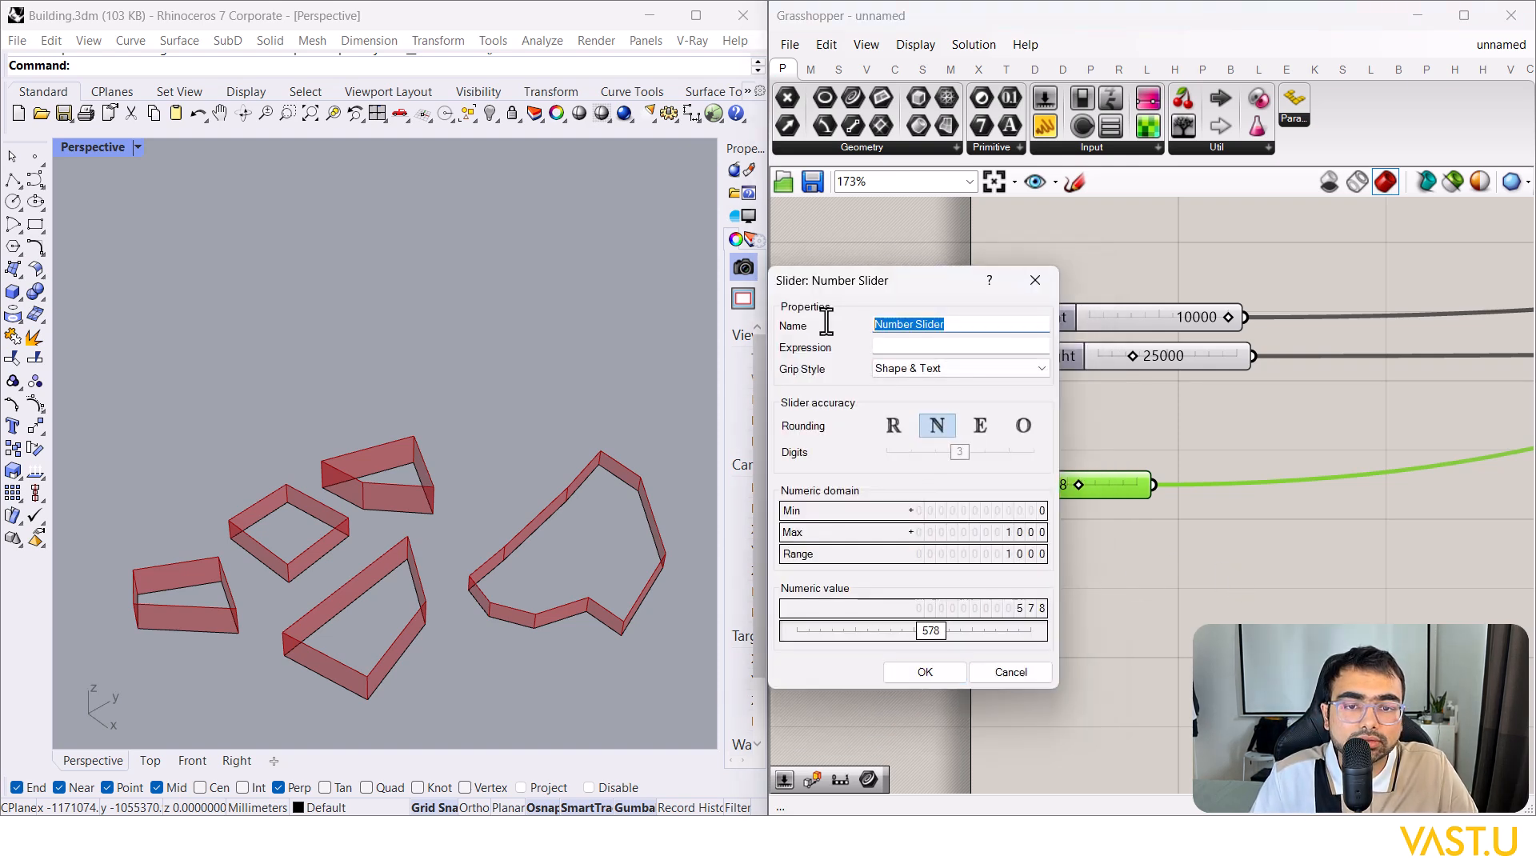
text(Combina)
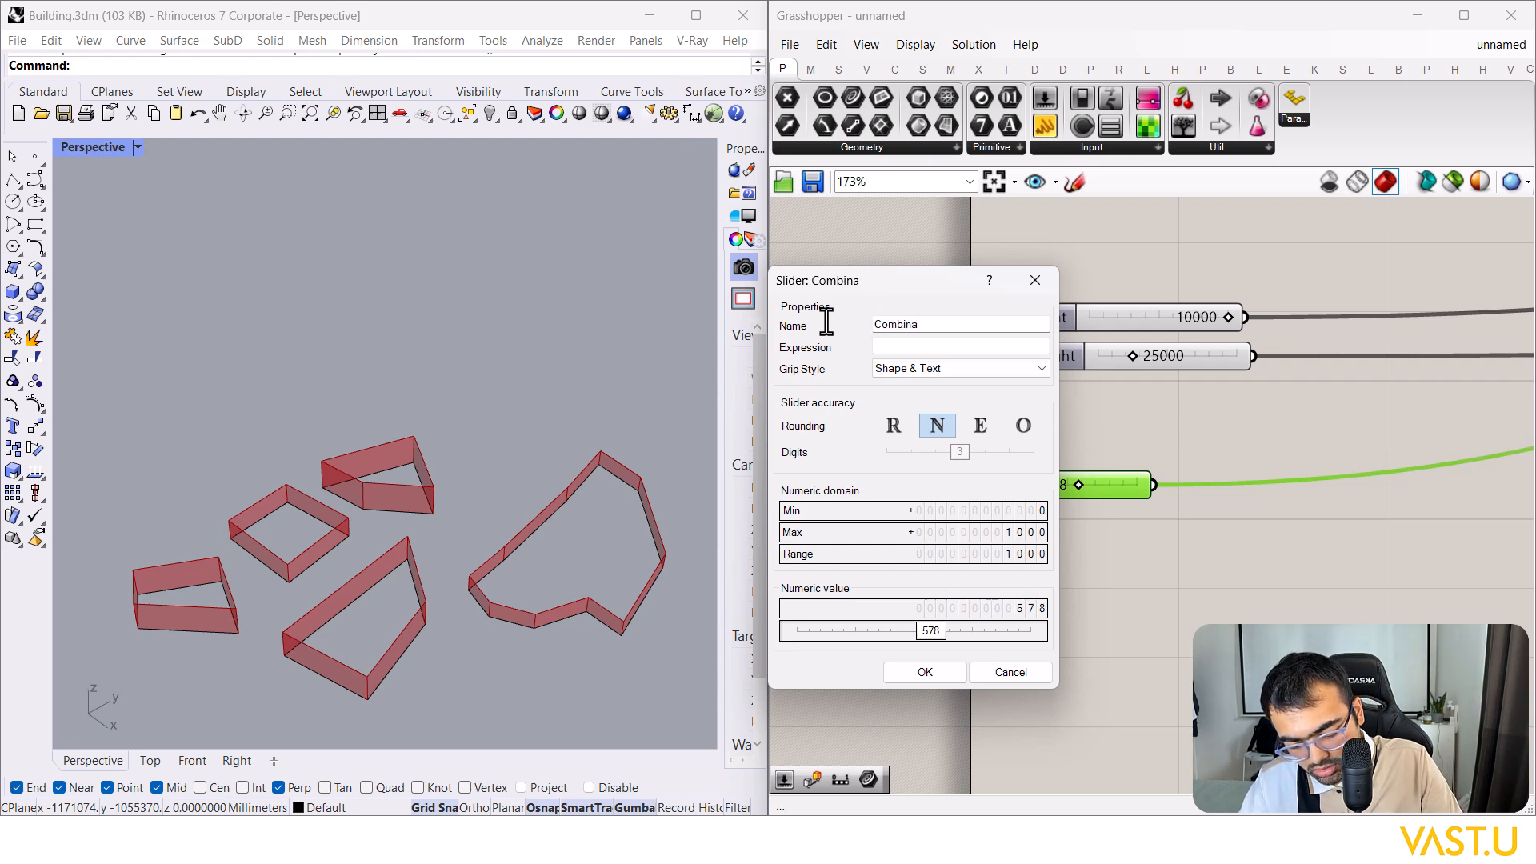
click(920, 671)
scroll(936, 483, down, 2)
click(936, 483)
scroll(308, 445, down, 2)
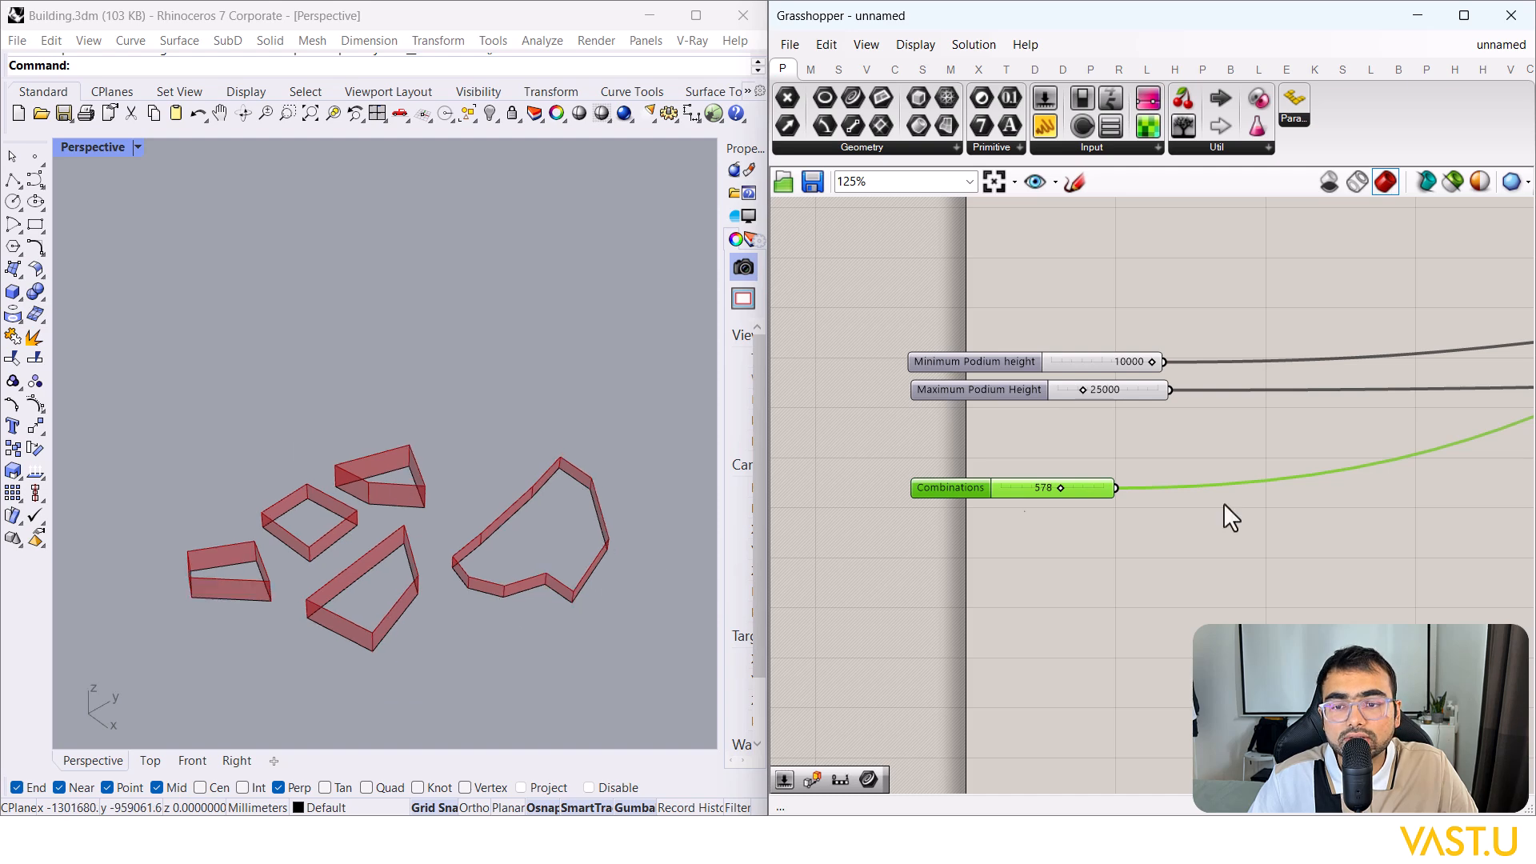
scroll(1016, 502, down, 5)
scroll(1144, 352, up, 5)
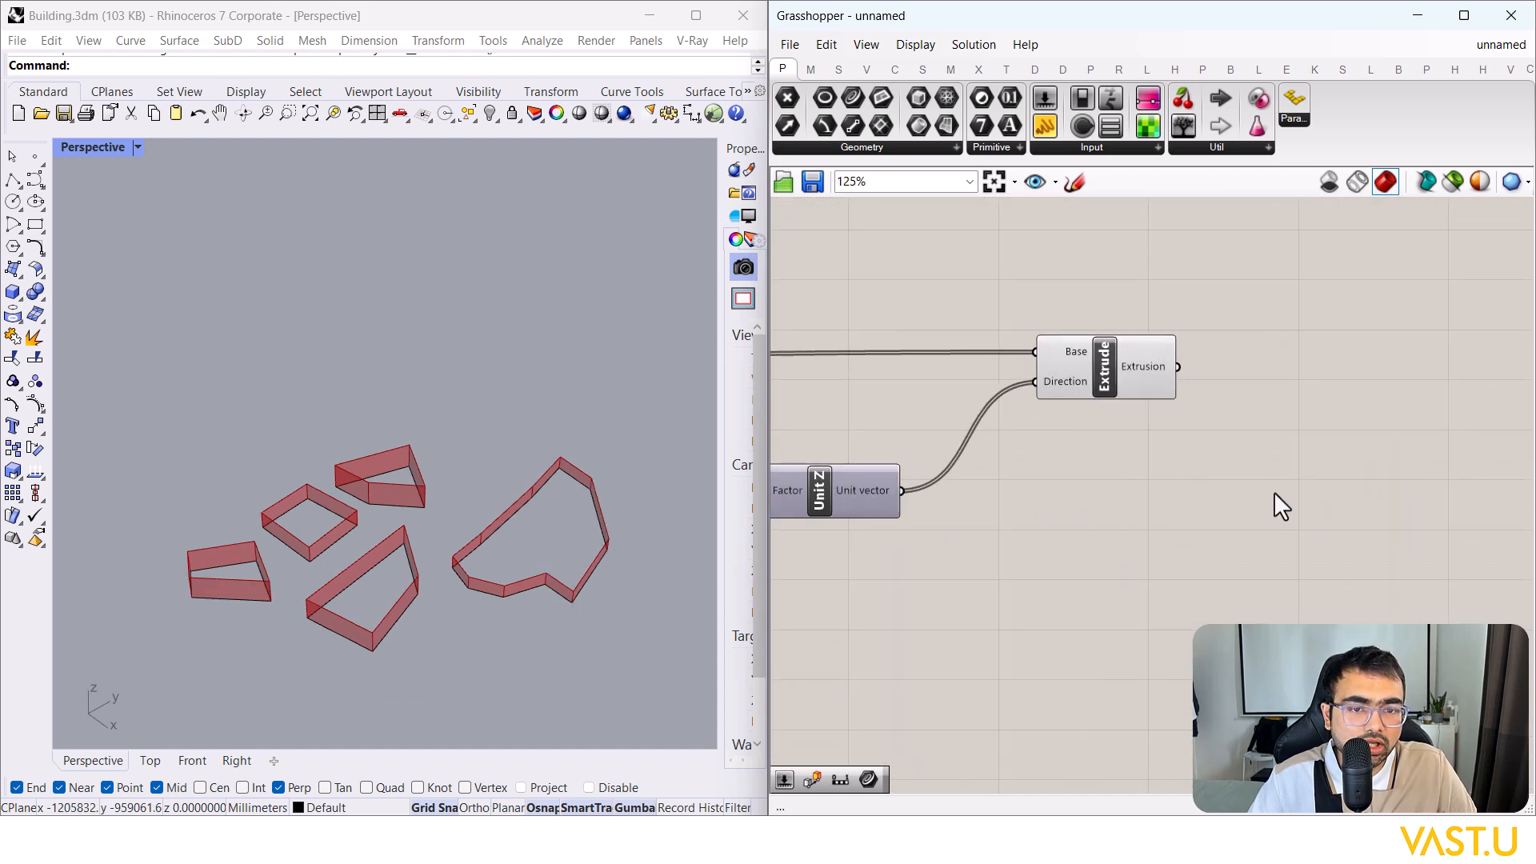
double_click(1274, 491)
text(ca)
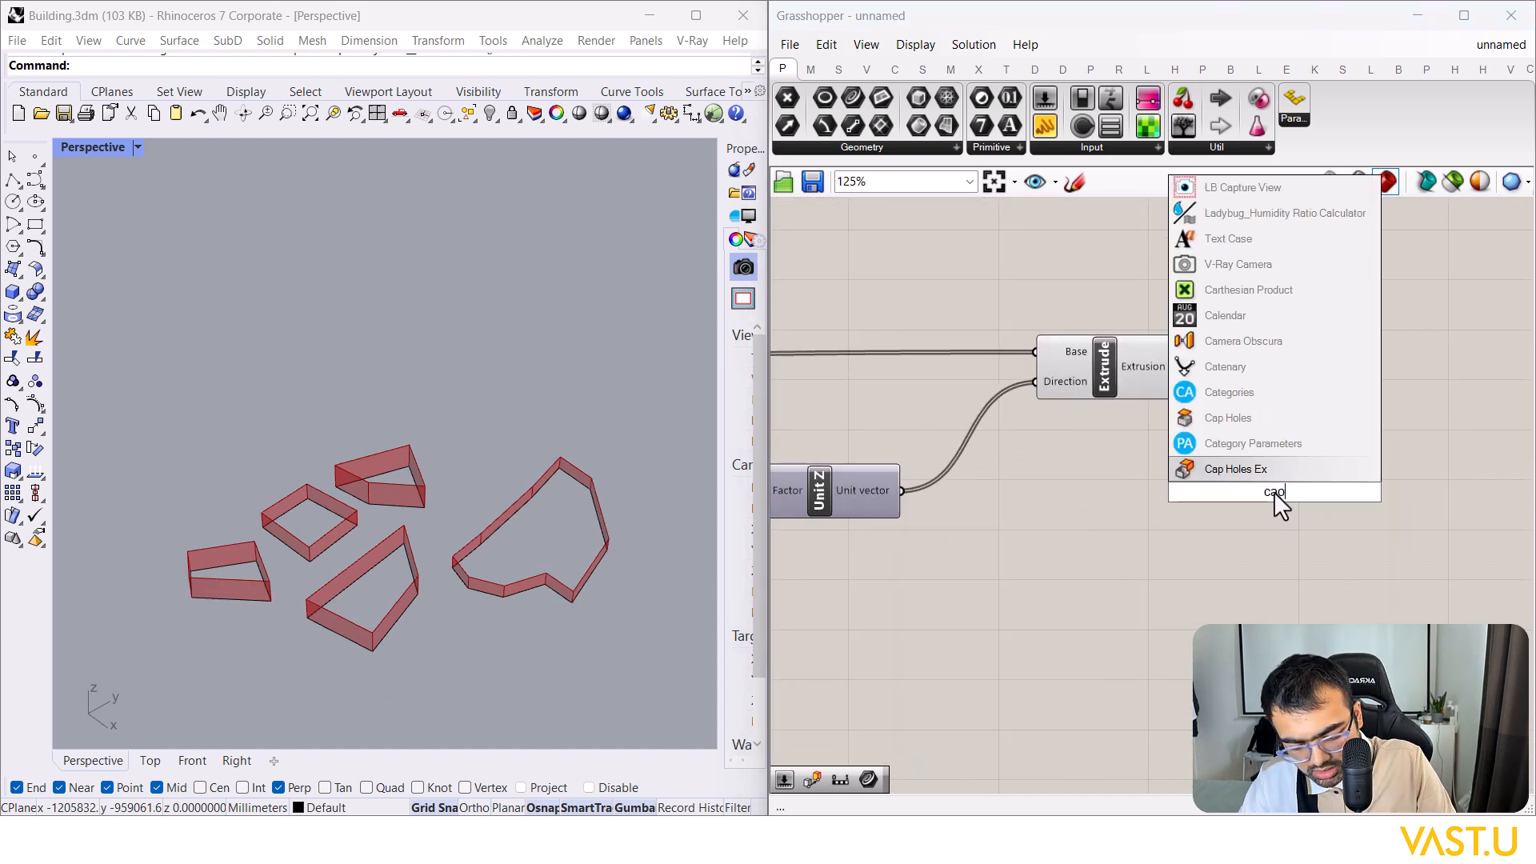
text(p)
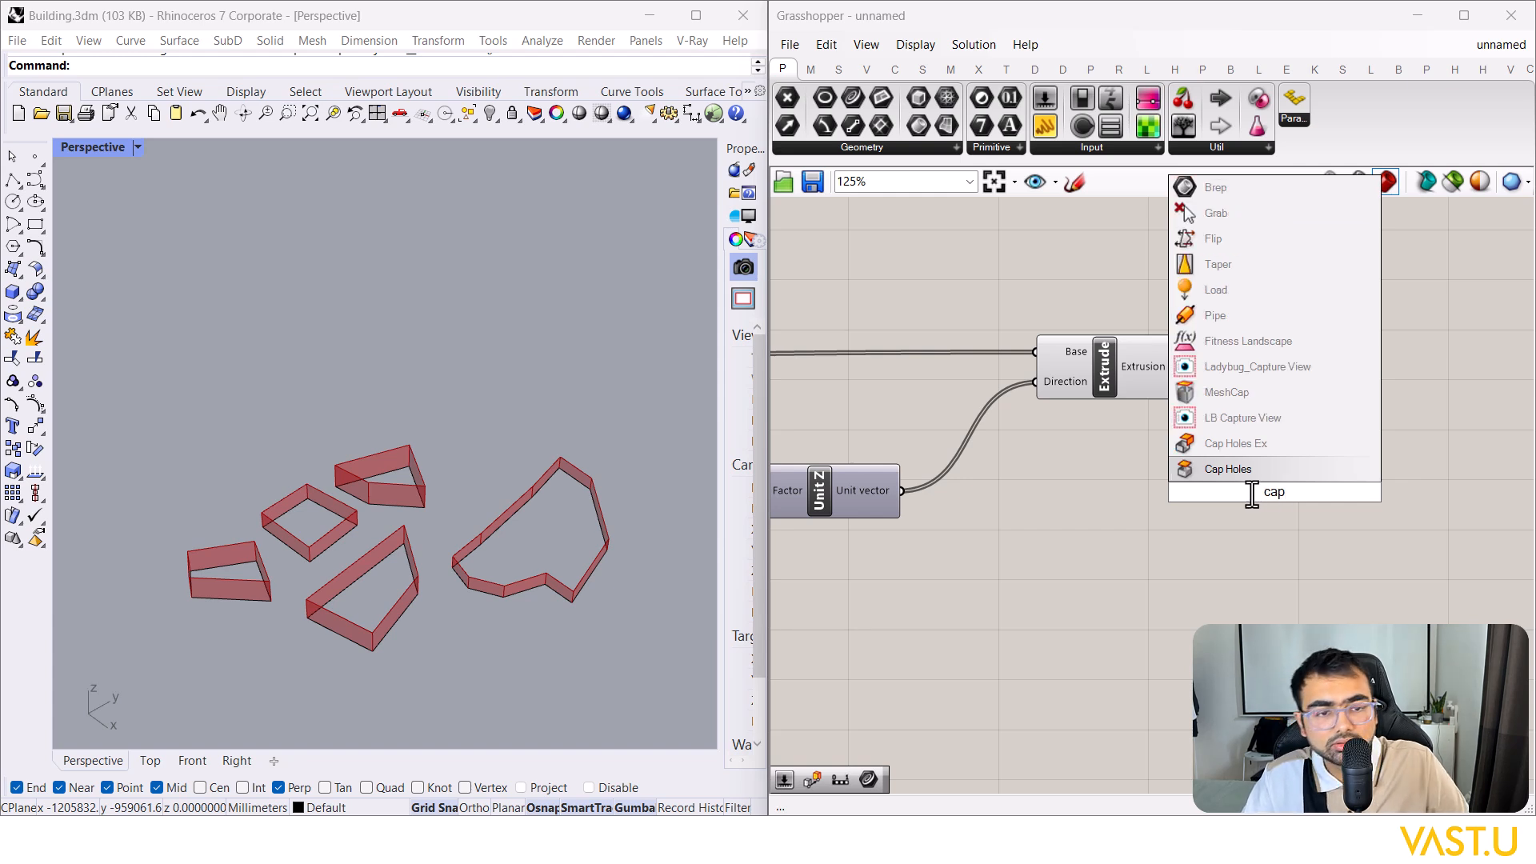
key(Return)
right_drag(334, 501, 373, 536)
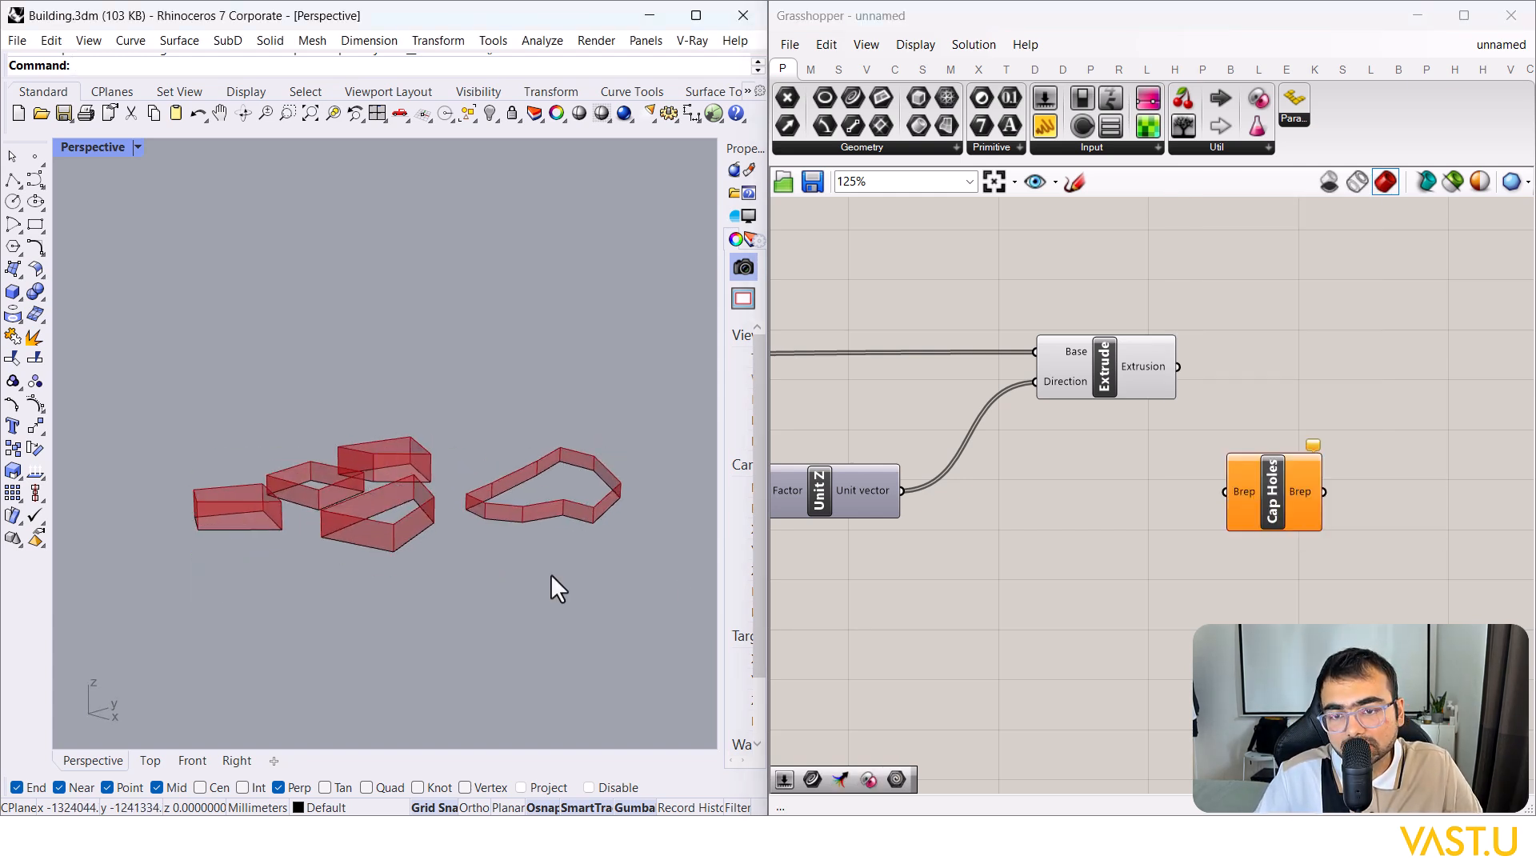
scroll(388, 528, up, 5)
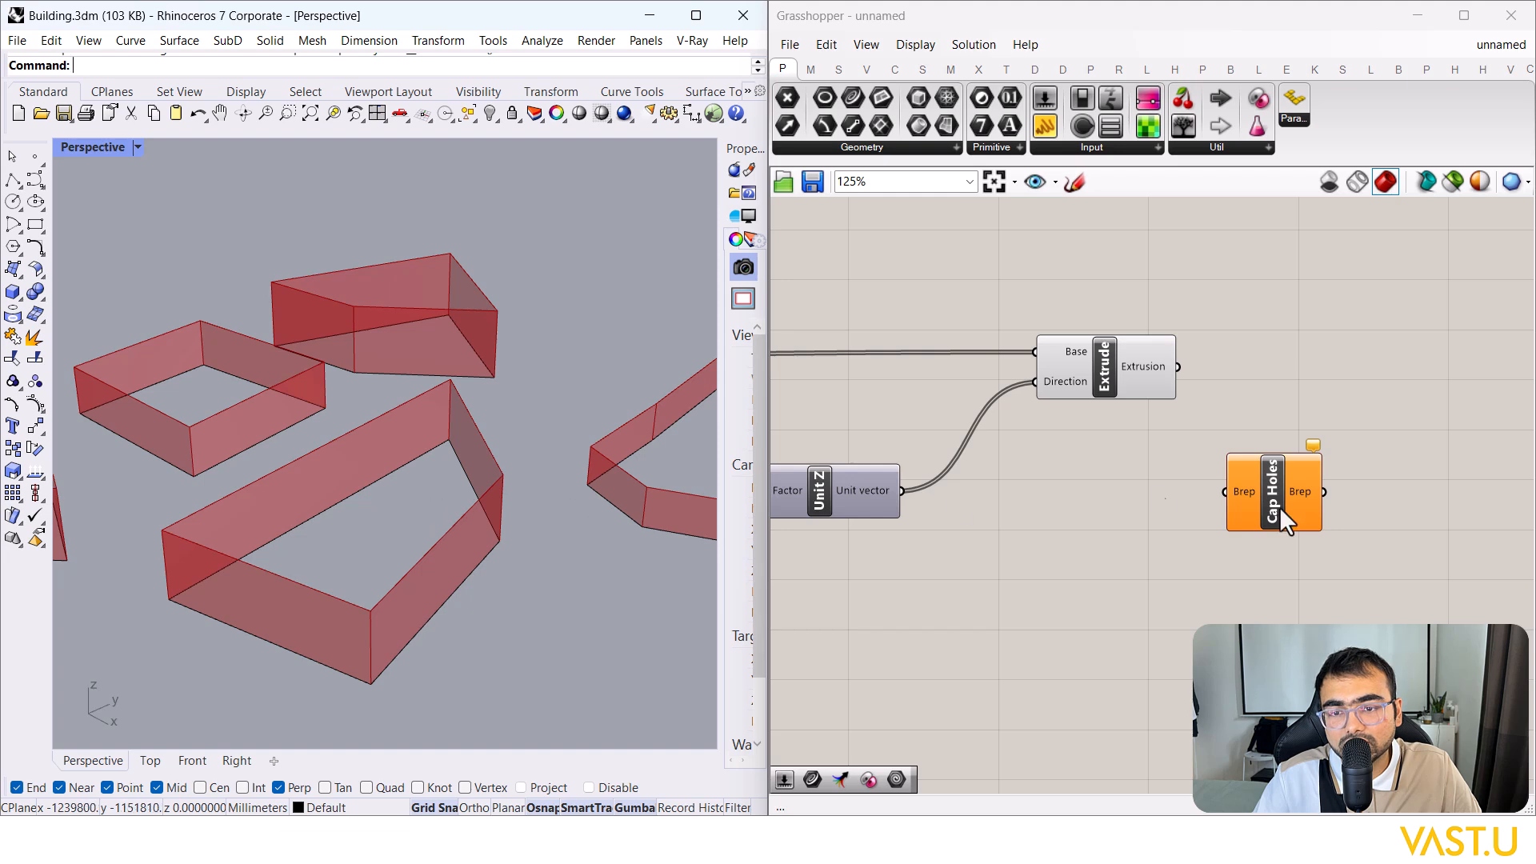
drag(1296, 448, 1322, 377)
drag(1254, 427, 1254, 423)
drag(1306, 442, 1331, 386)
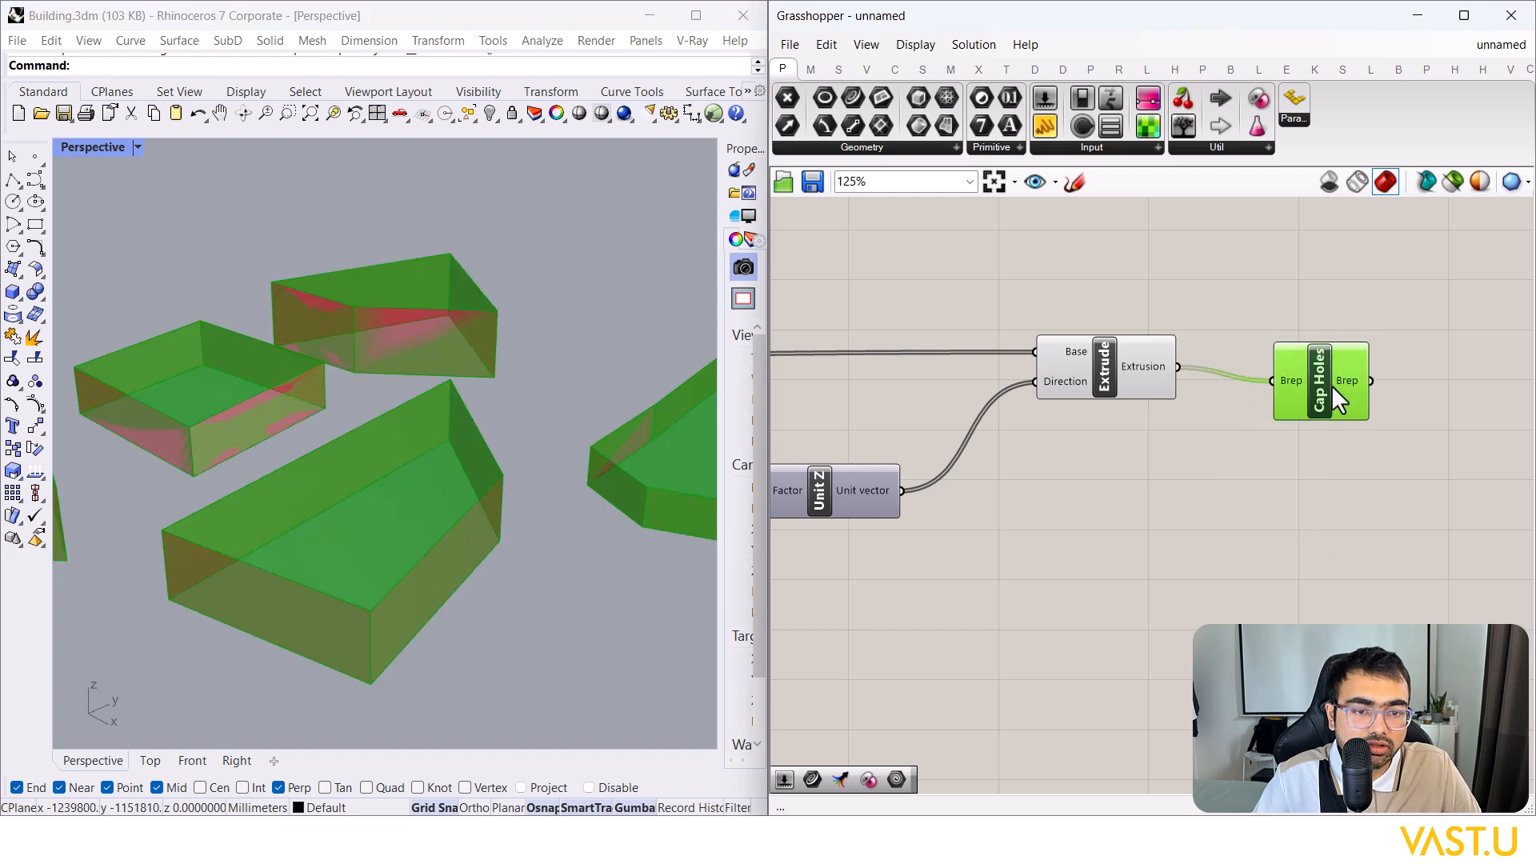
drag(1161, 528, 956, 238)
right_click(1054, 458)
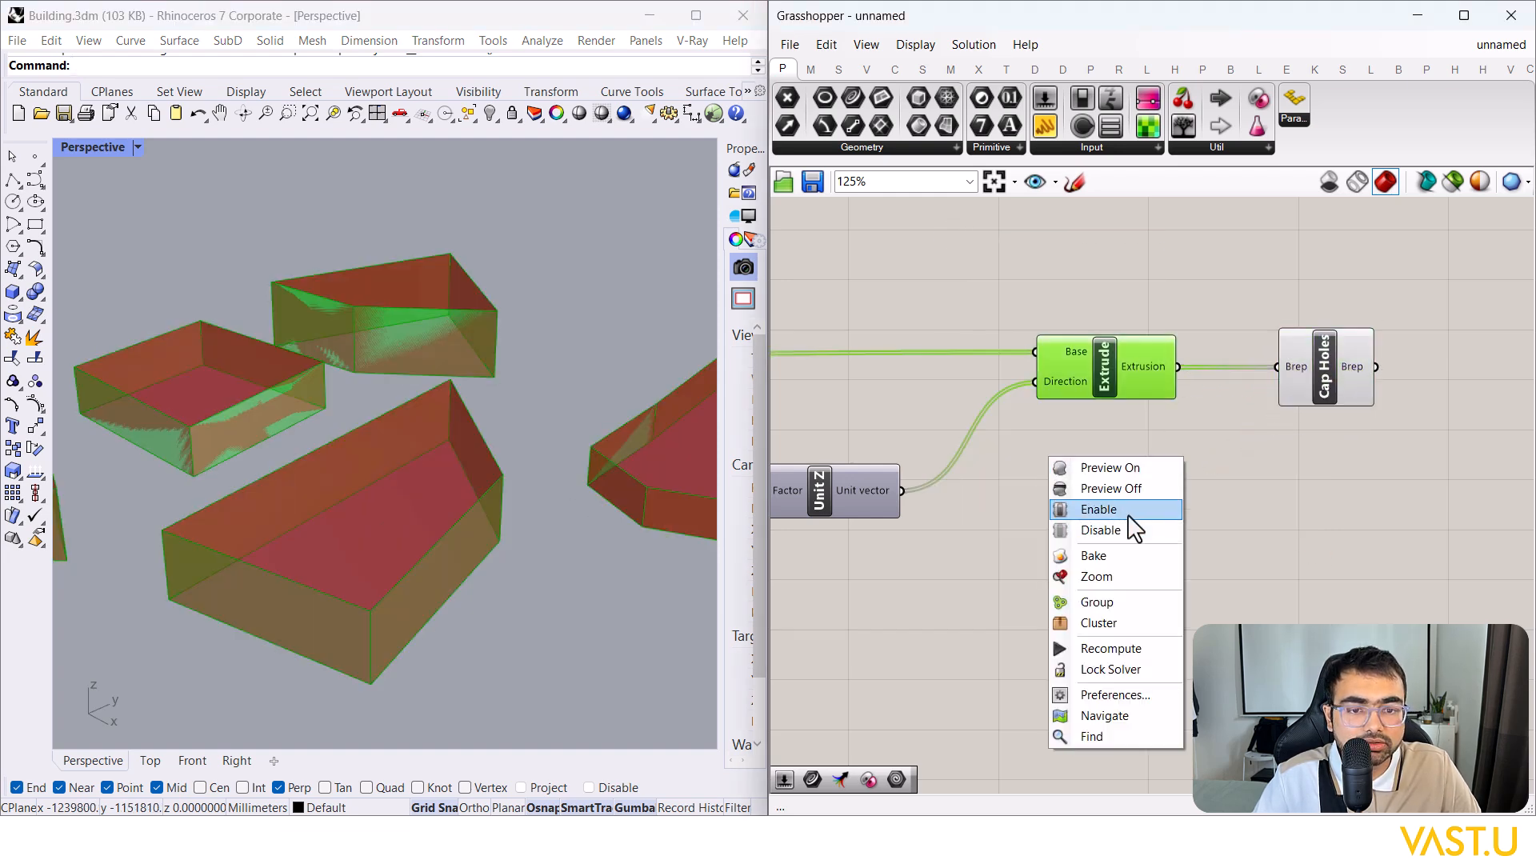
click(1090, 490)
scroll(439, 512, down, 5)
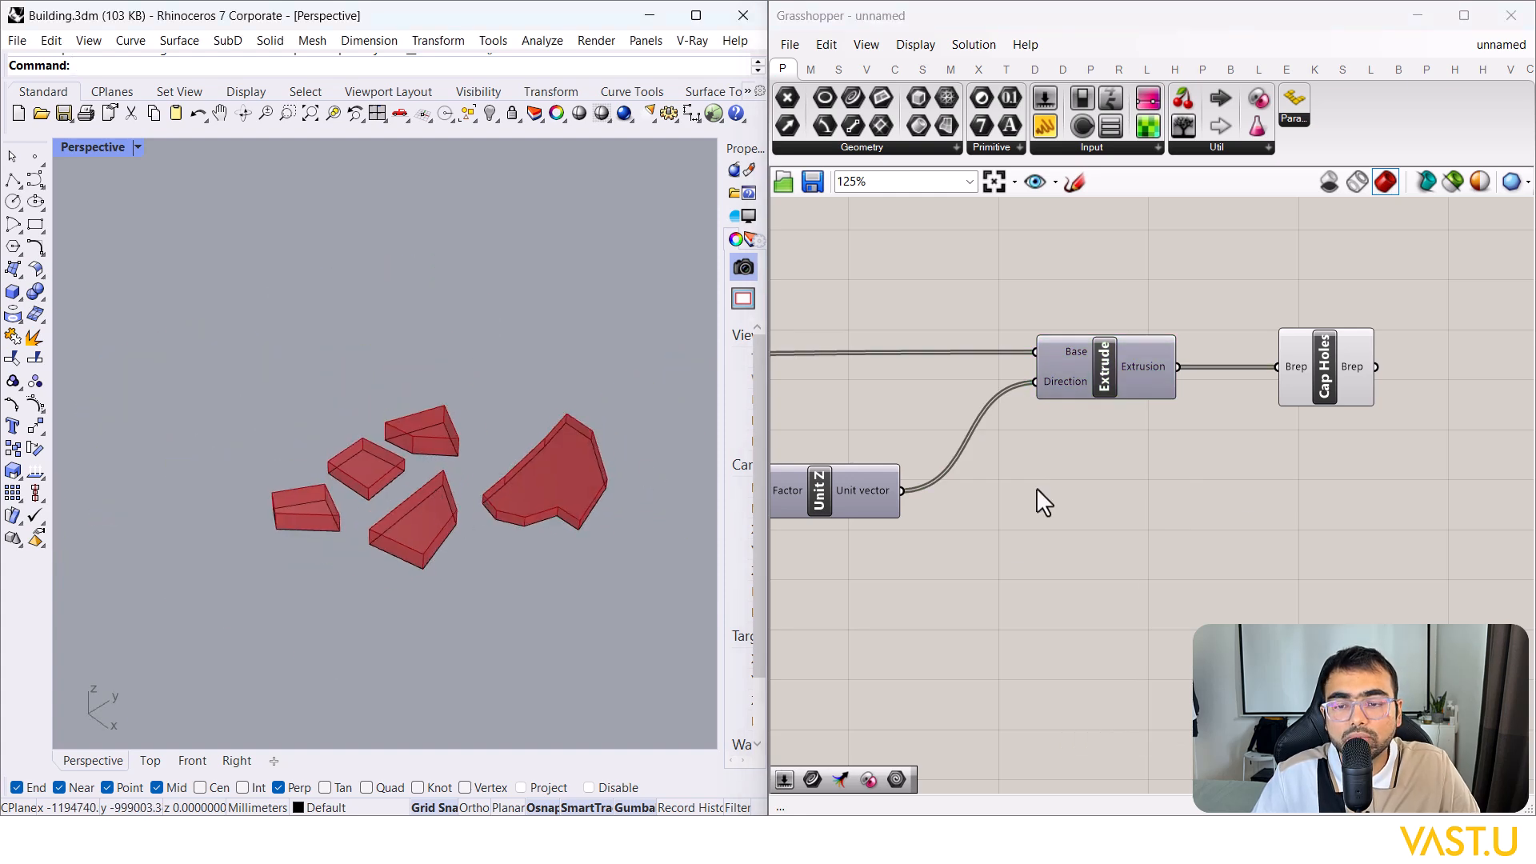
scroll(1324, 416, down, 3)
drag(1327, 418, 1452, 401)
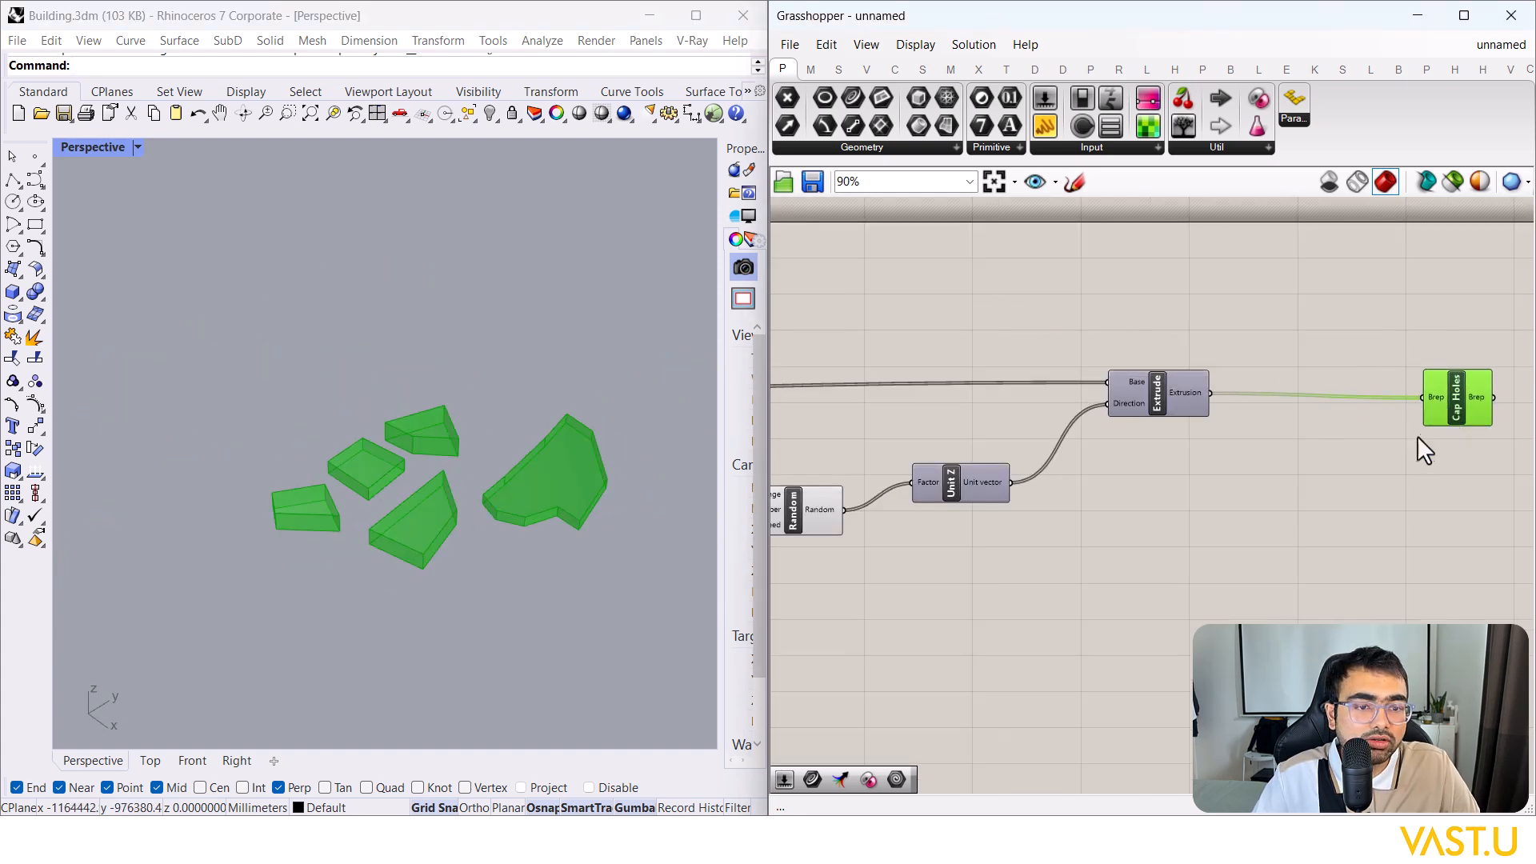
click(1420, 436)
scroll(1425, 464, down, 5)
right_drag(894, 515, 1331, 435)
scroll(1180, 481, up, 5)
scroll(1184, 483, up, 3)
drag(1100, 510, 1063, 384)
drag(1049, 581, 1035, 445)
click(1040, 517)
scroll(973, 499, down, 7)
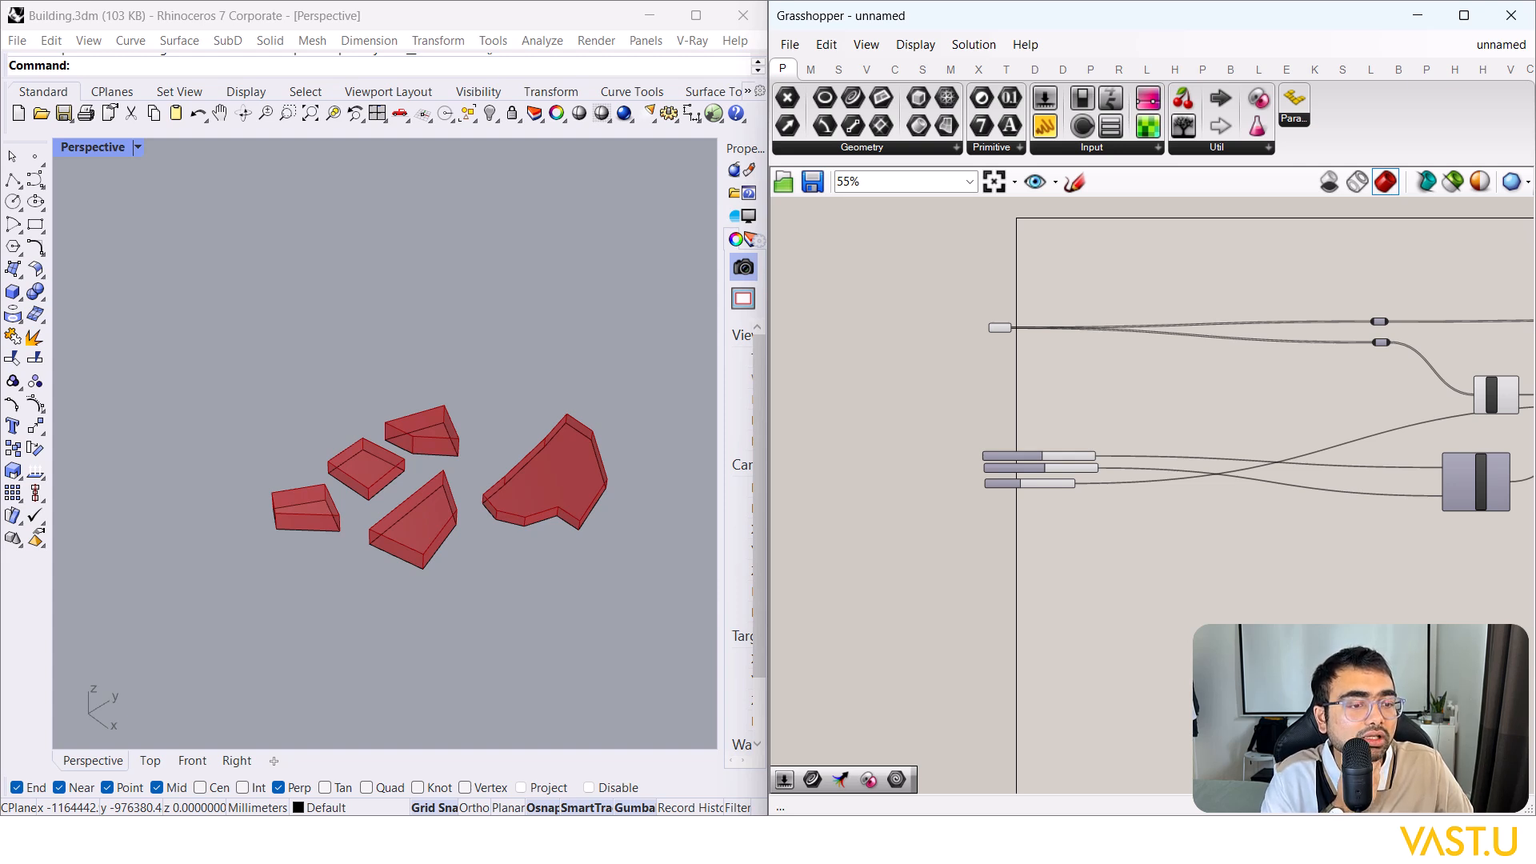
scroll(306, 492, up, 1)
scroll(523, 478, down, 3)
scroll(516, 501, up, 5)
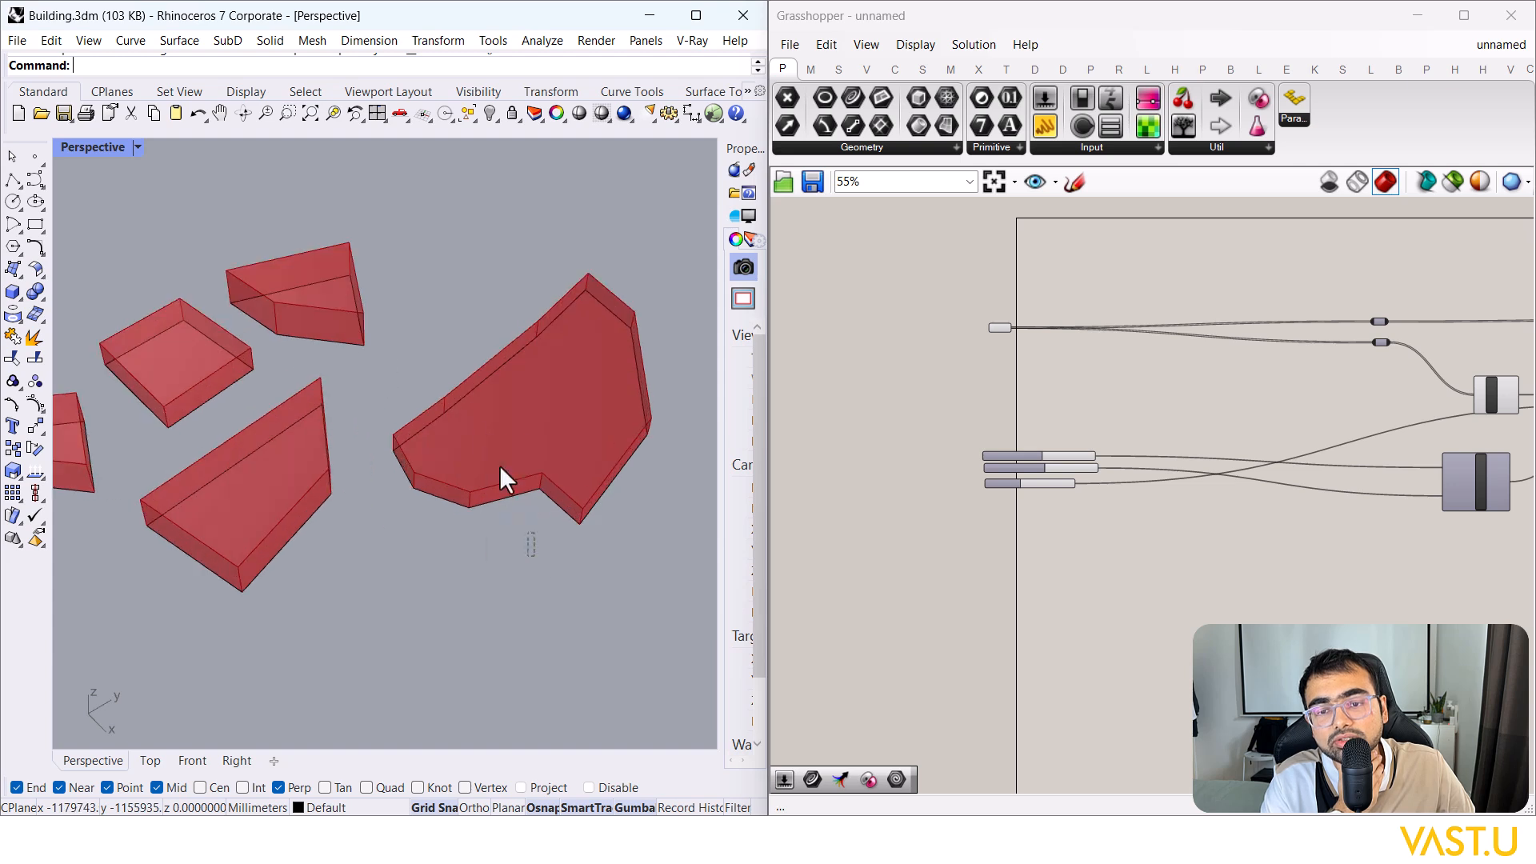
click(478, 425)
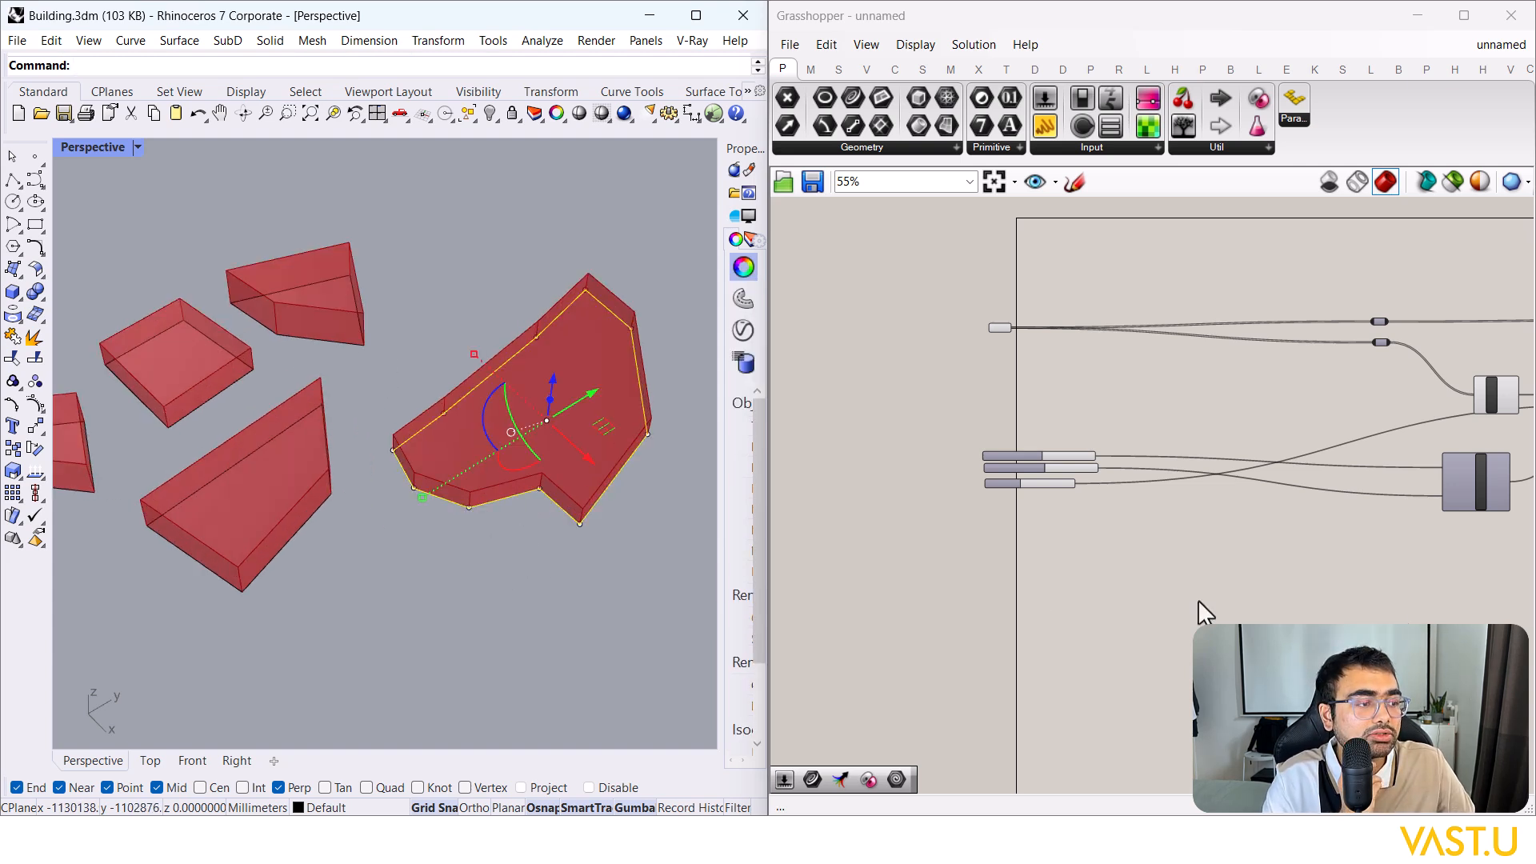
scroll(336, 520, down, 4)
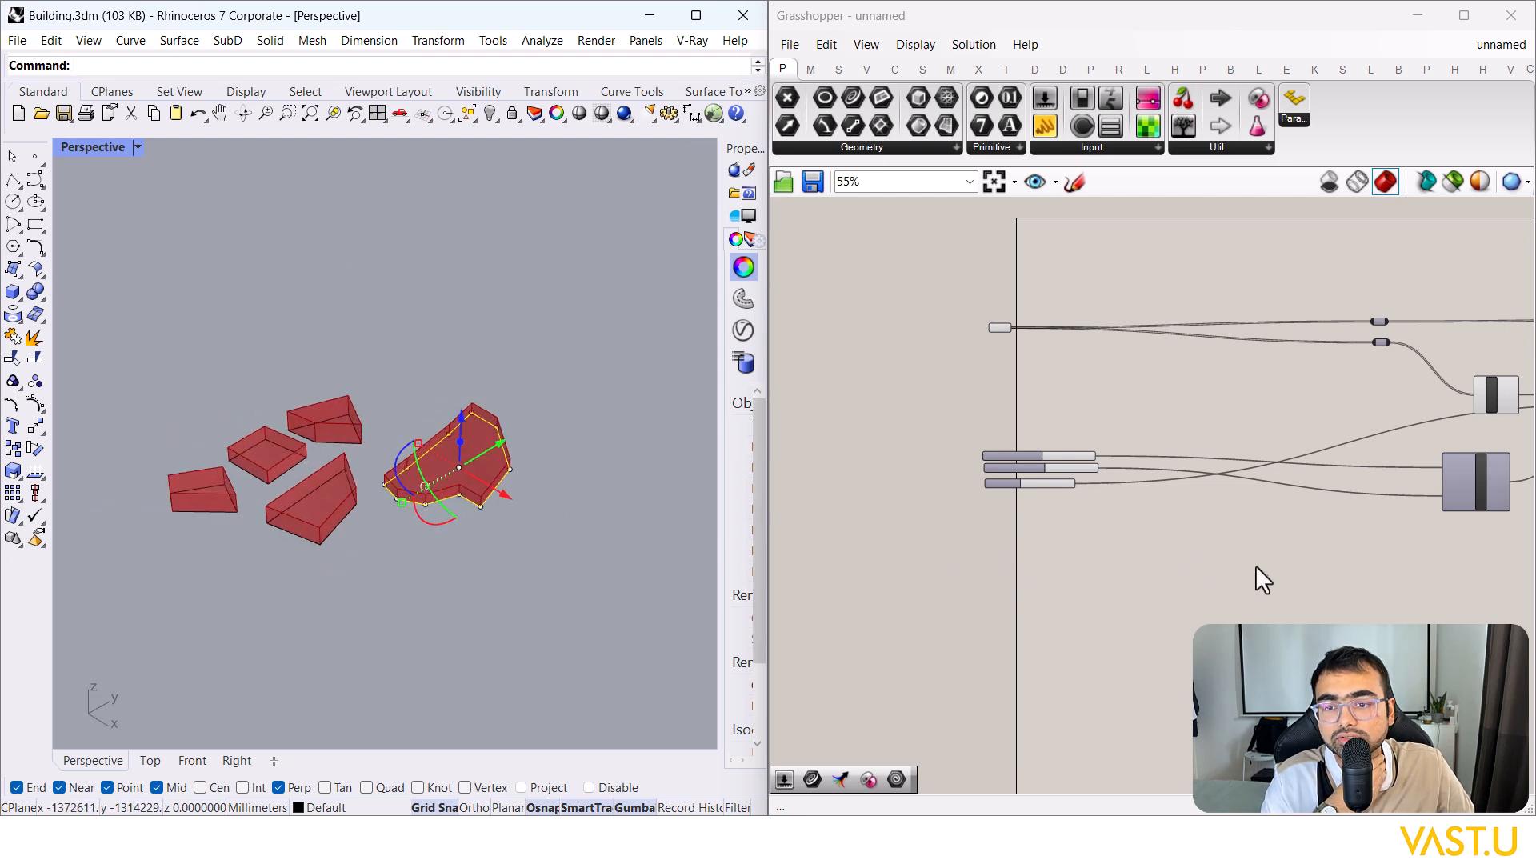
right_drag(1258, 568, 1193, 570)
scroll(1062, 517, up, 3)
scroll(1062, 515, down, 3)
scroll(1076, 448, up, 3)
scroll(1088, 416, down, 3)
scroll(1064, 460, down, 2)
Step: Add a Scale component to the right of the definition
scroll(1214, 353, up, 4)
double_click(1217, 336)
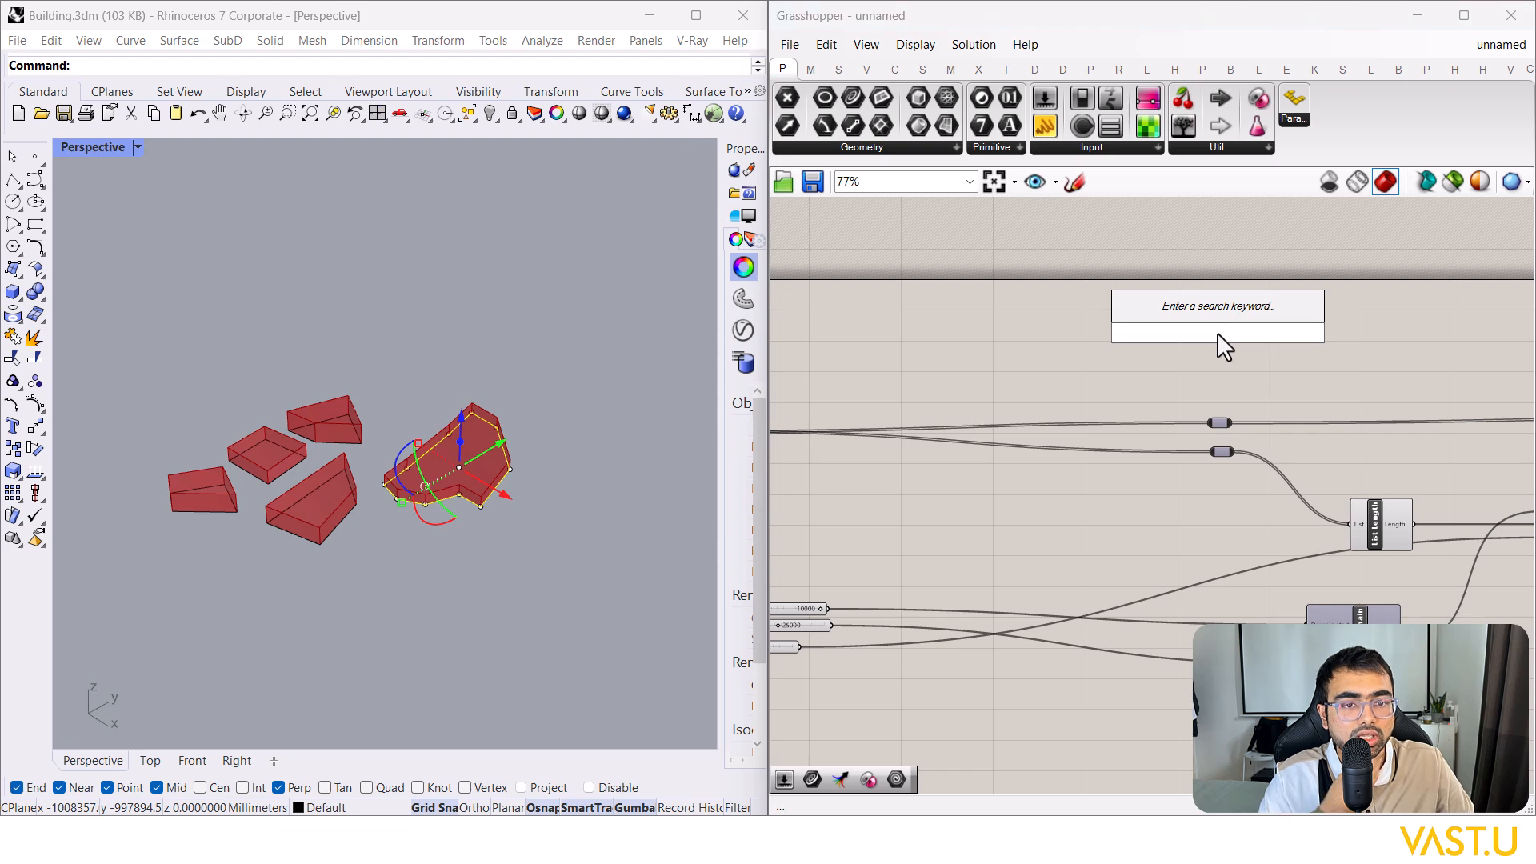
text(scale)
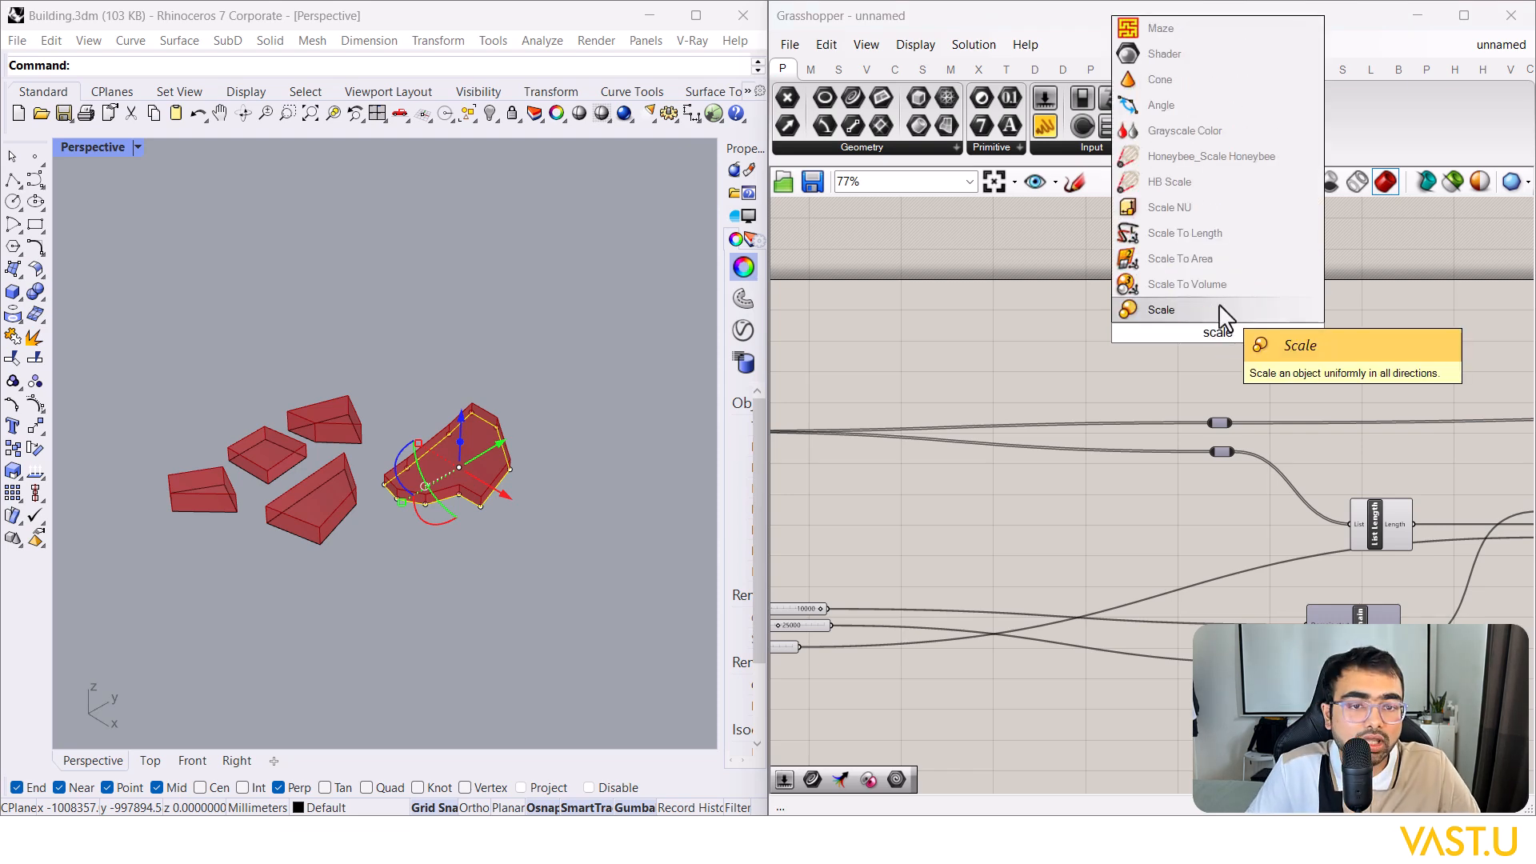
click(1220, 310)
drag(1223, 335, 1400, 339)
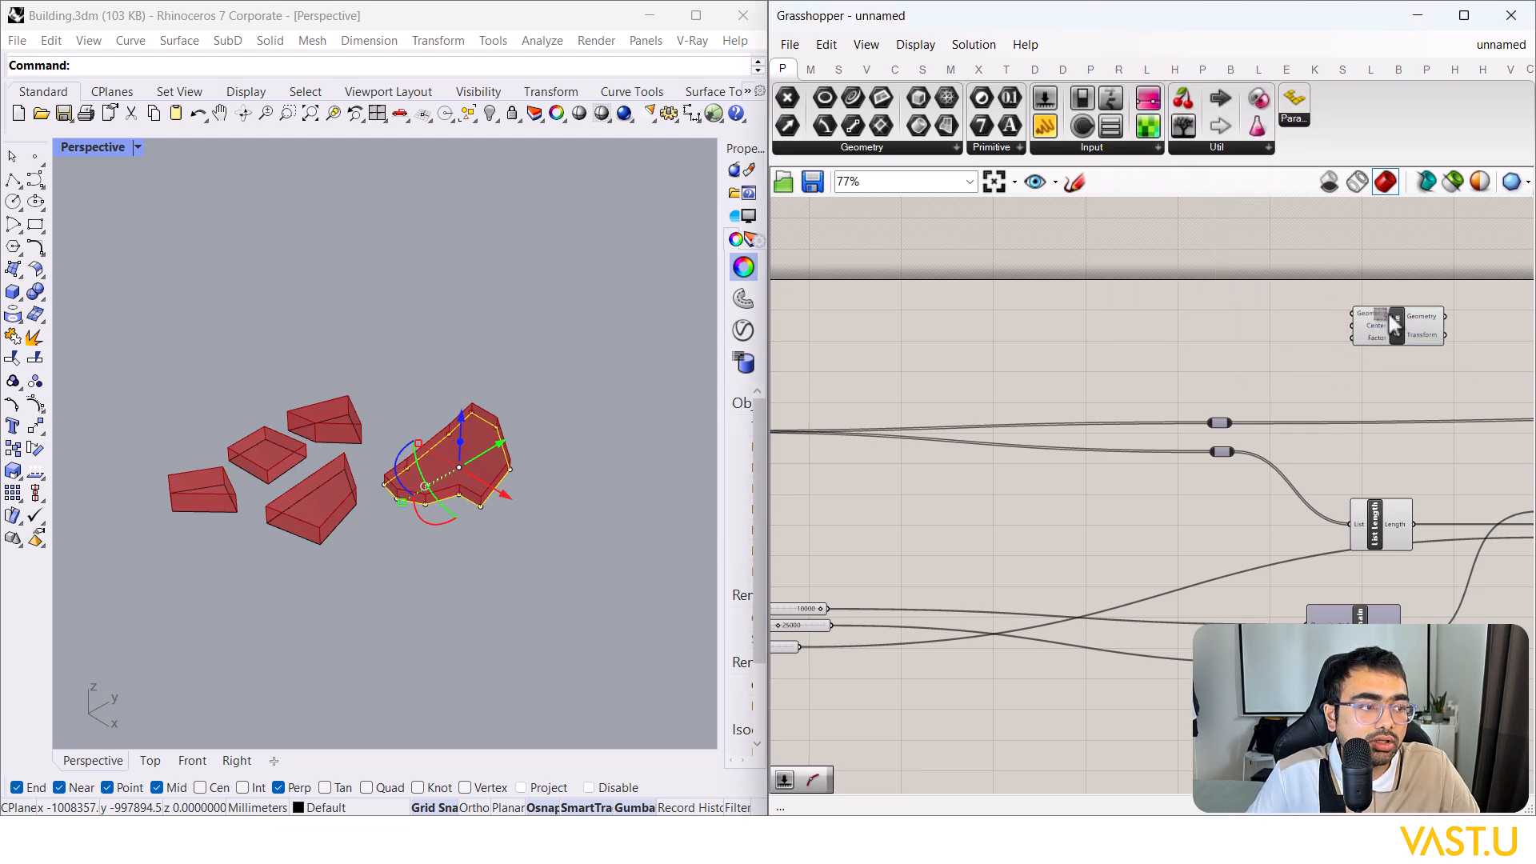
scroll(1199, 314, up, 2)
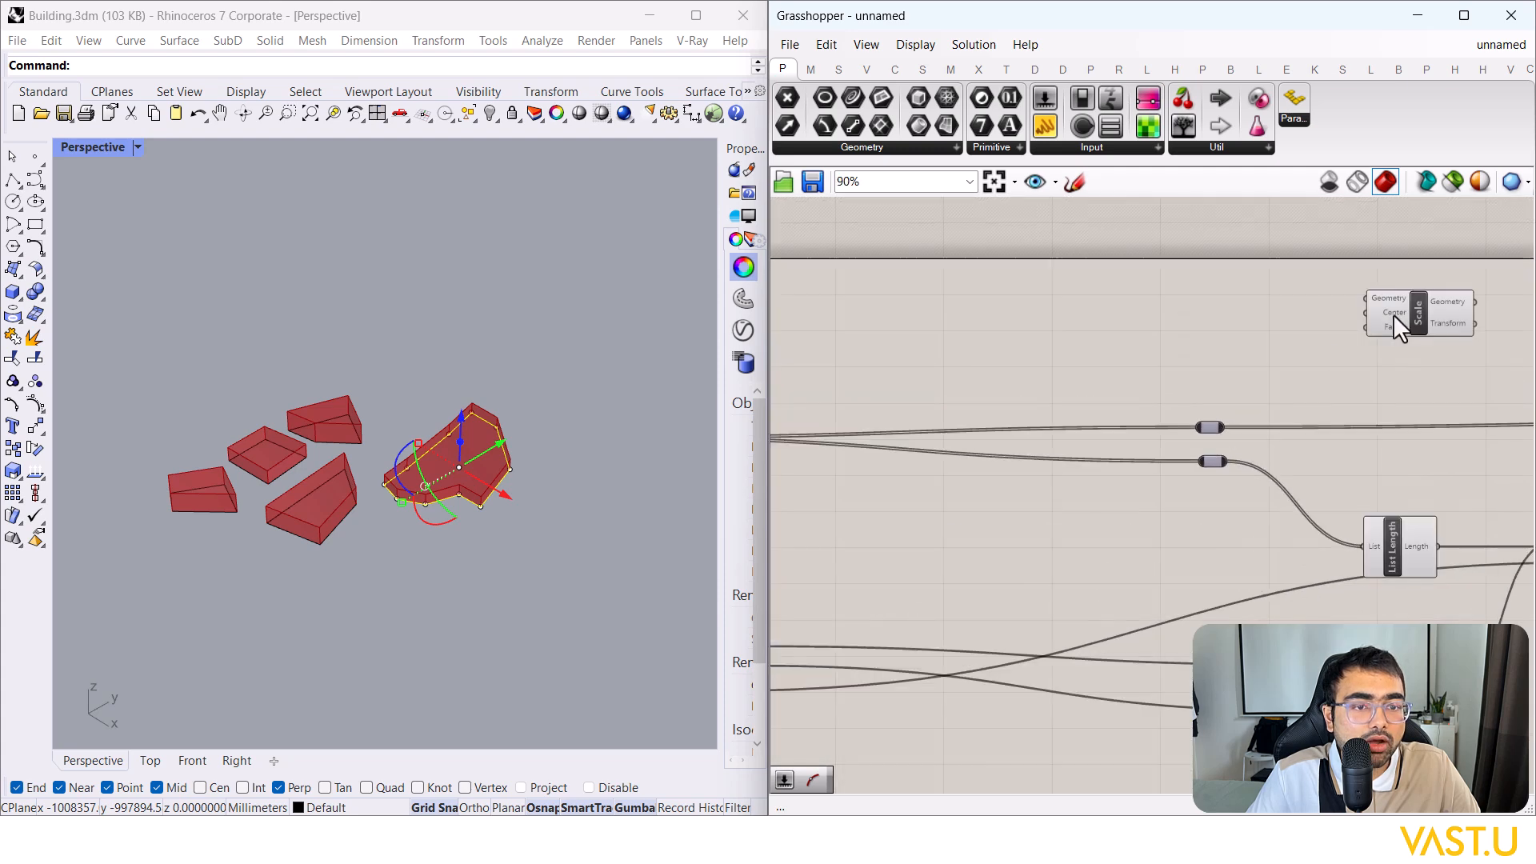
scroll(320, 532, up, 4)
right_drag(1216, 346, 1315, 336)
Step: Add an Area component reading the block outlines, with its Centroid wired to Scale's Center
double_click(991, 335)
text(area)
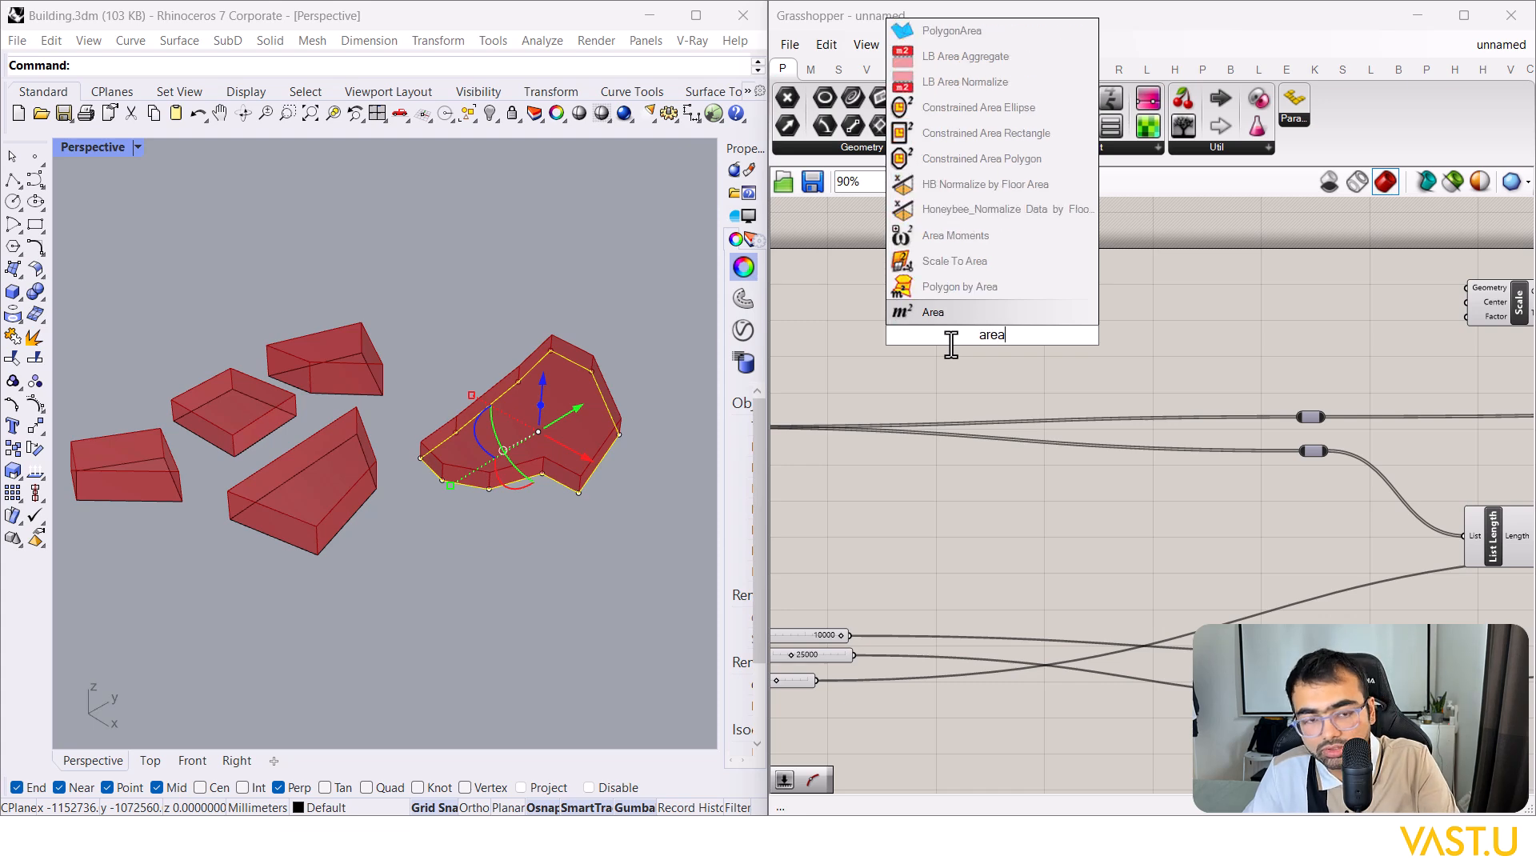
key(Return)
drag(932, 419, 1160, 333)
click(1110, 336)
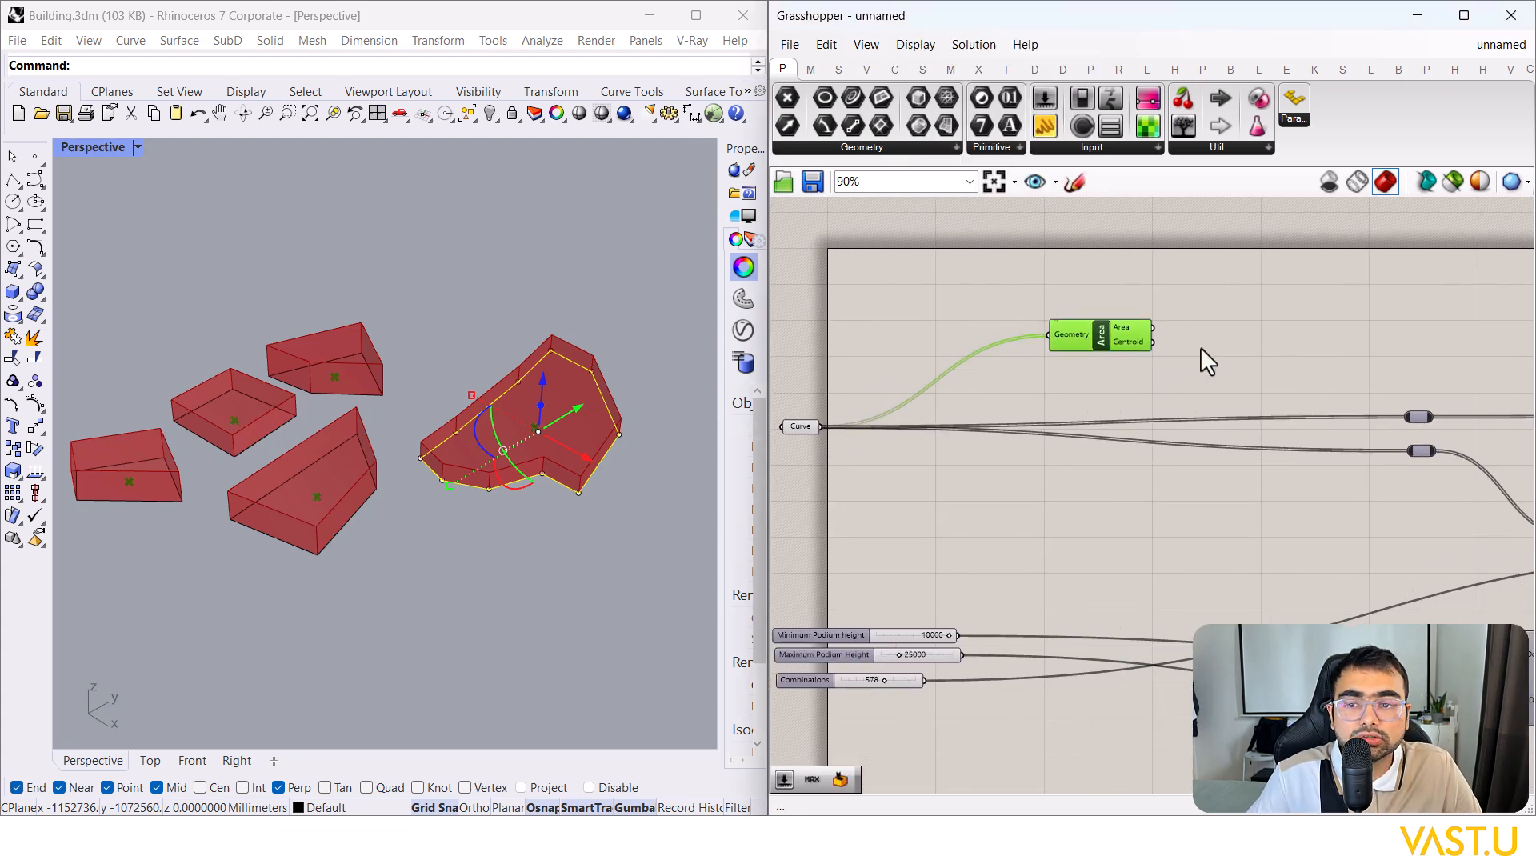
right_drag(1147, 337, 944, 353)
drag(950, 358, 1370, 319)
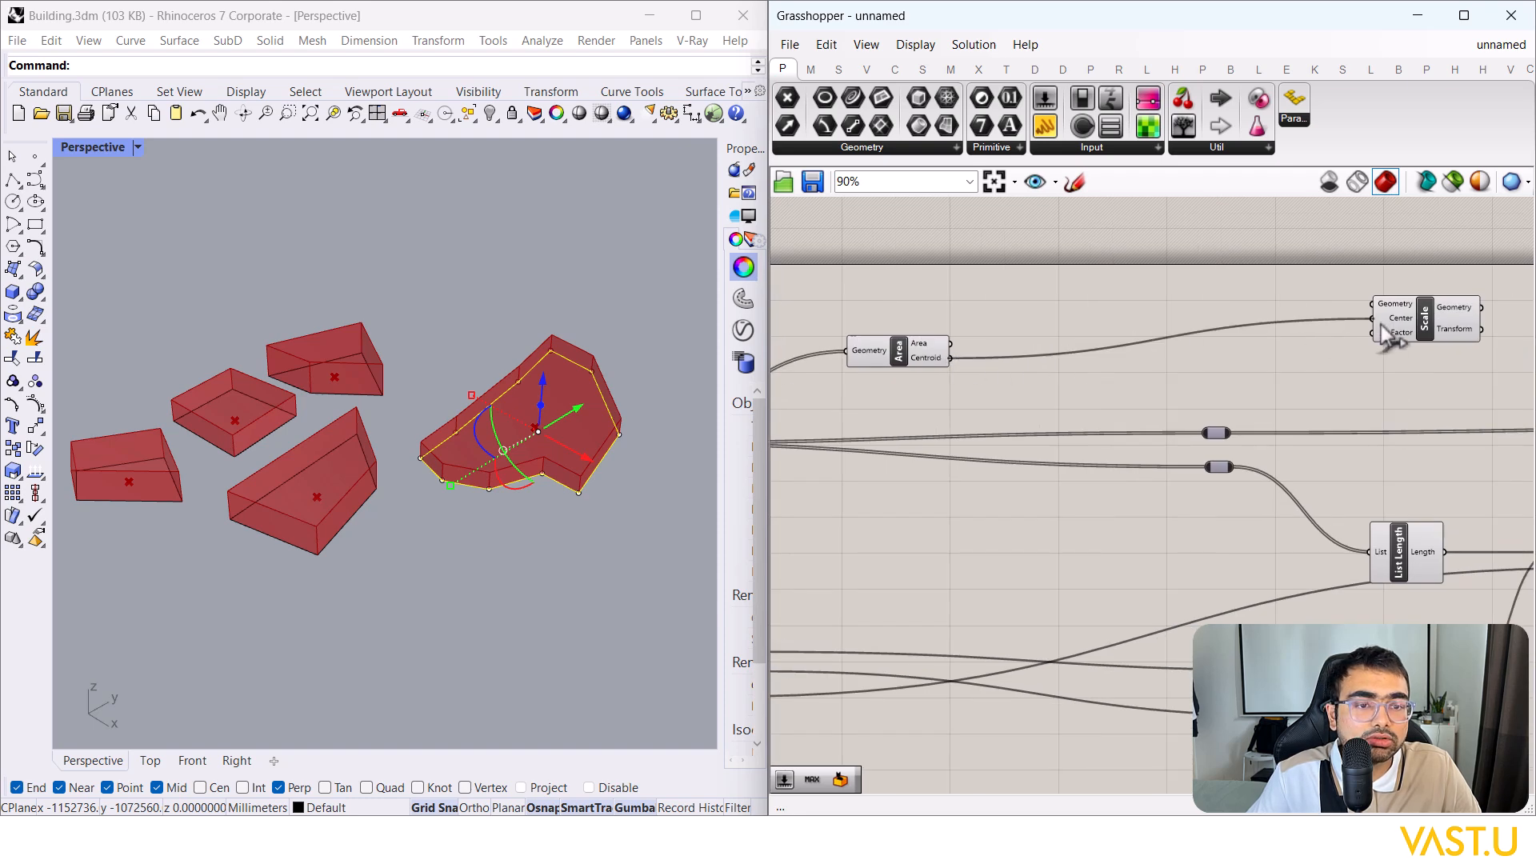
drag(895, 345, 1240, 308)
Step: Move the Area and Scale components together up and to the right
right_drag(1350, 361, 1241, 368)
scroll(1240, 368, down, 3)
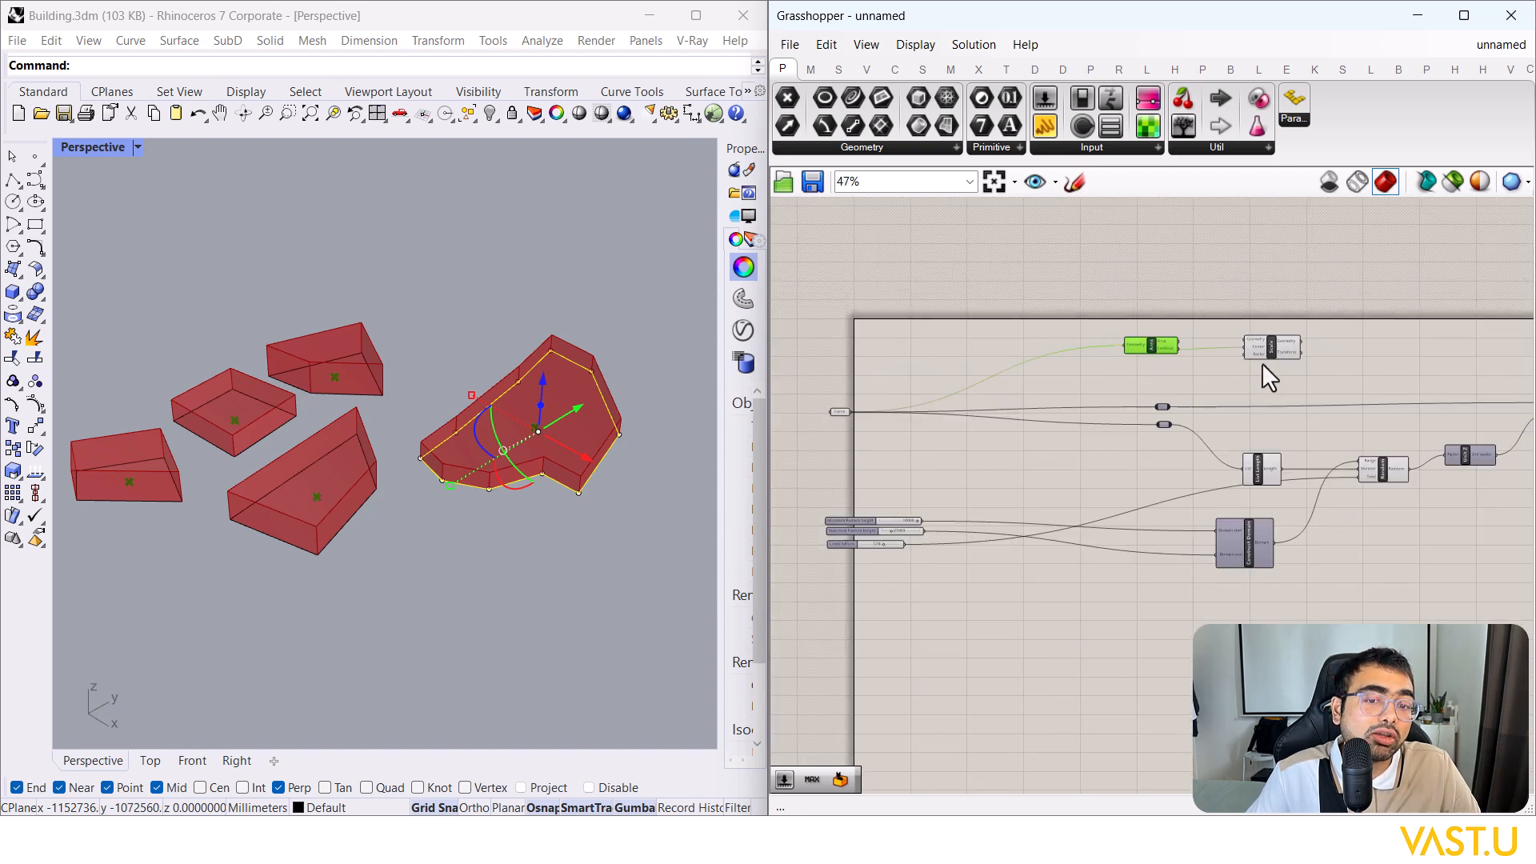
scroll(1264, 358, up, 3)
mouse_move(1239, 352)
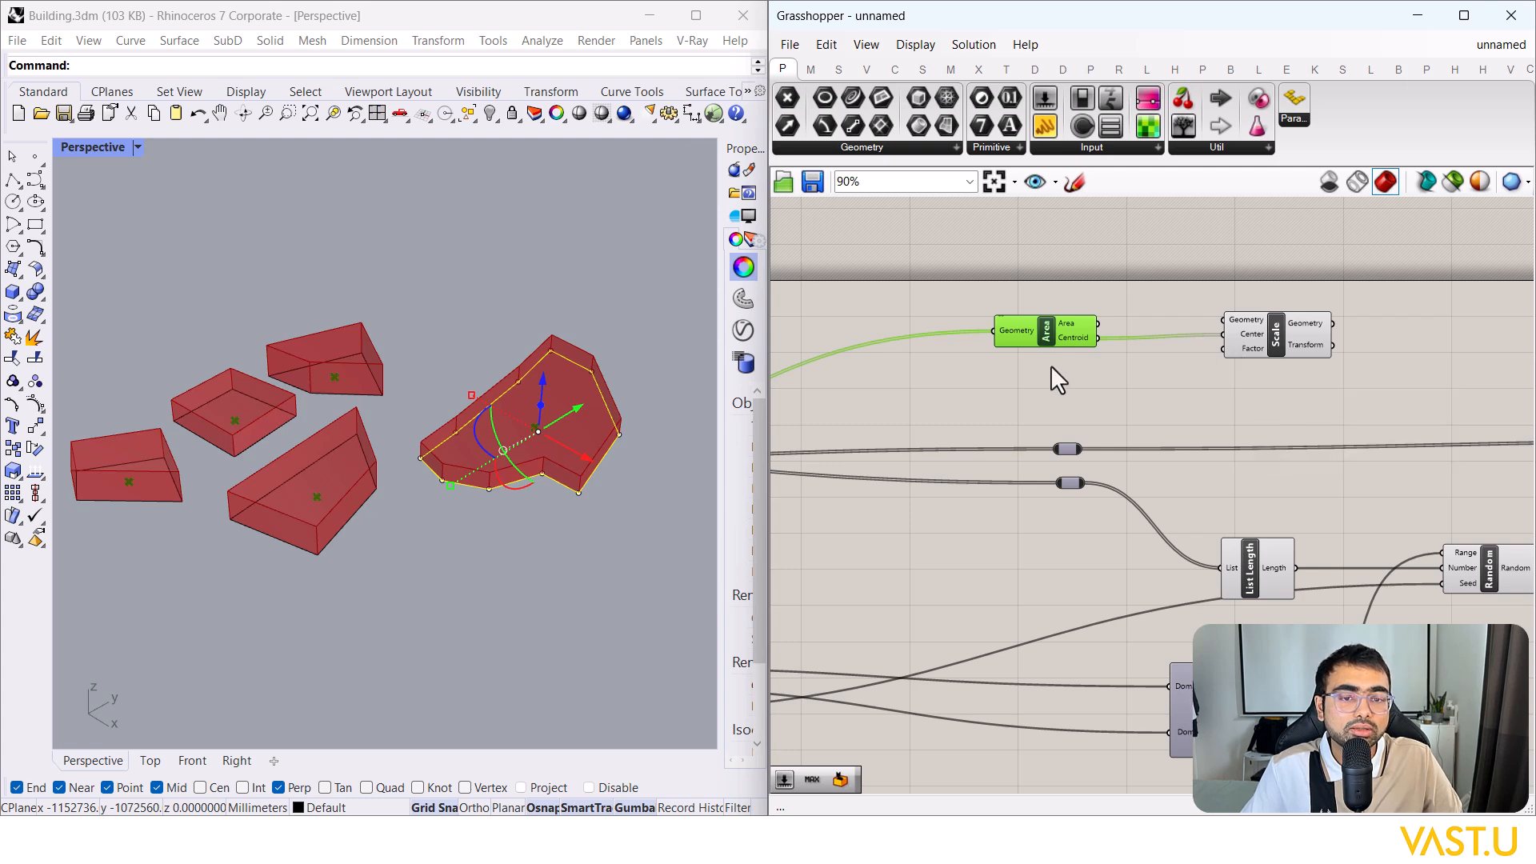
drag(1341, 378, 1080, 322)
drag(1256, 338, 1419, 274)
click(1355, 340)
right_drag(1337, 344, 1282, 366)
Step: Add a Random component, connect its output to Scale's Factor, and enable it
double_click(1227, 371)
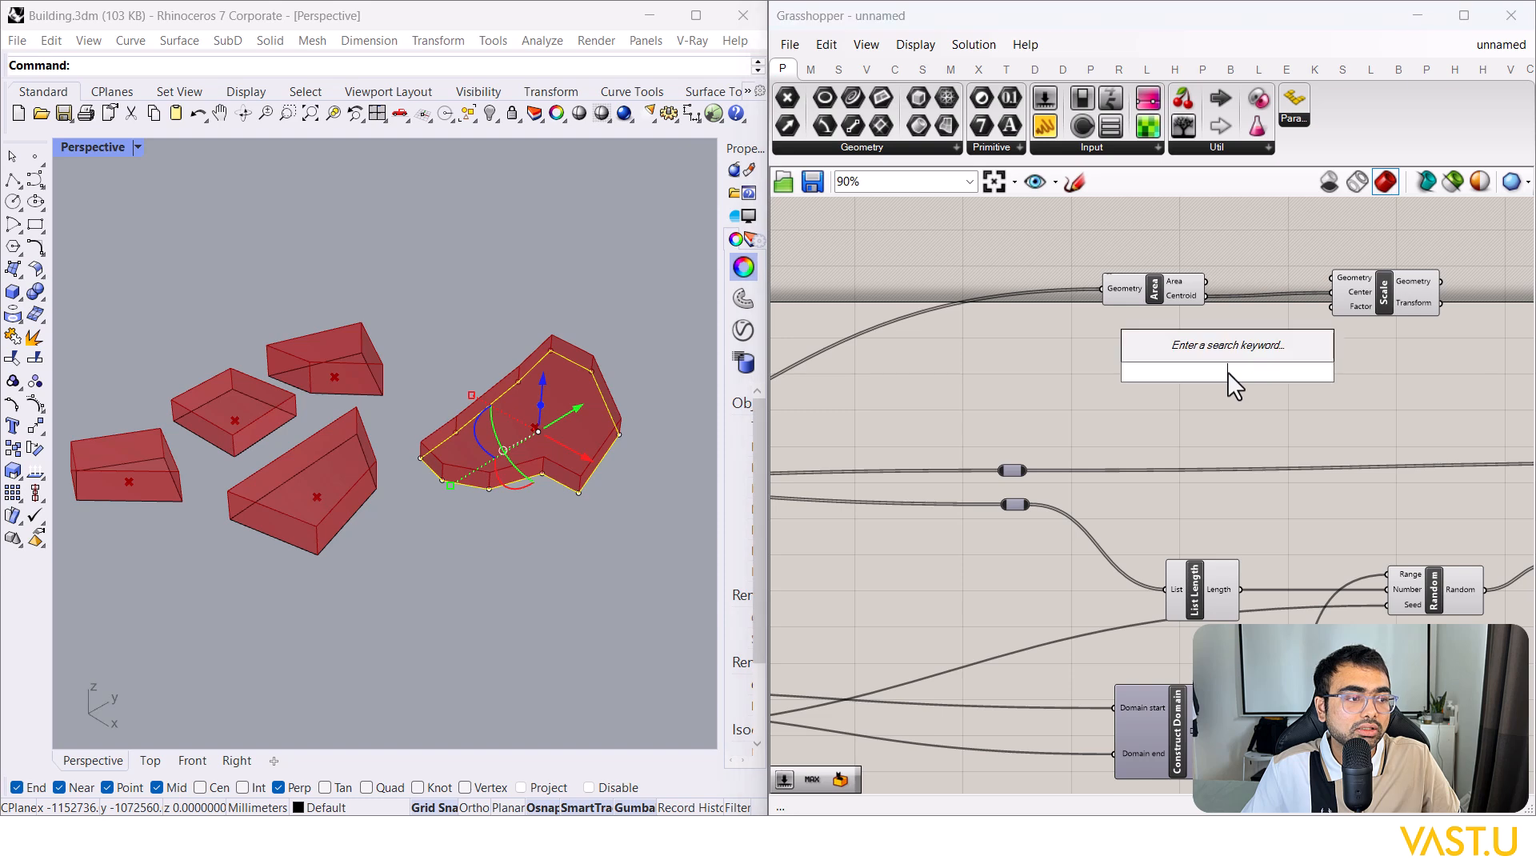
text(random)
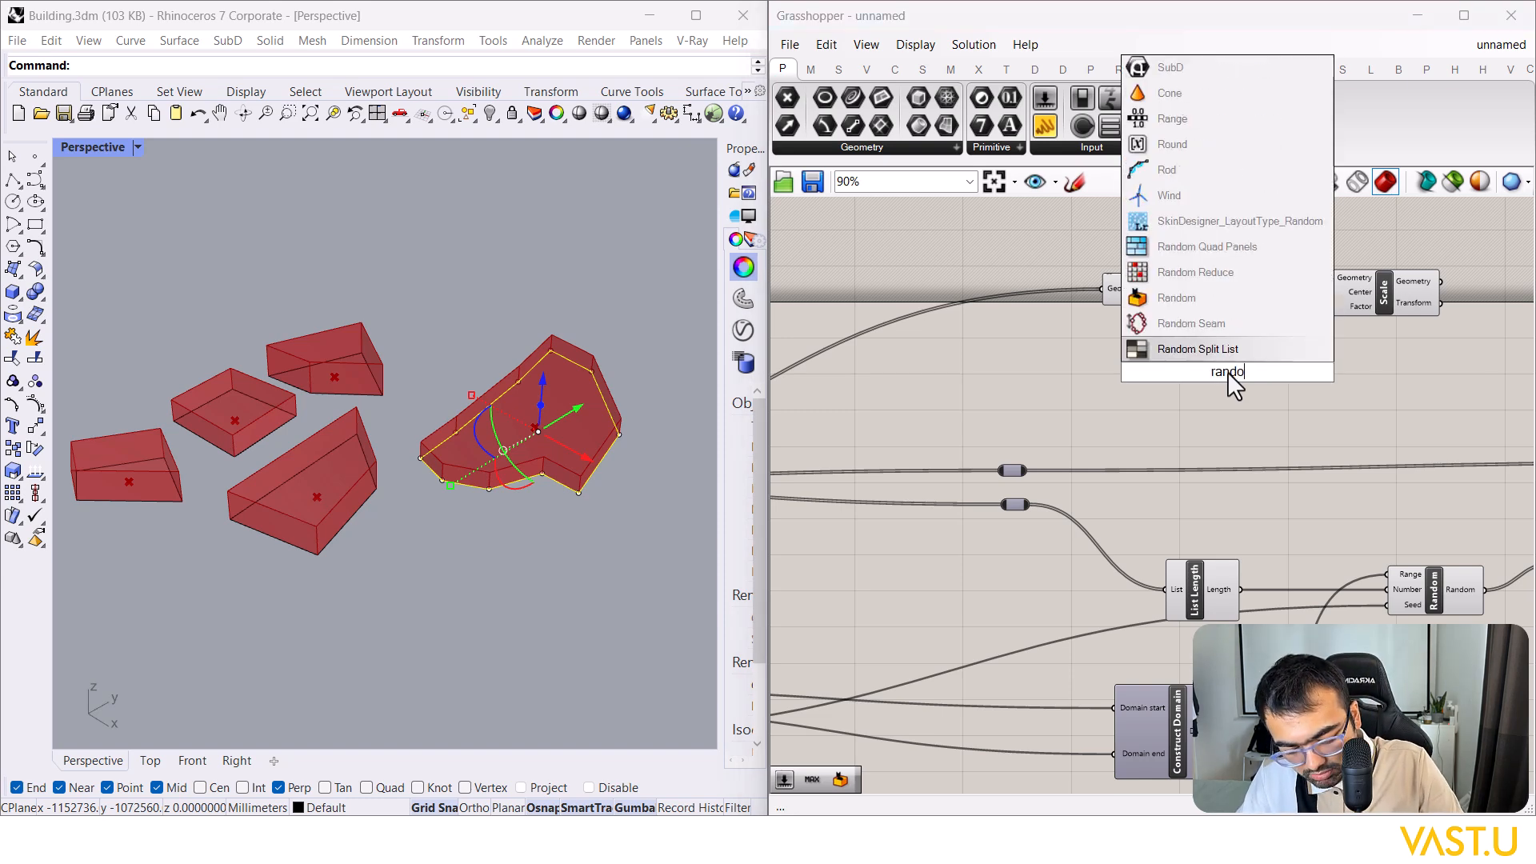
click(1180, 349)
drag(1237, 378, 1312, 323)
right_click(1088, 332)
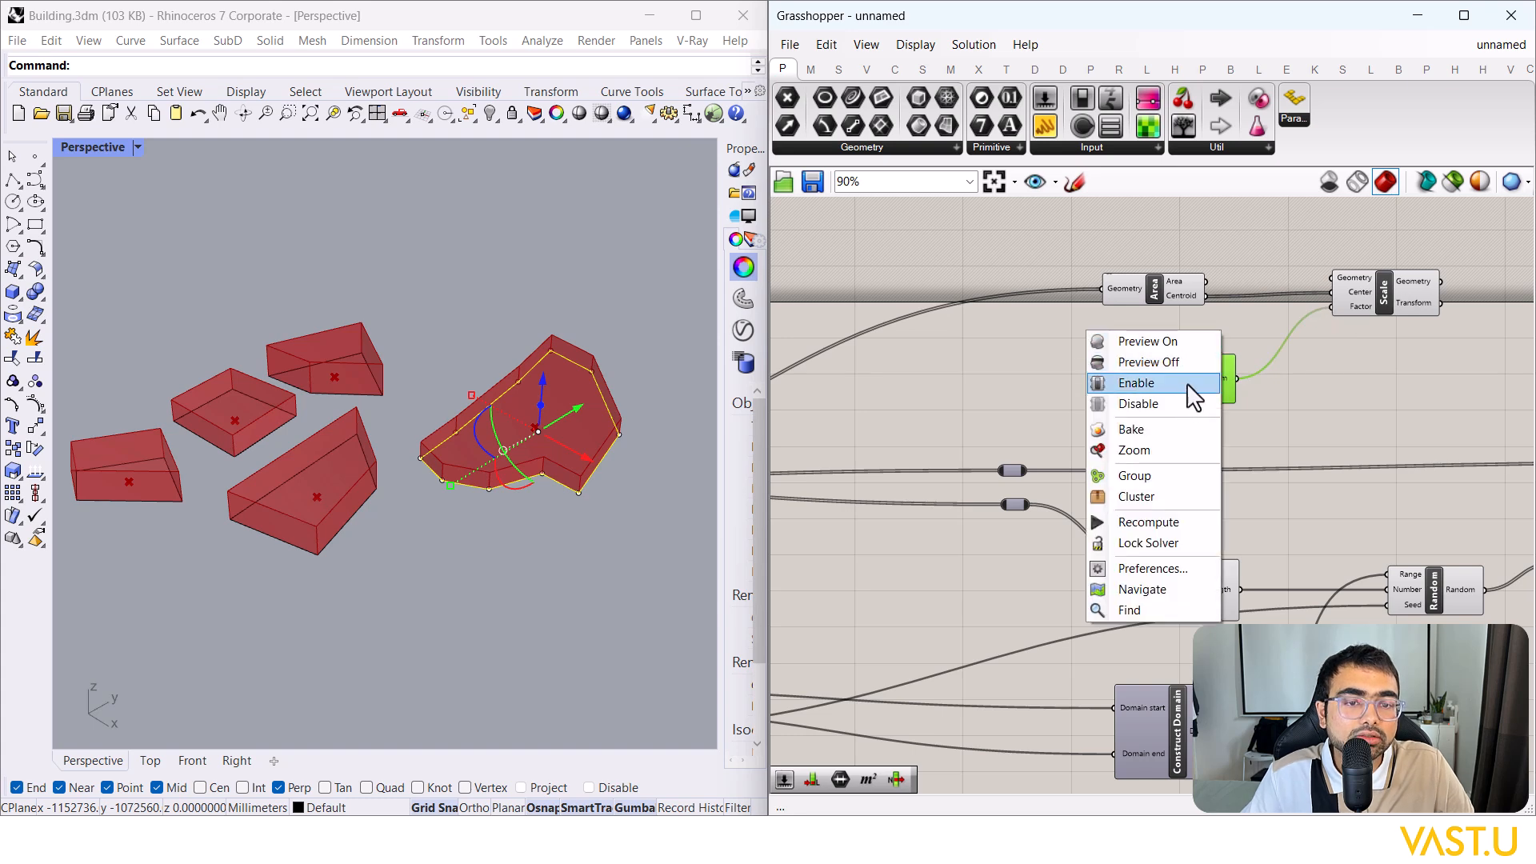
click(1182, 384)
mouse_move(1223, 383)
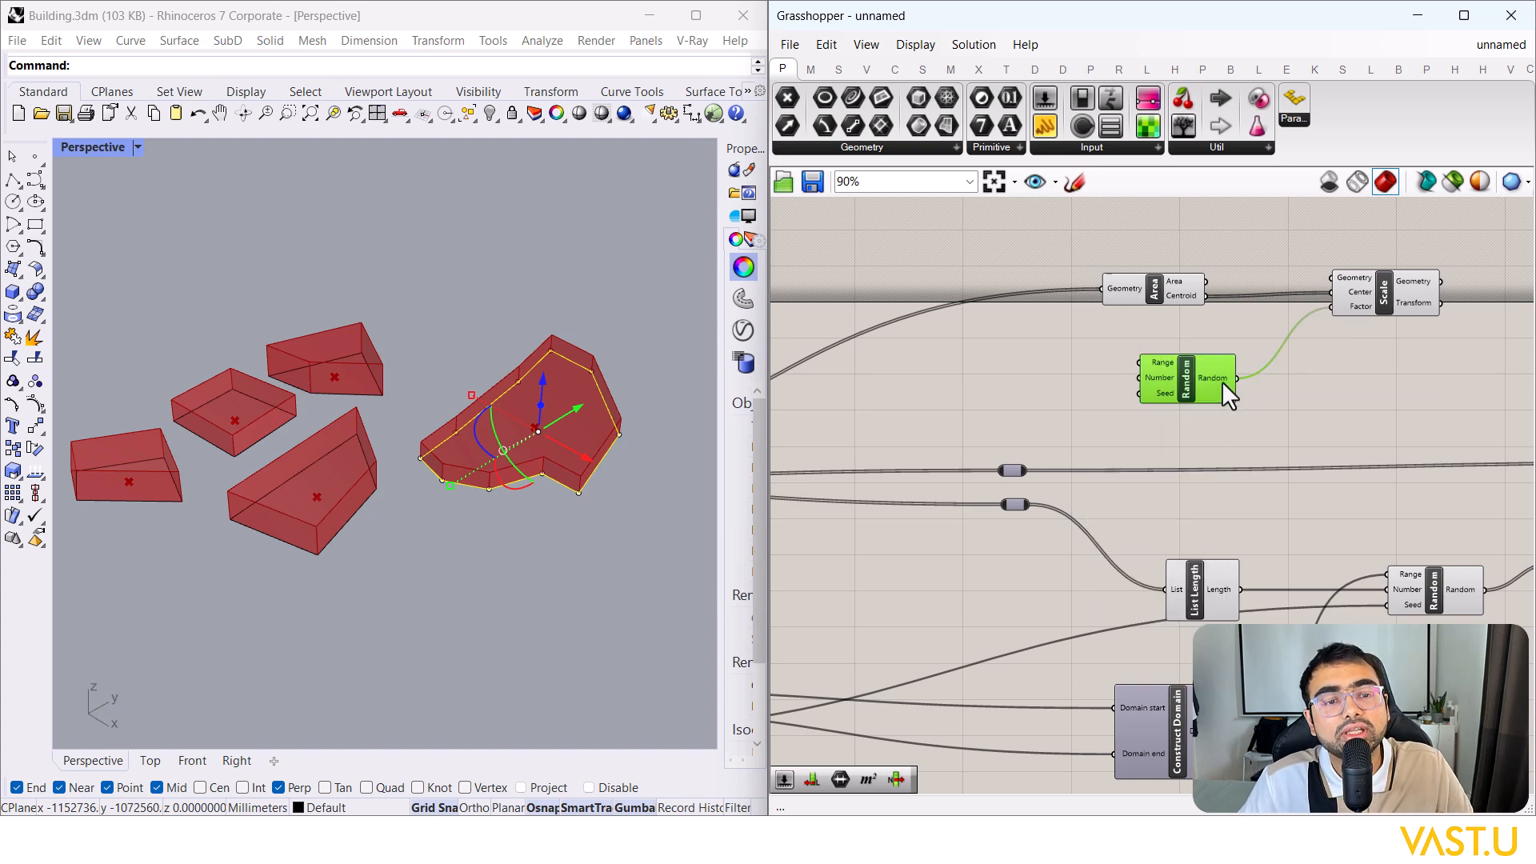
click(1169, 341)
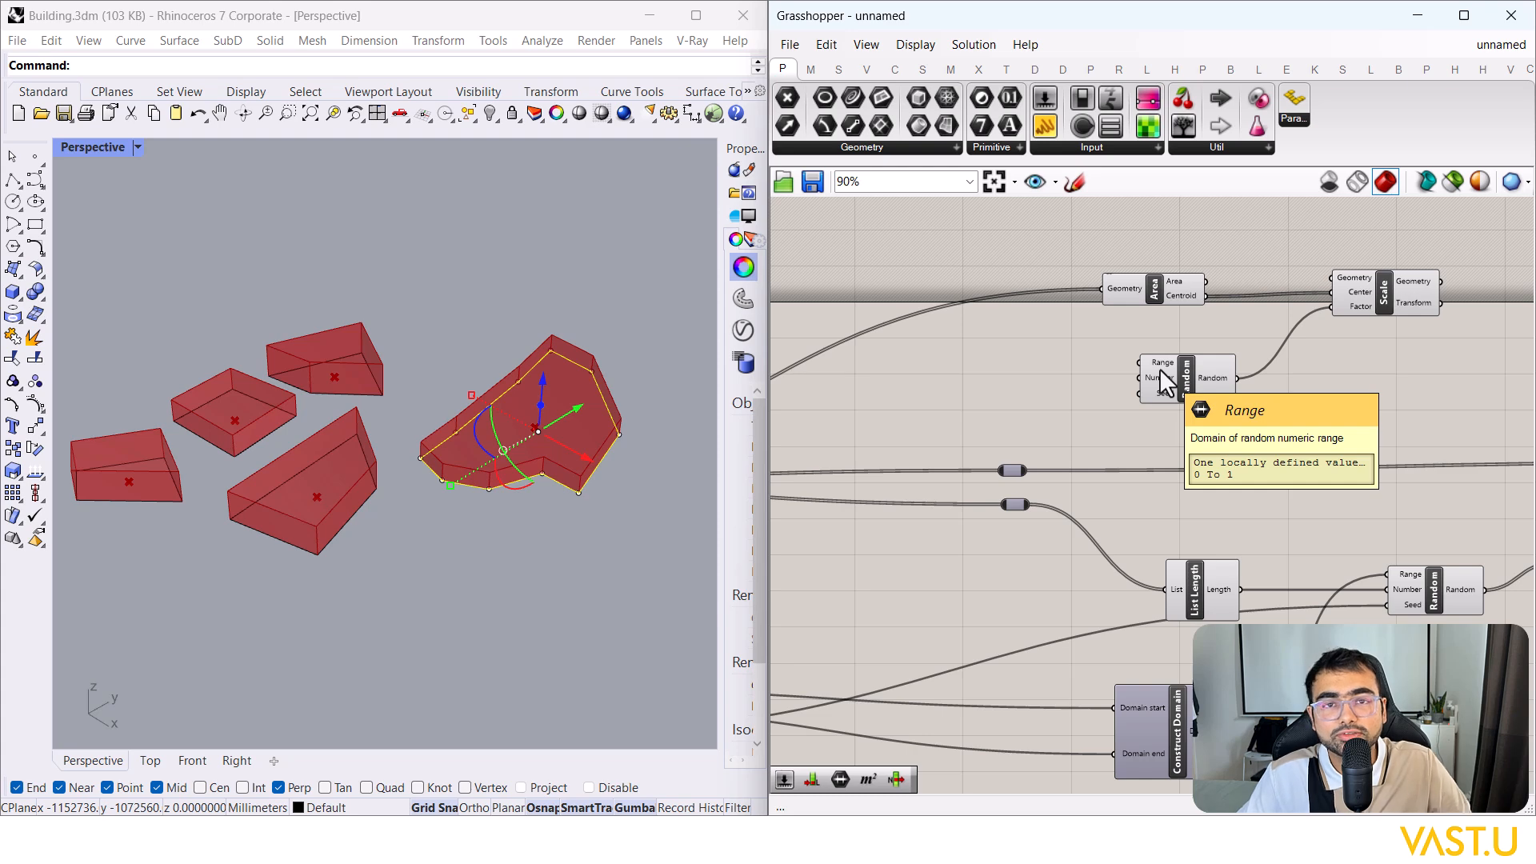
Step: Clear the selected block in Rhino and inspect the new Random component
click(509, 517)
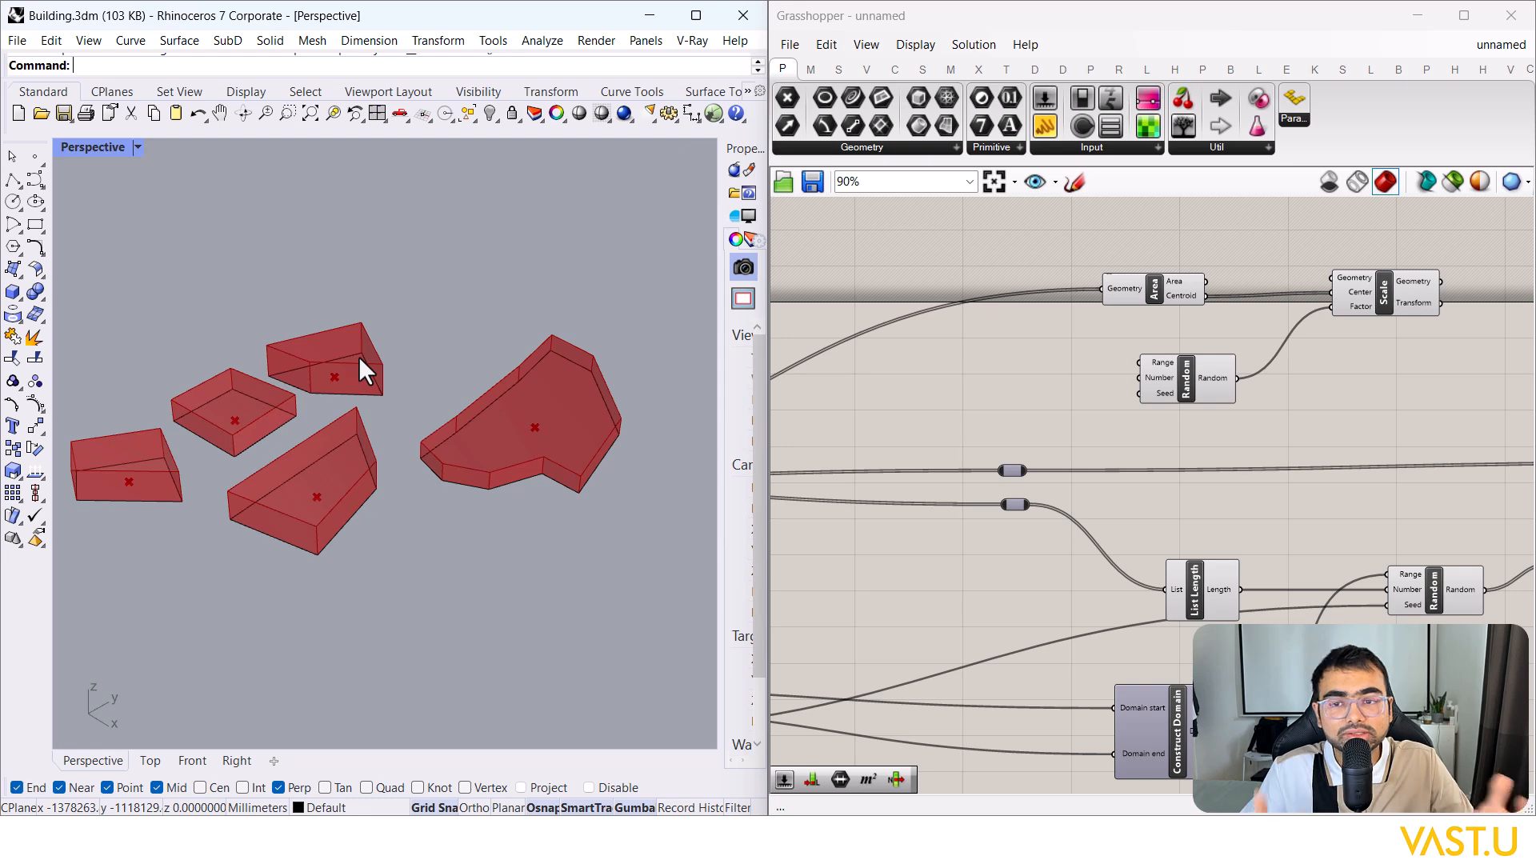
click(1048, 395)
scroll(1048, 395, up, 2)
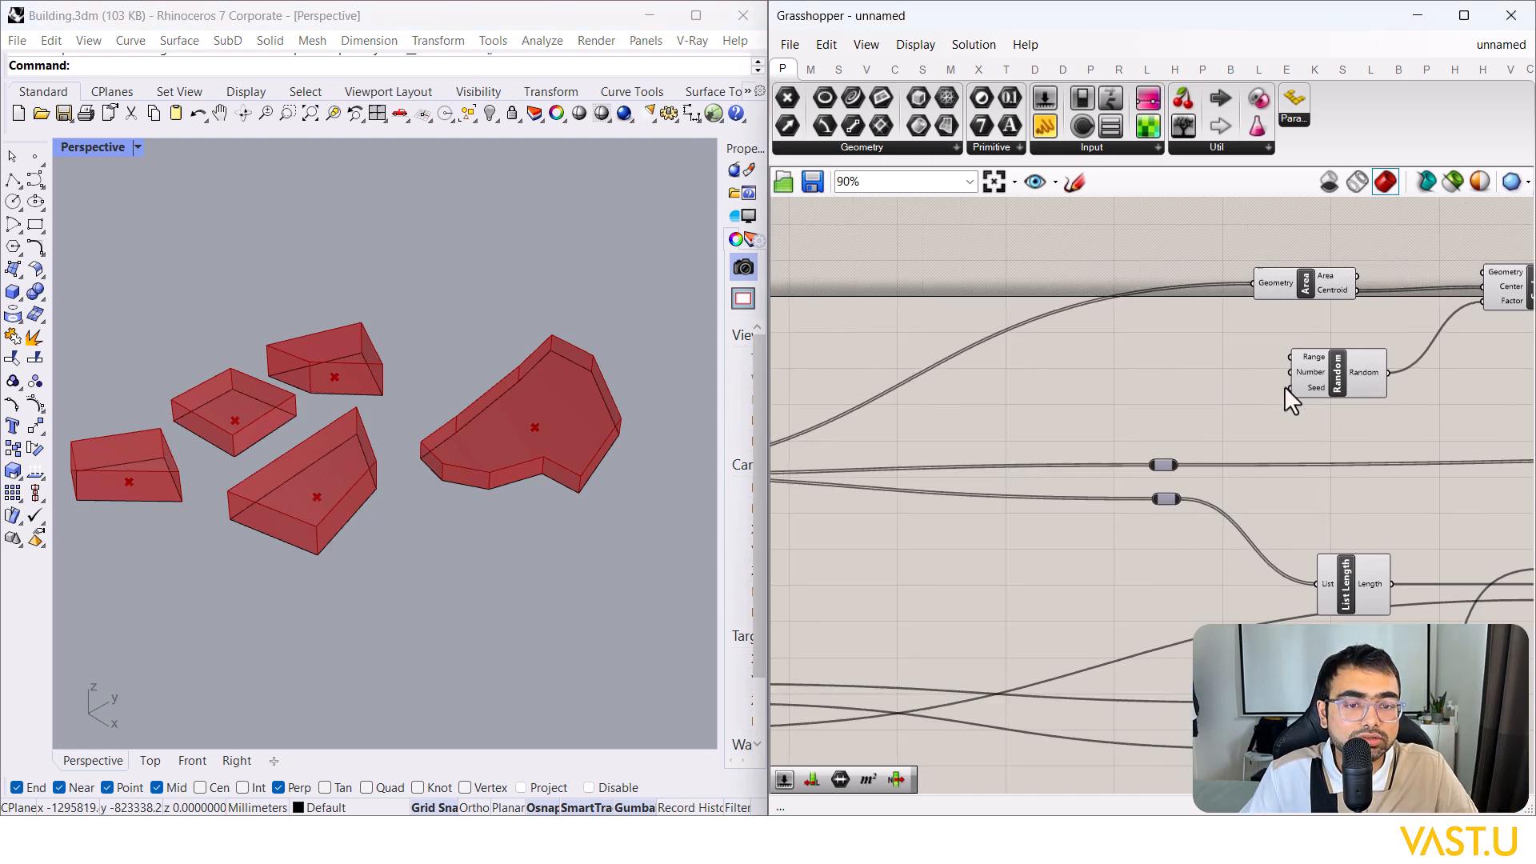
click(1358, 390)
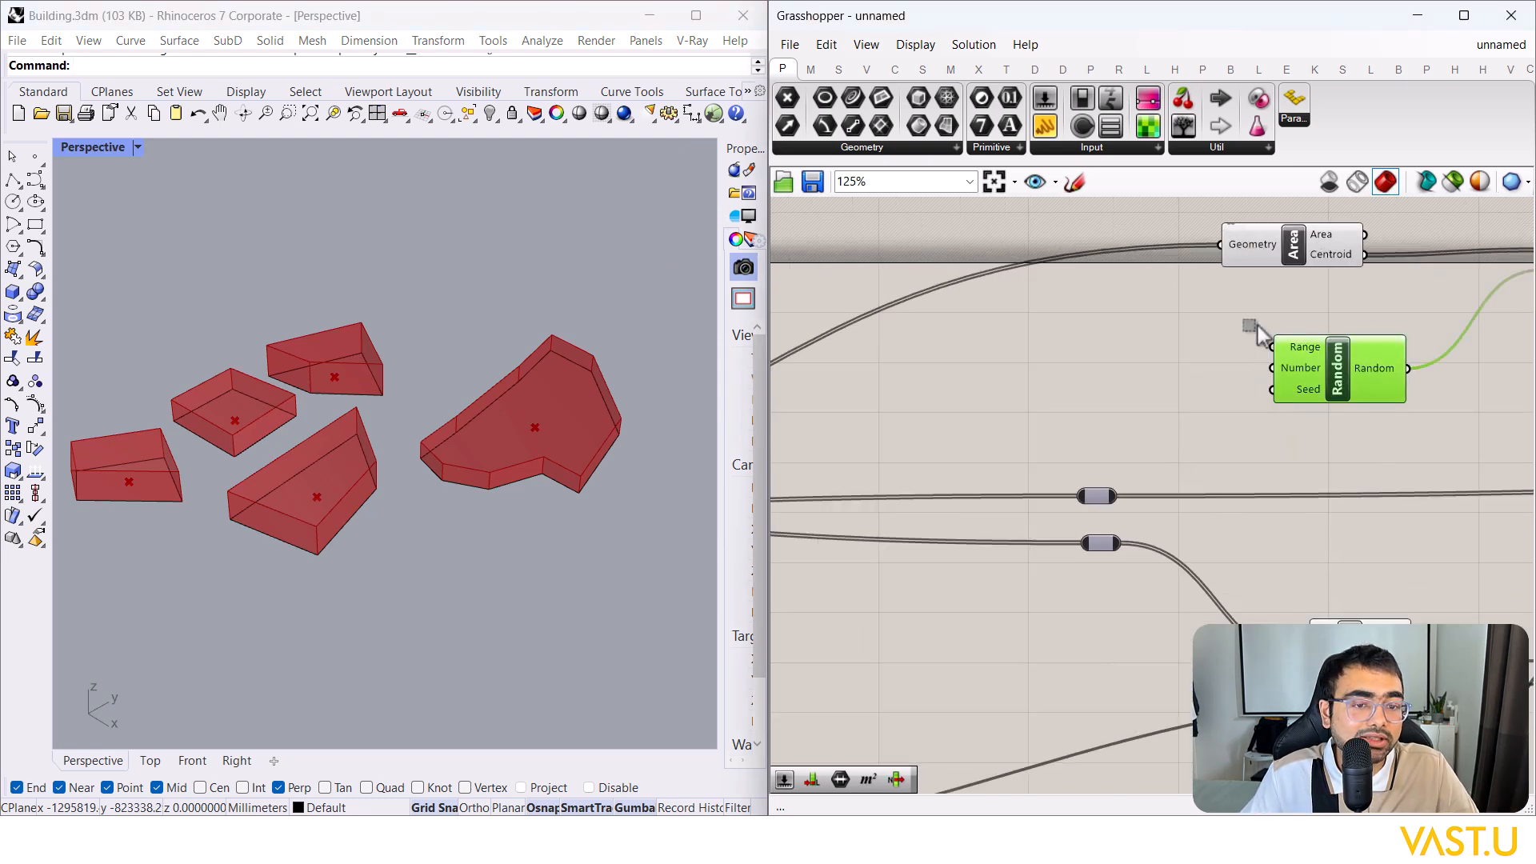
click(1216, 323)
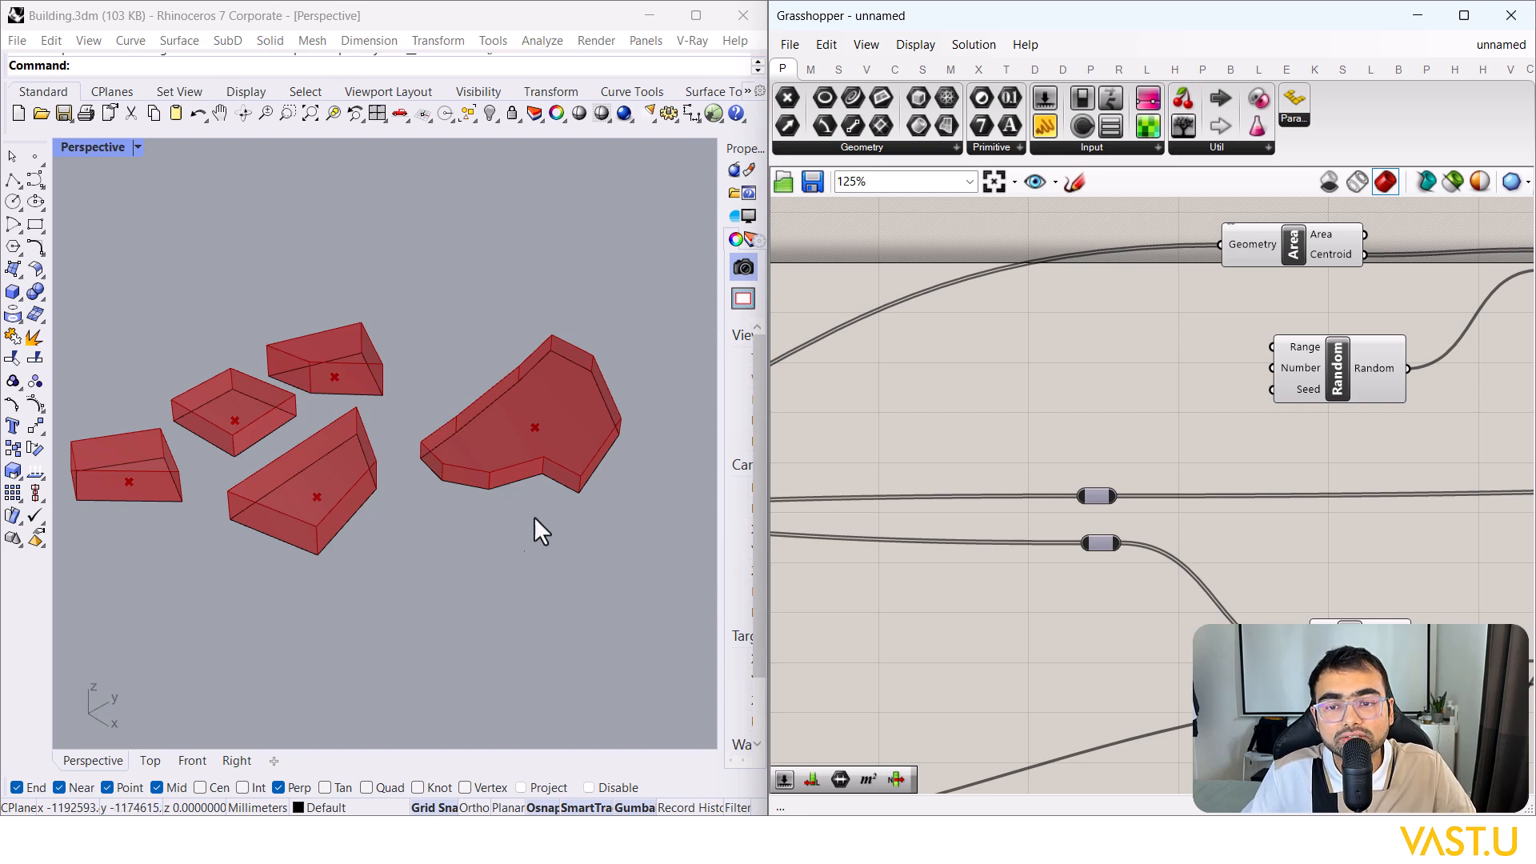
scroll(552, 480, down, 2)
scroll(583, 462, up, 2)
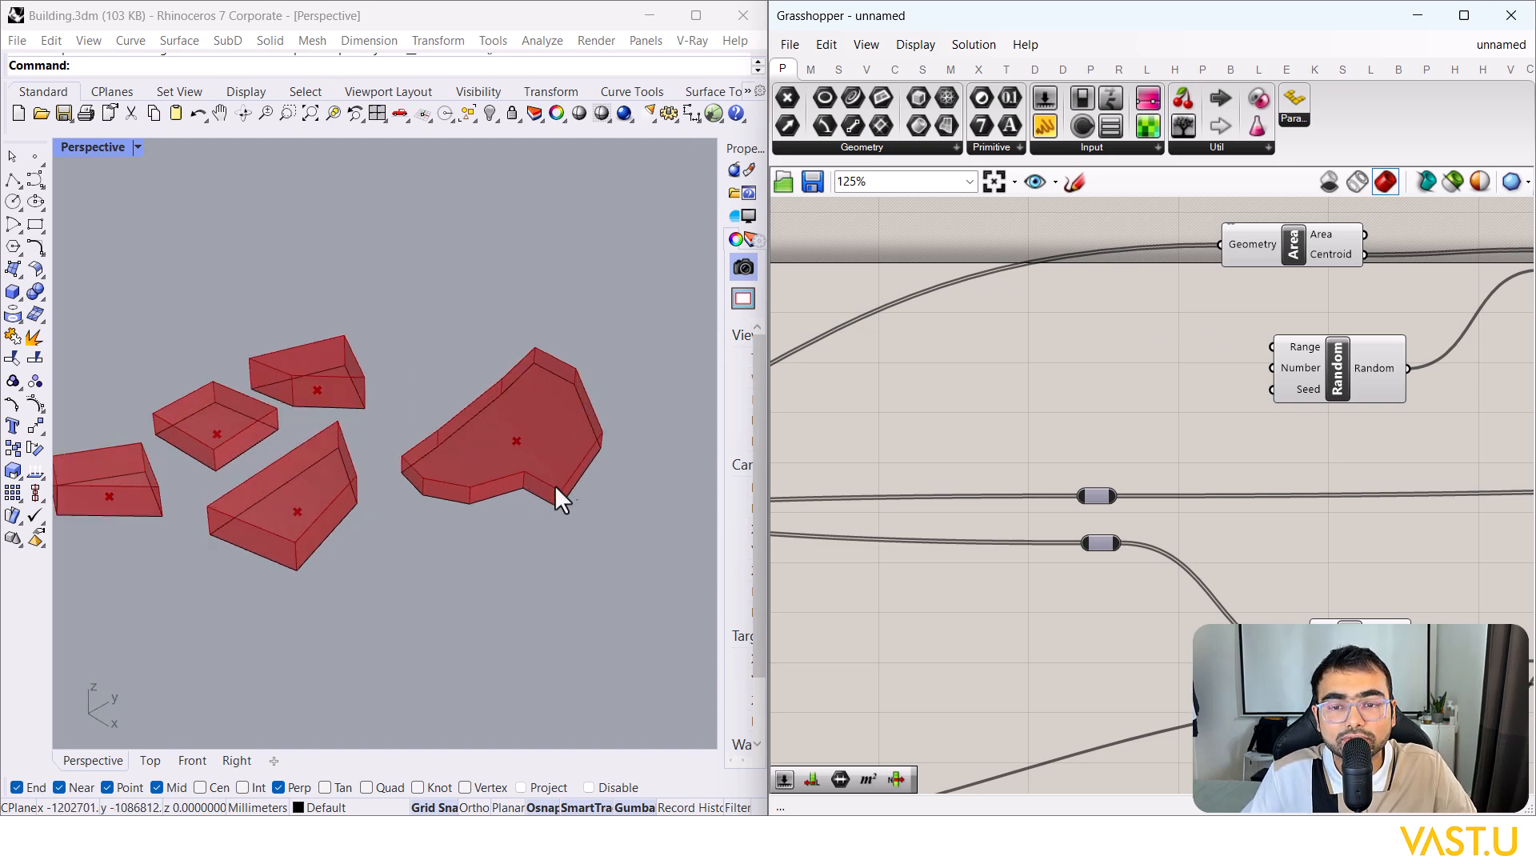
scroll(515, 501, down, 3)
scroll(445, 480, up, 2)
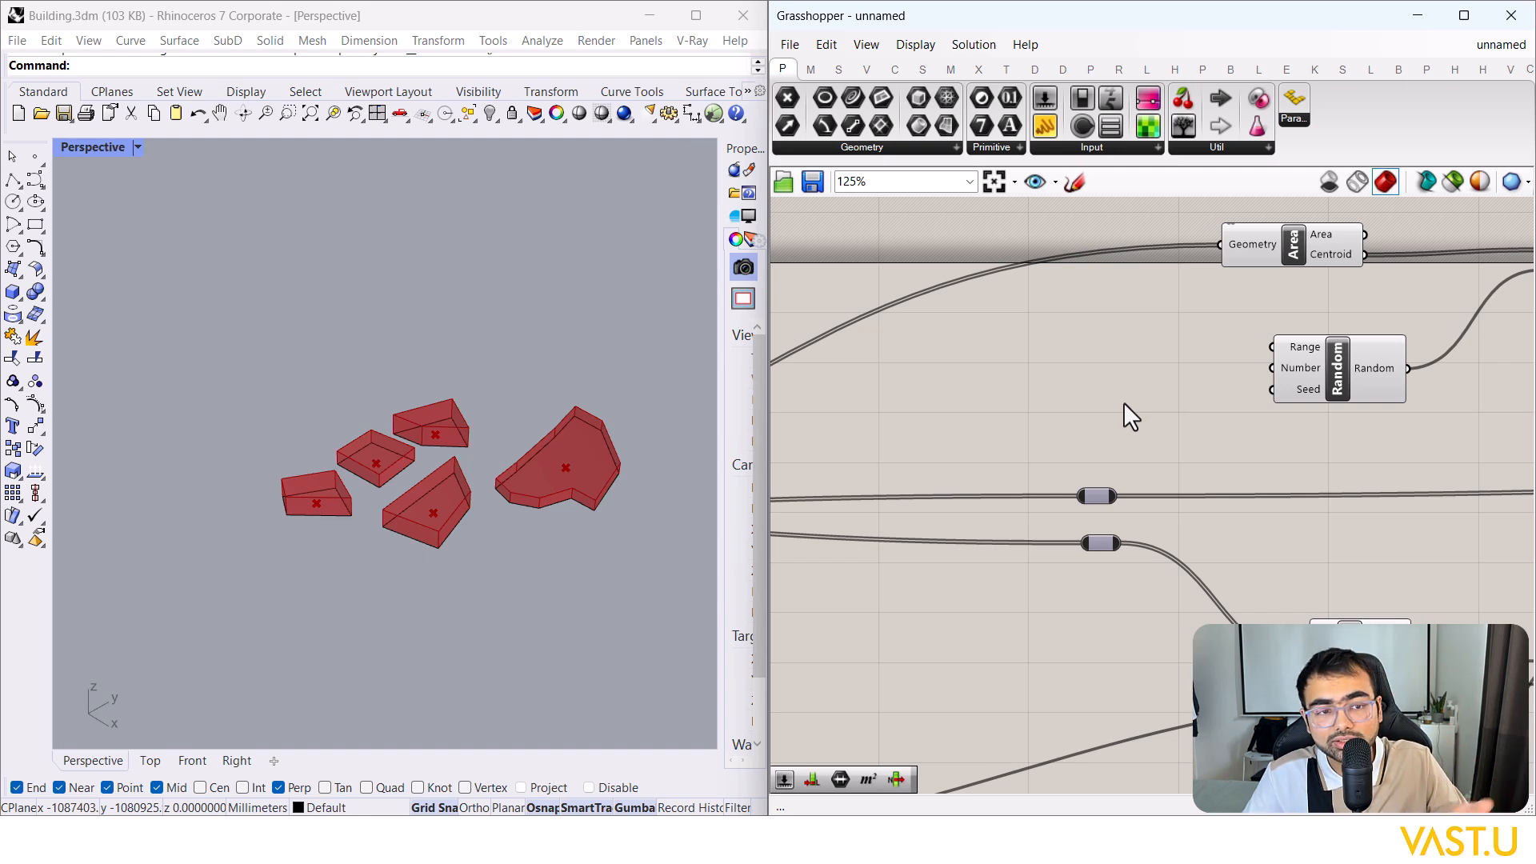
Step: Pan the canvas to bring the Scale component into view beside Random
click(1376, 373)
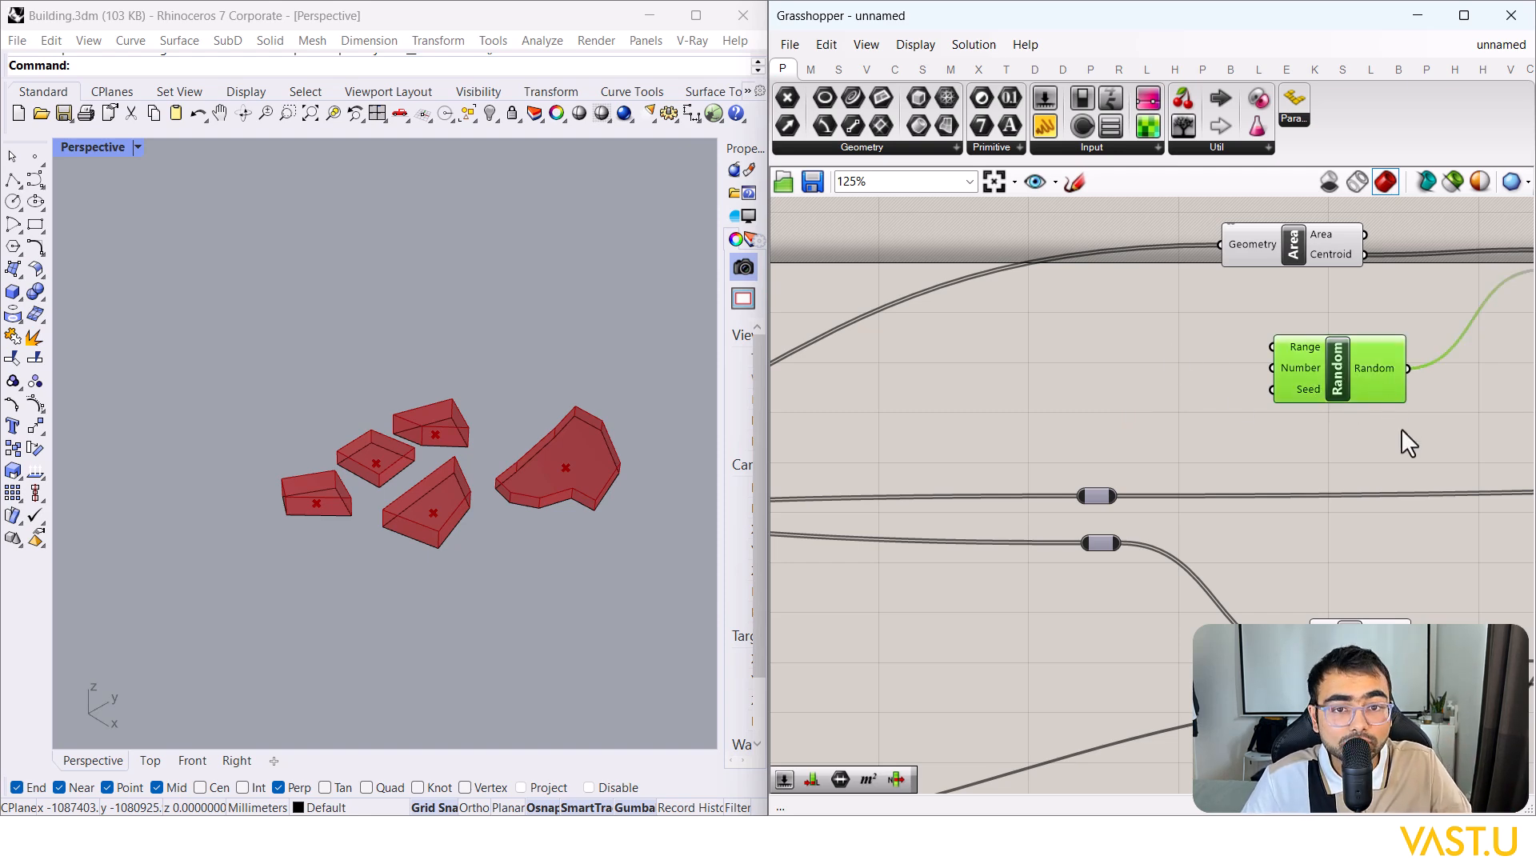
right_drag(1399, 425, 1297, 355)
click(1055, 368)
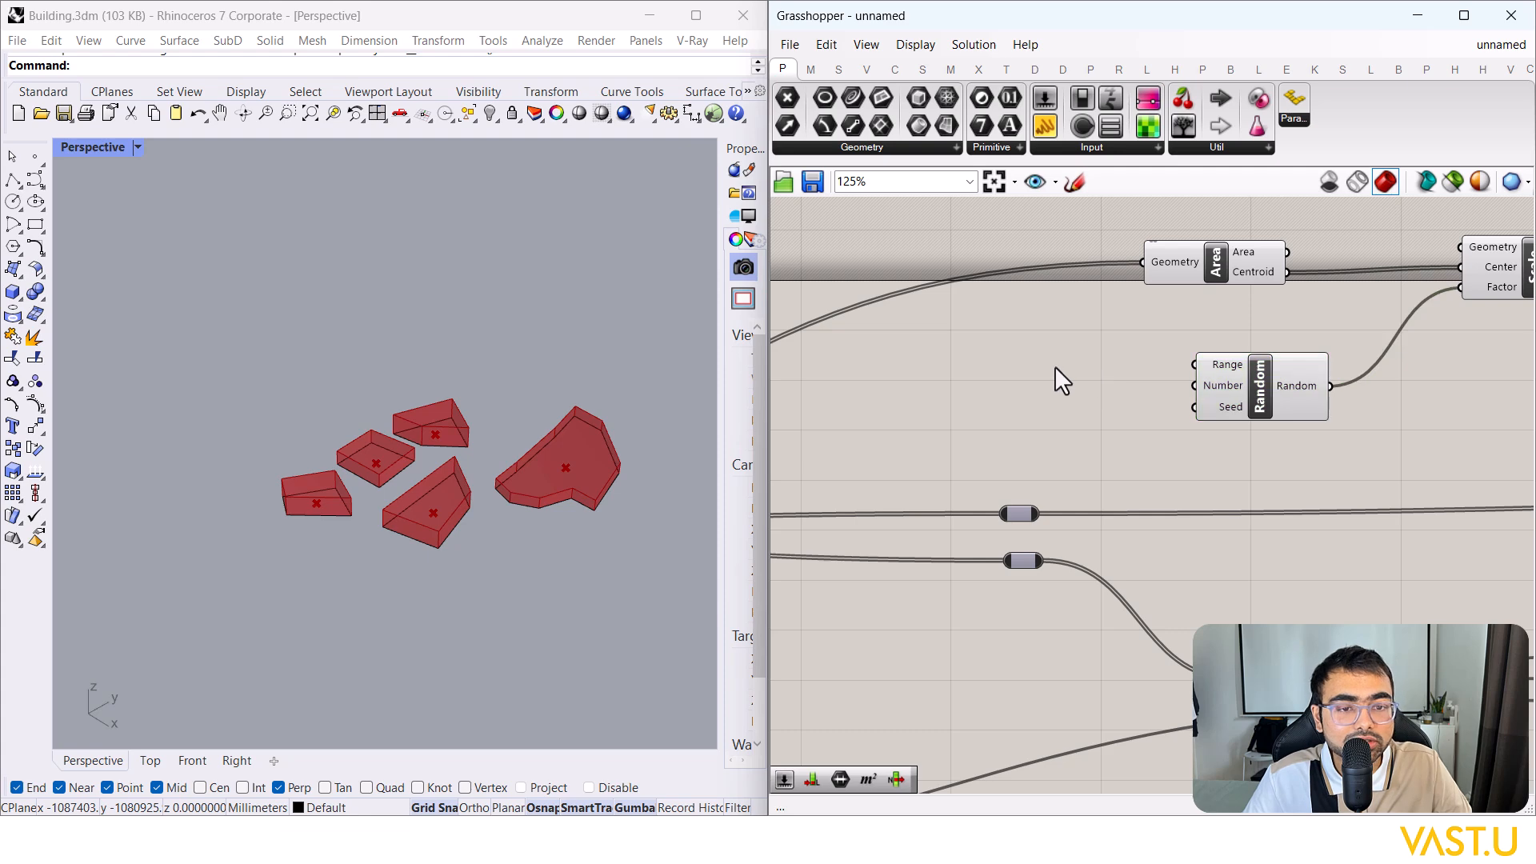
double_click(954, 366)
key(Escape)
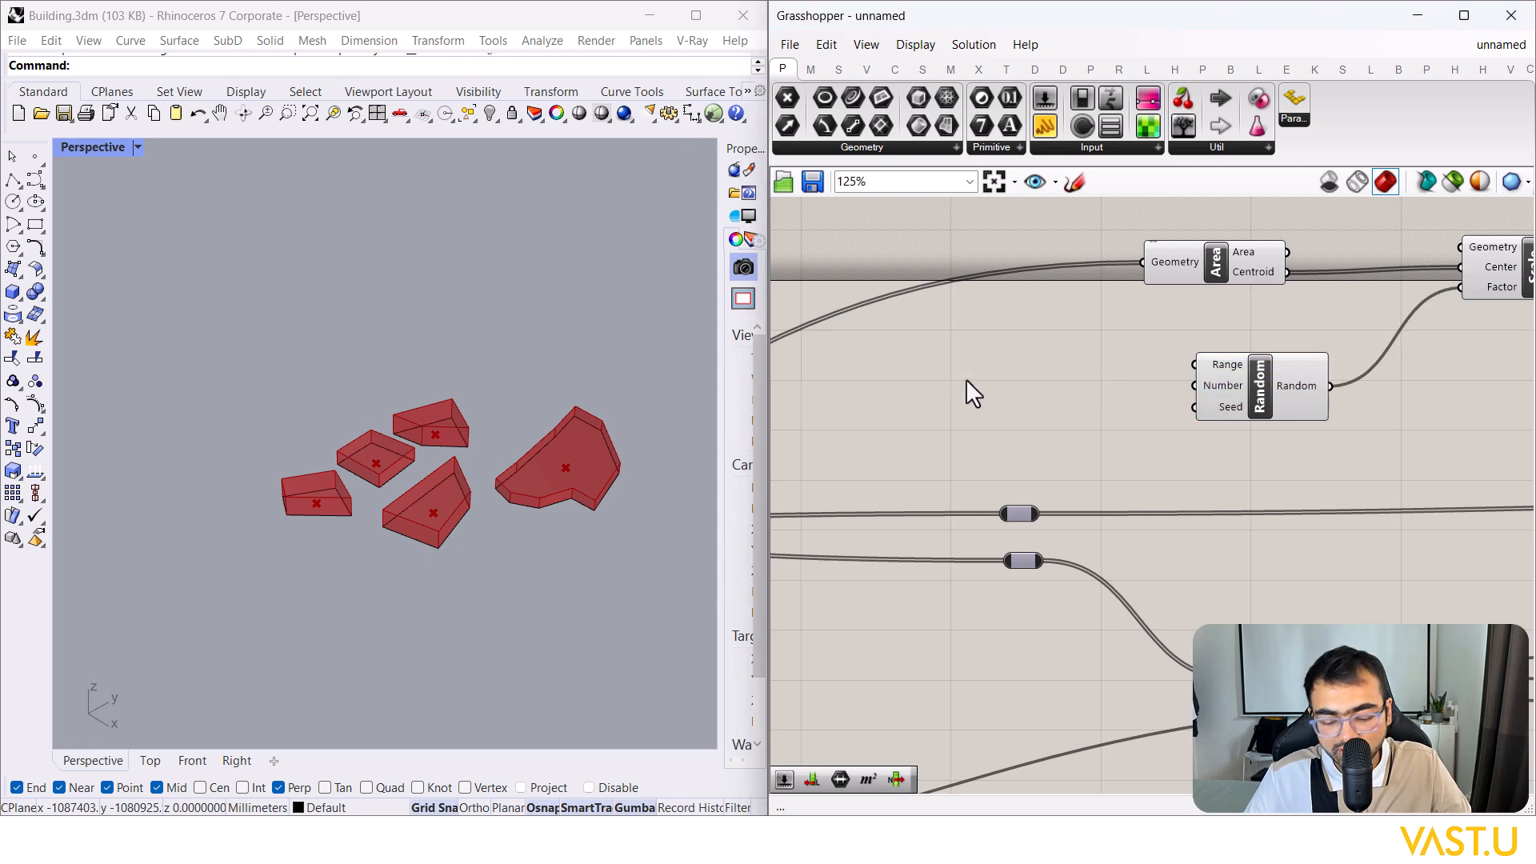
Step: Add a Construct Domain component and wire its Domain into Random's Range input
double_click(967, 380)
text(range)
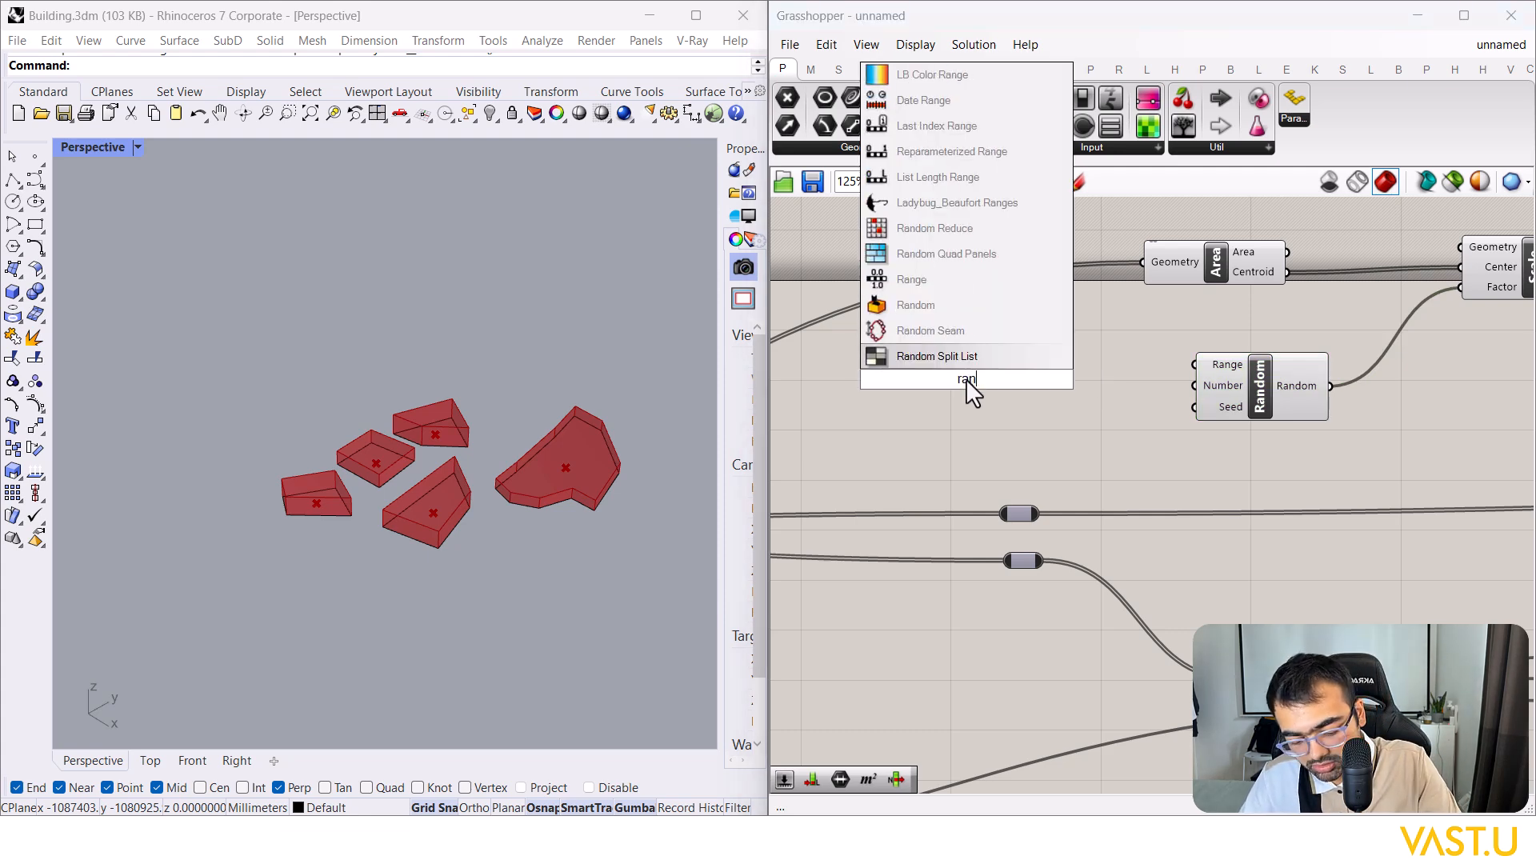
click(1001, 410)
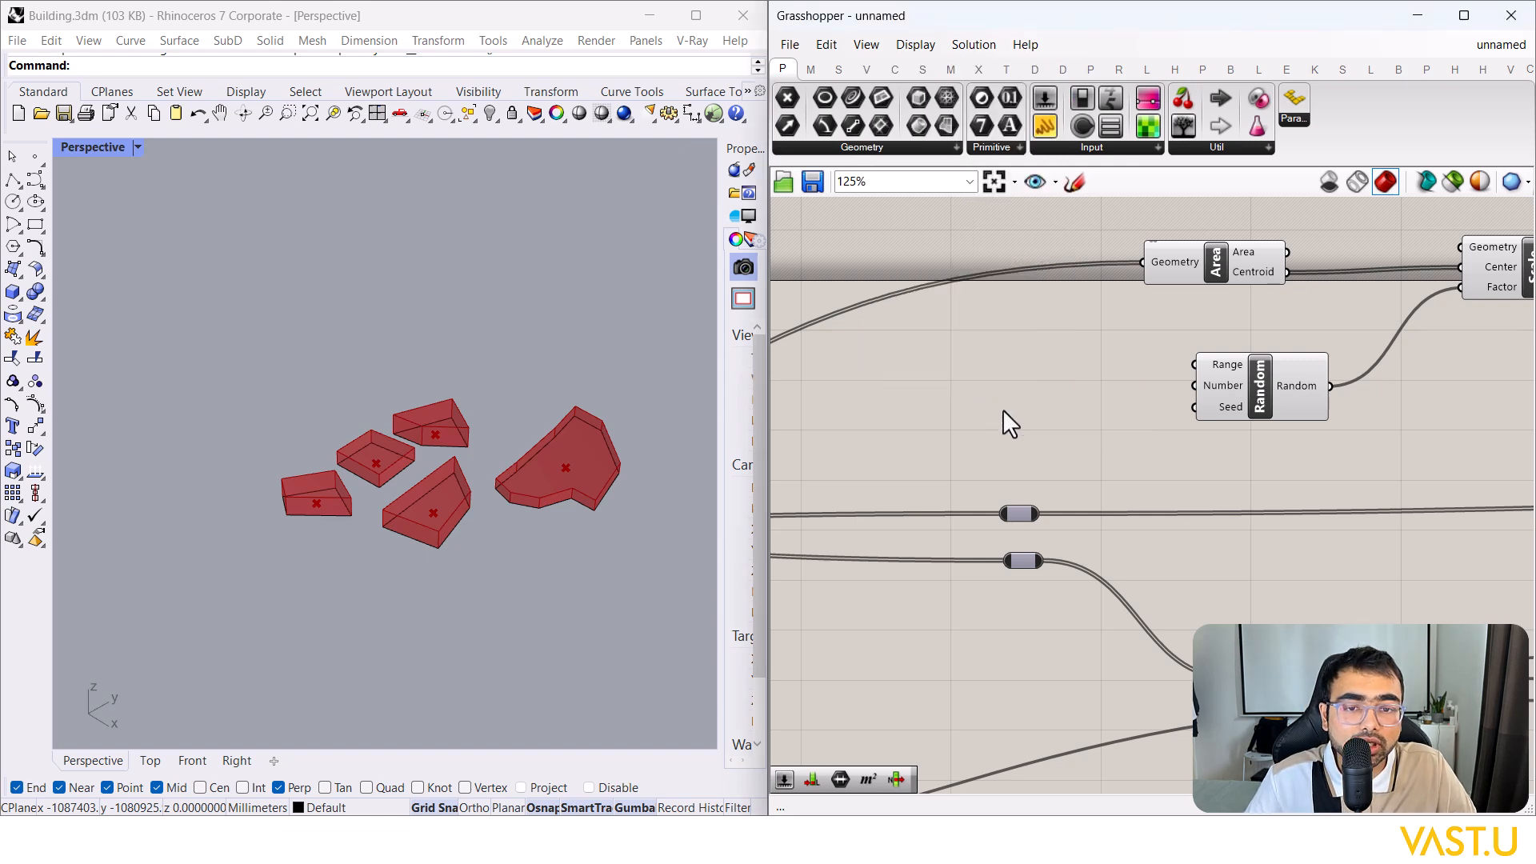
double_click(1002, 410)
text(cons)
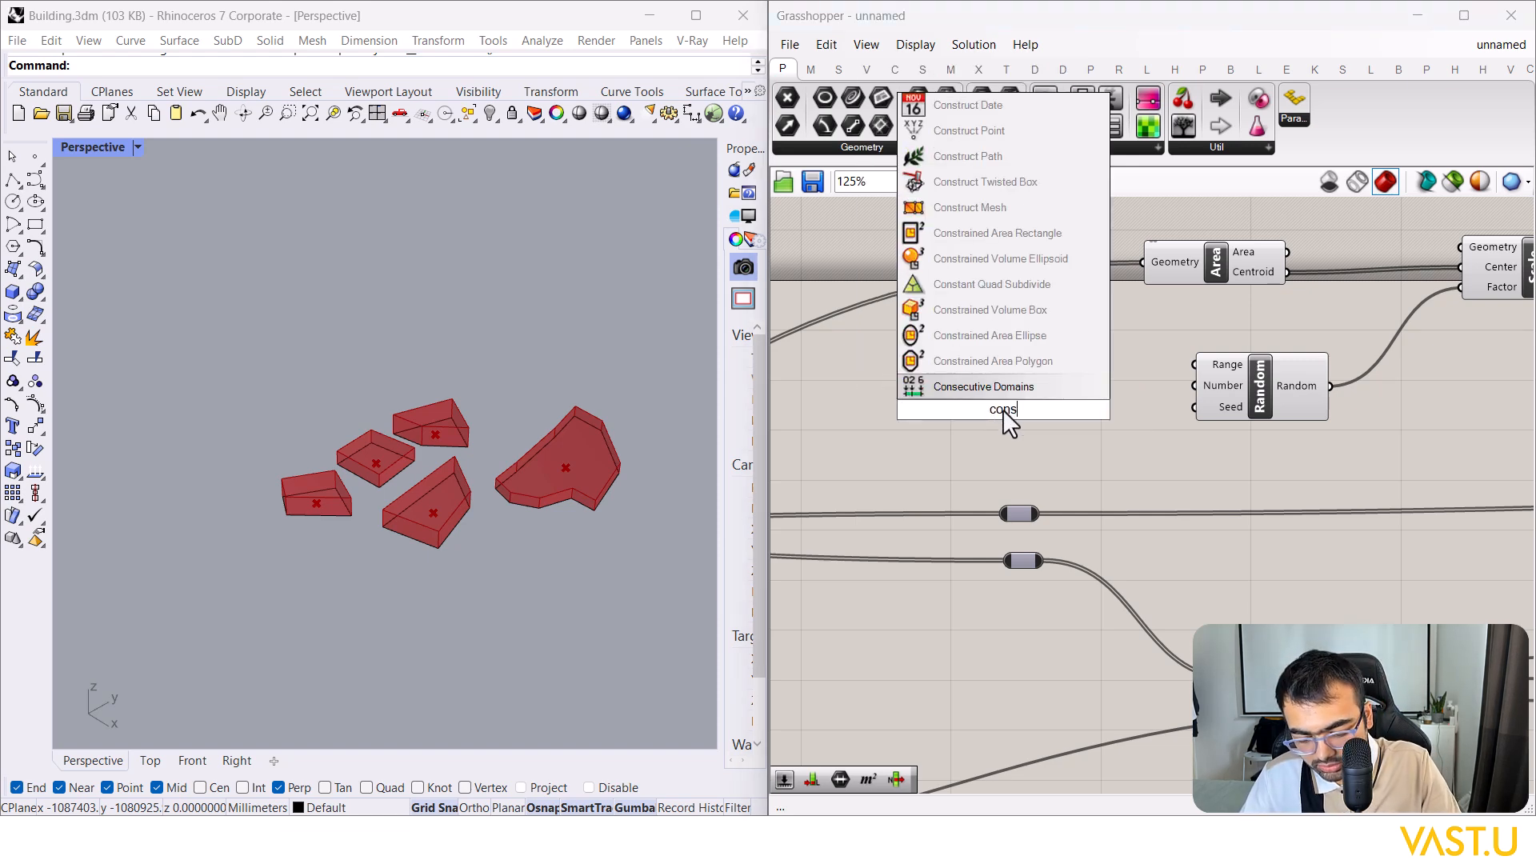
text(truct)
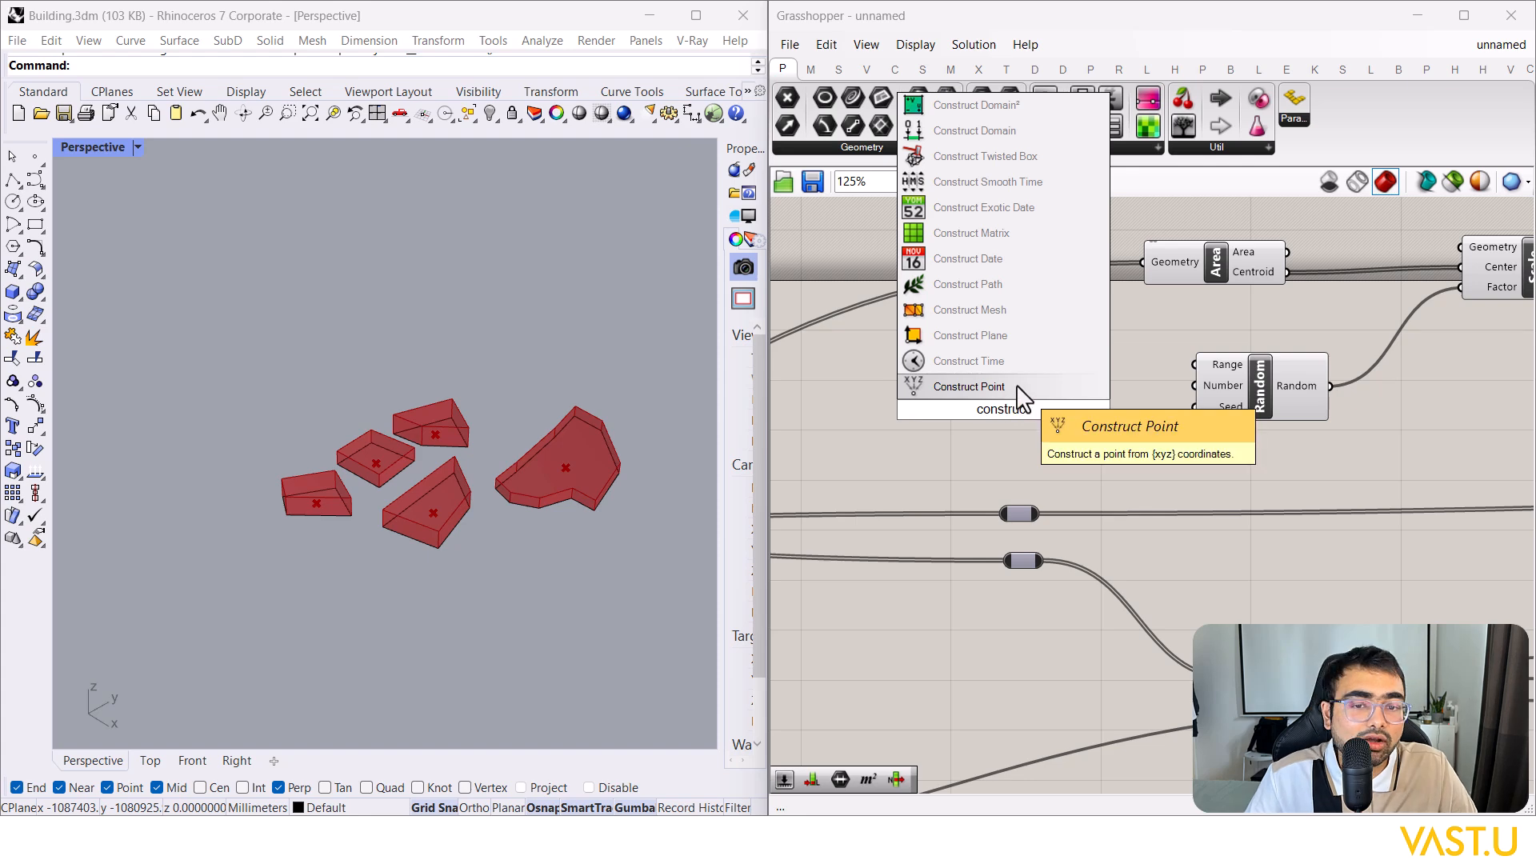
text( do)
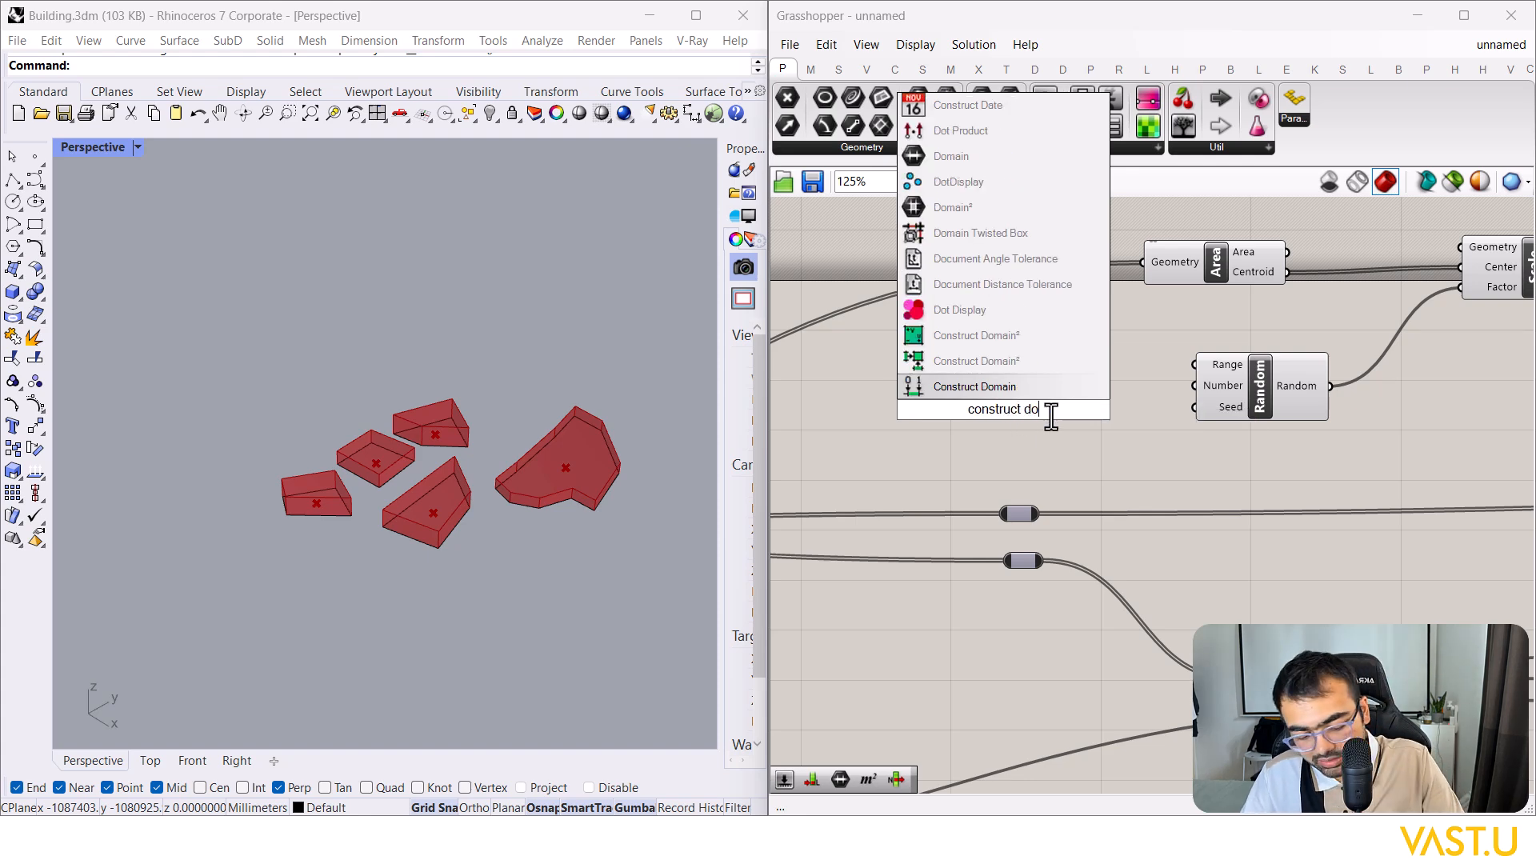
text(main)
click(1039, 386)
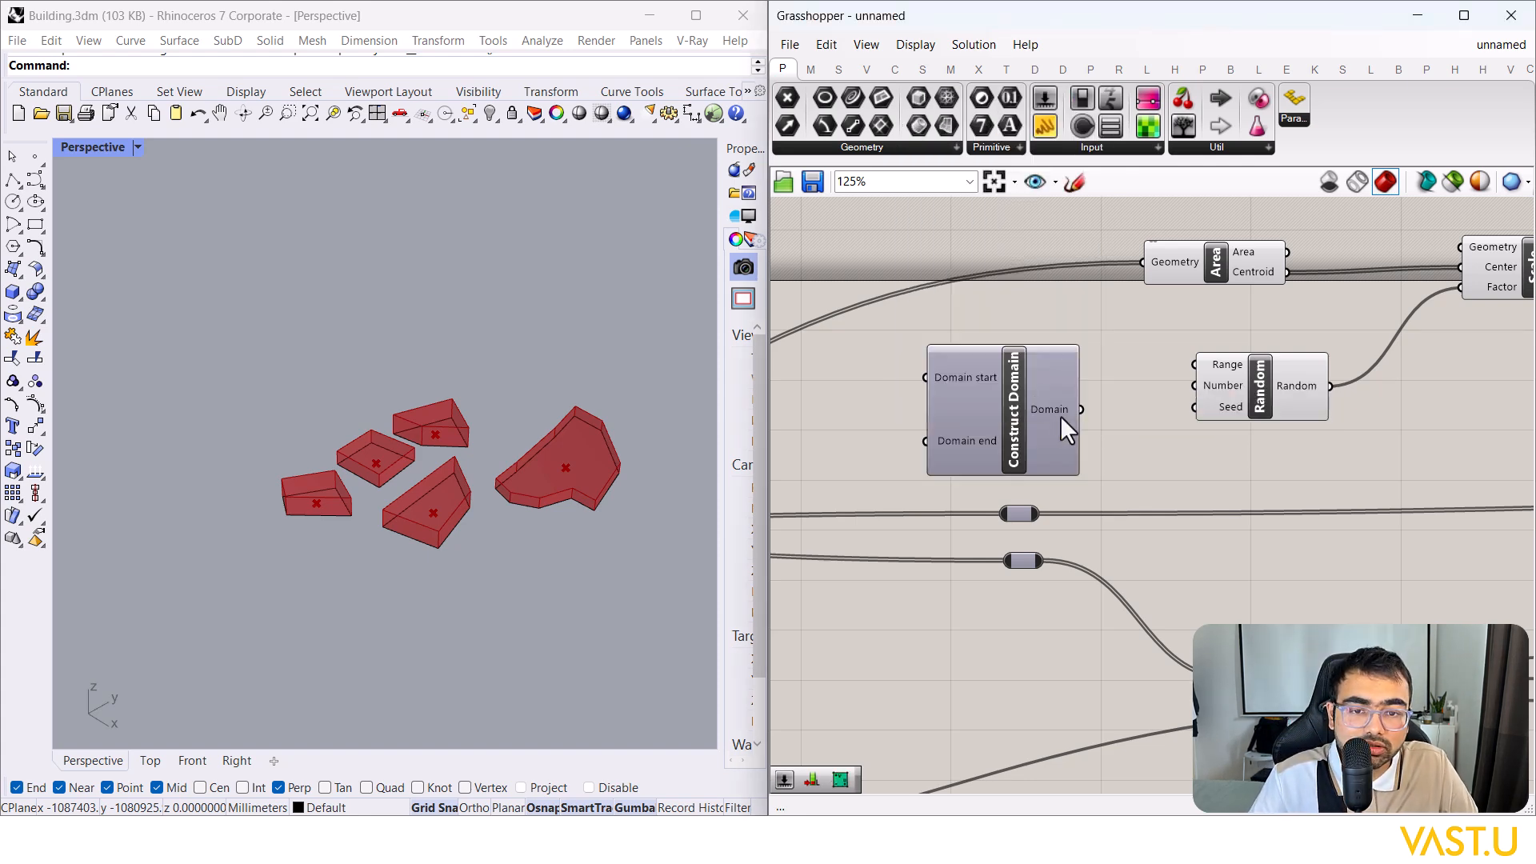
drag(1183, 371, 899, 333)
click(1032, 404)
Step: Move the List Length component and the wire relay over beside the curves
scroll(1032, 405, down, 4)
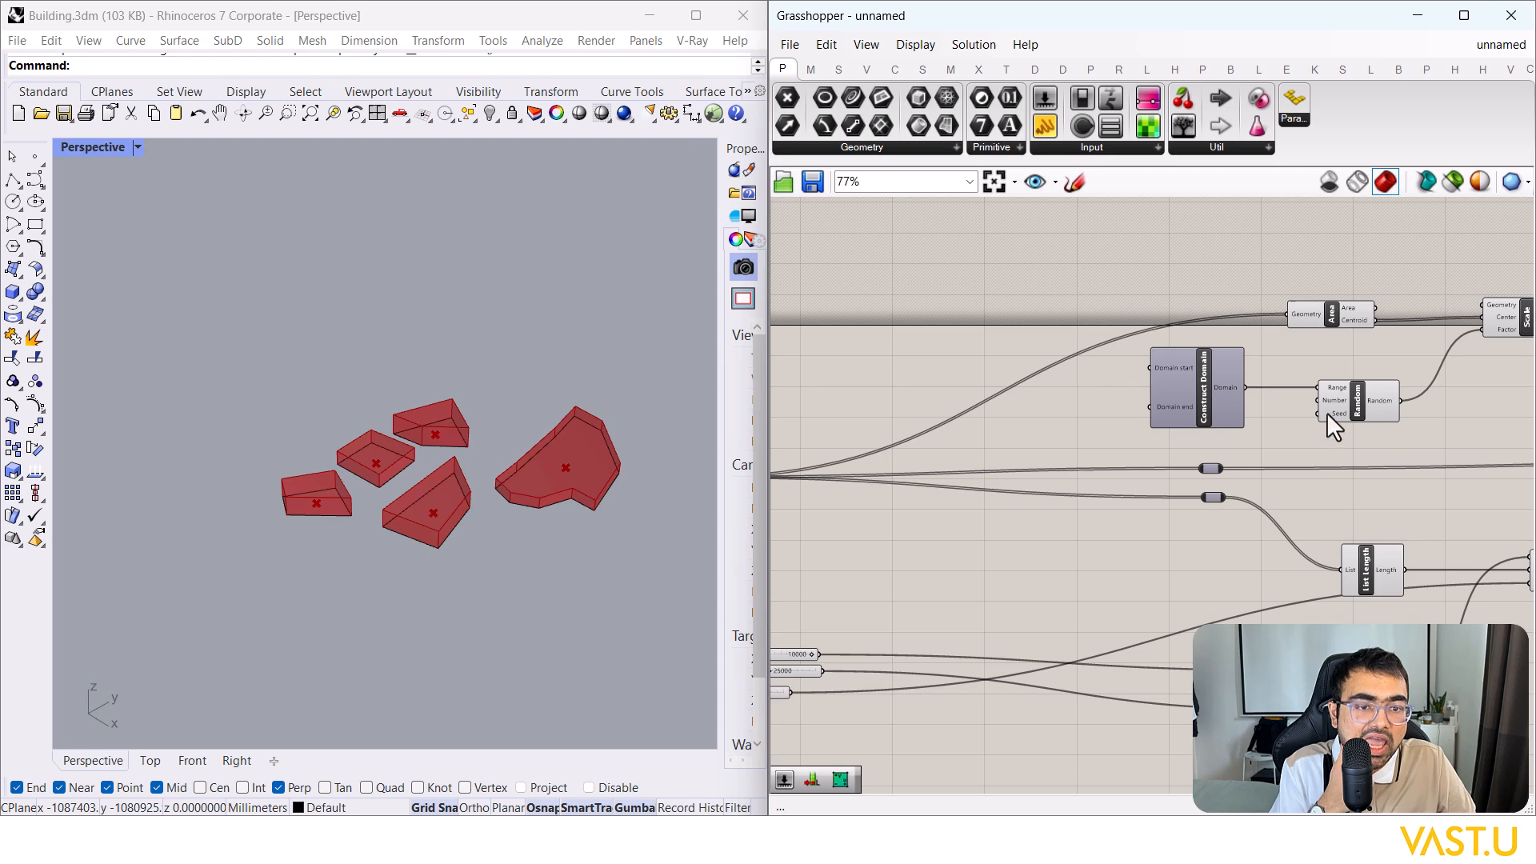
scroll(1327, 413, up, 2)
scroll(1330, 395, down, 2)
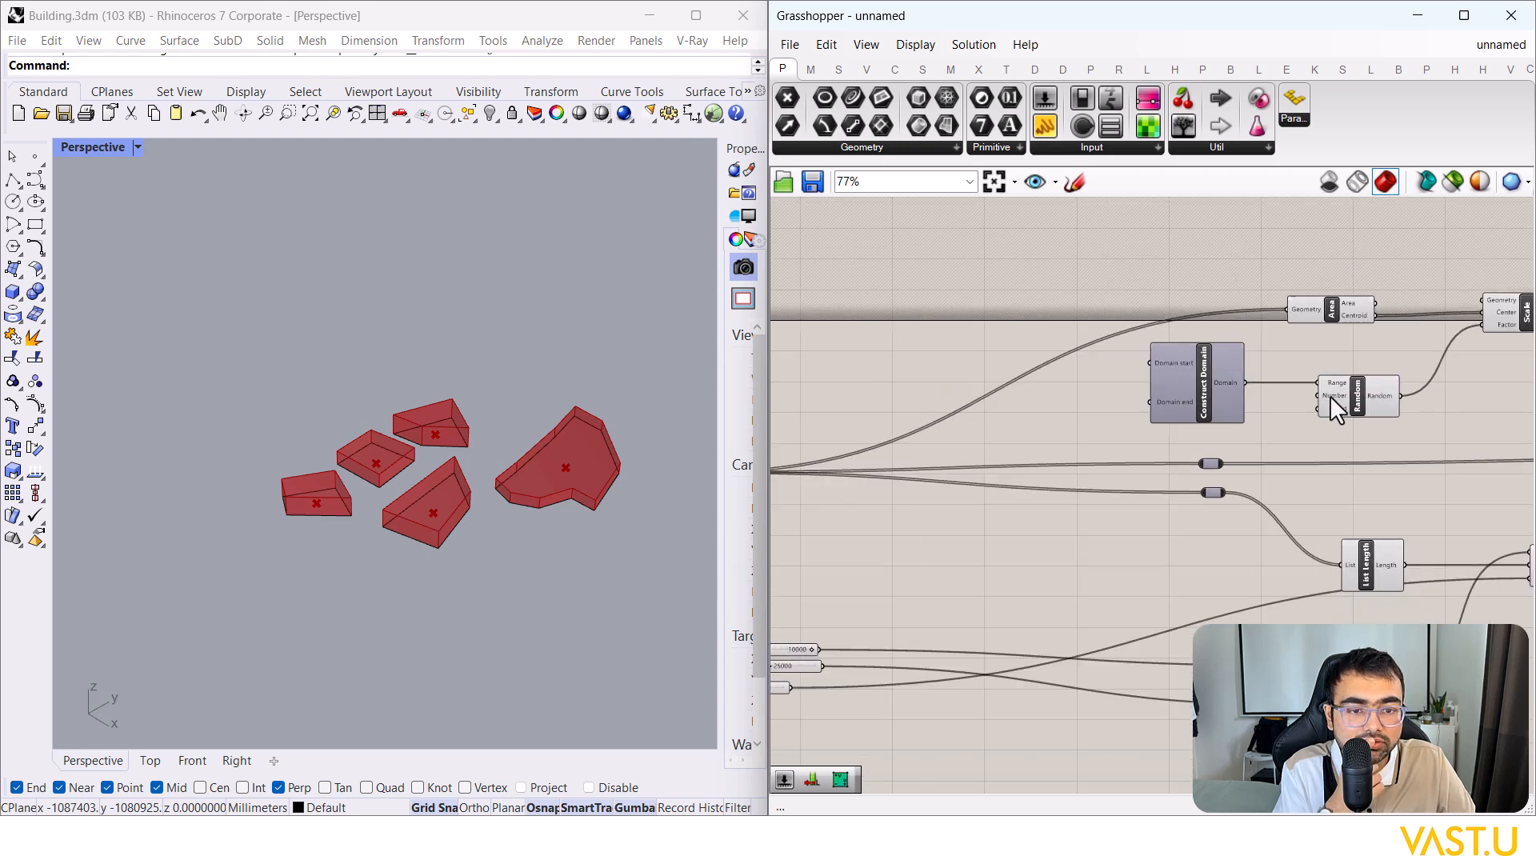
scroll(1330, 395, up, 2)
scroll(1330, 395, down, 3)
right_drag(1032, 505, 874, 520)
scroll(1216, 546, up, 2)
drag(1216, 545, 1139, 471)
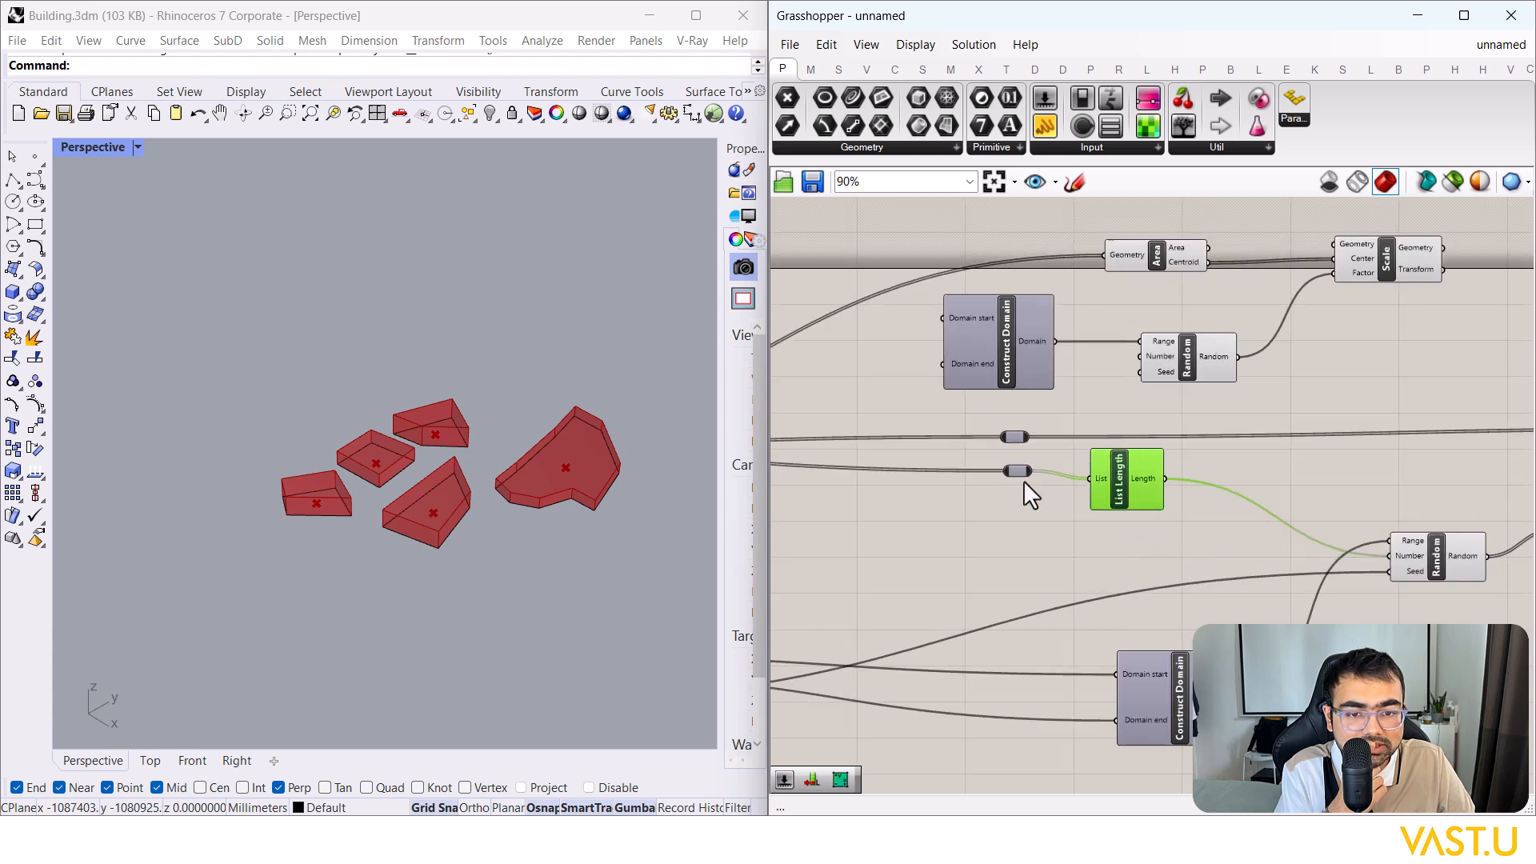
drag(1016, 471, 814, 463)
right_drag(814, 464, 1096, 474)
drag(1096, 473, 884, 472)
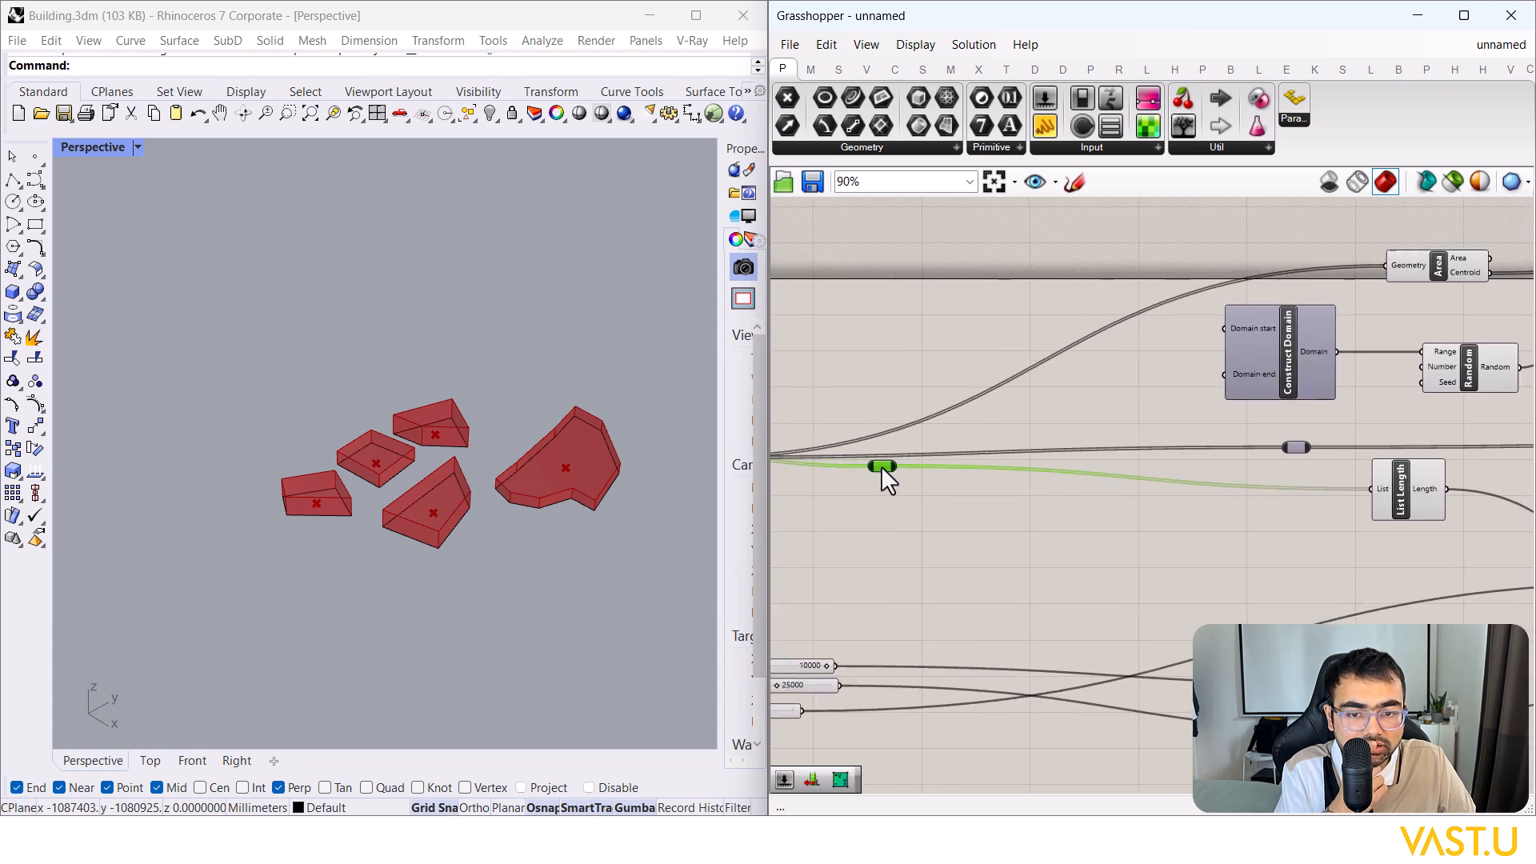
Step: Place List Length on the curve wire and connect its Length to Random's Number input
drag(1373, 498, 996, 476)
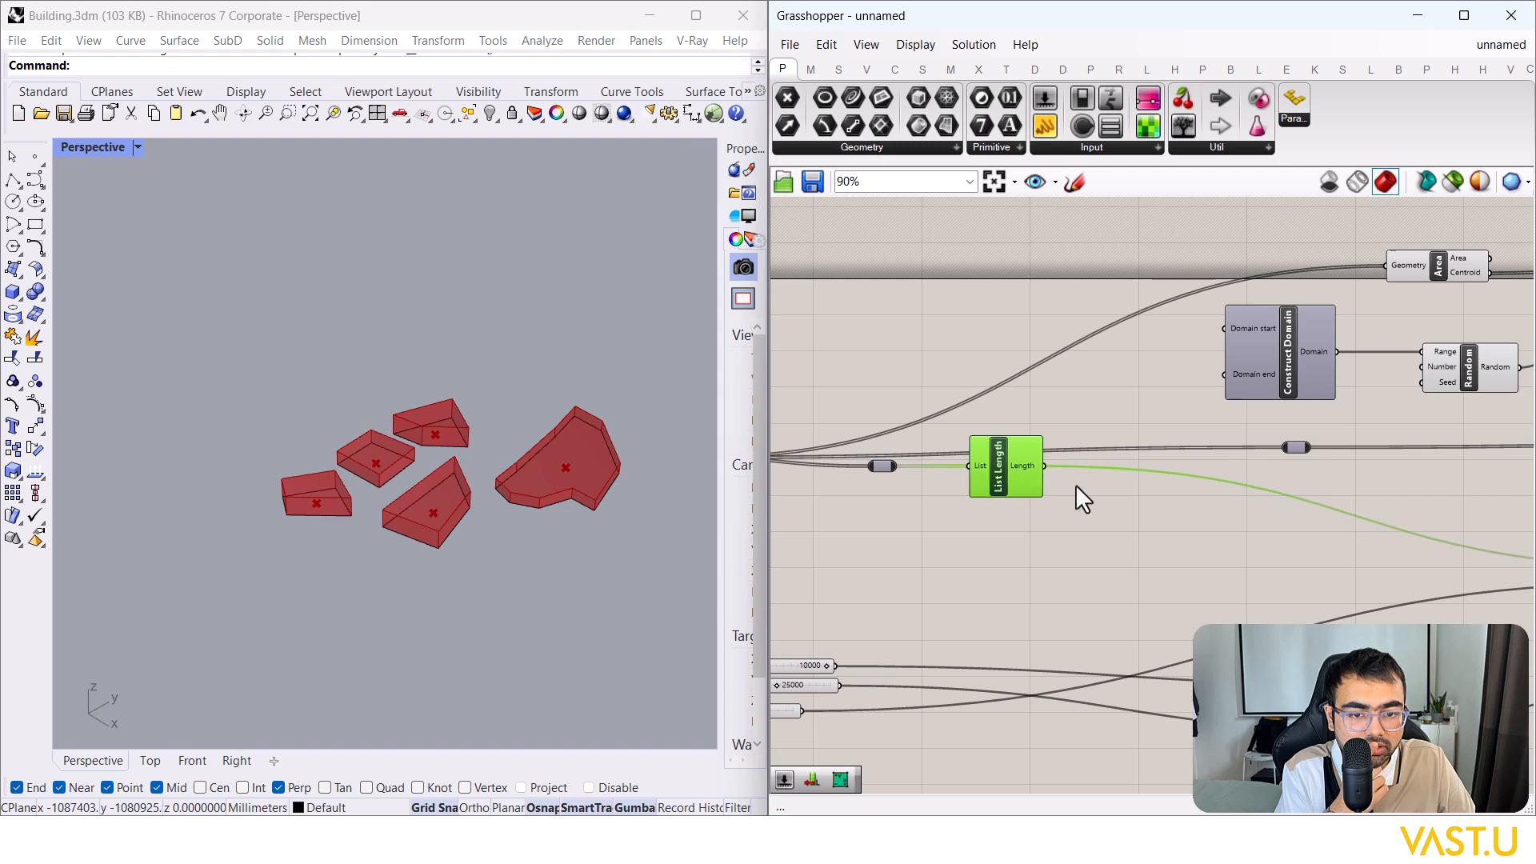
right_drag(1026, 478, 938, 459)
drag(978, 472, 1301, 376)
click(1305, 406)
right_drag(1306, 406, 1262, 400)
click(1123, 356)
right_drag(858, 338, 1215, 344)
click(1211, 342)
scroll(1212, 344, down, 1)
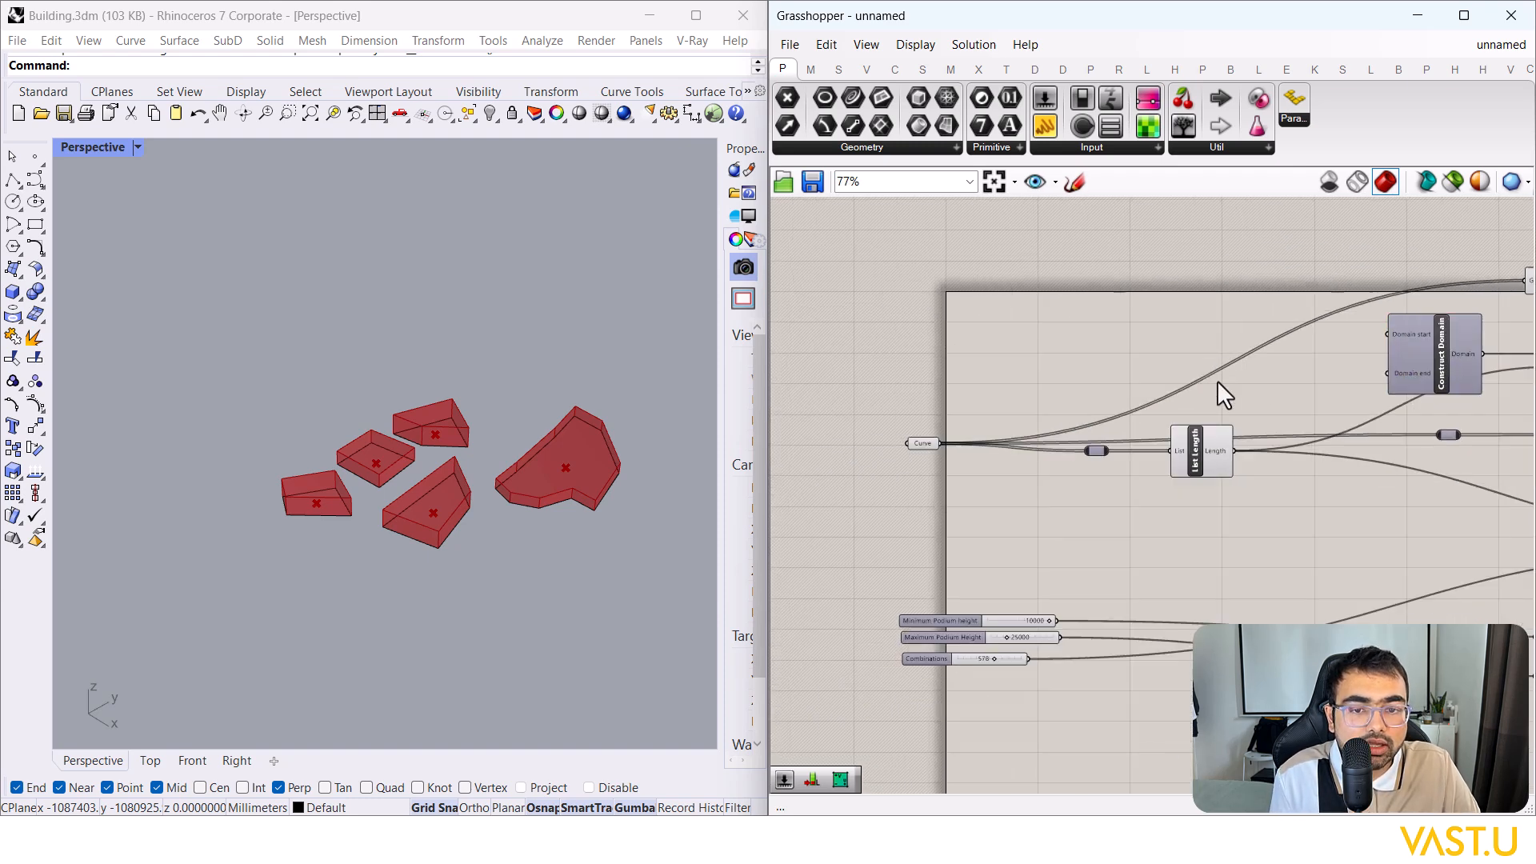
right_drag(1362, 392, 1318, 304)
scroll(1328, 296, up, 3)
Step: Create a number slider set to 0.561 and wire it into Domain start
double_click(1075, 291)
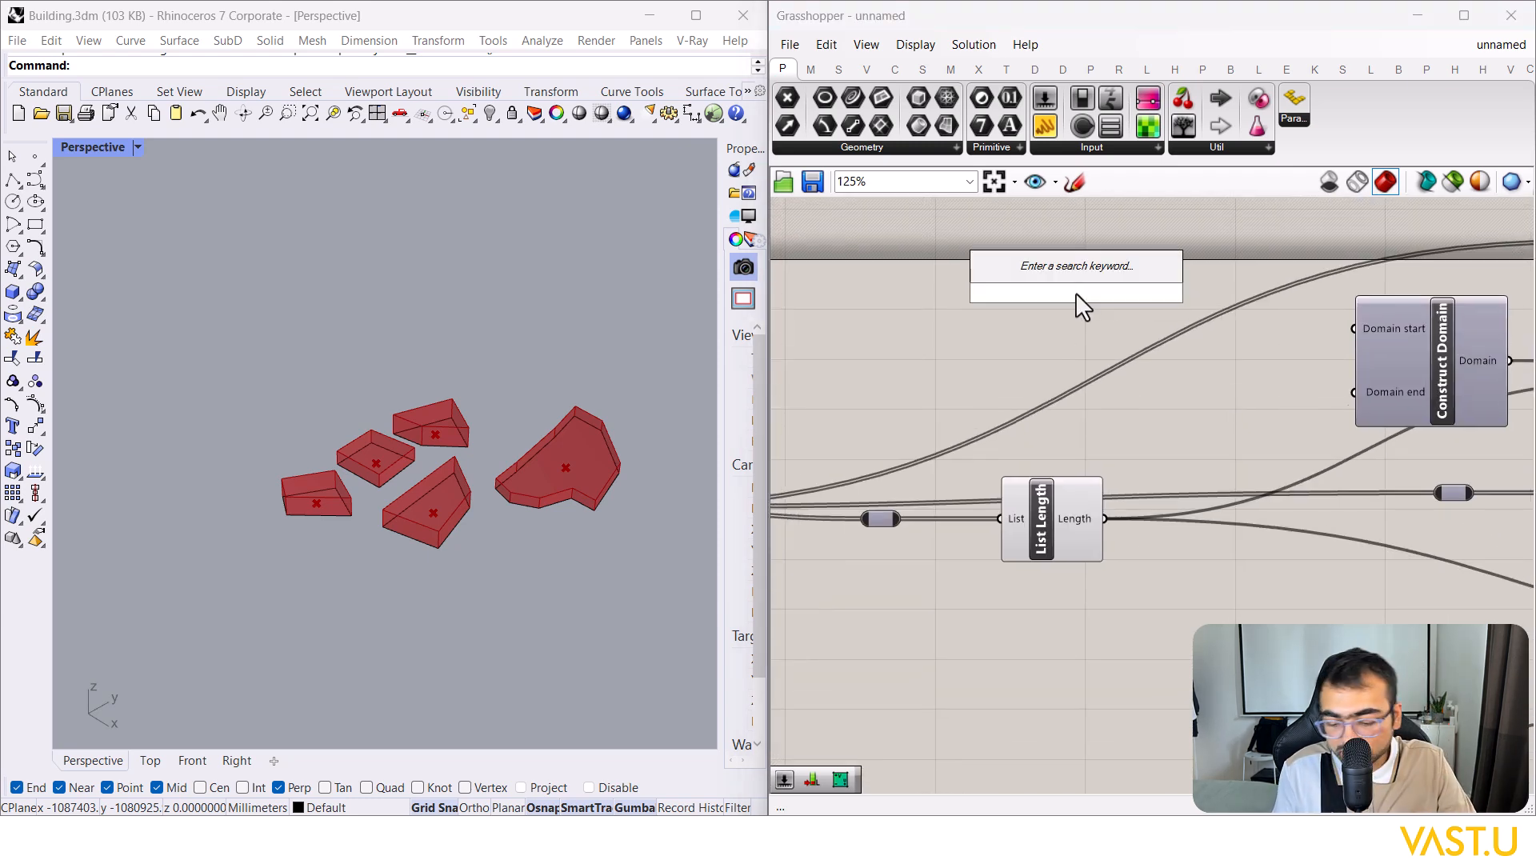
text(slider)
key(Return)
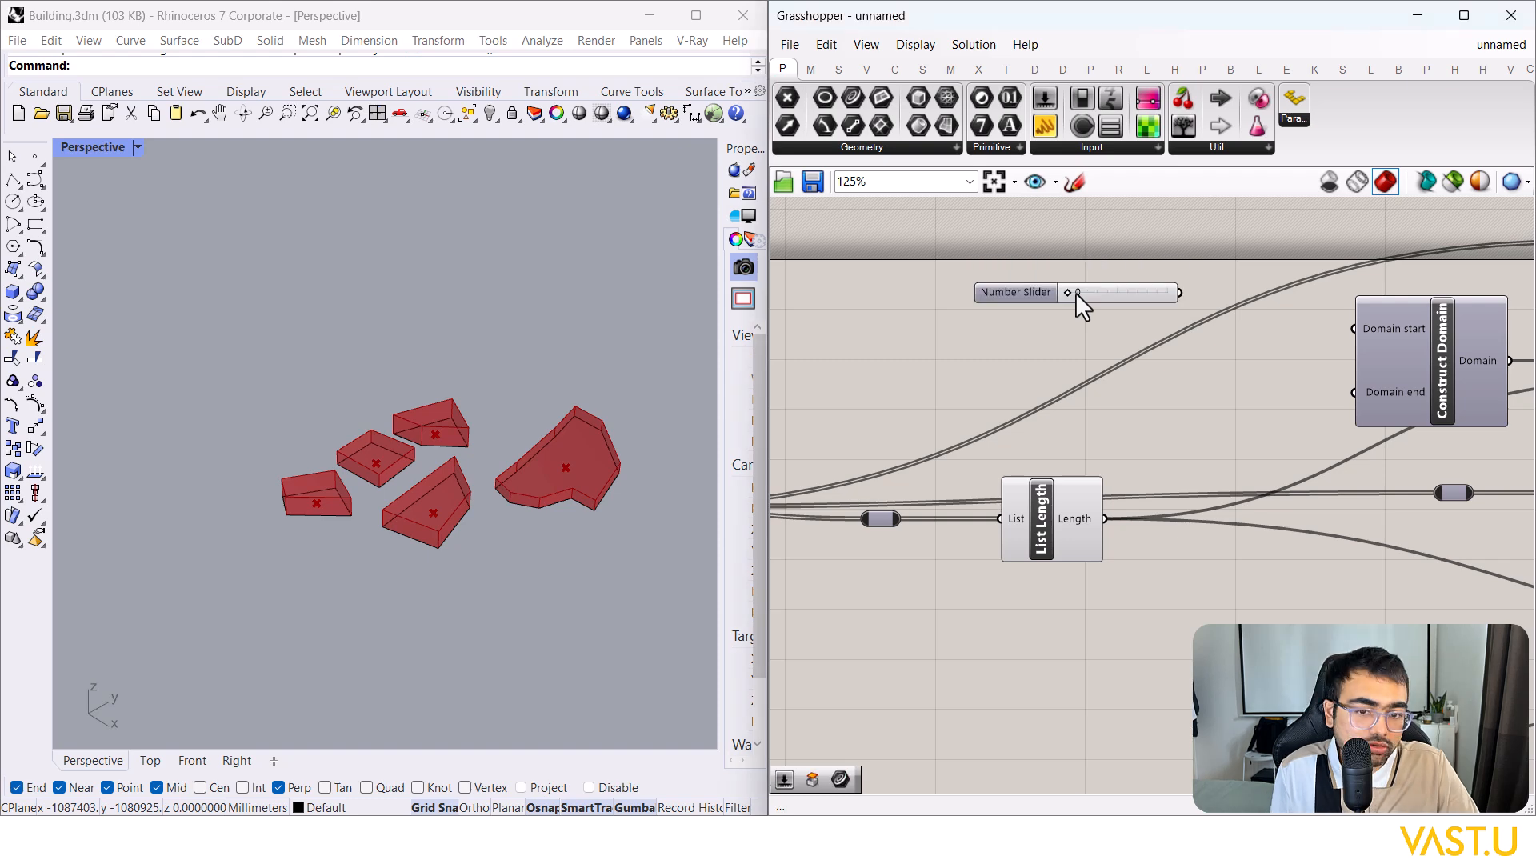
click(1142, 295)
key(Delete)
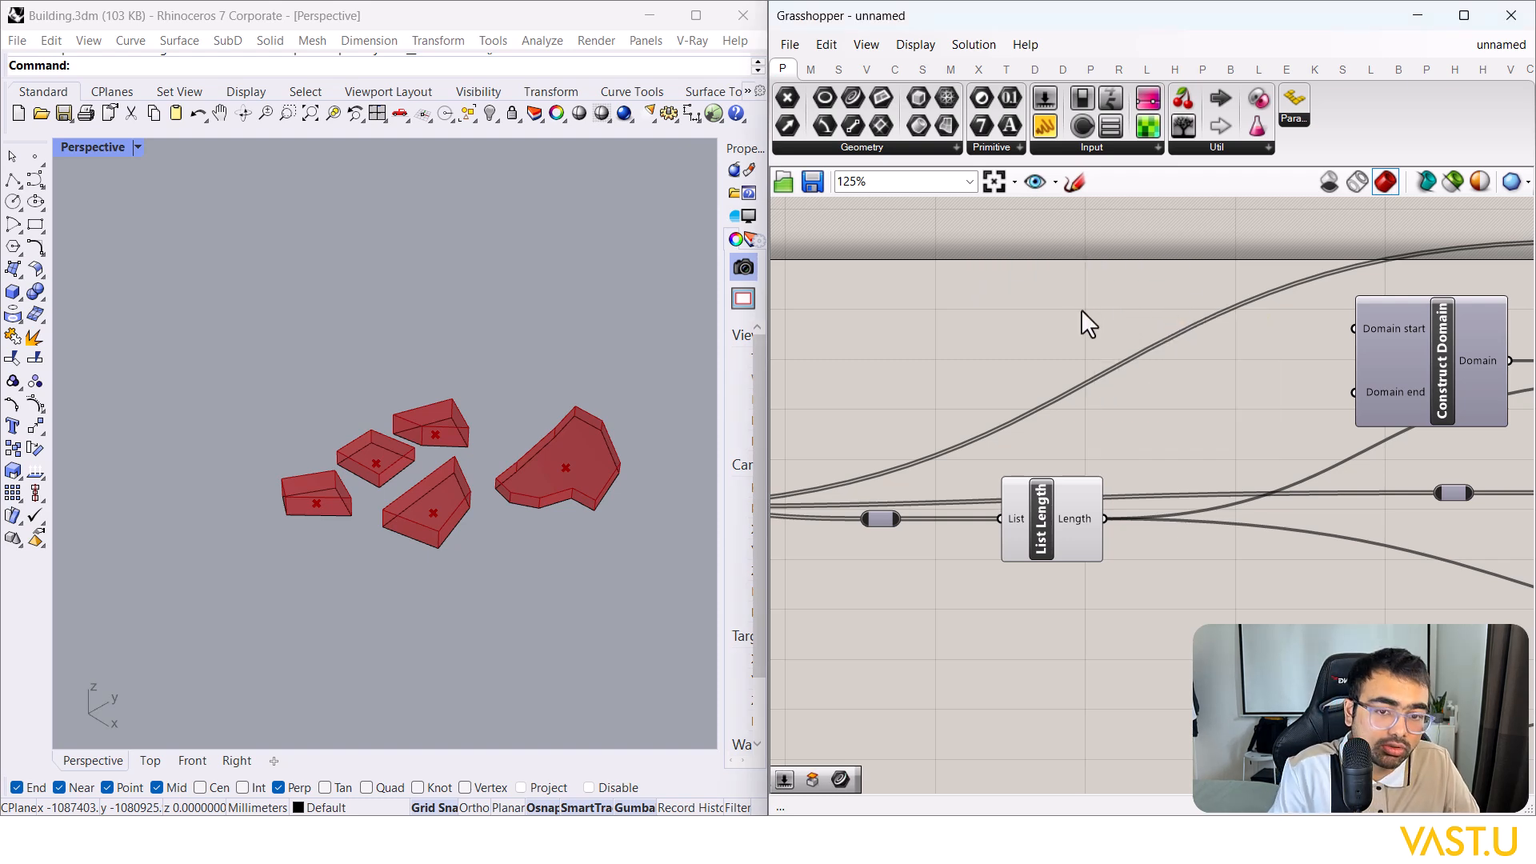
double_click(1081, 310)
text(0.11)
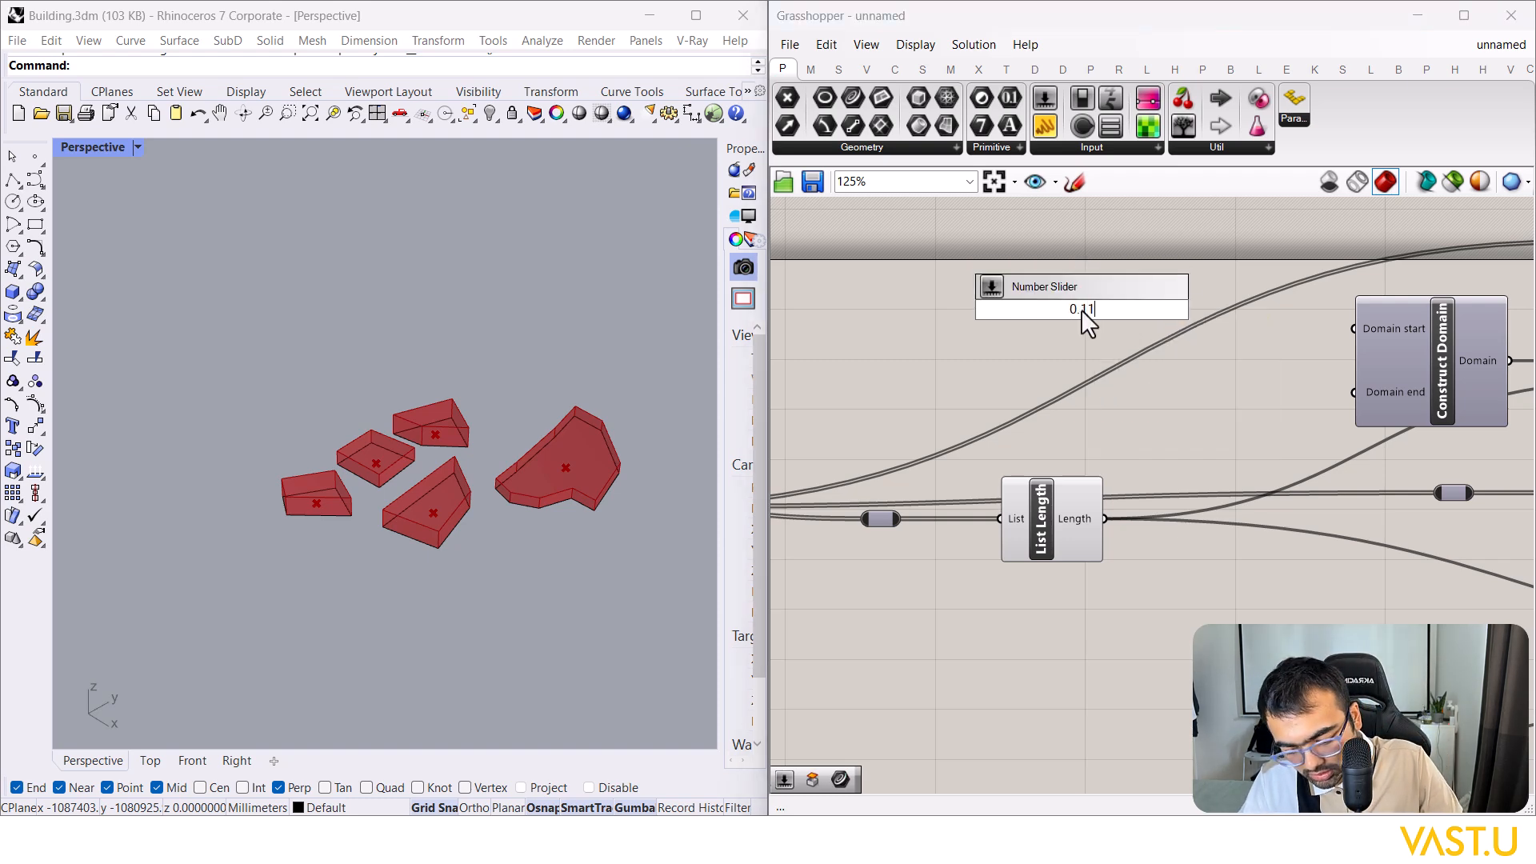
text(1)
key(Return)
scroll(1192, 298, up, 2)
drag(1400, 328, 1408, 326)
drag(1067, 295, 1065, 296)
drag(963, 297, 870, 320)
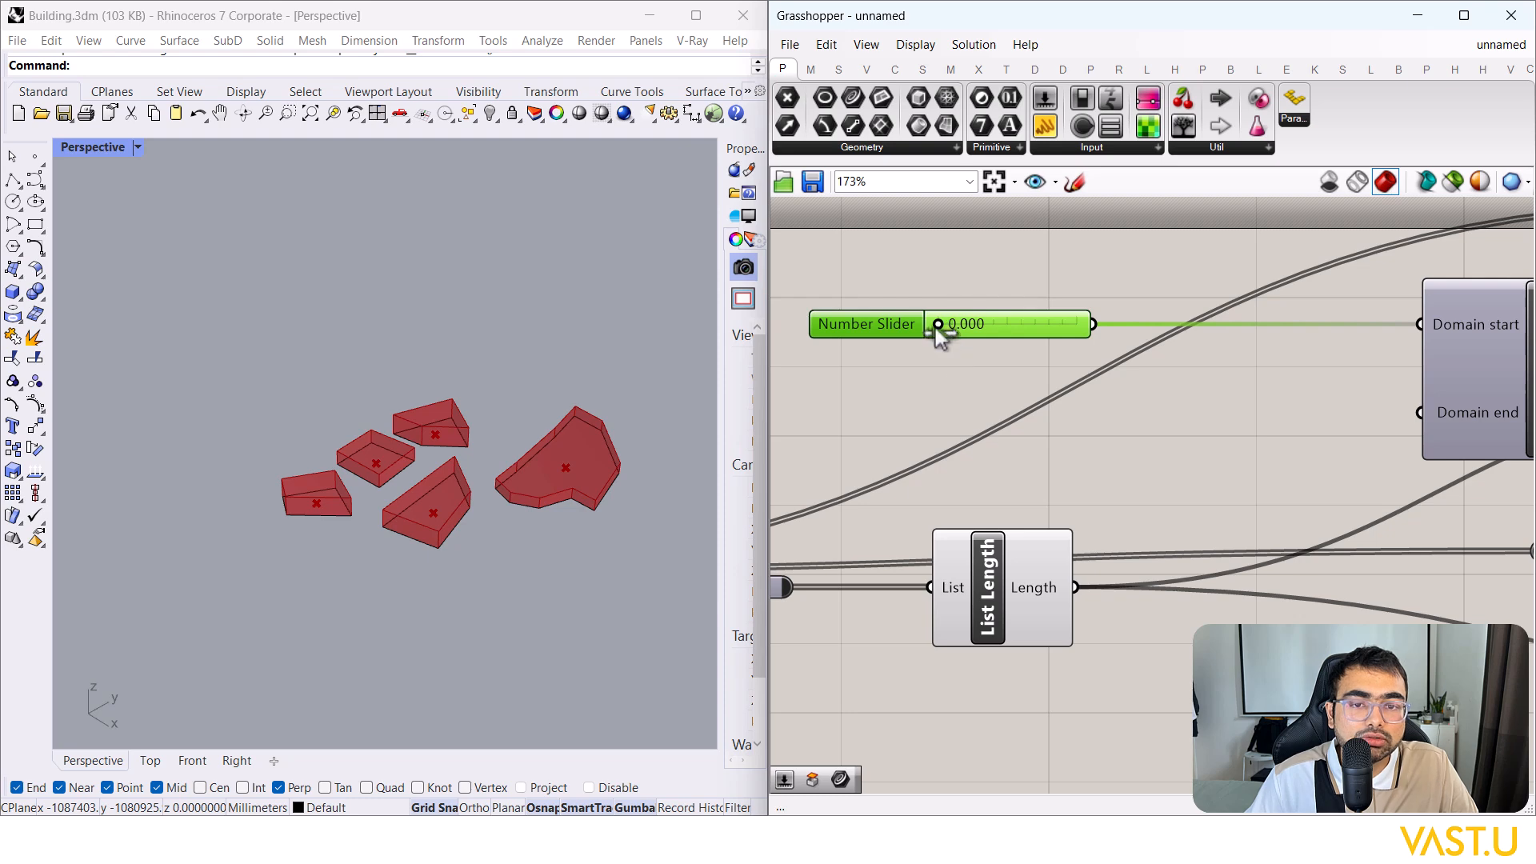
mouse_move(998, 330)
mouse_down()
mouse_move(1081, 331)
mouse_move(1015, 328)
mouse_up()
Step: Create a second slider at 0.8 and wire it into Domain end
double_click(944, 407)
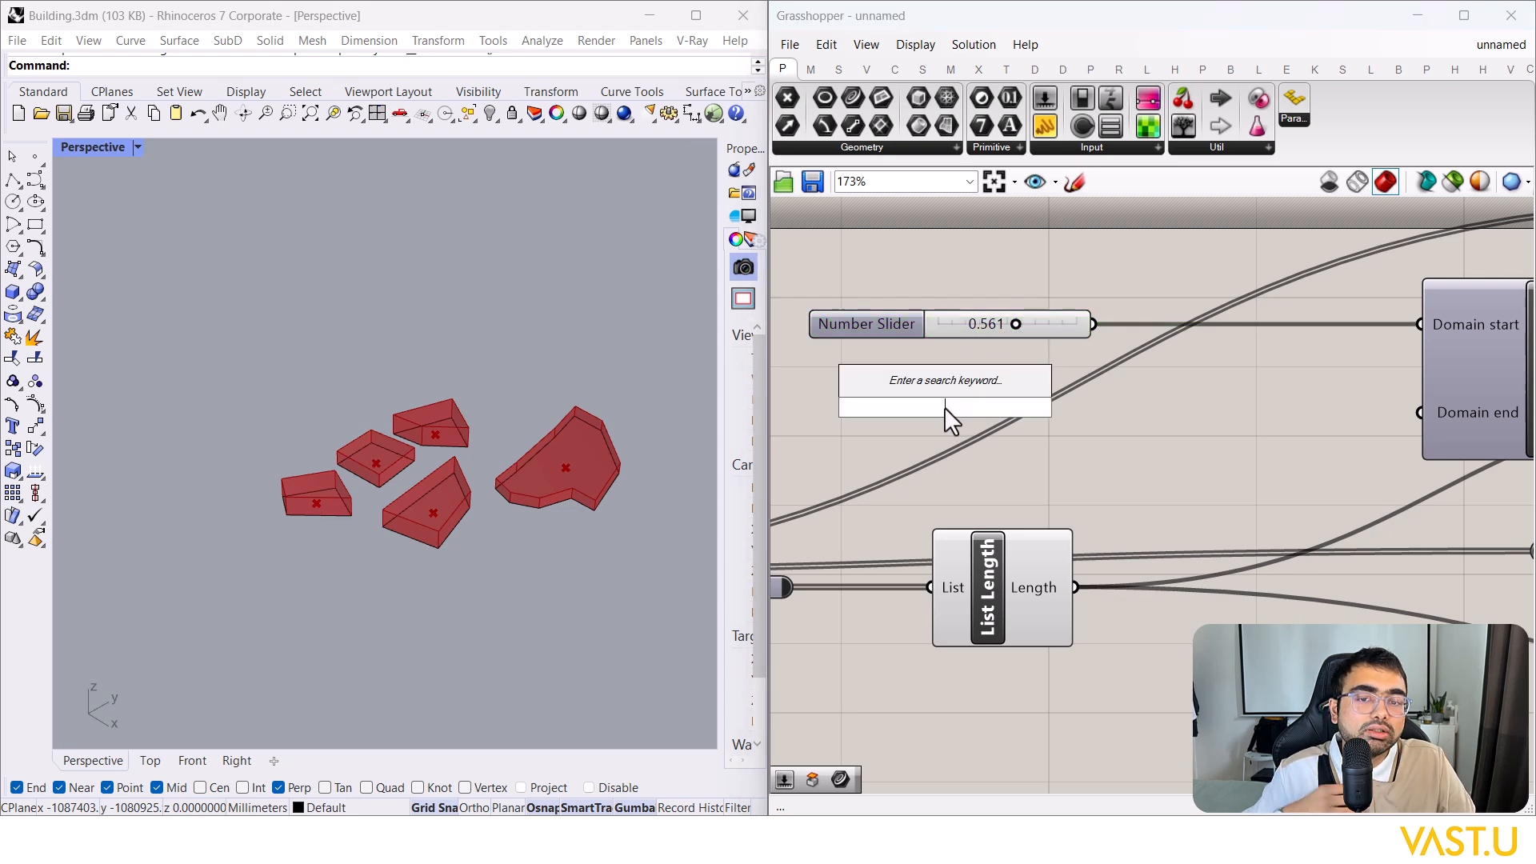
text(0.8)
key(Return)
drag(1088, 407, 1420, 412)
drag(932, 407, 929, 413)
Step: Check the Scale component, then bring the sliders and List Length back into view
scroll(928, 409, down, 6)
scroll(1114, 409, up, 4)
right_drag(1352, 361, 1191, 448)
click(992, 387)
scroll(482, 449, up, 2)
click(1139, 444)
click(1197, 380)
right_drag(1158, 378, 1349, 364)
scroll(1340, 357, down, 4)
Step: Wire Area's Centroid into Scale's Center input and view the outlines from above
scroll(932, 464, up, 3)
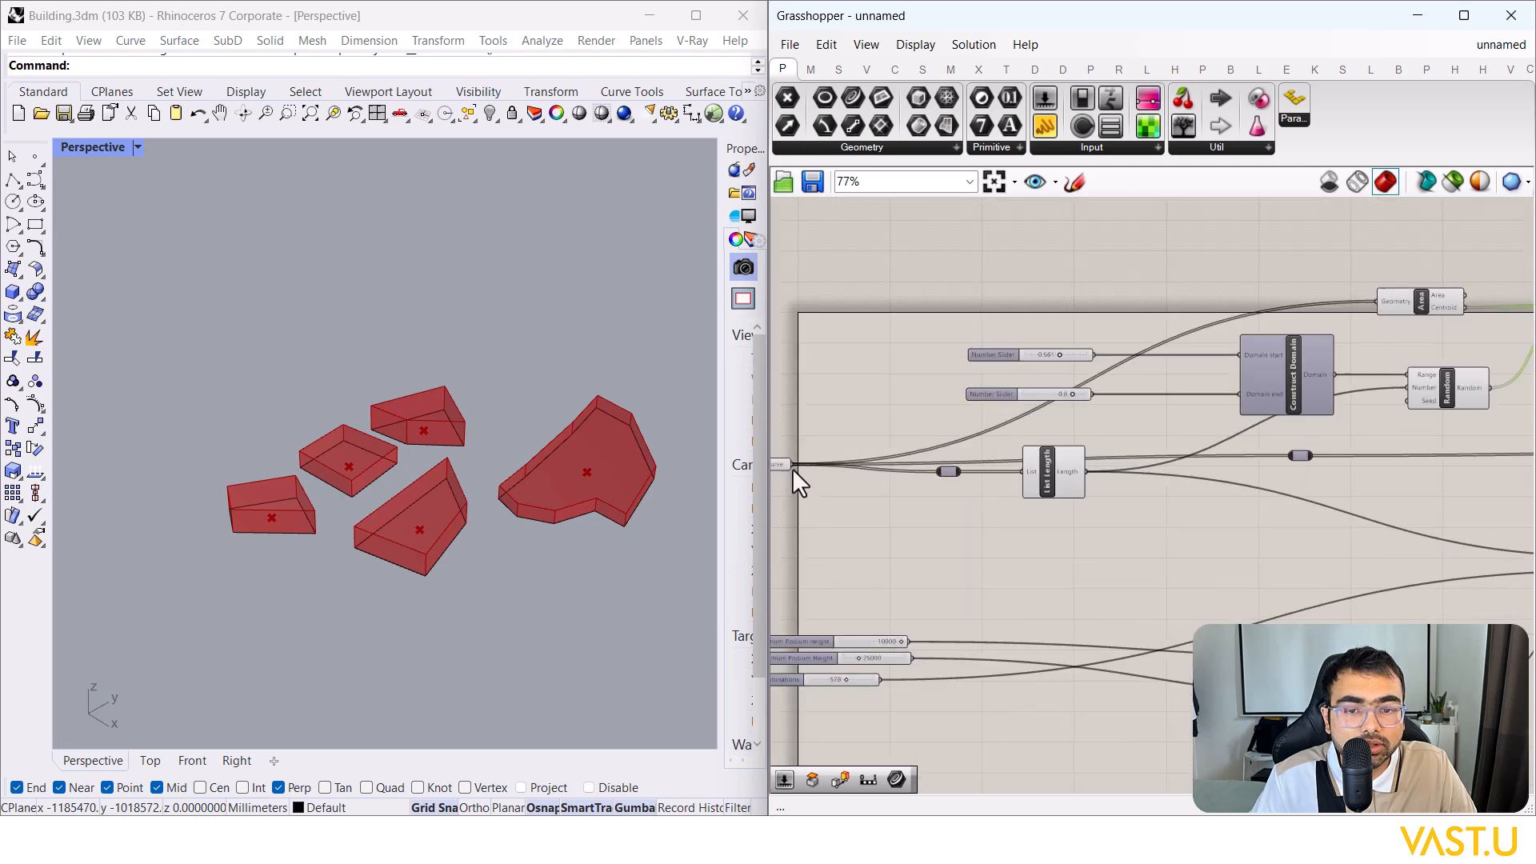
scroll(920, 432, down, 3)
scroll(1362, 309, up, 4)
drag(1099, 359, 1104, 373)
right_drag(590, 490, 468, 472)
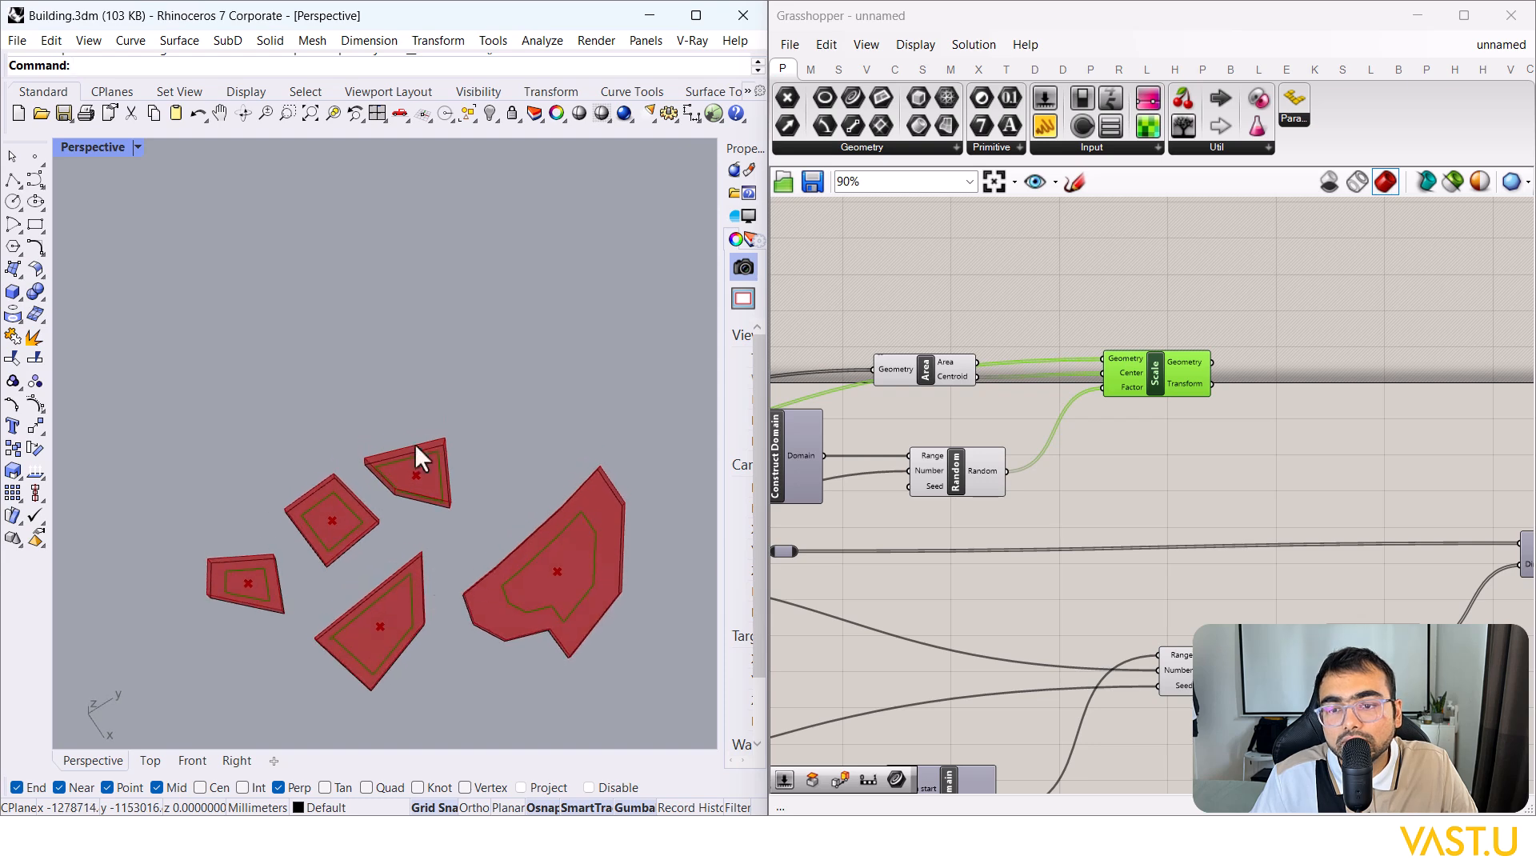
Step: Tune the domain sliders to a start of 0.525 and an end of 0.7
scroll(346, 636, up, 4)
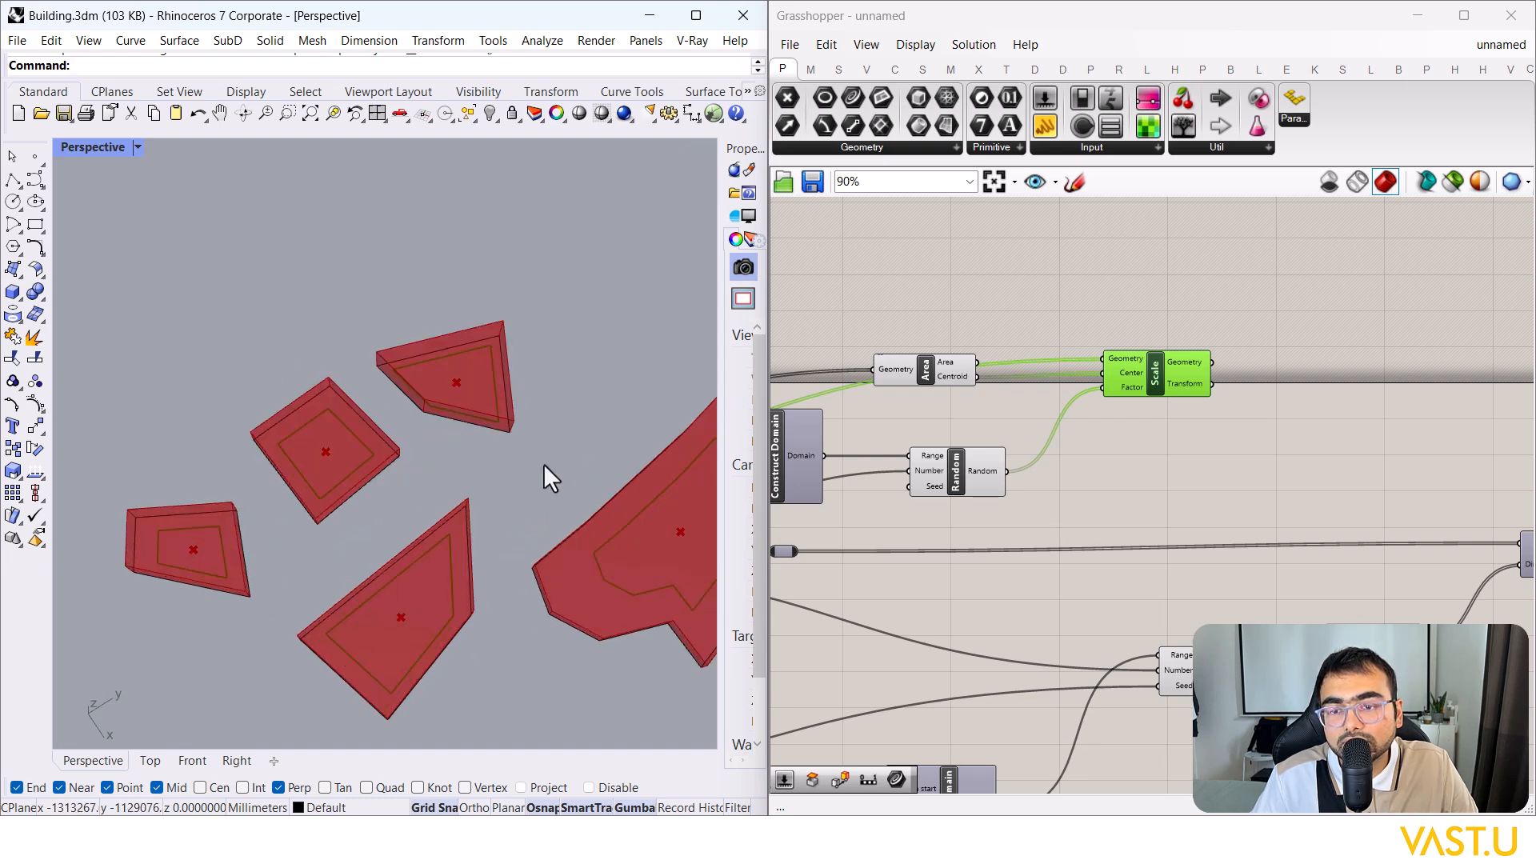
scroll(1424, 395, down, 5)
scroll(1101, 415, up, 7)
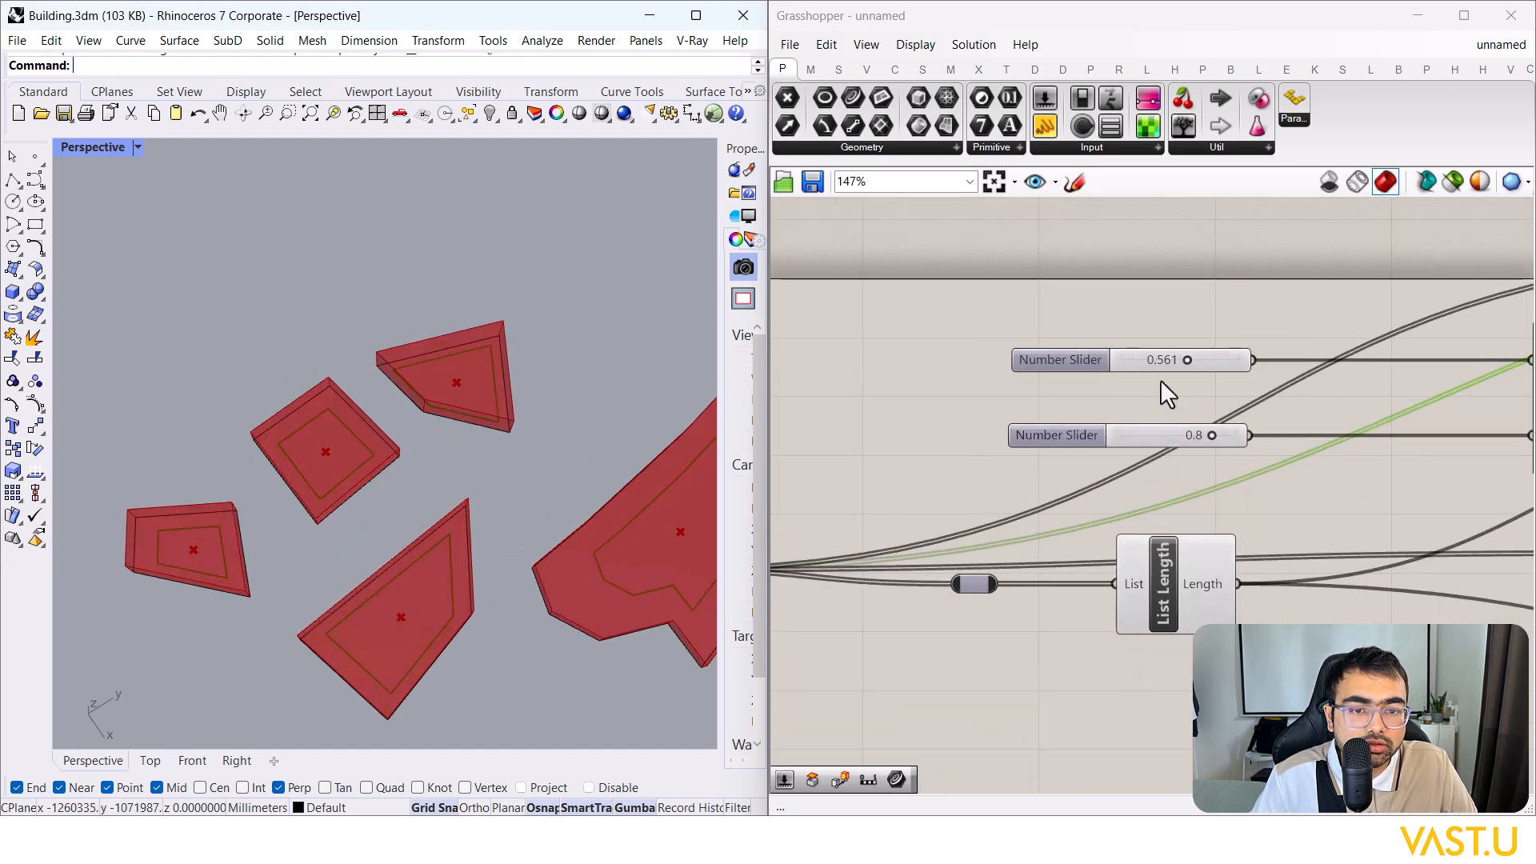
scroll(302, 405, down, 4)
scroll(1192, 360, up, 3)
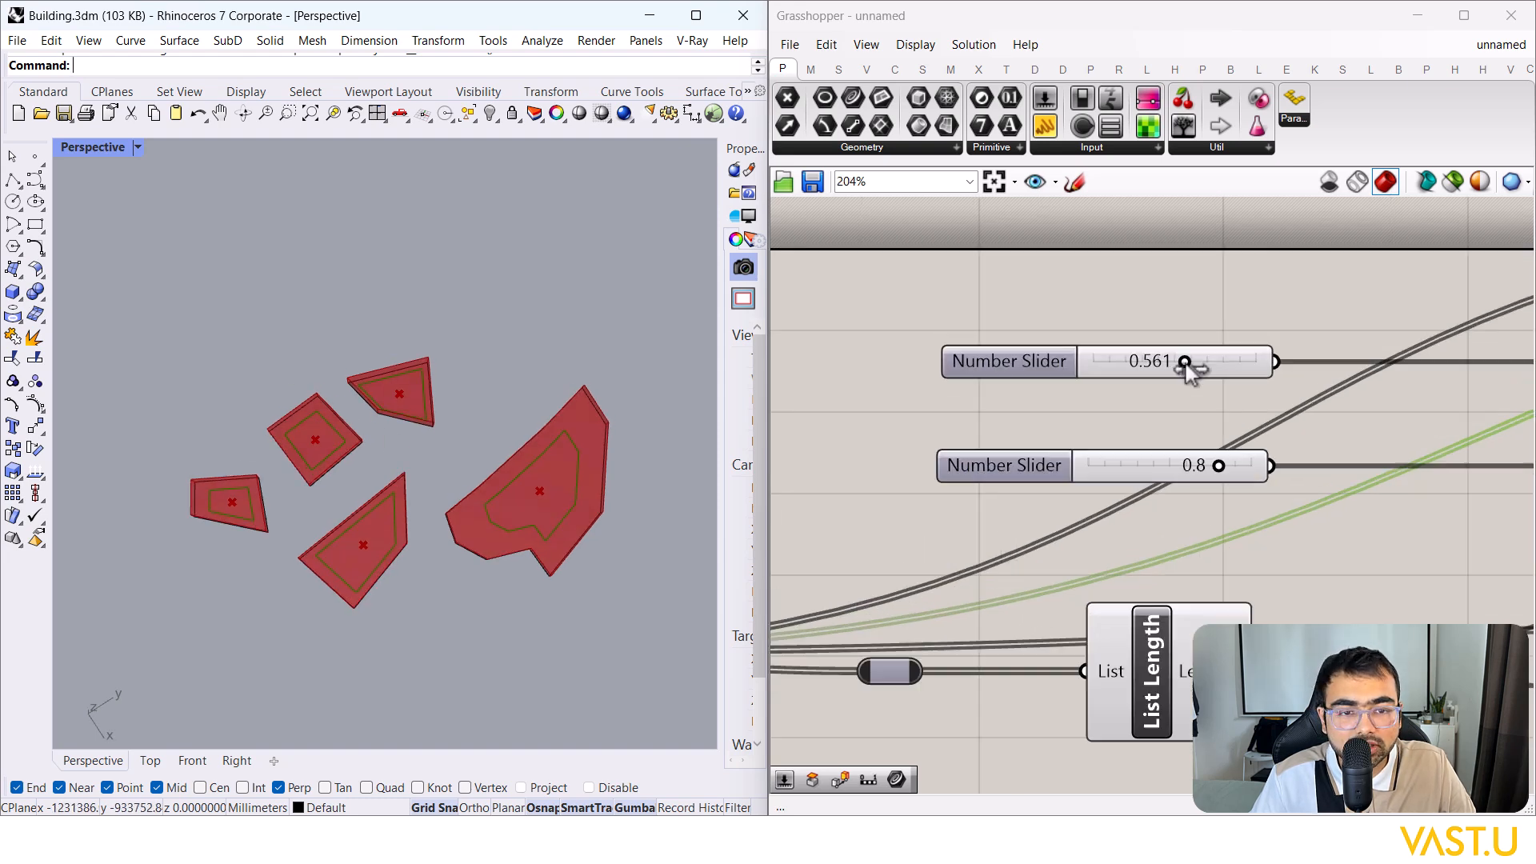
drag(1192, 362, 1125, 365)
drag(1027, 421, 936, 276)
click(1046, 286)
right_drag(571, 530, 229, 341)
scroll(1164, 355, up, 3)
drag(1109, 367, 1142, 366)
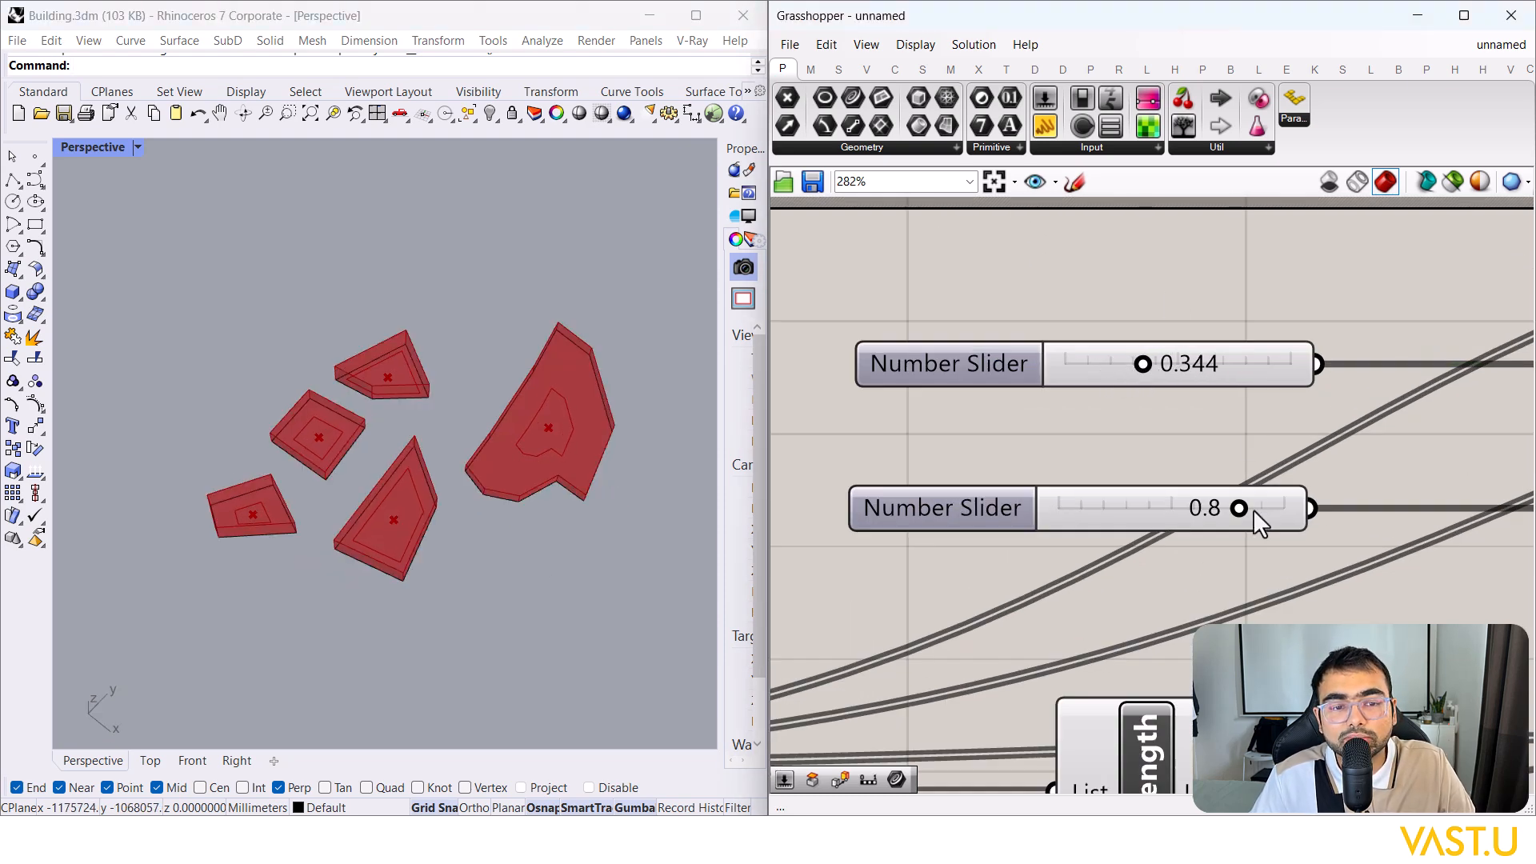
drag(1239, 508, 1216, 509)
drag(1146, 365, 1183, 372)
right_drag(405, 446, 419, 483)
Step: Move the 0.7 slider up and tidy the layout around the Scale component
scroll(421, 482, up, 3)
scroll(1200, 405, down, 5)
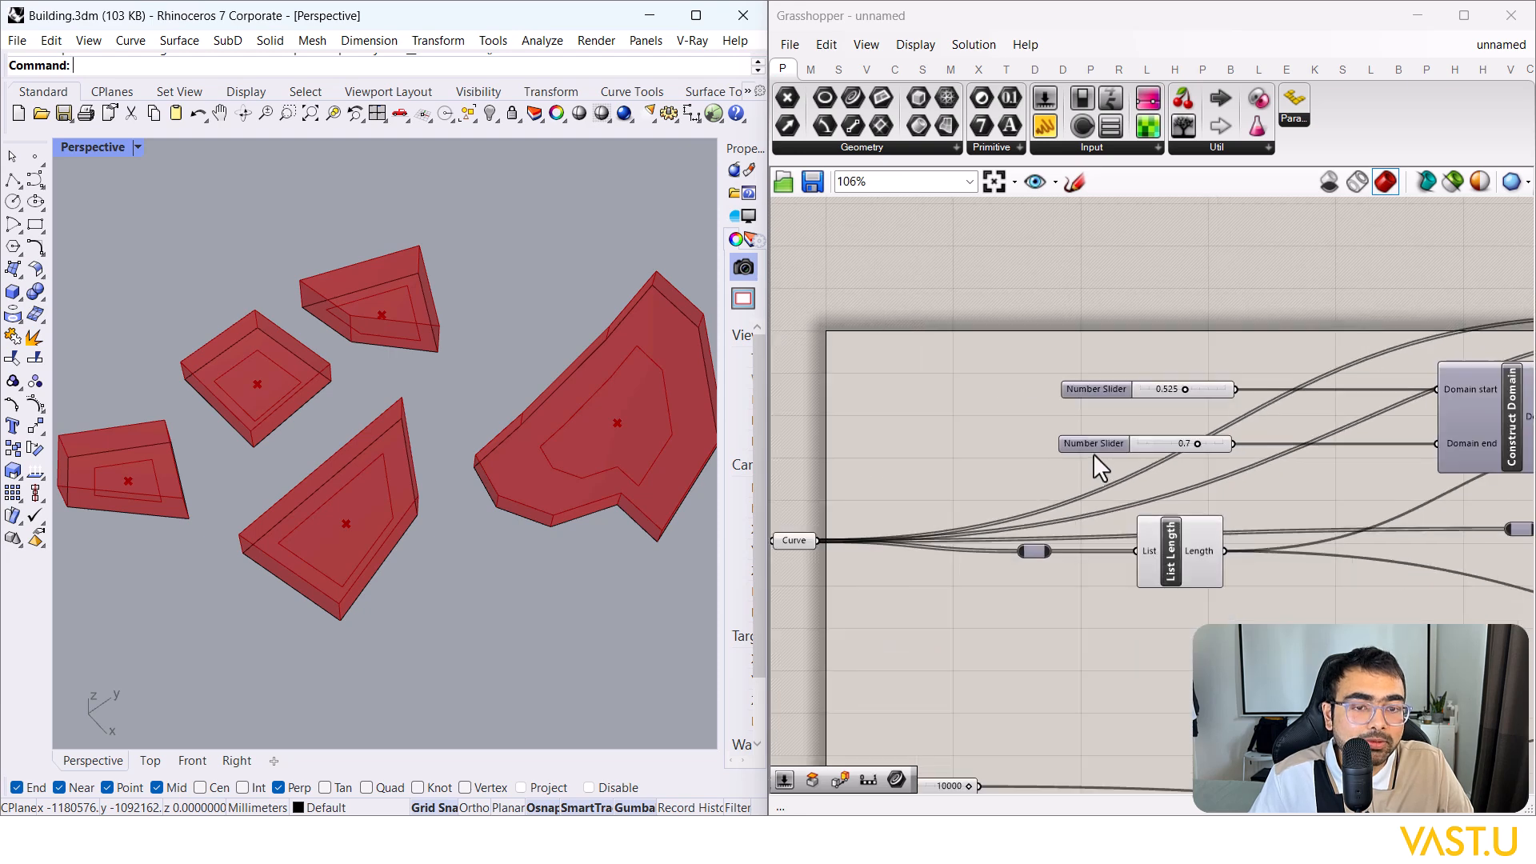
drag(1094, 442, 1085, 410)
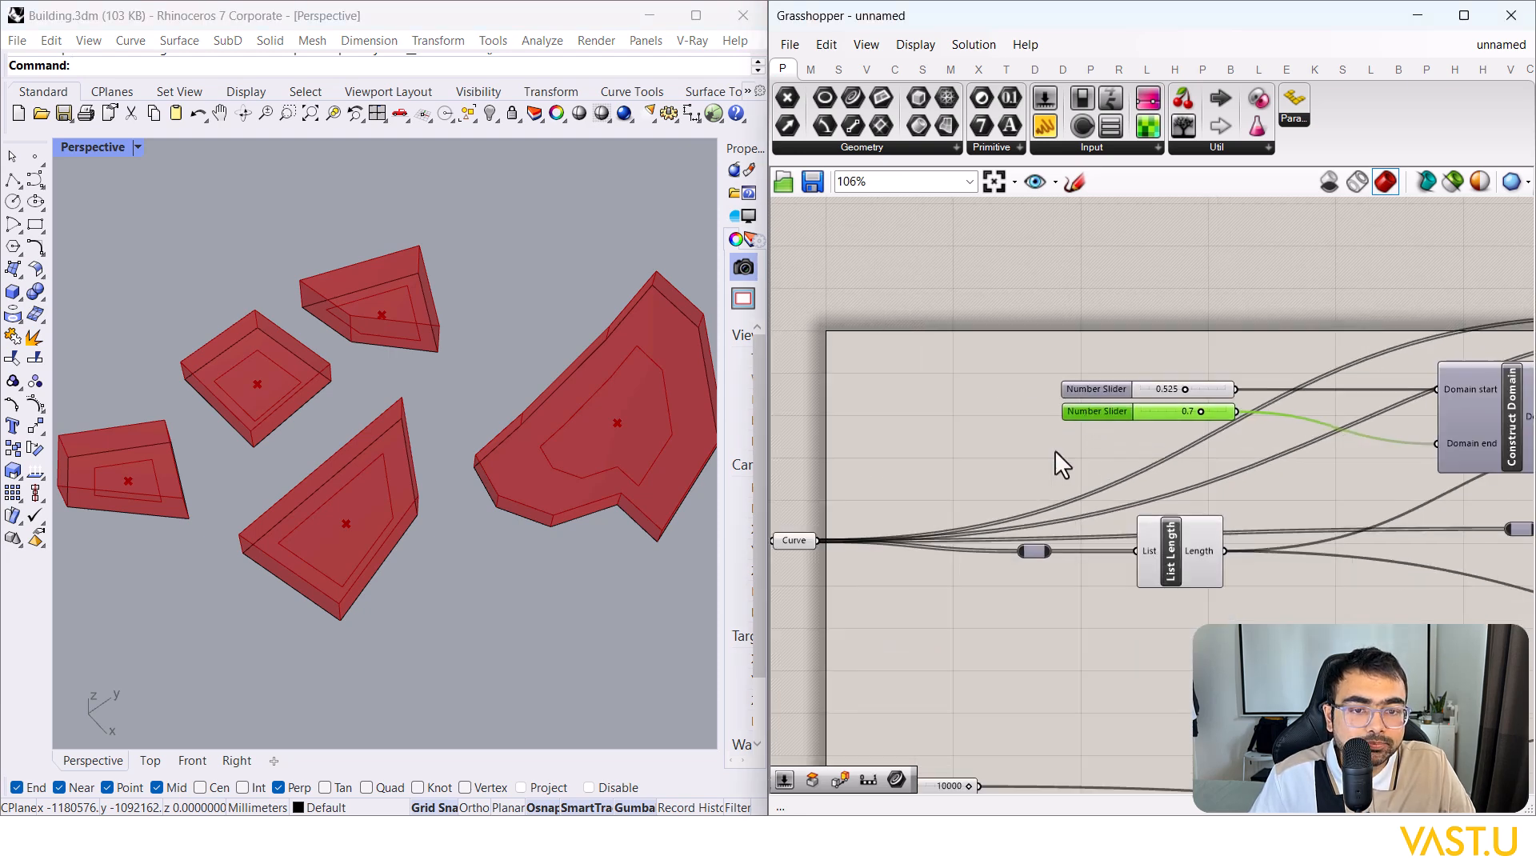
click(1052, 451)
scroll(992, 456, down, 8)
scroll(1240, 448, up, 7)
click(1290, 351)
click(1275, 298)
right_drag(1218, 410, 1181, 405)
click(1186, 362)
click(1182, 403)
scroll(1184, 432, down, 5)
drag(1189, 457, 894, 324)
right_drag(920, 318, 1031, 312)
click(1246, 324)
right_drag(1253, 329, 1168, 336)
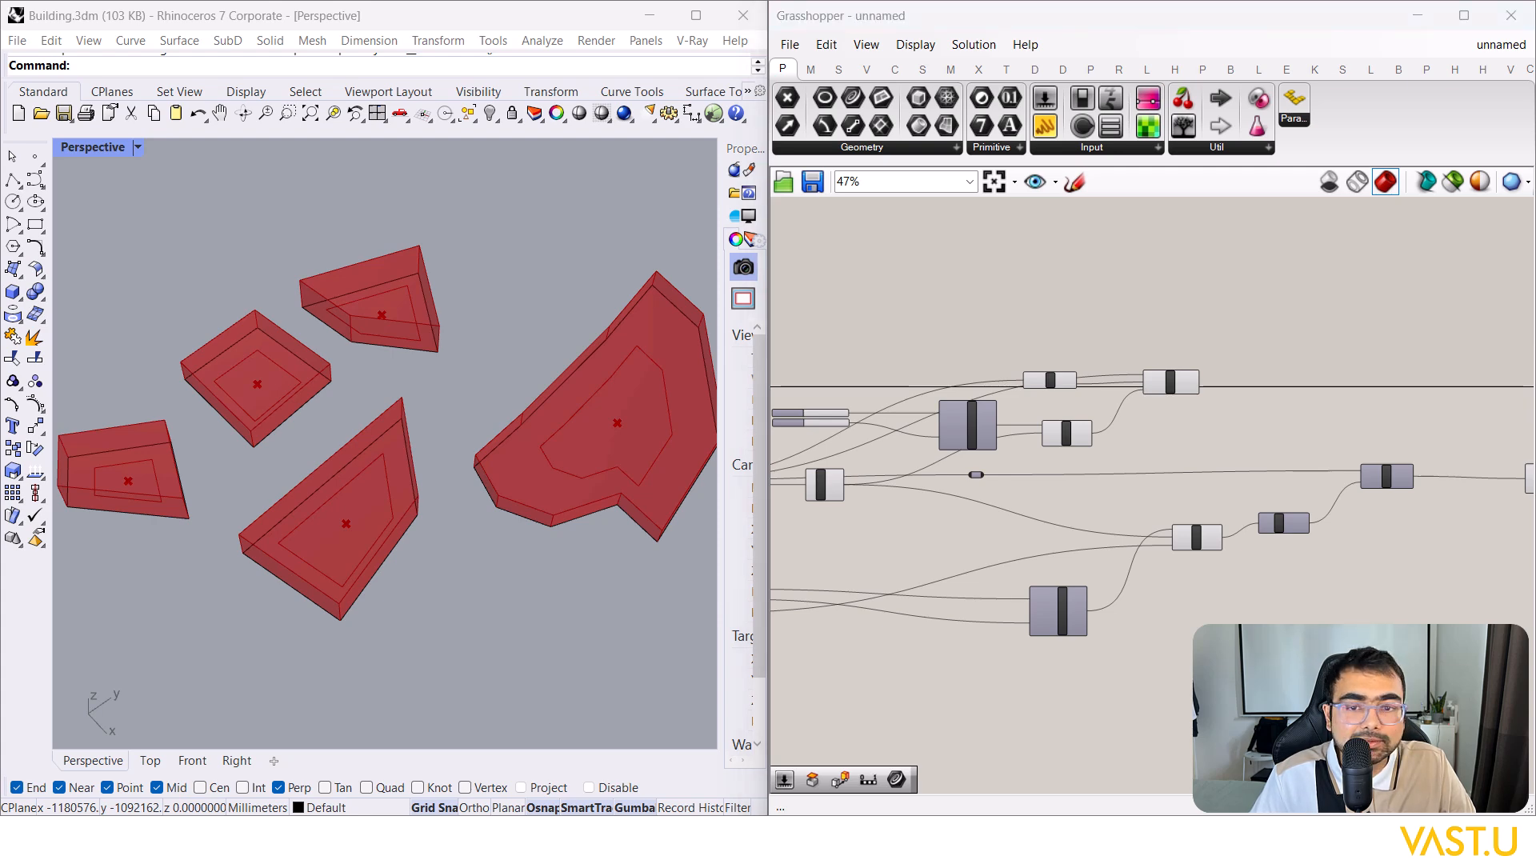
scroll(1132, 418, up, 1)
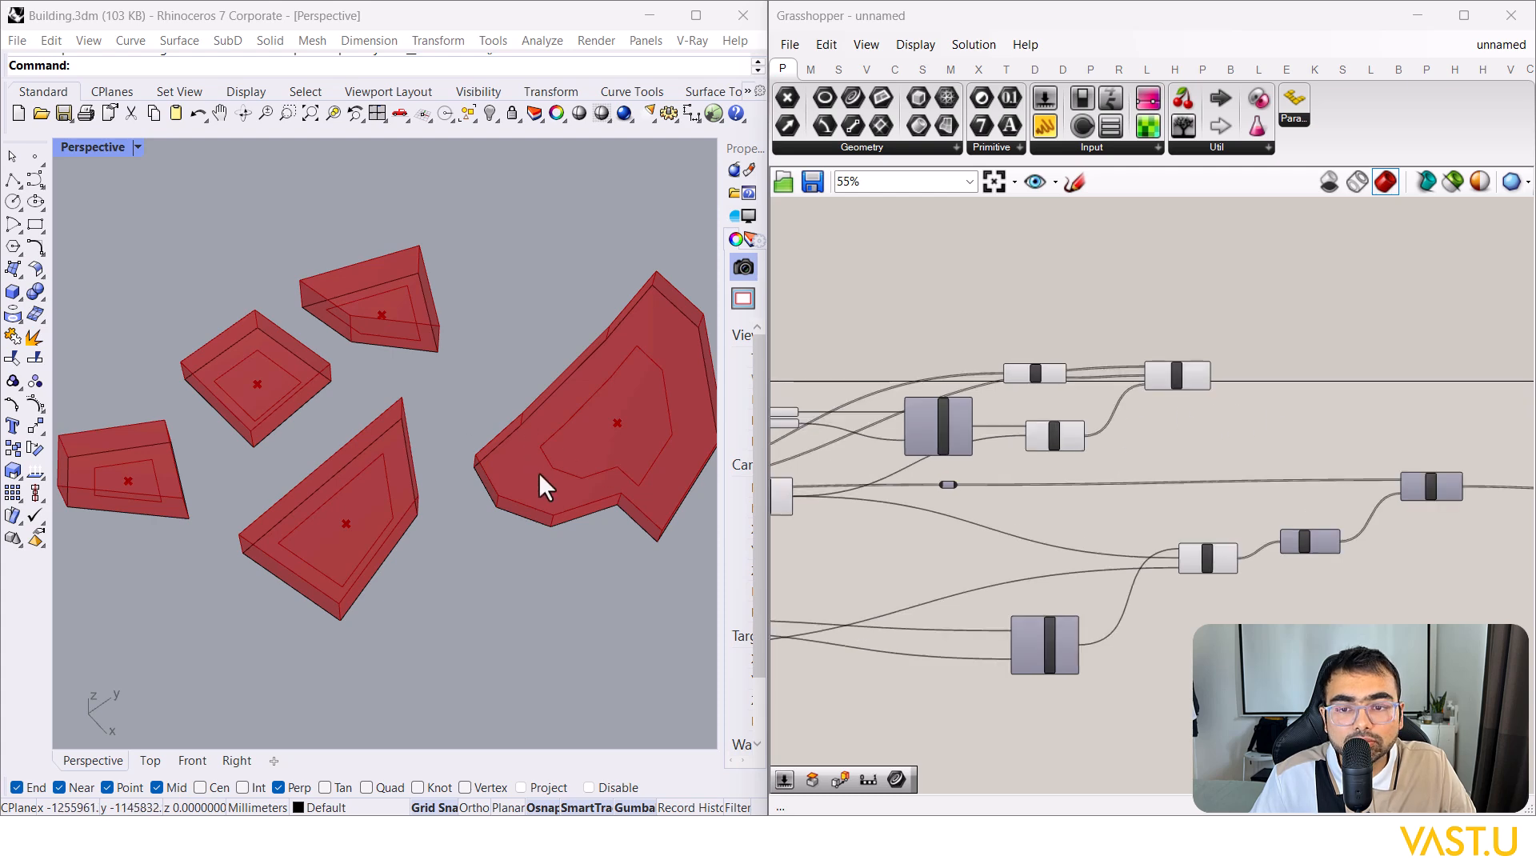
right_drag(424, 443, 301, 434)
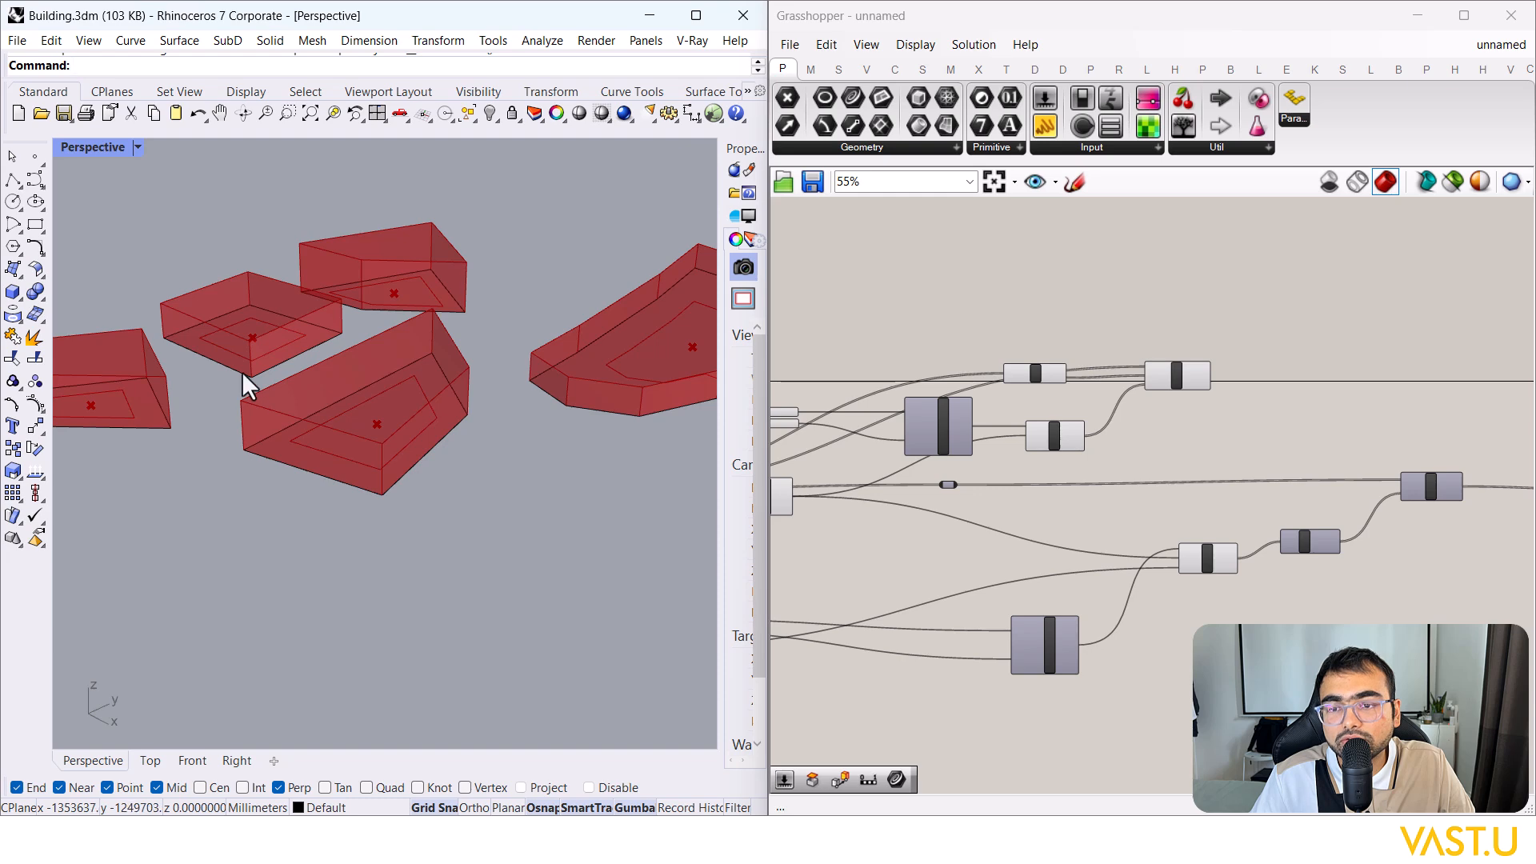
right_drag(242, 371, 233, 423)
right_drag(413, 320, 501, 392)
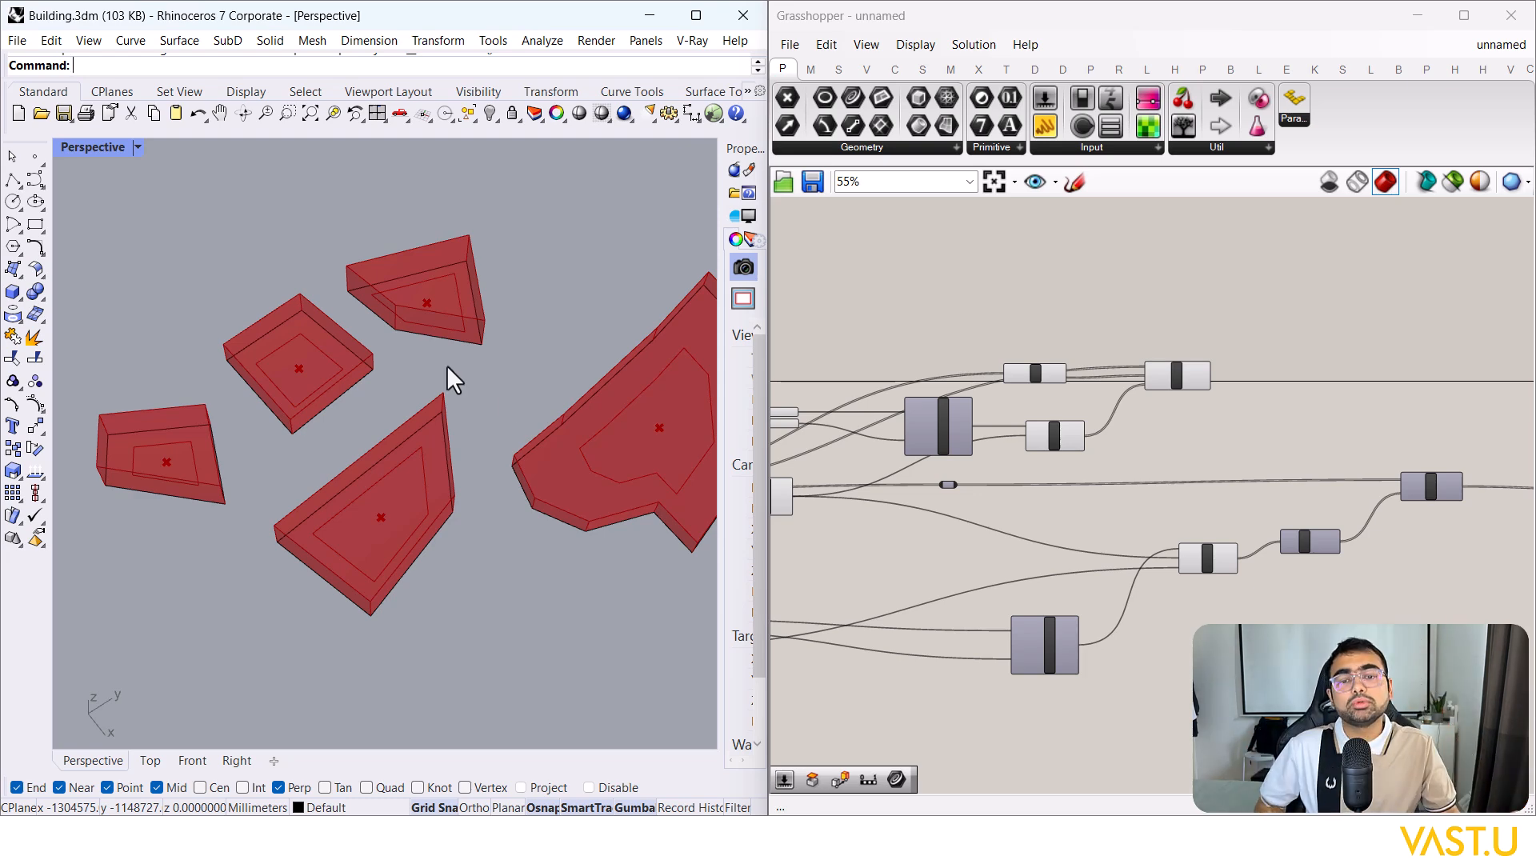
scroll(626, 396, down, 2)
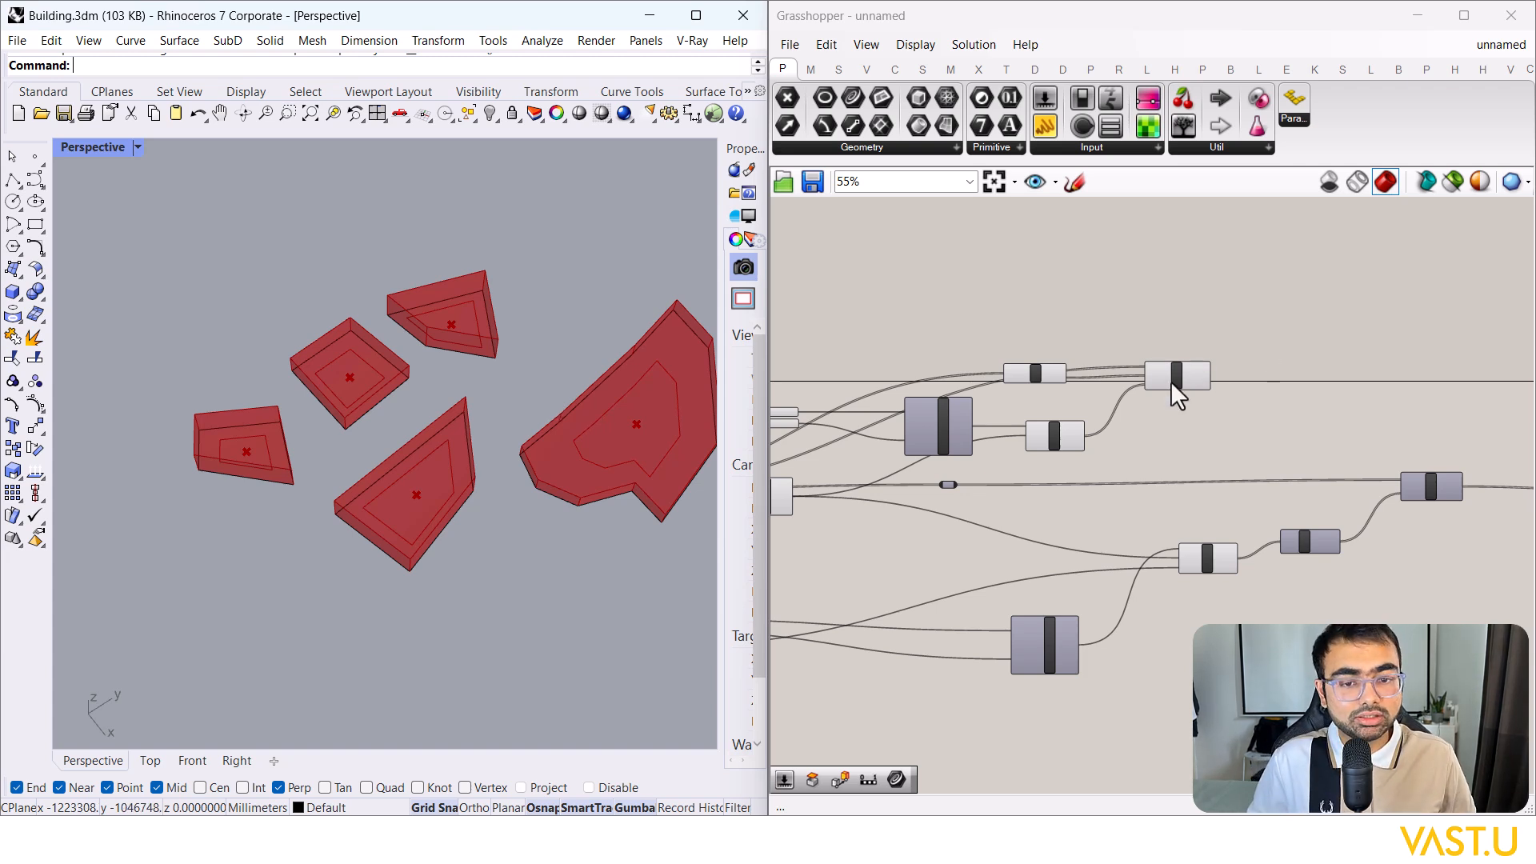
scroll(1188, 400, down, 3)
scroll(560, 472, up, 4)
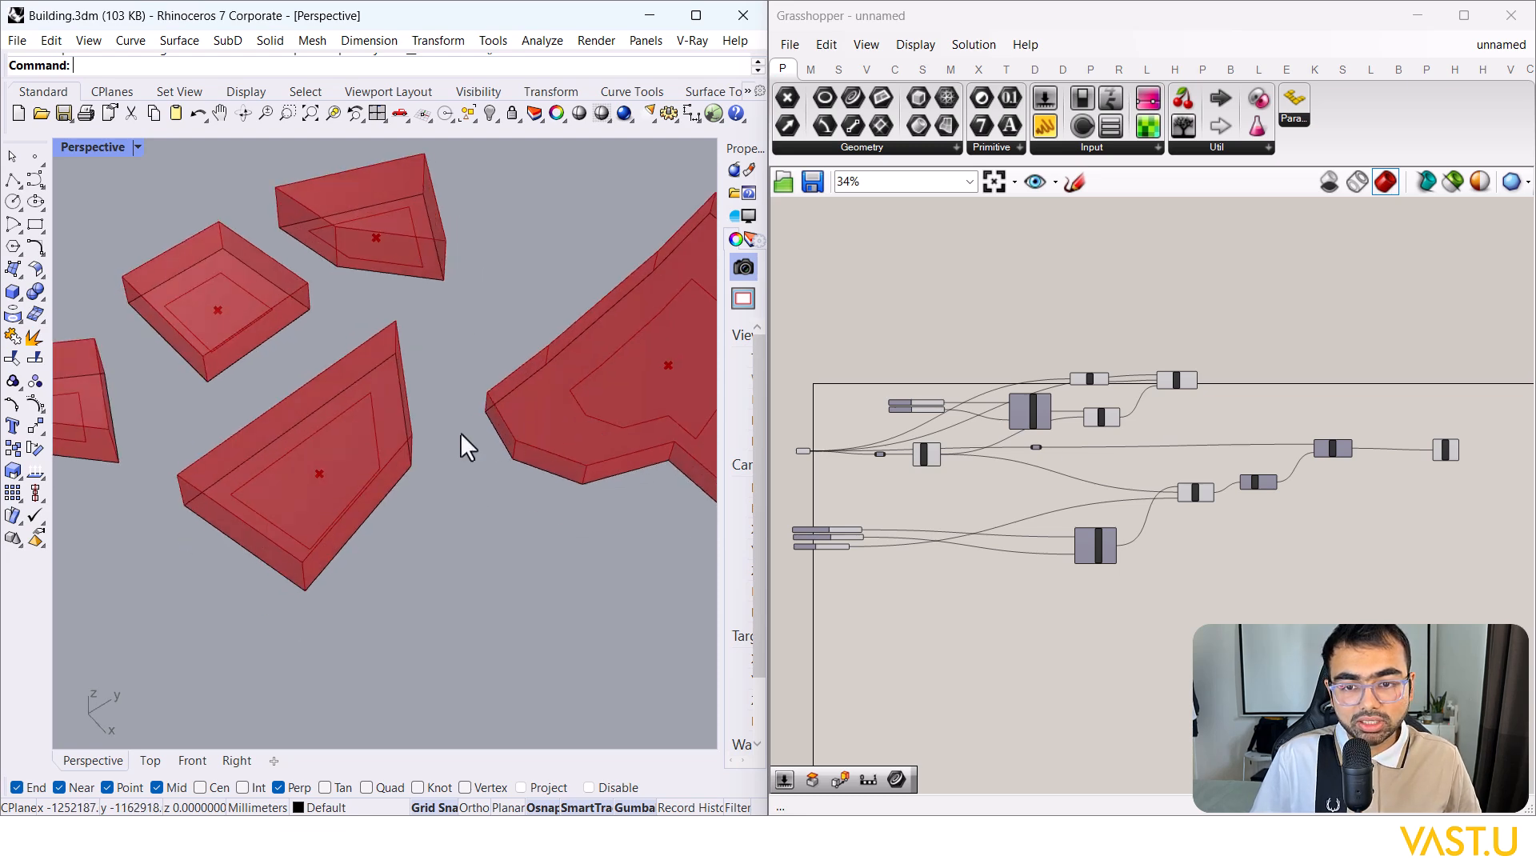
scroll(560, 424, up, 4)
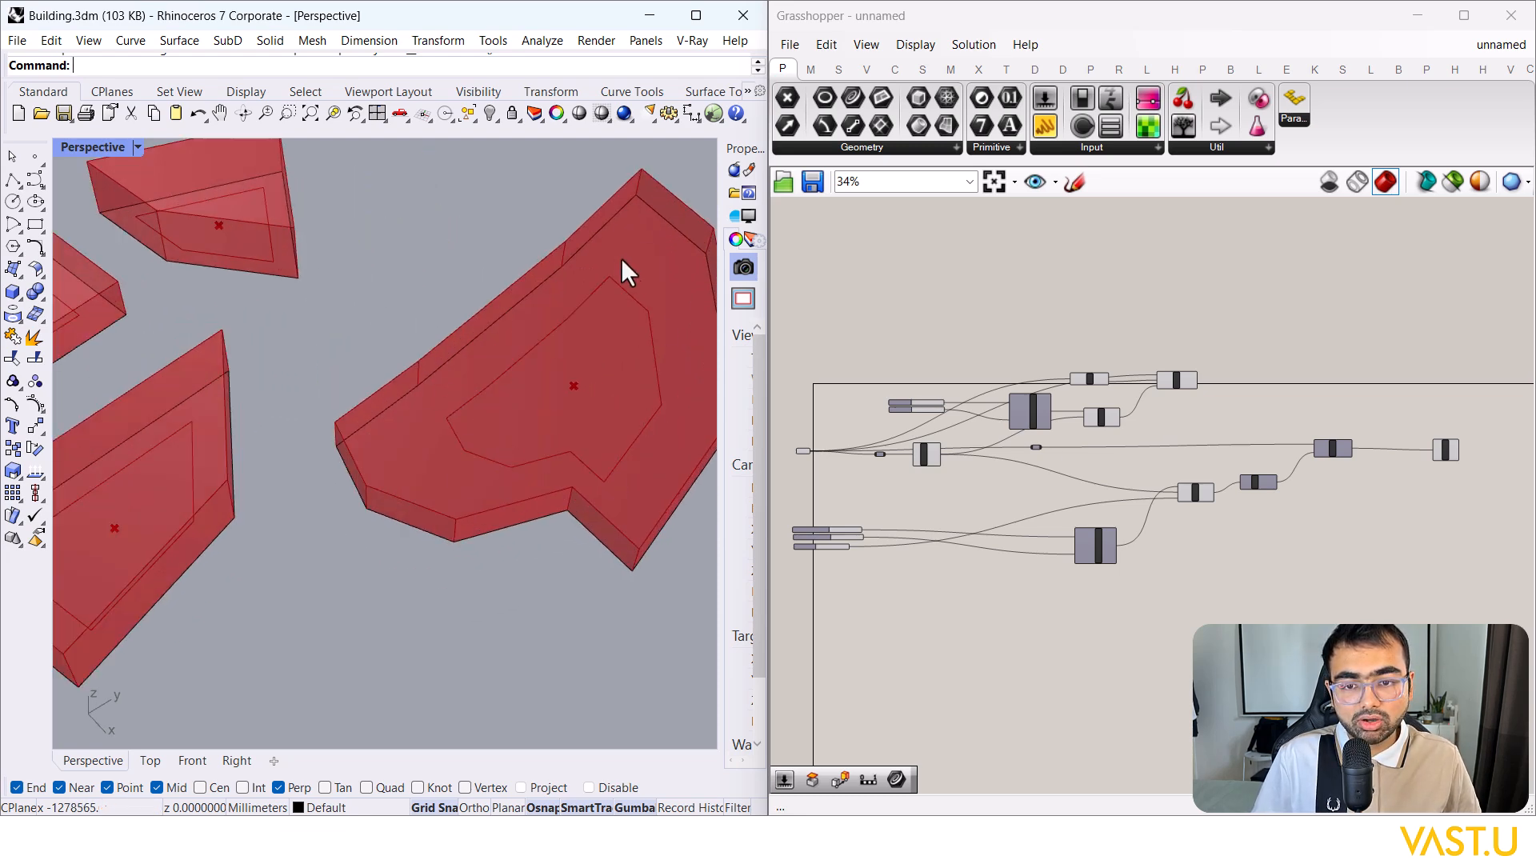
scroll(633, 472, down, 3)
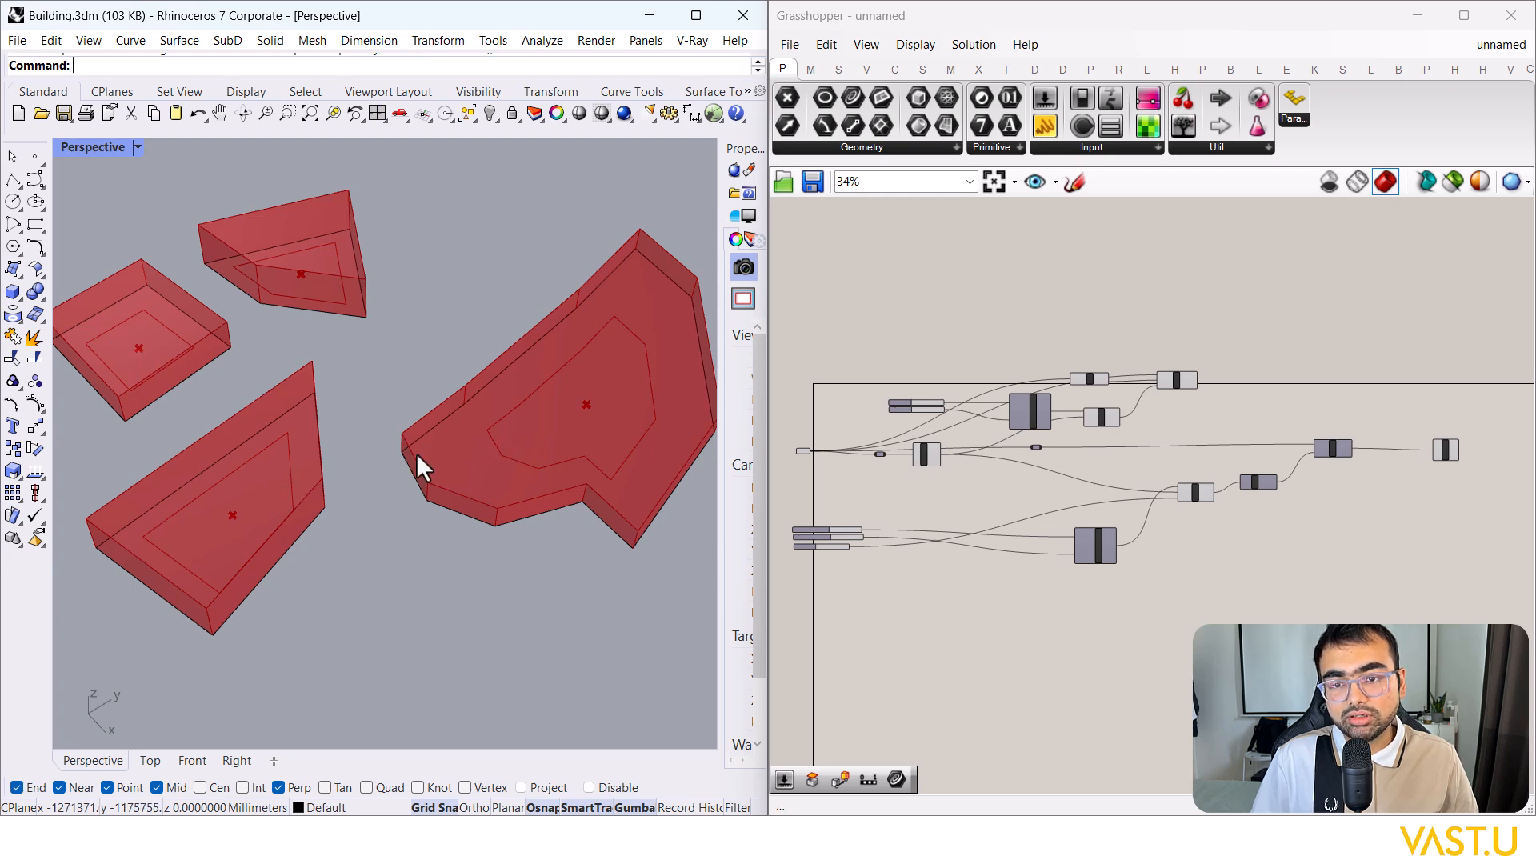
scroll(1200, 400, up, 5)
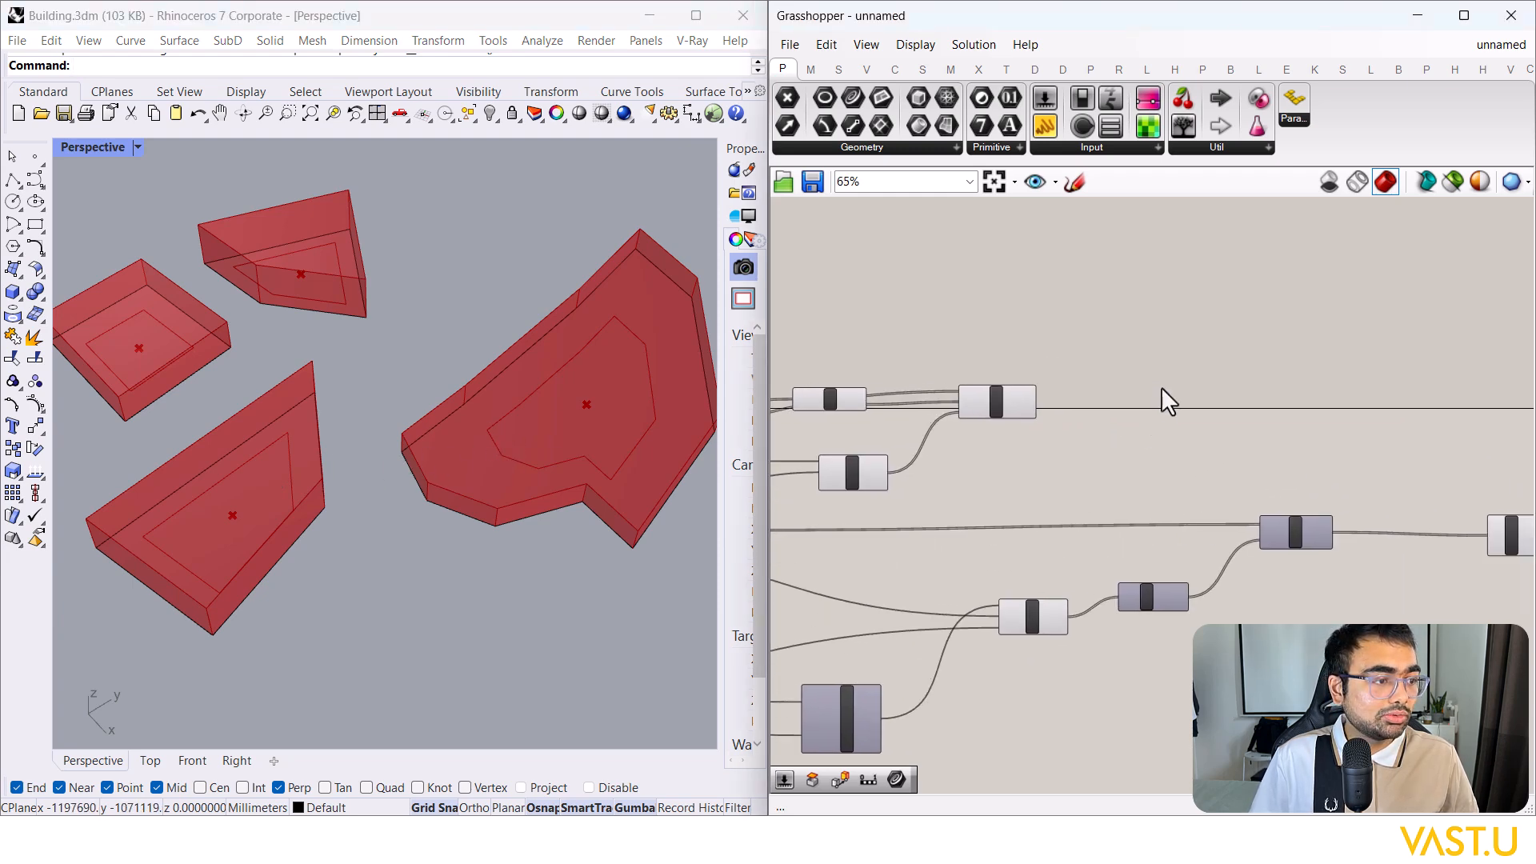
Step: Add a Deconstruct Brep component and feed Scale's Geometry output into its Brep input
double_click(1168, 375)
text(deconstruct)
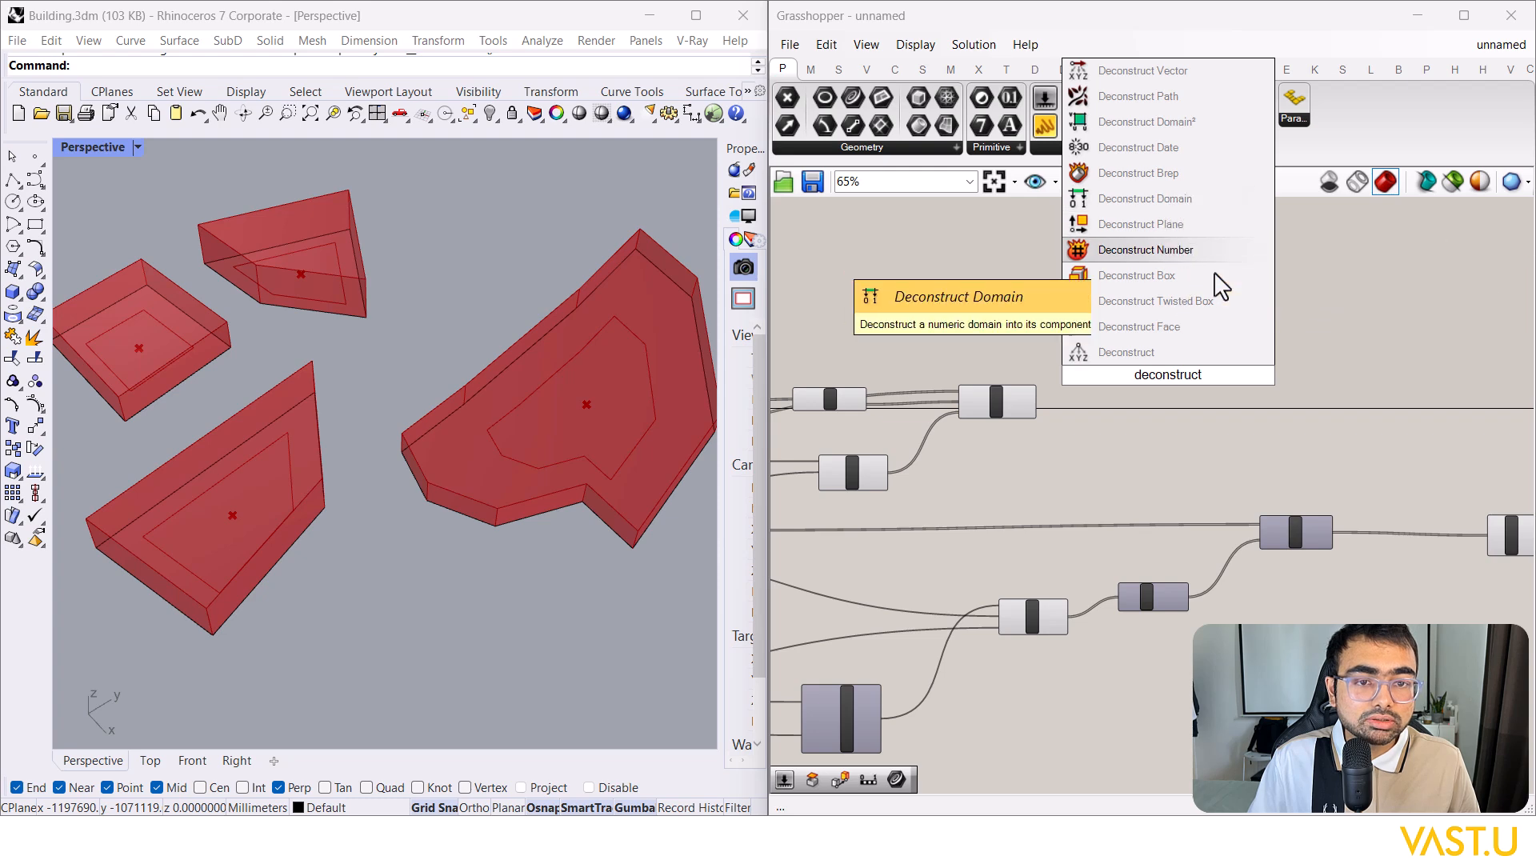
click(1207, 175)
scroll(1144, 396, up, 4)
drag(1174, 458, 1153, 474)
drag(939, 389, 1161, 403)
click(1046, 462)
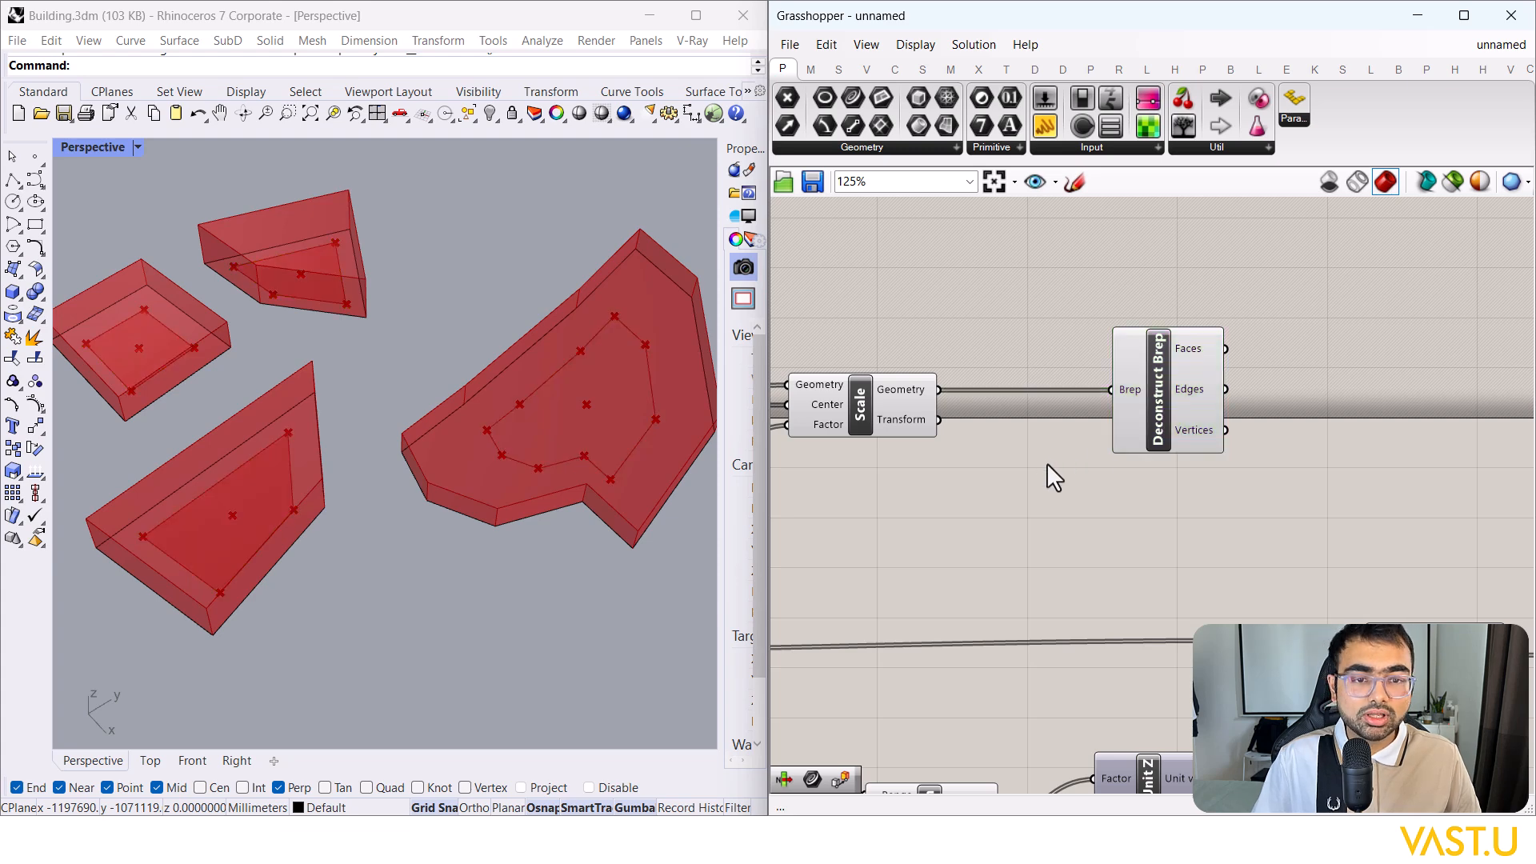
click(1147, 393)
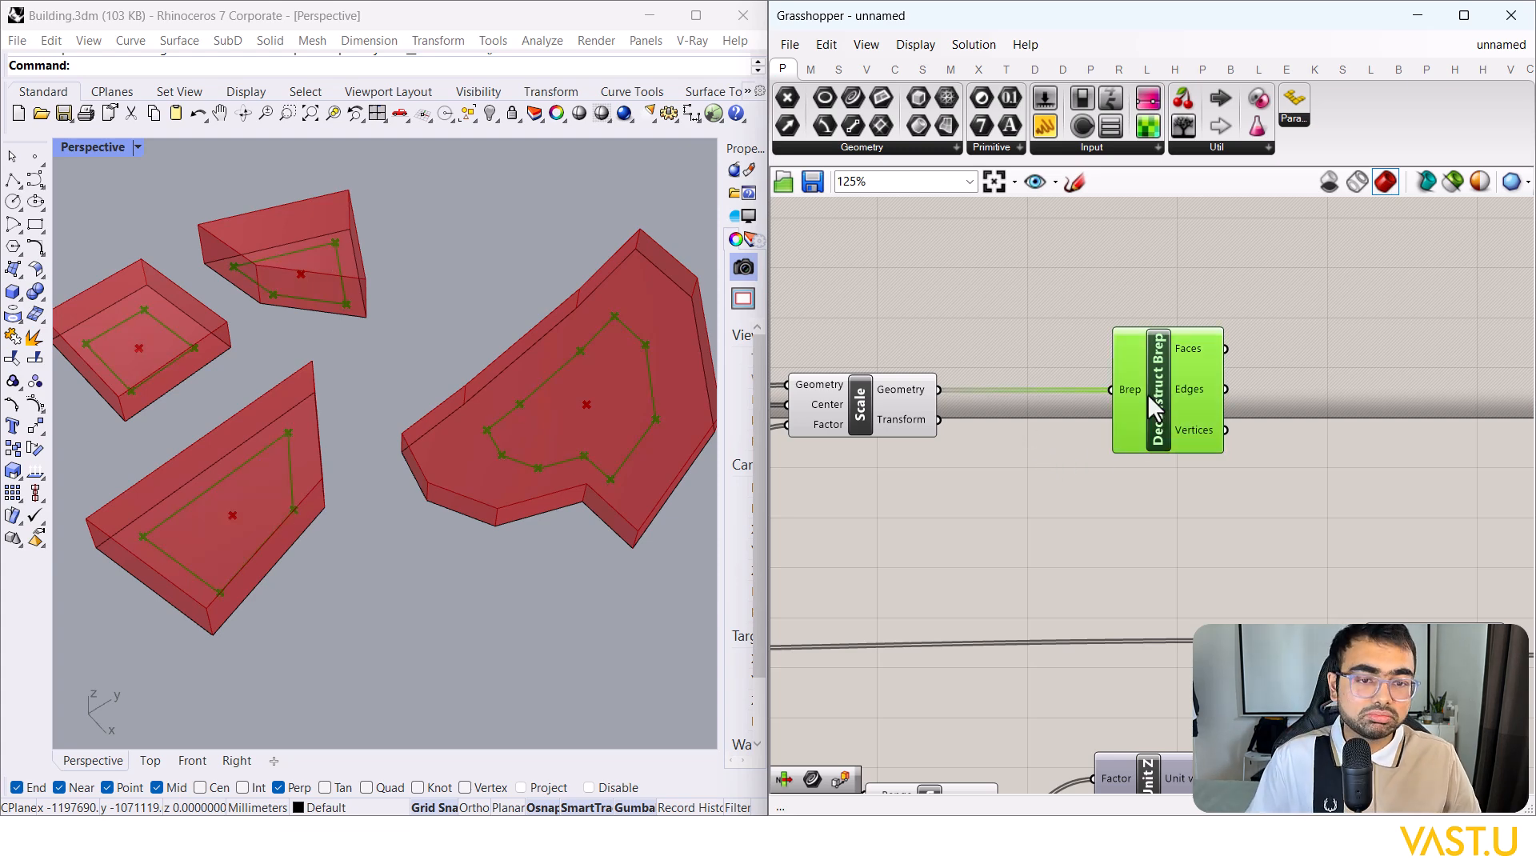
Step: Select Deconstruct Brep to highlight its inset outlines in the Rhino viewport
right_drag(1168, 556, 1155, 539)
click(1145, 360)
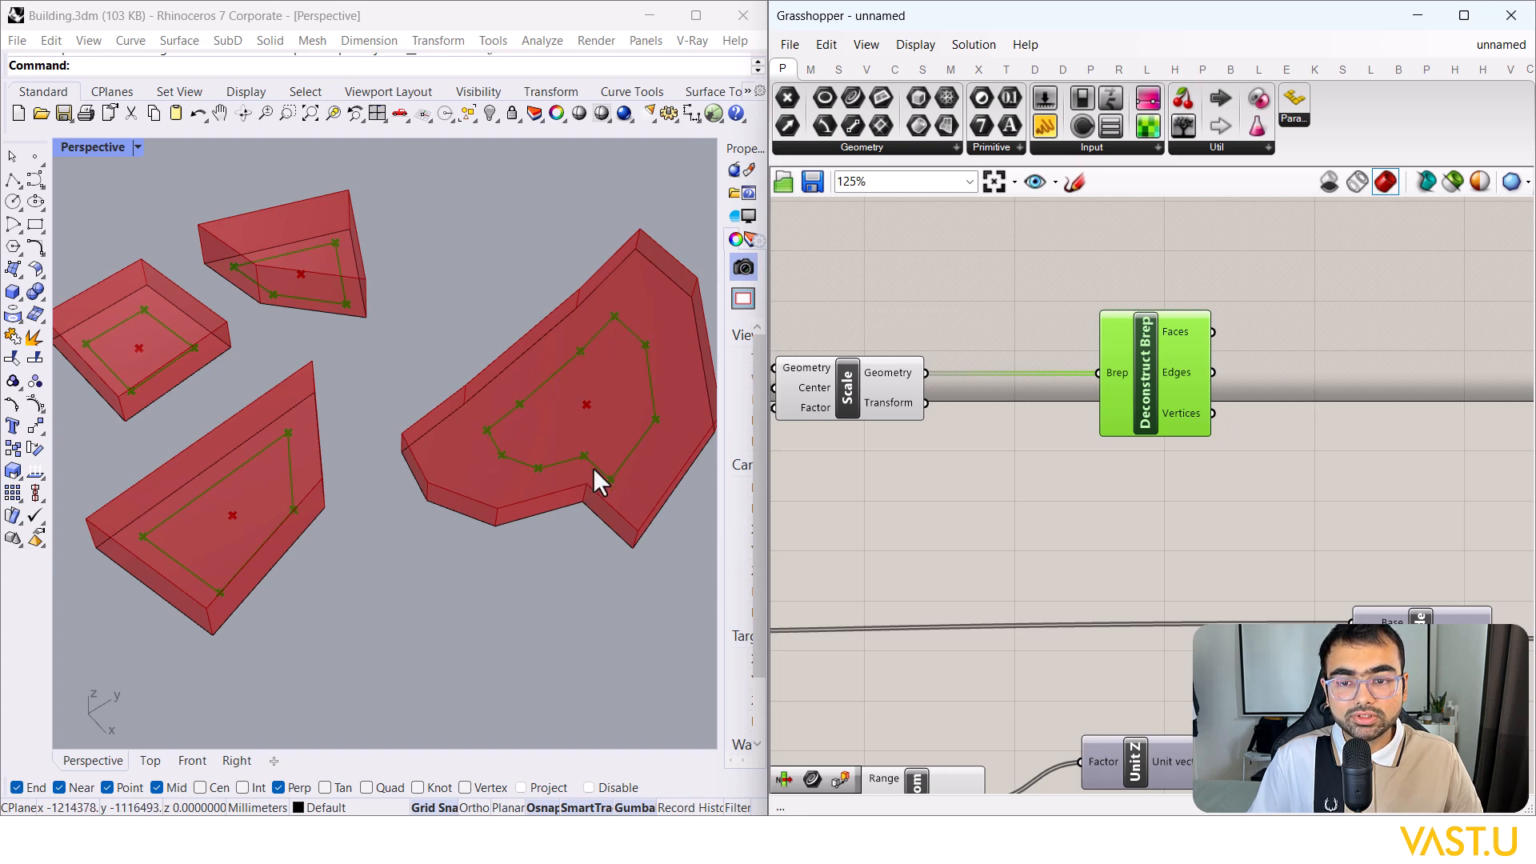
scroll(629, 477, up, 5)
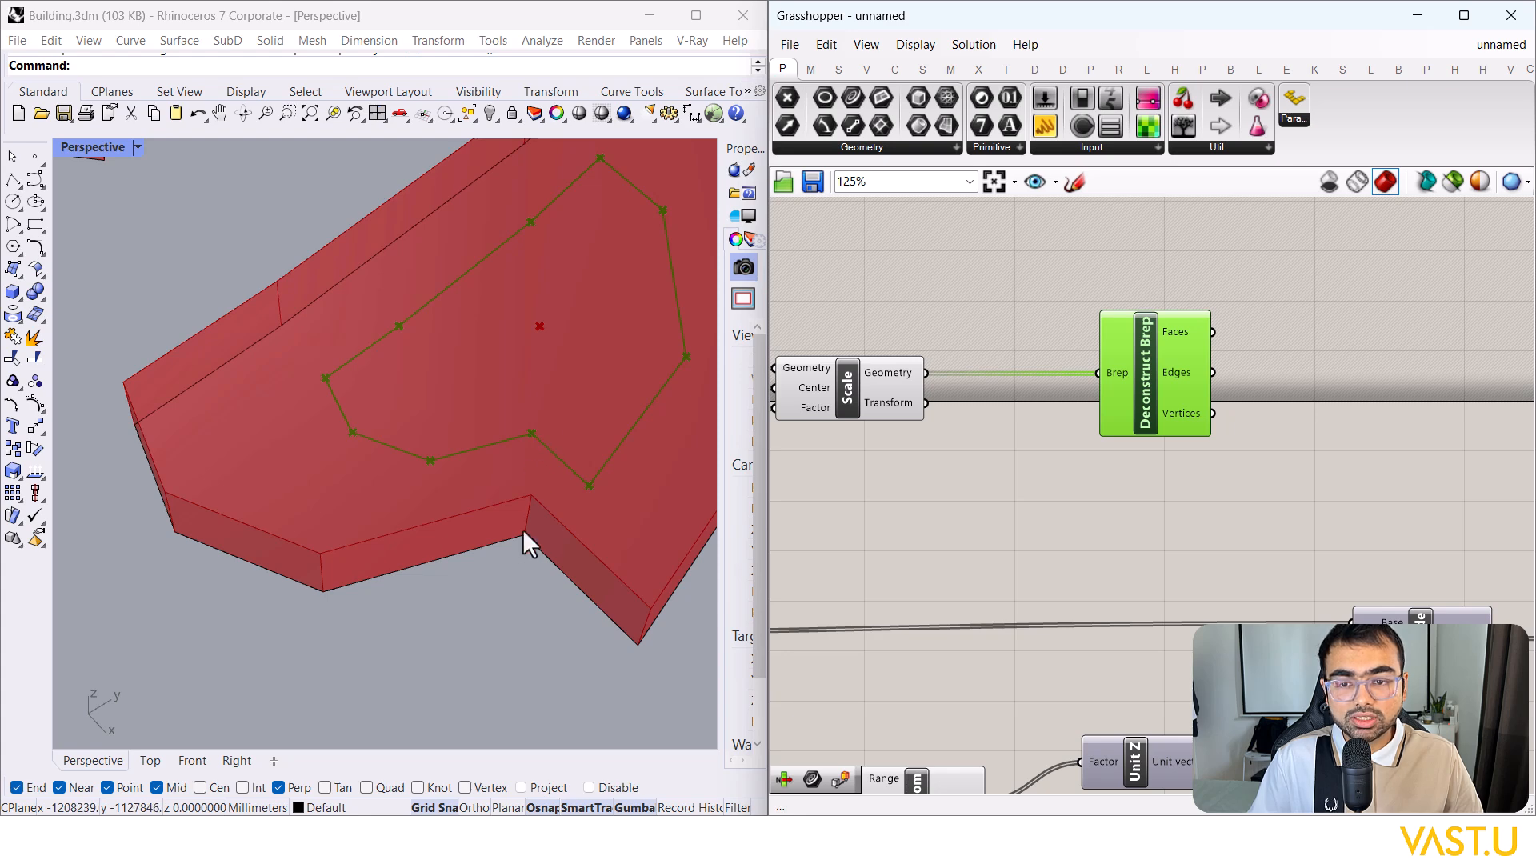
scroll(524, 528, down, 3)
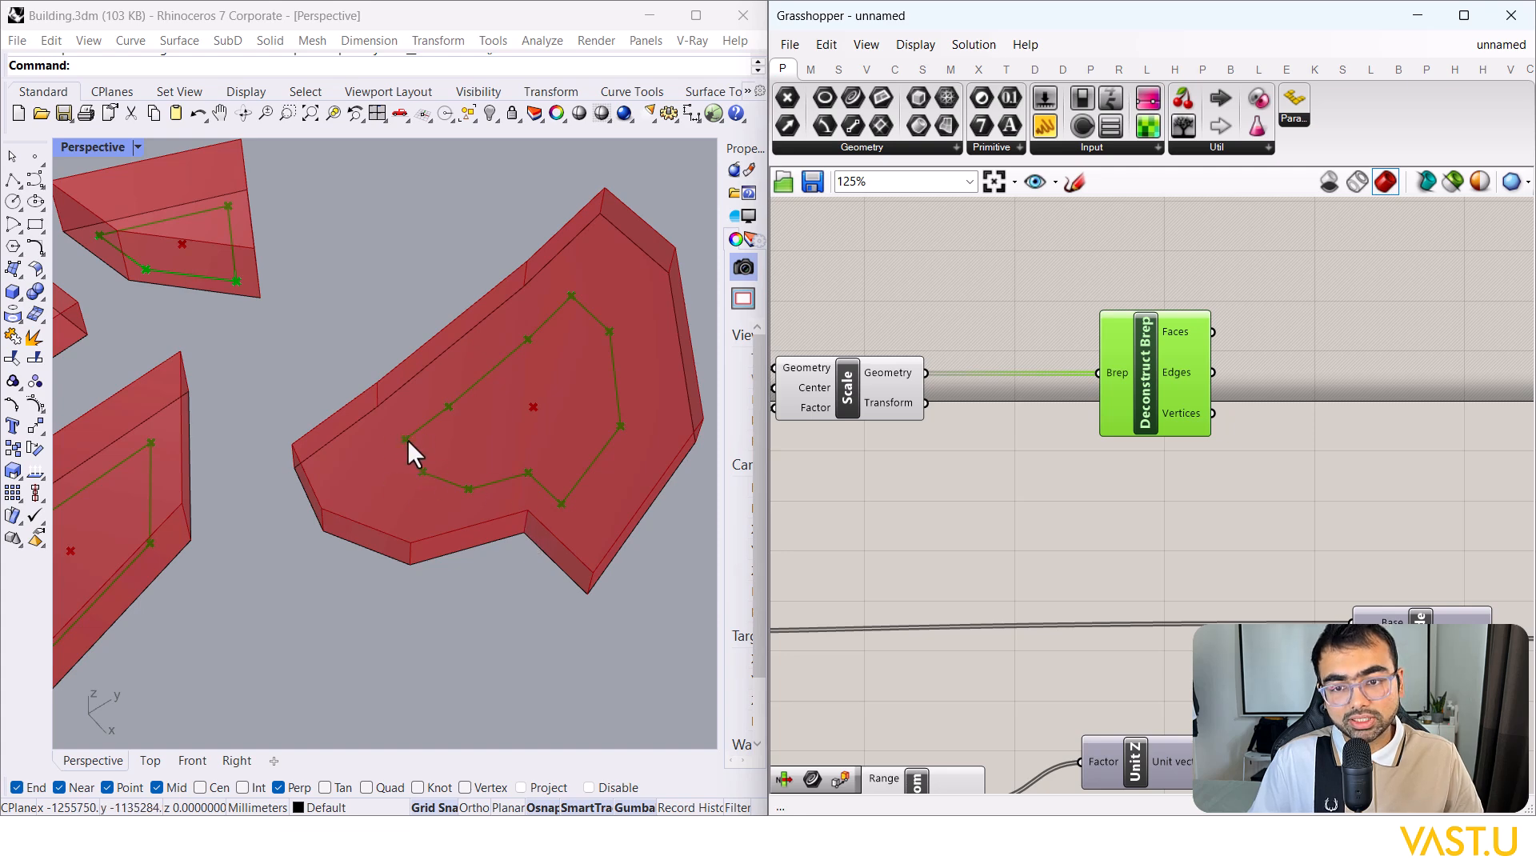
click(1260, 485)
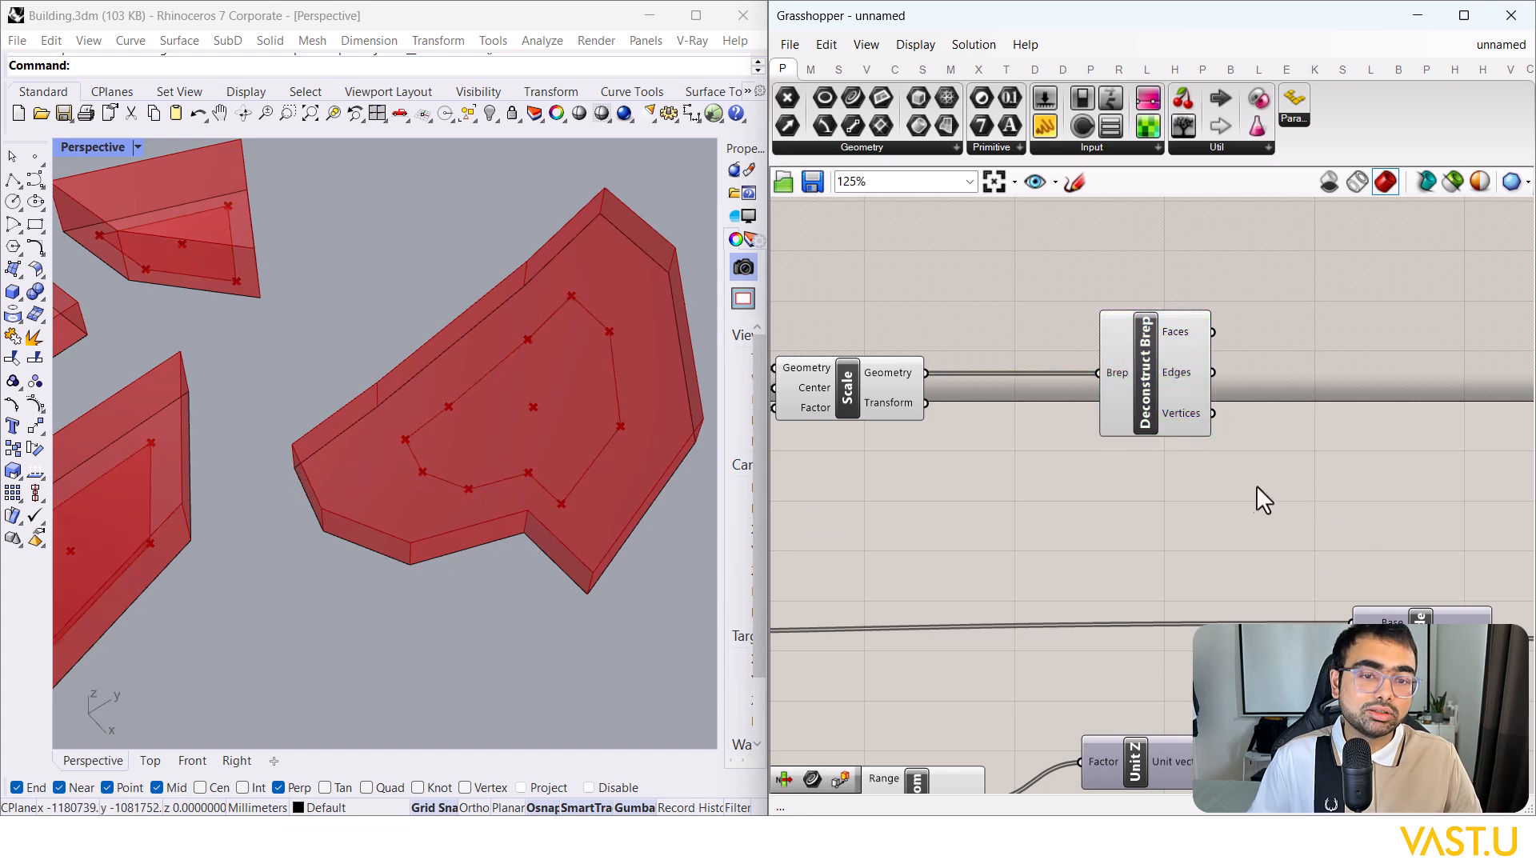
Step: Move the existing components down and align Deconstruct Brep so its wire runs straight
scroll(1149, 474, down, 3)
scroll(1164, 468, down, 4)
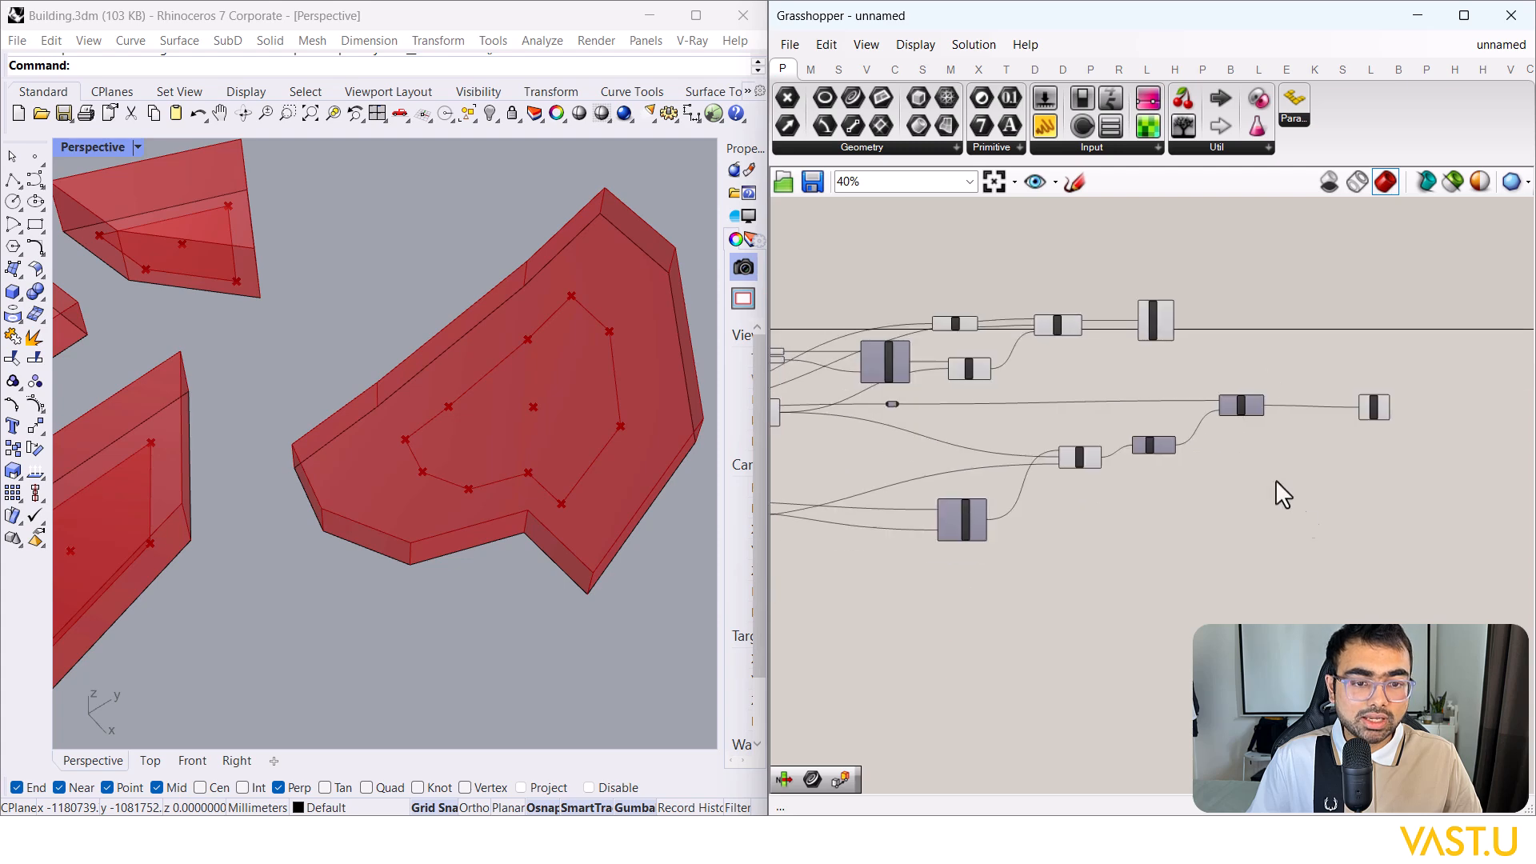
drag(1399, 599, 981, 396)
drag(1092, 463, 1053, 665)
click(1155, 463)
scroll(1218, 406, up, 5)
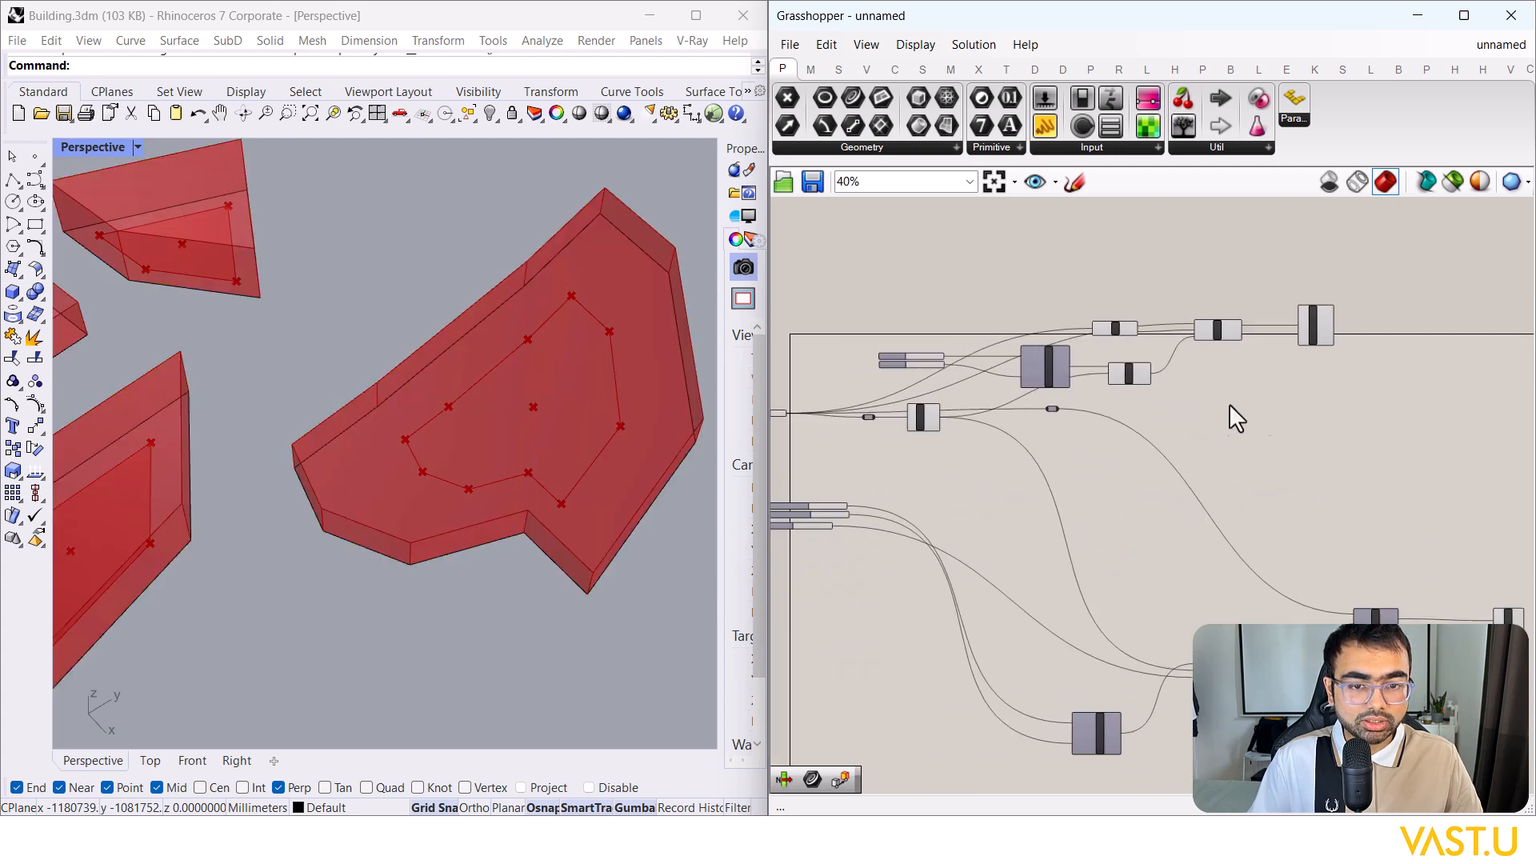
drag(1087, 395, 1160, 401)
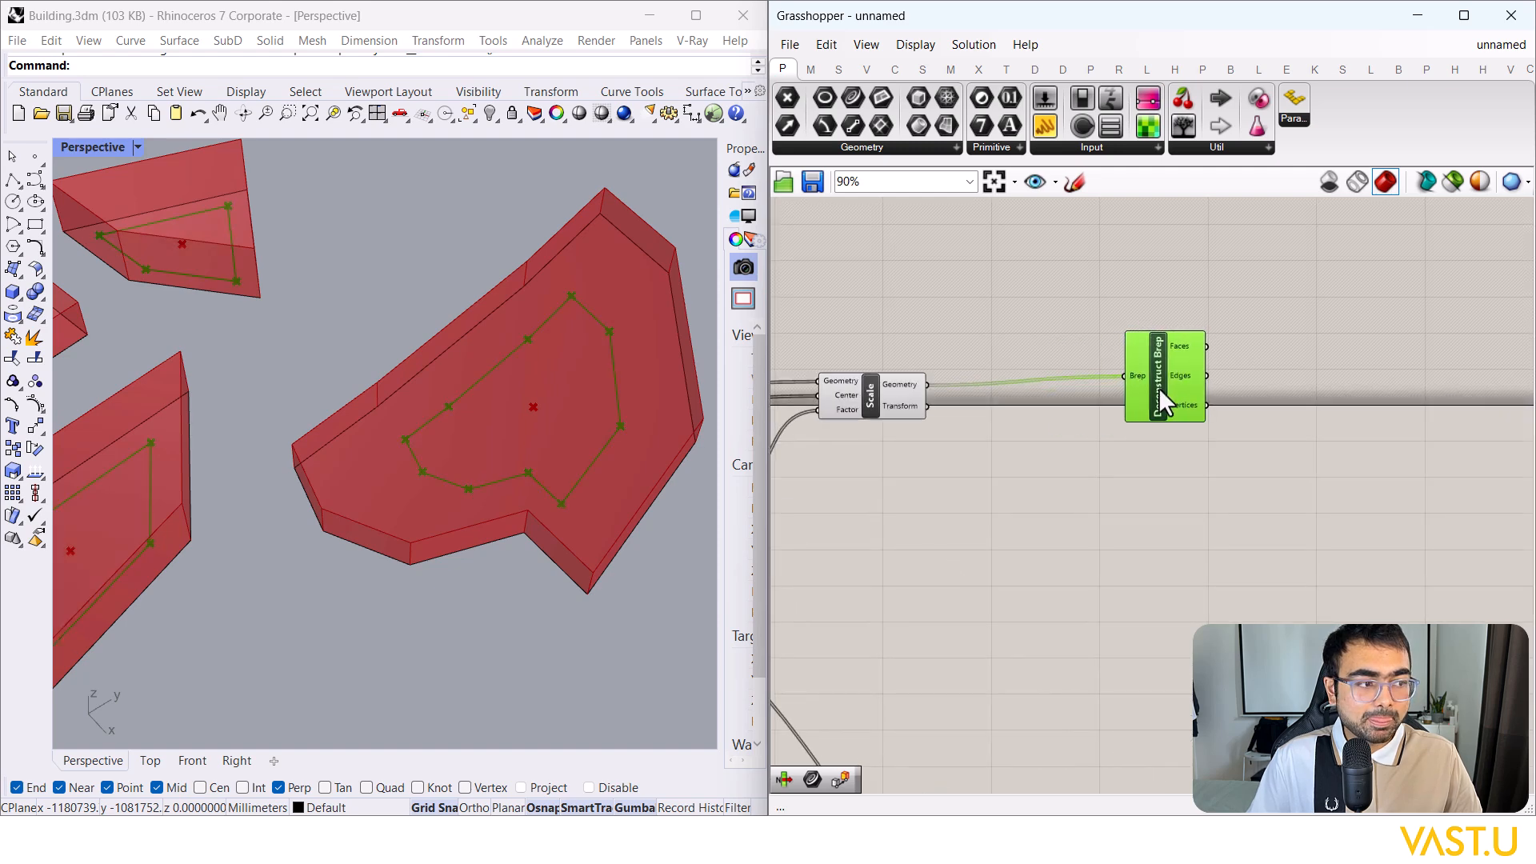
click(1189, 478)
right_drag(1189, 478, 1005, 497)
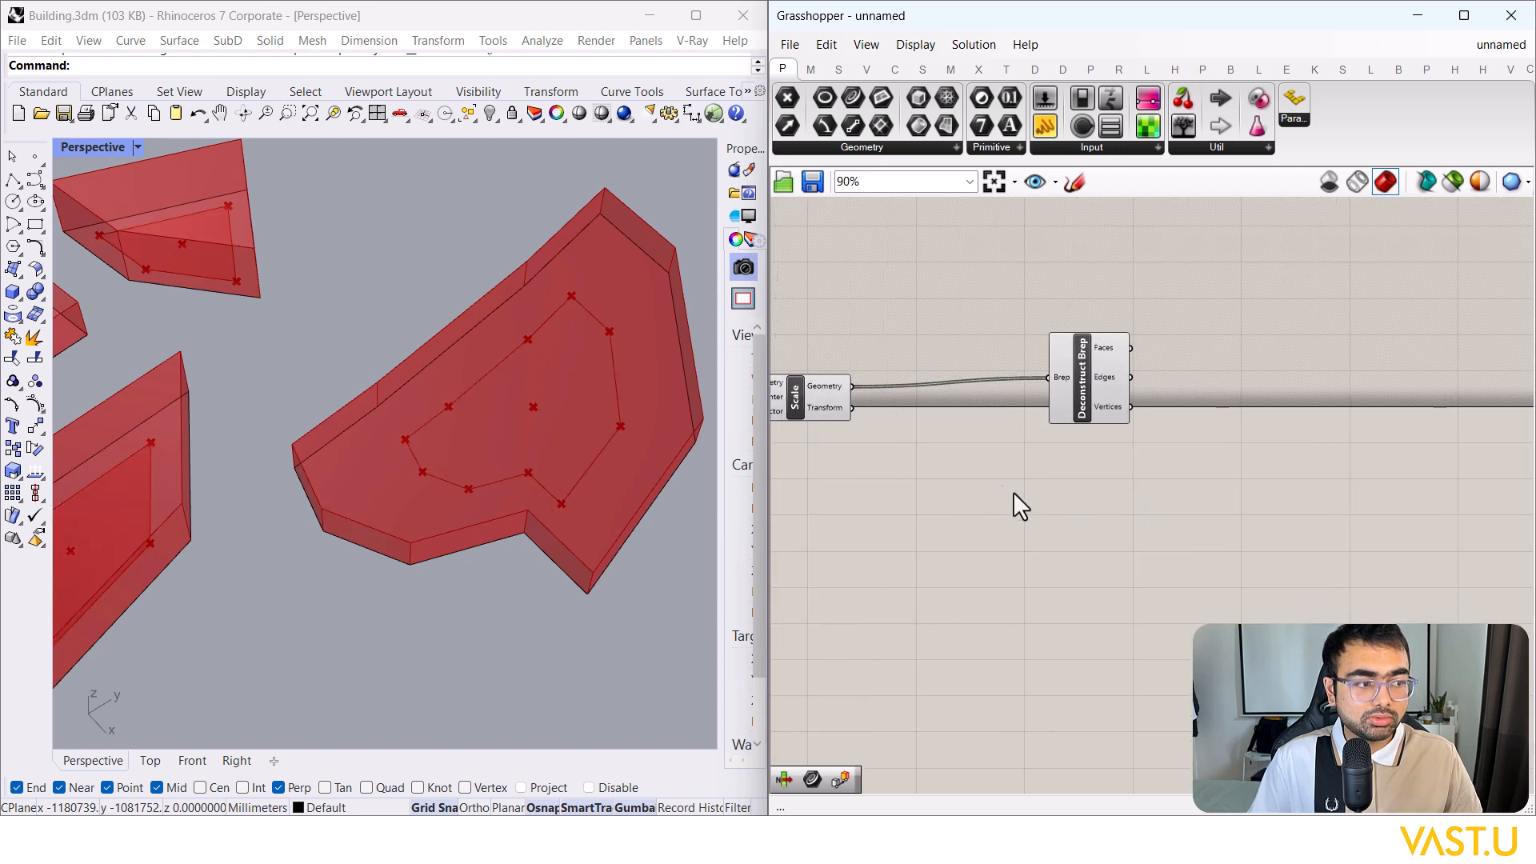
click(1072, 410)
drag(1072, 411, 1073, 400)
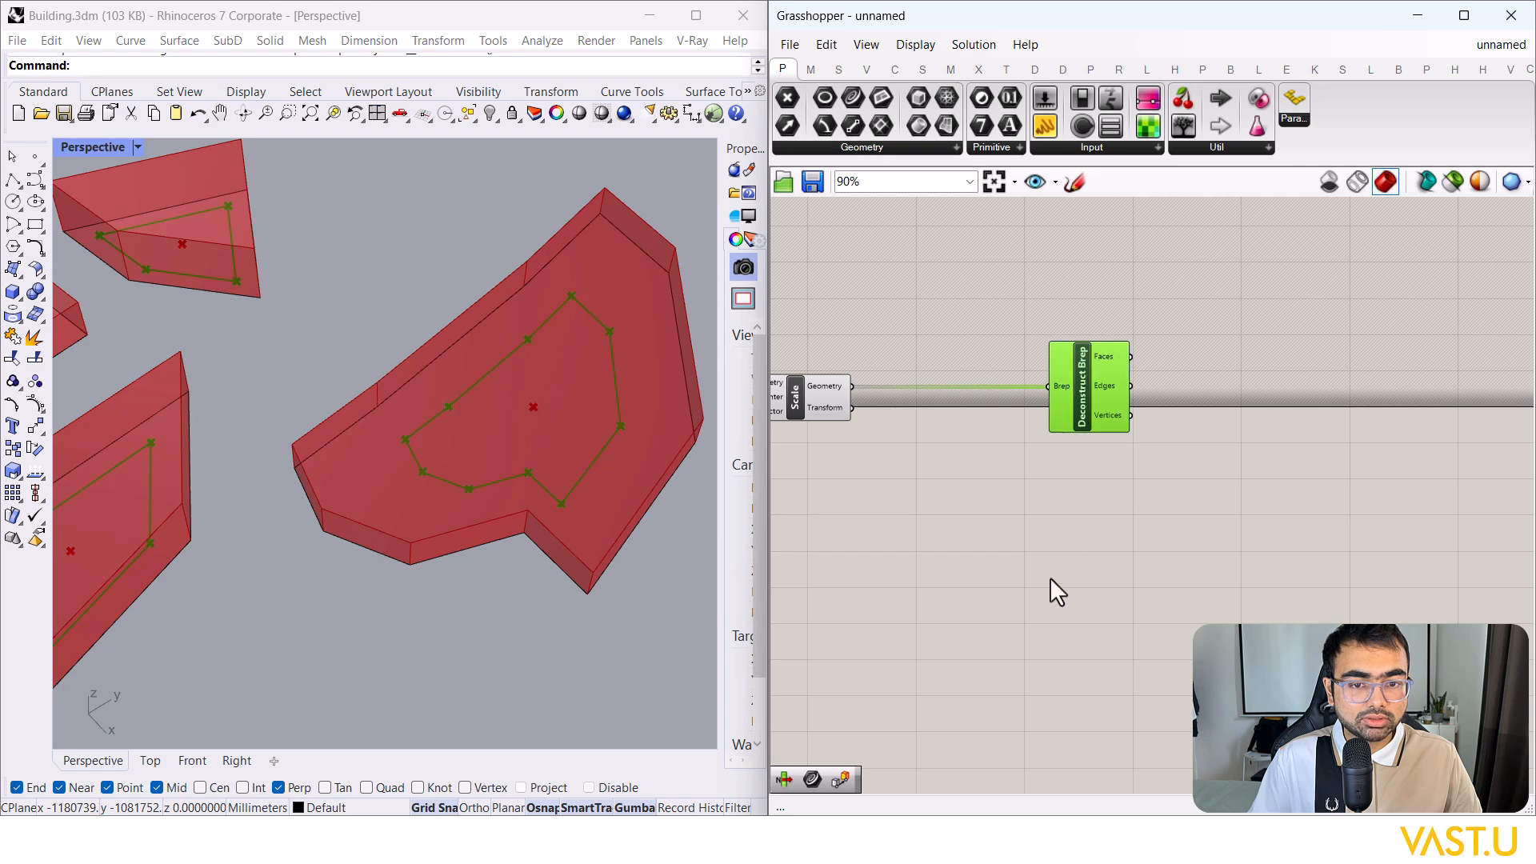
right_drag(1053, 564, 1072, 535)
click(1120, 504)
Step: Add a Panel beside Deconstruct Brep to list the vertex point coordinates
scroll(1231, 449, down, 7)
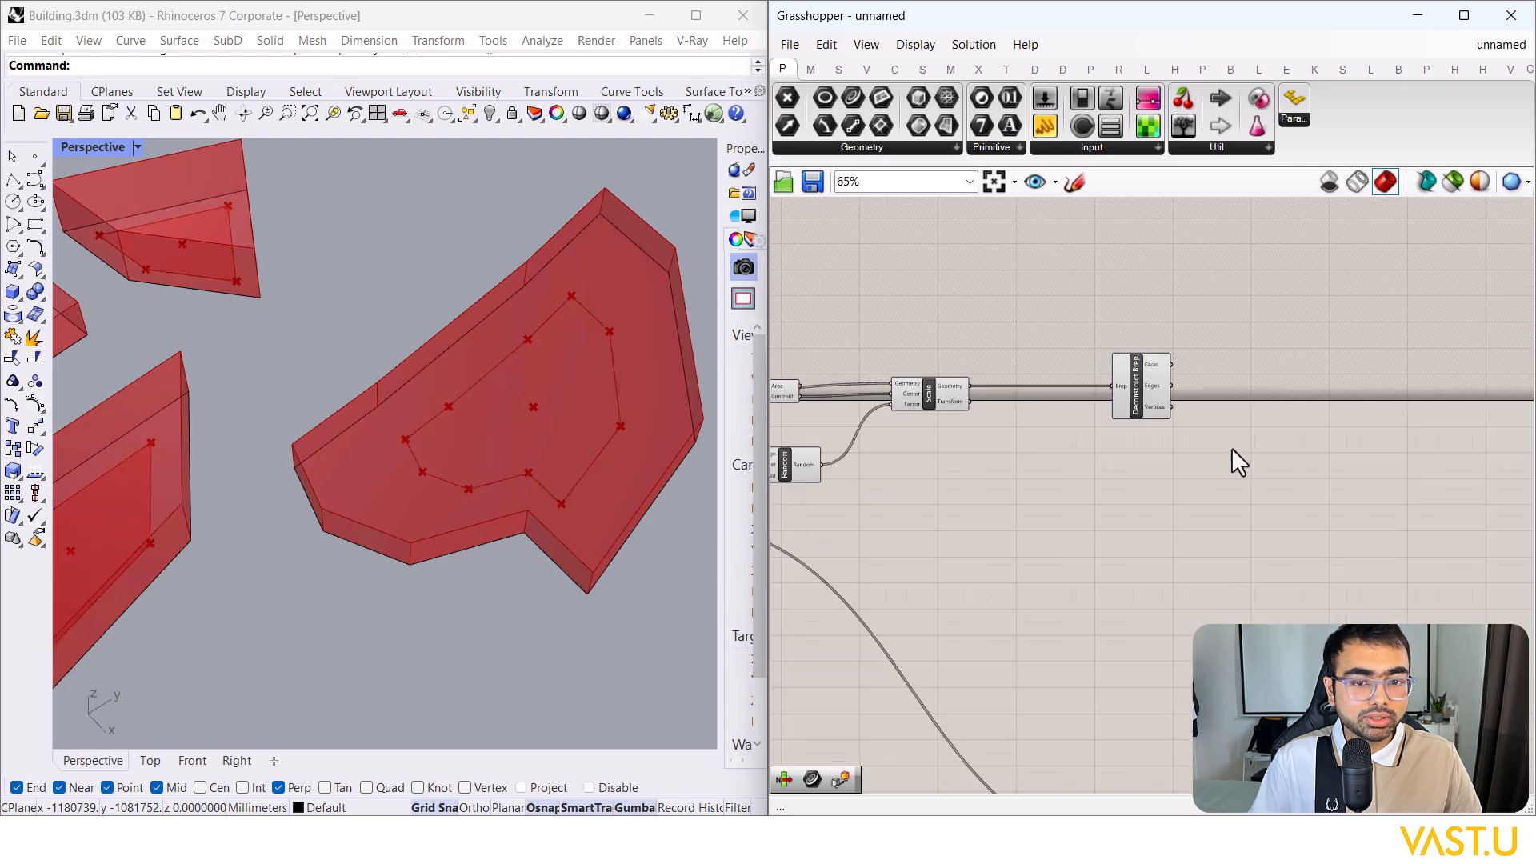
scroll(1022, 496, up, 3)
scroll(1043, 470, up, 4)
right_drag(1187, 497, 979, 544)
scroll(979, 544, down, 4)
scroll(1307, 488, up, 4)
scroll(1202, 493, up, 1)
right_drag(1166, 495, 1144, 520)
scroll(1144, 490, up, 1)
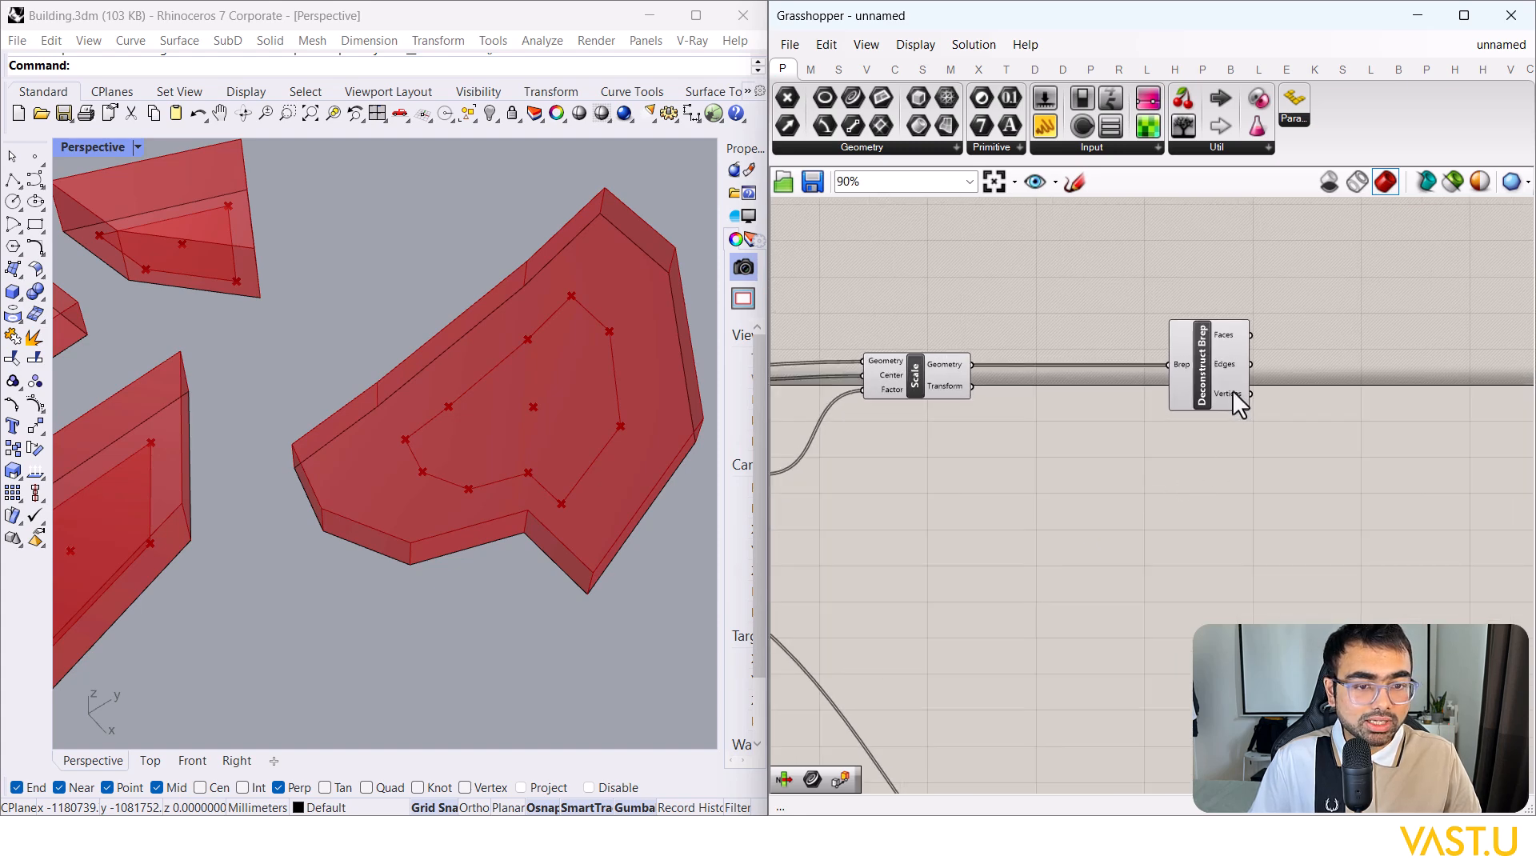
mouse_move(1248, 396)
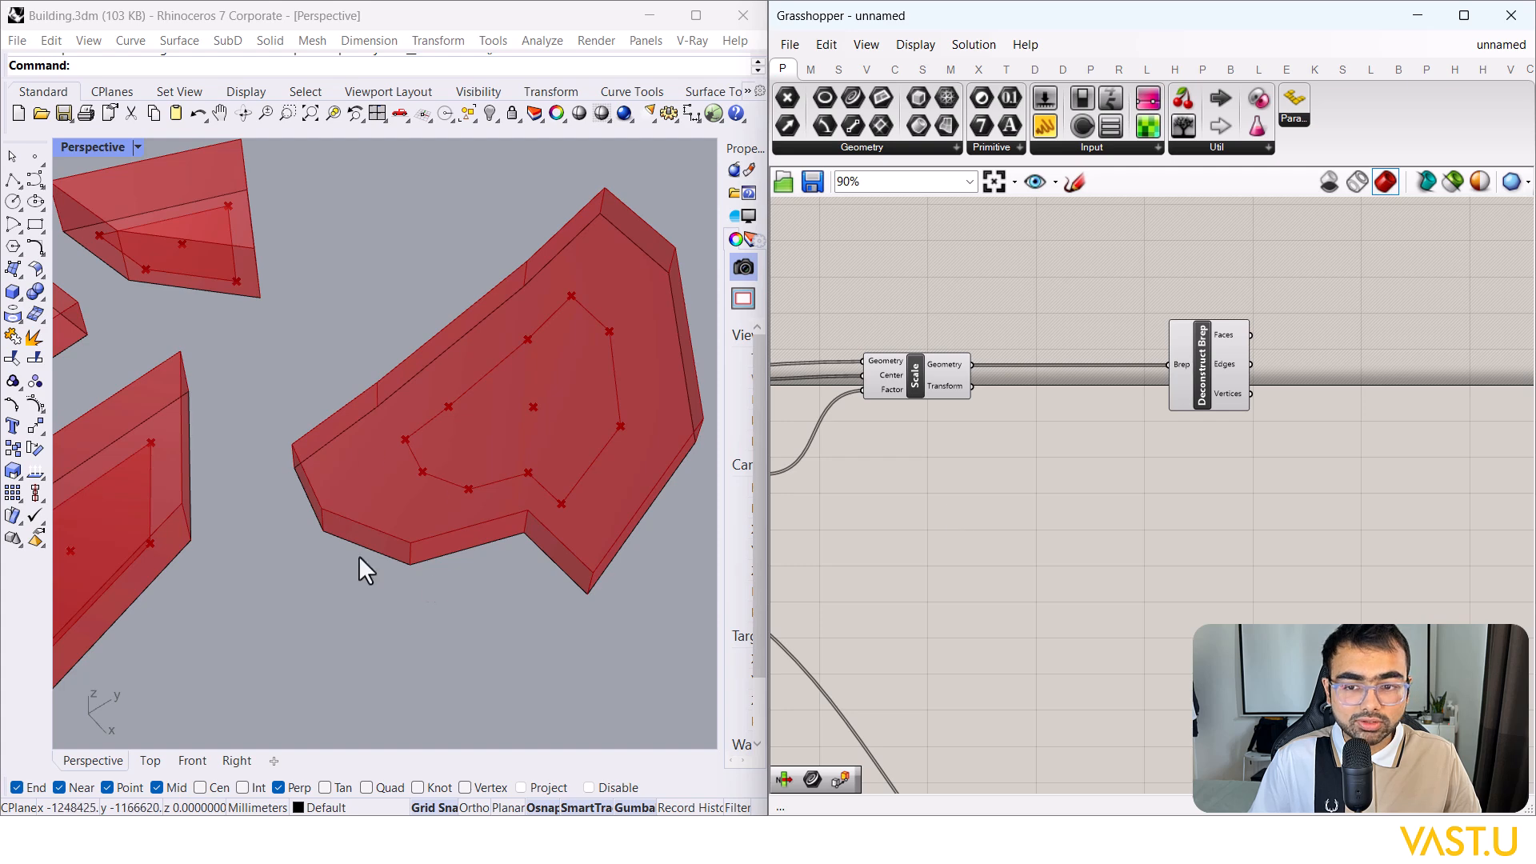
right_drag(1385, 480, 1281, 488)
drag(1042, 128, 1378, 256)
drag(1147, 401, 1320, 248)
scroll(1255, 313, up, 5)
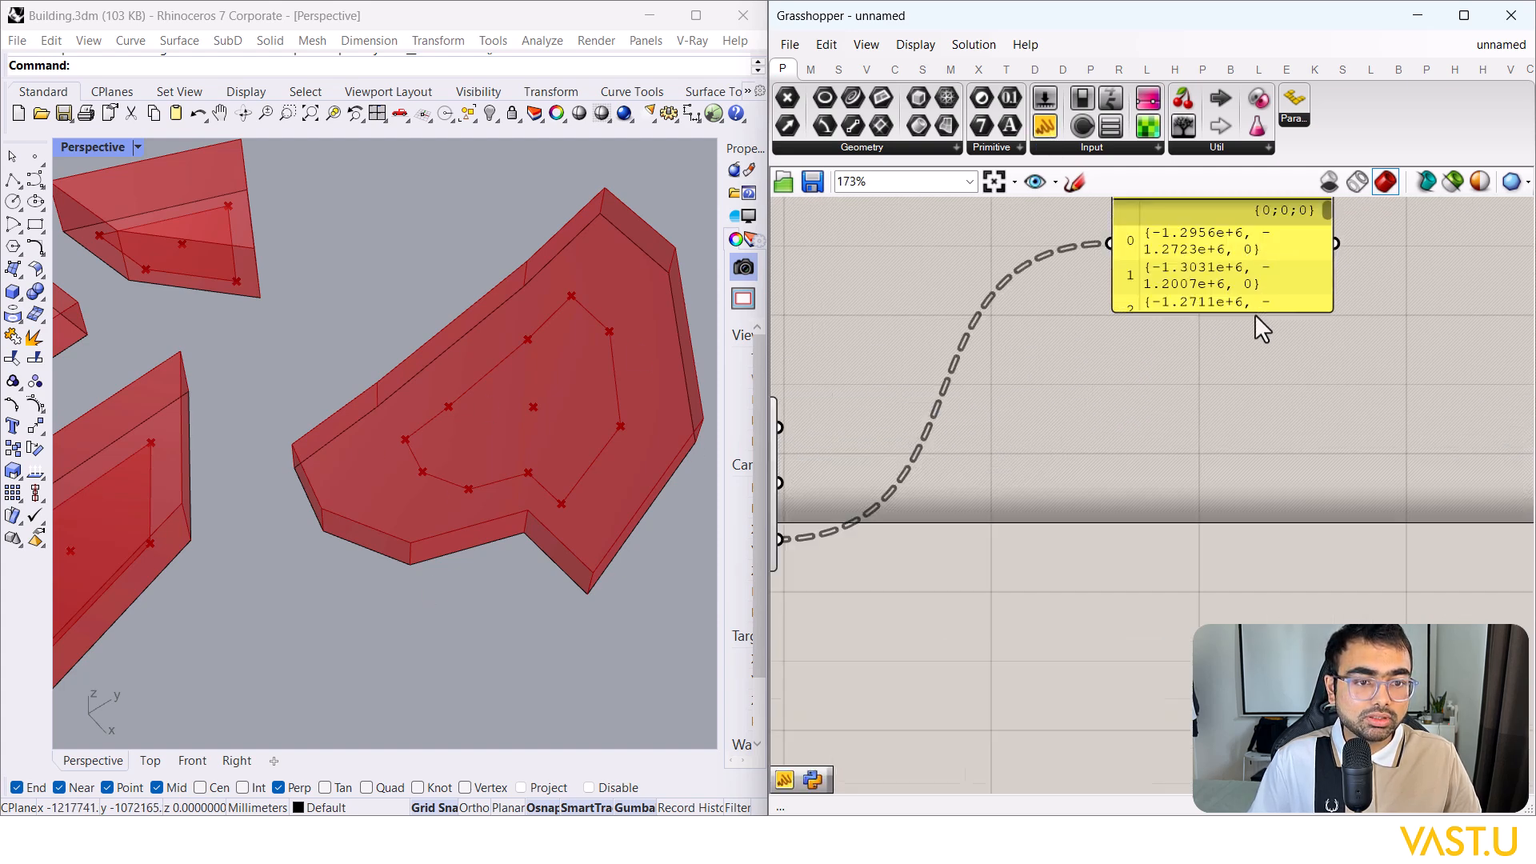
drag(1252, 314, 1258, 573)
scroll(1174, 286, up, 2)
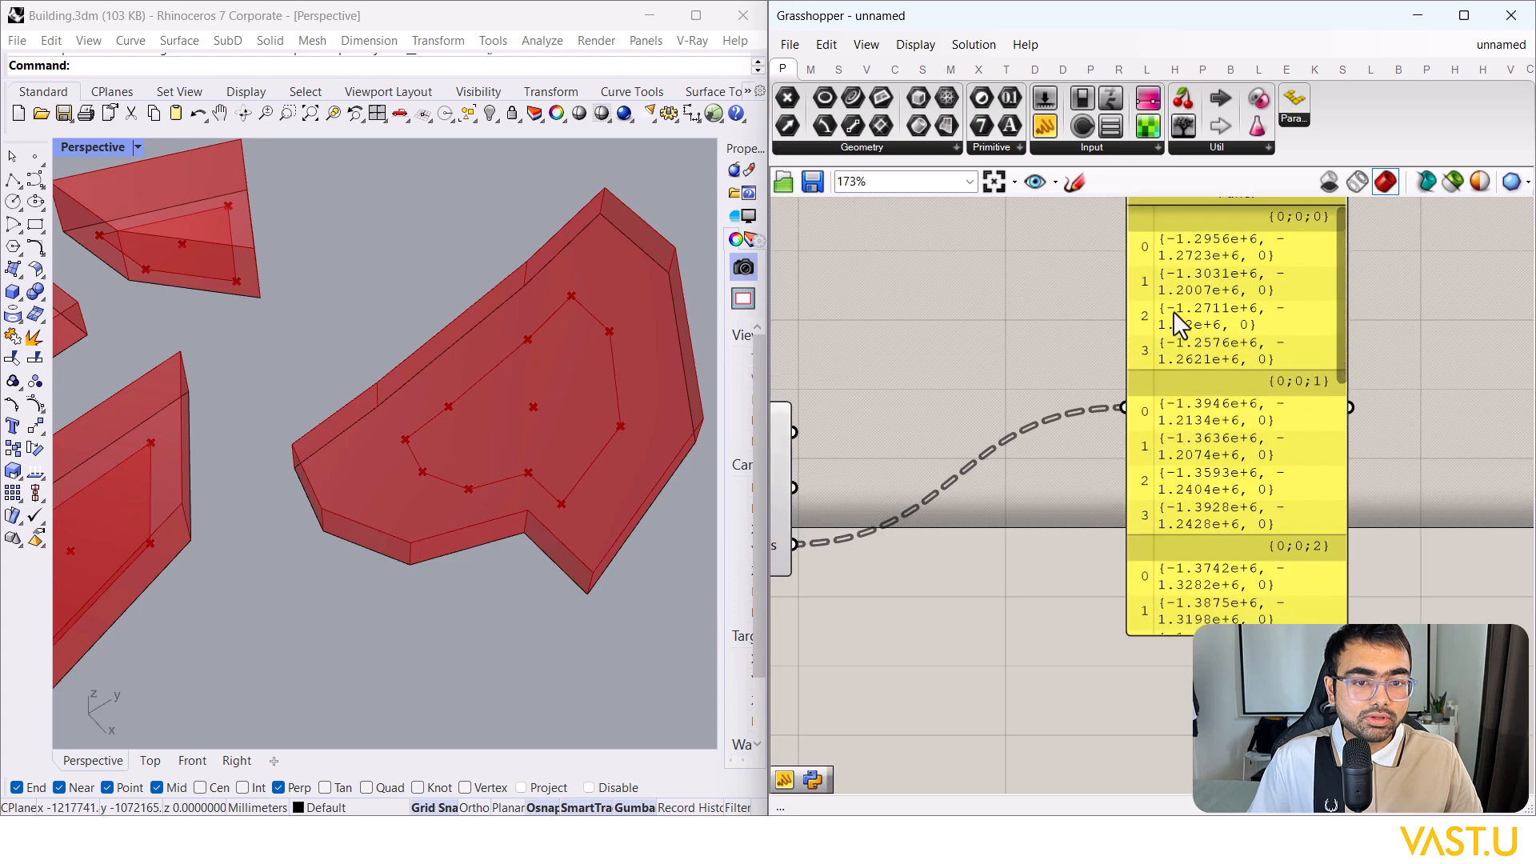
scroll(1190, 411, down, 3)
scroll(594, 375, down, 3)
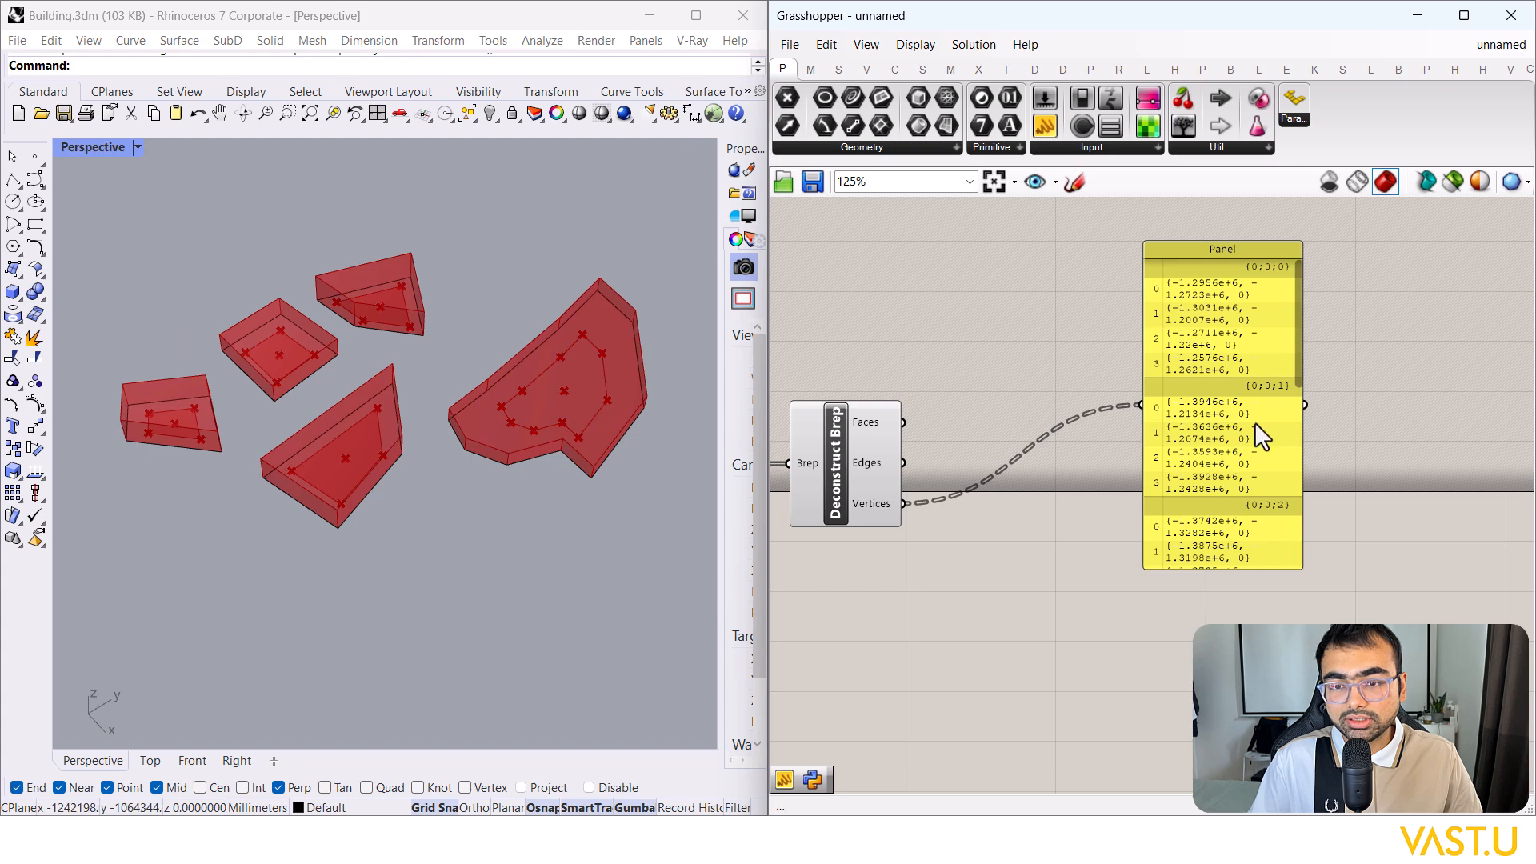
scroll(1298, 346, down, 2)
scroll(1302, 448, down, 5)
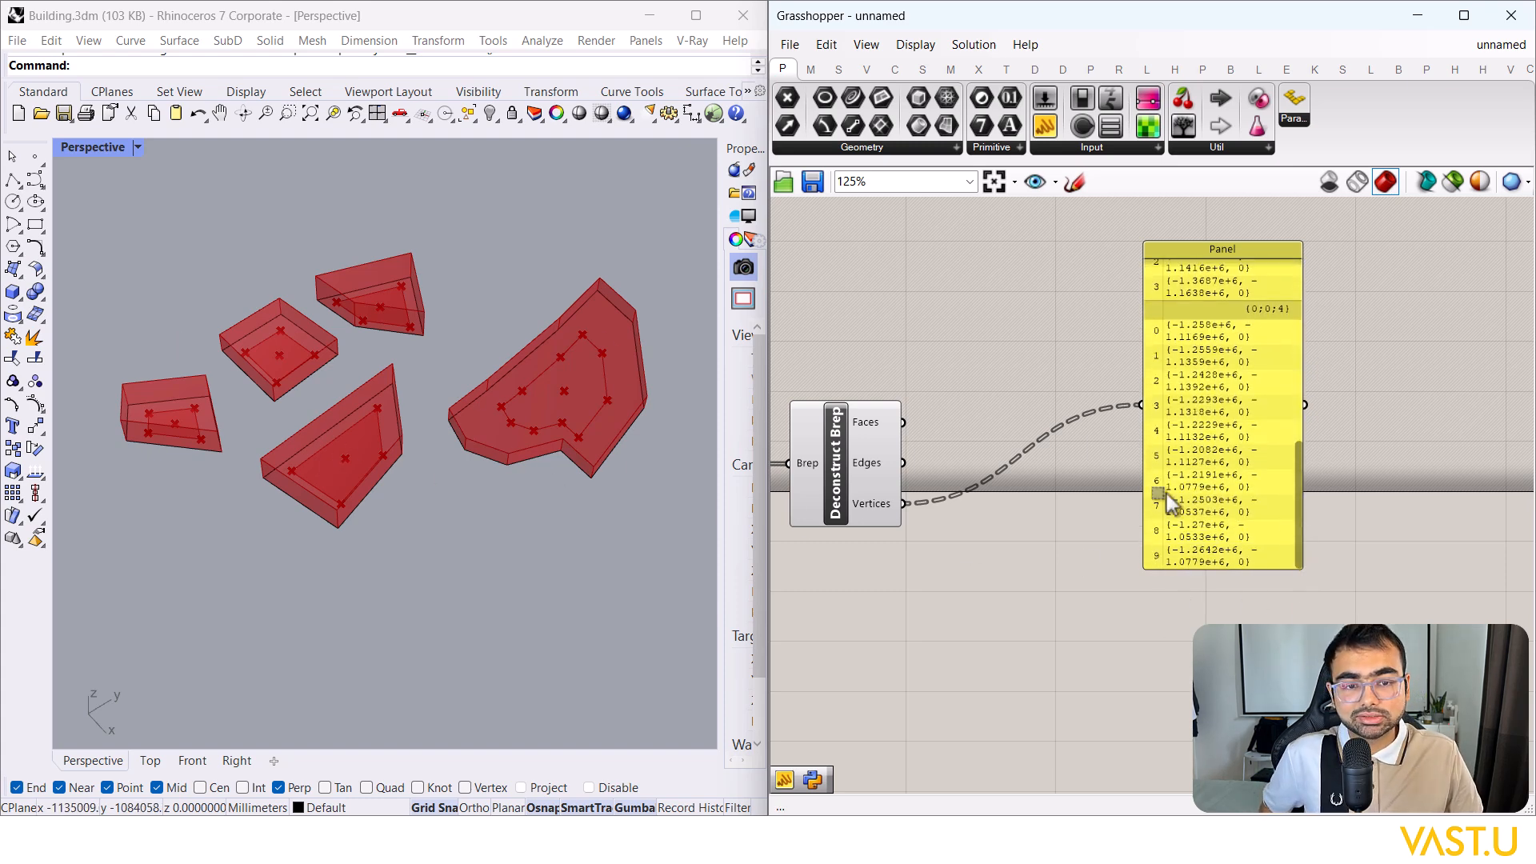
click(1203, 451)
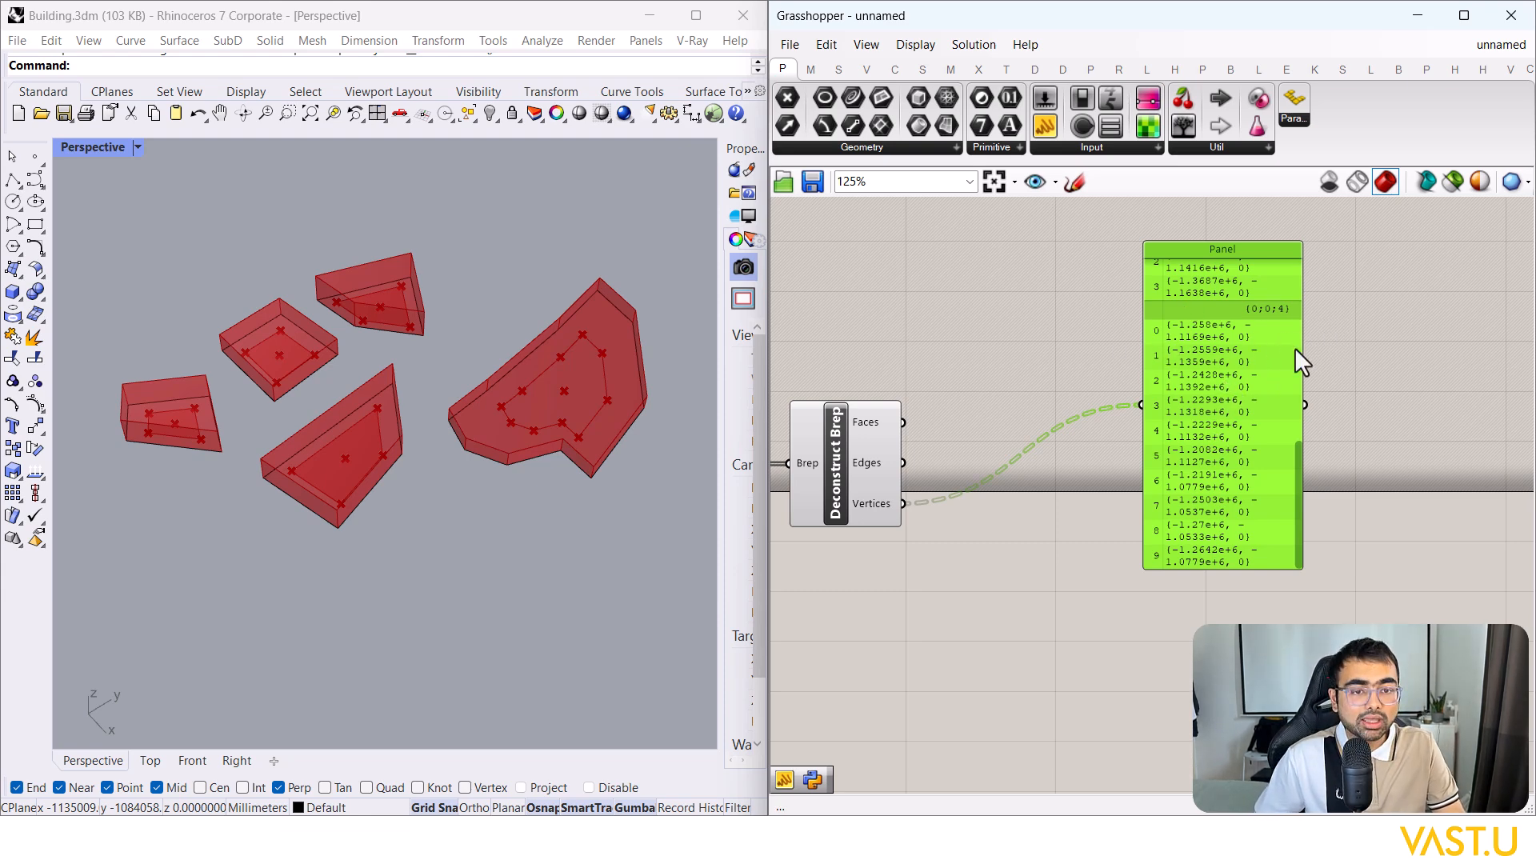
scroll(1260, 362, up, 1)
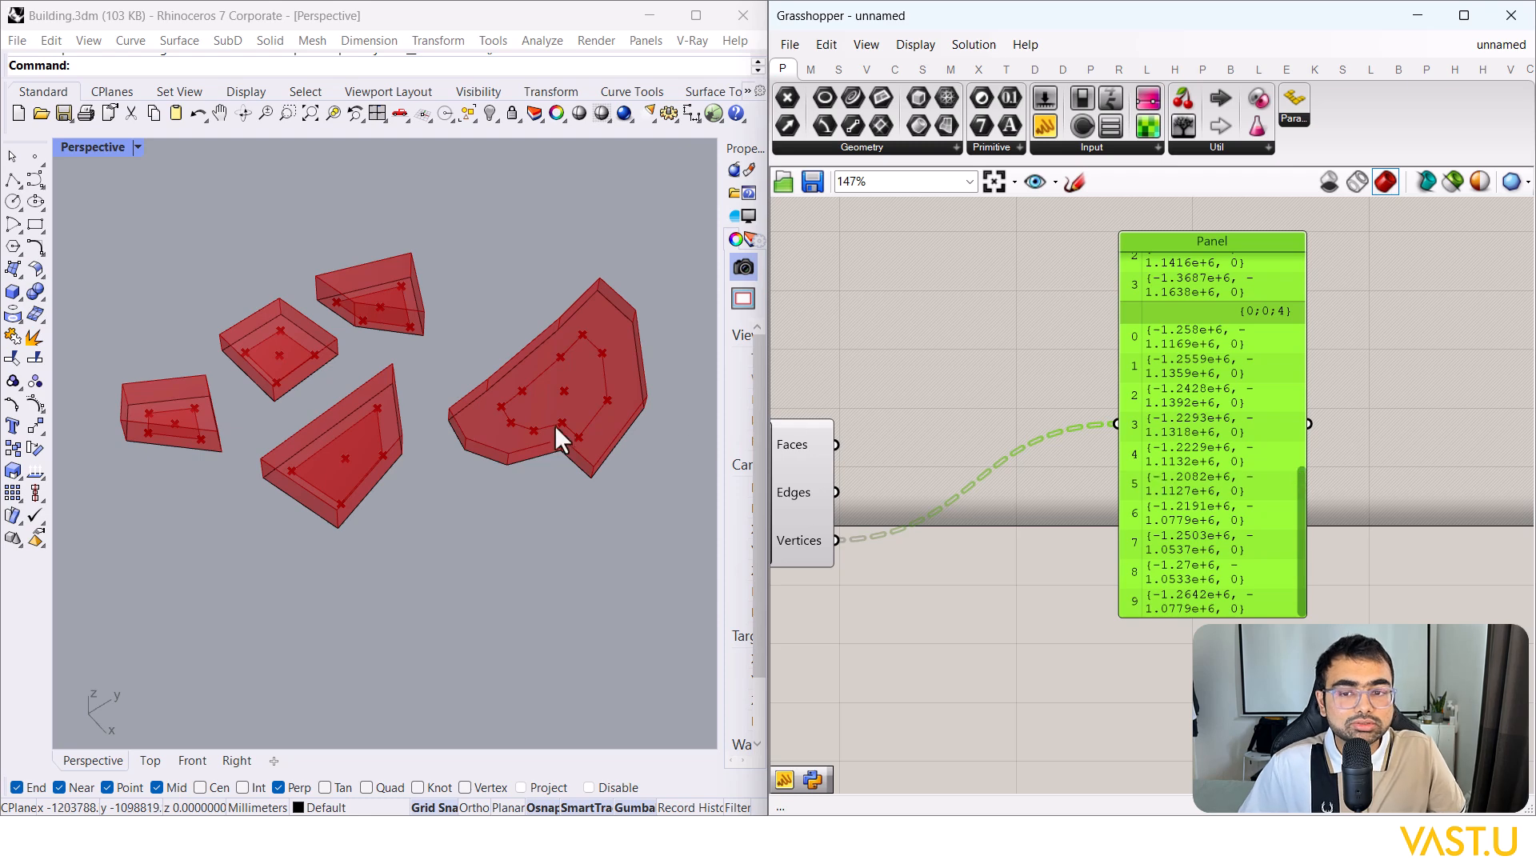
scroll(485, 424, up, 2)
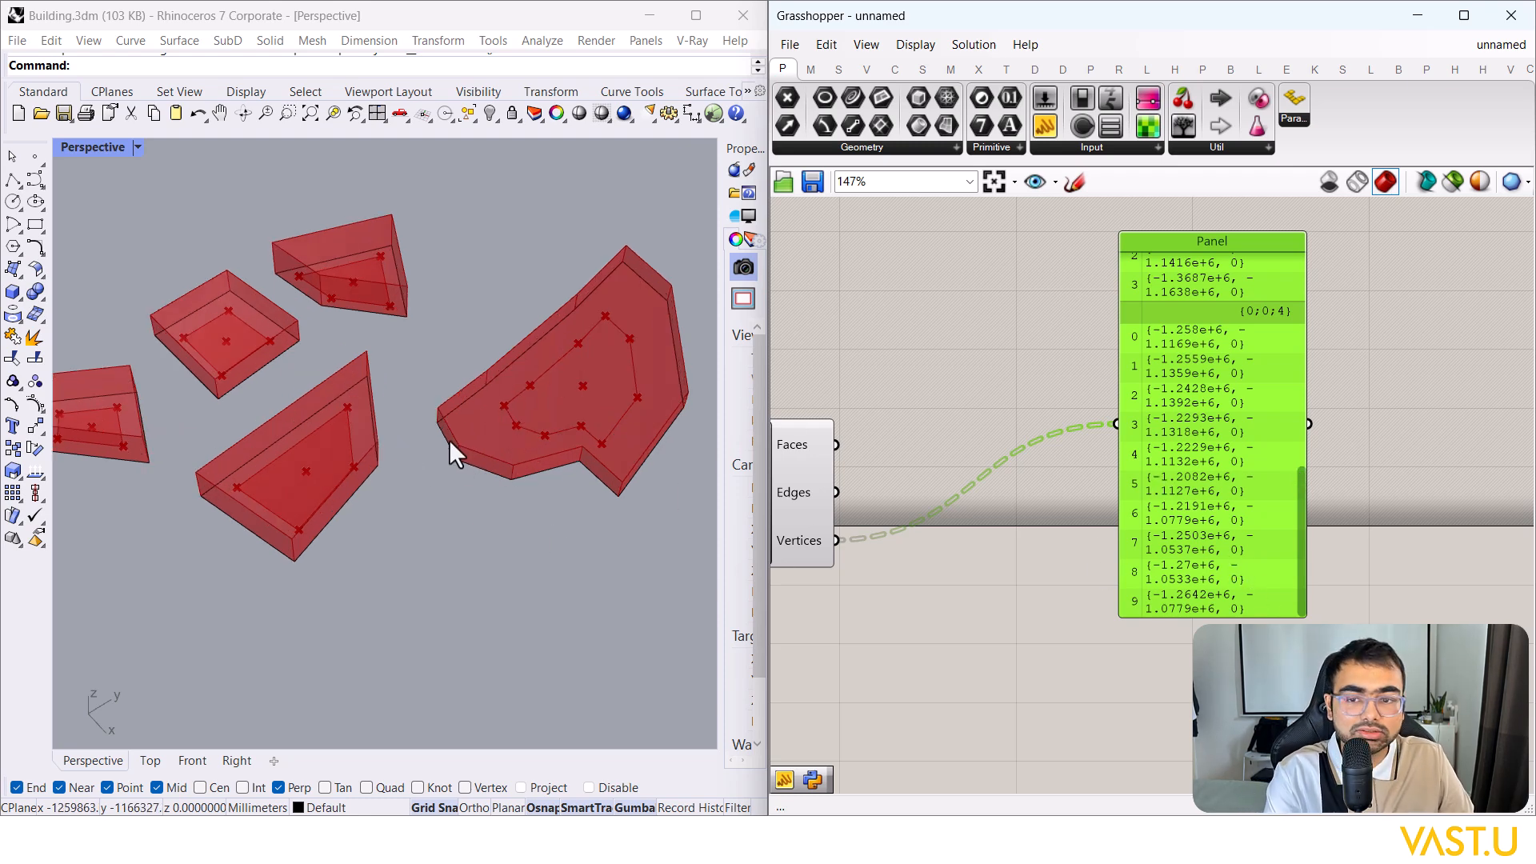
key(Delete)
scroll(1173, 468, down, 4)
right_drag(1000, 509, 1072, 469)
Step: Add a List Item component beside Deconstruct Brep
scroll(1072, 468, up, 2)
double_click(1162, 526)
key(Escape)
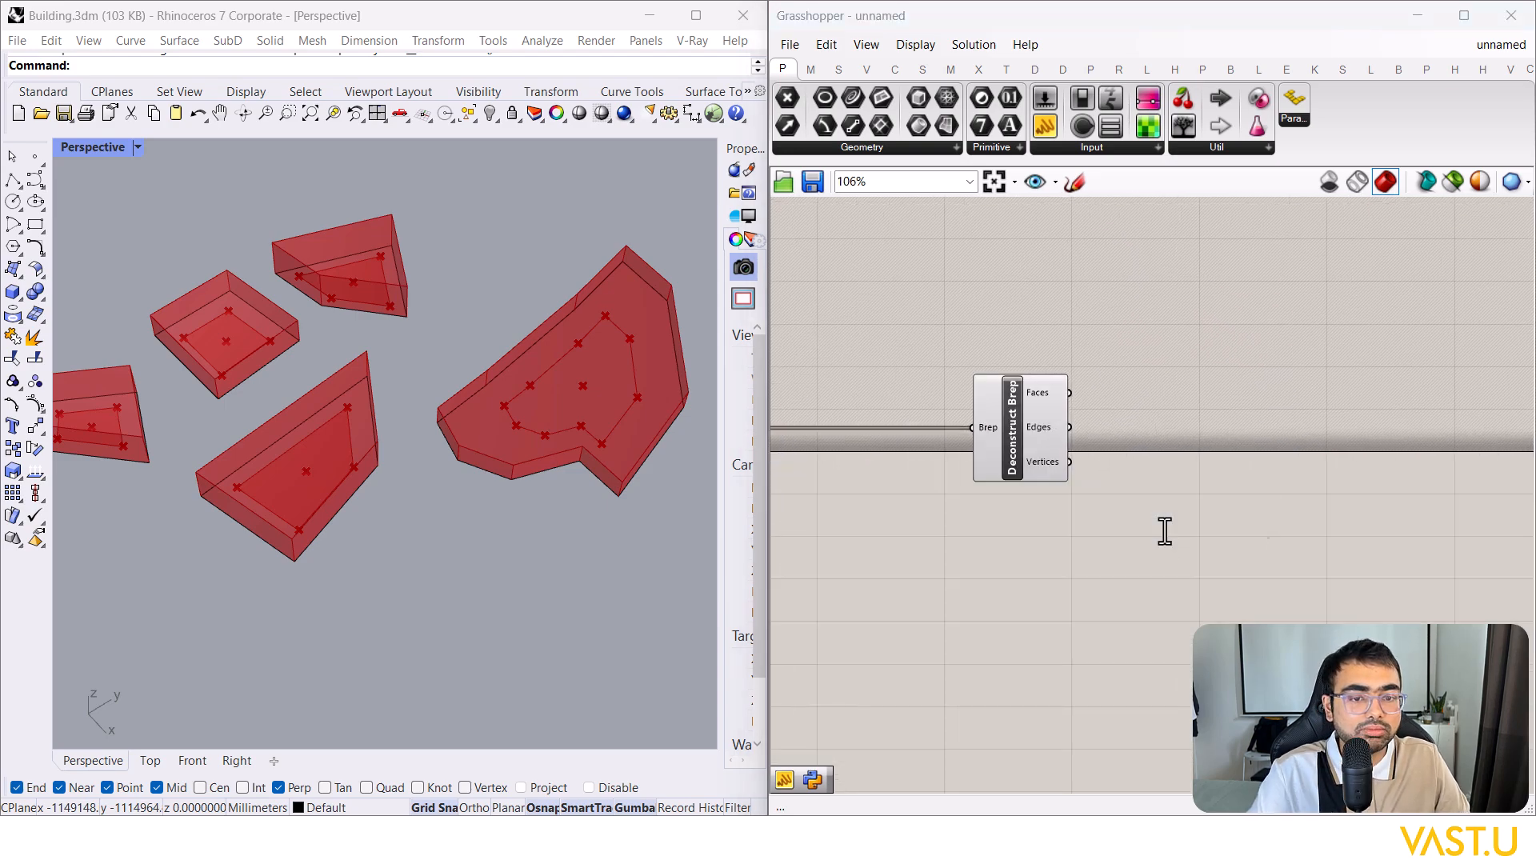
double_click(1190, 525)
text(l)
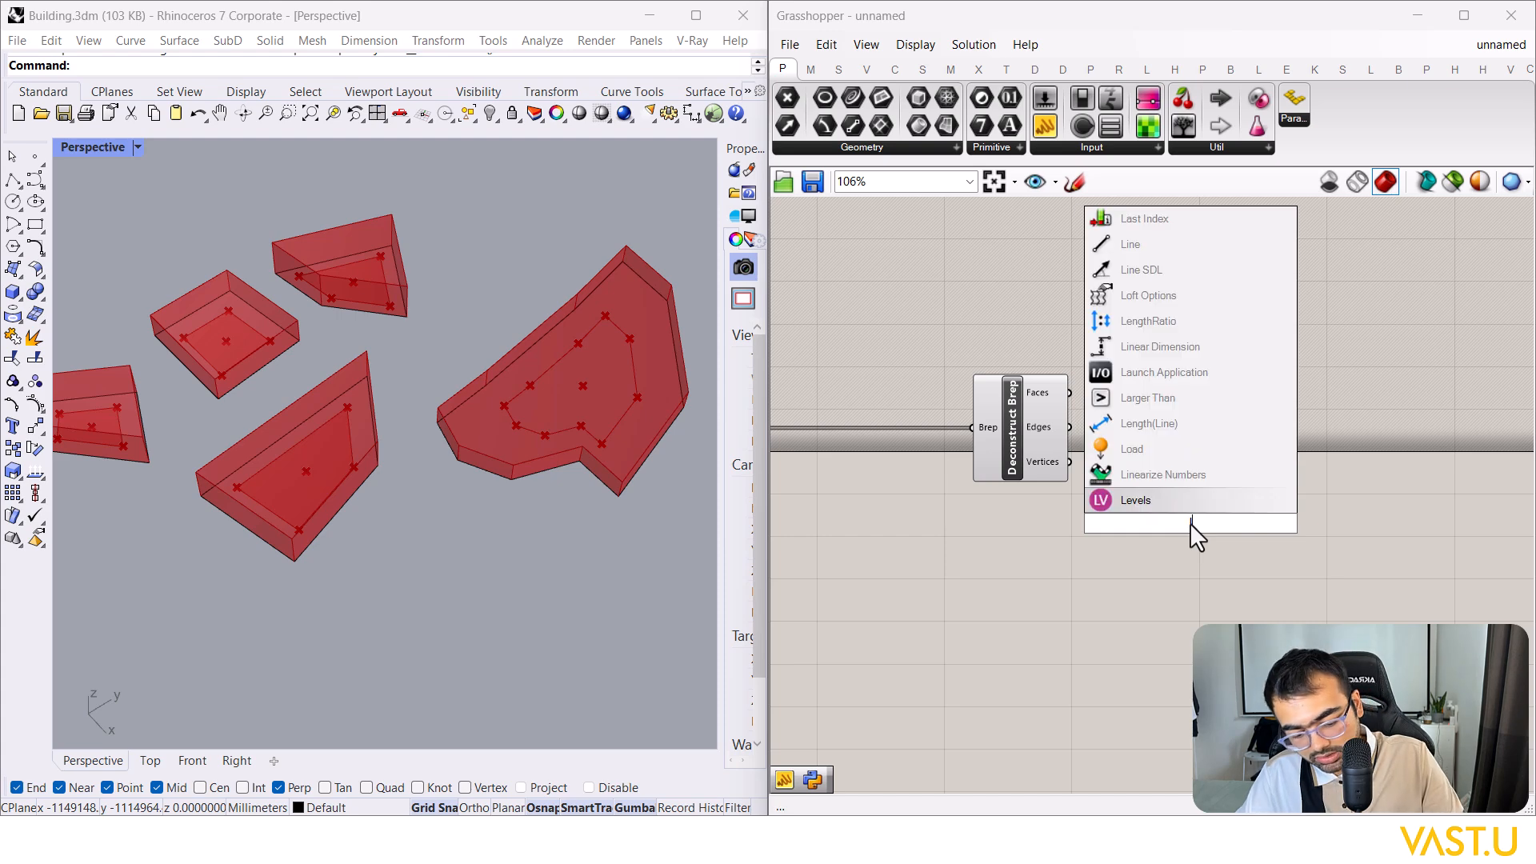
text(ist item)
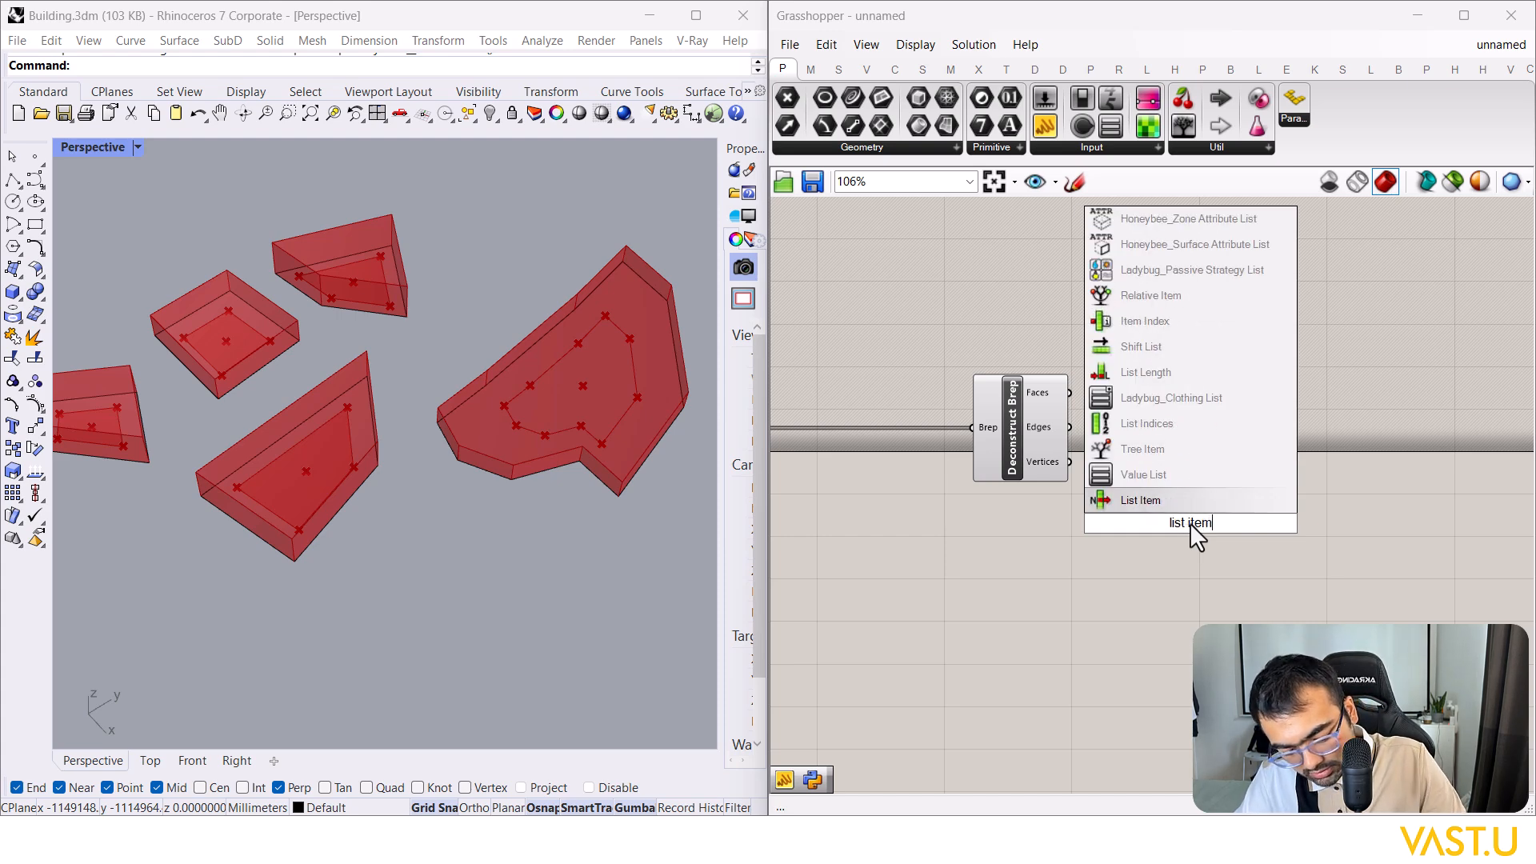
key(Return)
drag(1190, 527, 1222, 503)
Step: Wire Deconstruct Brep's Vertices output into List Item's List input and straighten the wire
drag(1069, 462, 1256, 478)
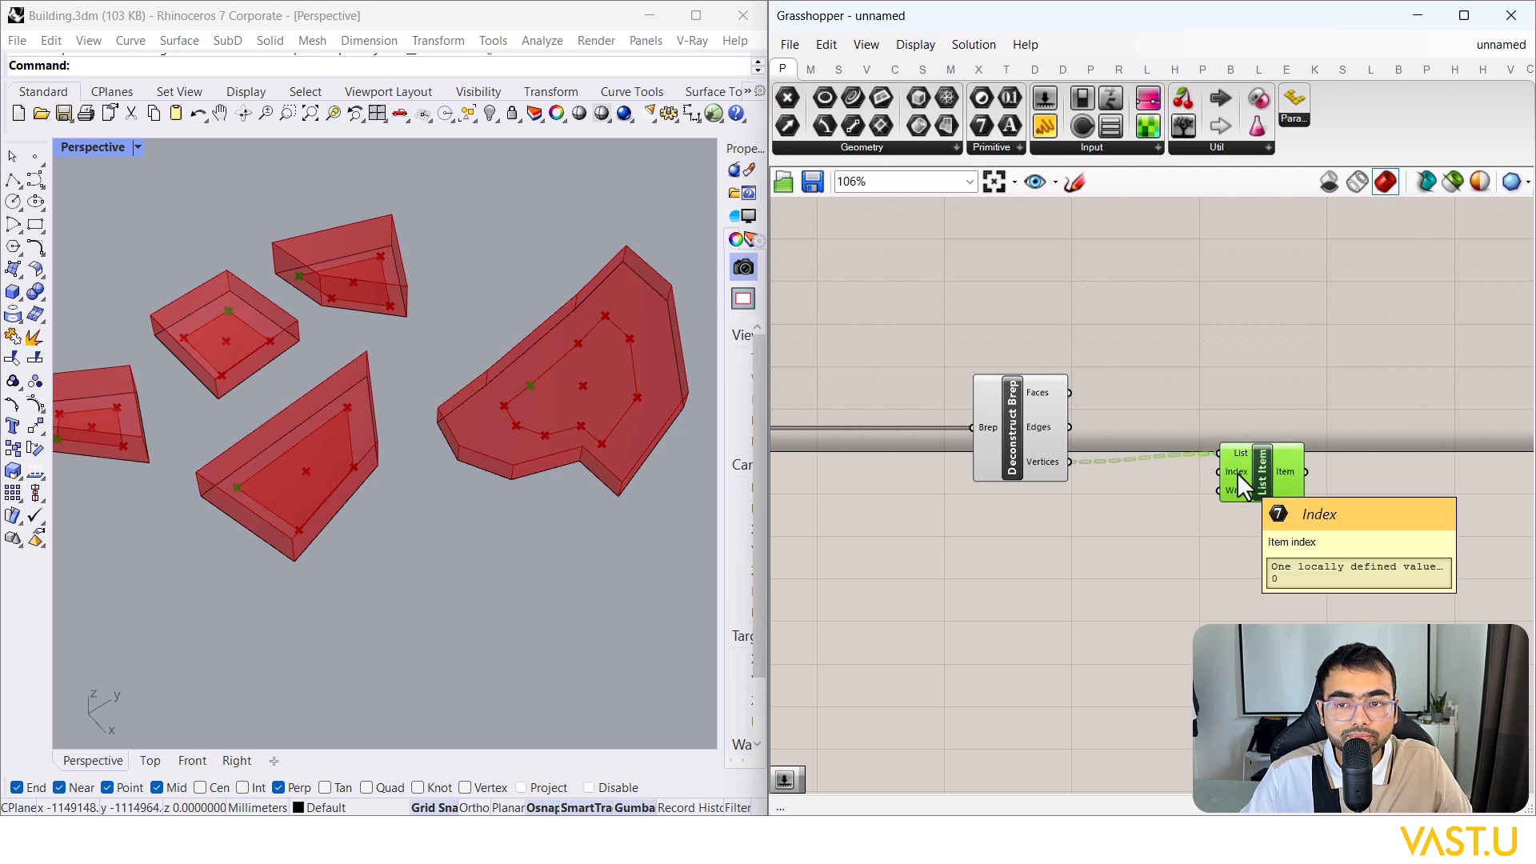
scroll(512, 384, down, 5)
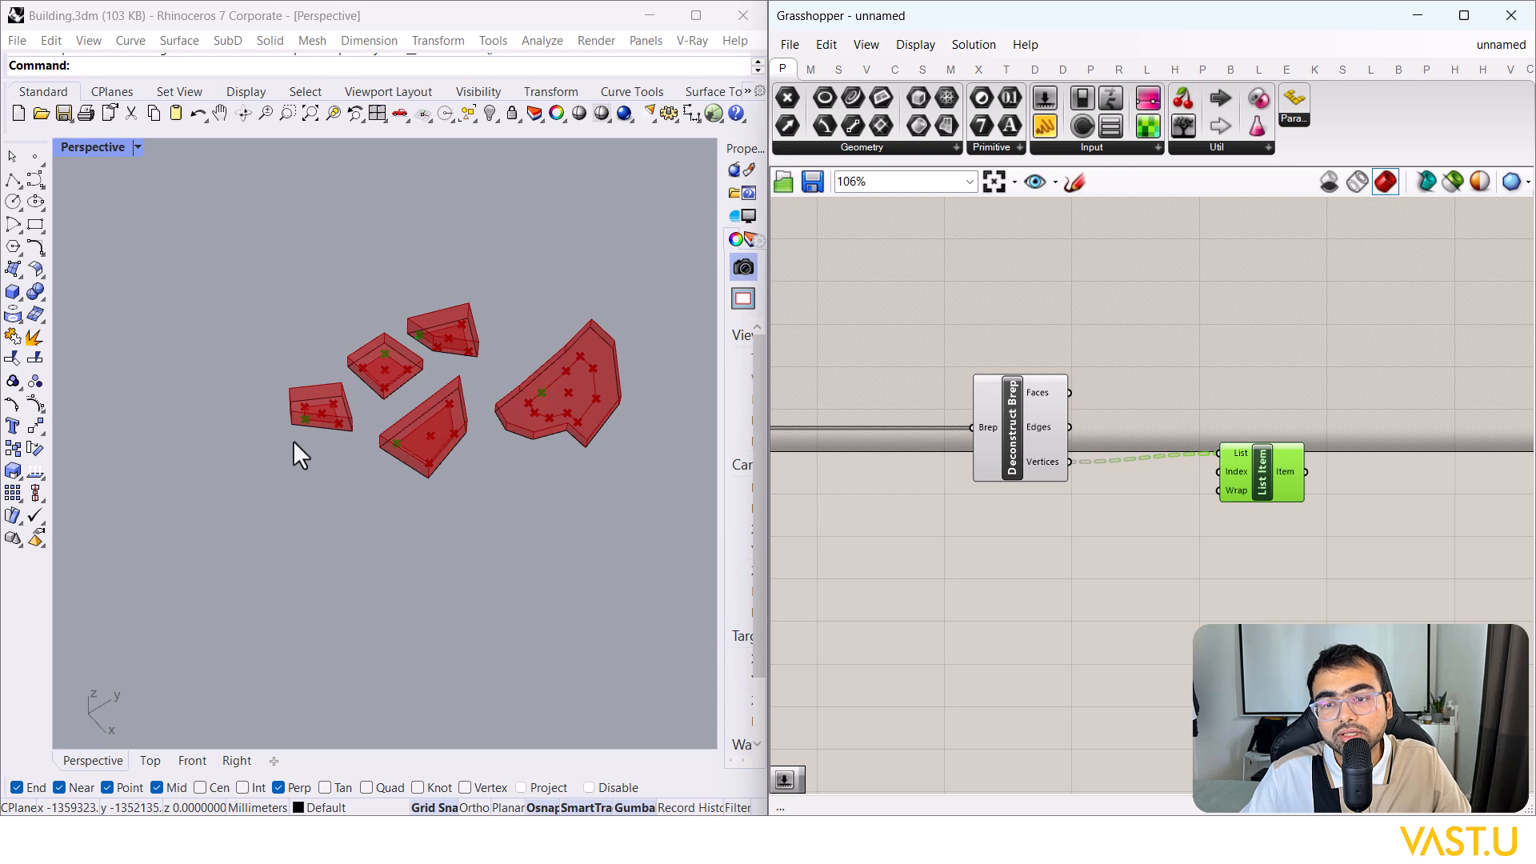
scroll(392, 416, up, 3)
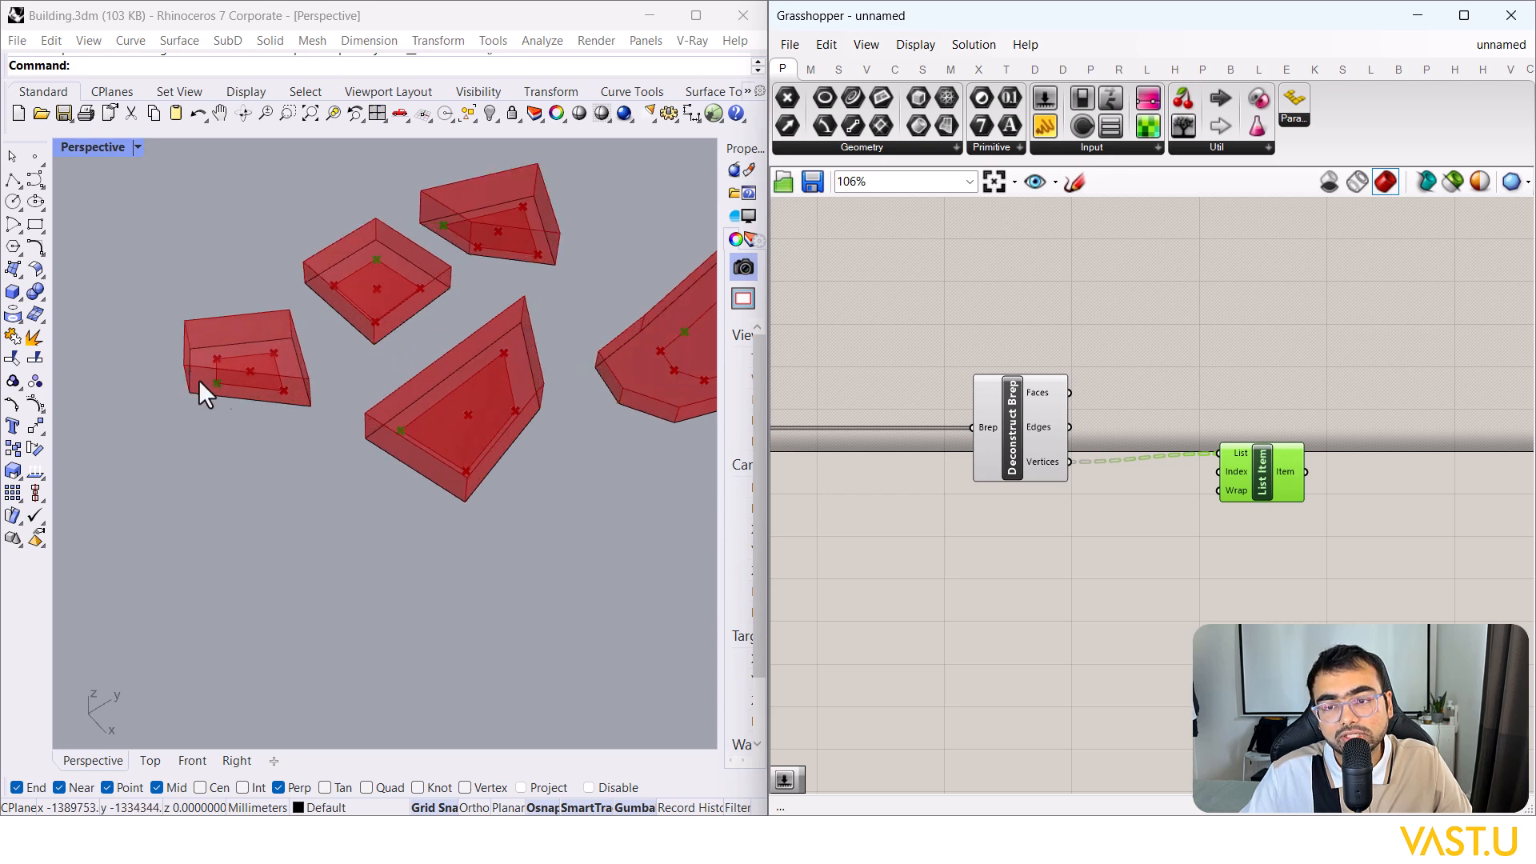
scroll(400, 432, down, 4)
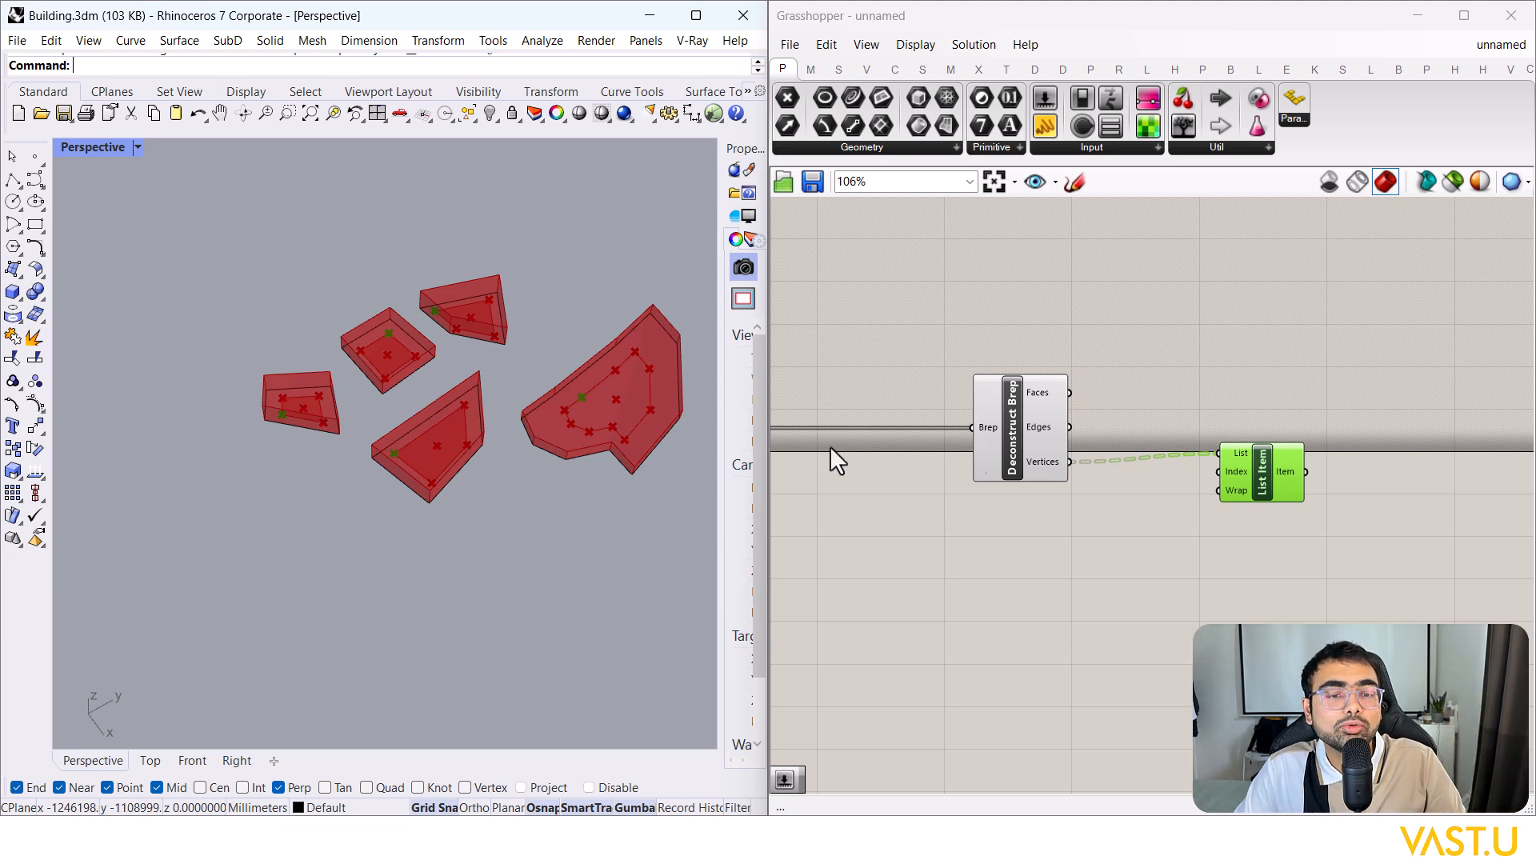
drag(1267, 469, 1268, 480)
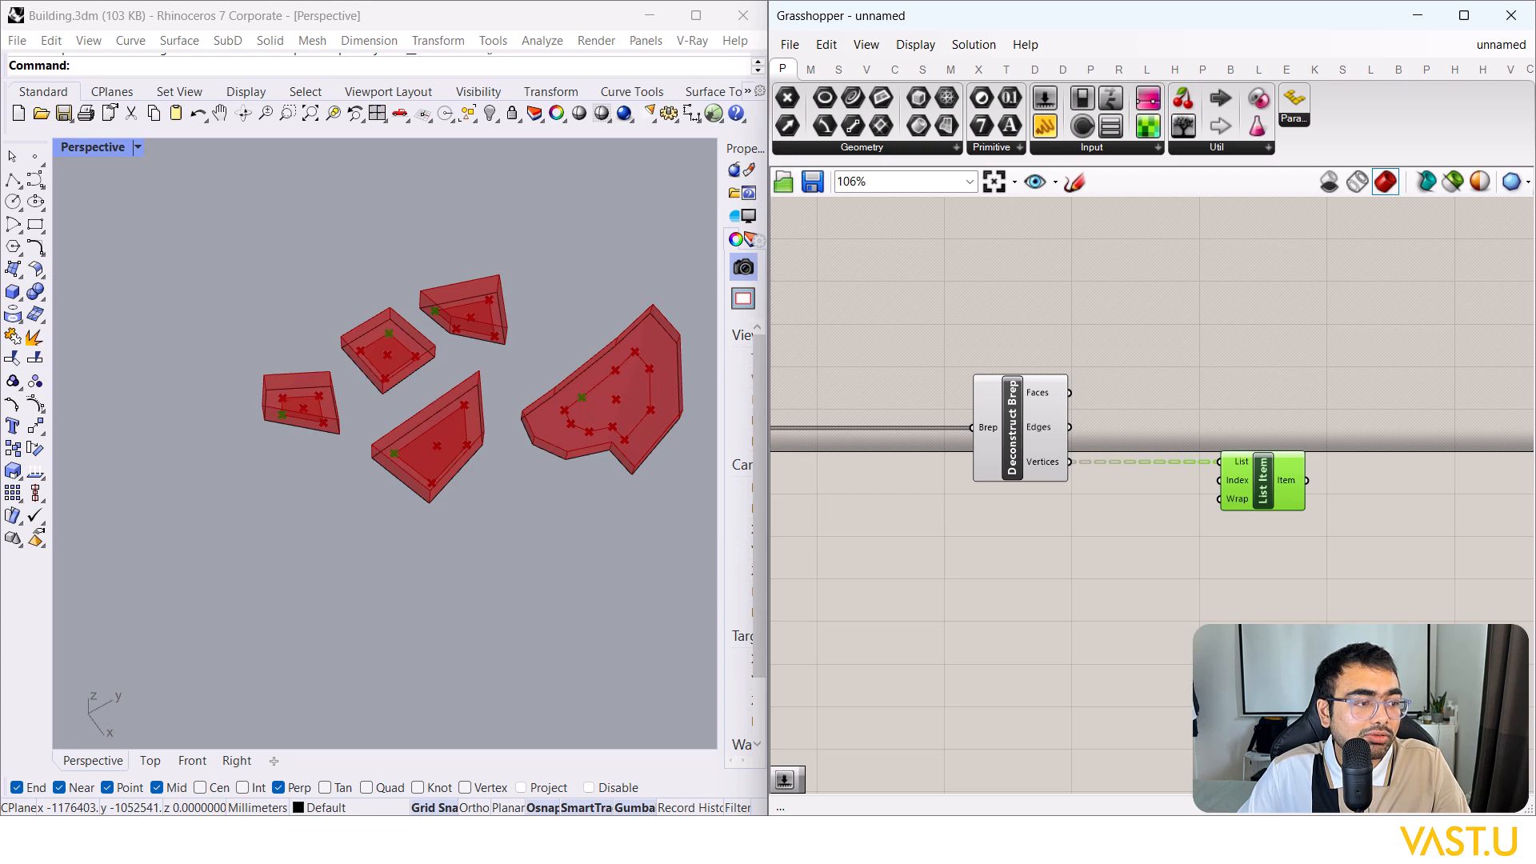
Step: Add a Random component below Deconstruct Brep and give its Range input a custom domain
double_click(1056, 606)
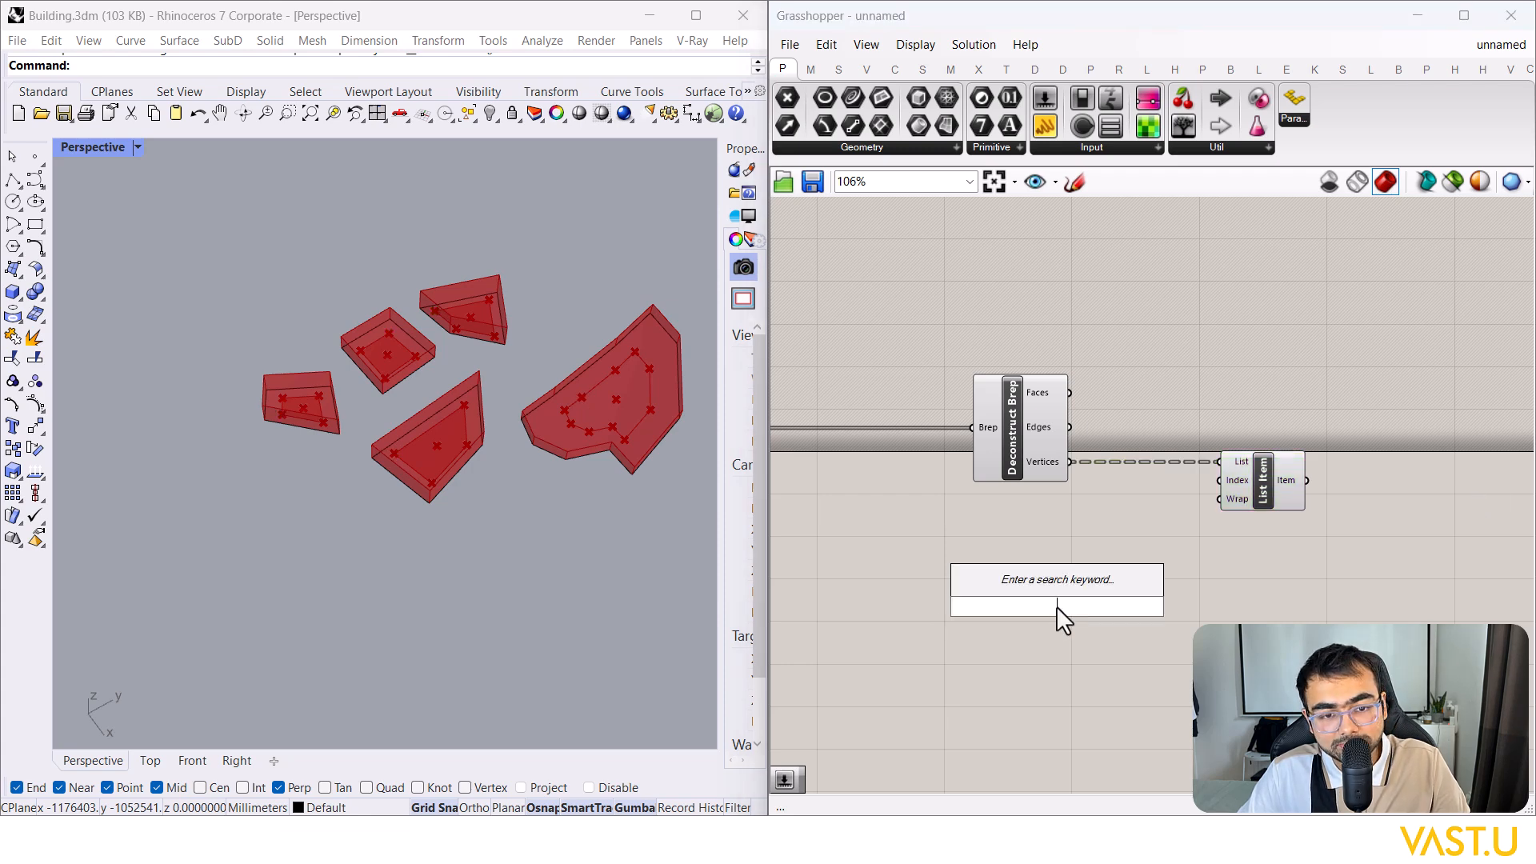
text(random)
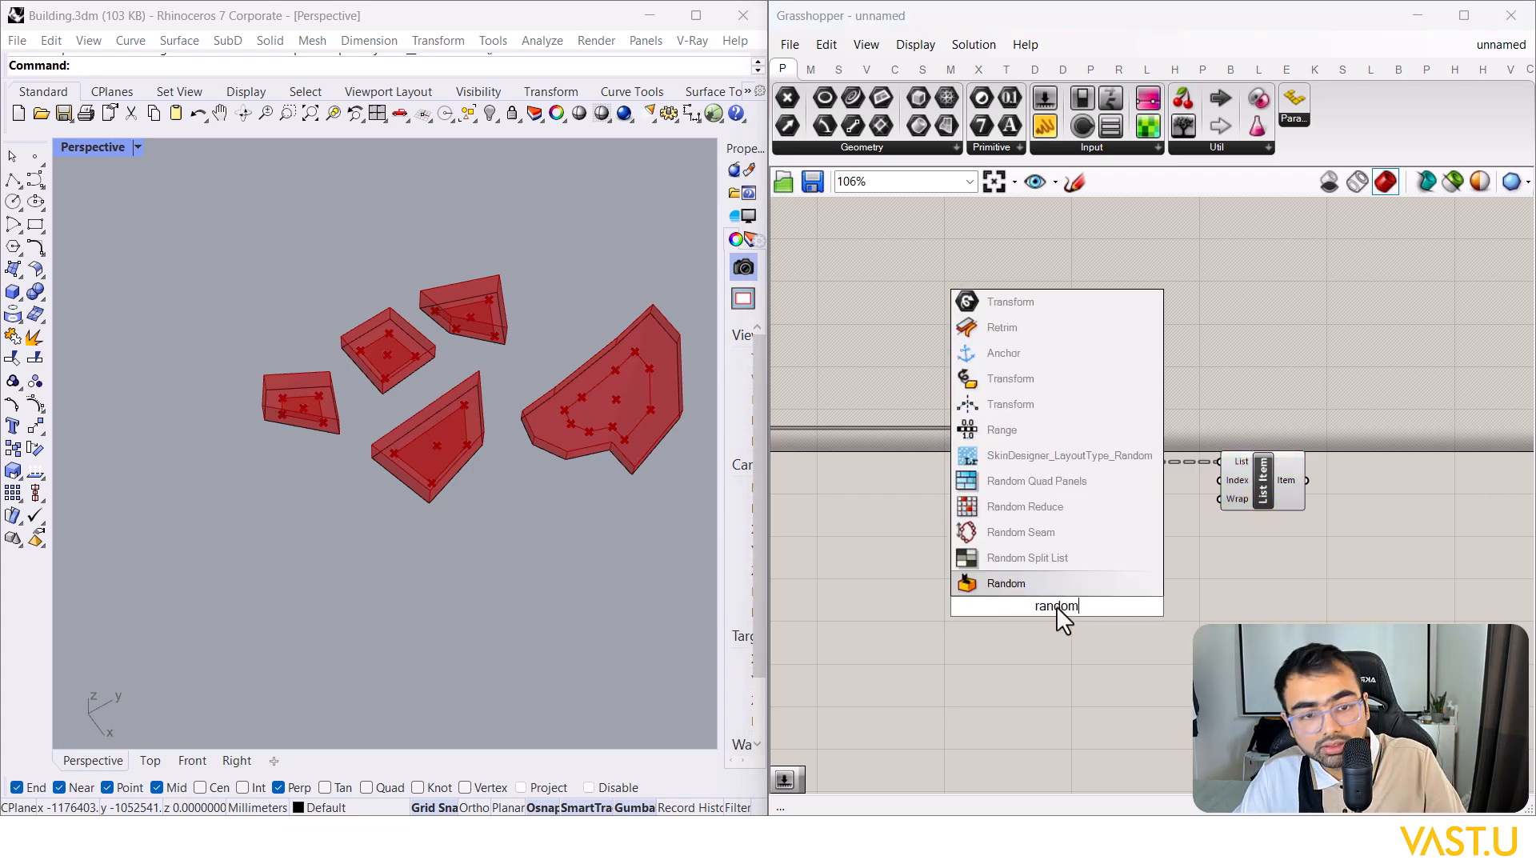
click(1031, 586)
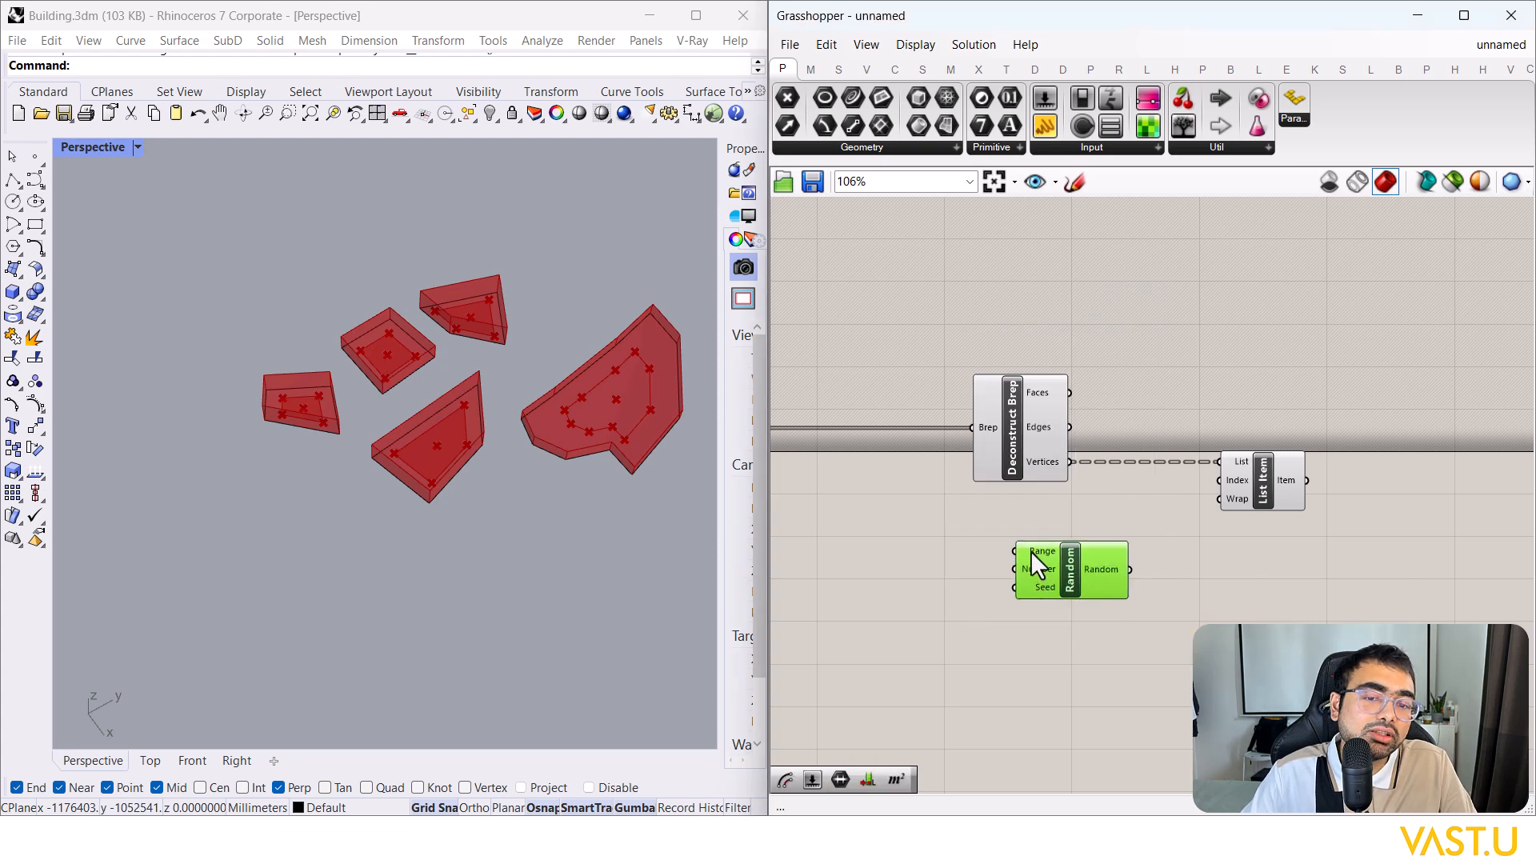
mouse_move(1032, 554)
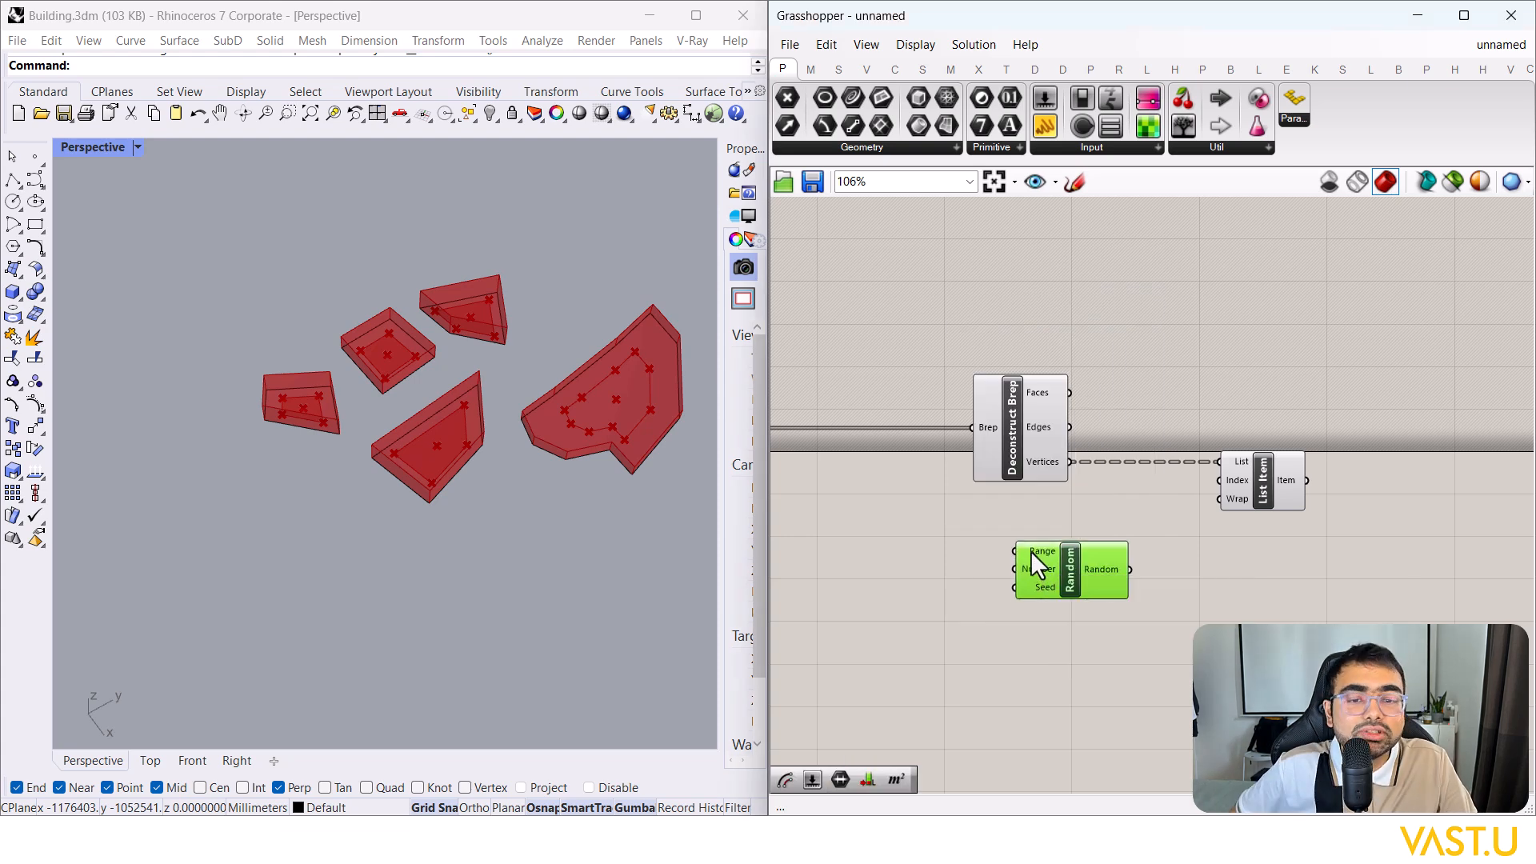
right_click(1030, 550)
click(1094, 668)
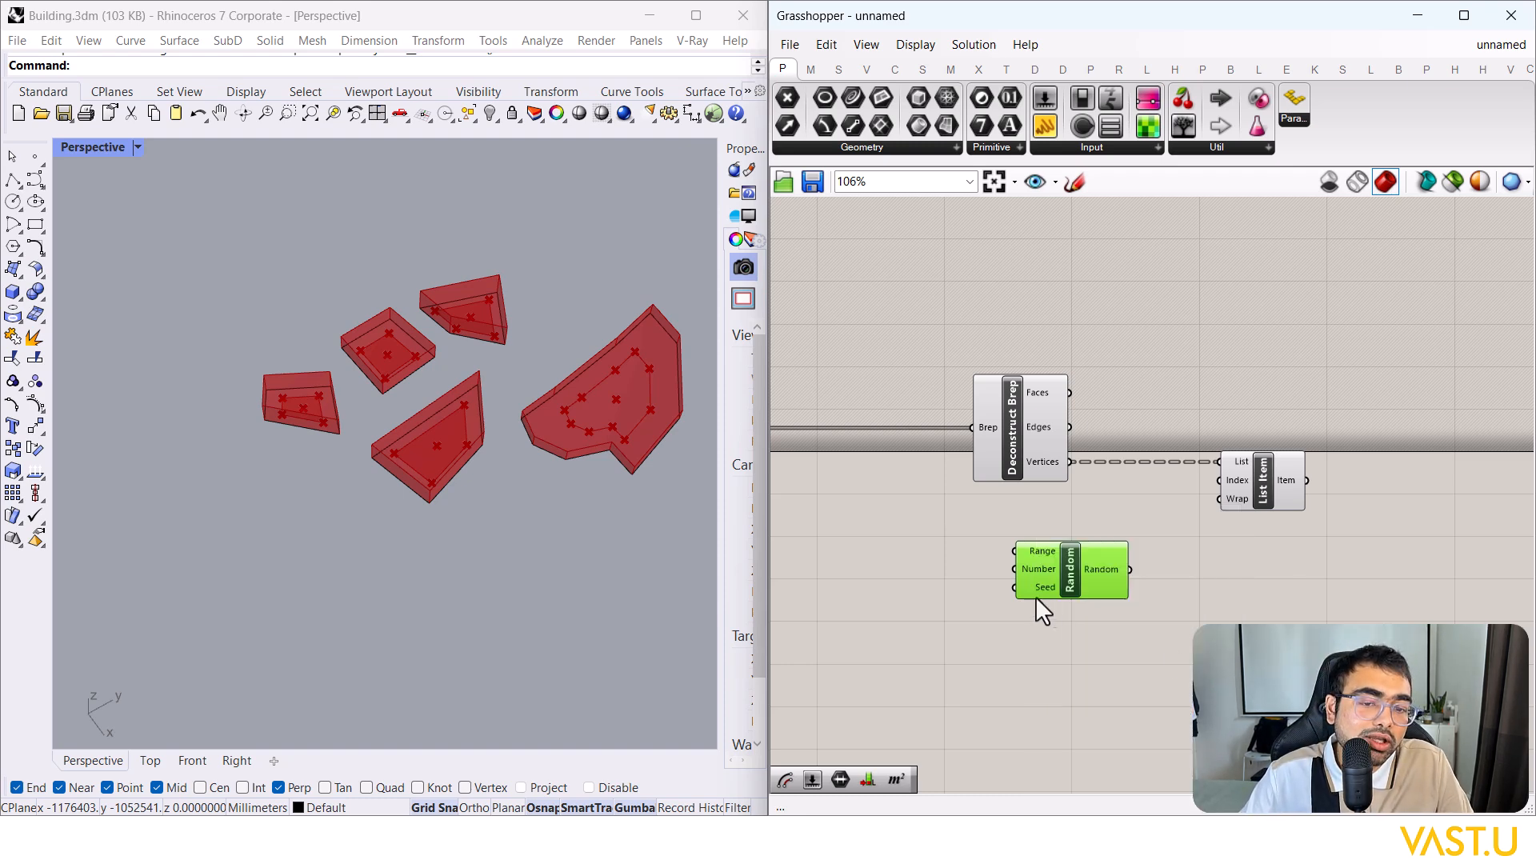
scroll(389, 442, up, 3)
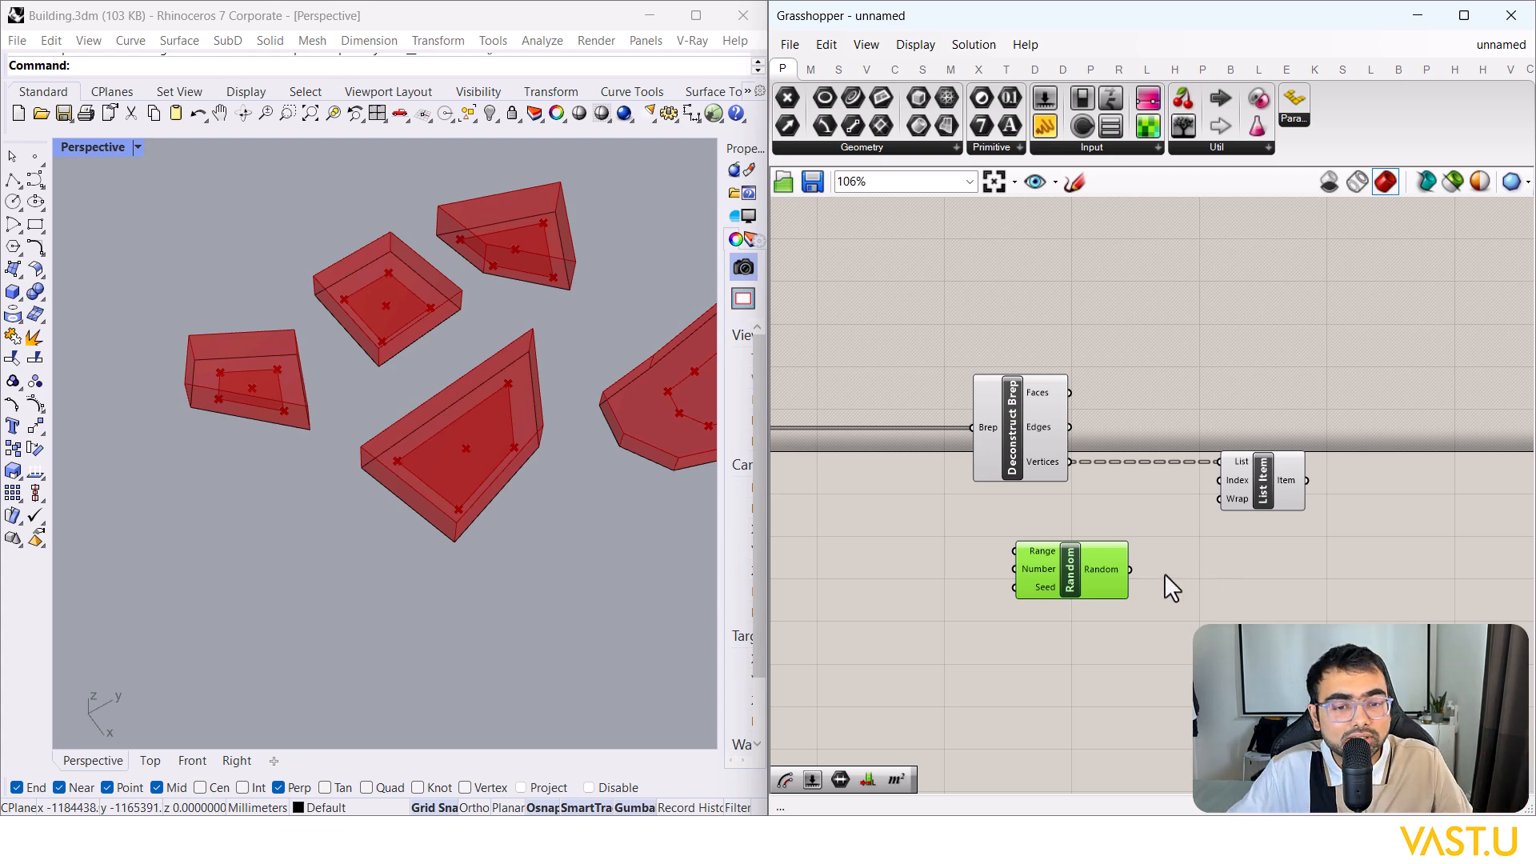
Step: Connect Random's output to List Item's Index and preview the picked points on the blocks
drag(1130, 572, 1220, 481)
right_drag(1233, 571, 1289, 549)
click(1327, 457)
right_drag(213, 496, 266, 383)
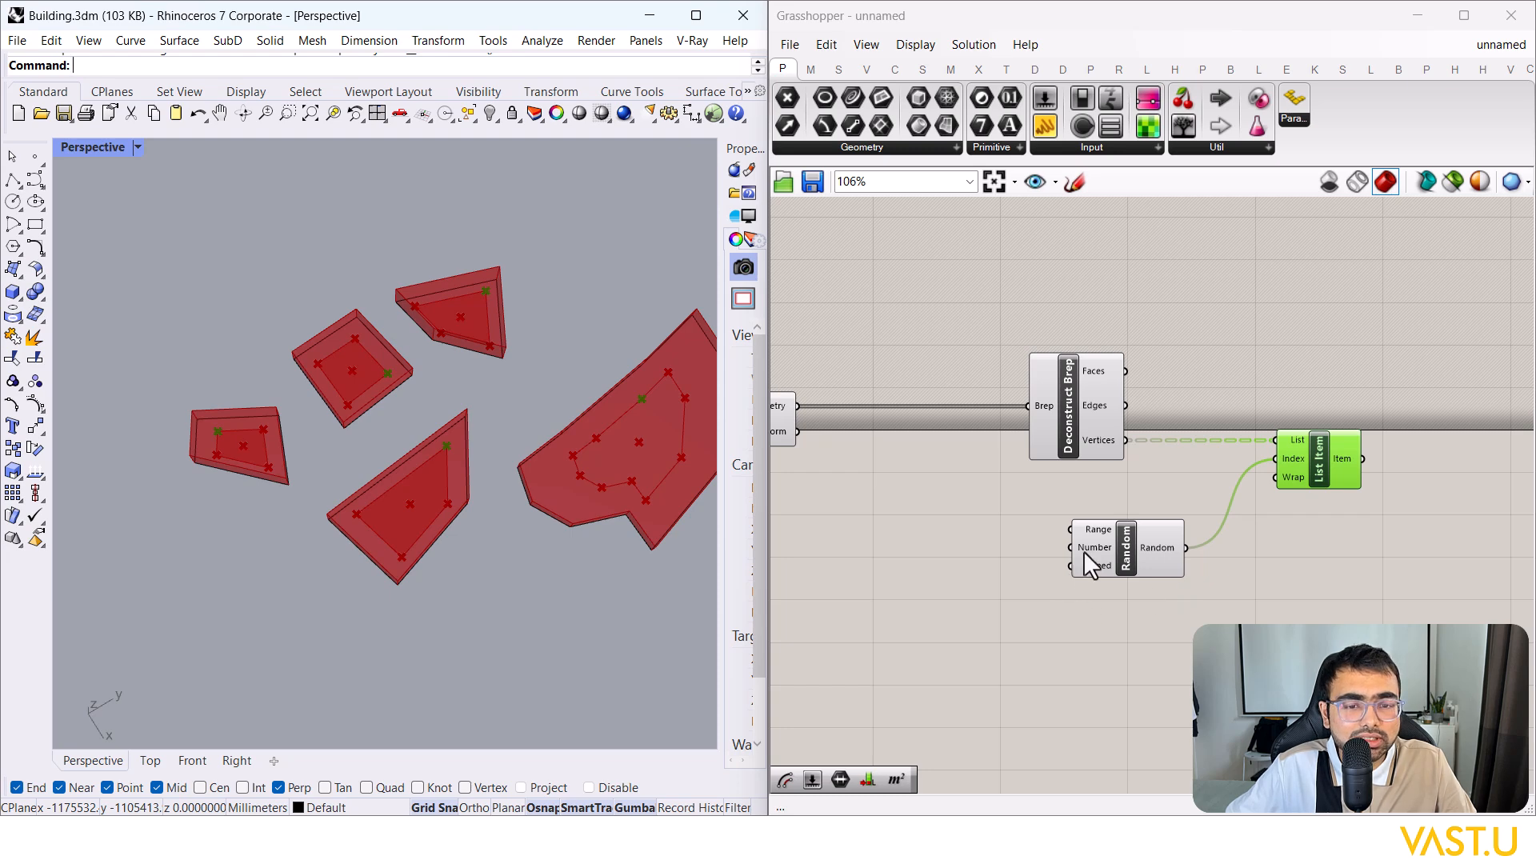
scroll(1084, 549, down, 4)
scroll(986, 520, up, 3)
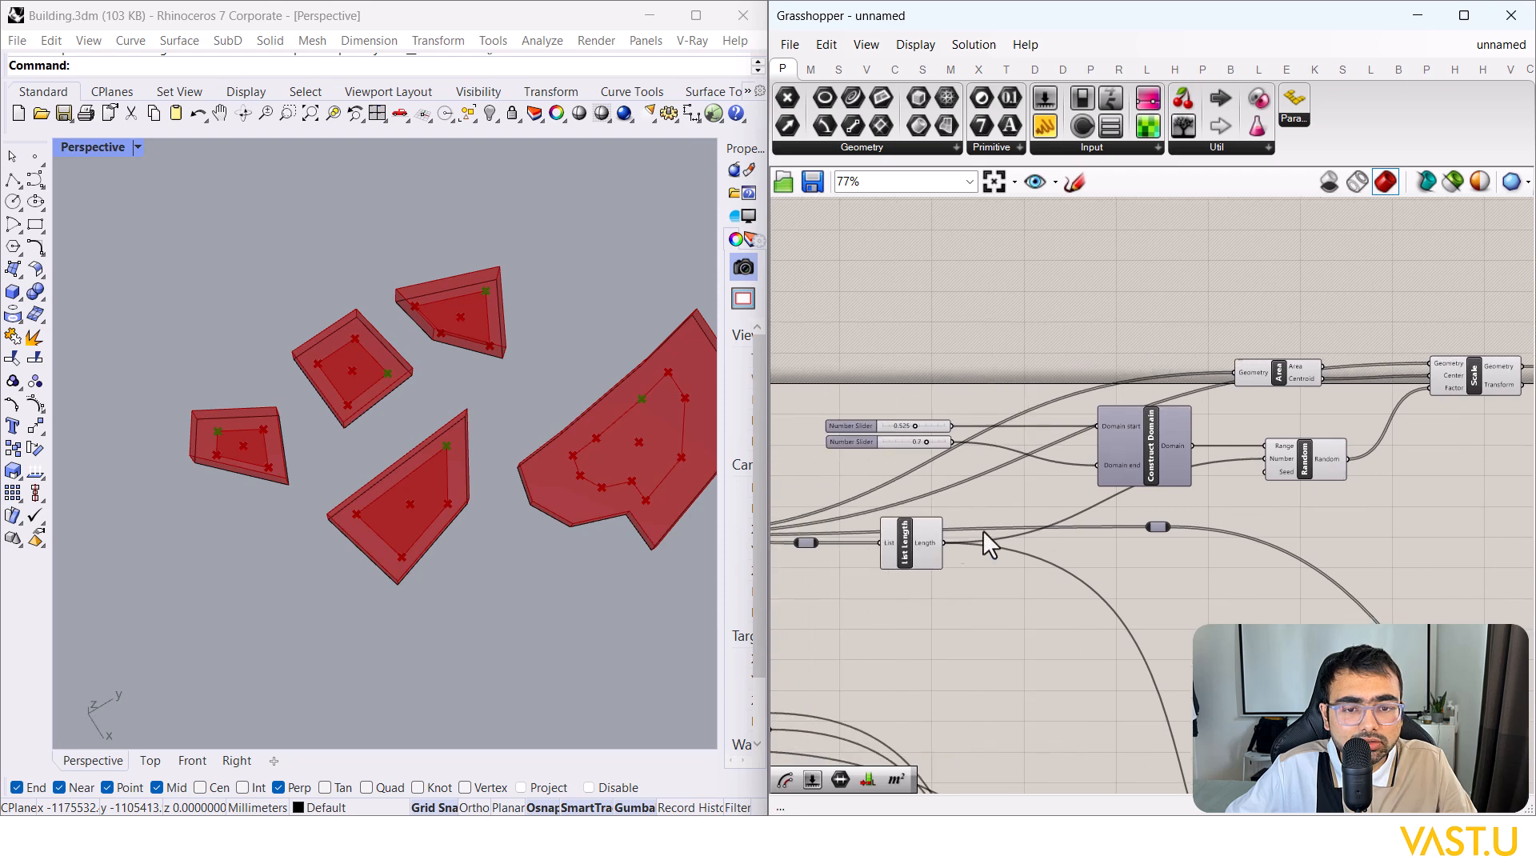
scroll(944, 543, up, 3)
Step: Wire List Length's count into Random's Number input
drag(944, 545, 1277, 464)
scroll(948, 521, down, 8)
scroll(1224, 516, up, 4)
scroll(1193, 515, up, 6)
click(1332, 461)
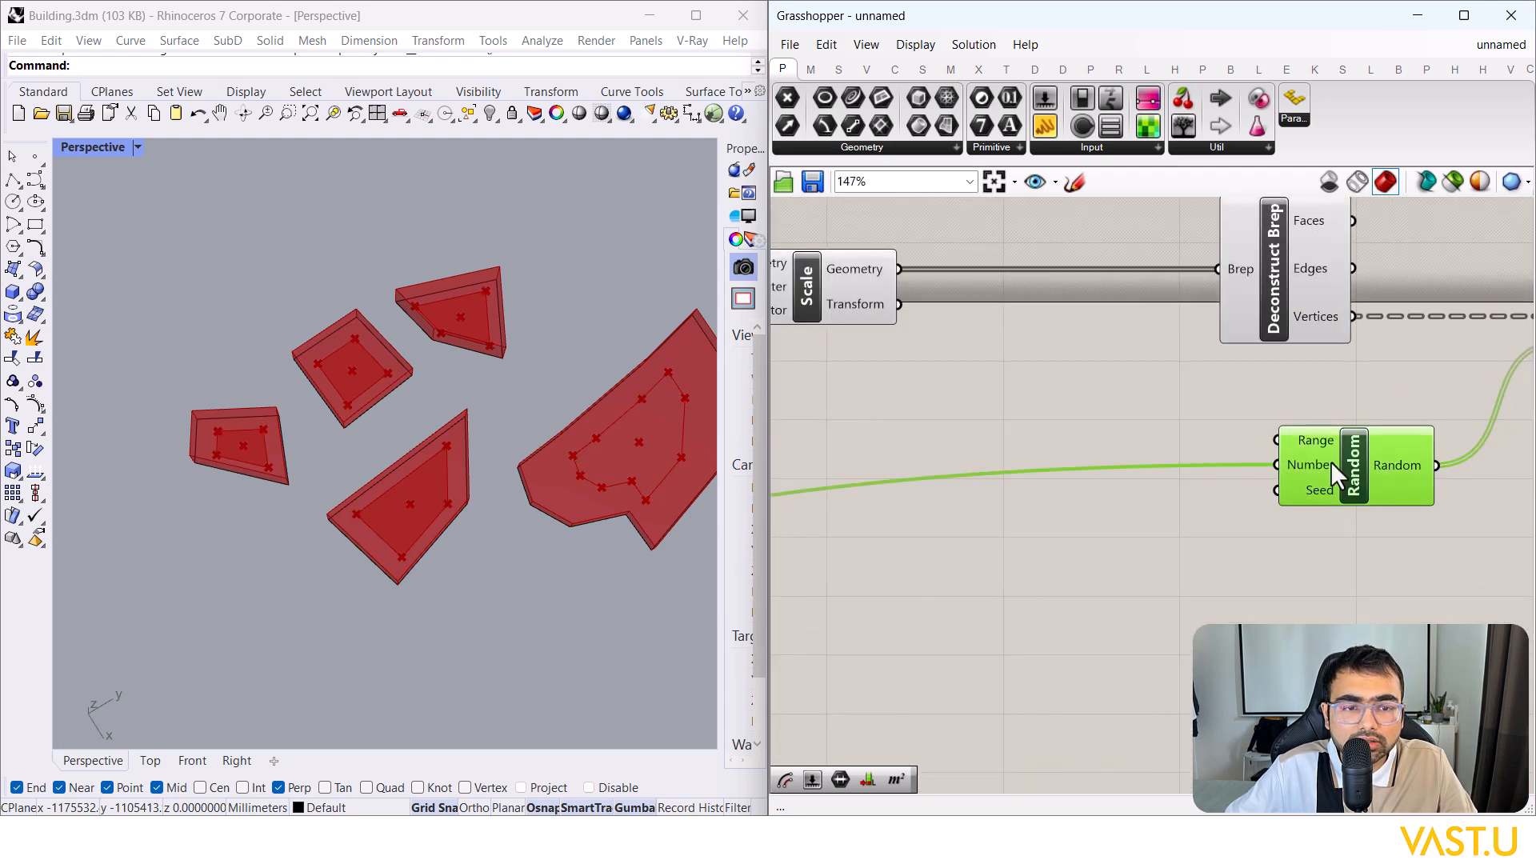
right_drag(1320, 566, 1108, 578)
click(1426, 357)
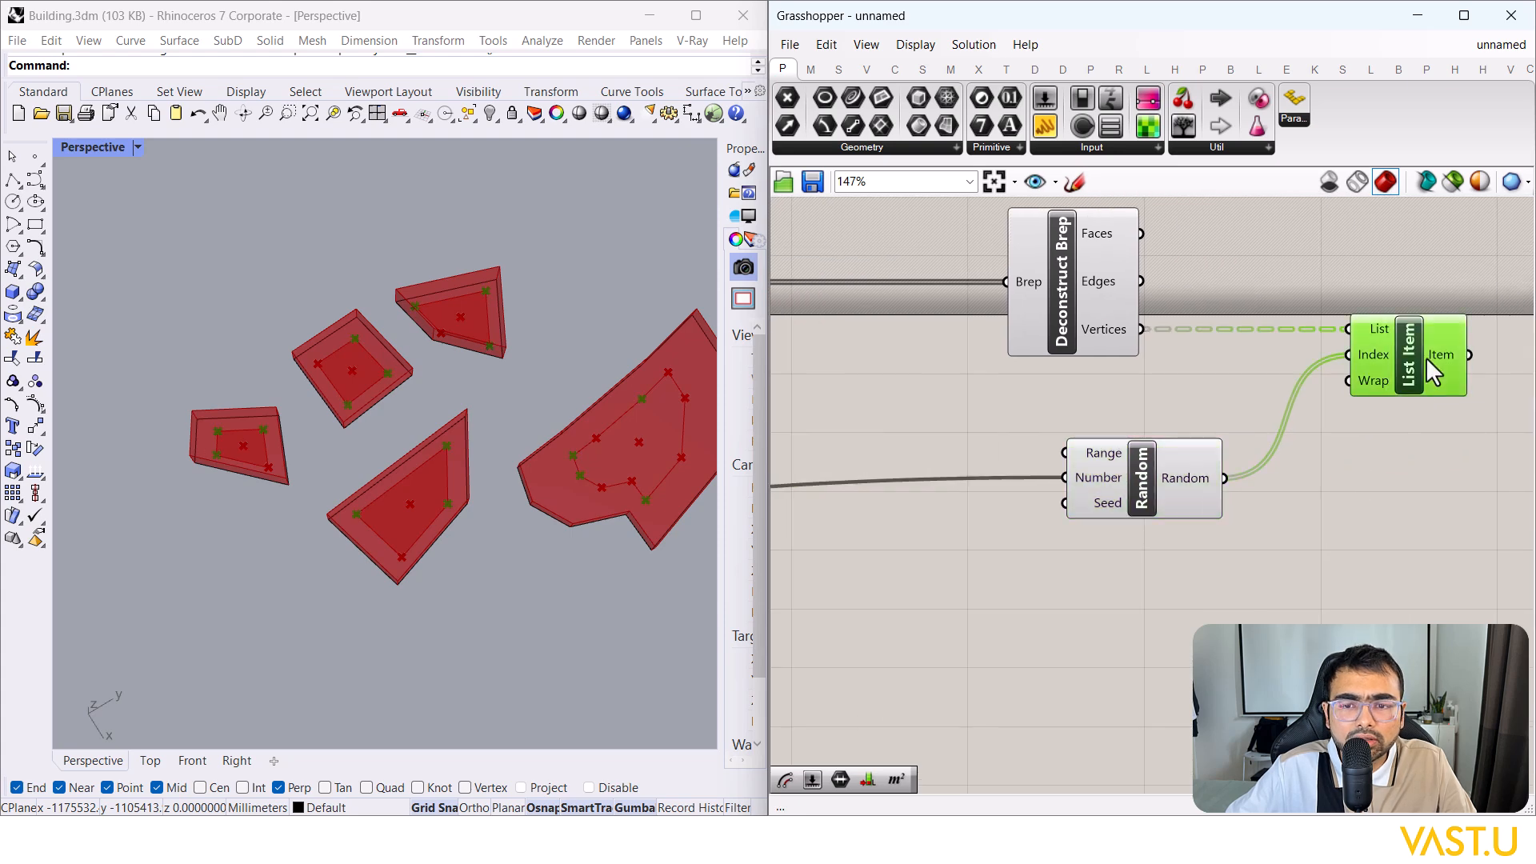
click(1355, 472)
scroll(1350, 467, down, 2)
Step: Move Deconstruct Brep next to the Scale component
right_drag(868, 360, 1035, 360)
click(984, 334)
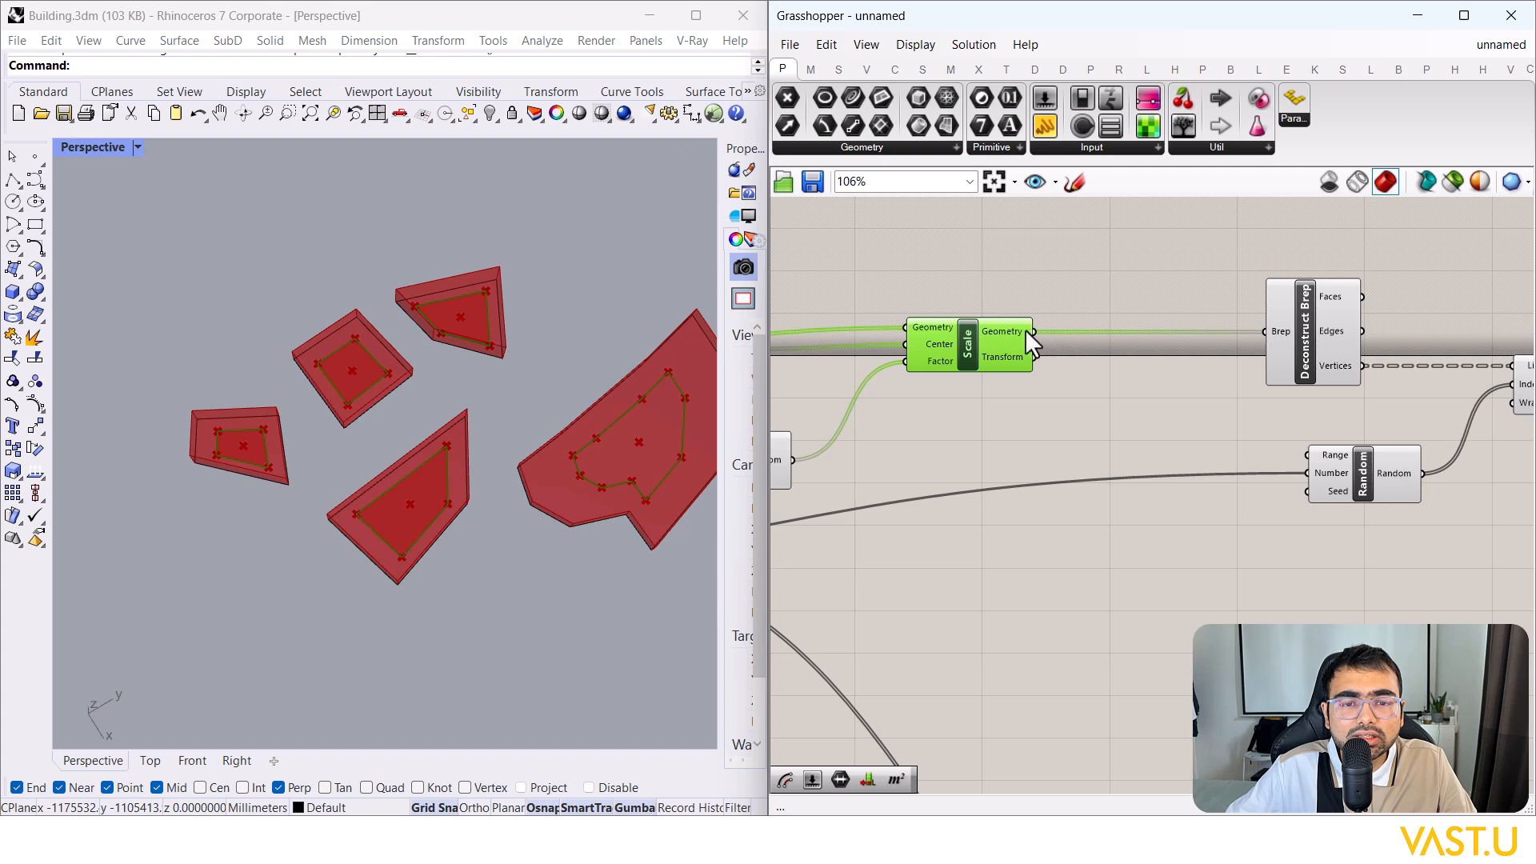
right_drag(1178, 353, 1087, 361)
drag(1226, 356, 1133, 358)
click(1054, 359)
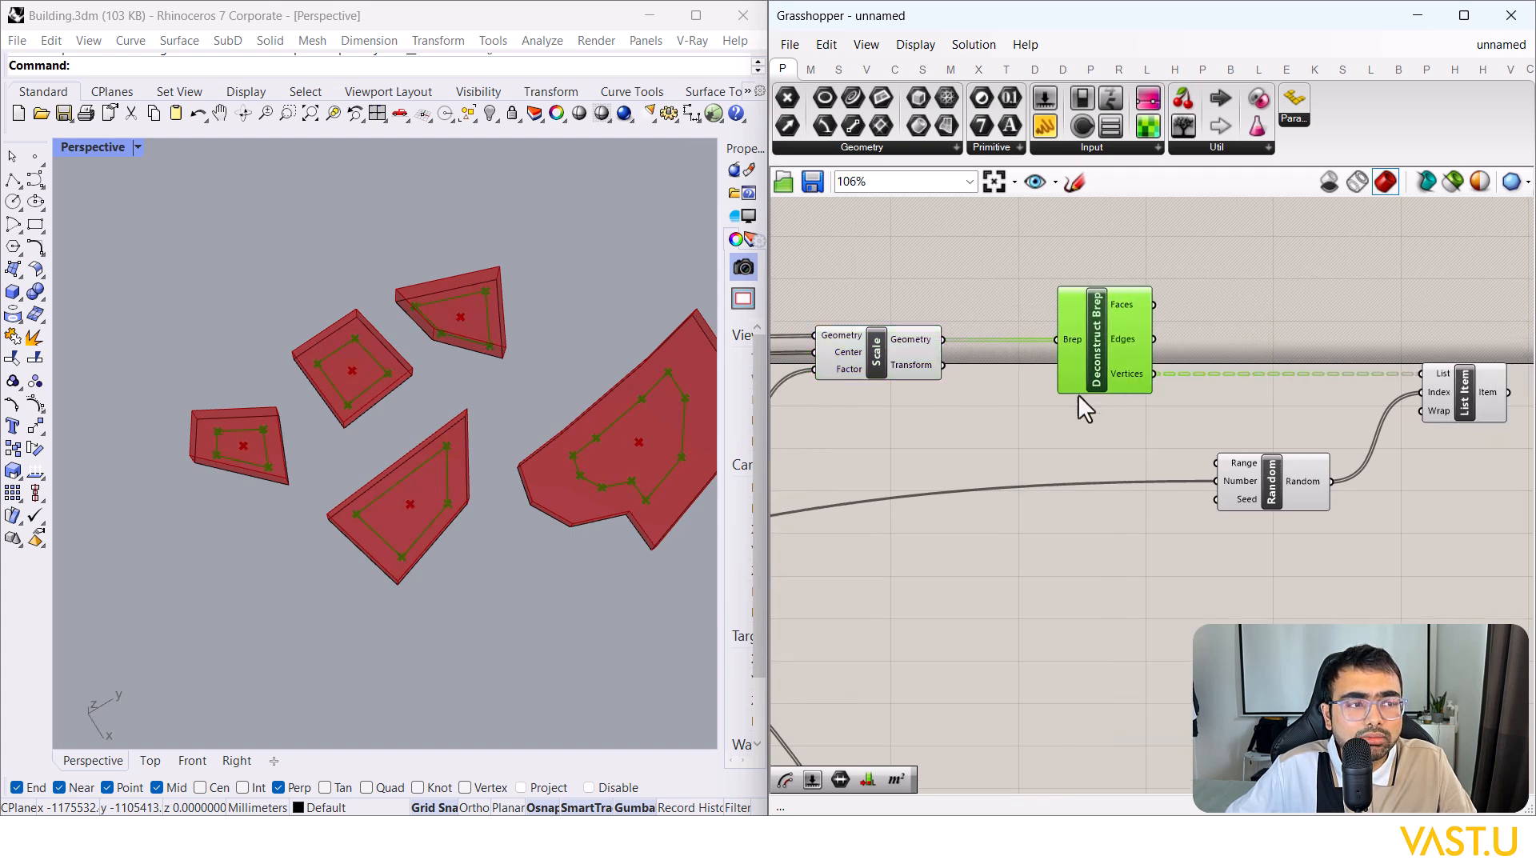
click(1072, 417)
click(882, 366)
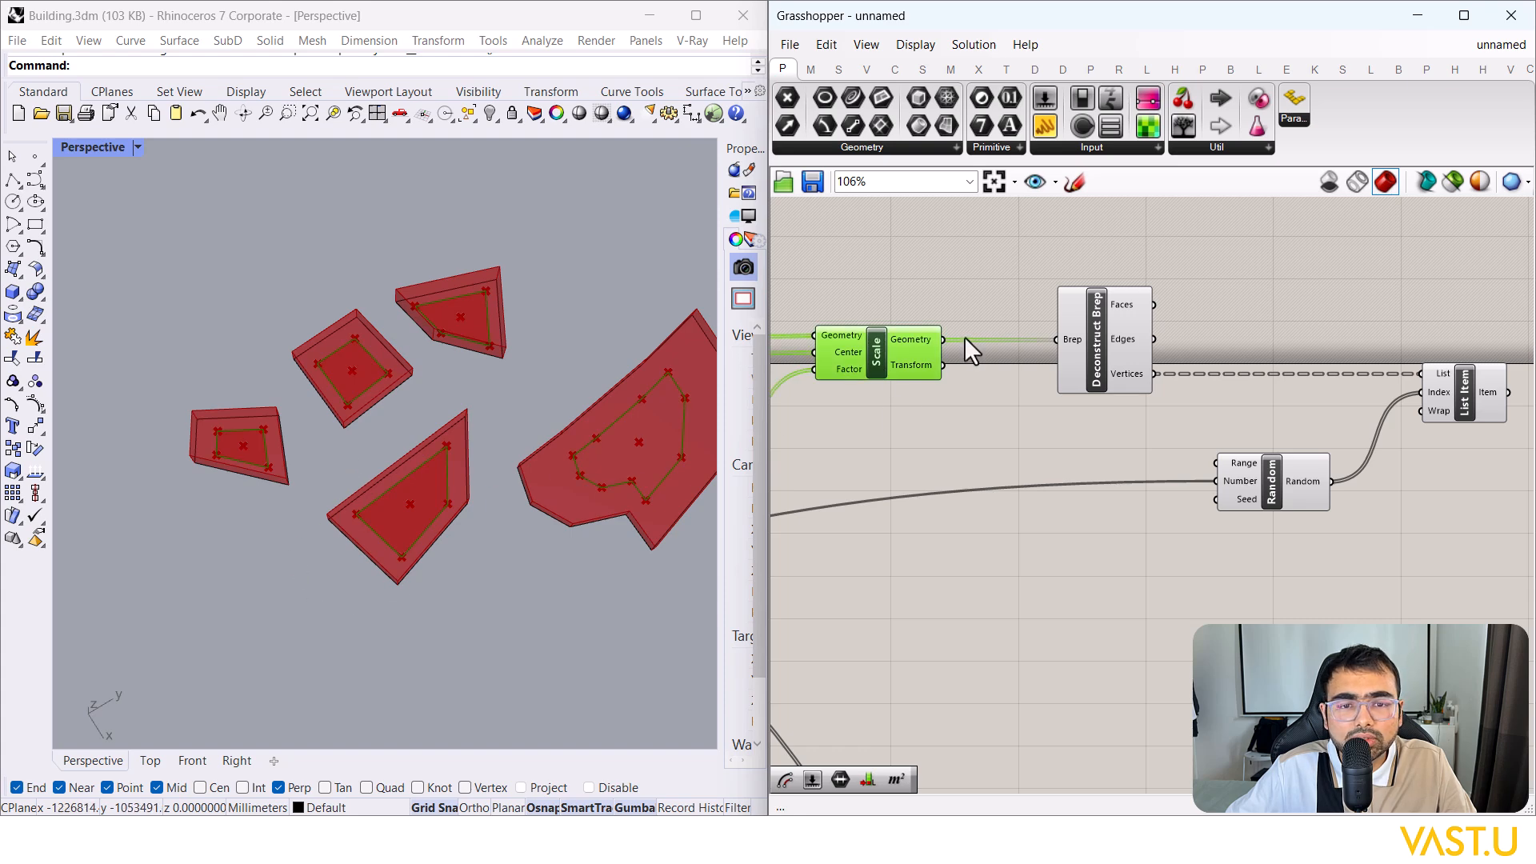
Step: Add a second List Length counting the scaled blocks and feed it into Random's Number
double_click(1053, 612)
text(li)
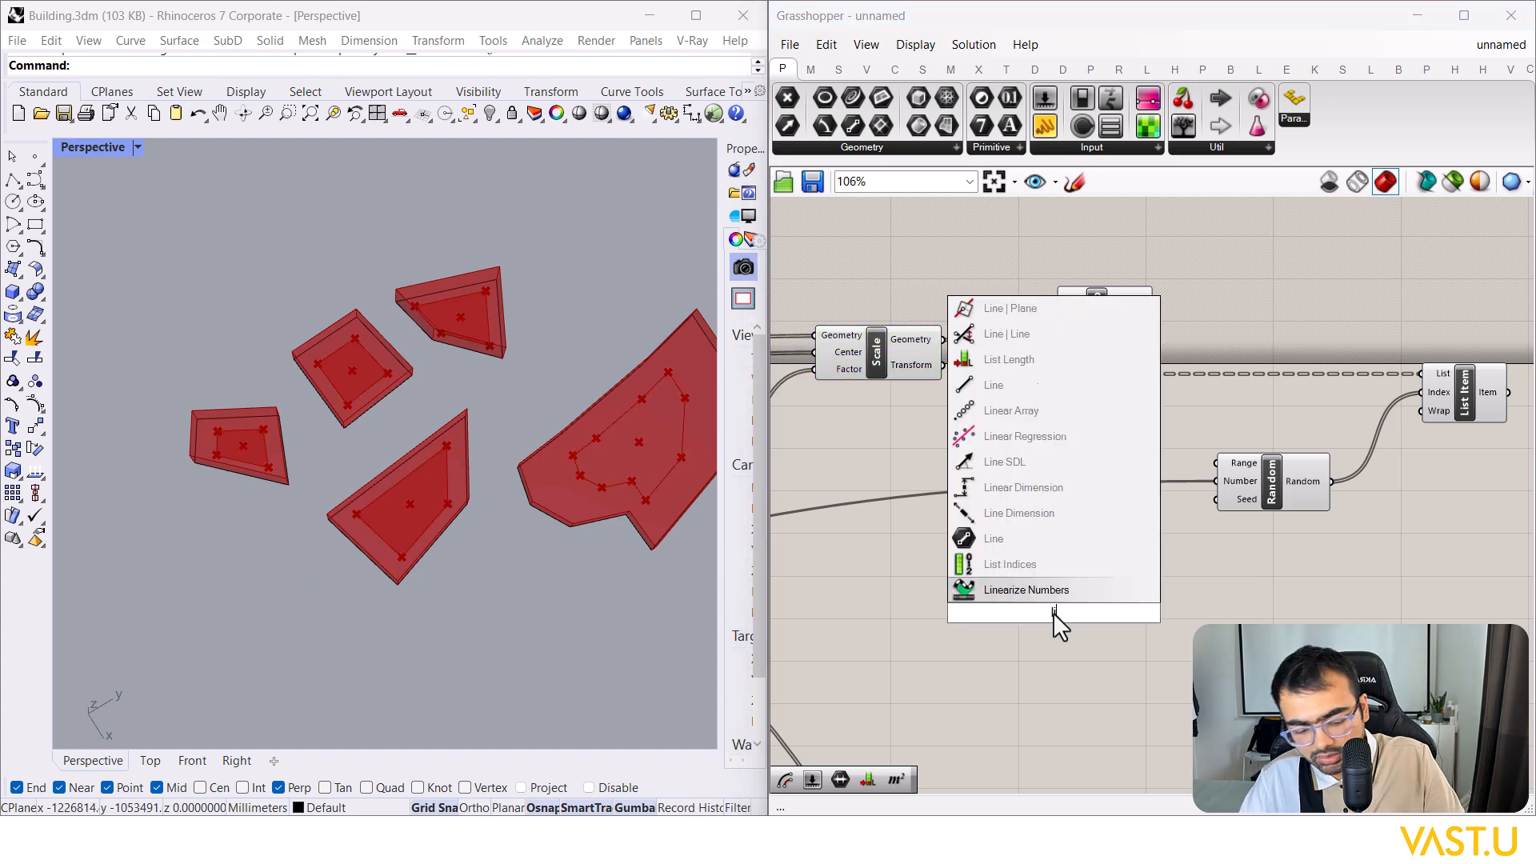
text(dst length)
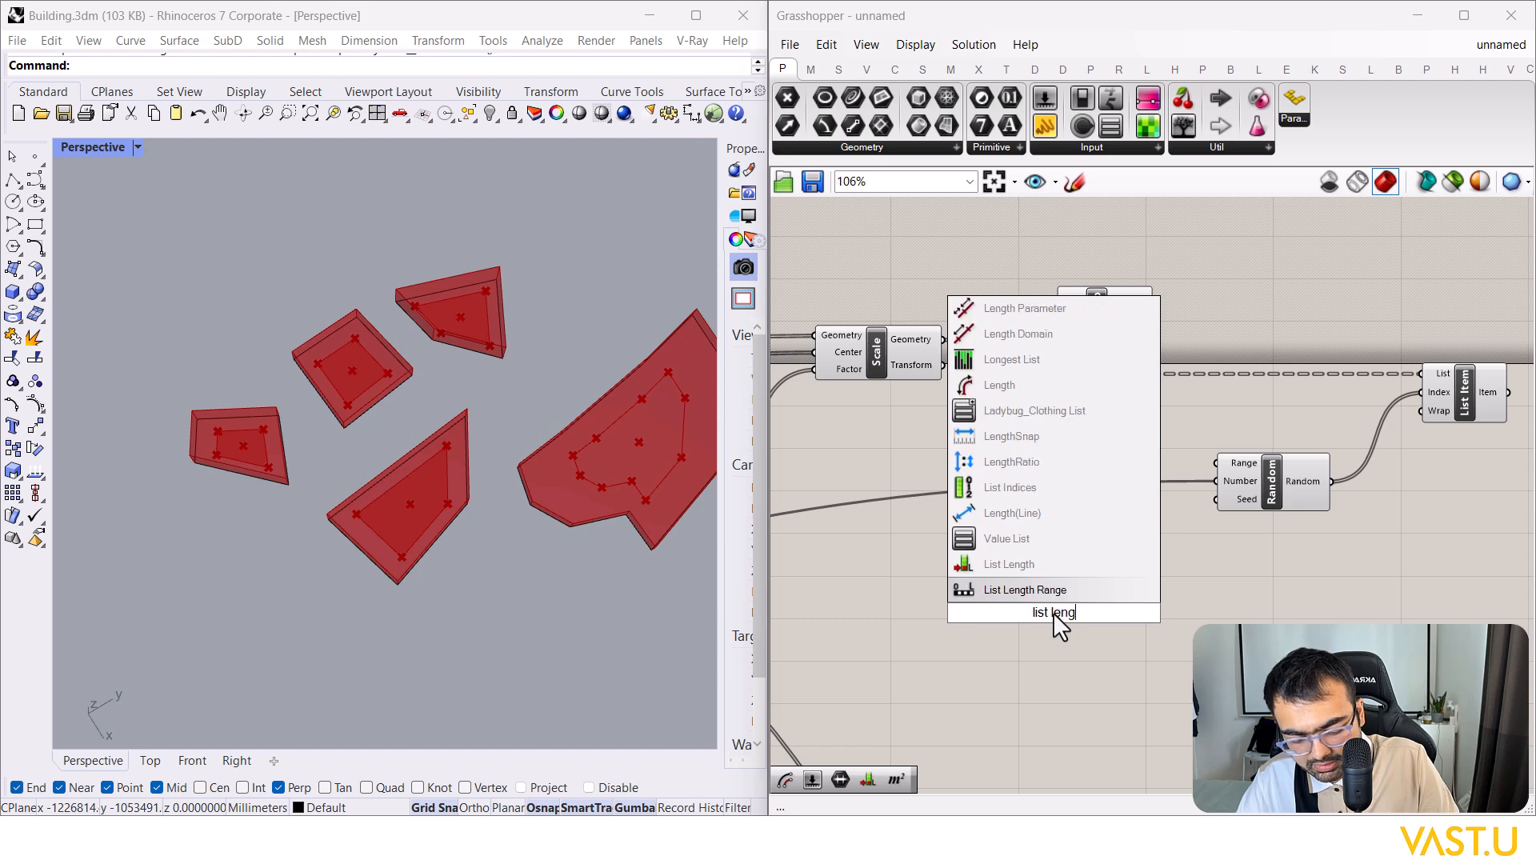
click(1032, 589)
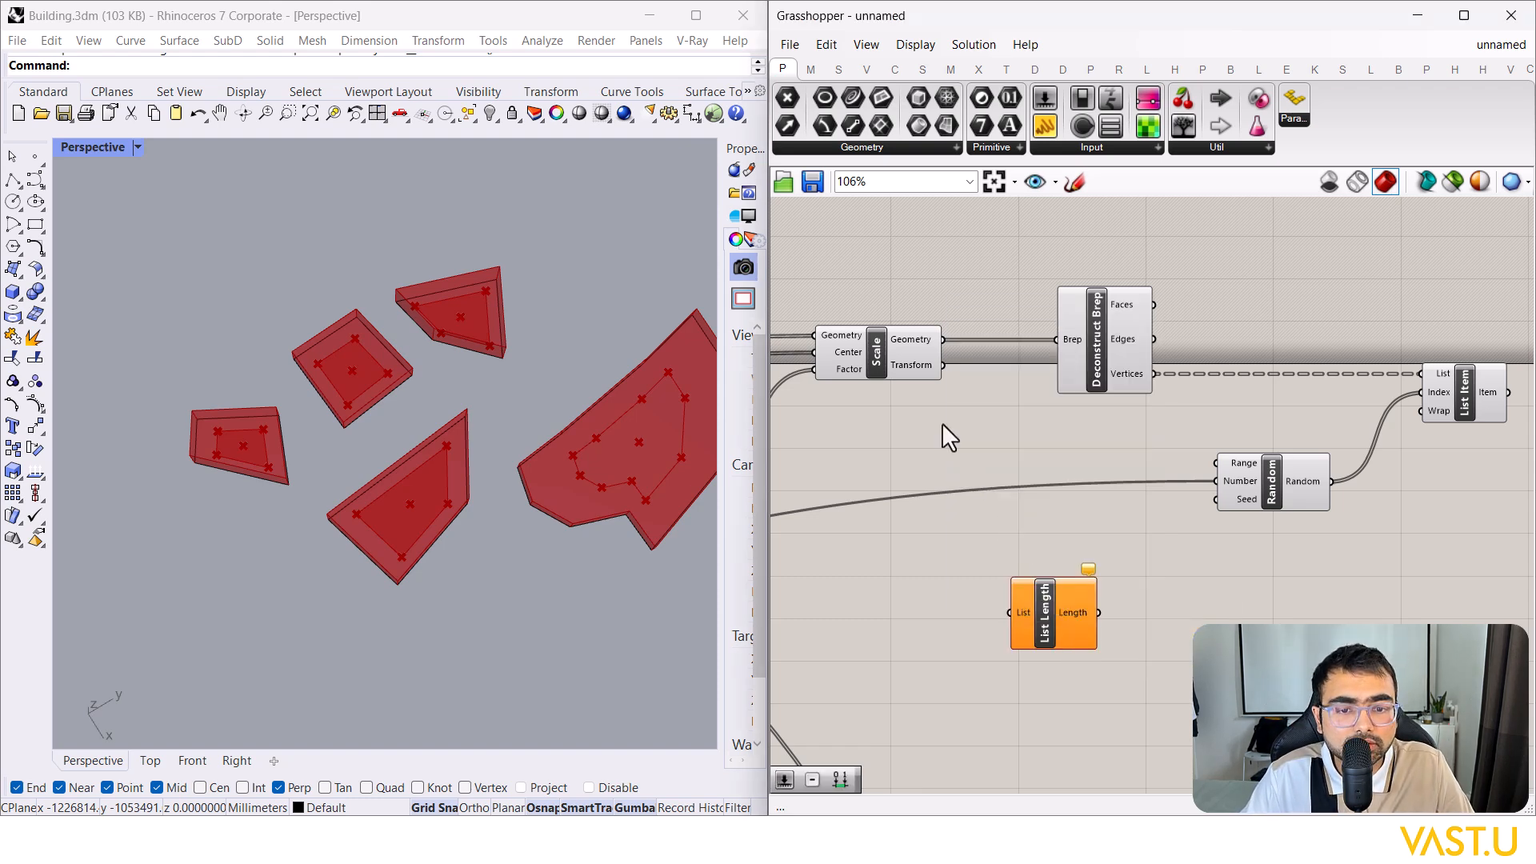
drag(944, 340, 1216, 481)
click(1280, 489)
click(1456, 385)
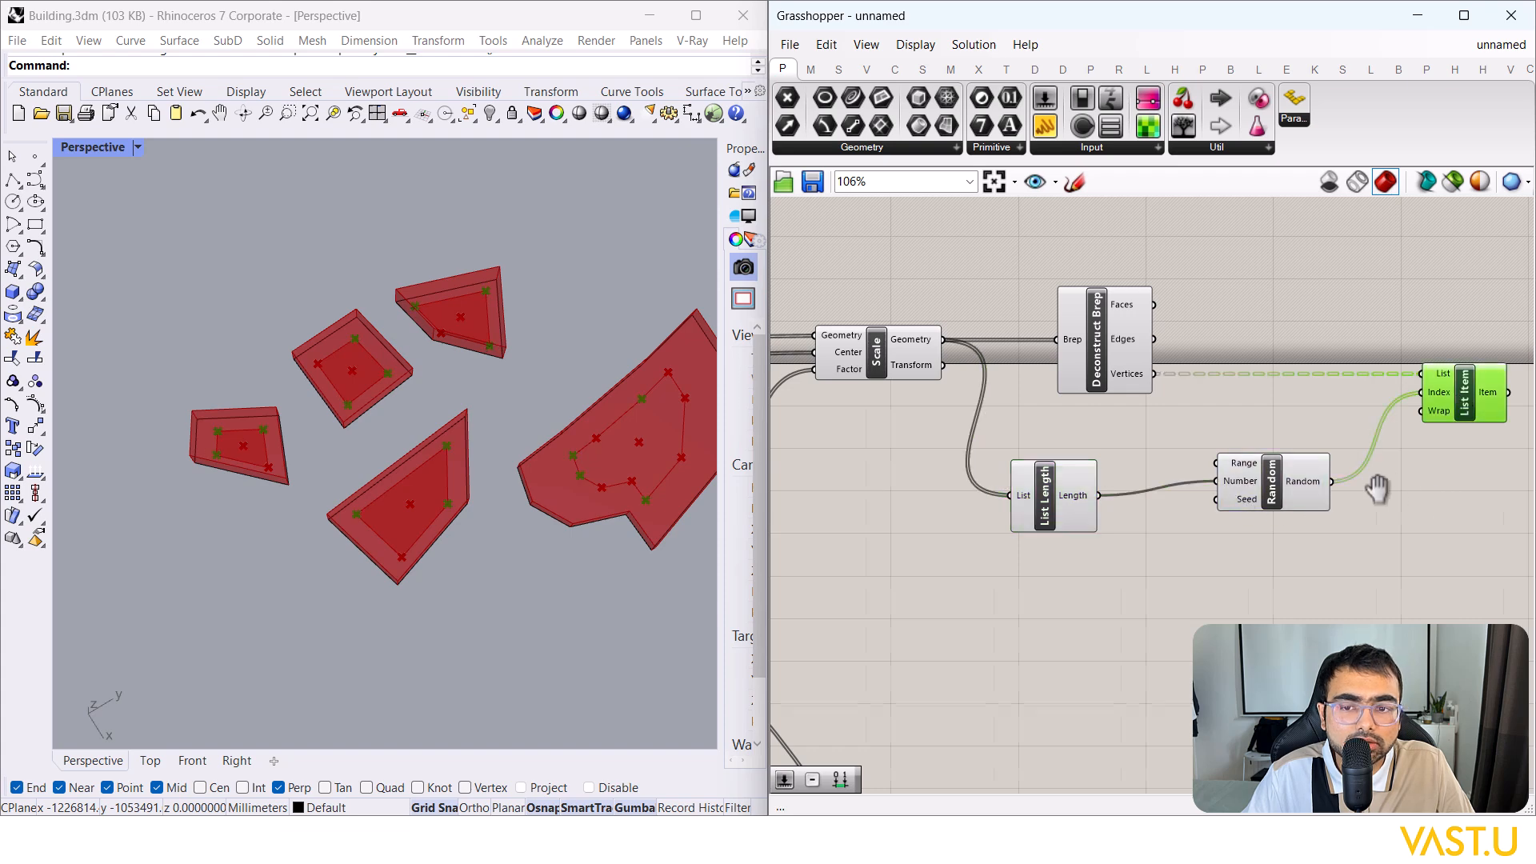
right_drag(1389, 483, 1339, 490)
drag(1008, 514, 1011, 499)
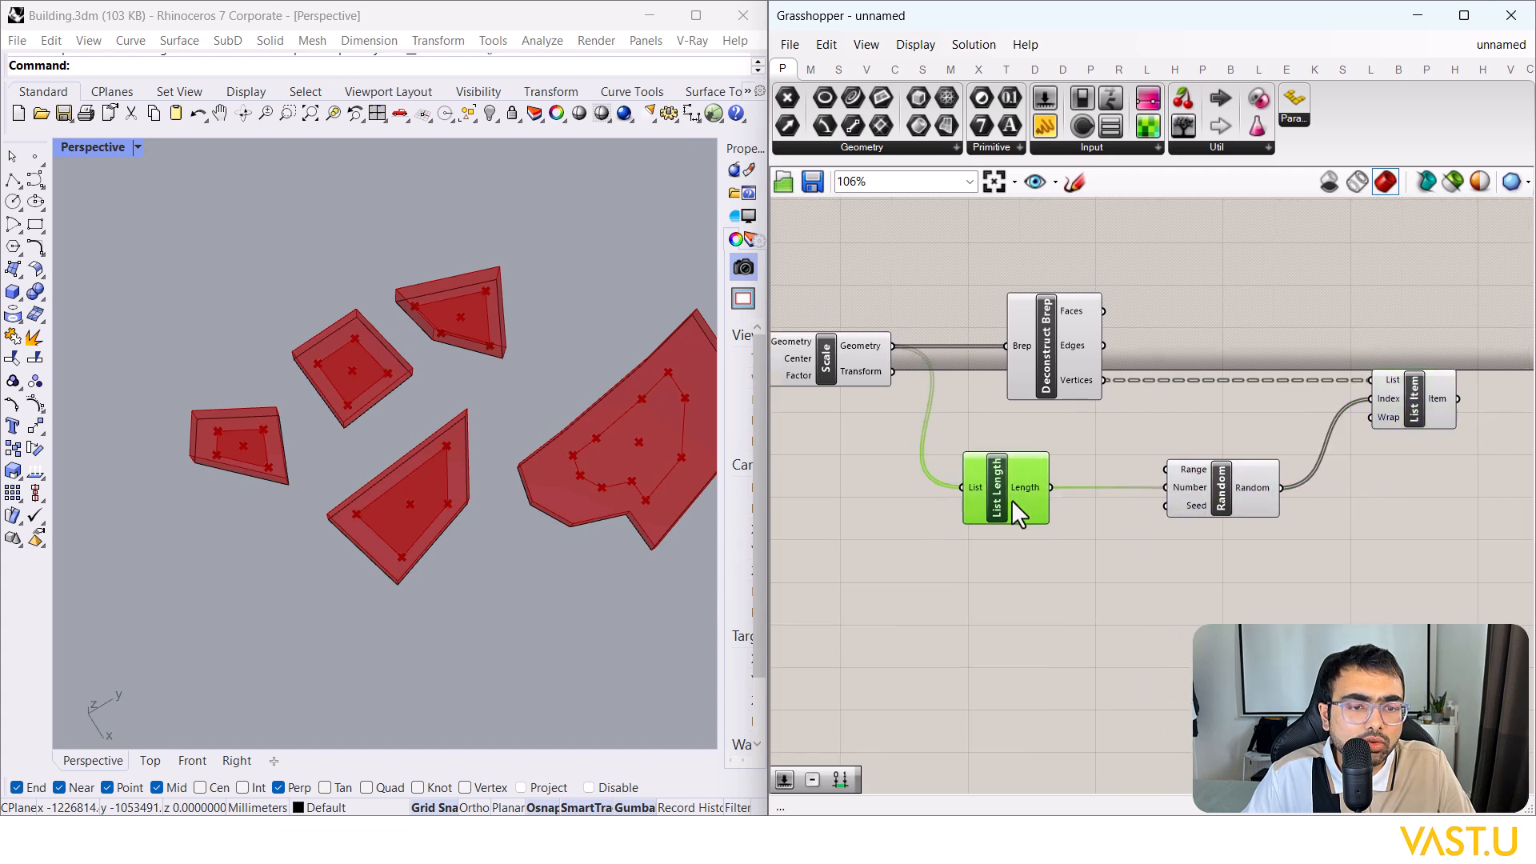
Step: Set List Item's Index input to Reverse
right_drag(1025, 498, 1058, 499)
click(1140, 560)
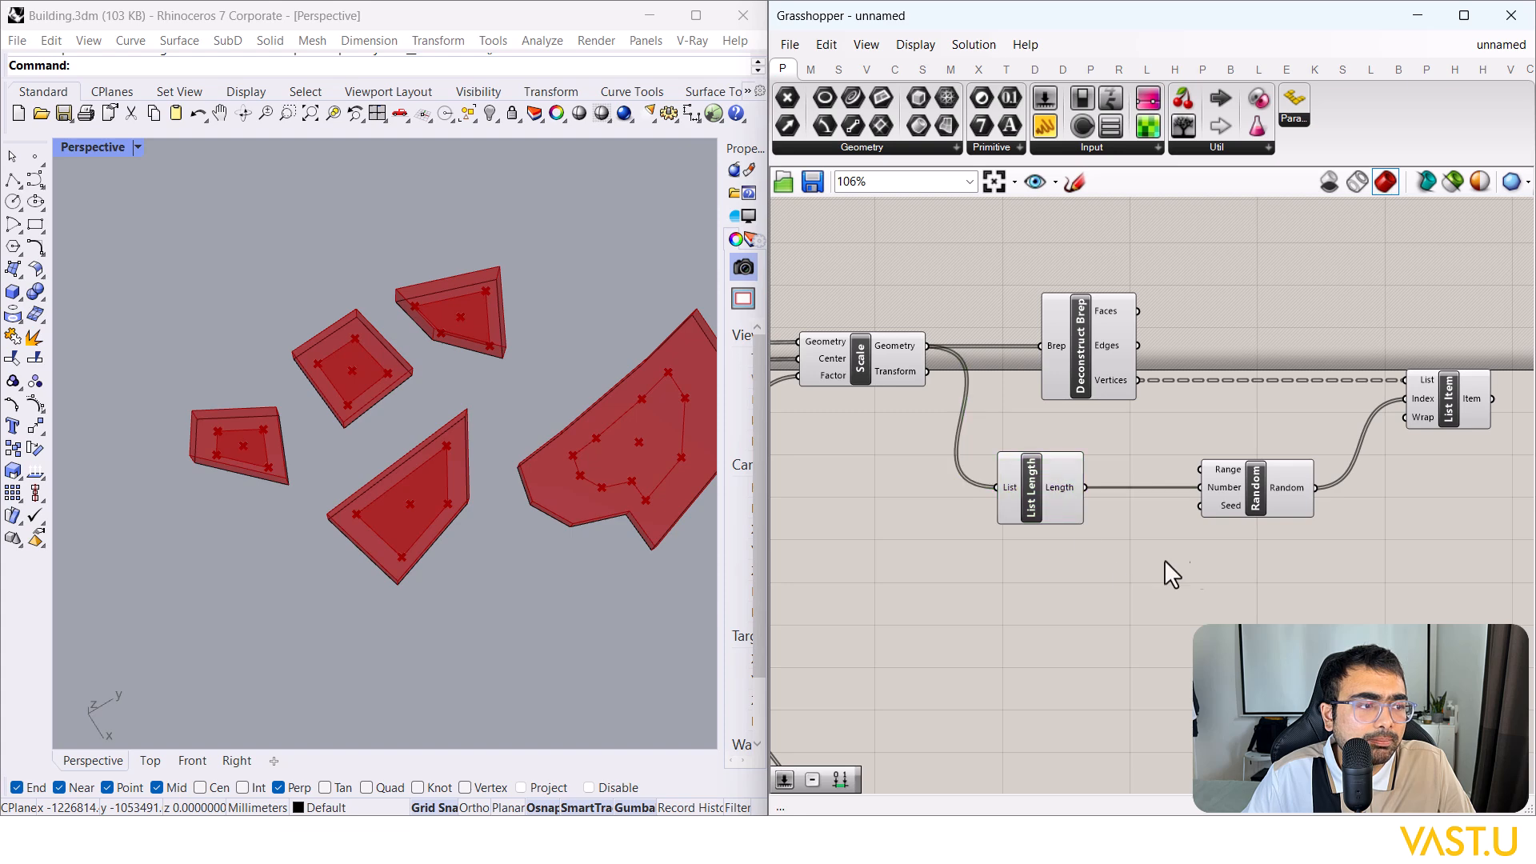
right_drag(1221, 557, 1158, 559)
click(997, 503)
right_drag(1280, 486, 1218, 507)
click(1219, 507)
scroll(1299, 426, up, 1)
right_click(1293, 425)
click(1328, 517)
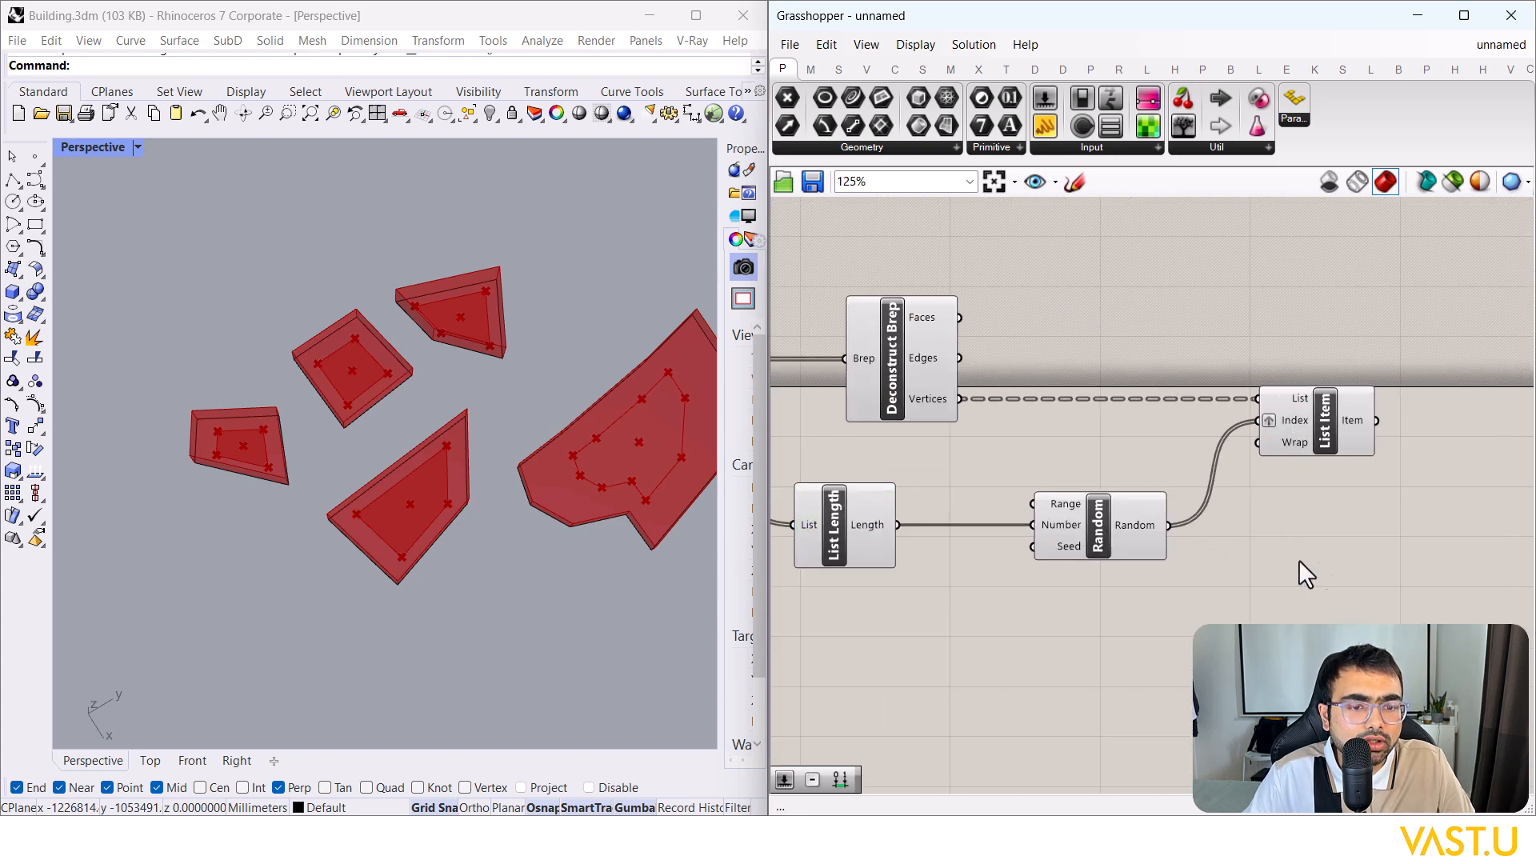
click(1334, 414)
scroll(1335, 415, down, 1)
Step: Delete the new List Length and reconnect the original List Length to Random's Number
click(929, 531)
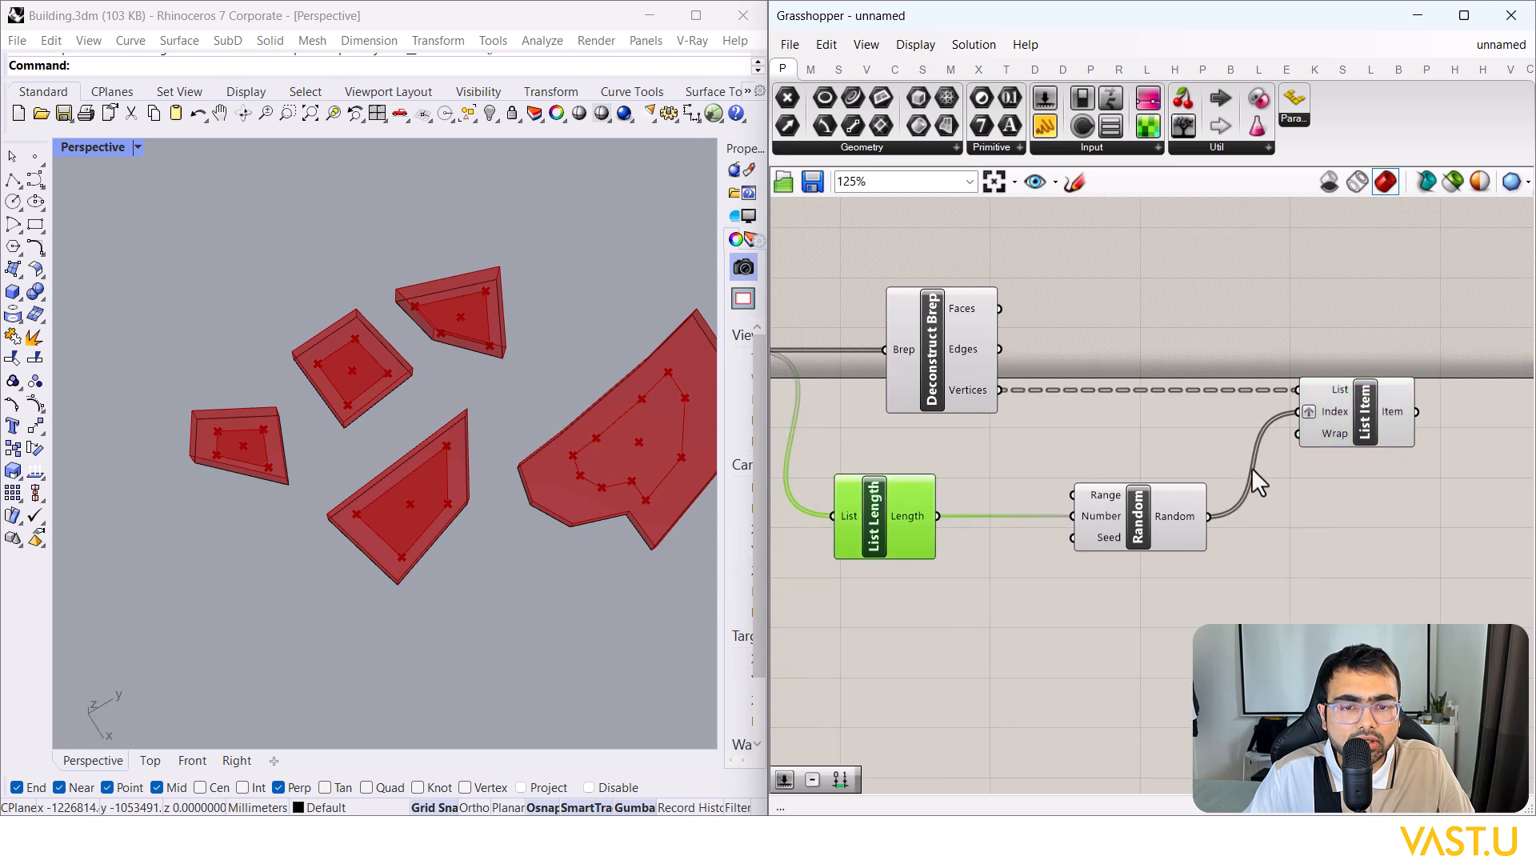
scroll(1251, 480, down, 3)
key(Delete)
scroll(1253, 469, down, 5)
scroll(888, 528, up, 8)
drag(932, 491, 1219, 448)
scroll(828, 575, down, 6)
scroll(1287, 527, up, 7)
Step: Place a Panel showing Random's five values (9.25, 4.85, 1.99, 11.82, 1.31) beneath List Item
right_drag(1483, 328, 1292, 370)
click(1360, 357)
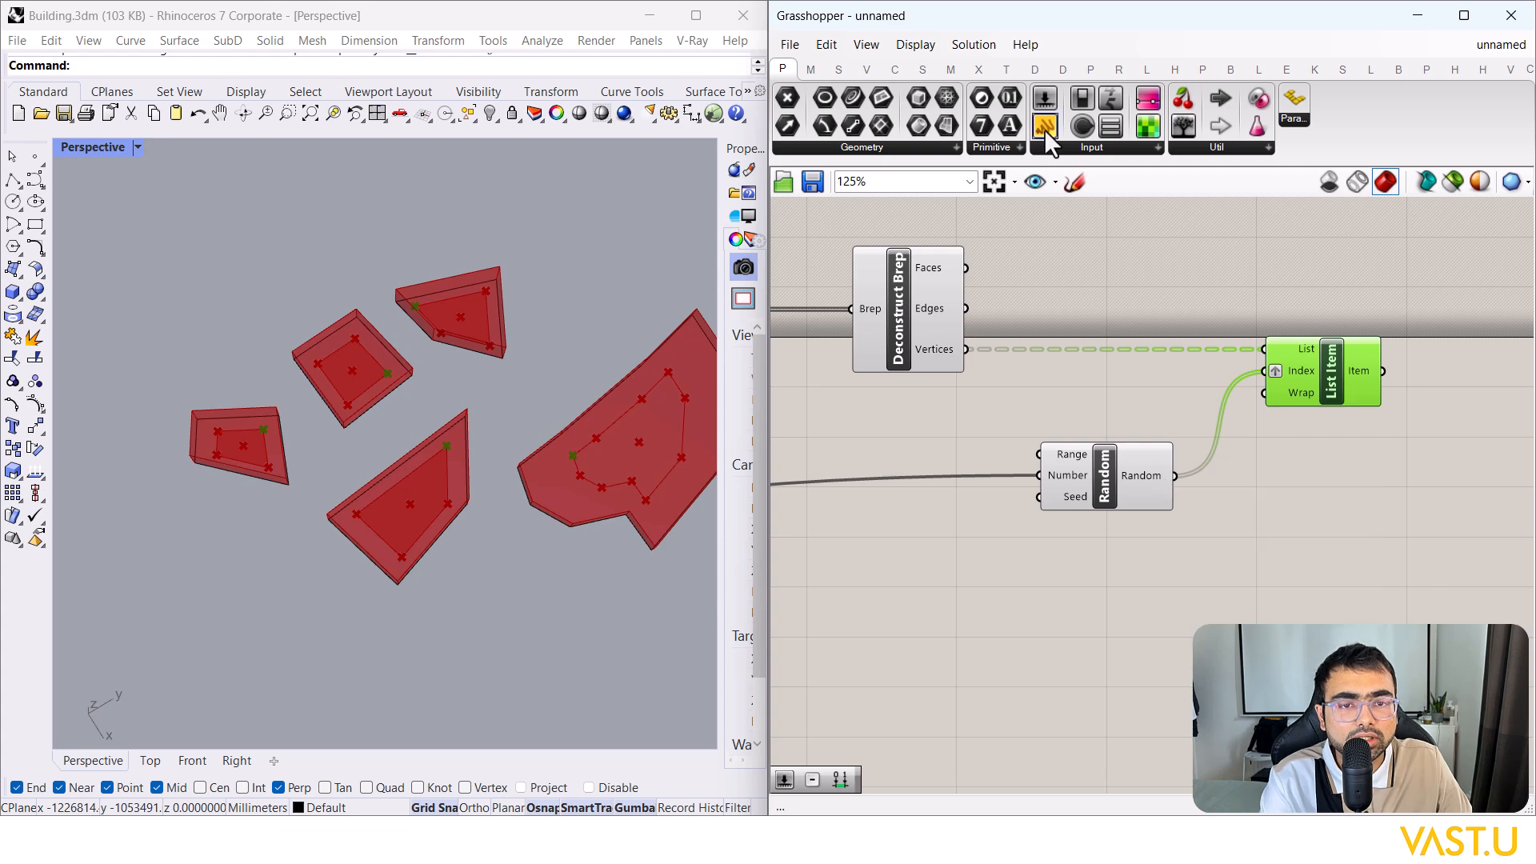
drag(1045, 130, 1275, 583)
drag(1174, 475, 1283, 721)
right_drag(1338, 612, 1250, 618)
drag(1252, 593, 1421, 220)
key(F4)
drag(1400, 328, 1246, 662)
alt+drag(1292, 546, 1491, 217)
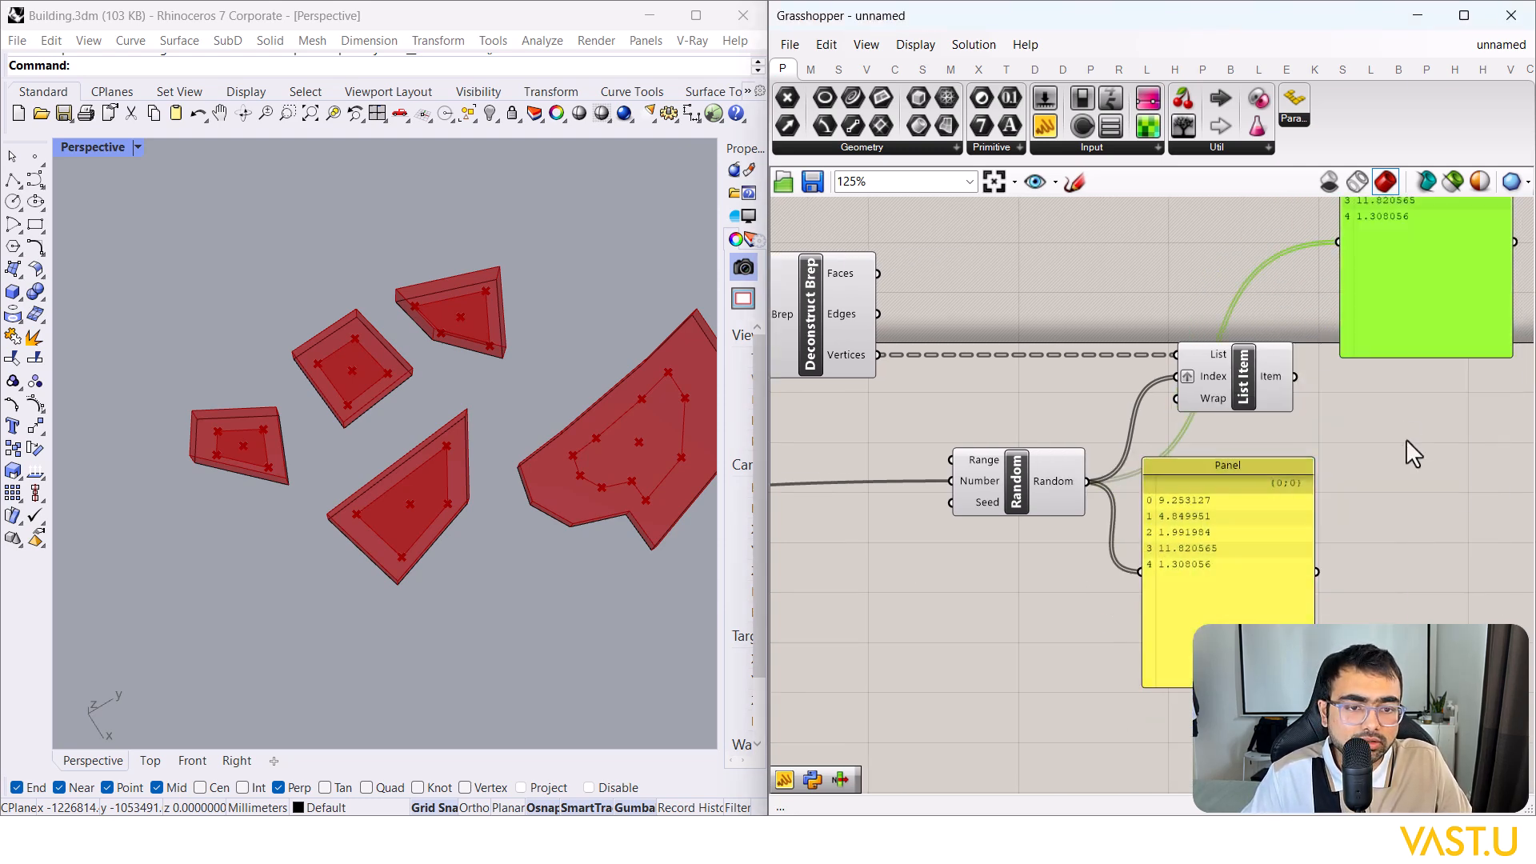
Step: Copy the panel and feed it List Item's points, then Deconstruct Brep's block vertices
right_drag(1312, 367, 1198, 436)
drag(1182, 446, 1226, 312)
right_drag(1289, 362, 1304, 399)
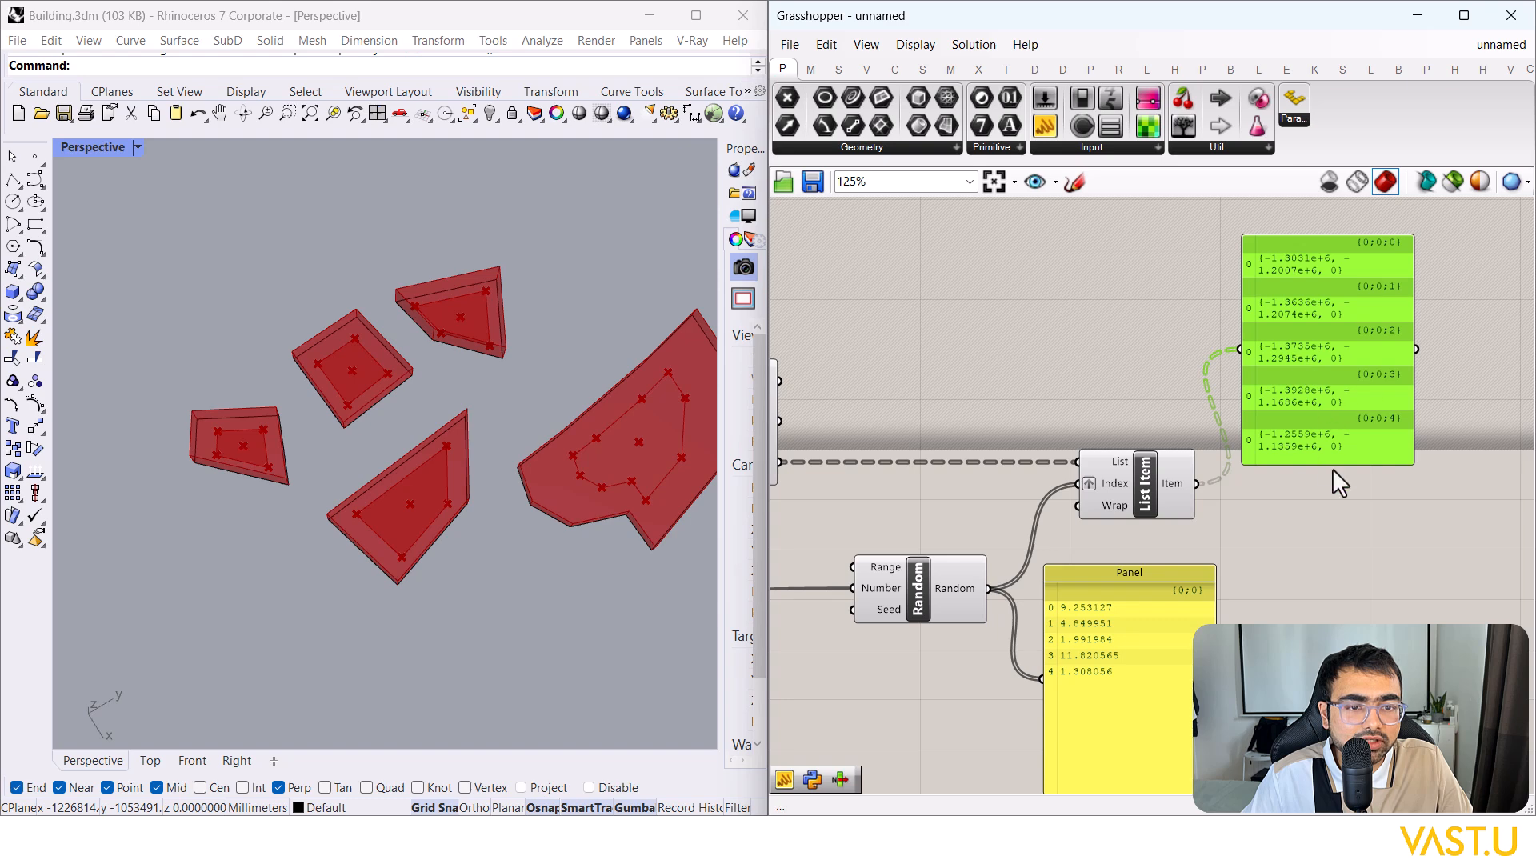
mouse_move(1331, 464)
mouse_down()
mouse_move(1337, 583)
mouse_move(1341, 479)
mouse_up()
right_drag(1340, 479, 1428, 469)
drag(958, 408, 1370, 310)
drag(1435, 338, 1197, 301)
right_drag(1362, 353, 1344, 432)
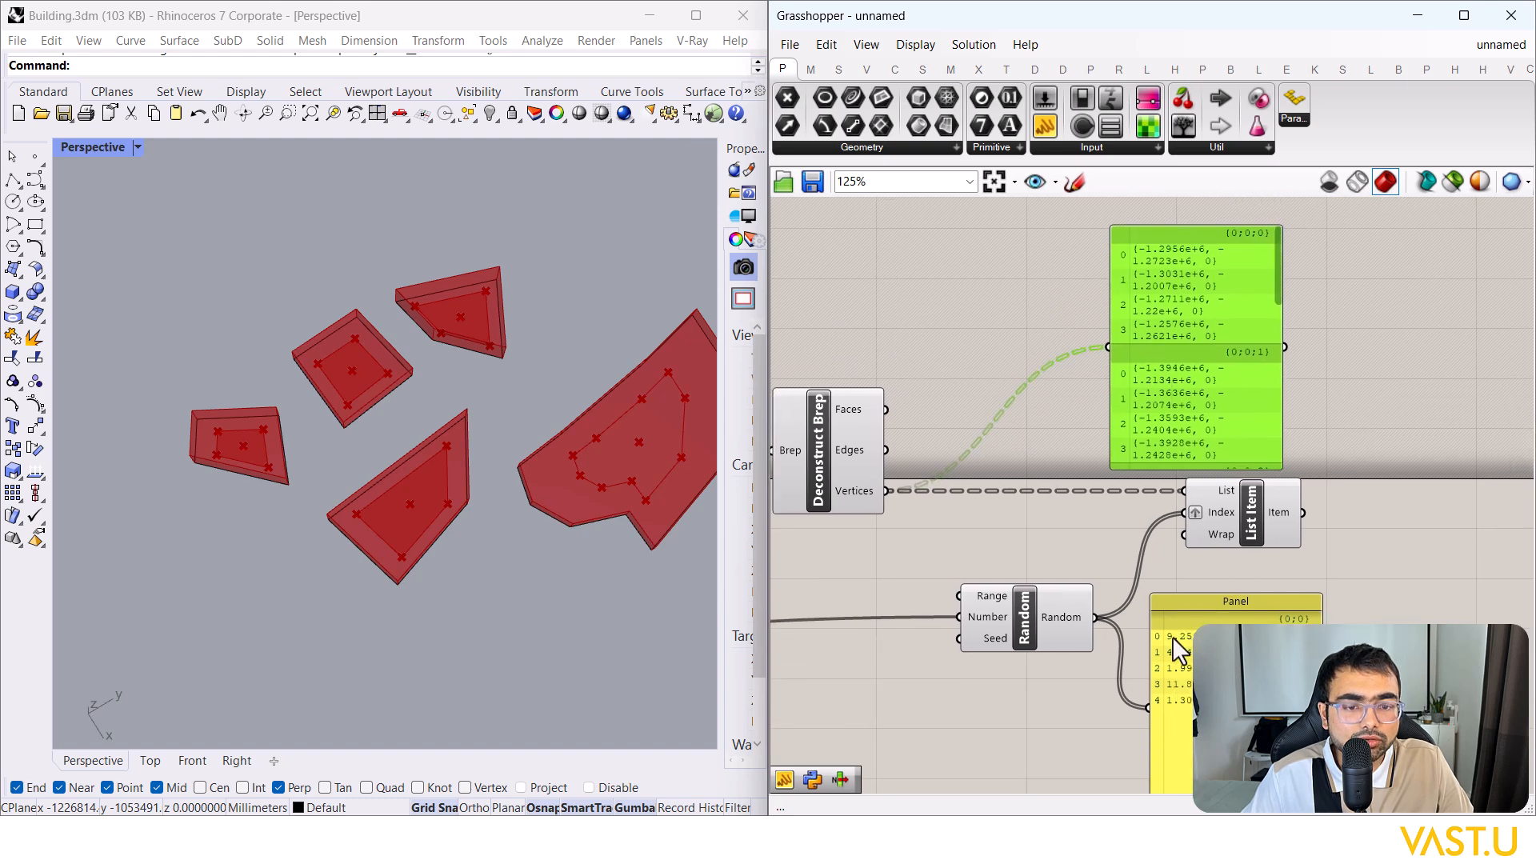
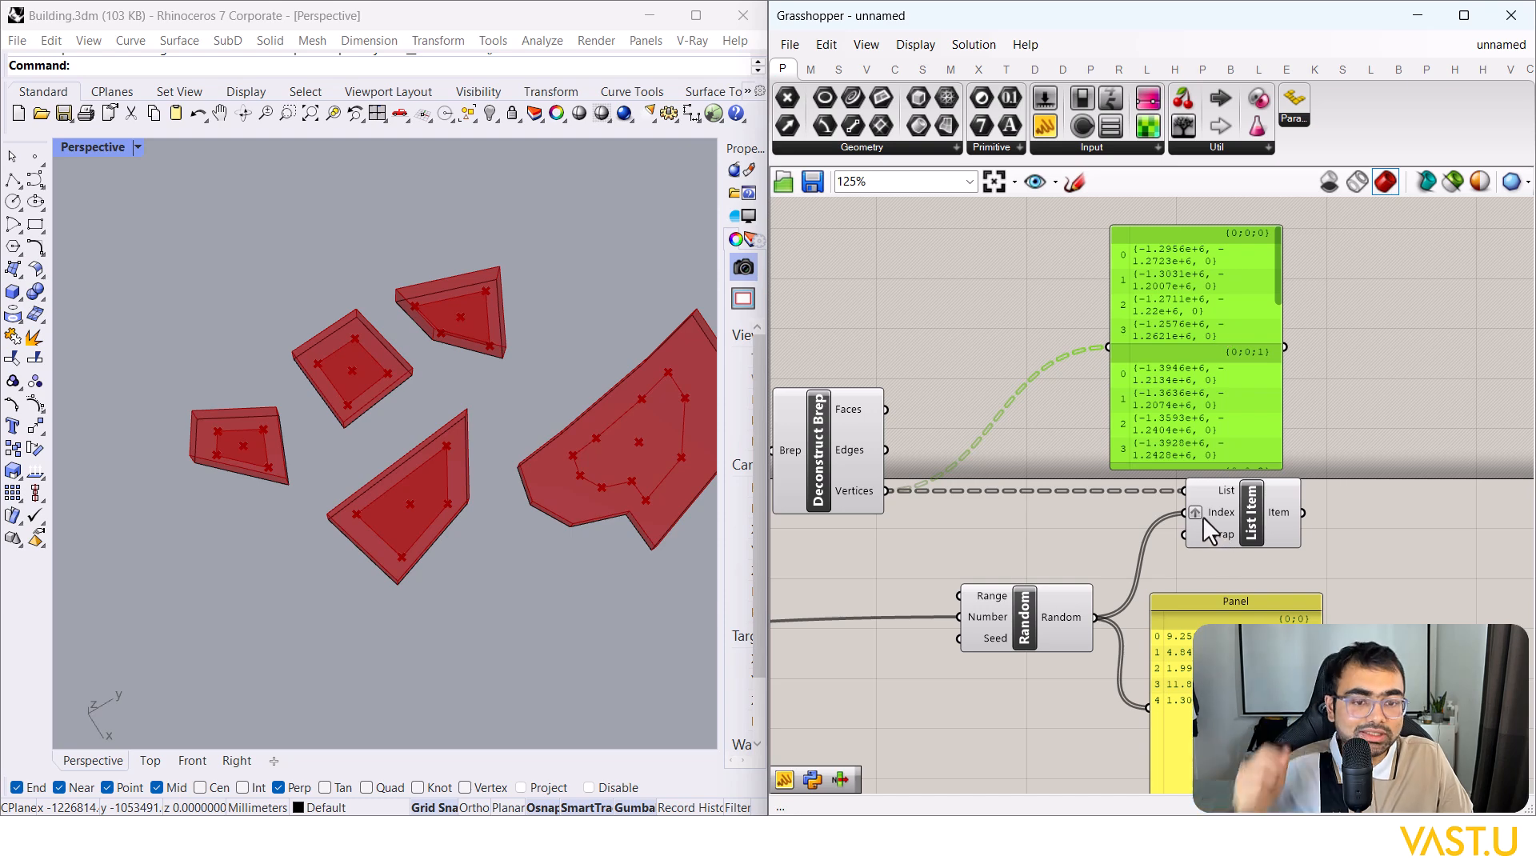
Step: Delete the vertex-coordinate and random-number preview panels
key(Delete)
click(1282, 600)
key(Delete)
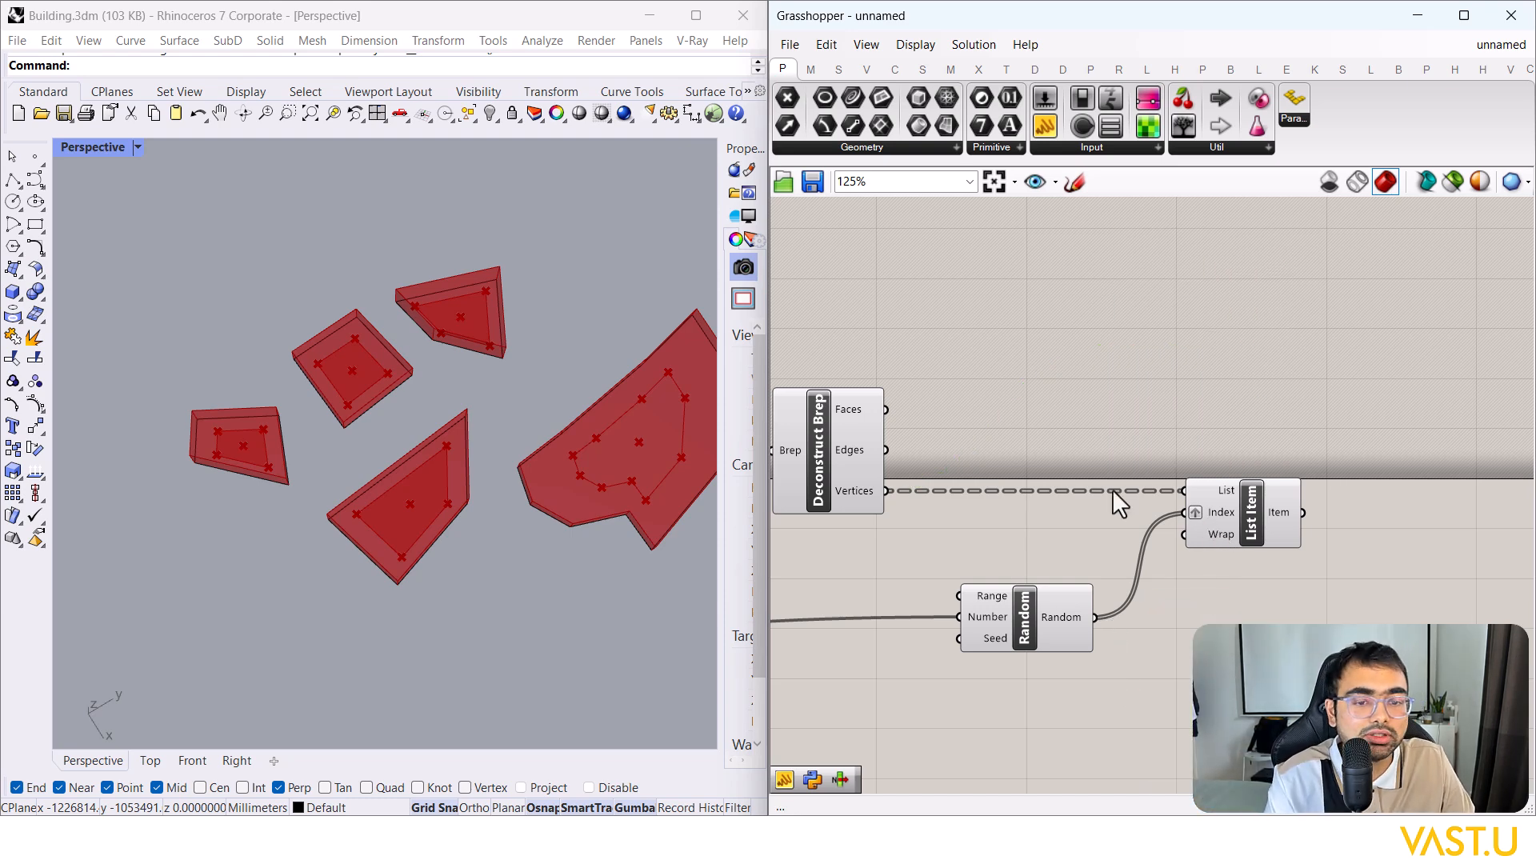
scroll(1117, 504, down, 2)
Step: Preview List Item's single random vertex on each red block in Rhino
click(1213, 503)
click(1192, 384)
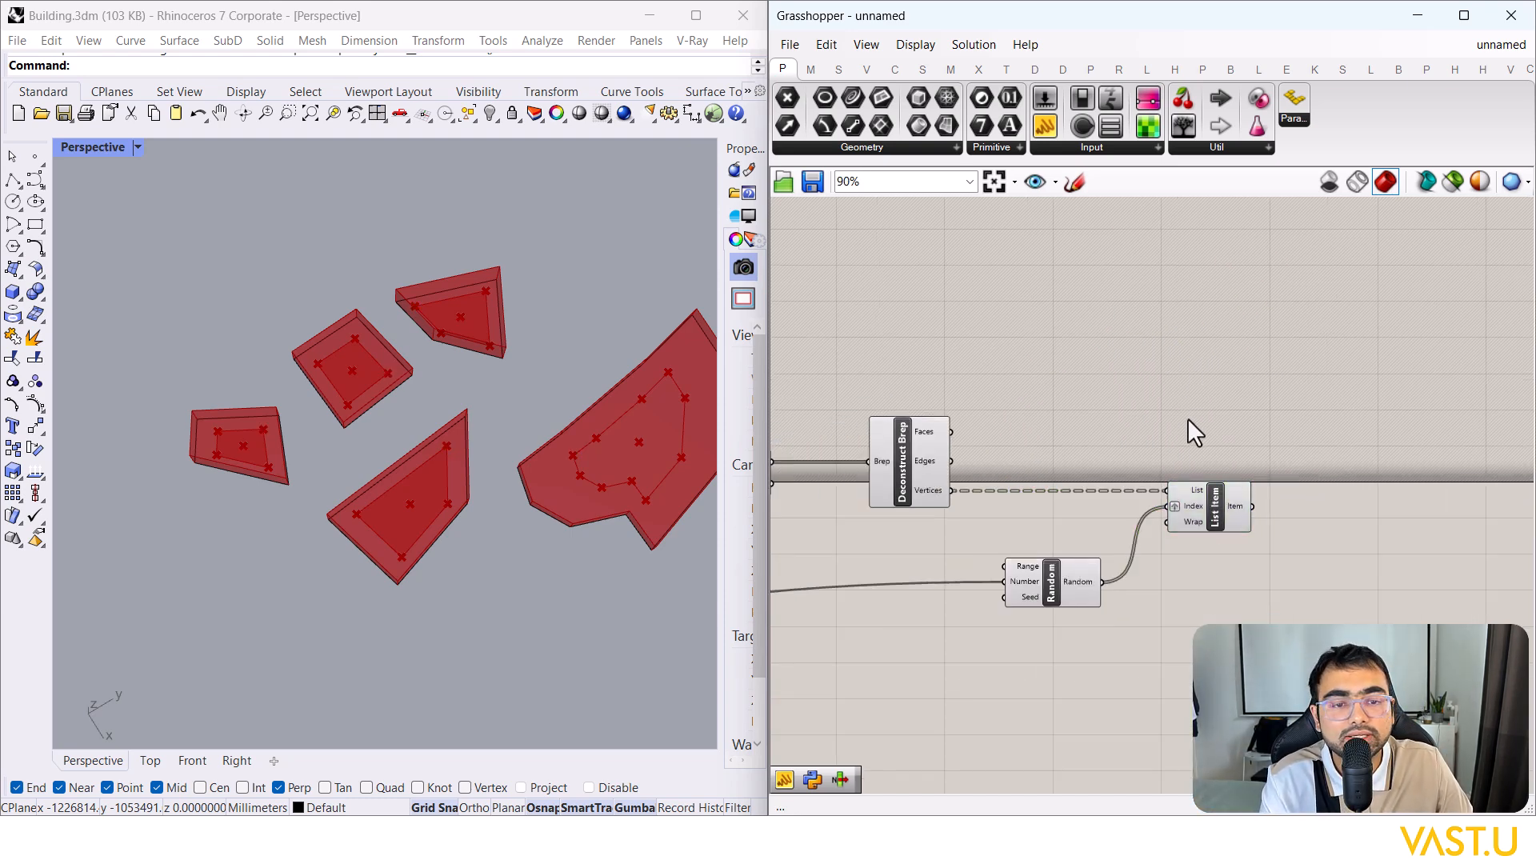
click(1209, 500)
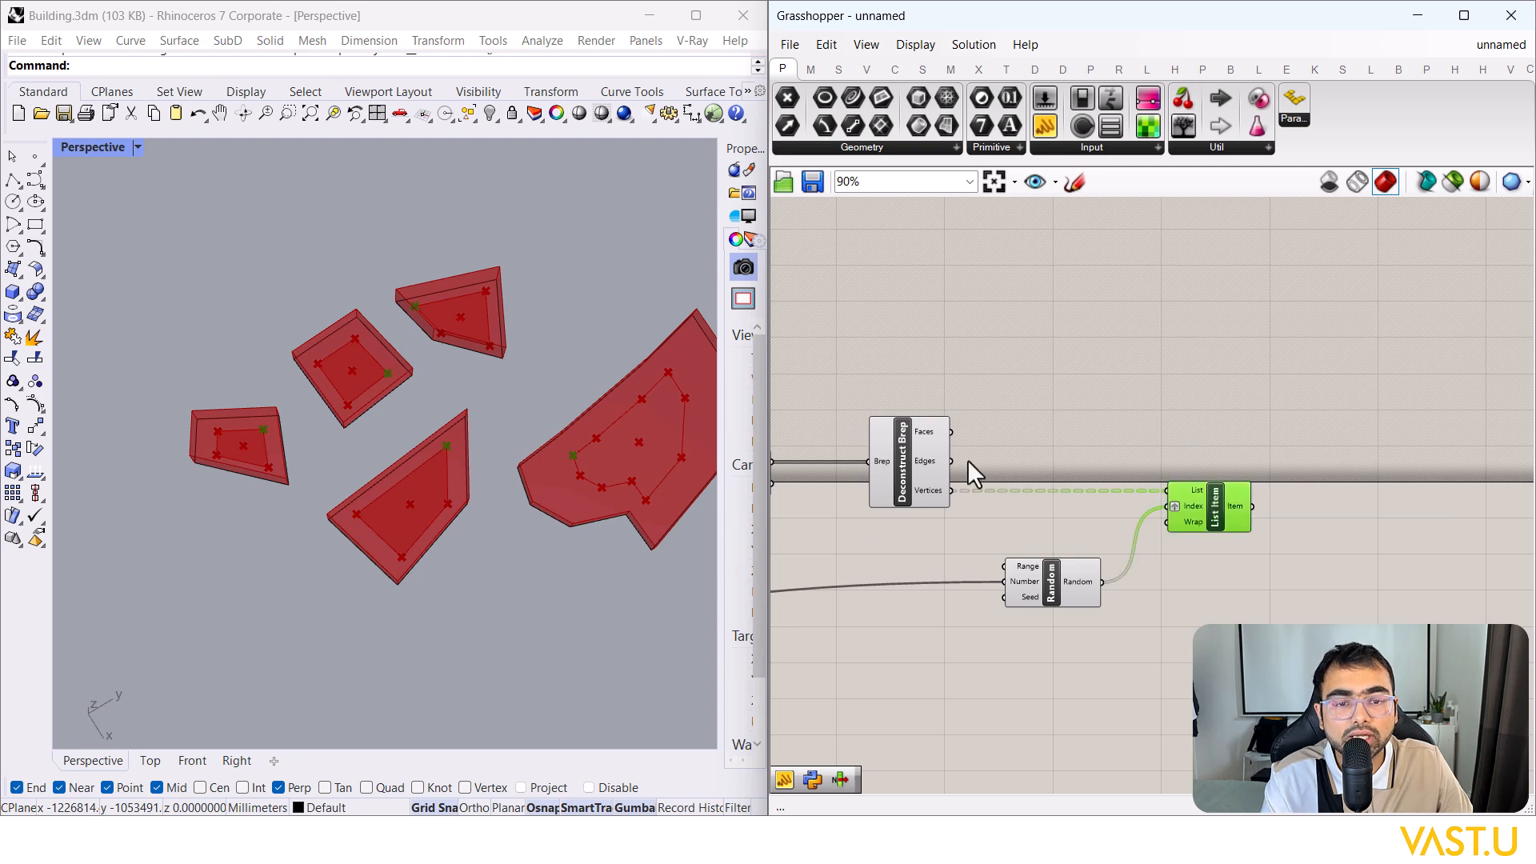
scroll(632, 432, up, 4)
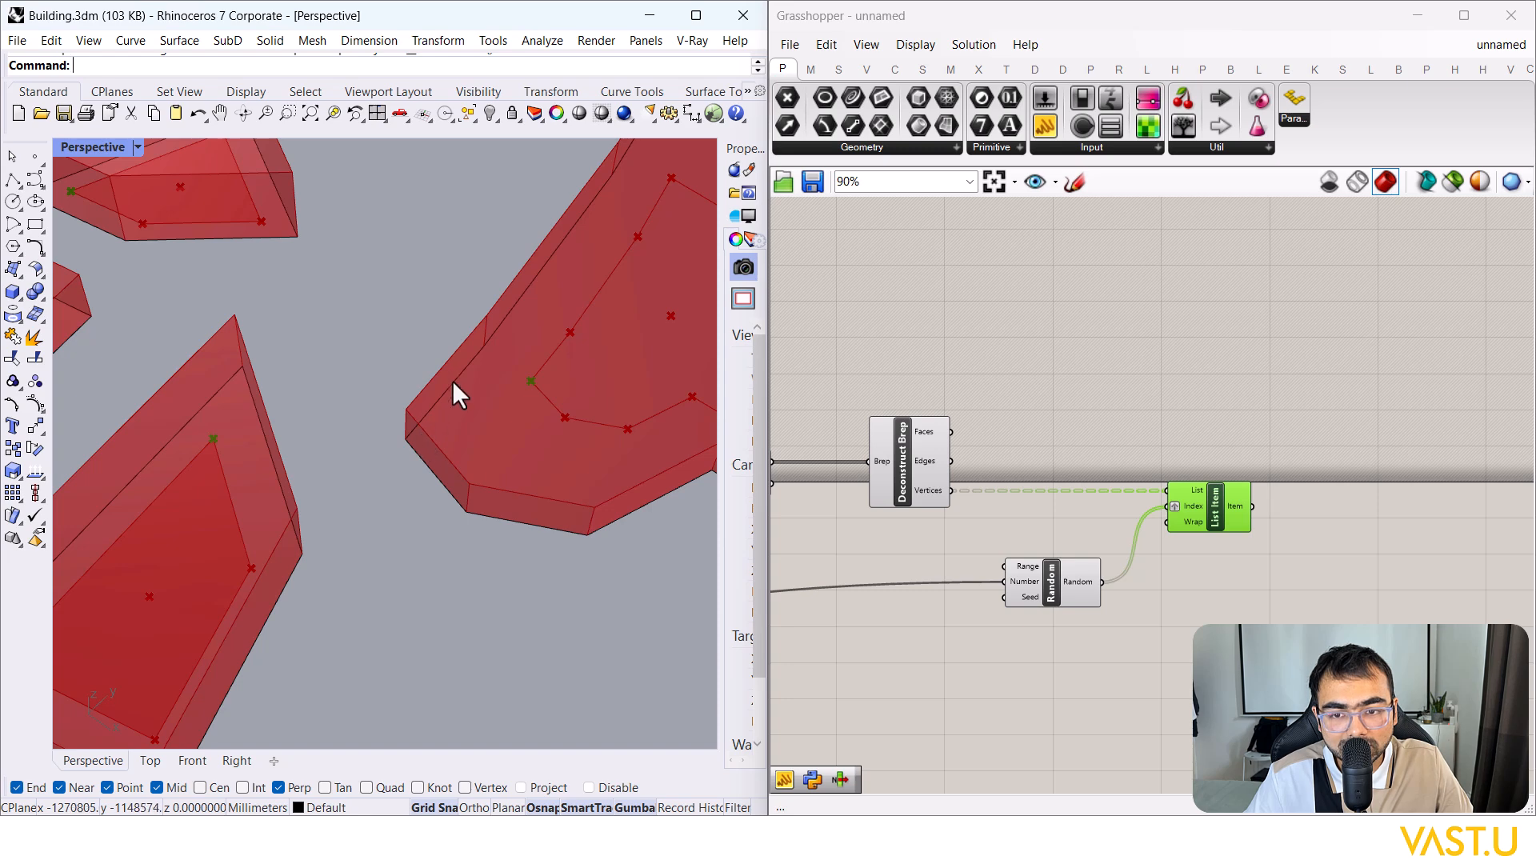
click(488, 360)
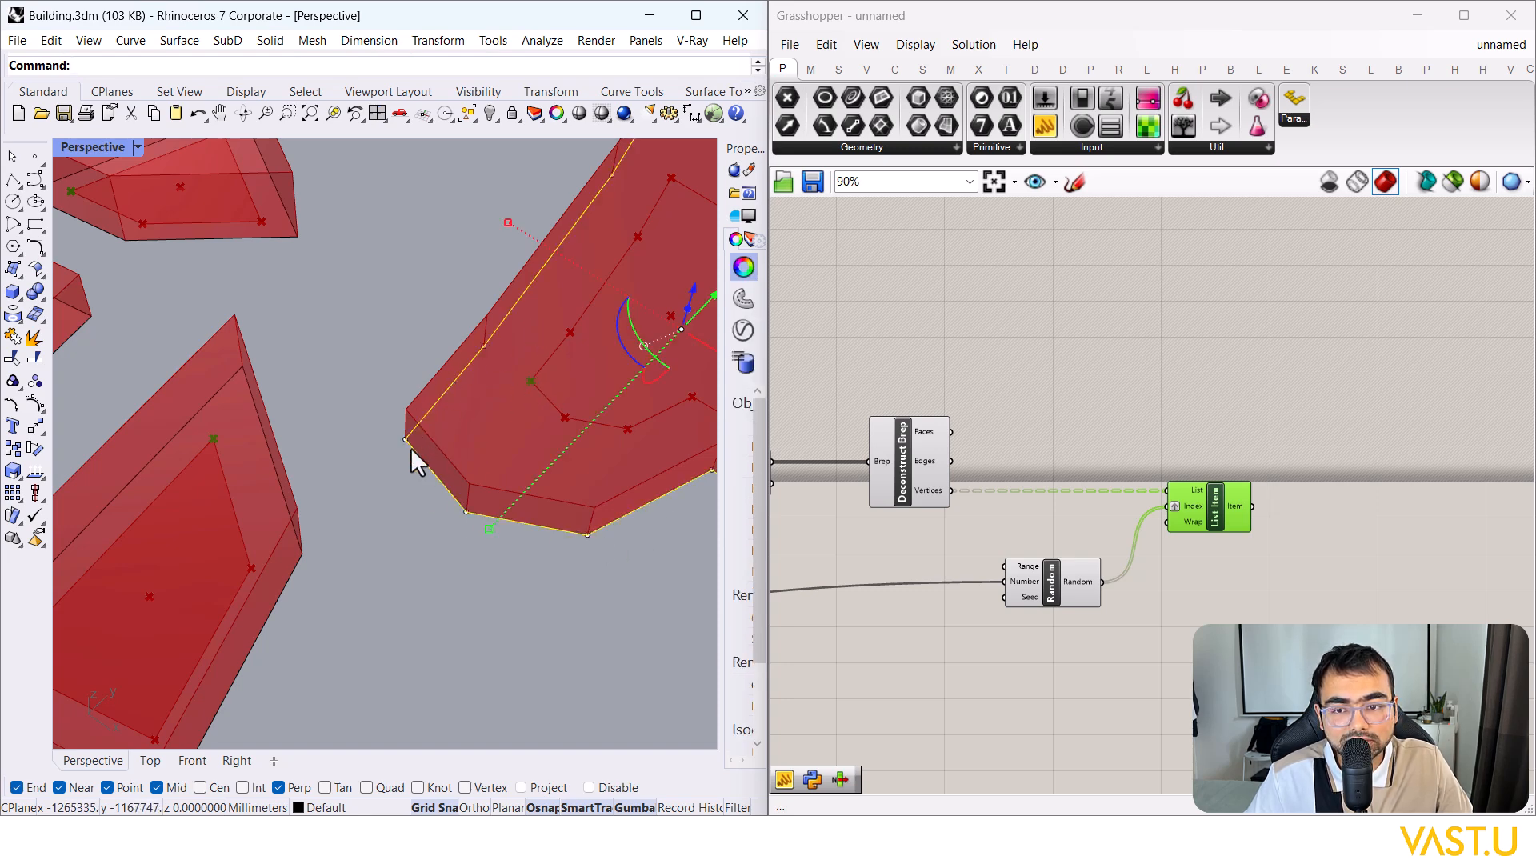
Step: Duplicate Deconstruct Brep and feed it Scale's scaled outline geometry
right_drag(1211, 568, 1306, 484)
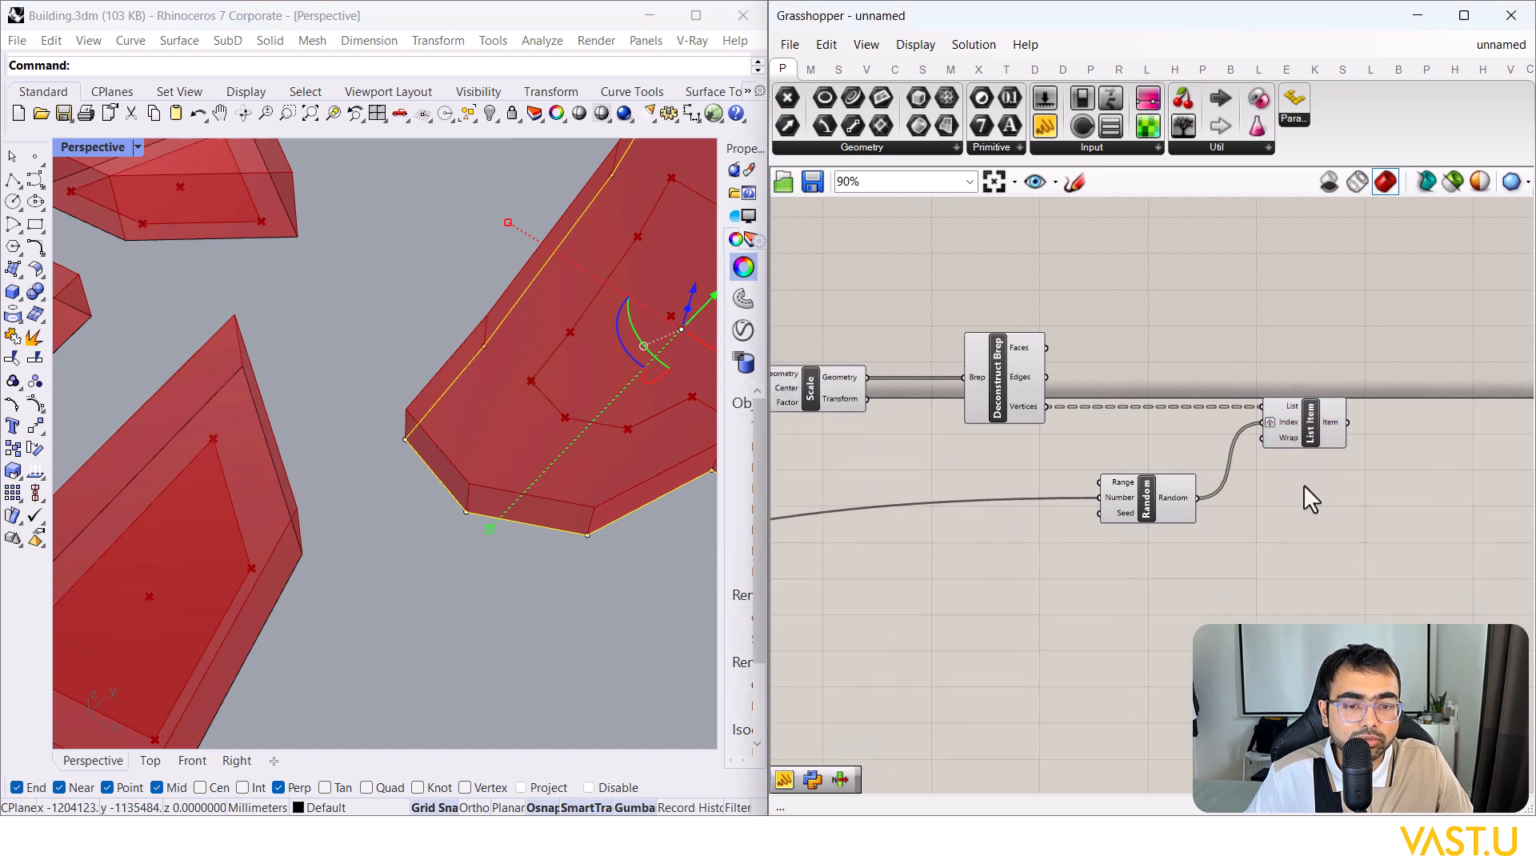
alt+drag(1010, 397, 1005, 272)
right_drag(1149, 292, 1355, 332)
click(987, 359)
right_drag(987, 359, 1212, 357)
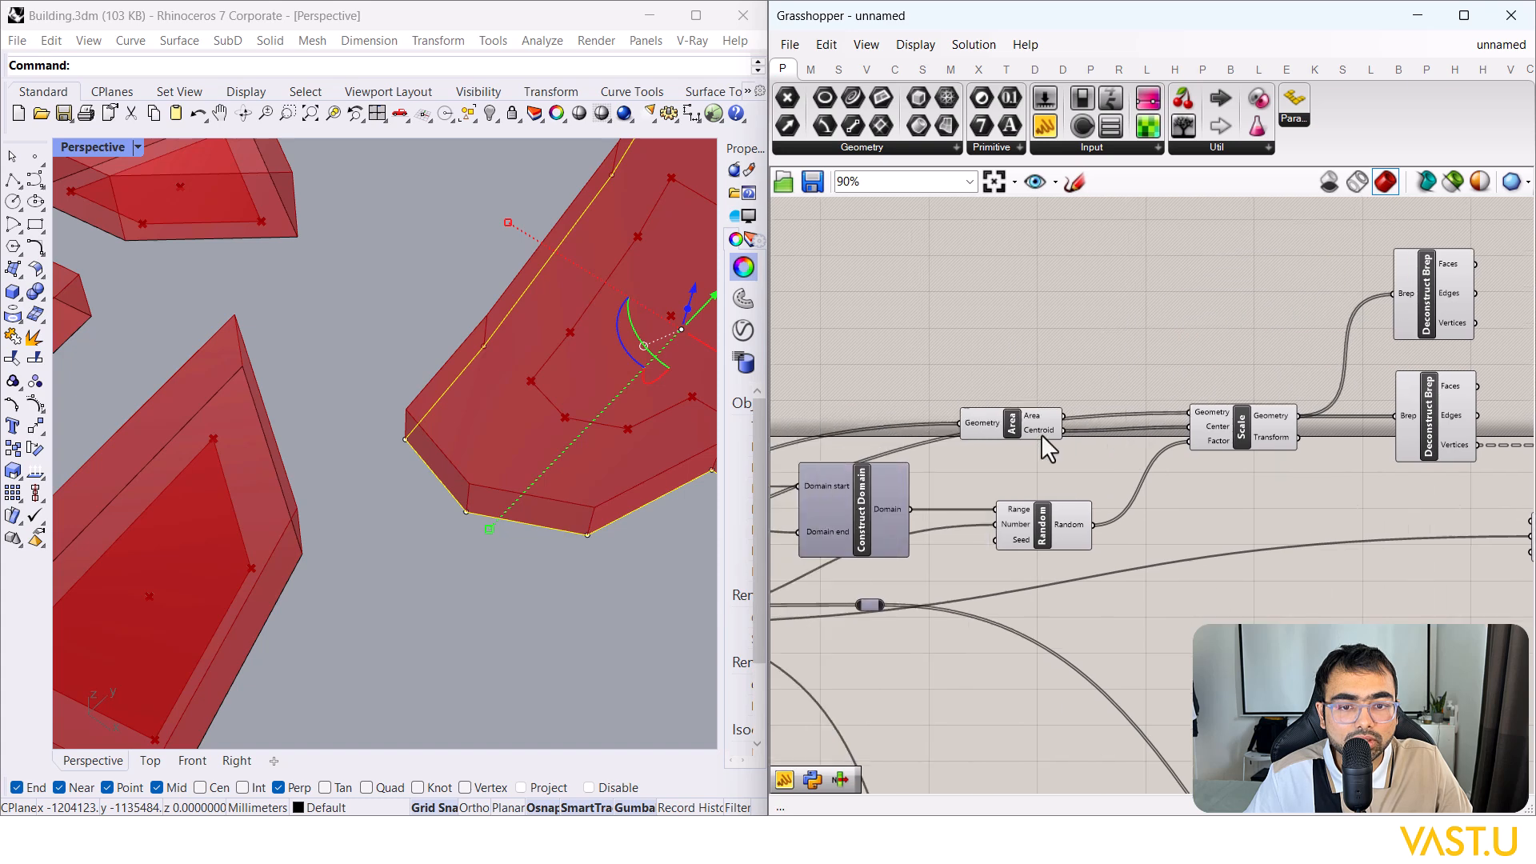
scroll(1012, 430, down, 5)
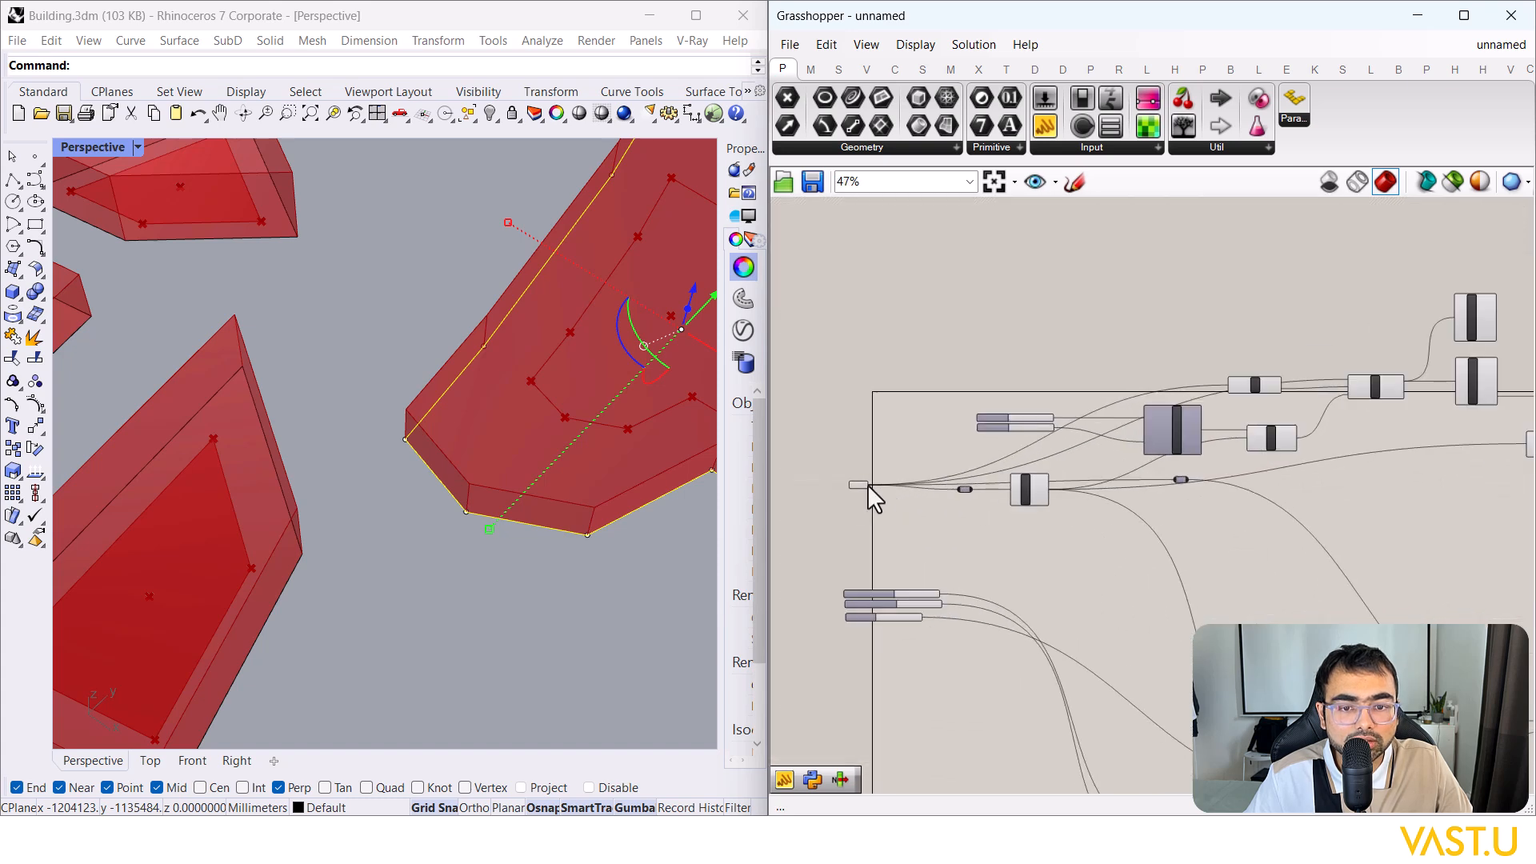
scroll(942, 398, down, 4)
scroll(1240, 350, up, 8)
drag(942, 398, 920, 421)
Step: Copy List Item above the original and give it the scaled outlines' vertices
right_drag(1039, 452, 1105, 352)
drag(1038, 357, 1062, 352)
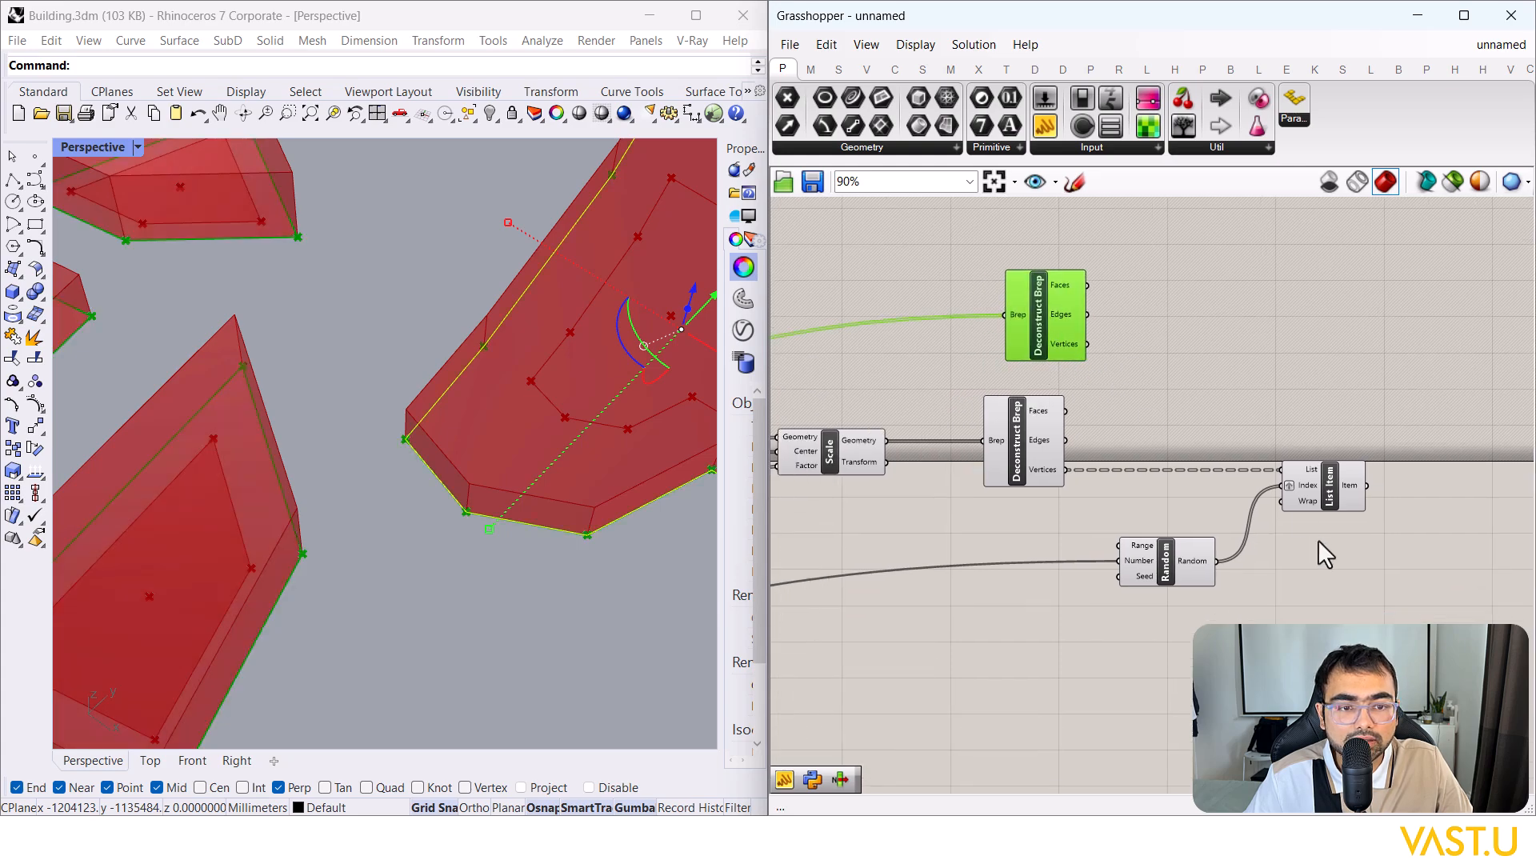
click(1339, 494)
alt+drag(1338, 492, 1321, 318)
drag(1088, 344, 1277, 320)
click(1304, 332)
Step: Preview both List Items' picked points together and straighten the lower List Item
scroll(449, 532, down, 5)
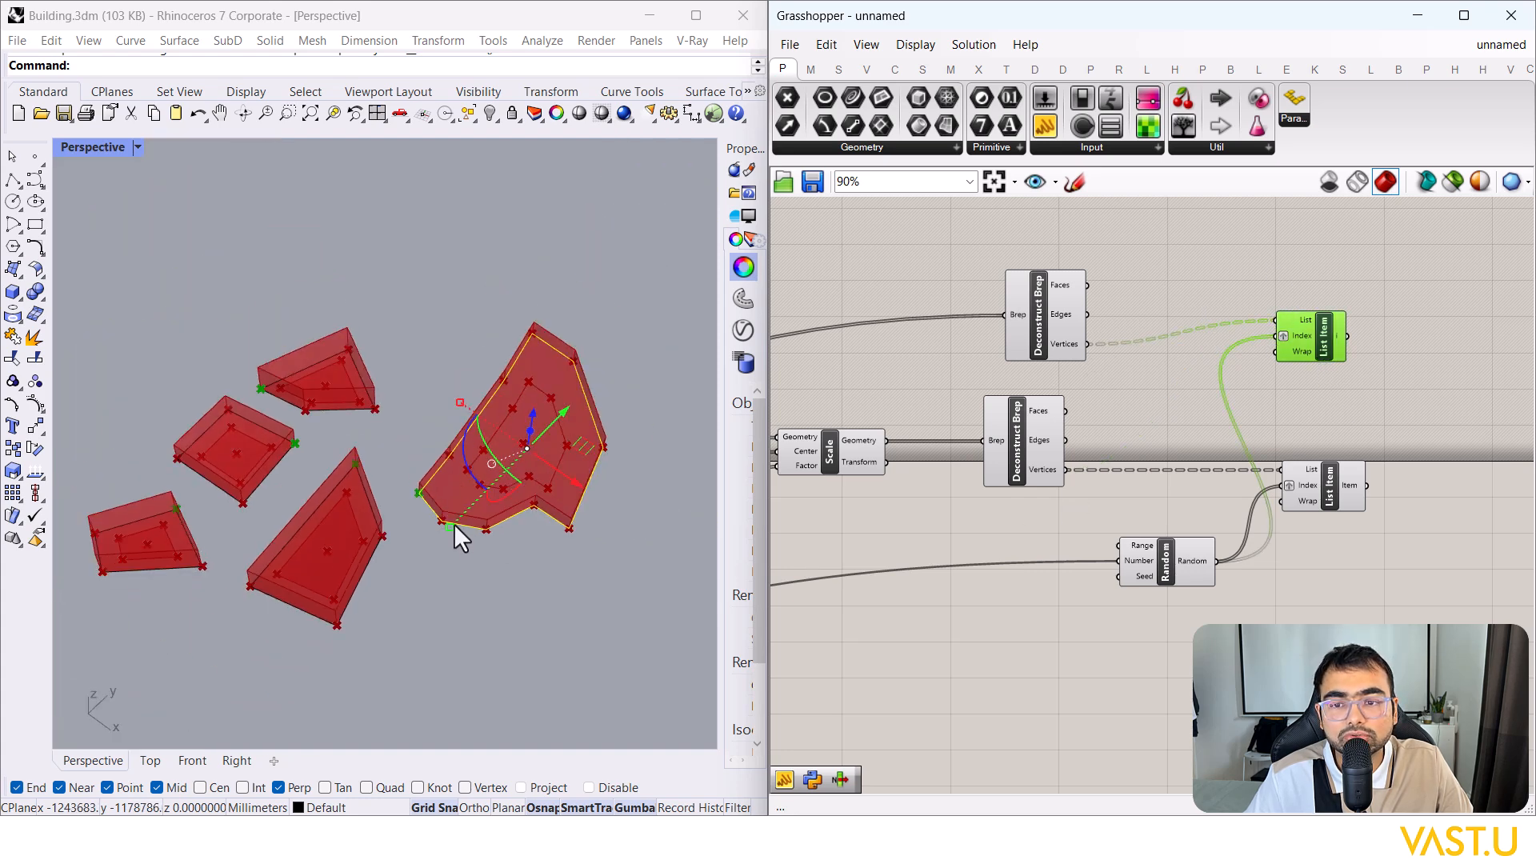
shift+click(1293, 492)
scroll(544, 531, up, 4)
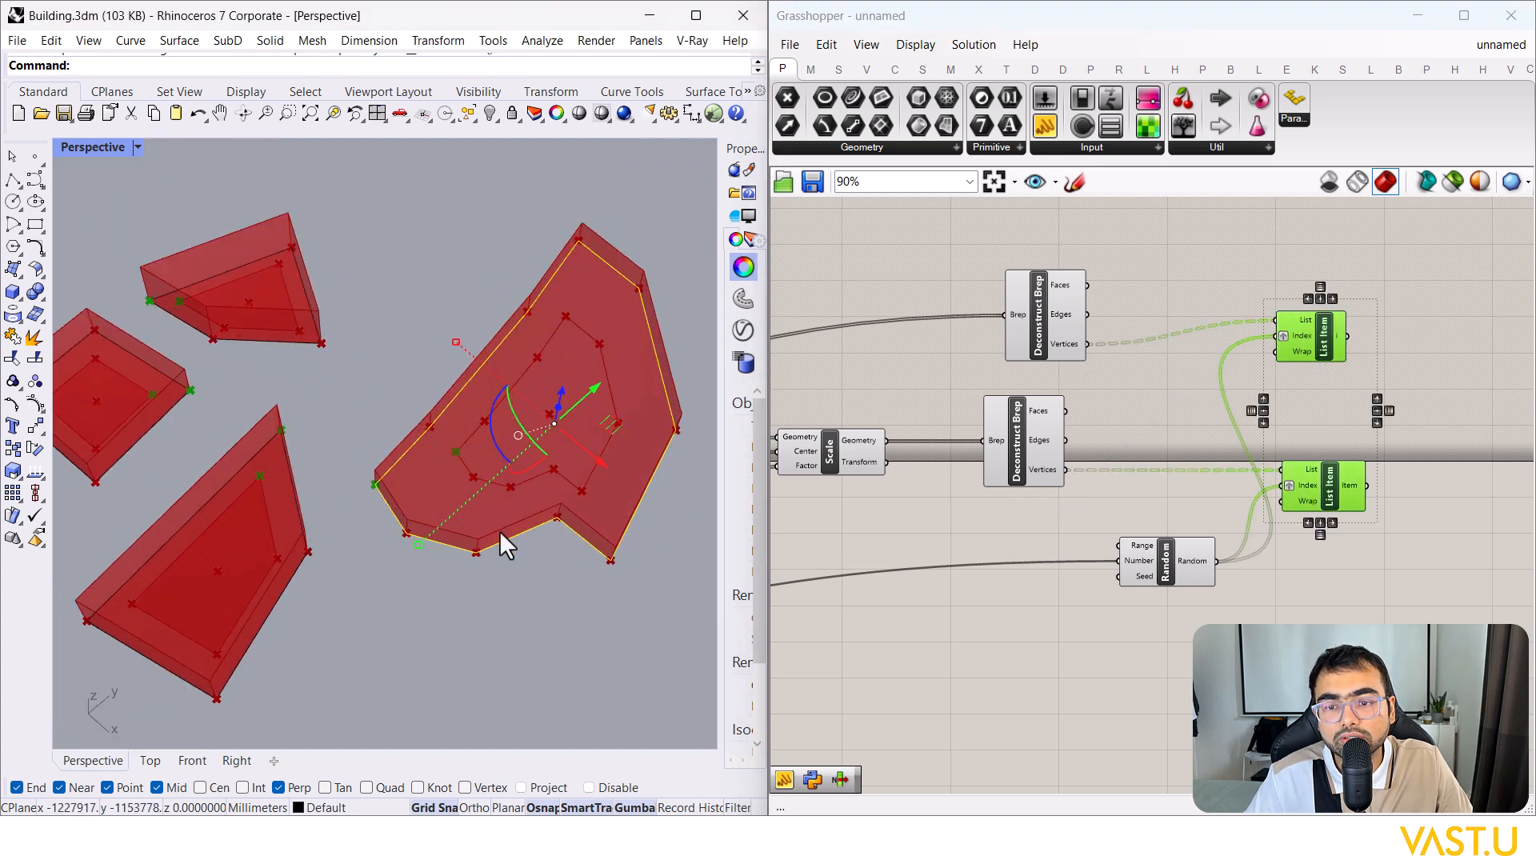
scroll(188, 371, up, 5)
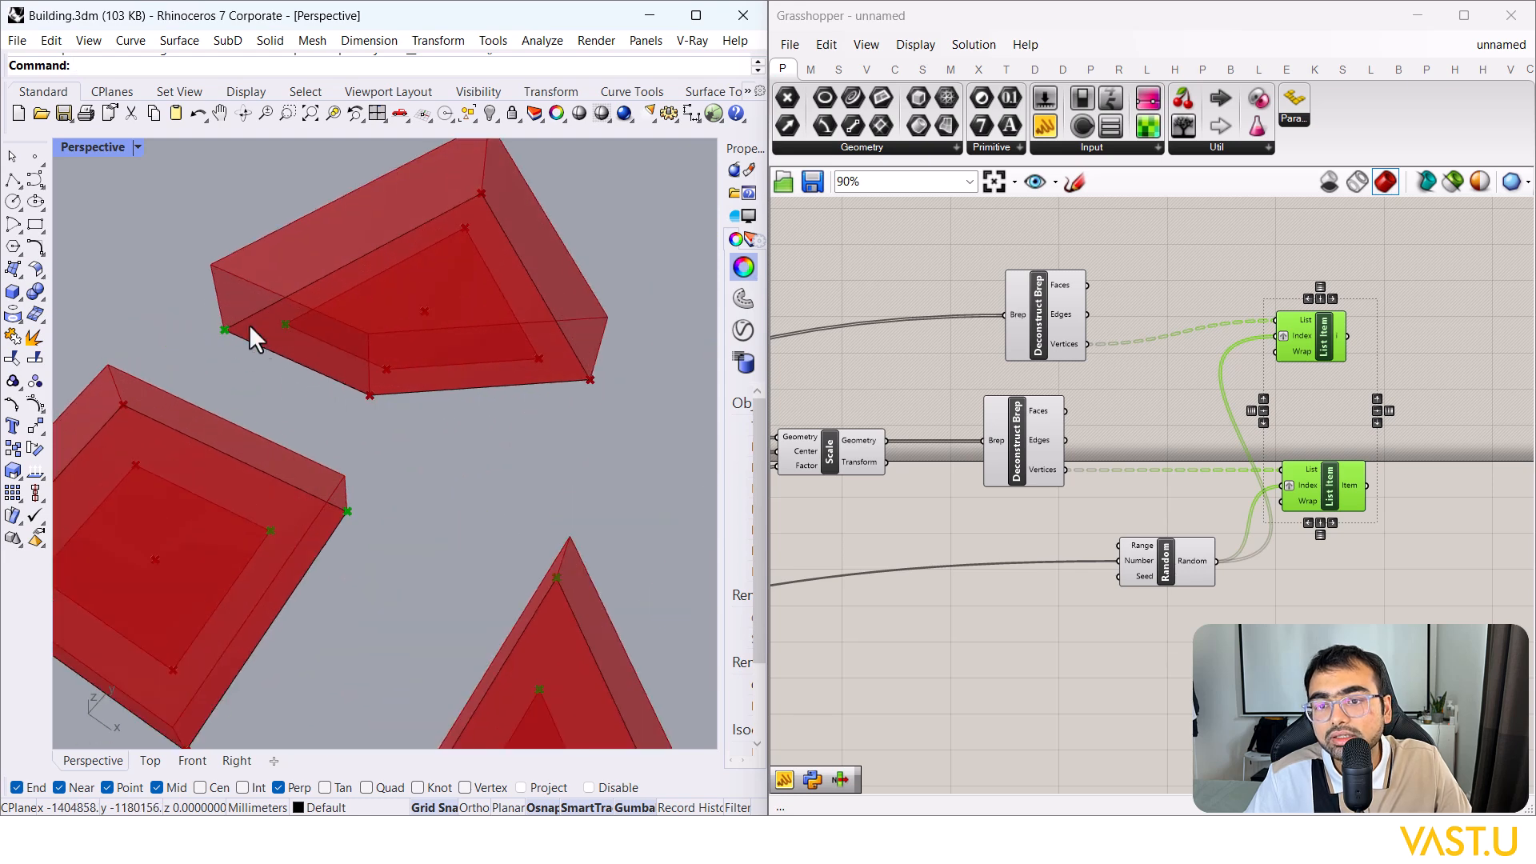
click(1384, 504)
right_drag(1384, 504, 1230, 527)
mouse_move(1171, 510)
mouse_down()
mouse_move(1179, 554)
mouse_move(1170, 506)
mouse_up()
click(1162, 555)
Step: Wire the Combinations slider toward Random's Seed input
right_drag(1049, 595, 1168, 566)
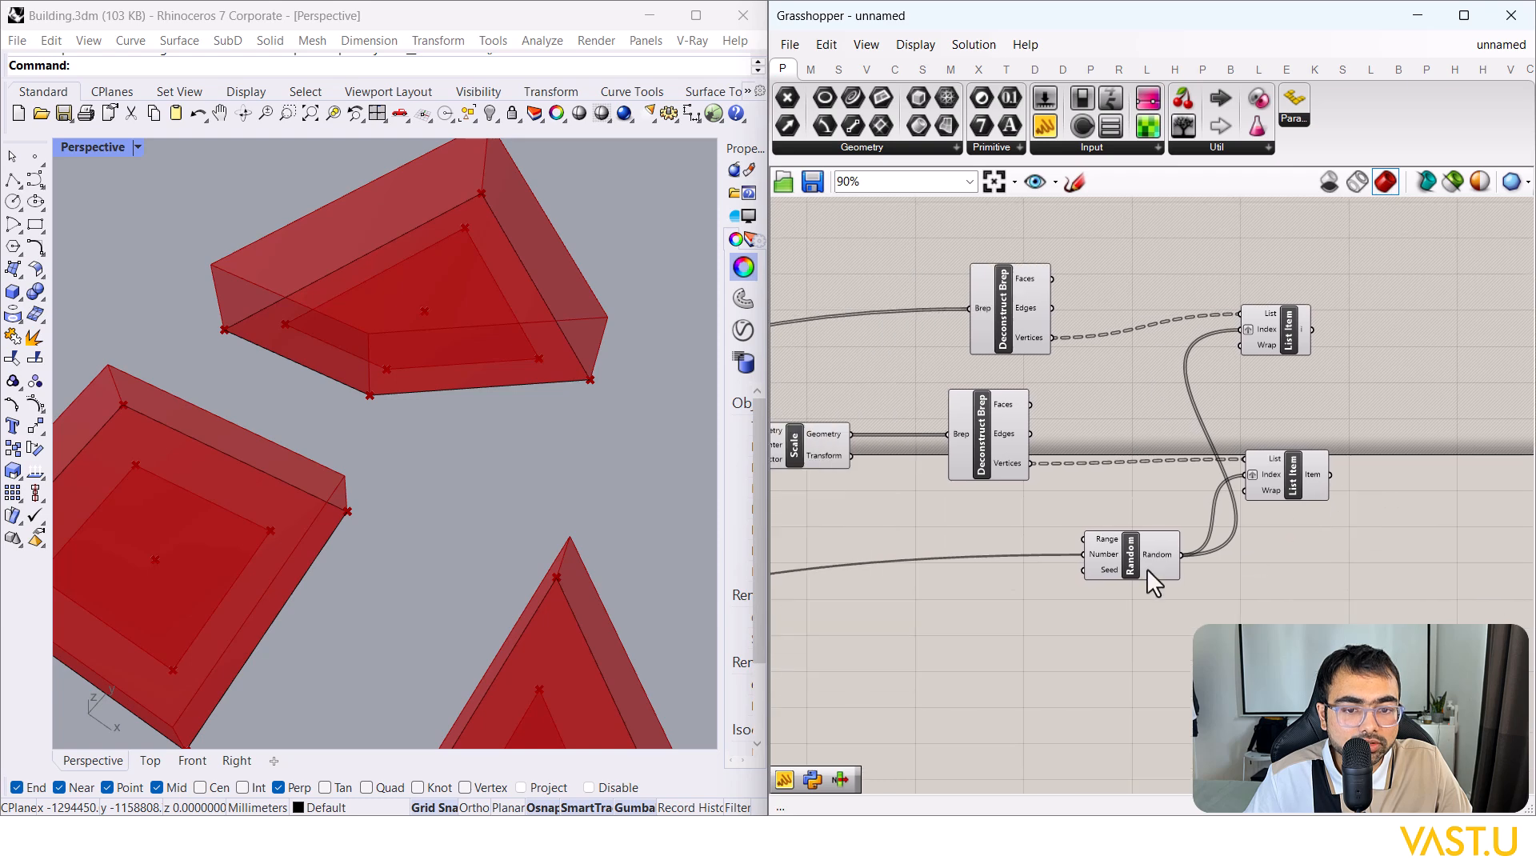
drag(1081, 572, 1288, 483)
scroll(1317, 501, down, 7)
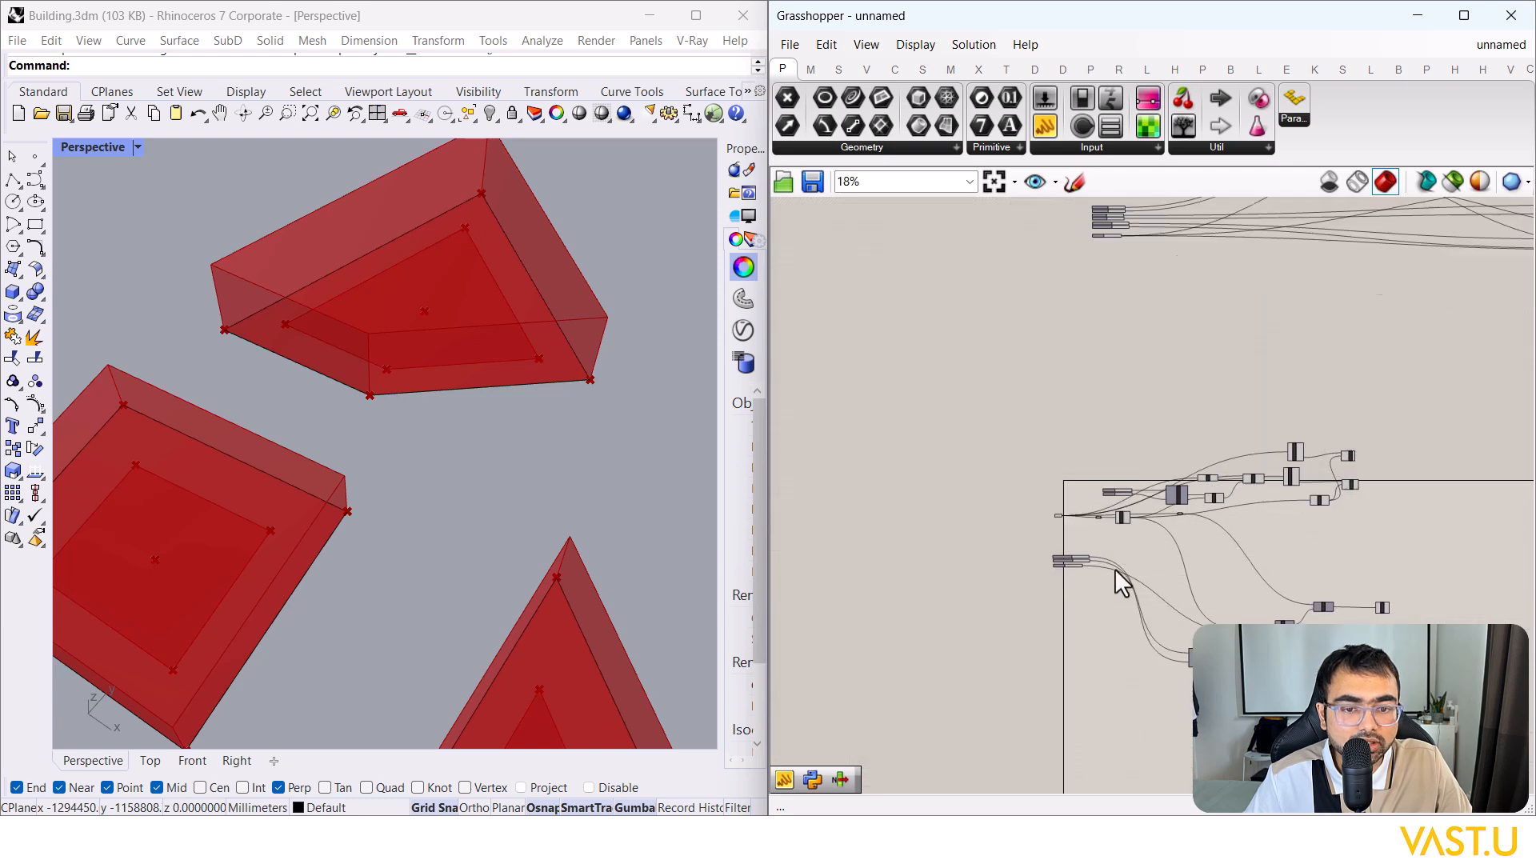
scroll(1114, 566, up, 8)
scroll(1085, 570, down, 4)
drag(926, 601, 1001, 560)
scroll(871, 638, down, 1)
scroll(1136, 546, down, 4)
scroll(1408, 453, up, 5)
scroll(952, 564, up, 4)
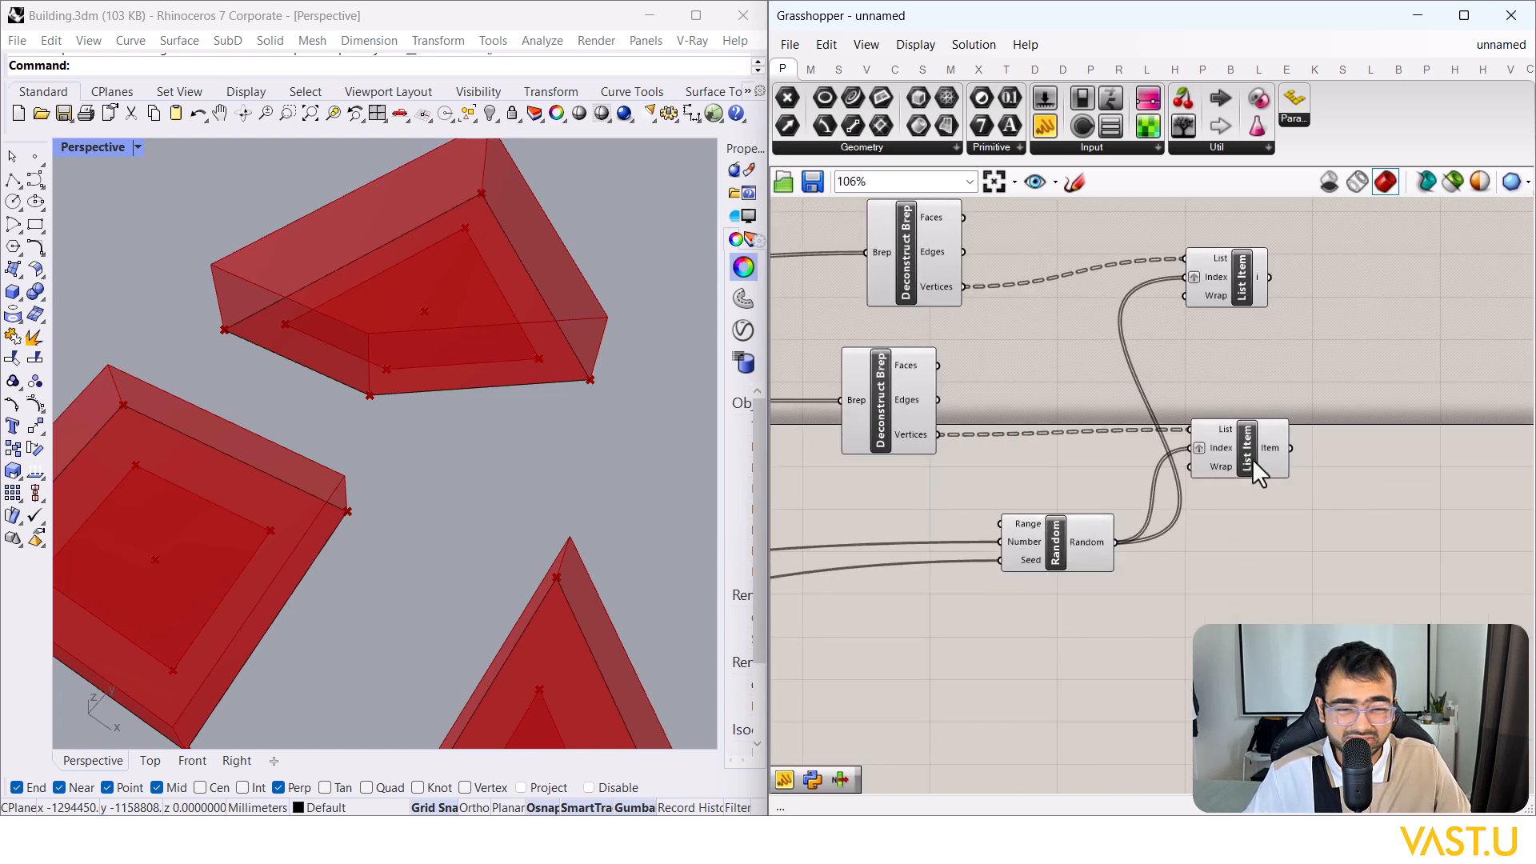
Step: Tidy the positions of the upper and lower List Items
drag(1237, 447, 1238, 452)
drag(1230, 287, 1241, 314)
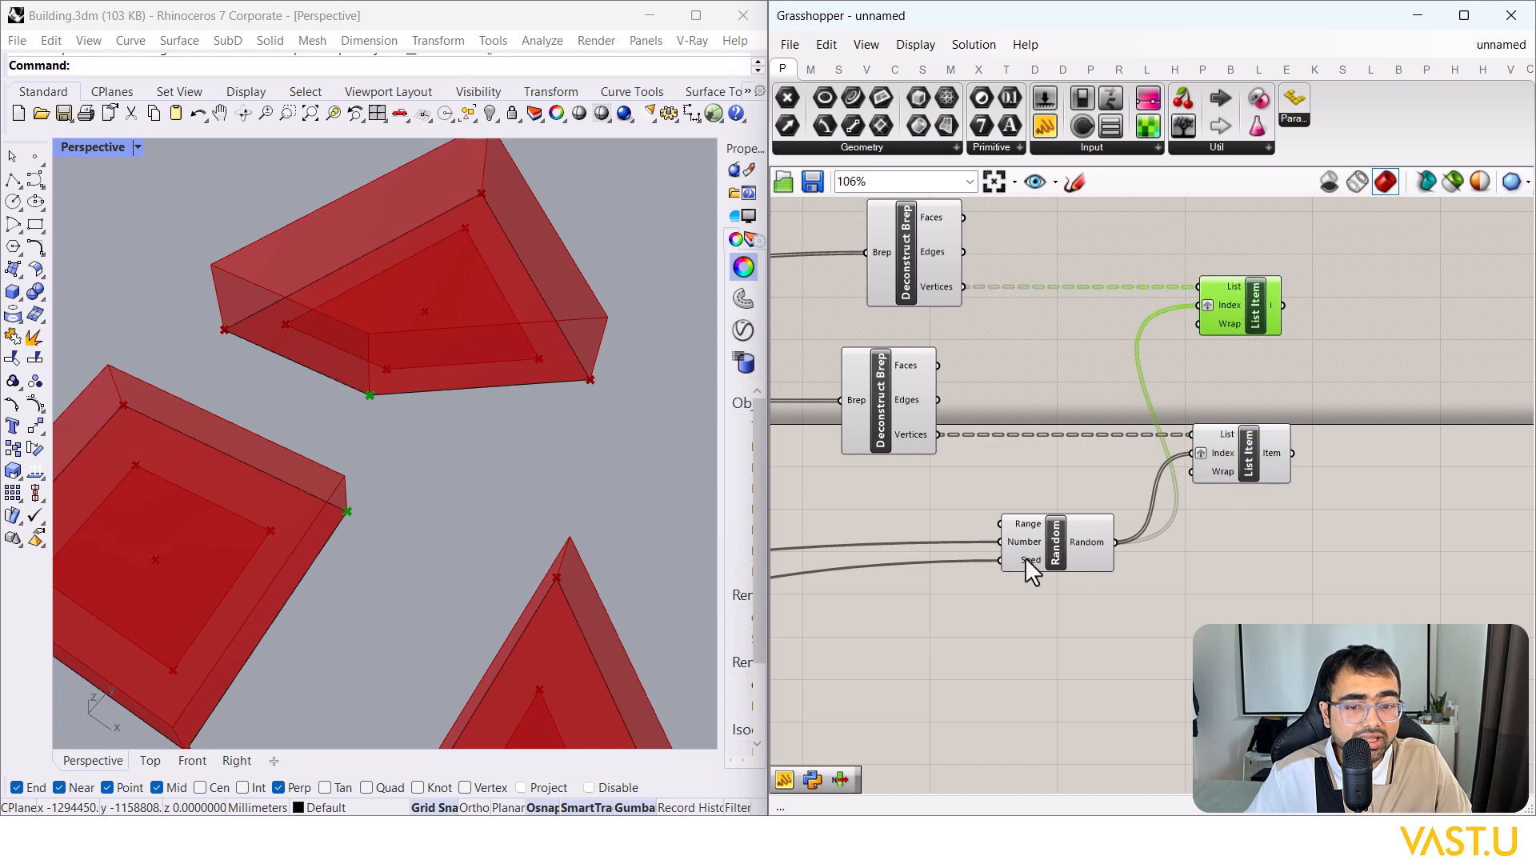
right_drag(1312, 559, 1275, 555)
click(1285, 544)
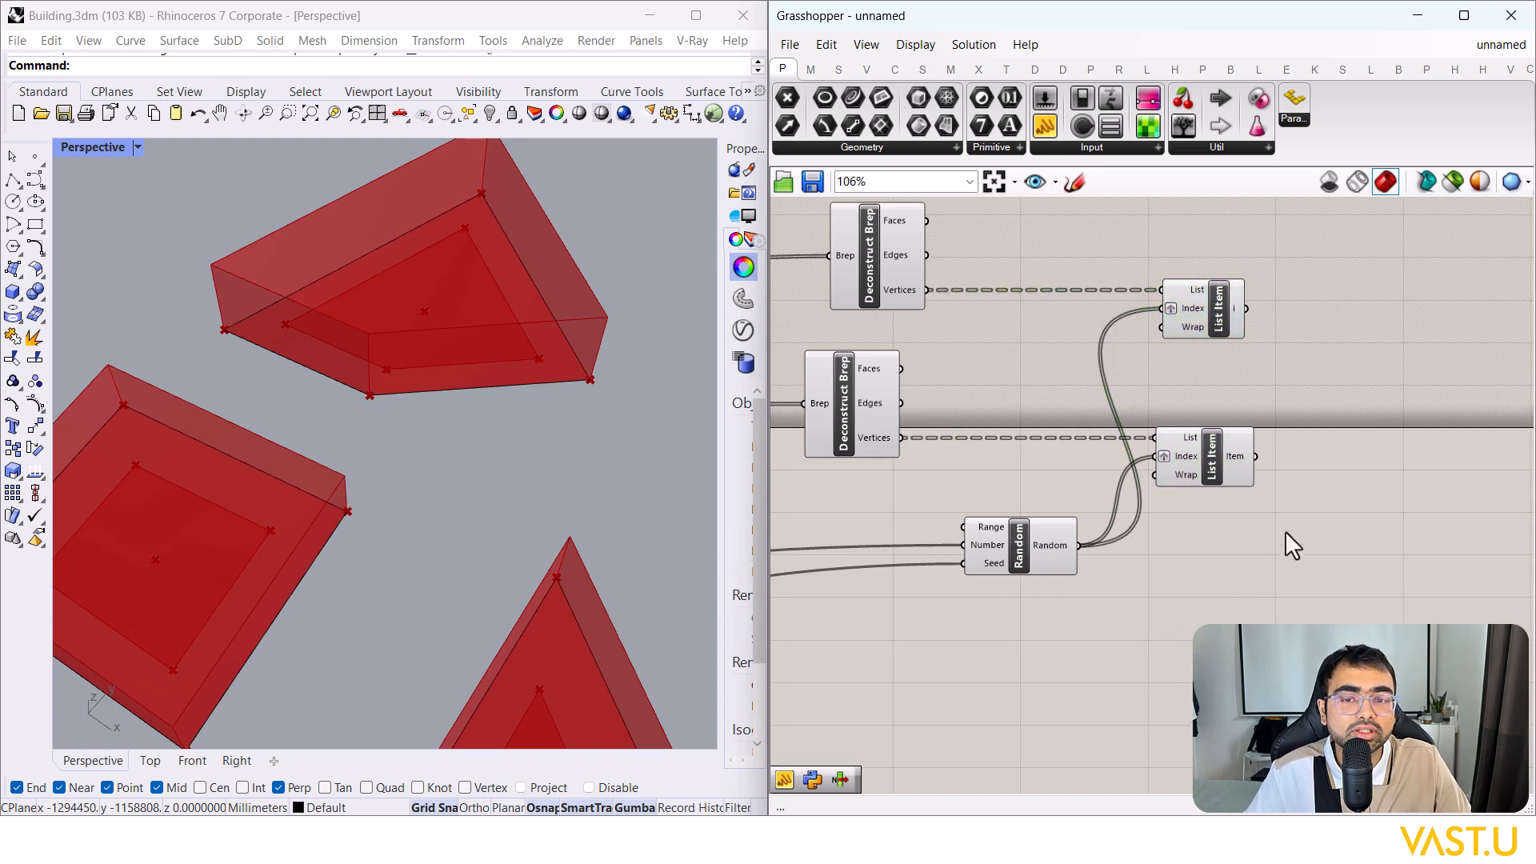
right_drag(1263, 549, 1174, 596)
Step: Add a Move component to the right of the List Items
drag(1228, 569, 1067, 250)
click(1269, 432)
double_click(1309, 502)
text(Move)
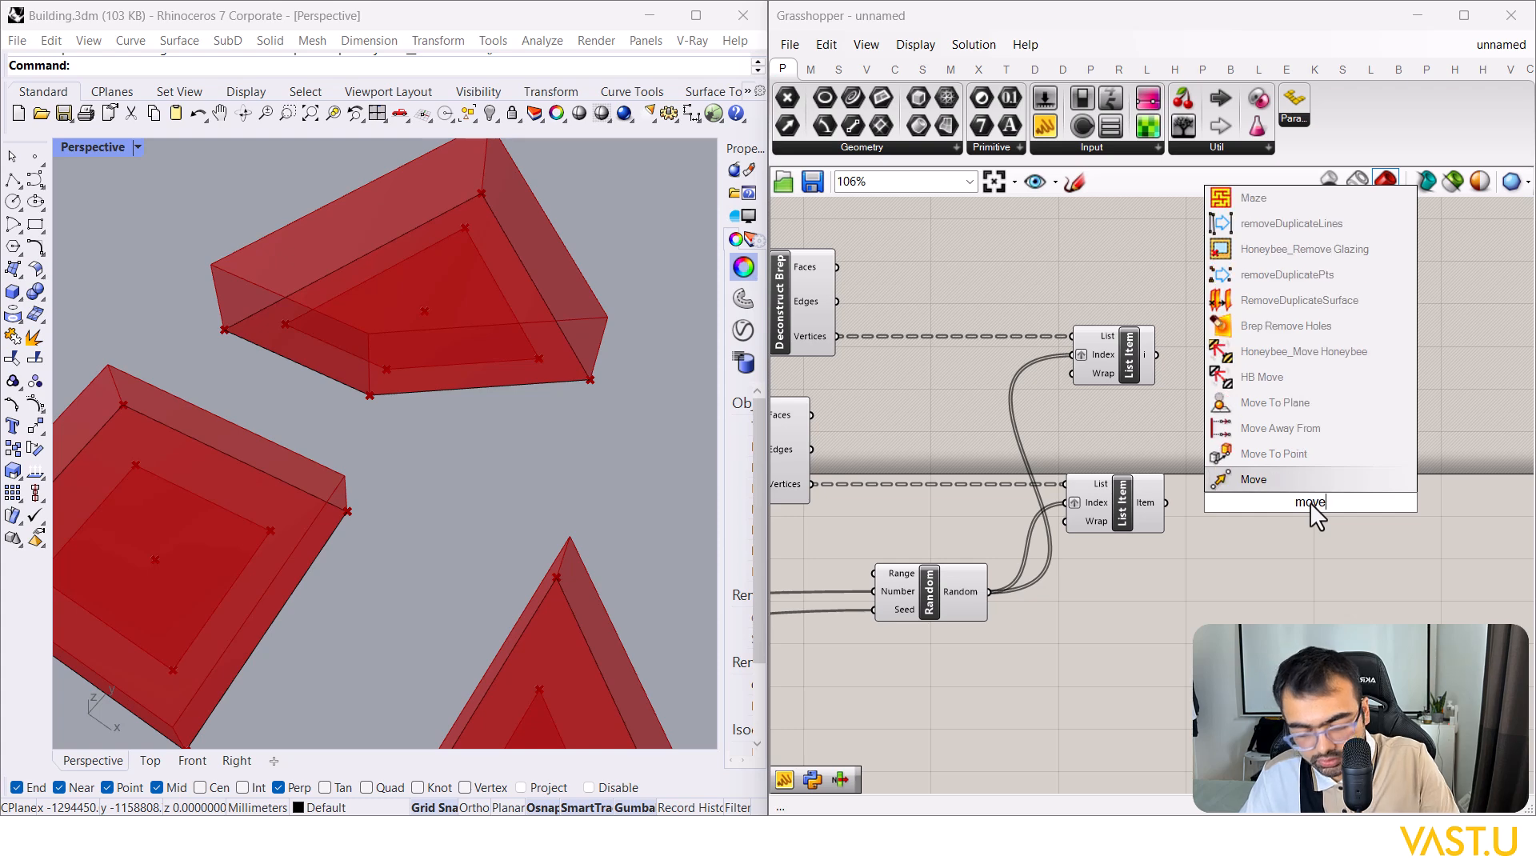
drag(1289, 478, 1390, 400)
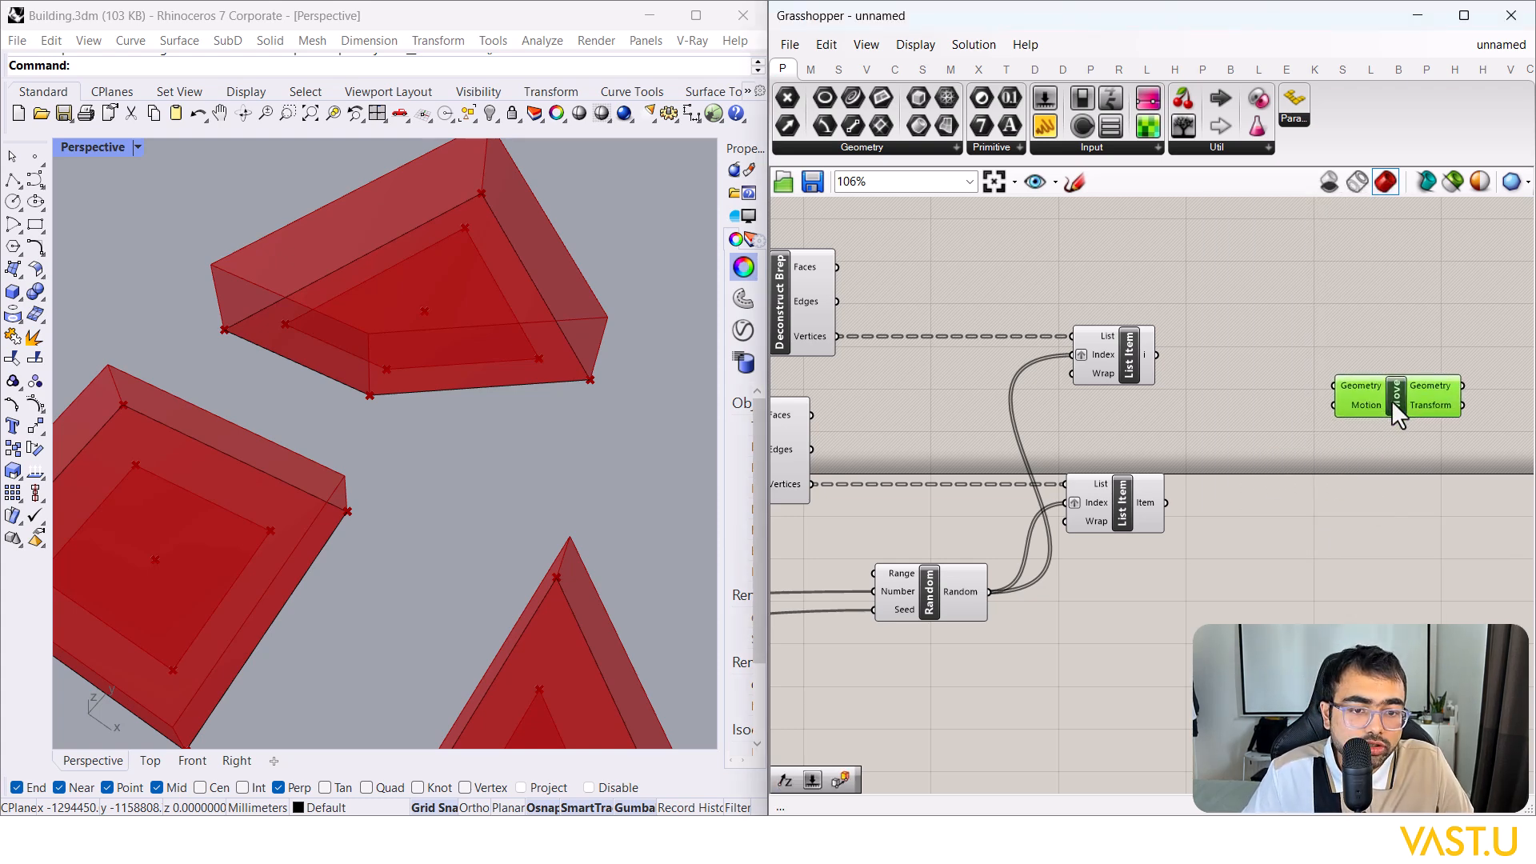
Step: Connect Scale's Geometry output to Move's Geometry input
click(1116, 357)
click(1137, 512)
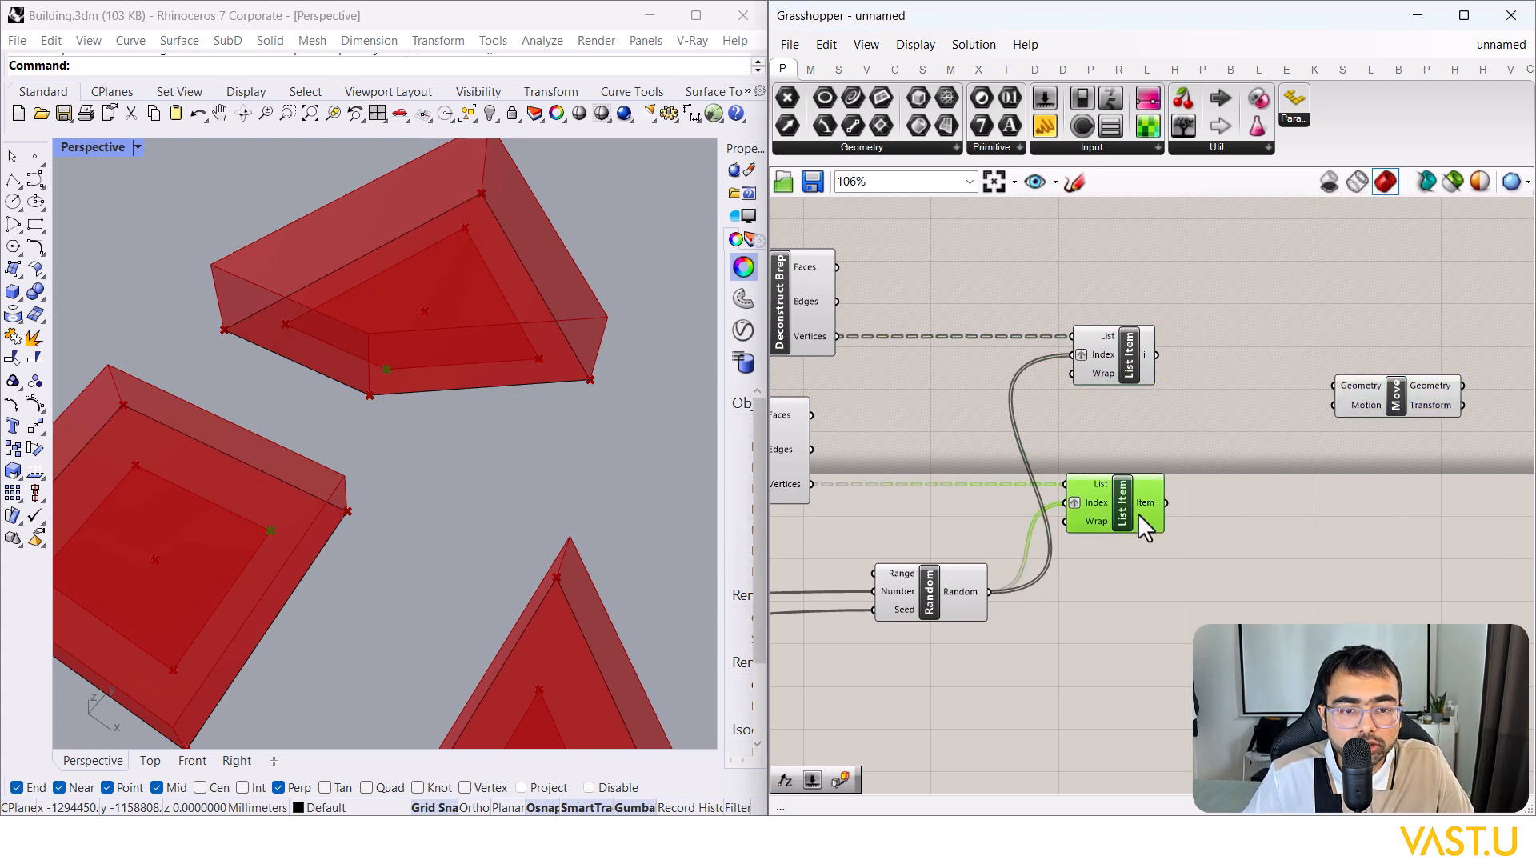
click(1140, 342)
scroll(1232, 434, down, 3)
right_drag(1064, 367, 1254, 366)
click(928, 460)
right_drag(975, 460, 898, 470)
drag(891, 454, 1398, 291)
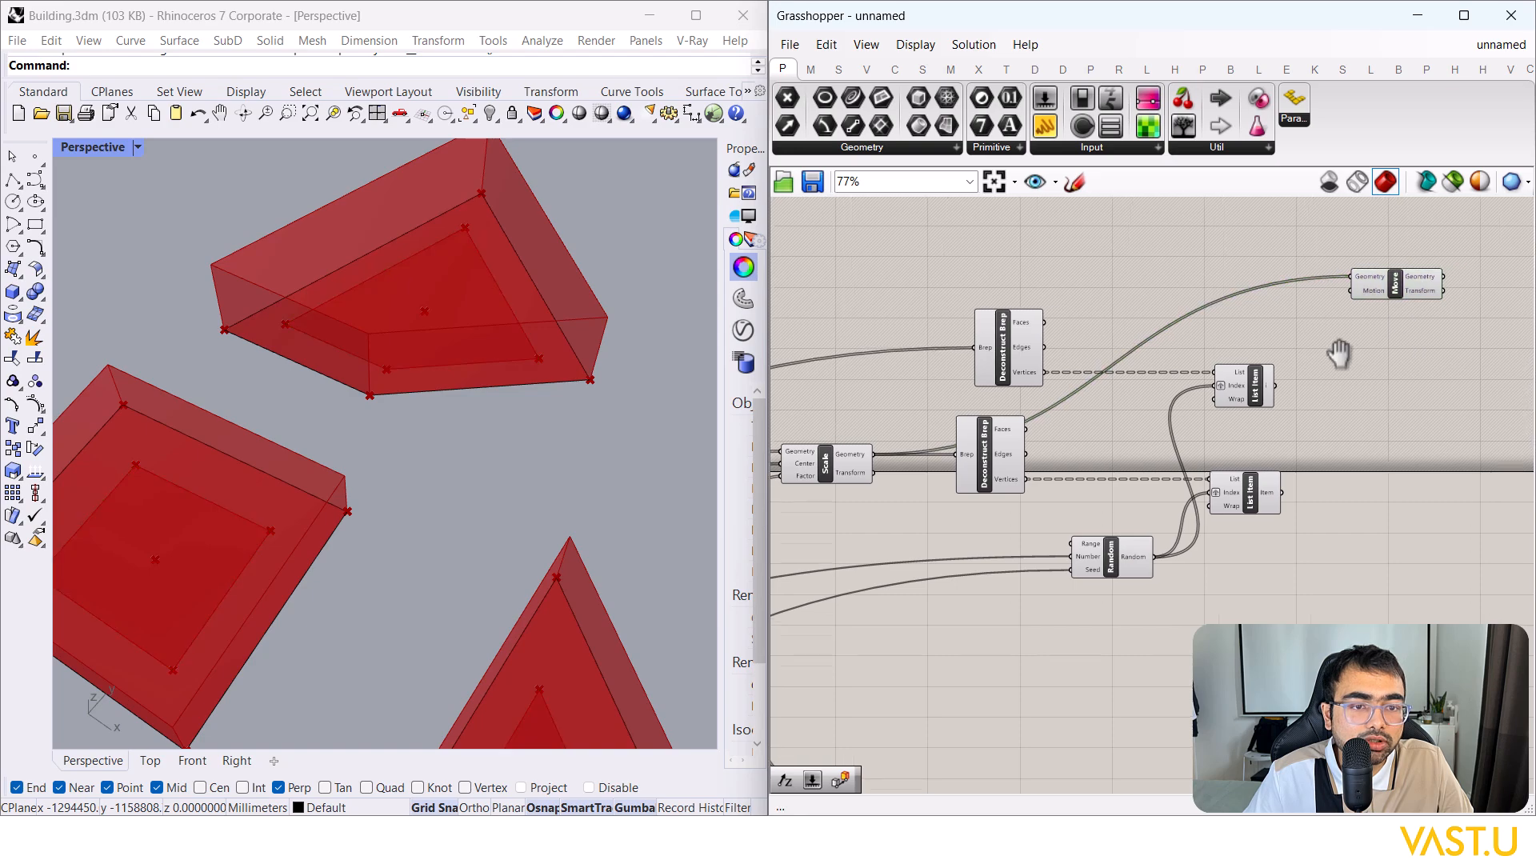
scroll(1354, 350, up, 3)
click(1164, 414)
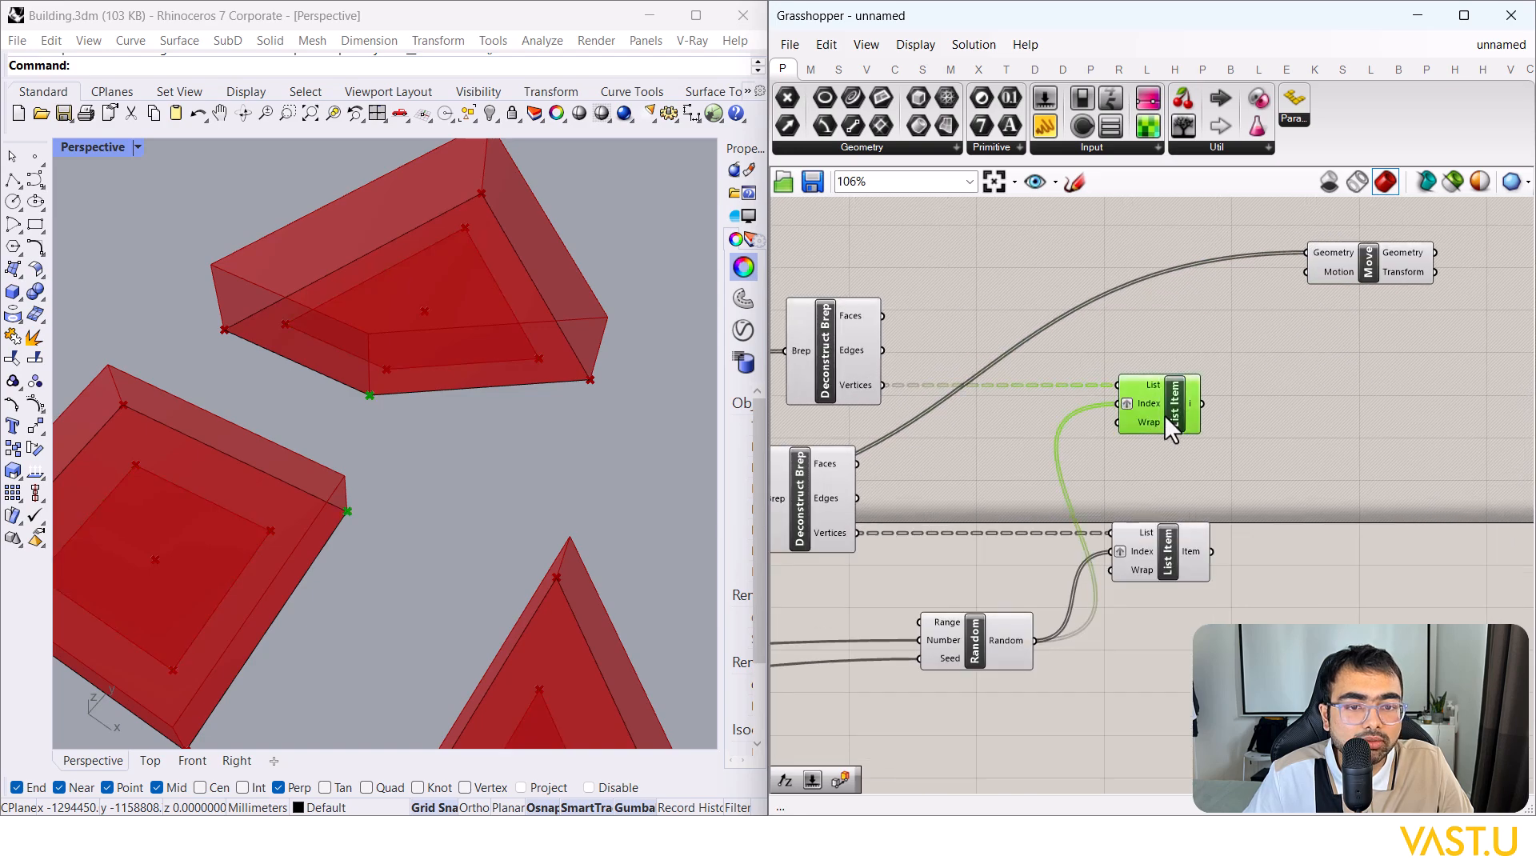
click(1192, 554)
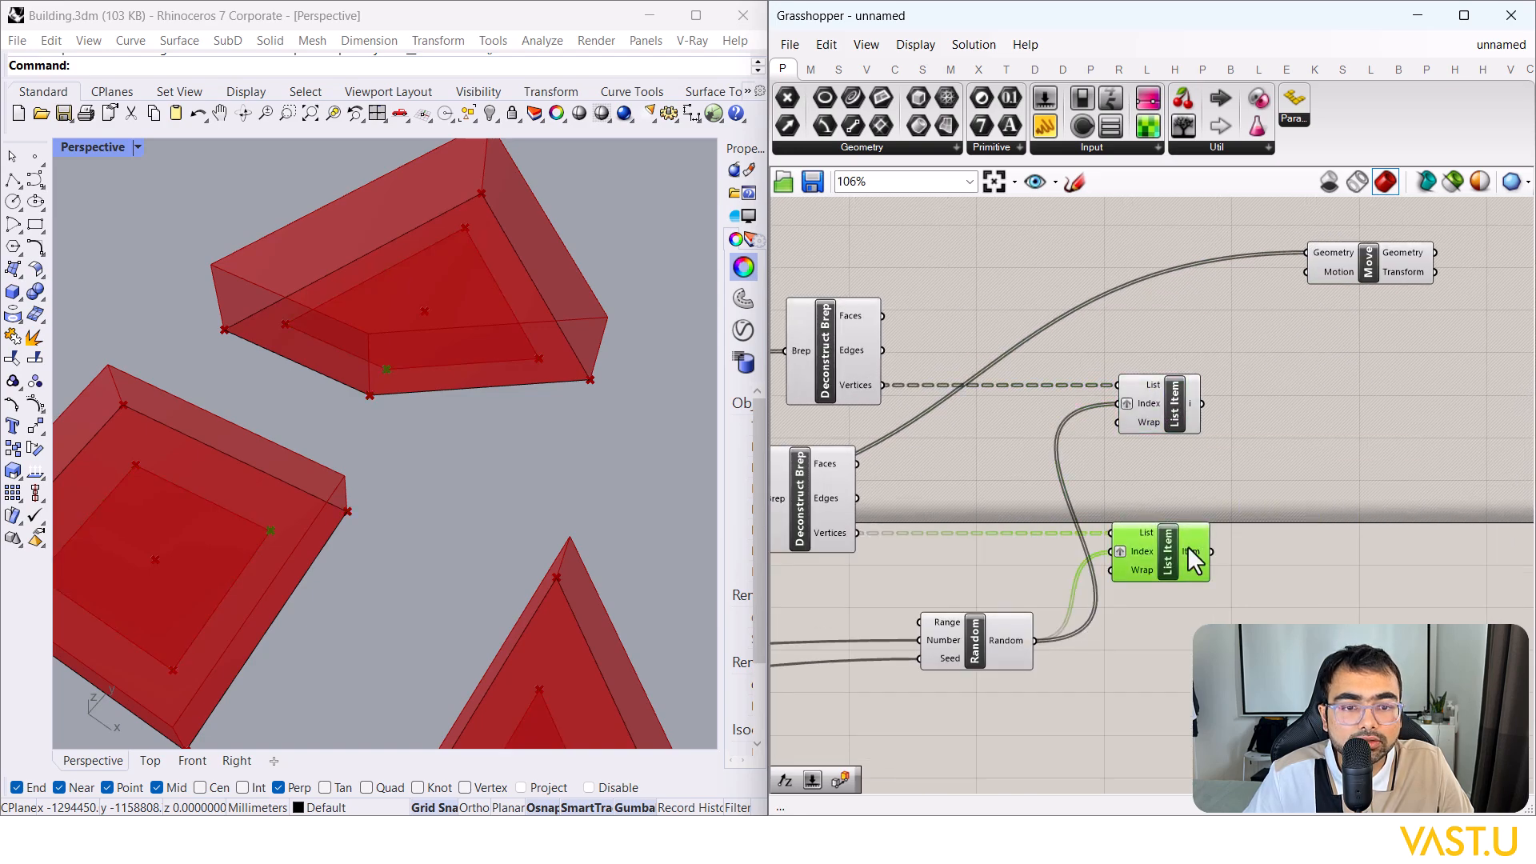
click(1380, 260)
Step: Add a Move To Point component and delete the stray Geometry parameter behind it
double_click(1328, 453)
text(move)
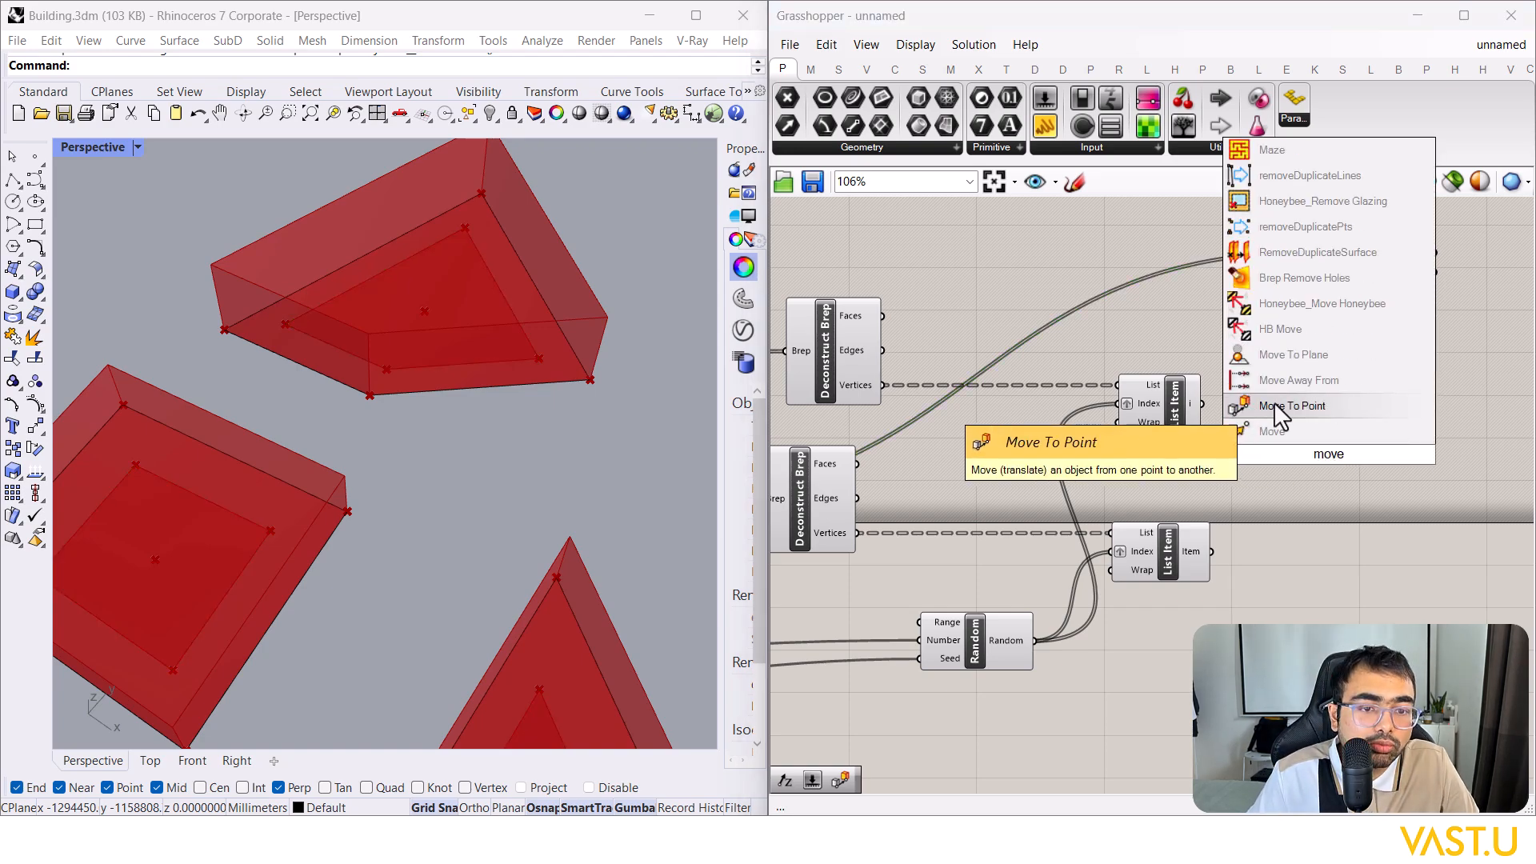
click(1302, 406)
drag(1274, 431, 1376, 432)
scroll(1272, 396, down, 4)
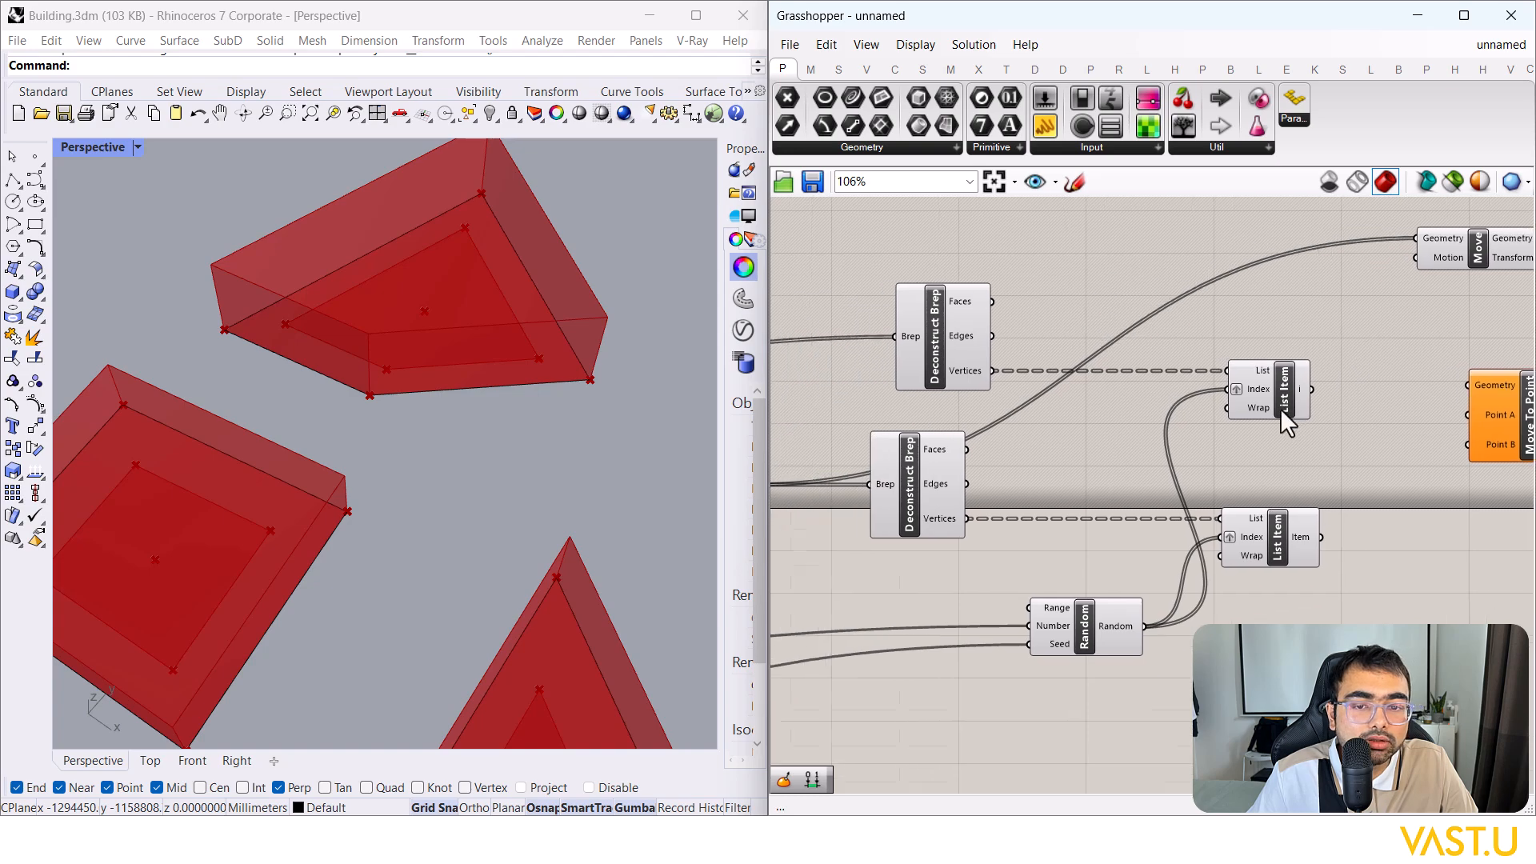
scroll(1391, 395, up, 4)
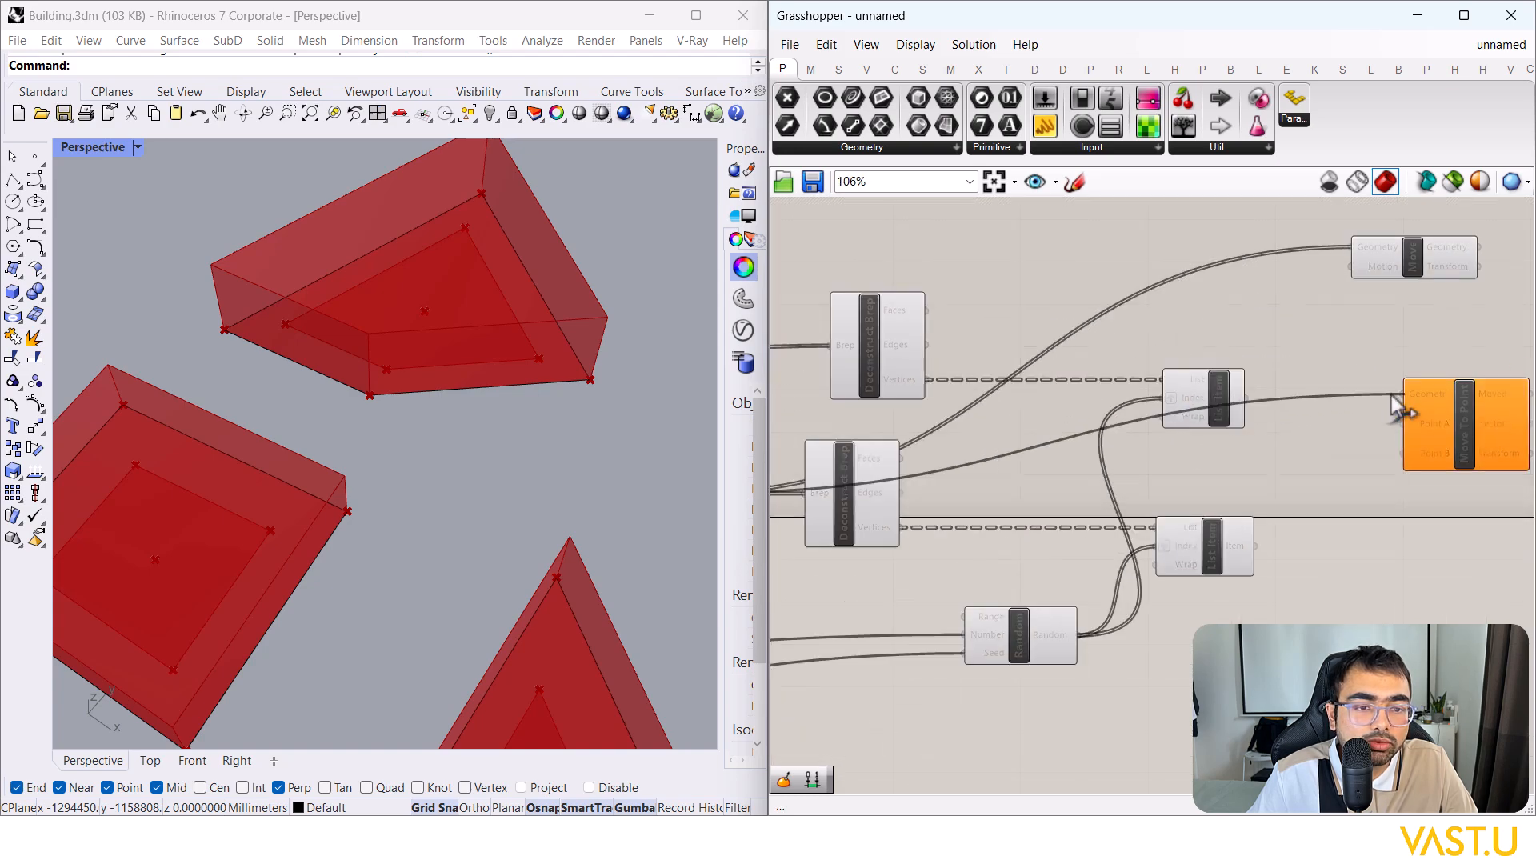
drag(1424, 410, 1395, 265)
click(1433, 239)
key(Delete)
click(1389, 305)
click(1339, 386)
Step: Feed the lower List Item into Point A and the upper List Item into Point B
click(1213, 400)
click(1206, 560)
drag(1344, 389, 1340, 269)
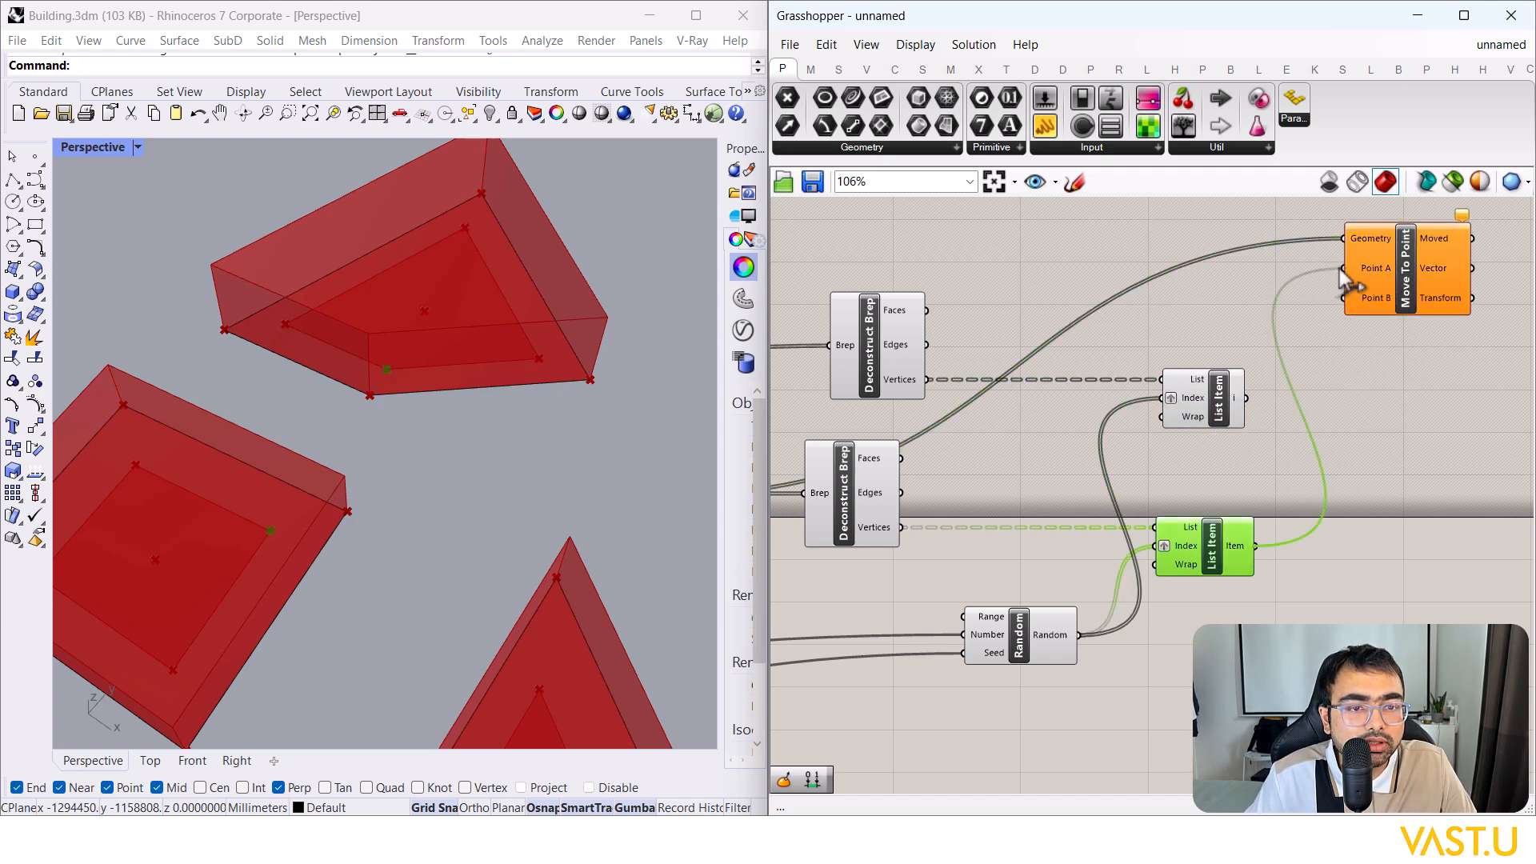
click(1202, 396)
drag(1245, 398, 1343, 298)
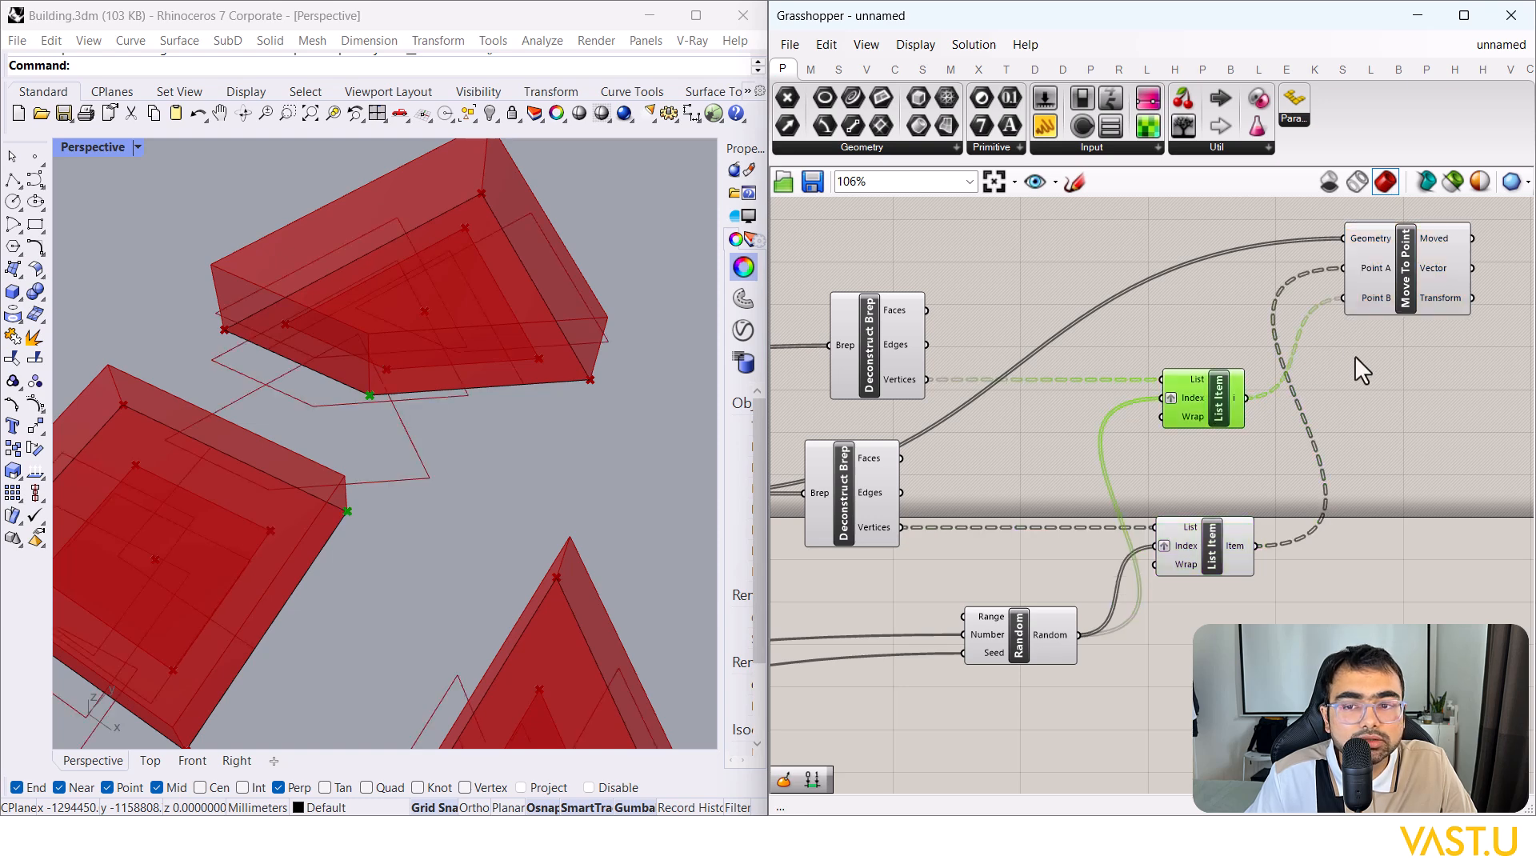
Step: Preview Move To Point's shifted outlines over the blocks in Rhino
click(1409, 267)
click(1383, 361)
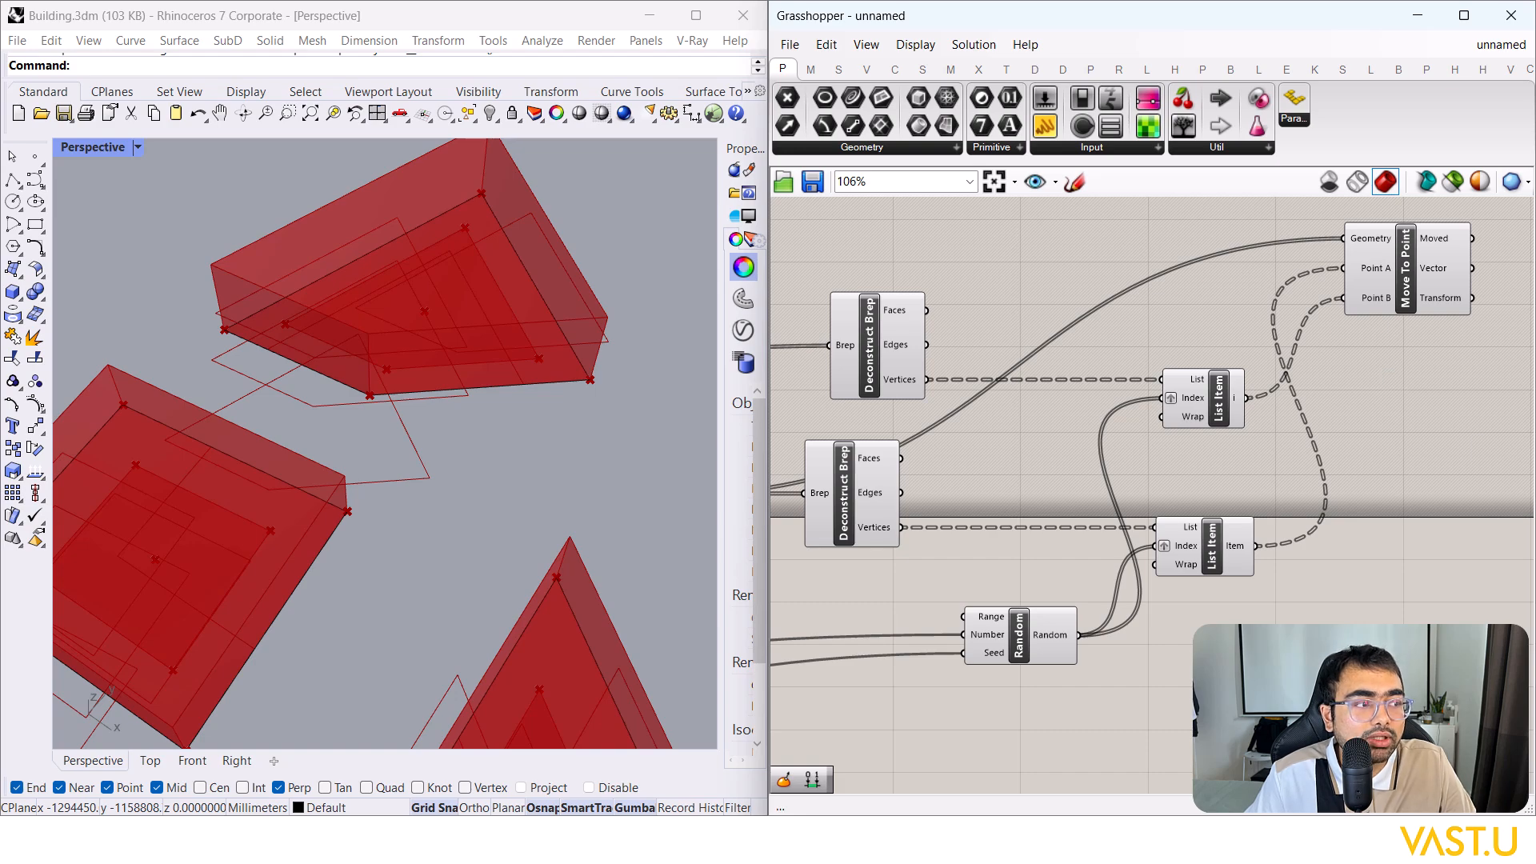
right_drag(1324, 376, 1250, 432)
click(1294, 296)
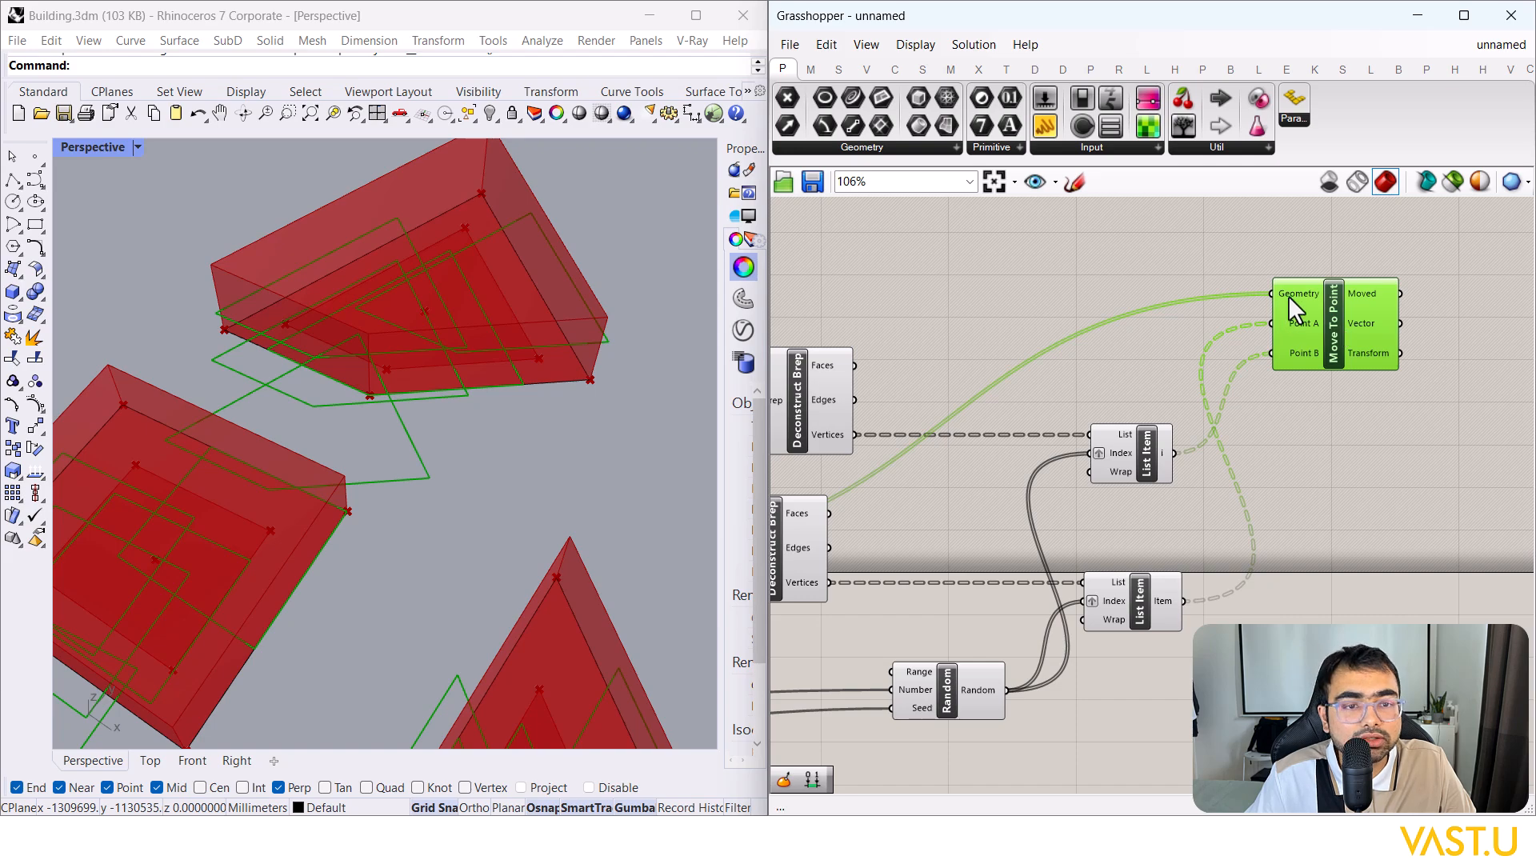
Step: Graft Move To Point's Geometry input, then orbit to check each outline on its block
right_click(1288, 295)
click(1352, 461)
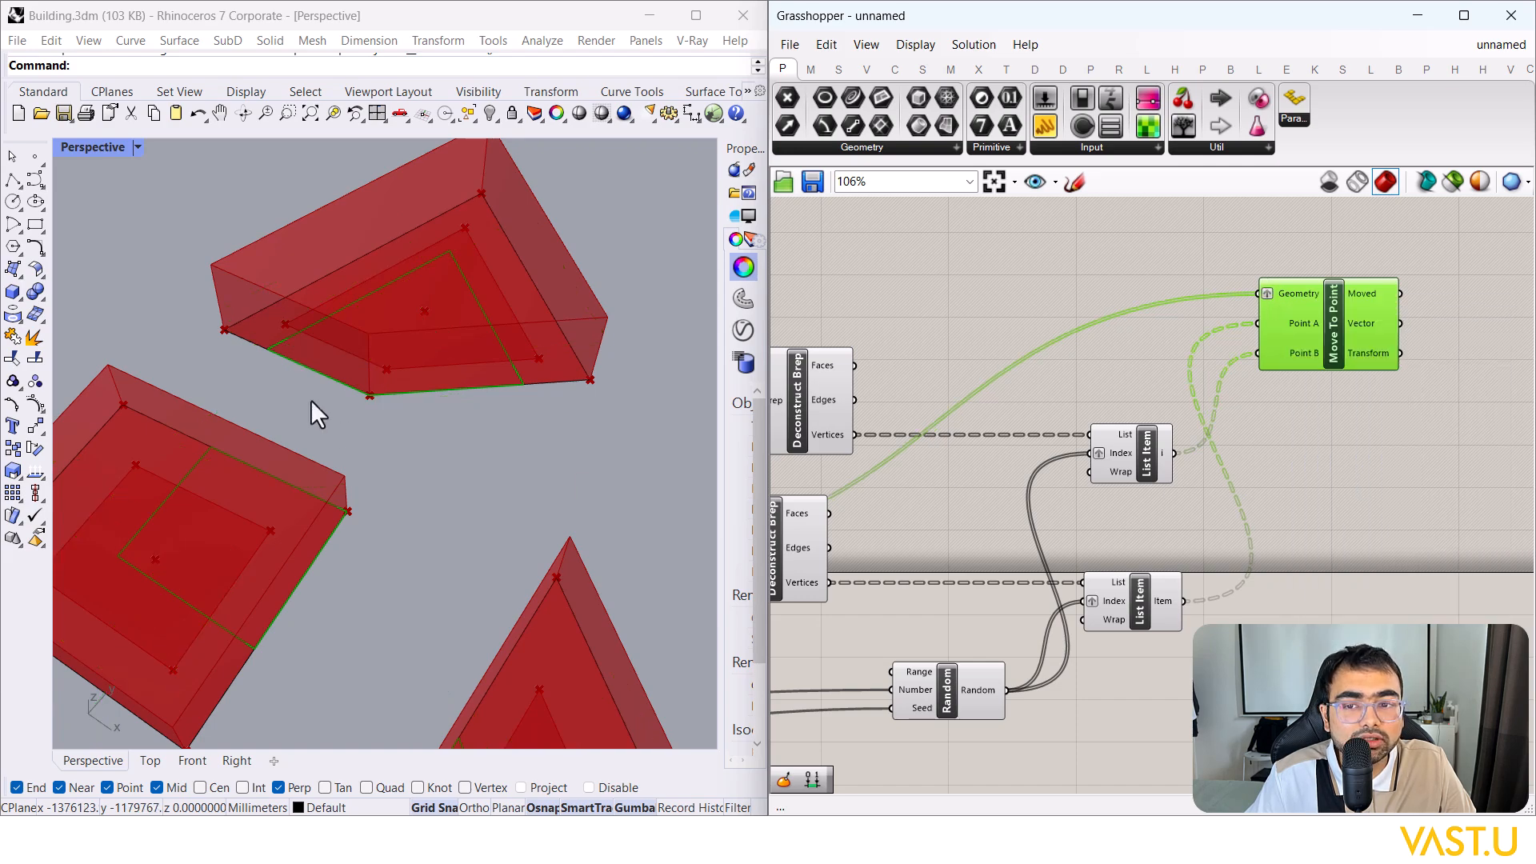
scroll(432, 405, down, 3)
scroll(492, 344, down, 2)
scroll(594, 486, up, 6)
mouse_move(593, 486)
right_down()
mouse_move(589, 398)
mouse_move(616, 295)
mouse_move(620, 491)
right_up()
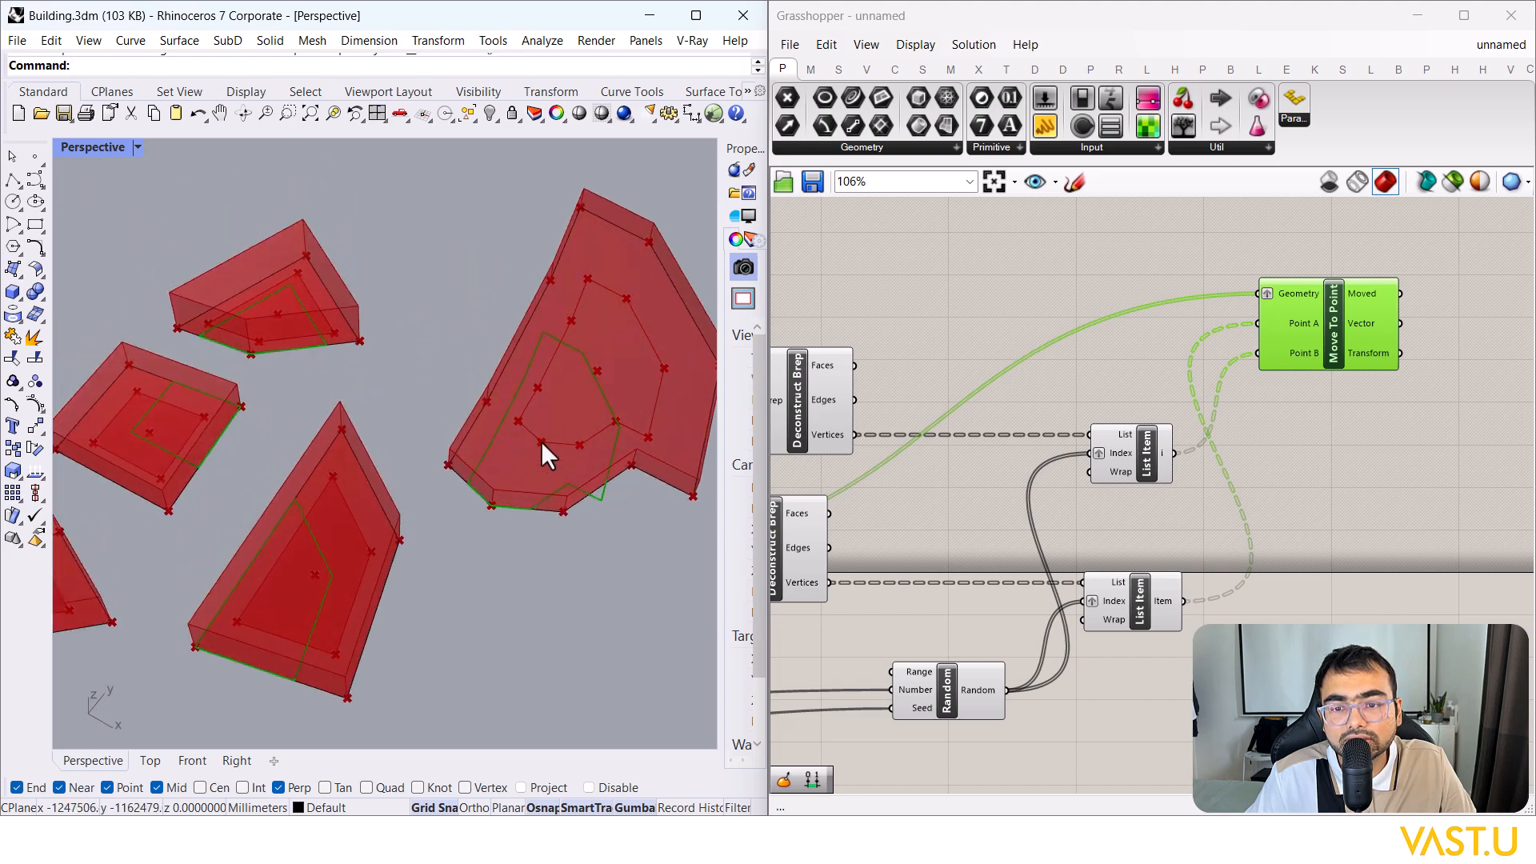
scroll(507, 477, down, 3)
scroll(372, 480, up, 6)
scroll(295, 496, down, 5)
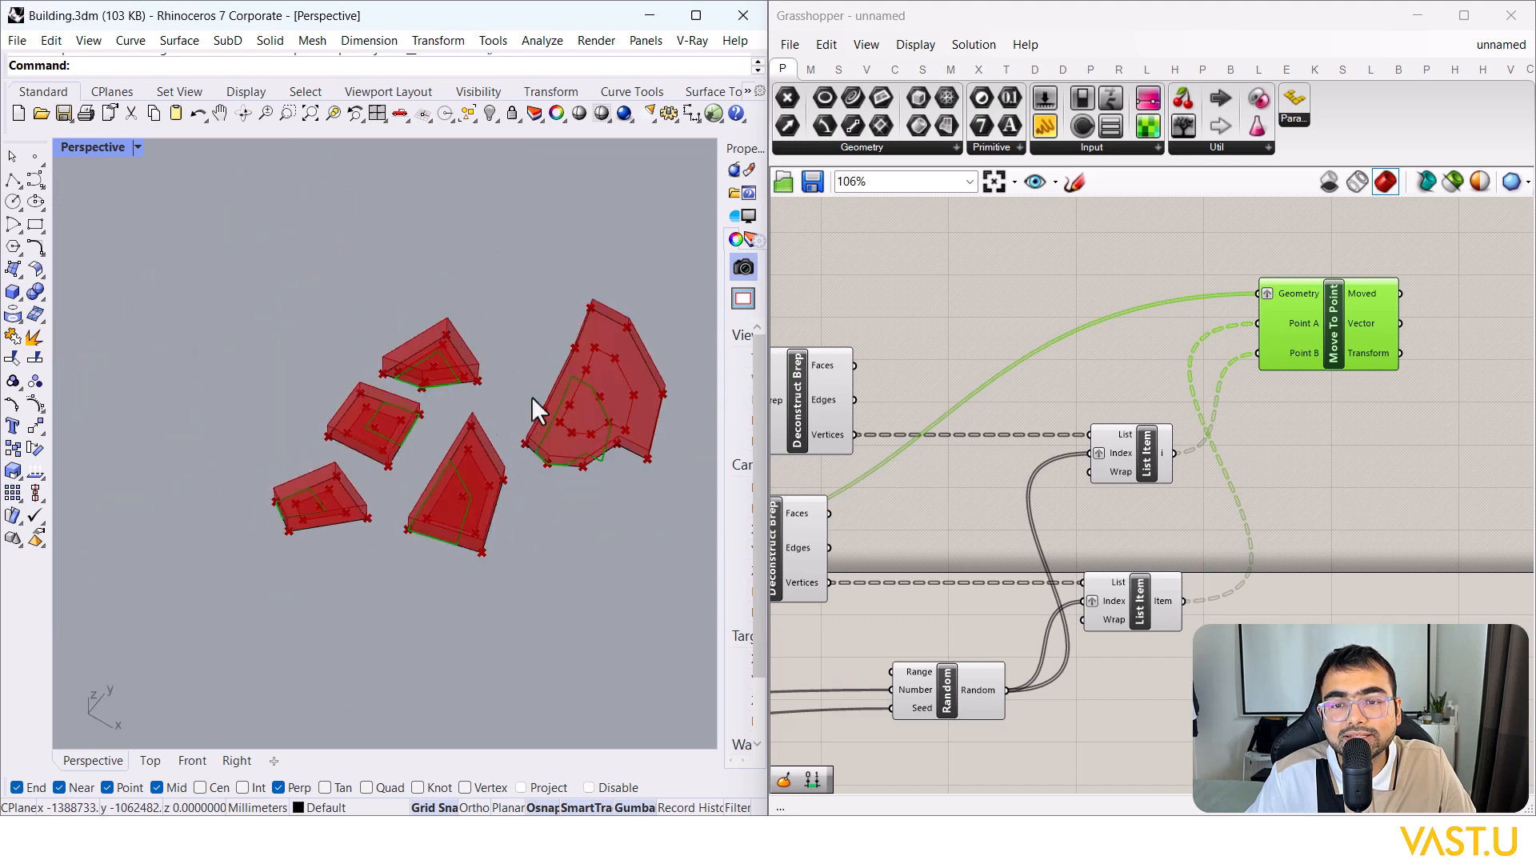
scroll(432, 428, up, 4)
scroll(469, 424, down, 4)
right_drag(469, 424, 328, 453)
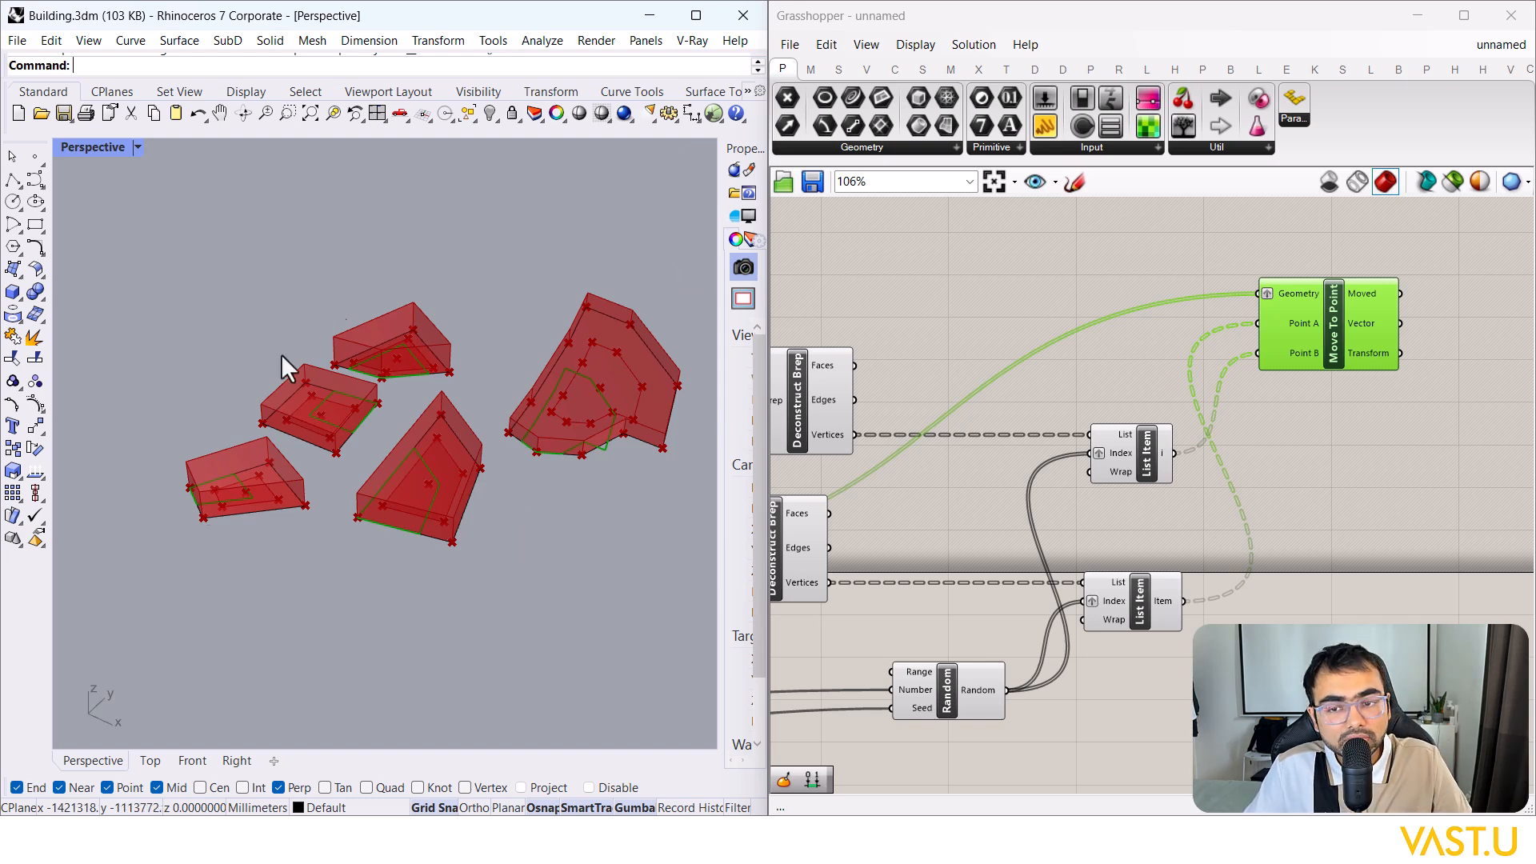
Step: Move Move To Point lower and rearrange nearby components to tidy the definition
drag(1309, 344, 1379, 600)
scroll(1339, 419, down, 3)
drag(1007, 487, 1019, 540)
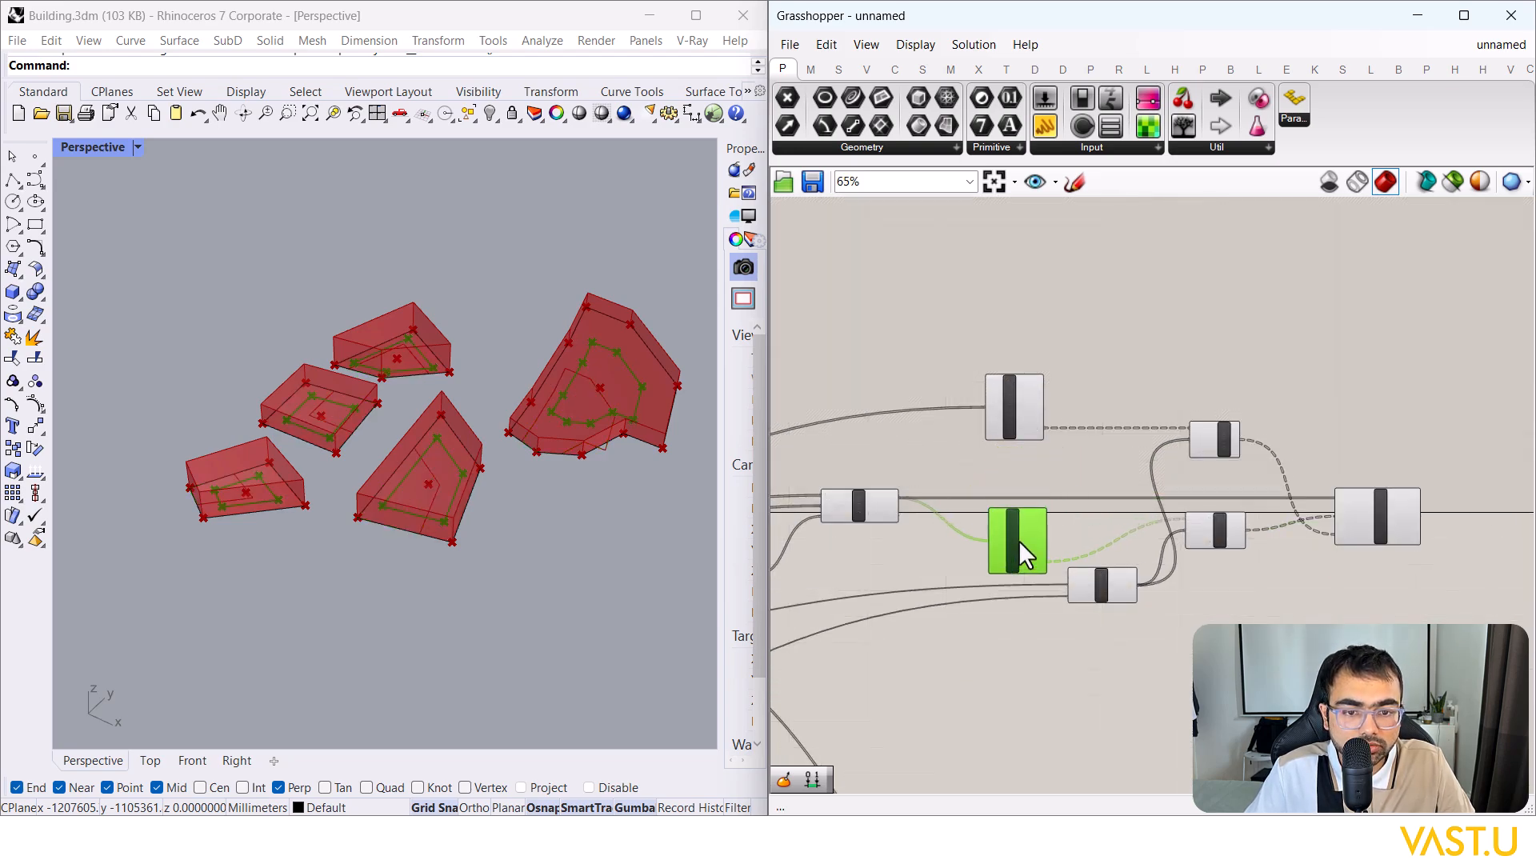
scroll(1019, 540, up, 4)
right_drag(1187, 543, 982, 494)
scroll(983, 494, down, 5)
Step: Check Move To Point's preview and inspect the large building mass in Rhino
click(1226, 466)
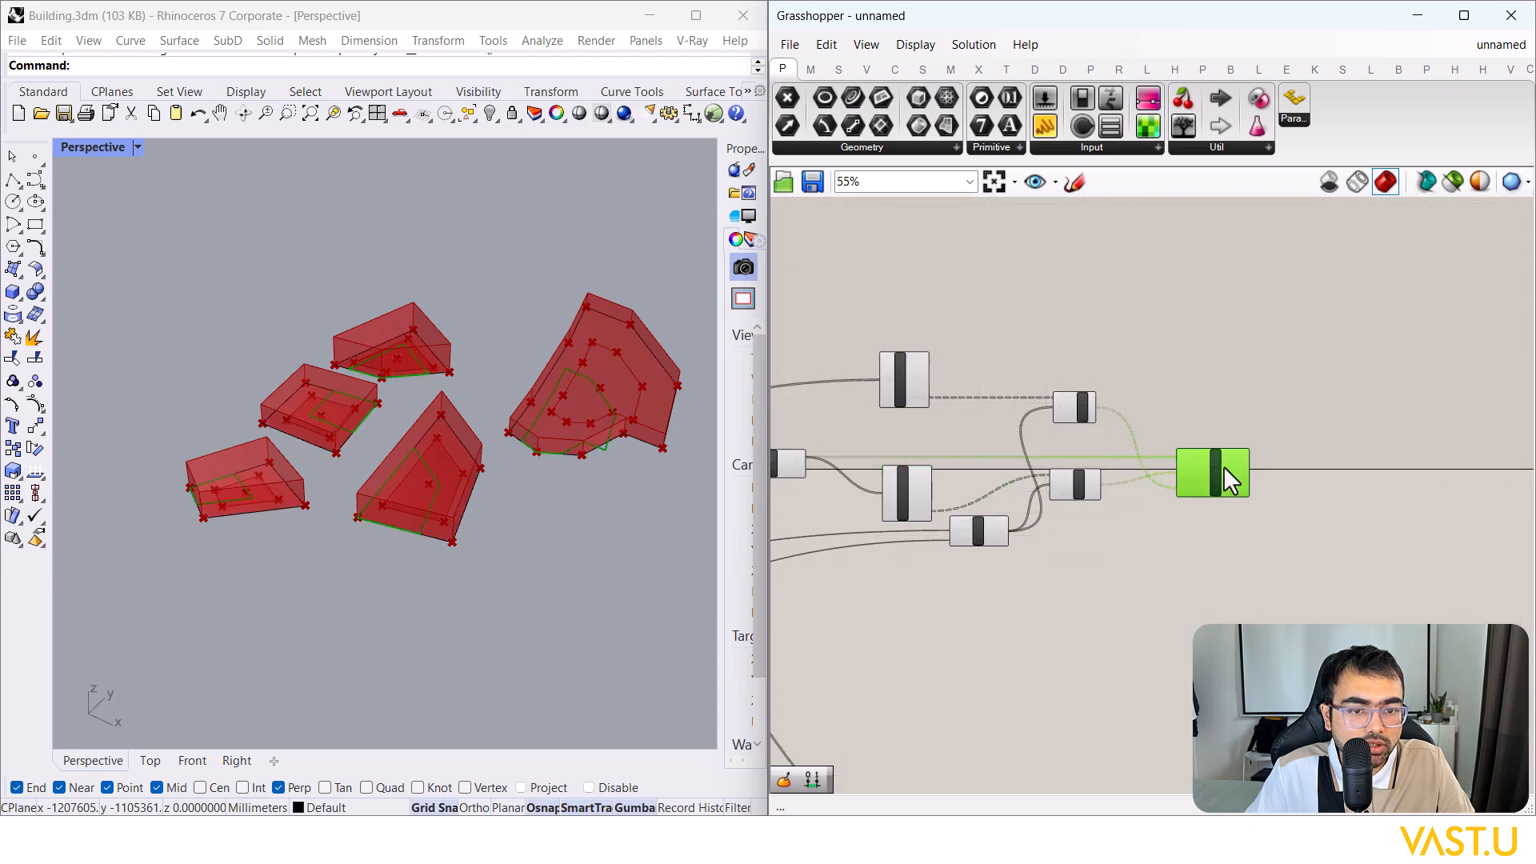
scroll(1218, 476, up, 2)
click(1206, 581)
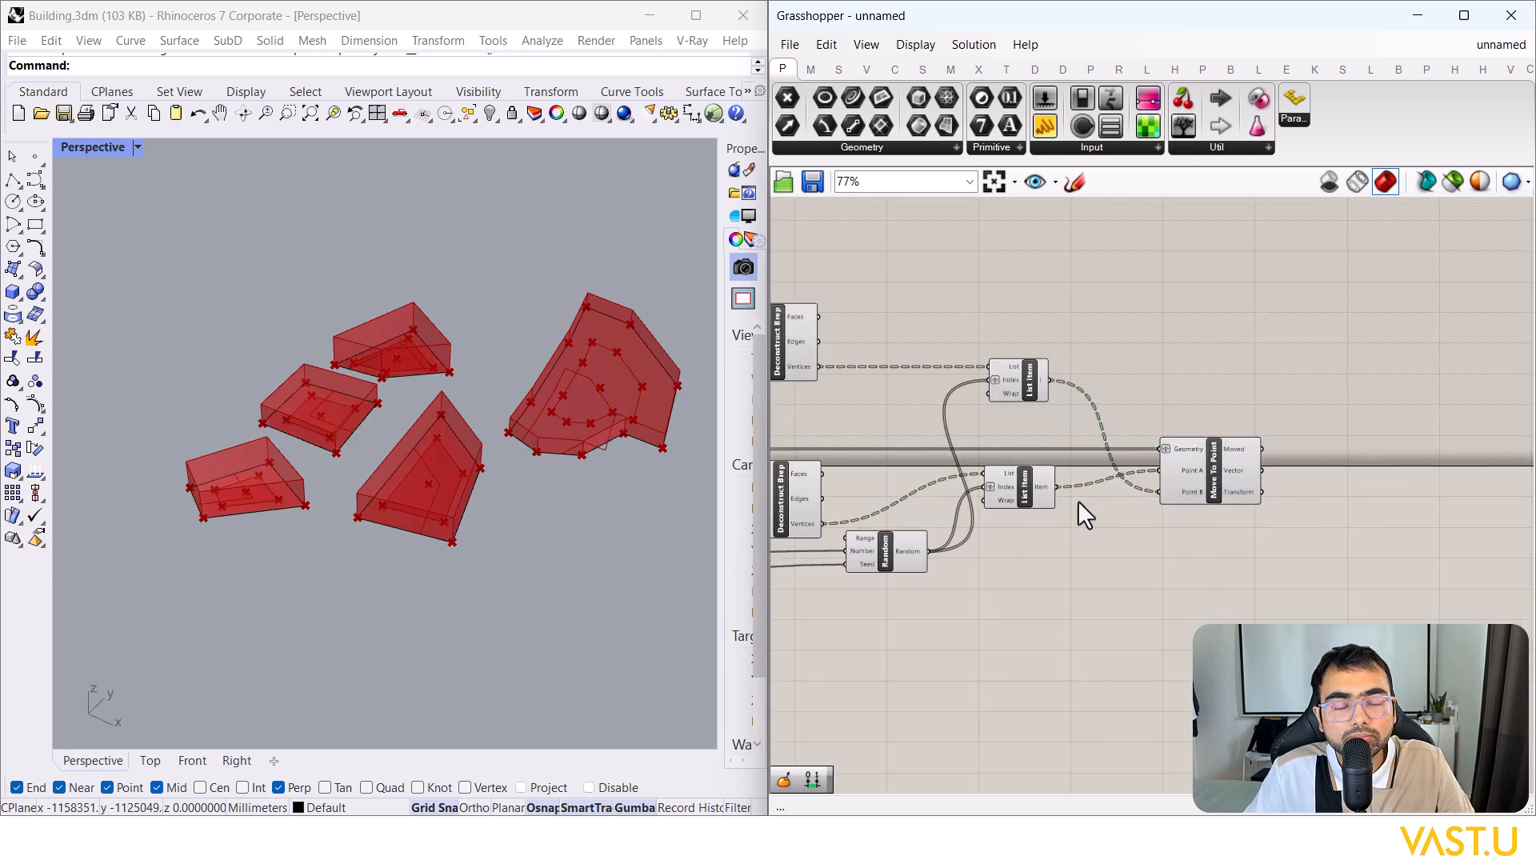
scroll(611, 443, up, 6)
click(328, 496)
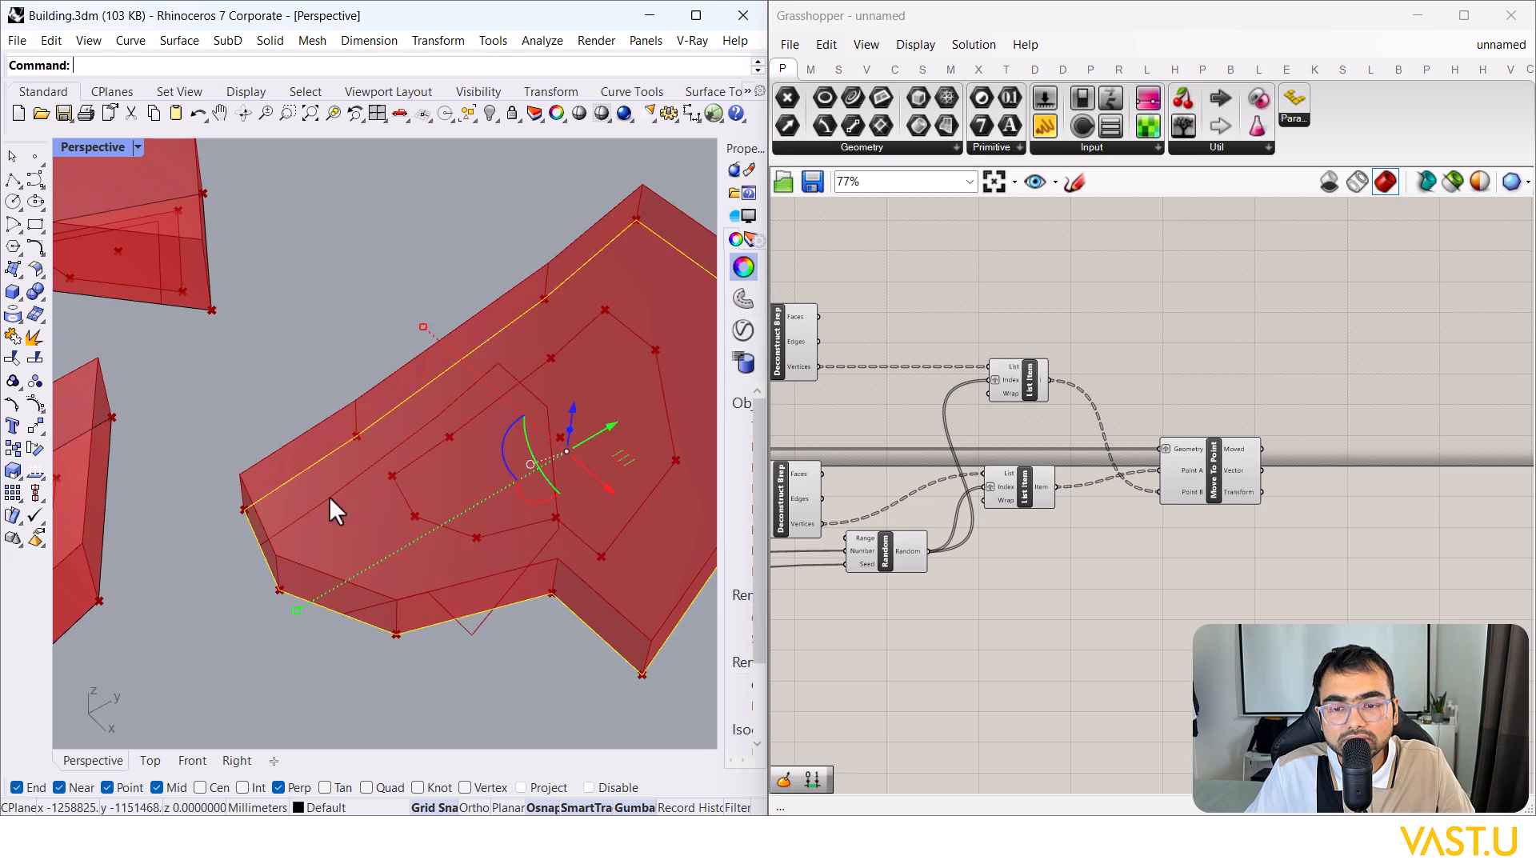
scroll(566, 343, down, 3)
scroll(350, 535, up, 3)
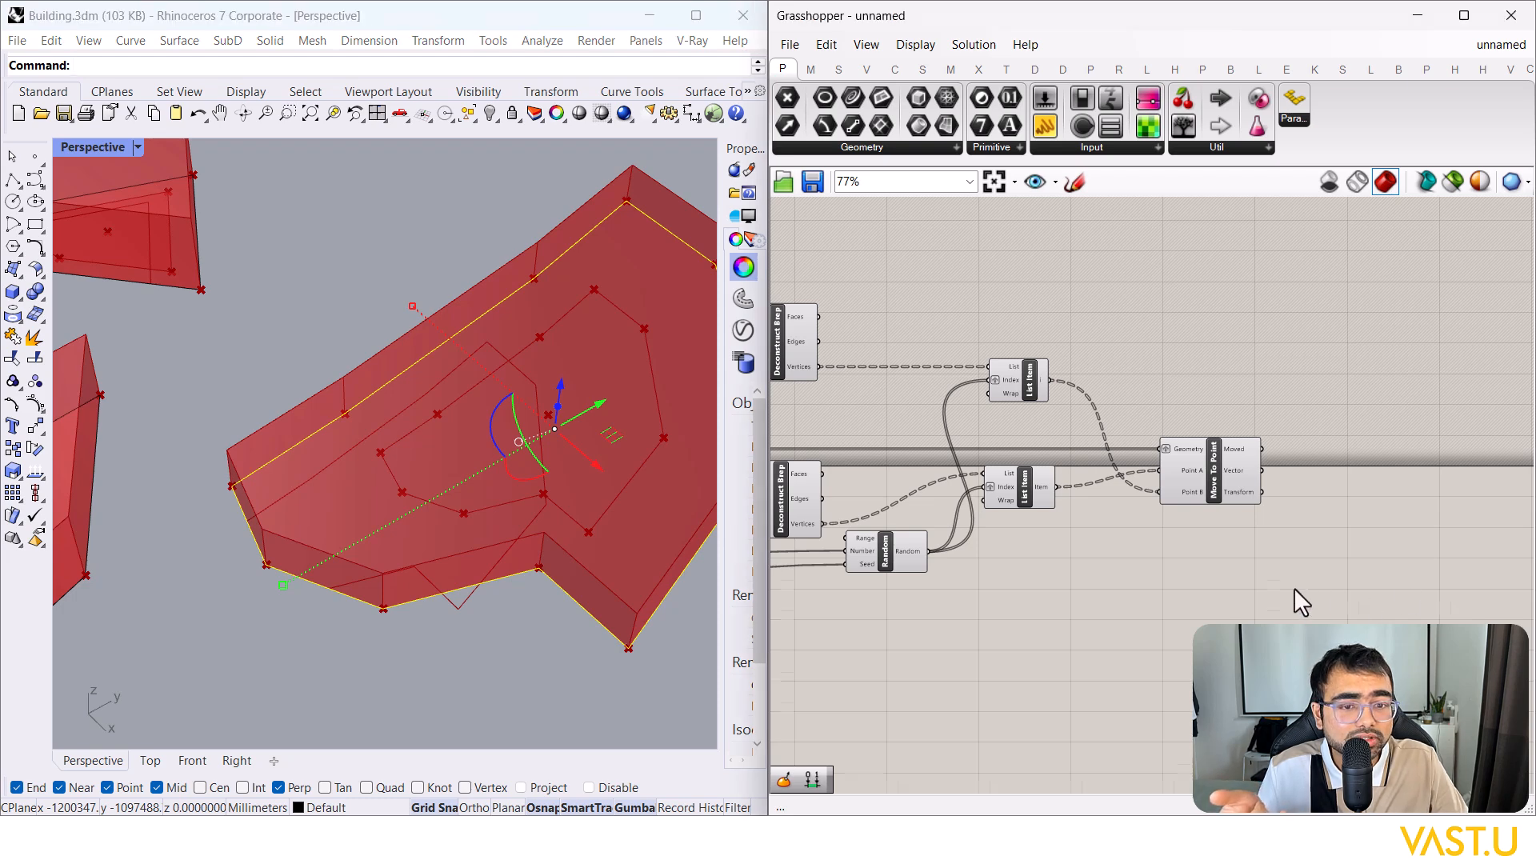
right_drag(1290, 590, 1208, 581)
Step: Add a Deconstruct Brep fed by Move To Point's moved geometry
double_click(1313, 501)
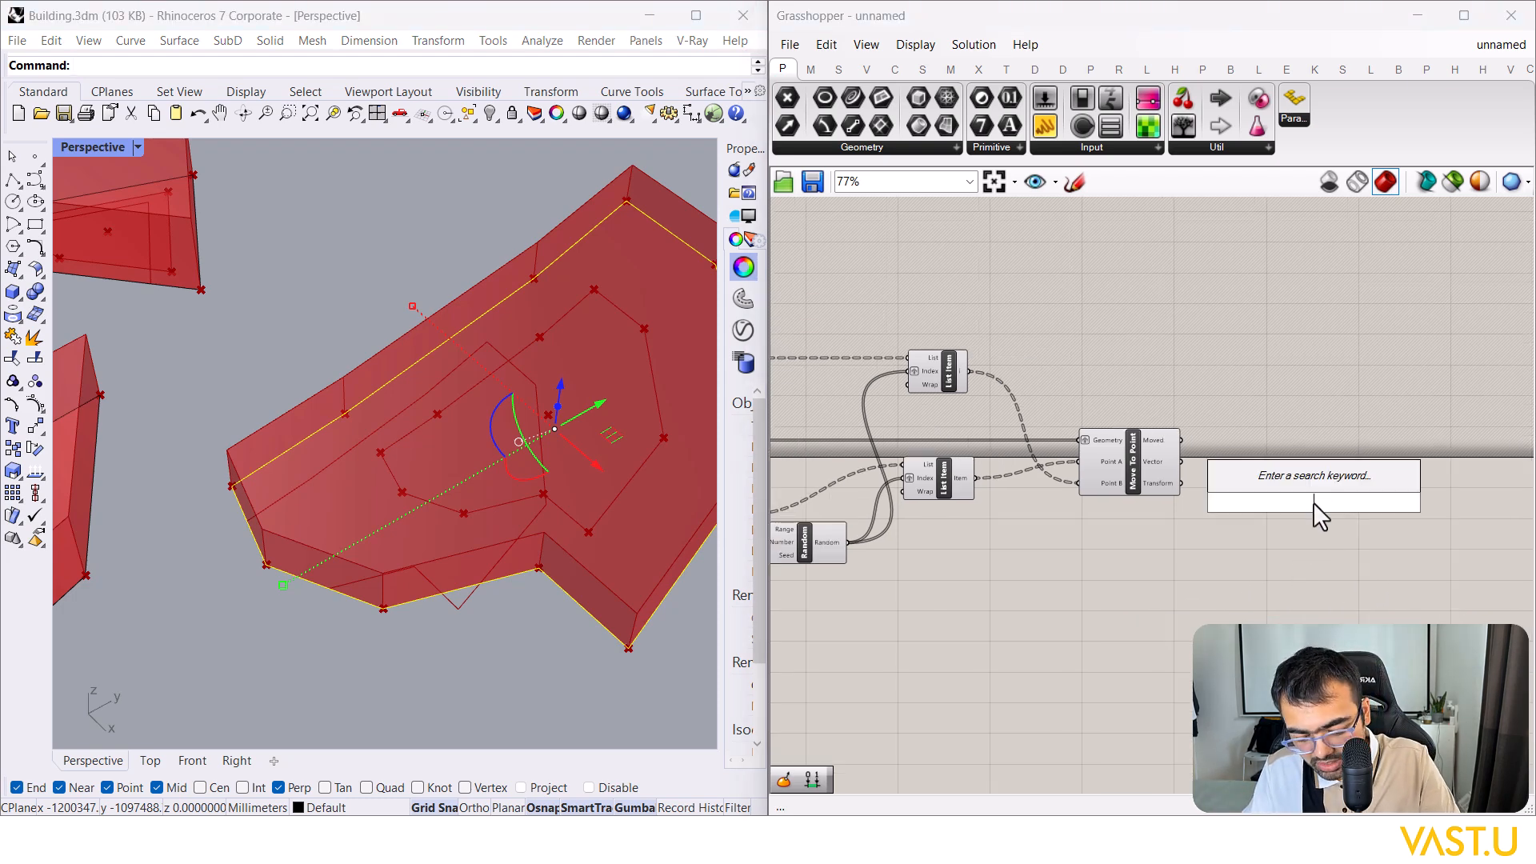
text(deconstruct)
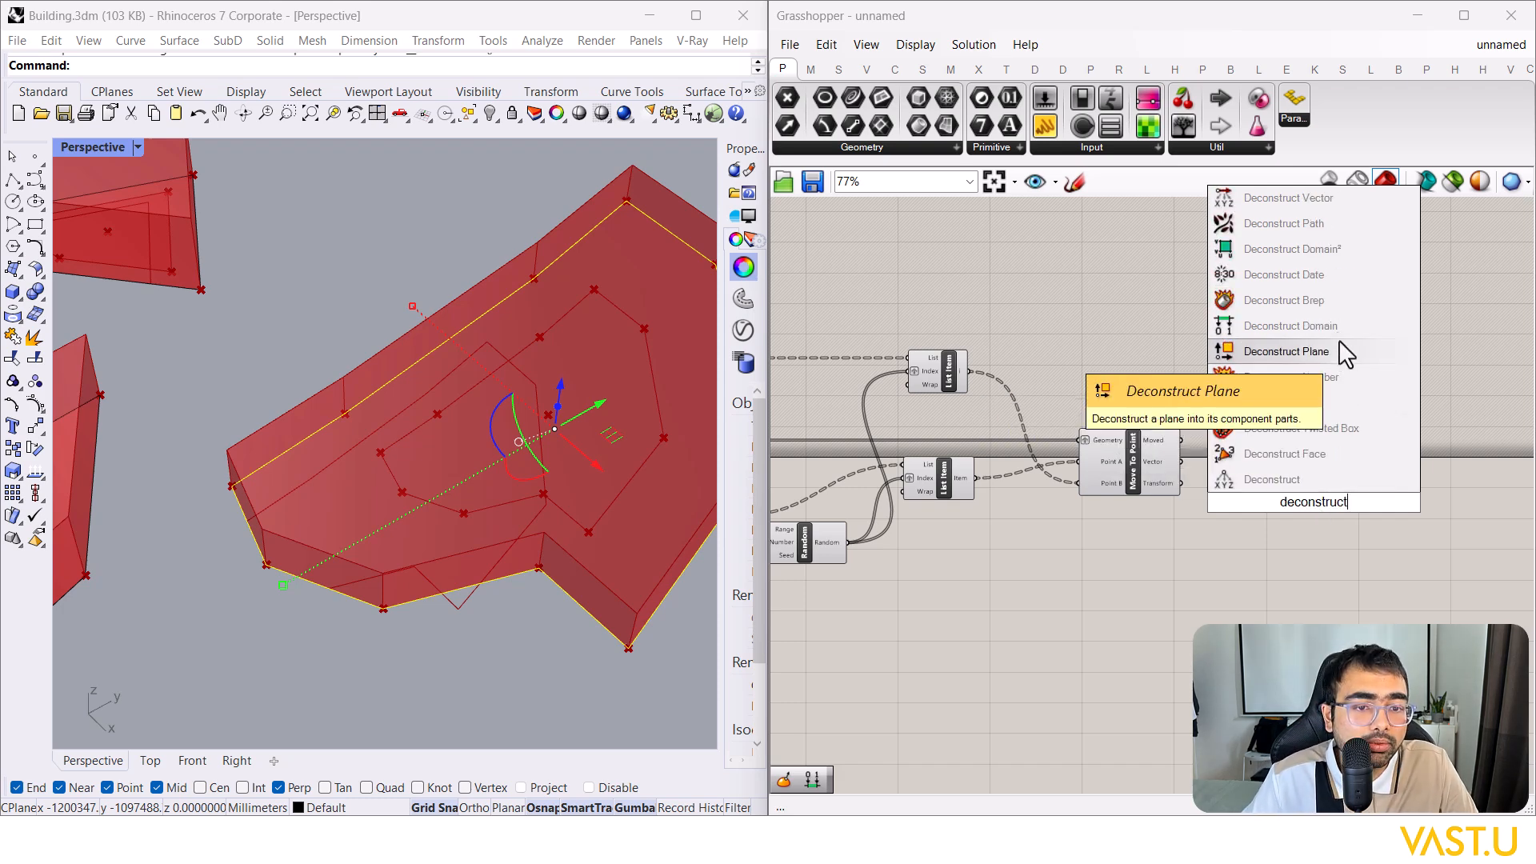
click(1312, 300)
drag(1317, 496, 1308, 443)
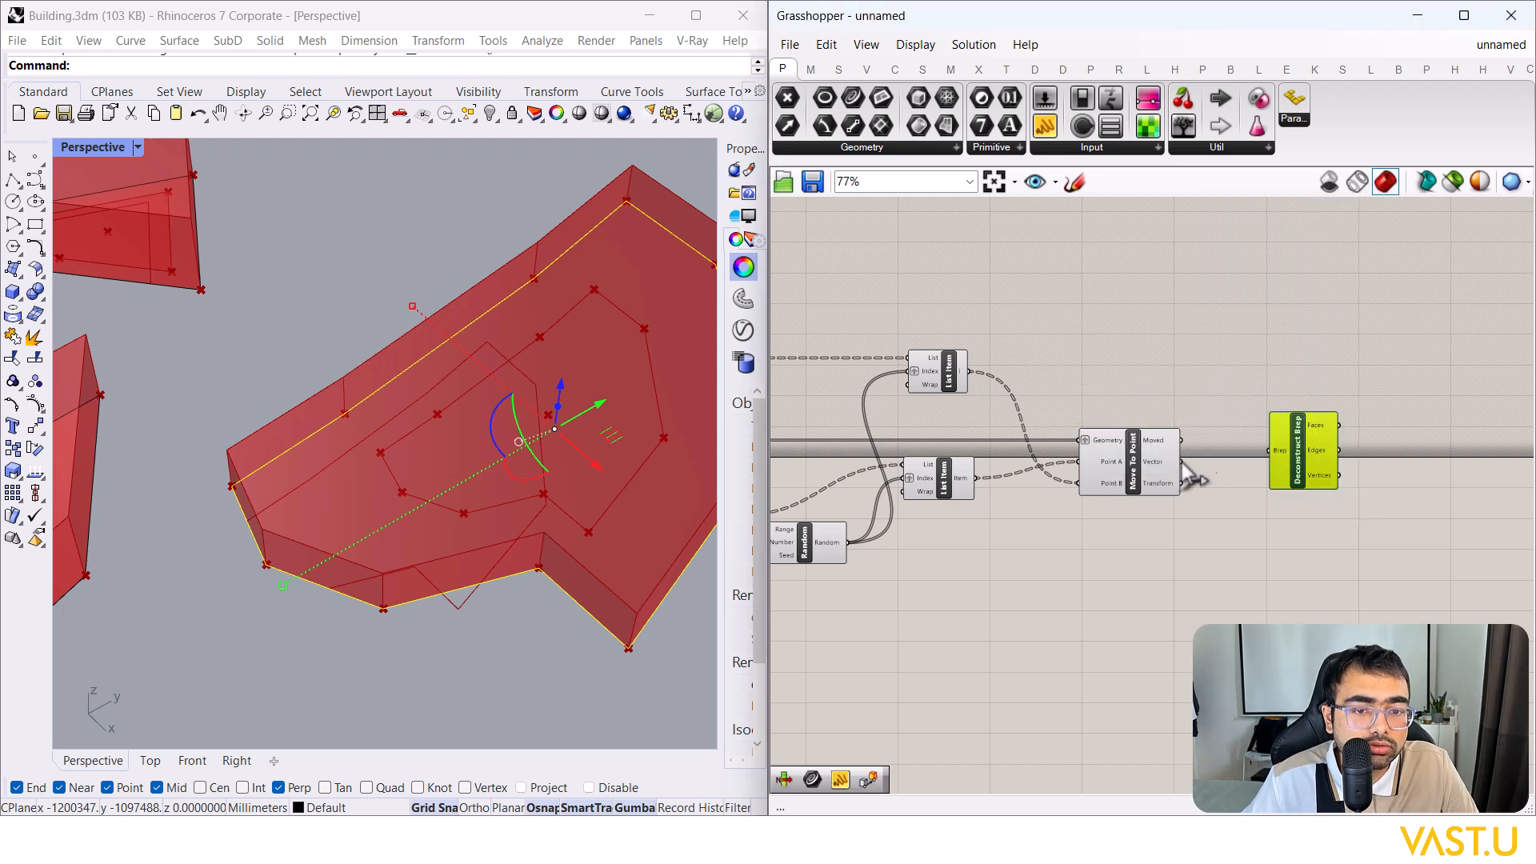
scroll(1175, 460, up, 3)
drag(1163, 433, 1268, 436)
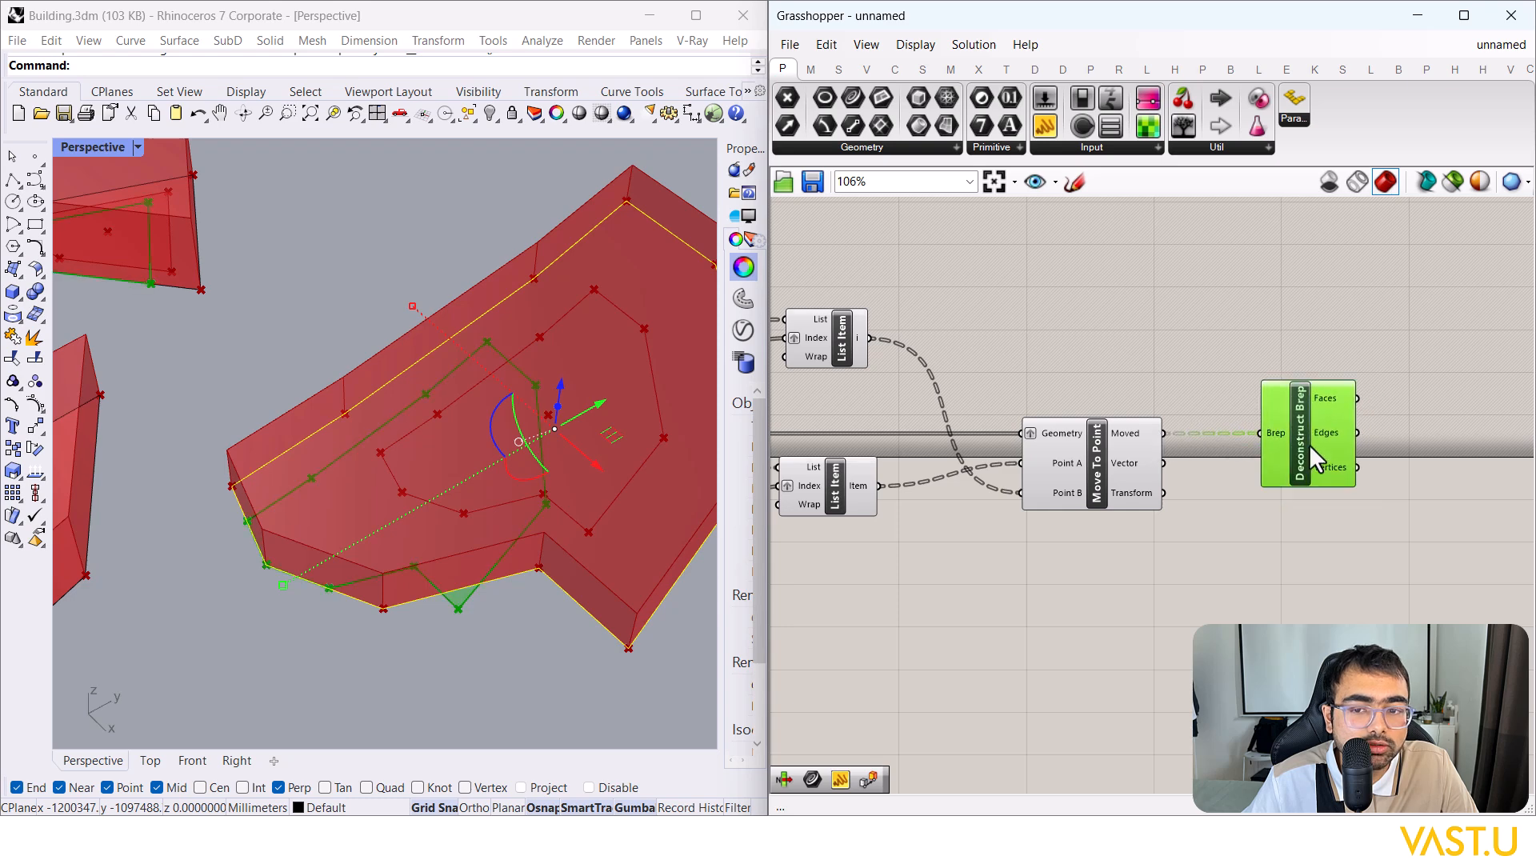
Step: Turn Preview off for the earlier group of components
scroll(1246, 526, down, 6)
drag(1232, 610, 915, 418)
right_click(1042, 504)
click(1076, 534)
click(1347, 530)
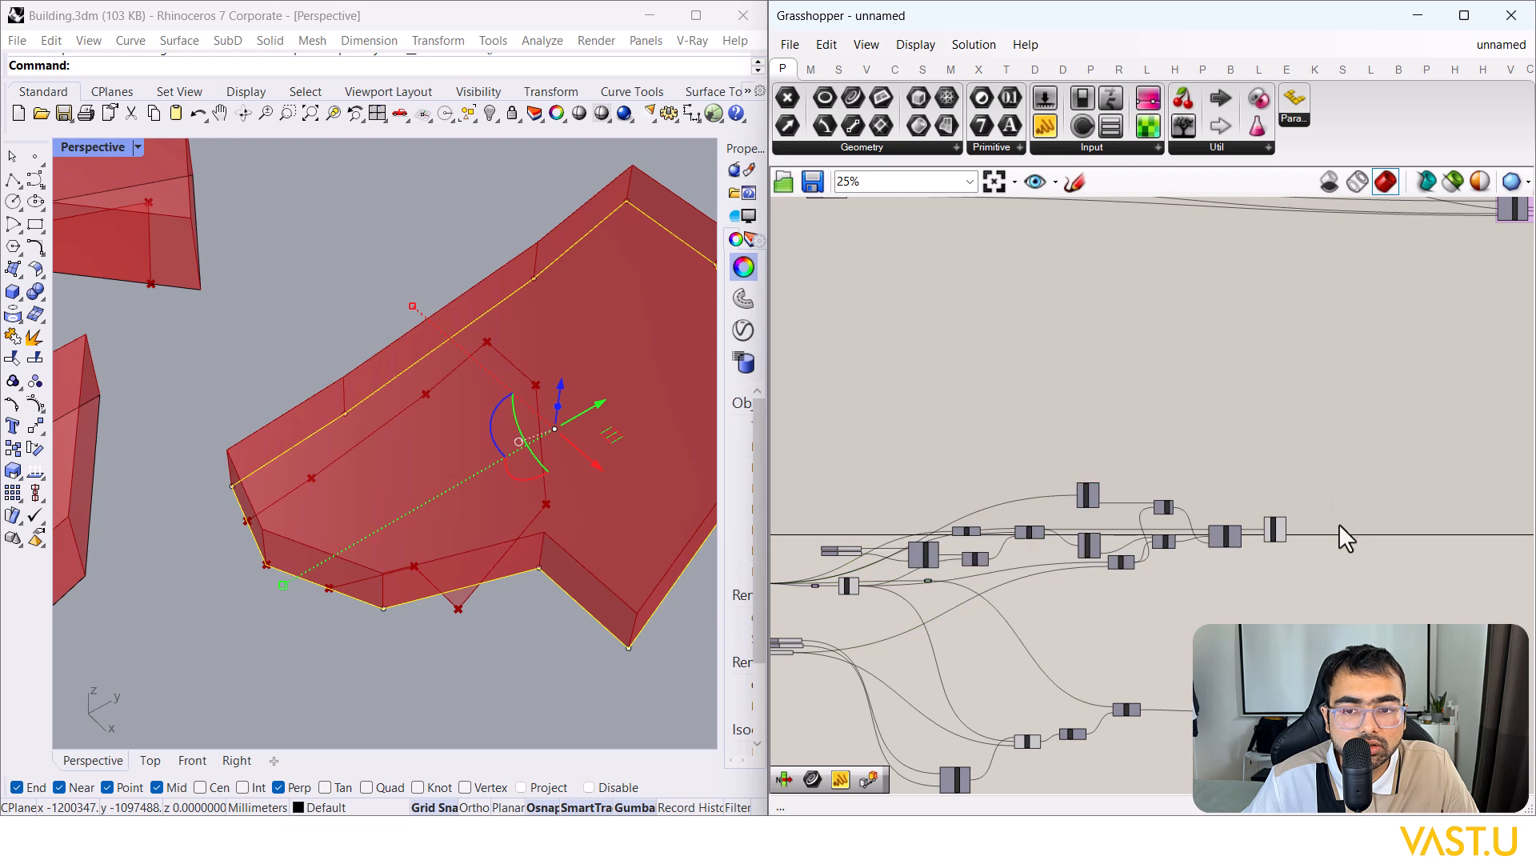
scroll(1296, 528, up, 7)
Step: Add a Rebuild Curve component fed by the Deconstruct Brep Edges output
double_click(1304, 527)
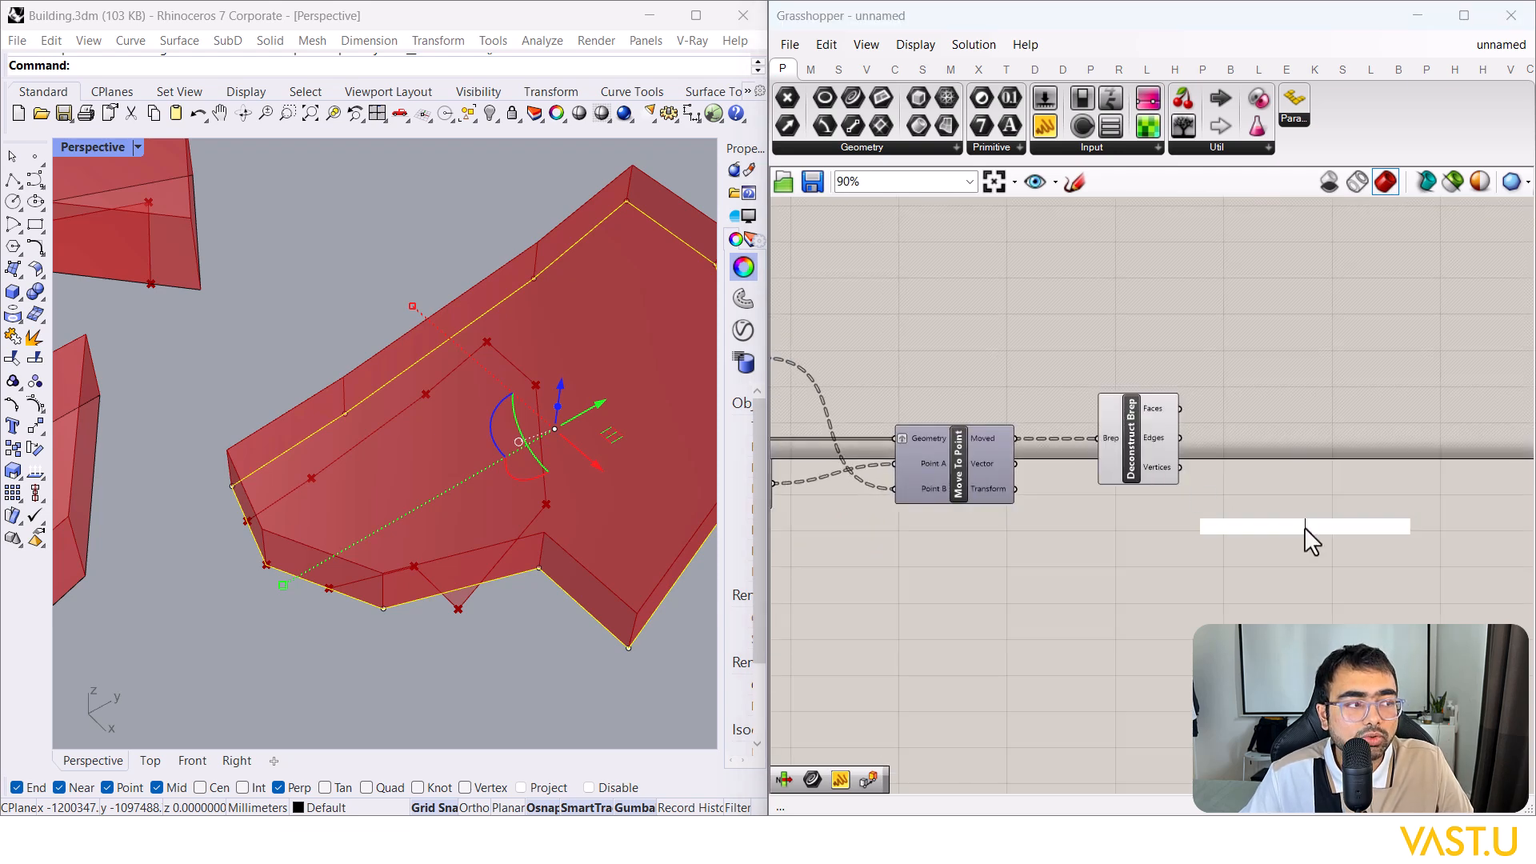
text(rebuid)
click(1348, 498)
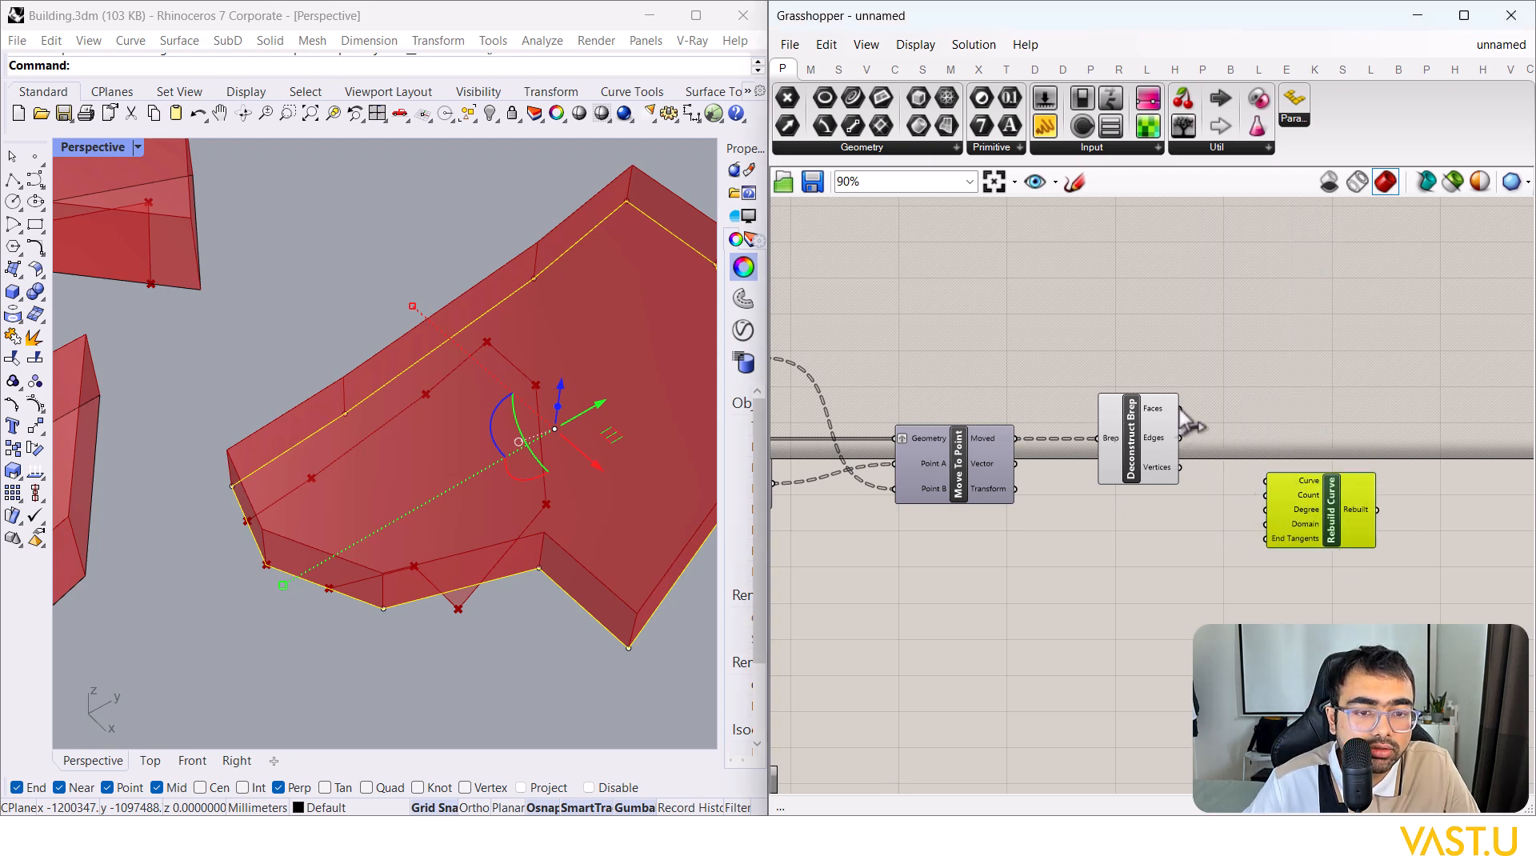
drag(1188, 445, 1266, 480)
drag(1347, 516, 1356, 480)
click(1198, 546)
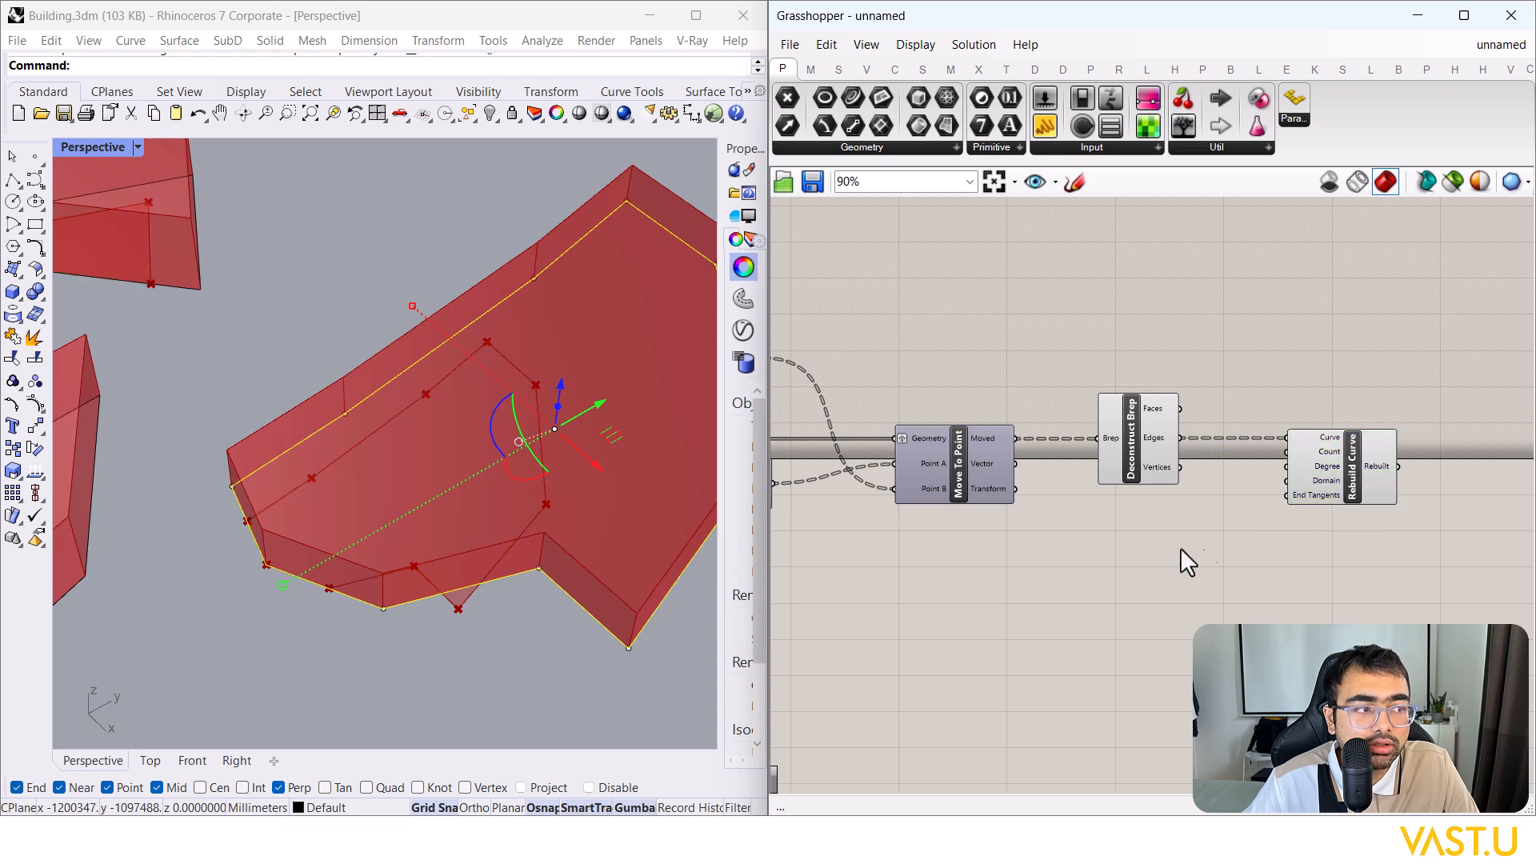
scroll(1308, 472, up, 3)
mouse_move(1332, 450)
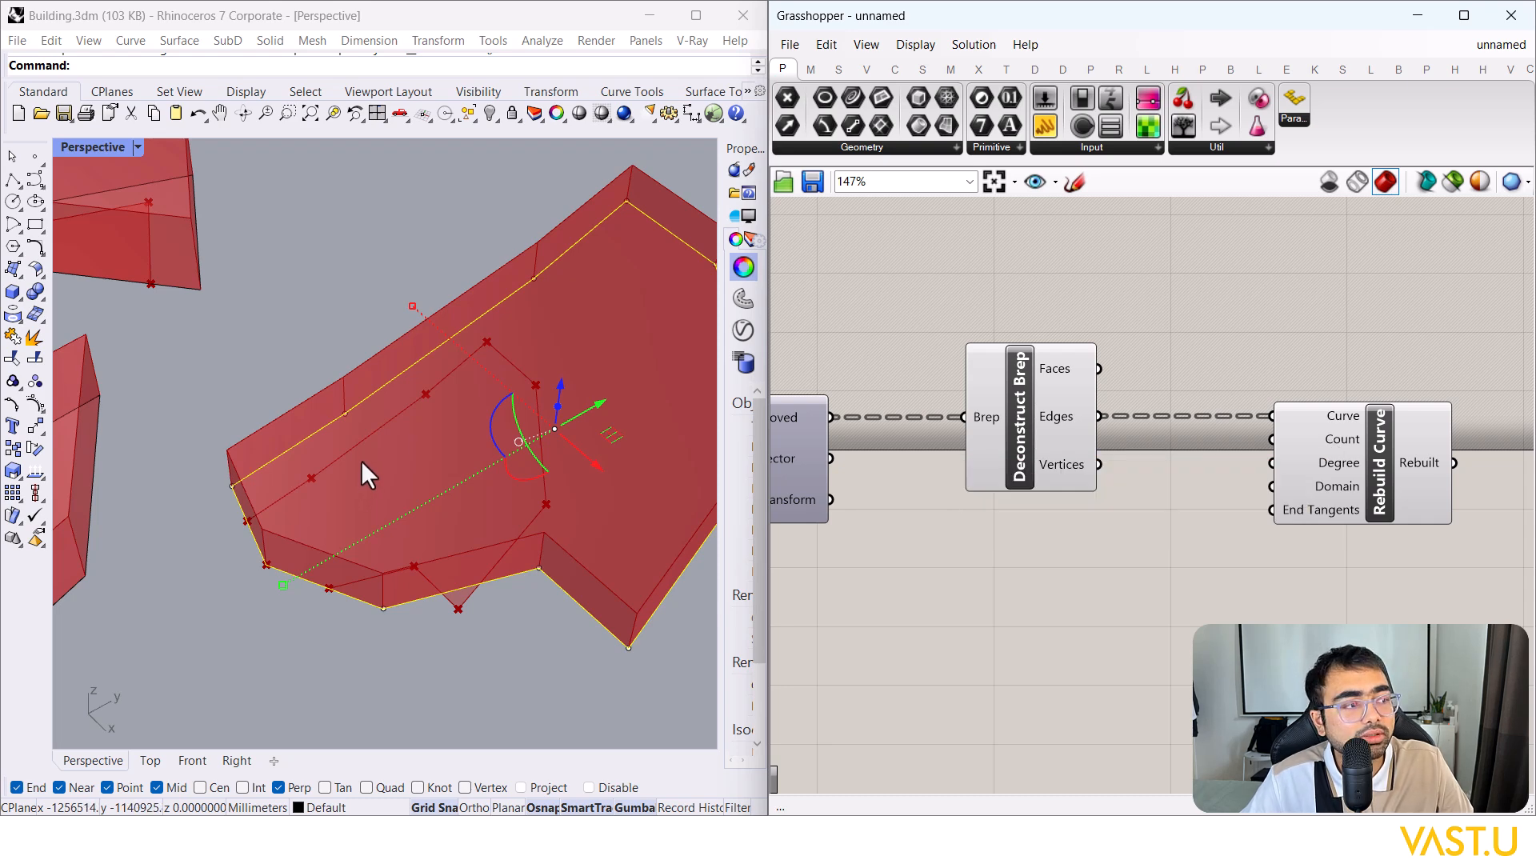
right_drag(348, 565, 458, 588)
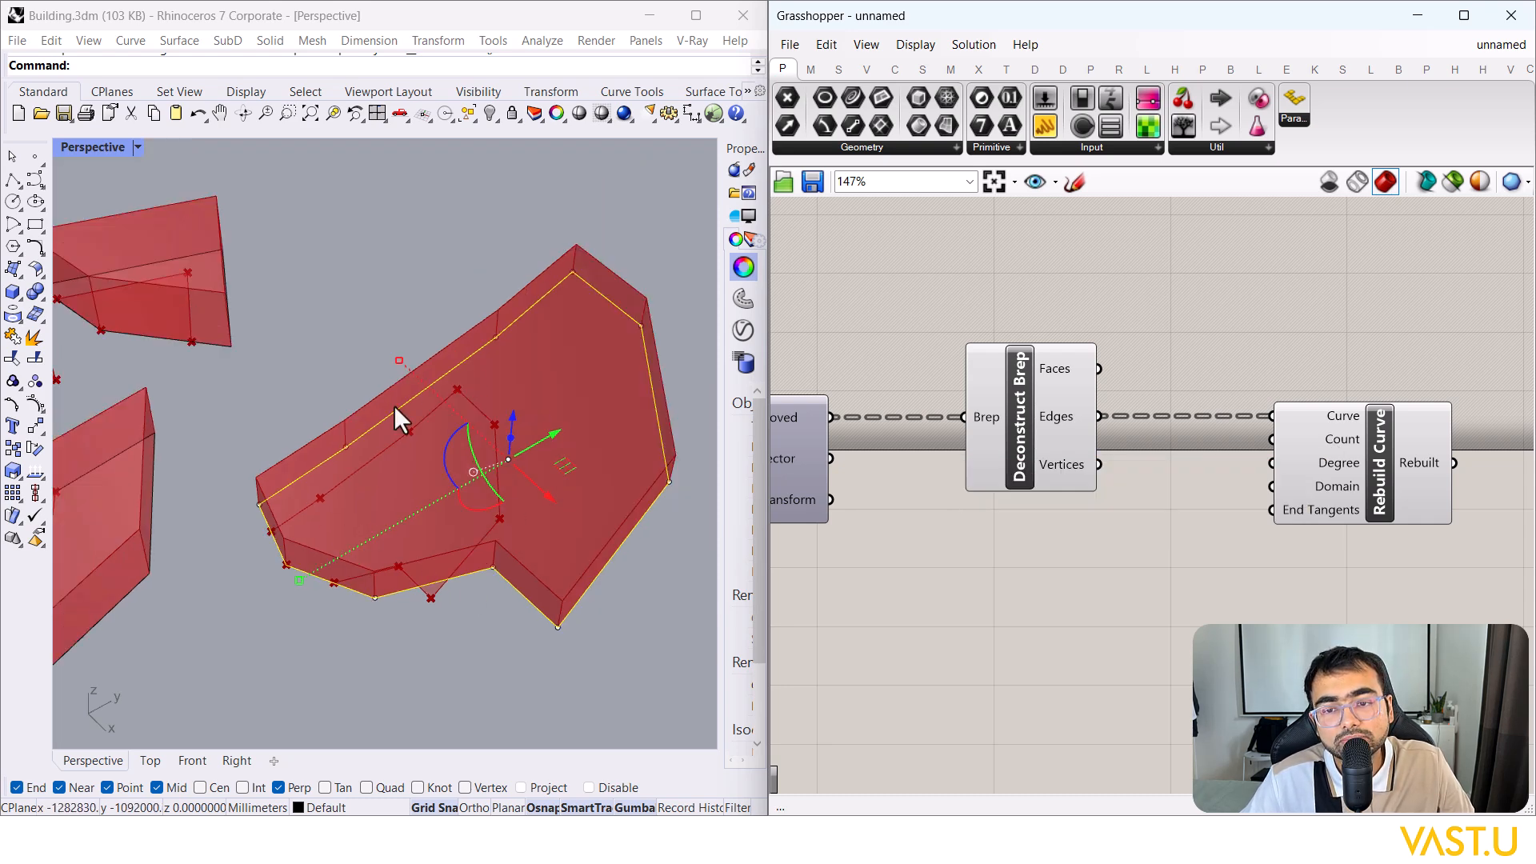
Step: Place a Number Slider set to 4 and wire it into Rebuild Curve's Count
double_click(1156, 527)
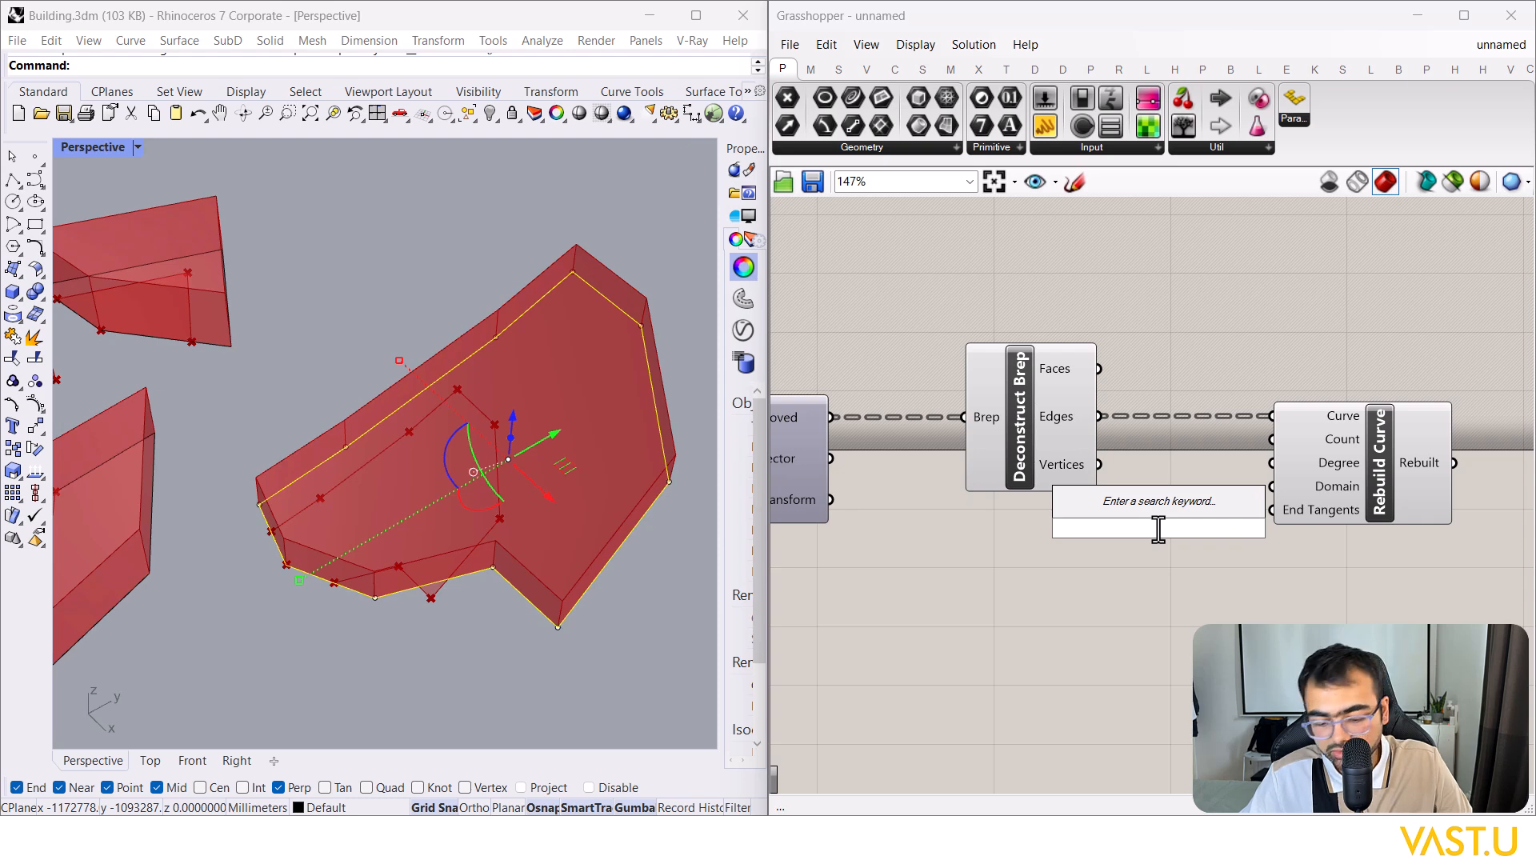
text(4)
key(Return)
drag(1173, 532, 1272, 439)
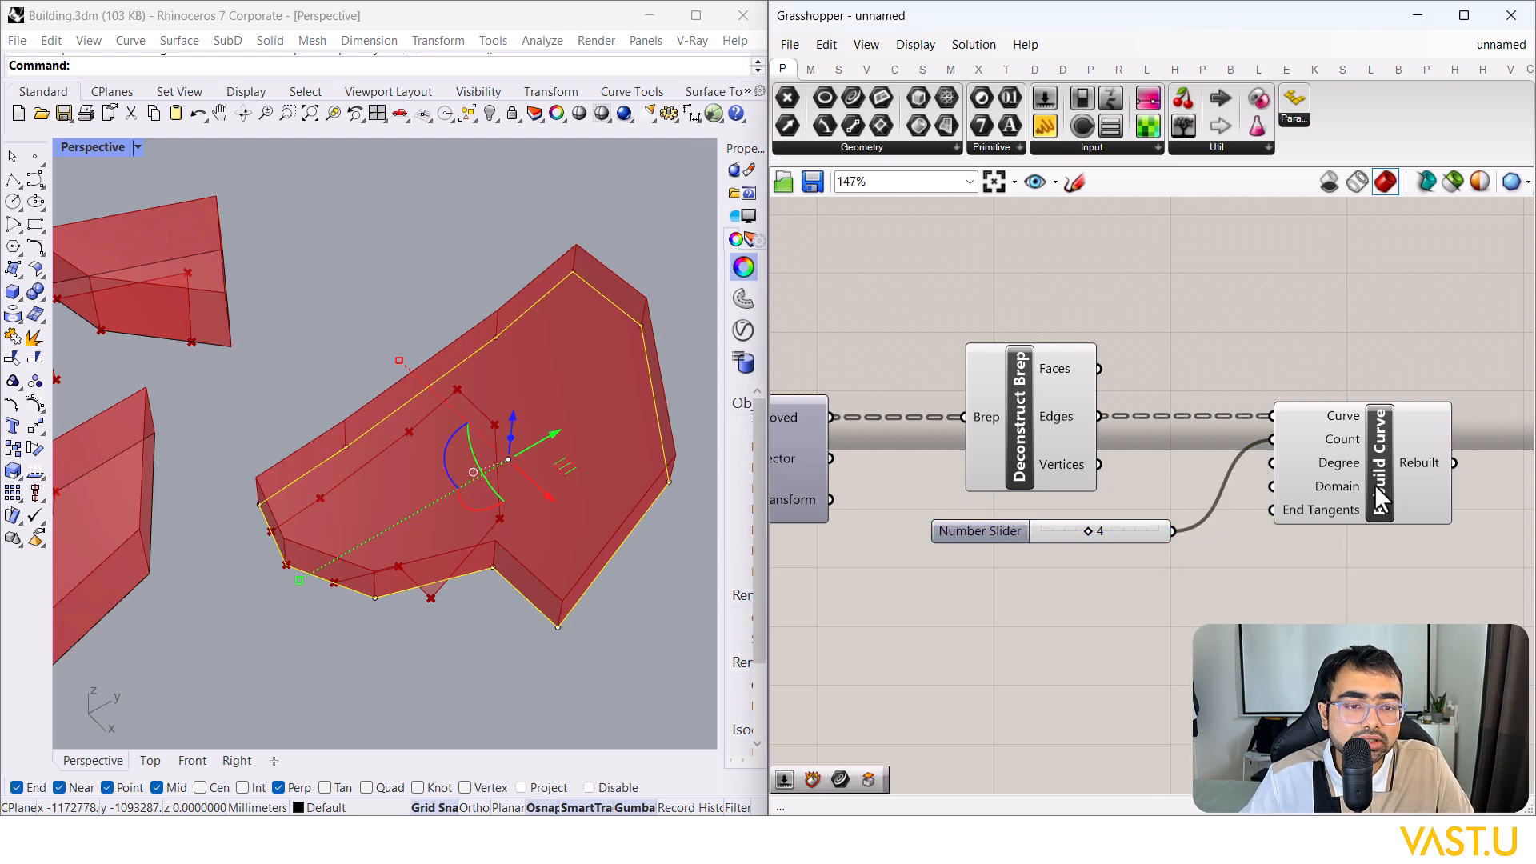
click(1374, 487)
right_drag(1358, 572, 1337, 579)
drag(1123, 542, 1124, 555)
click(1134, 487)
right_drag(1142, 494, 1212, 462)
Step: Feed the moved geometry into Rebuild Curve's Curve input and reposition Deconstruct Brep
click(1056, 486)
right_drag(1141, 465, 1141, 447)
click(1266, 306)
right_drag(1280, 306, 1193, 308)
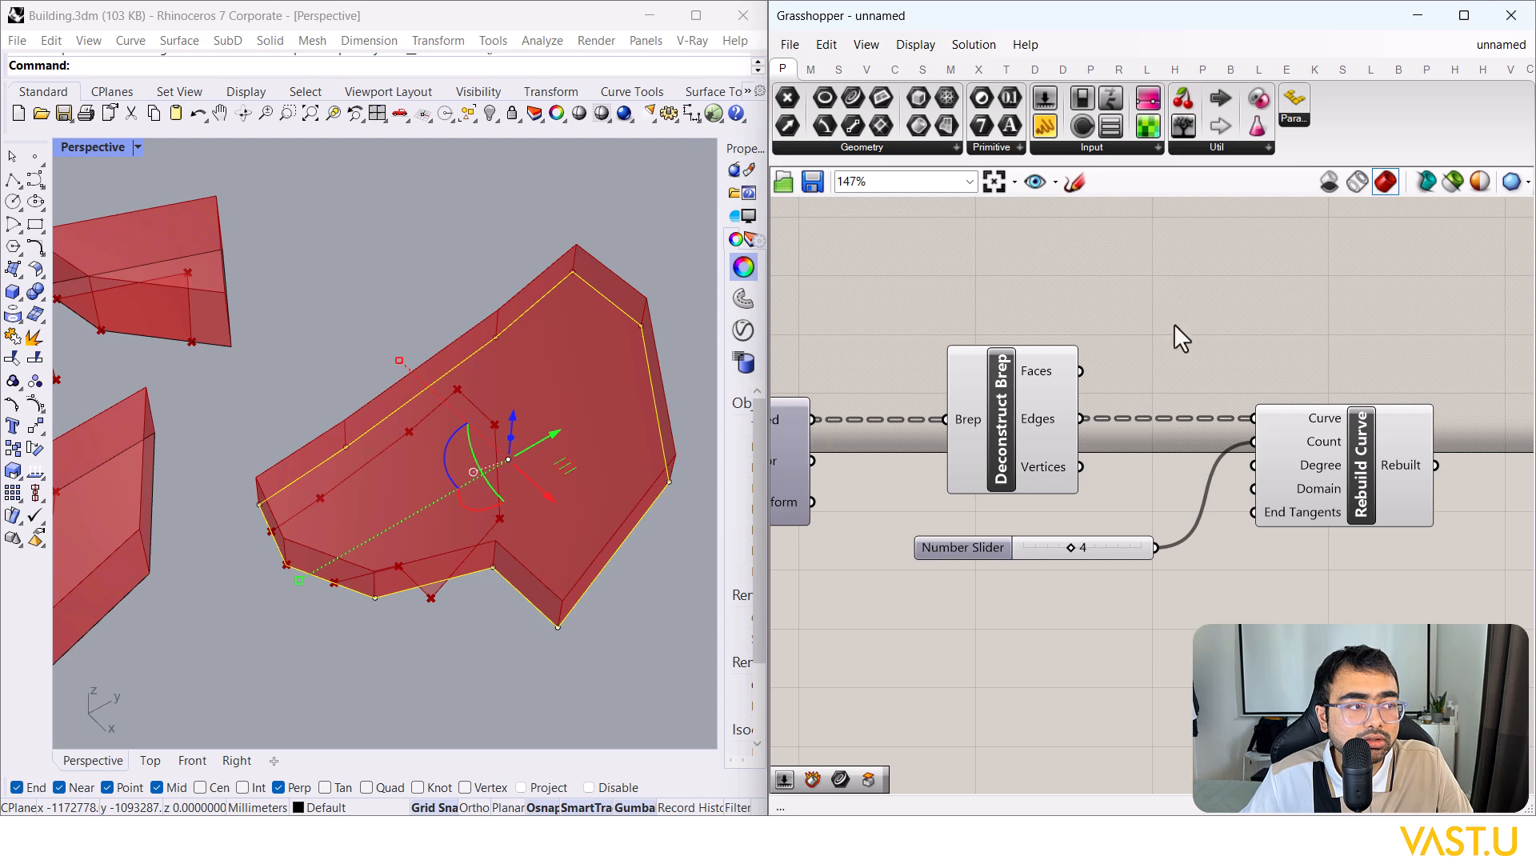
drag(813, 433, 1257, 419)
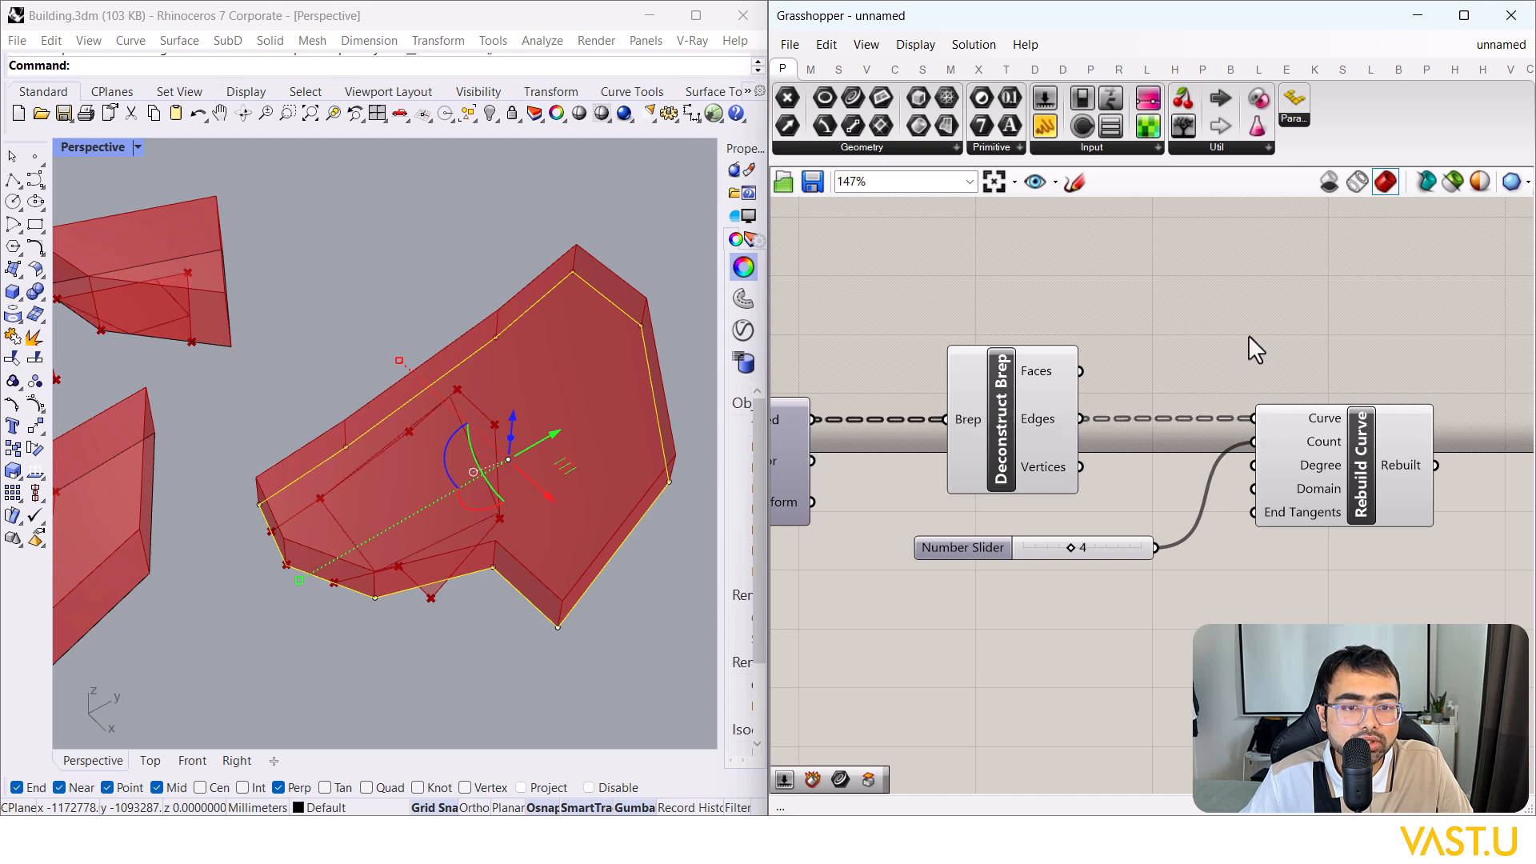
drag(1021, 421, 972, 358)
Step: Add Join Curves between the brep Edges and Rebuild Curve's Curve input
click(1163, 320)
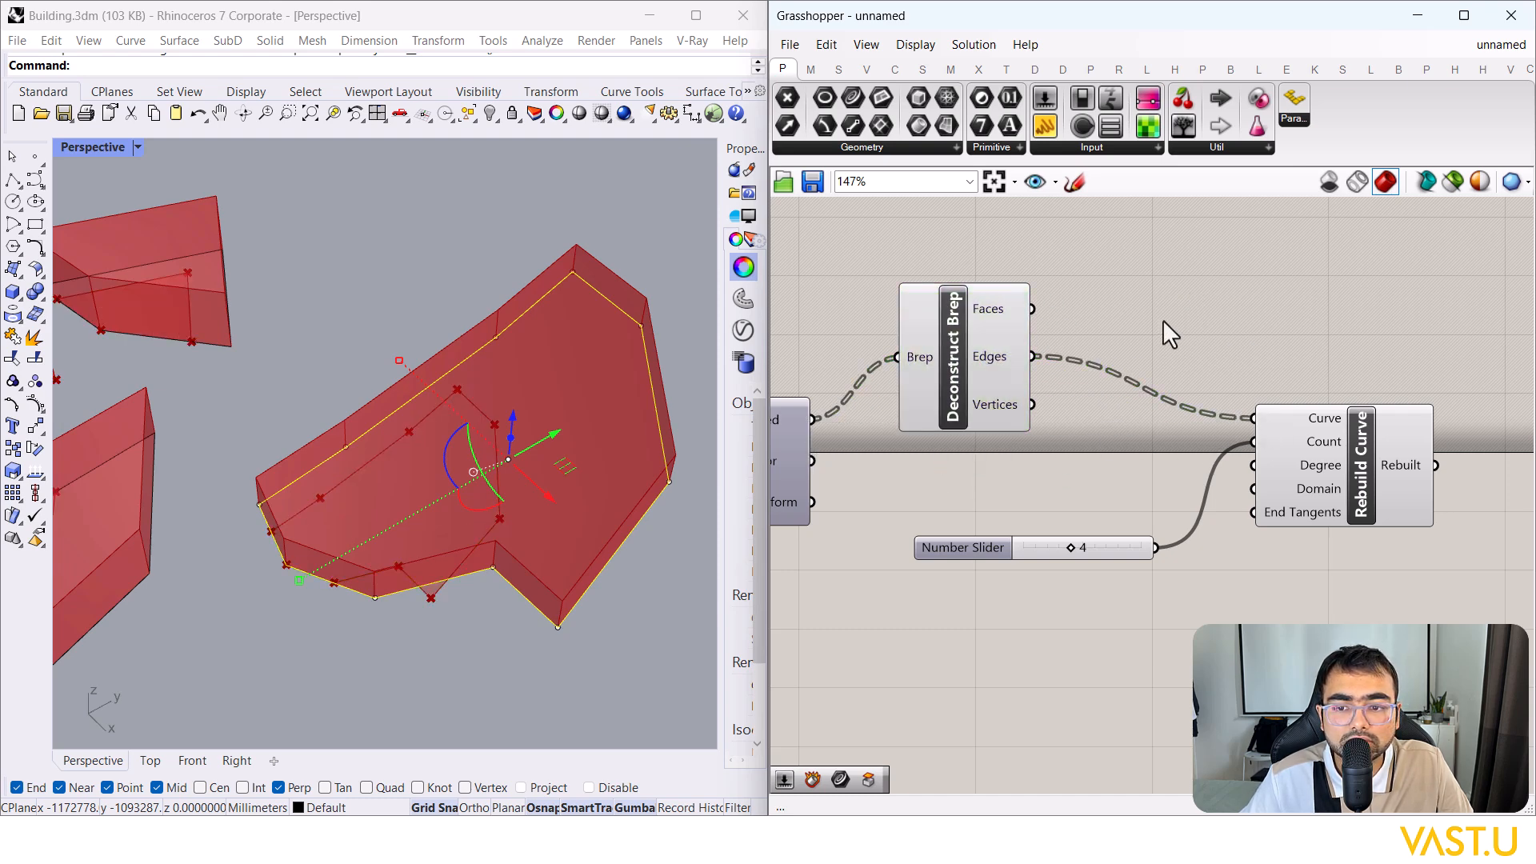
double_click(1163, 319)
text(join)
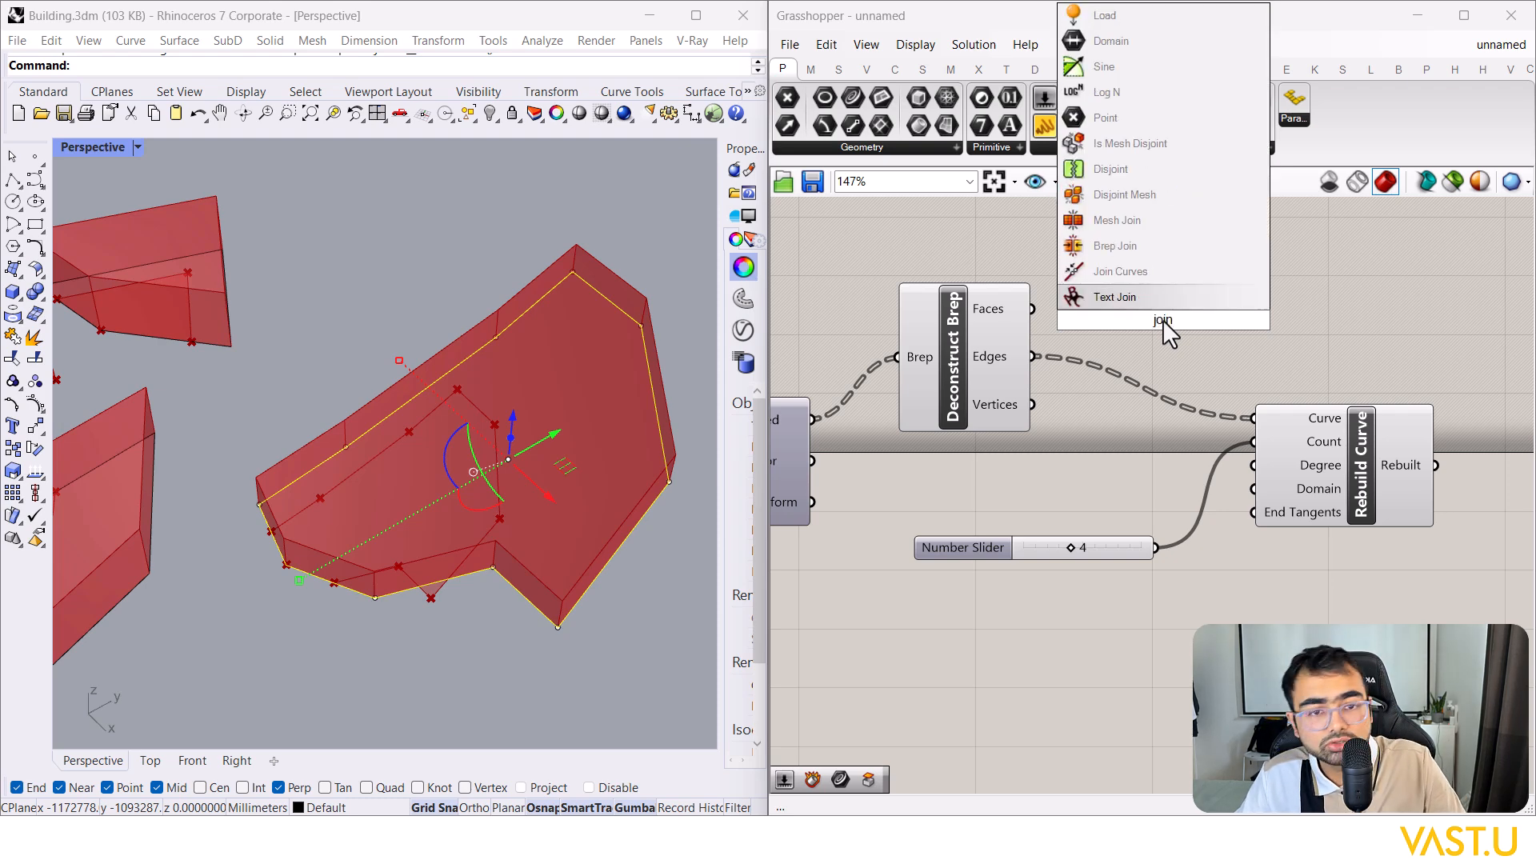
click(1156, 268)
drag(1032, 356, 1074, 293)
click(1212, 314)
drag(1222, 317, 1258, 418)
Step: Rearrange Join Curves, Rebuild Curve and the Number Slider on the canvas
click(1327, 464)
drag(1144, 316, 1150, 419)
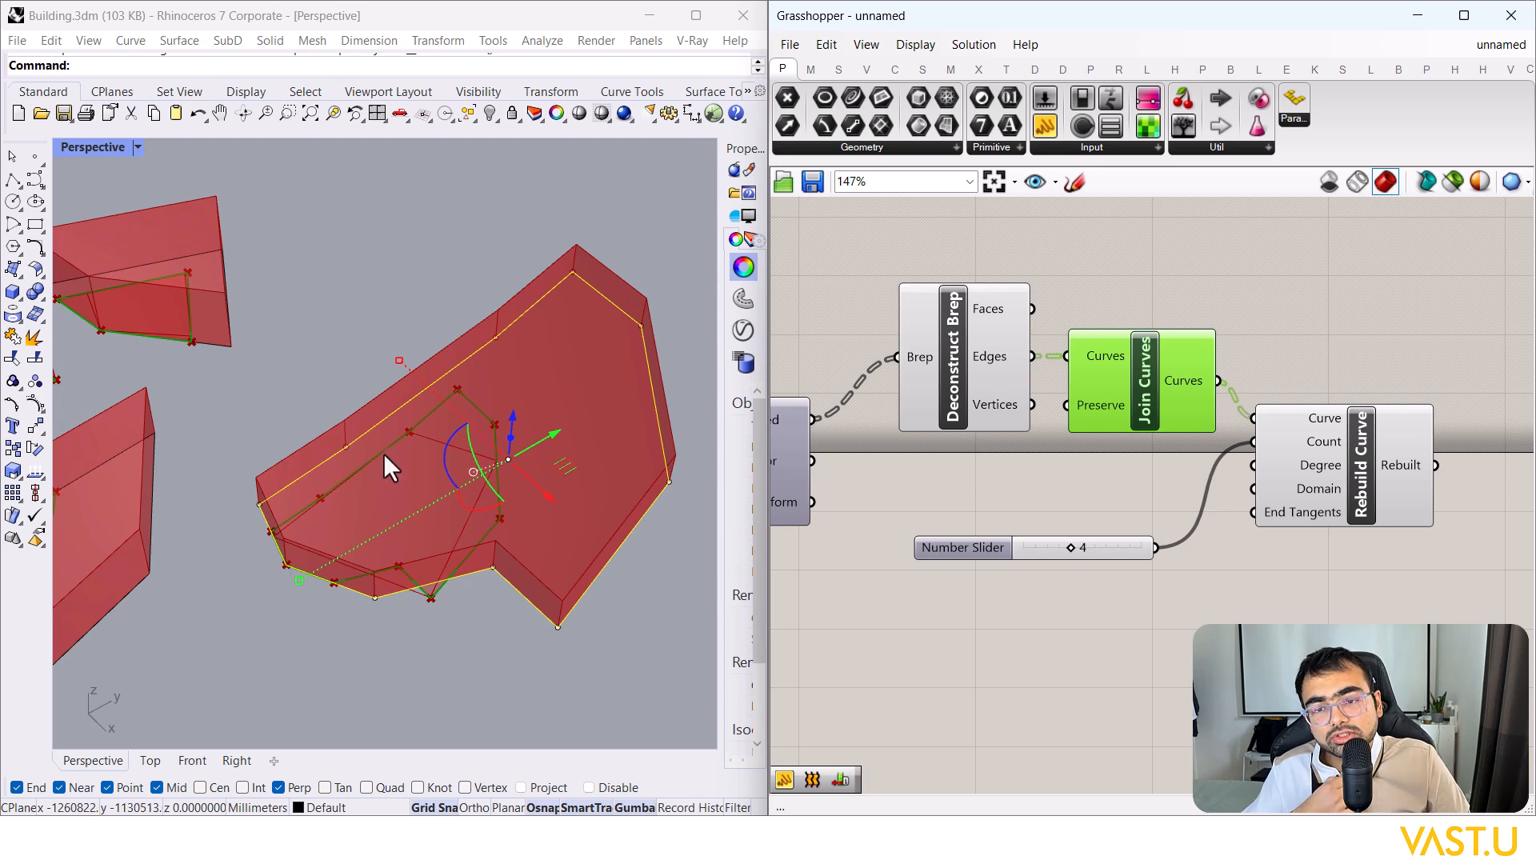
drag(1317, 467, 1373, 464)
drag(1080, 546, 1181, 550)
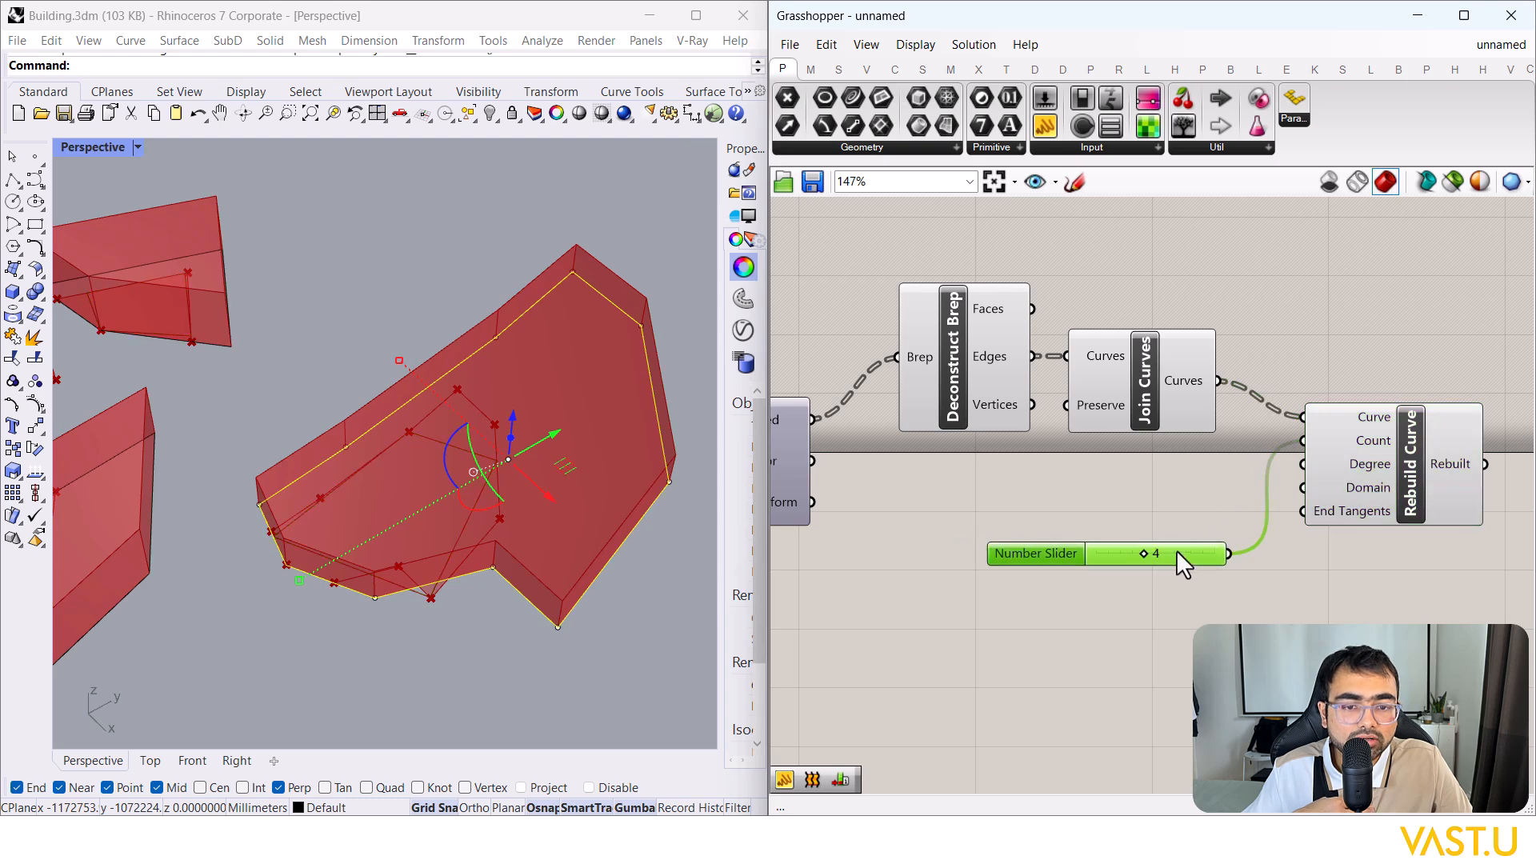
click(1399, 452)
Step: Move the Combinations slider from 578 to 606 for a new block layout
scroll(336, 520, down, 5)
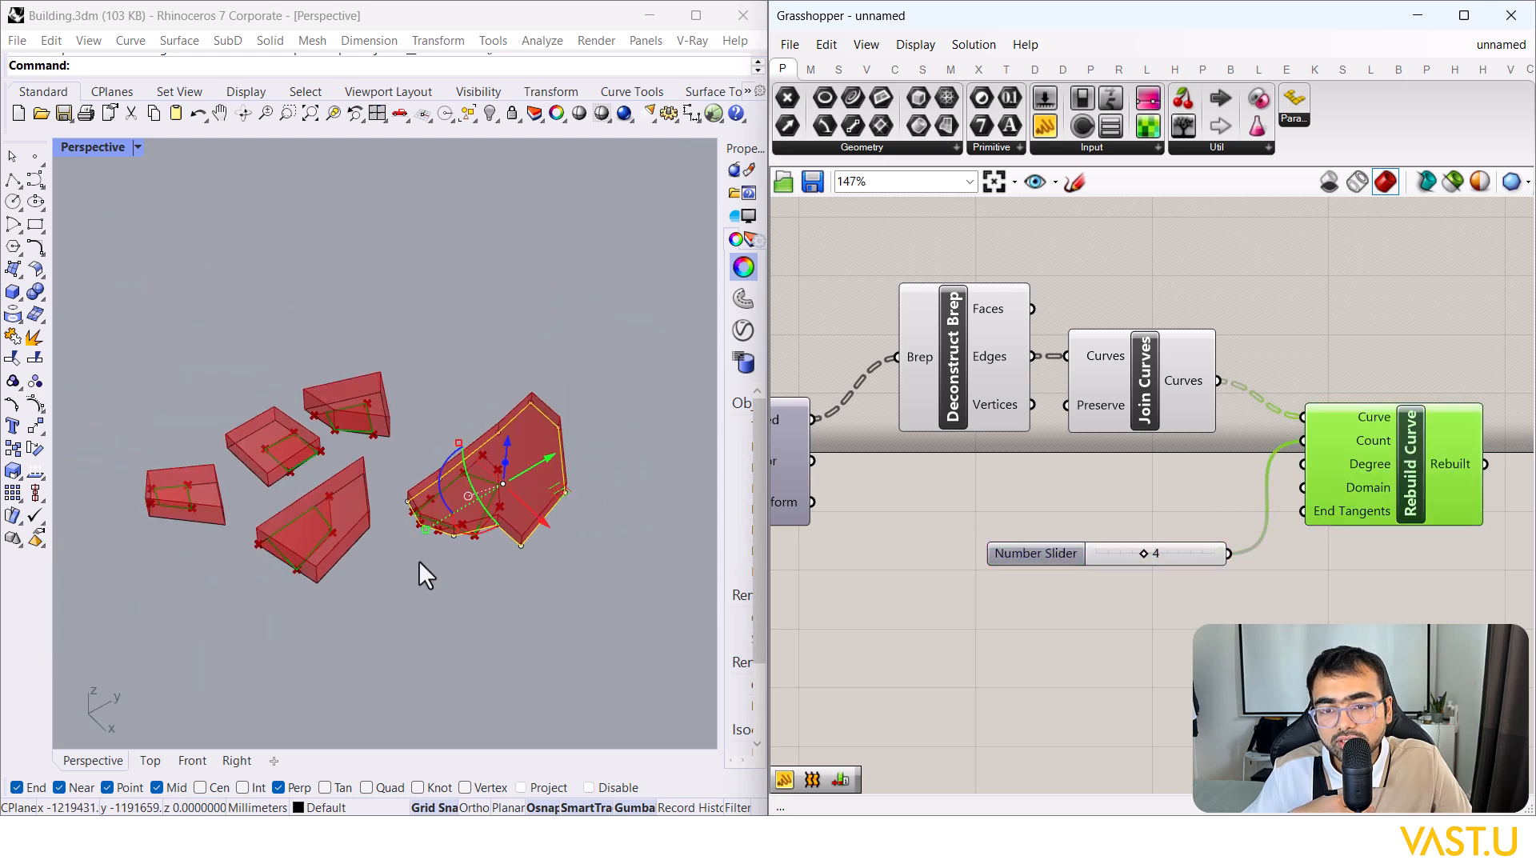
scroll(294, 584, up, 5)
scroll(244, 520, down, 5)
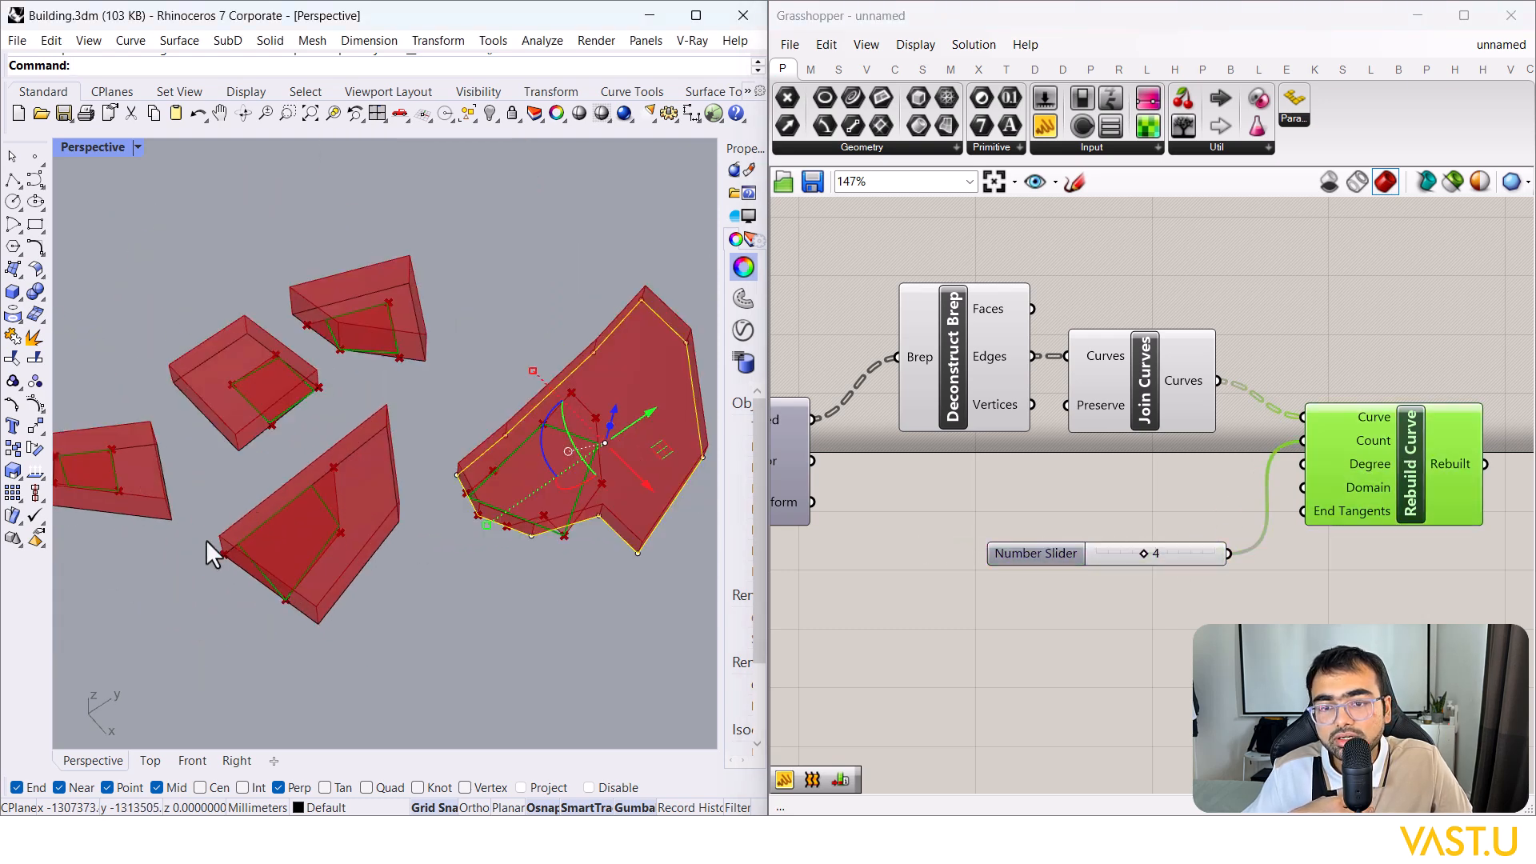
scroll(395, 335, up, 6)
scroll(176, 432, down, 4)
scroll(562, 584, up, 3)
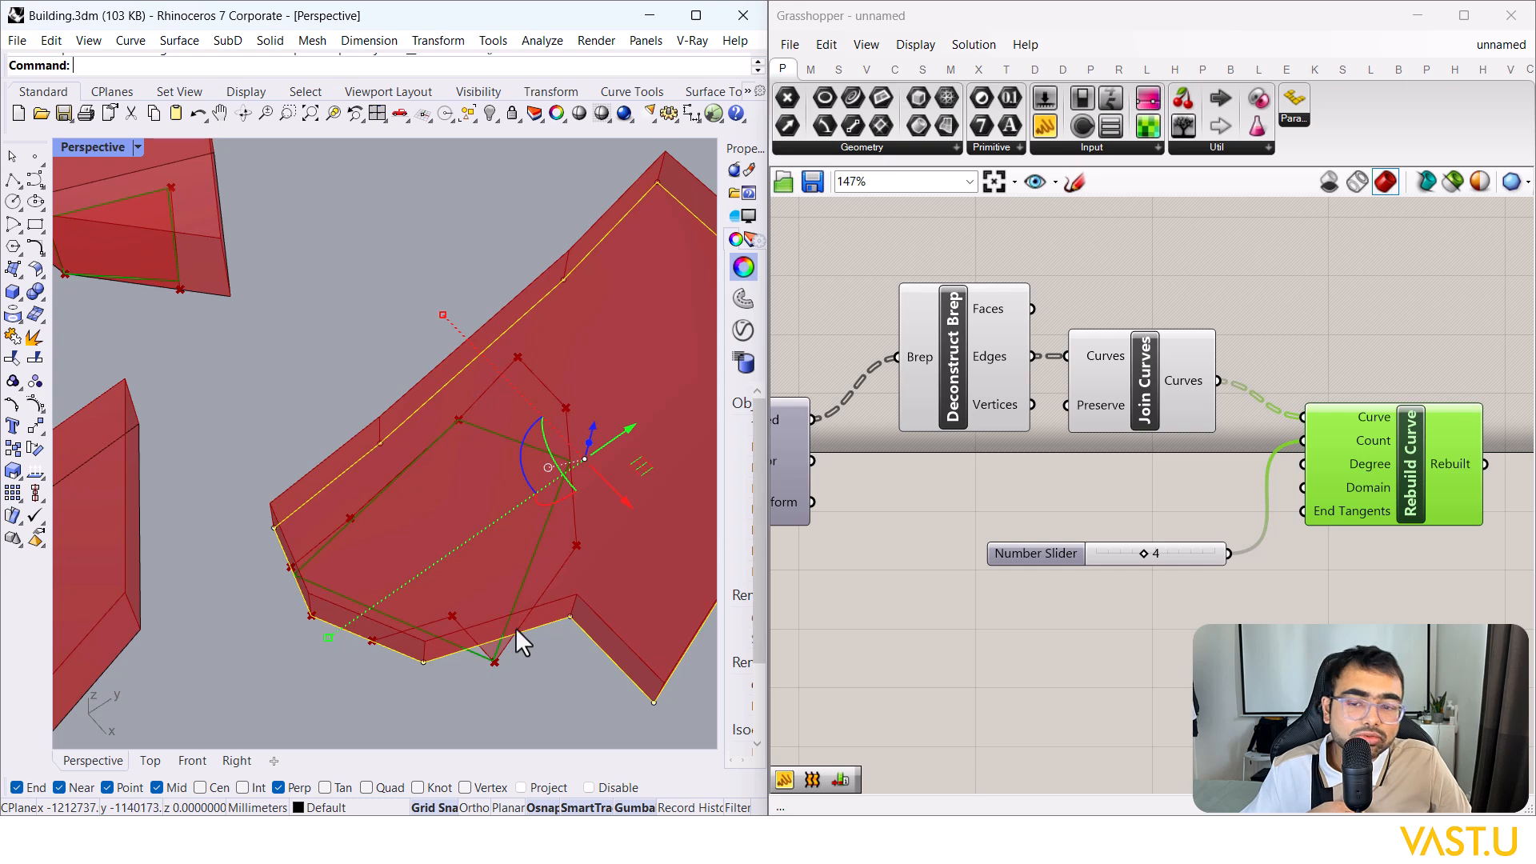
scroll(1230, 530, down, 8)
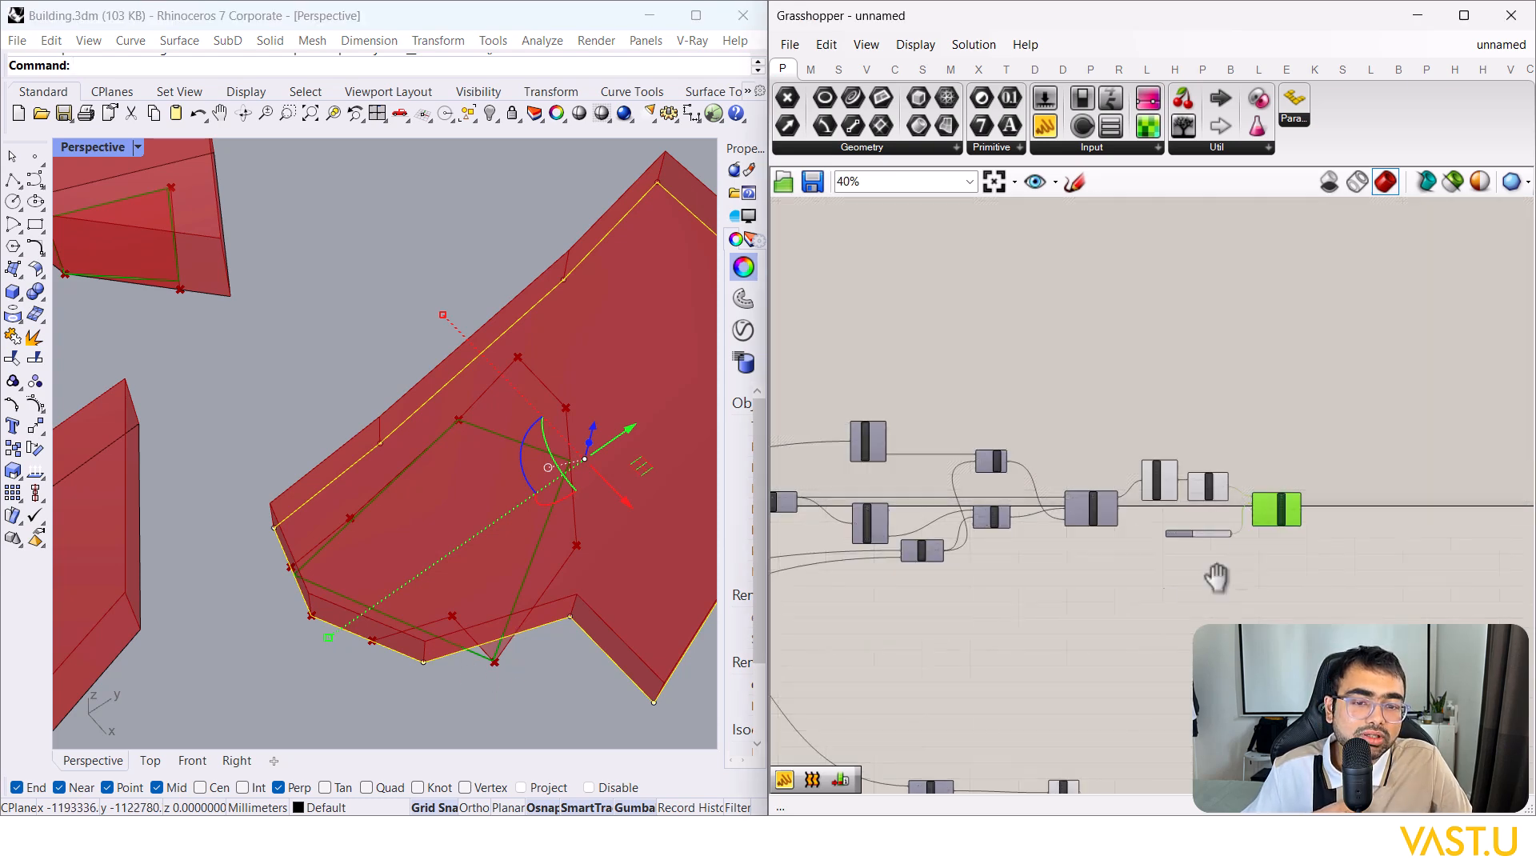
scroll(928, 584, up, 8)
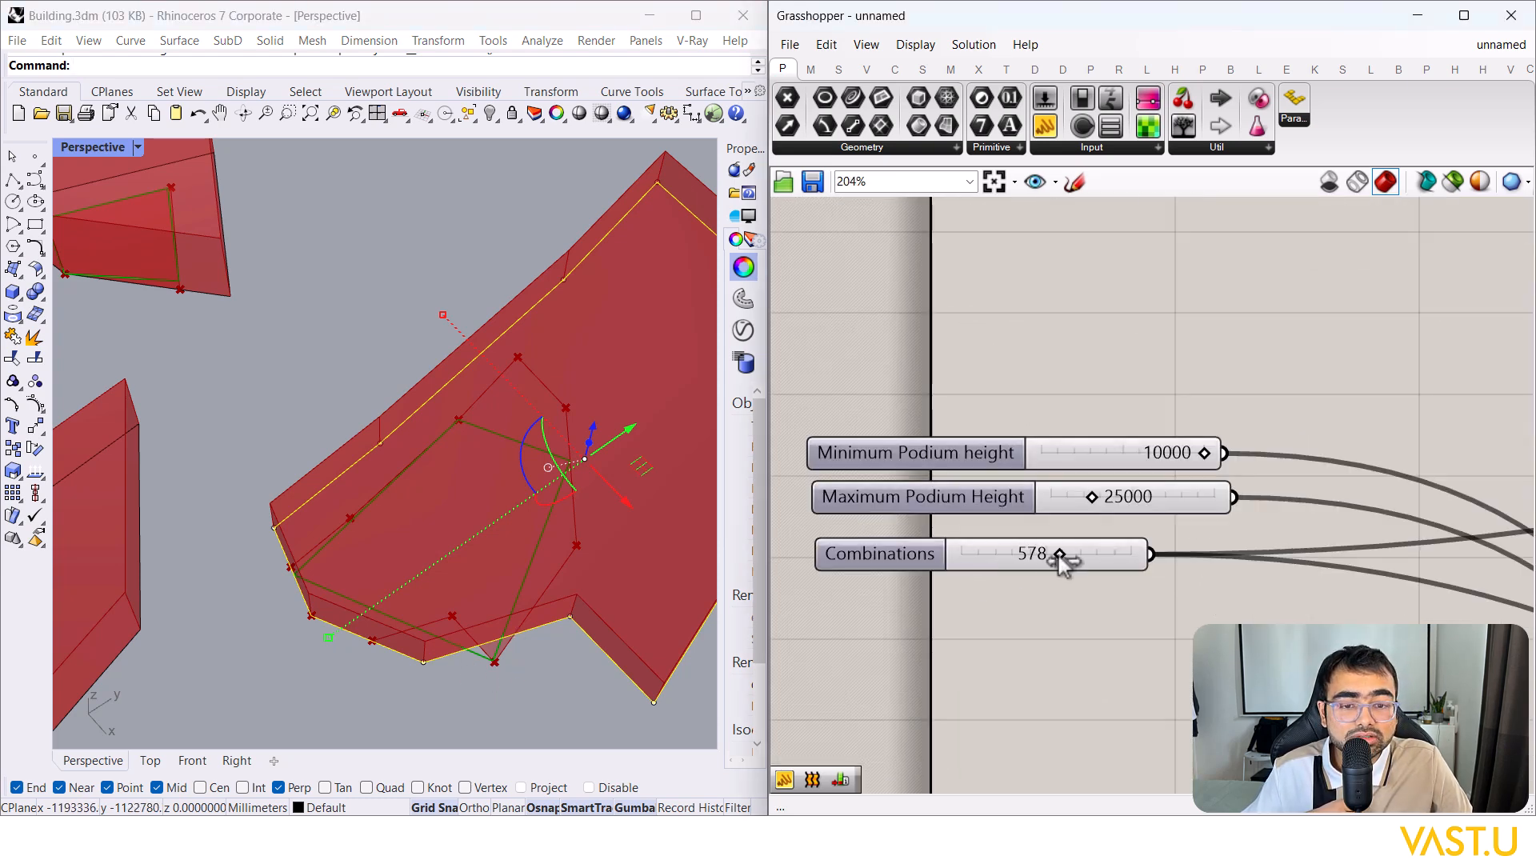
drag(1059, 555, 1063, 555)
Step: Window-select the helper components together with the slider
scroll(431, 517, down, 2)
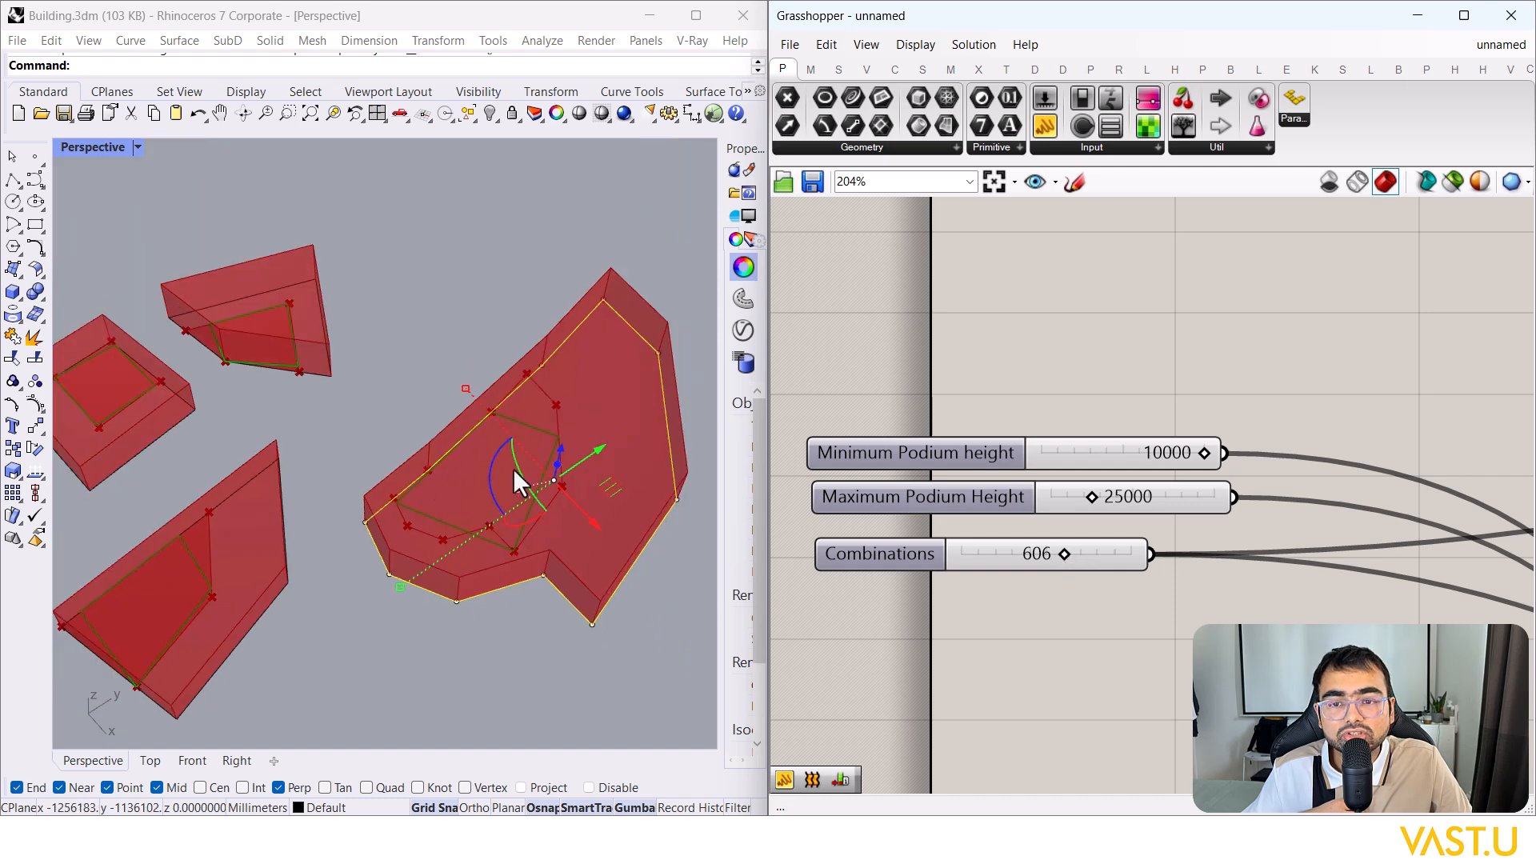
scroll(247, 564, down, 4)
scroll(277, 560, up, 3)
scroll(464, 522, down, 4)
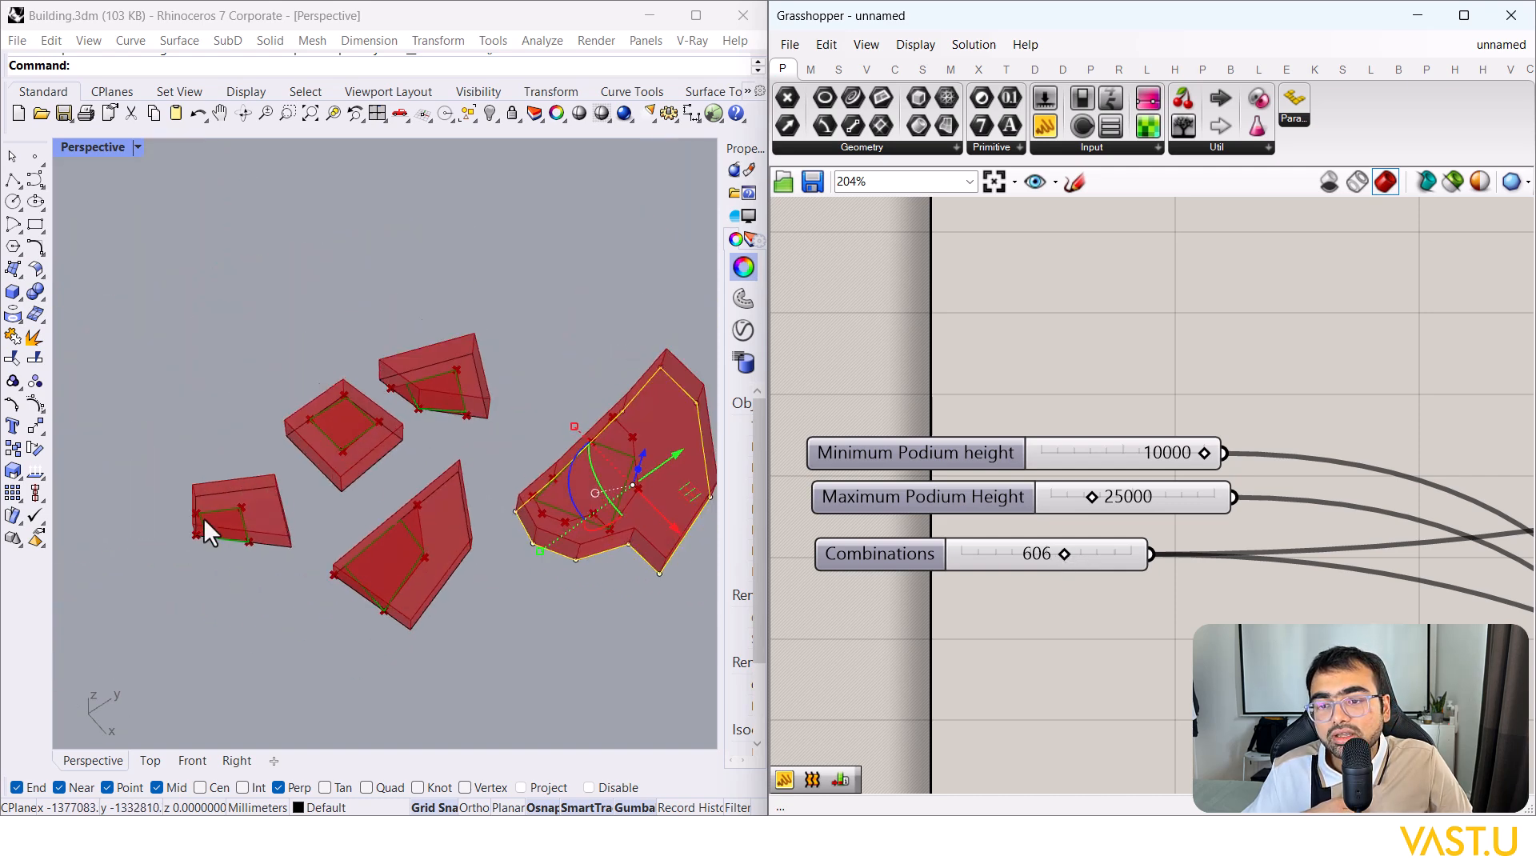
scroll(203, 519, up, 4)
scroll(286, 424, down, 4)
scroll(564, 329, up, 4)
scroll(564, 329, up, 2)
scroll(1080, 544, down, 8)
drag(1217, 550, 1099, 344)
scroll(1221, 405, up, 5)
Step: Turn Preview Off for the selected helper components
right_click(1149, 445)
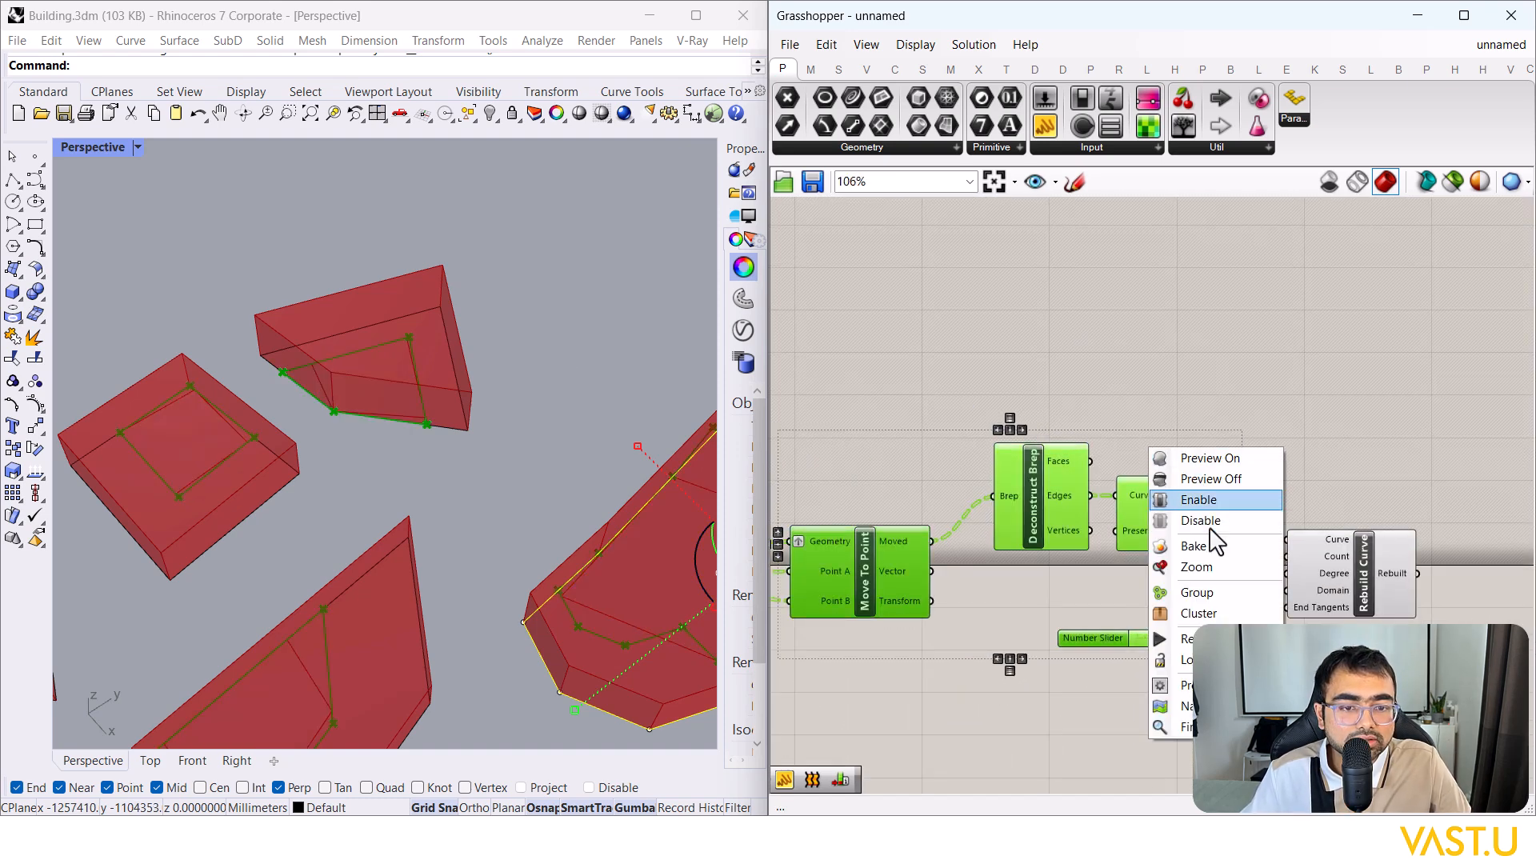
click(1224, 478)
right_drag(1365, 579, 1212, 503)
click(1202, 504)
click(1231, 616)
scroll(320, 532, down, 4)
scroll(429, 520, down, 1)
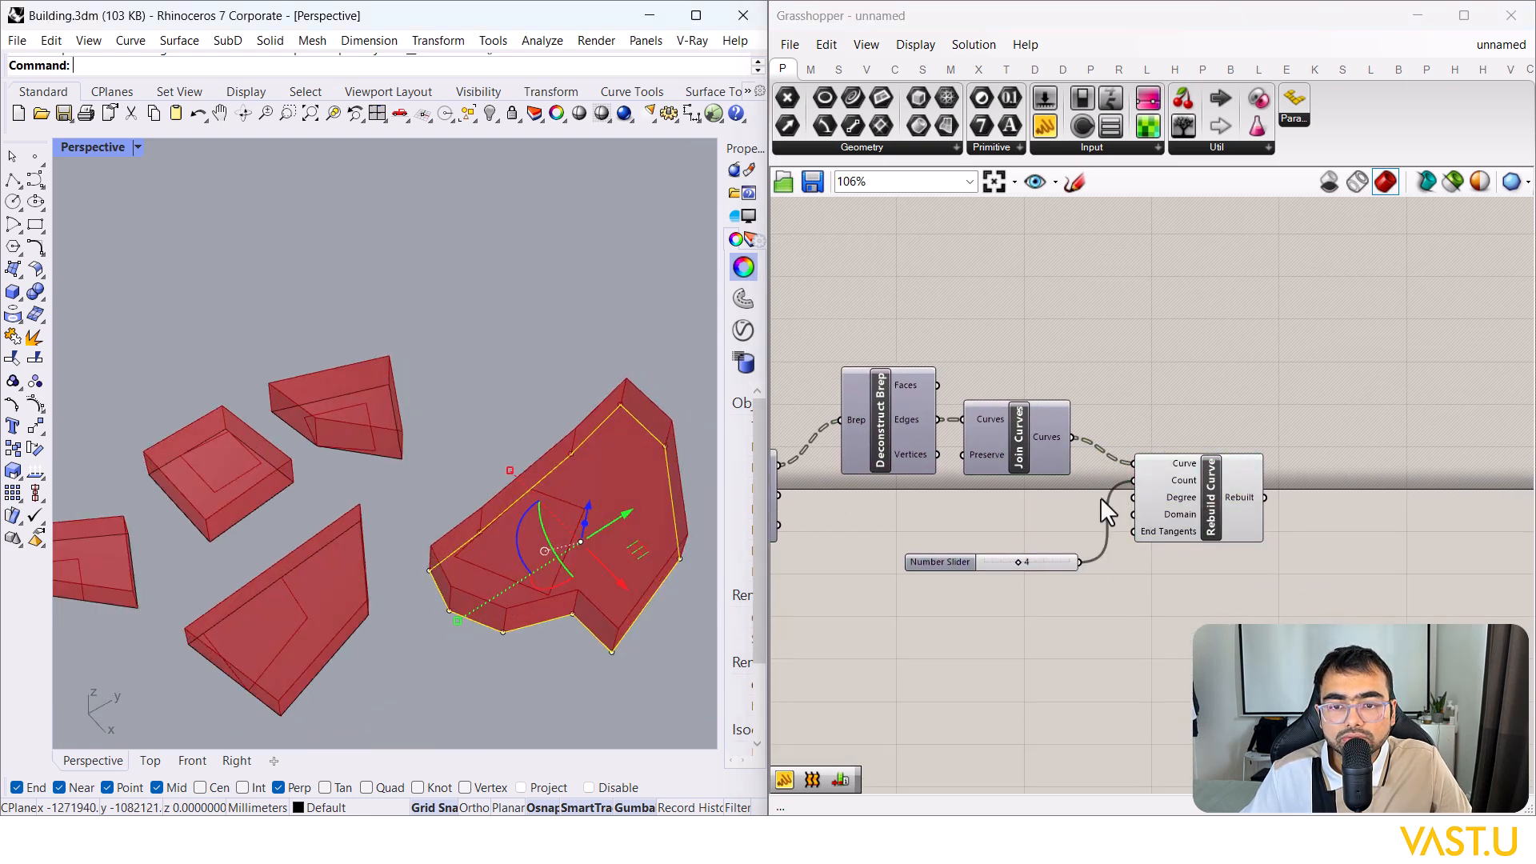
scroll(1268, 504, down, 4)
scroll(1292, 544, up, 4)
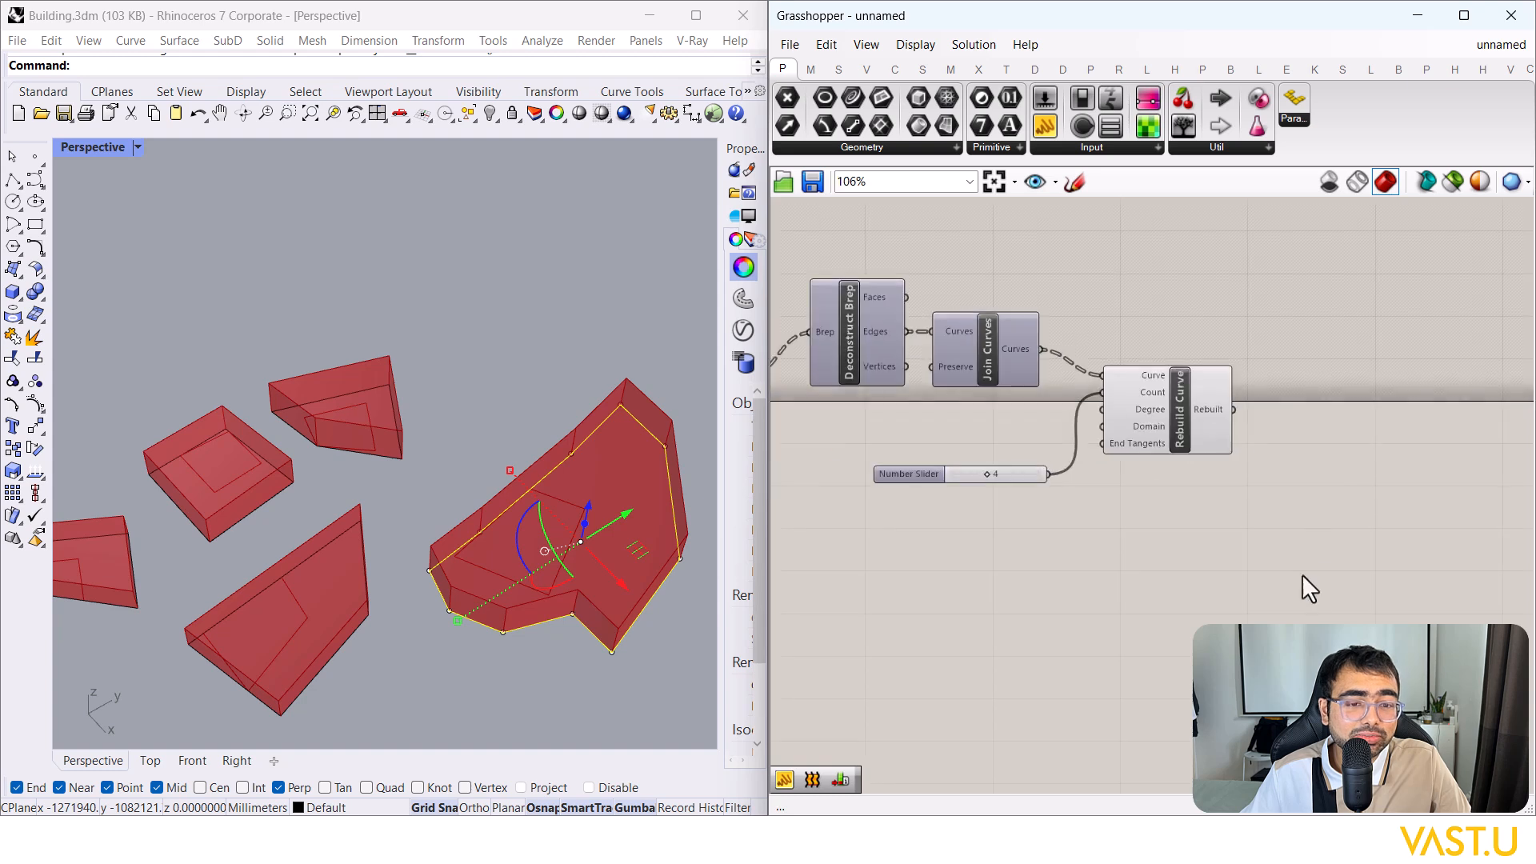
Step: Add an Extrude component with the rebuilt curves as its Base
double_click(1302, 573)
text(ran)
key(BackSpace)
key(BackSpace)
key(BackSpace)
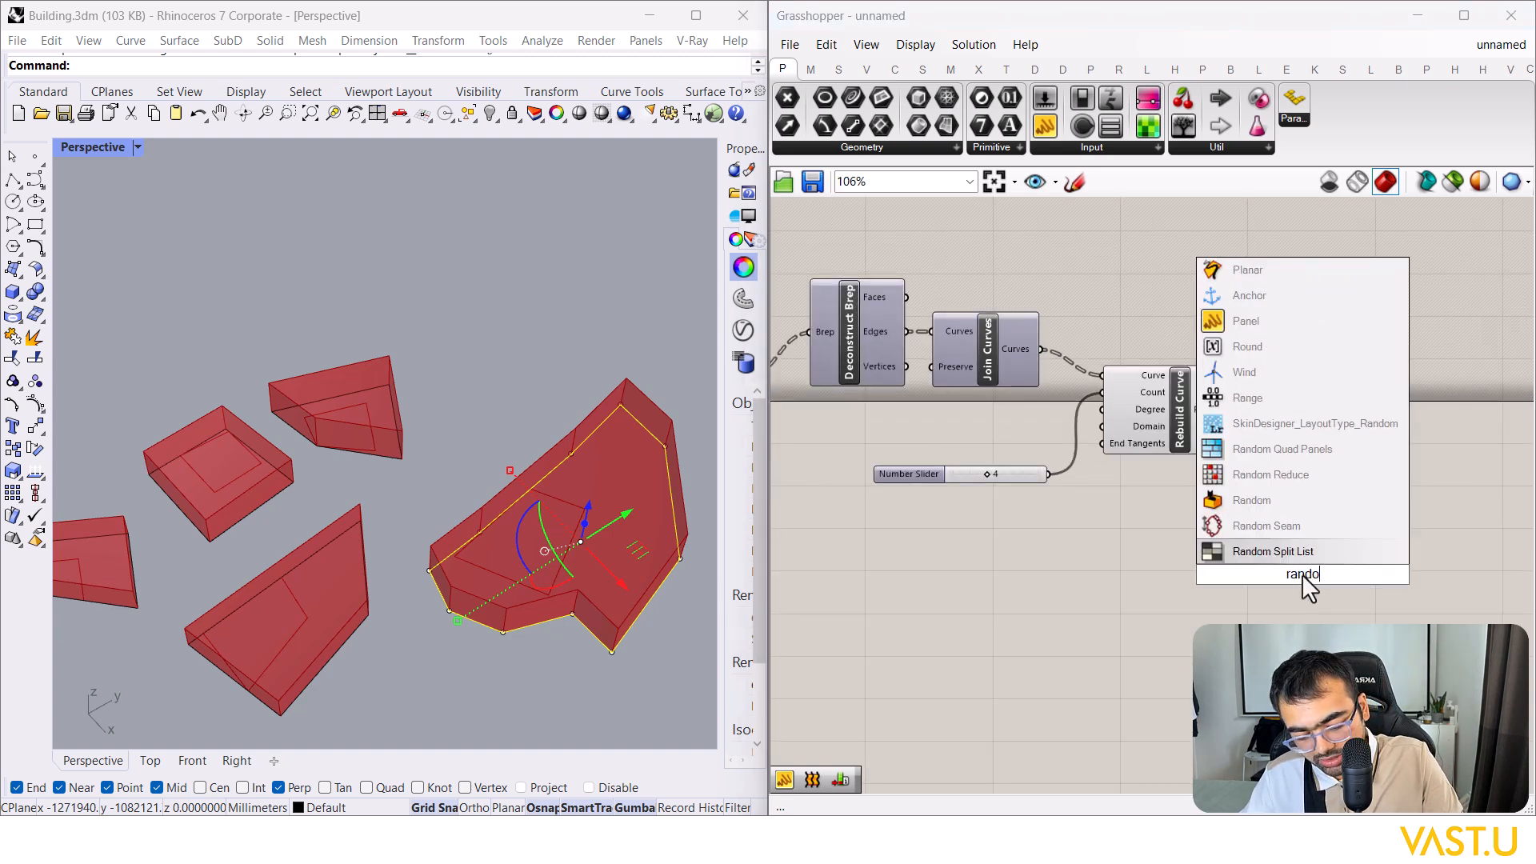
text(extru)
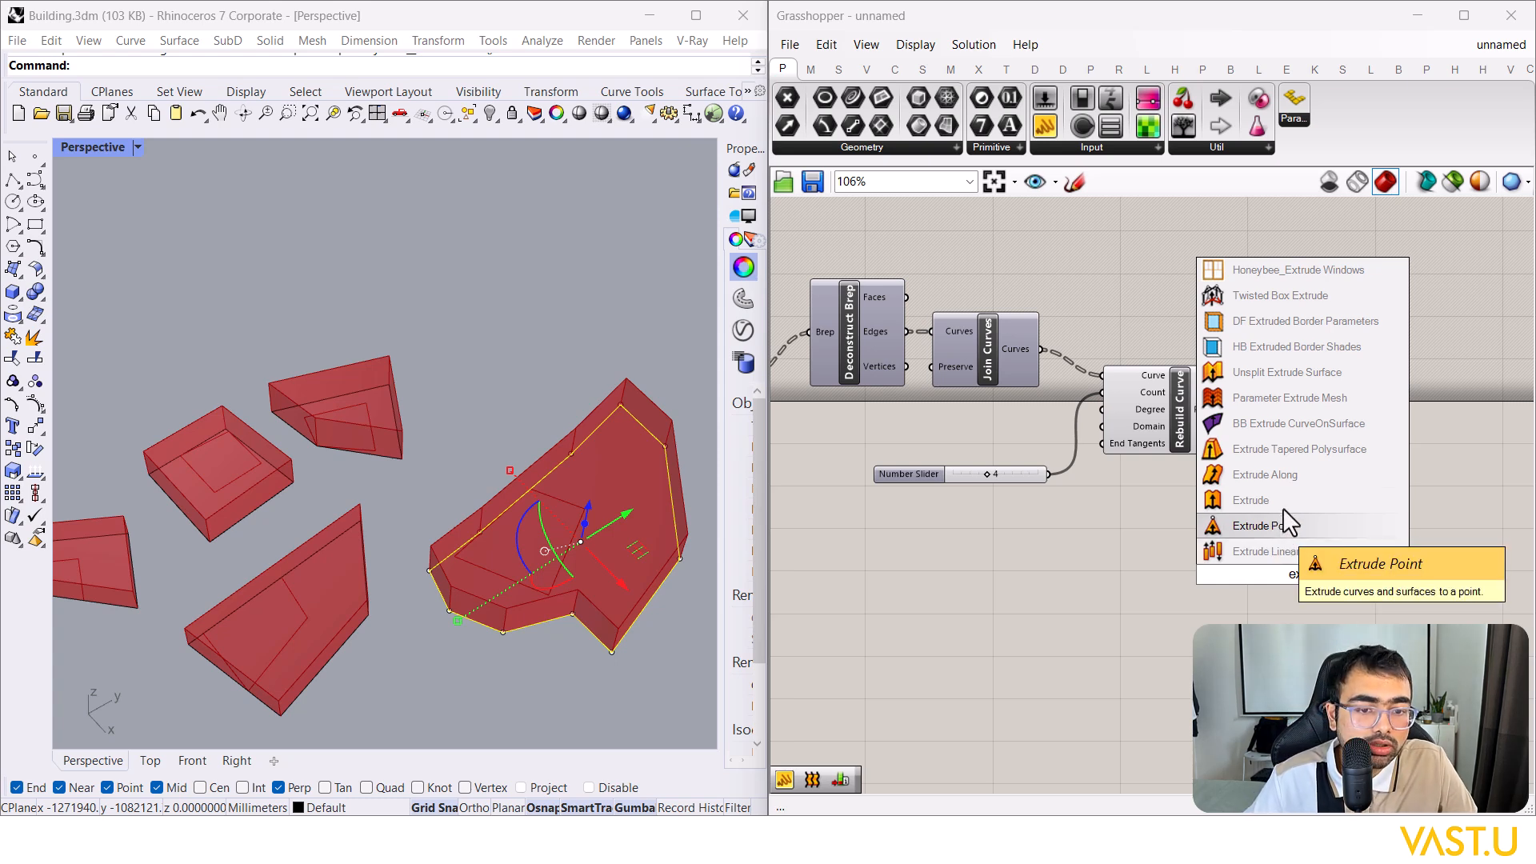
click(1256, 500)
drag(1276, 512, 1427, 415)
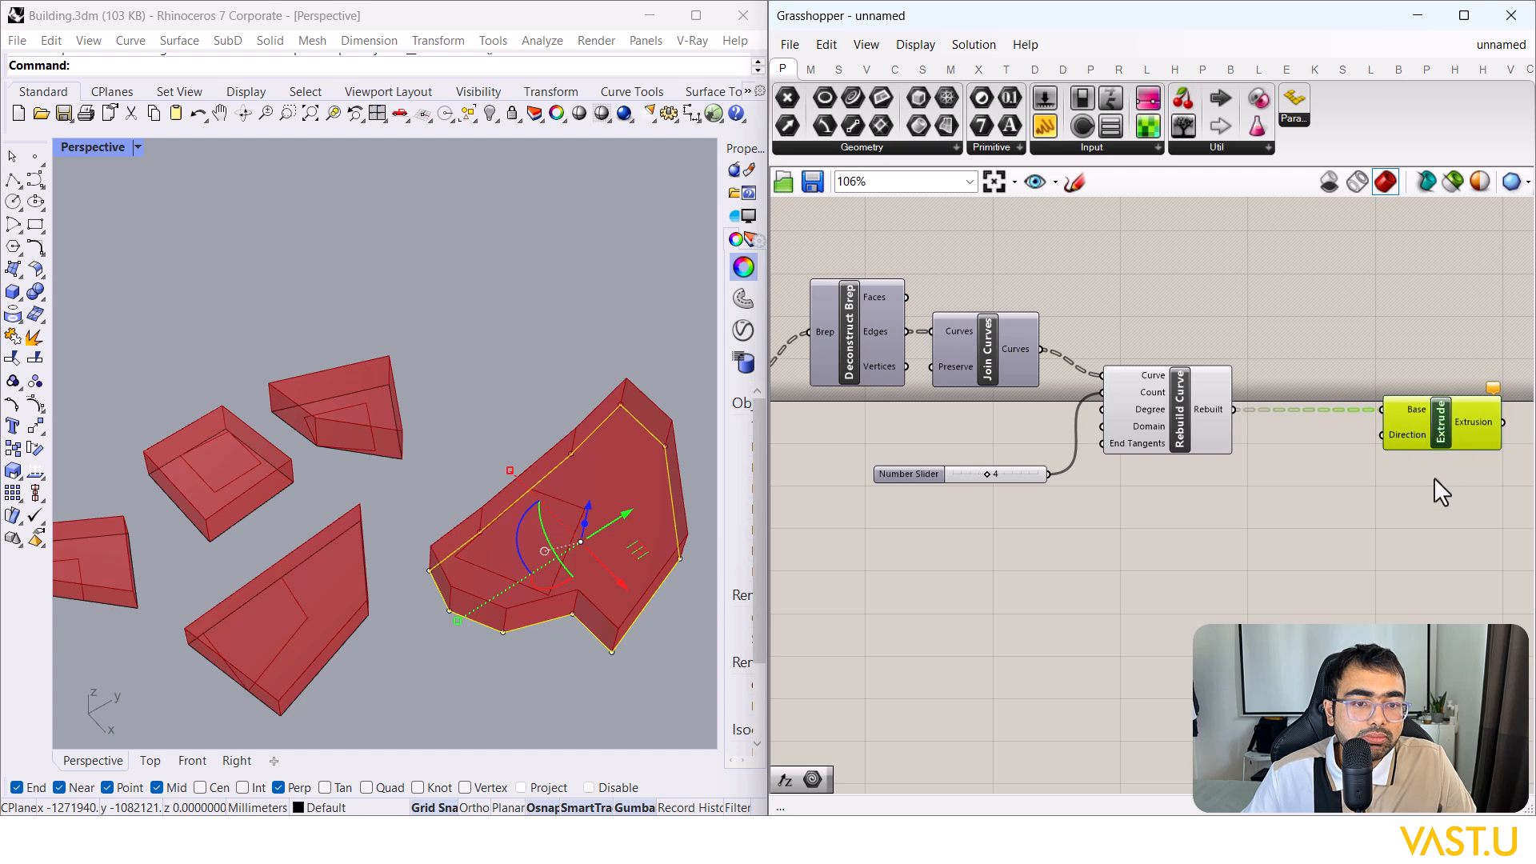
Step: Add a Unit Z vector as the Extrude direction
double_click(1278, 613)
text(z)
key(Return)
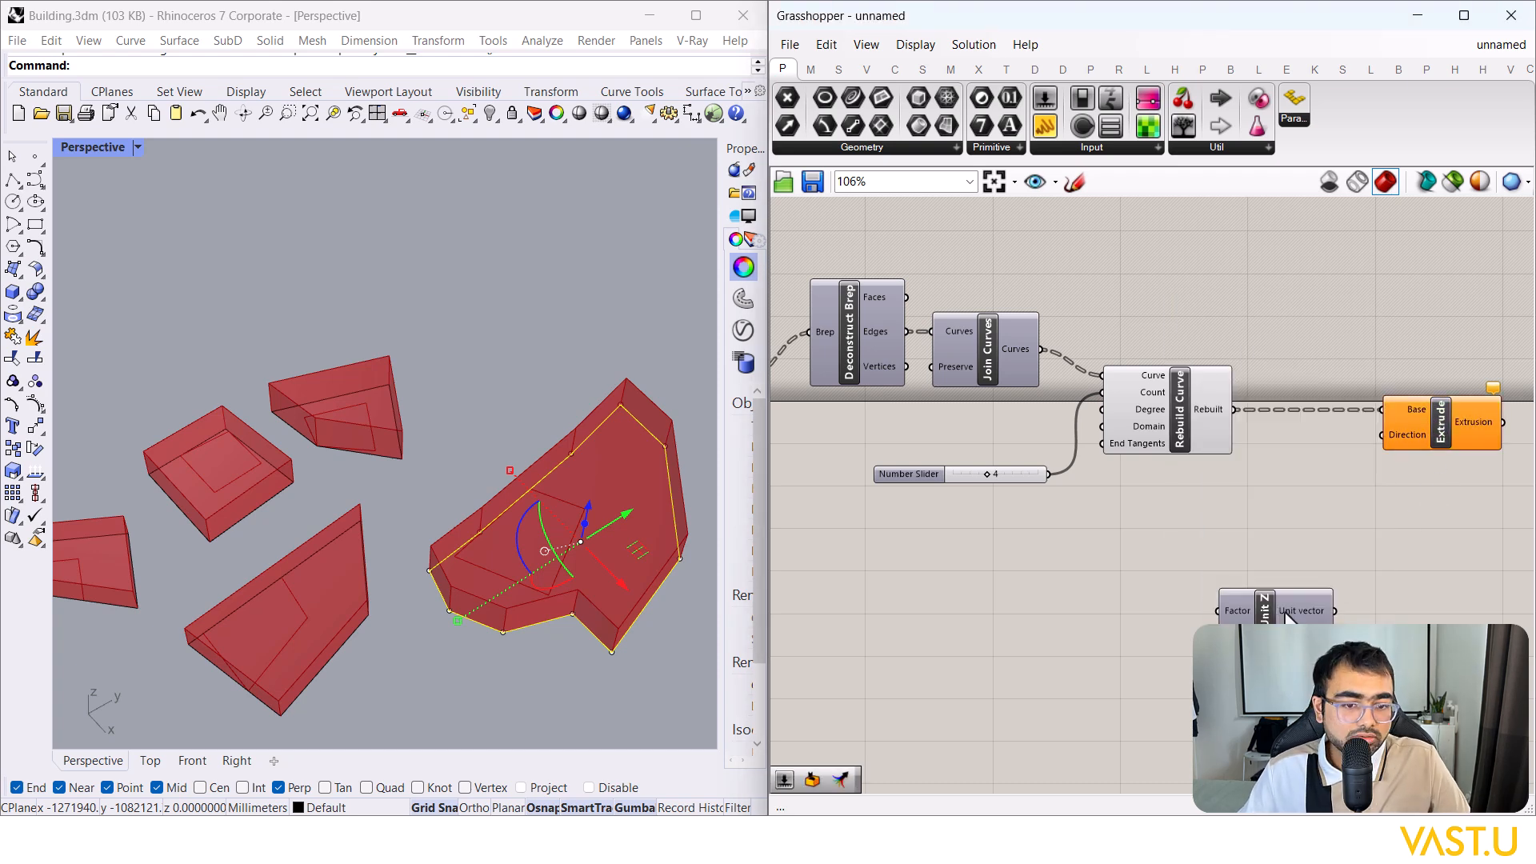
drag(1334, 610, 1381, 434)
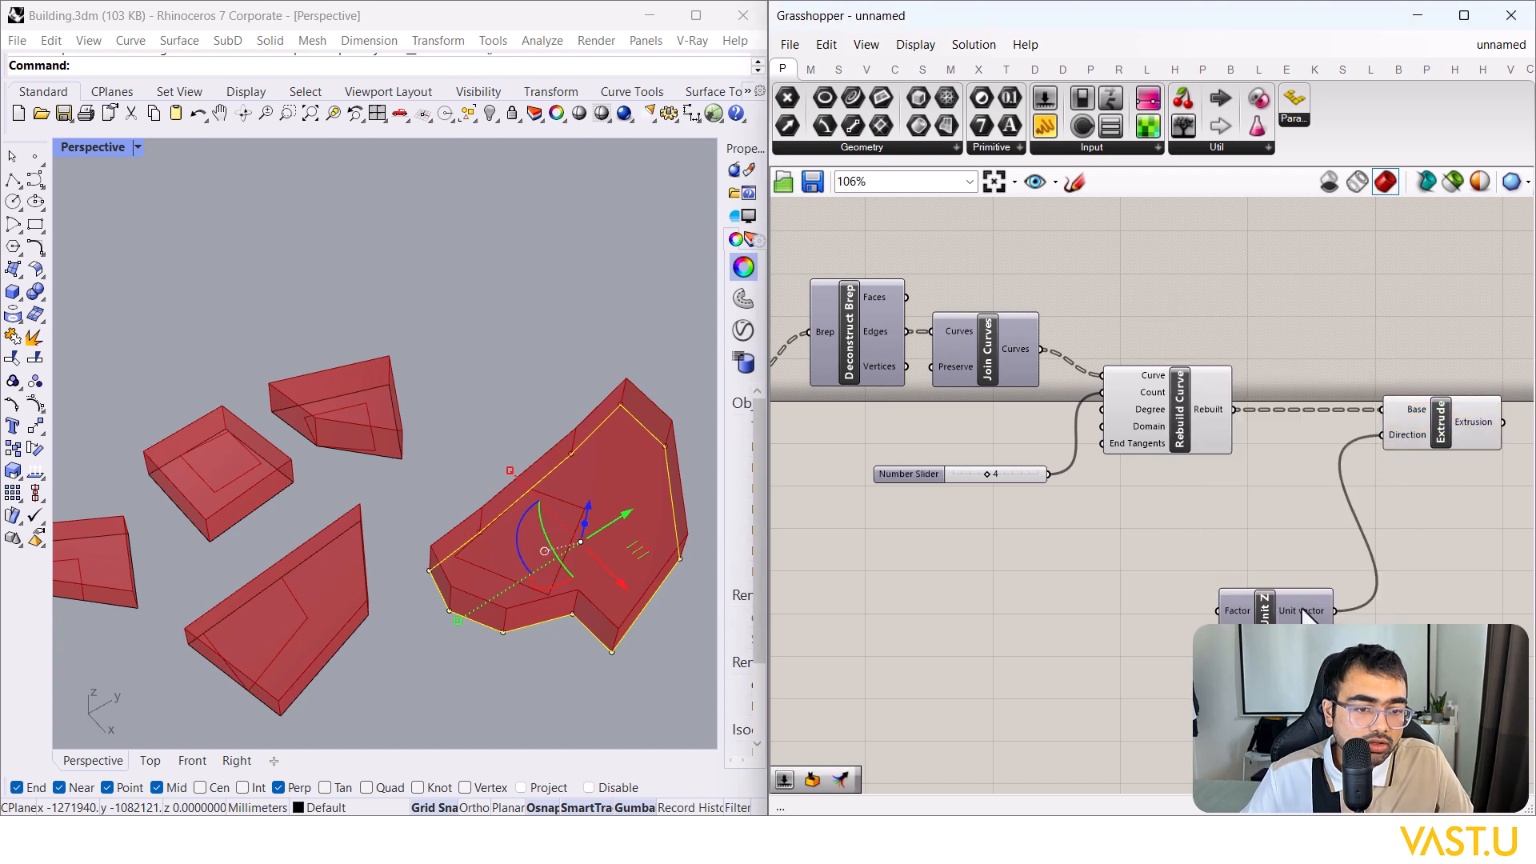
Step: Add a Random component driving Unit Z's Factor, discarding a mistakenly placed Range
double_click(1098, 704)
text(range)
key(Return)
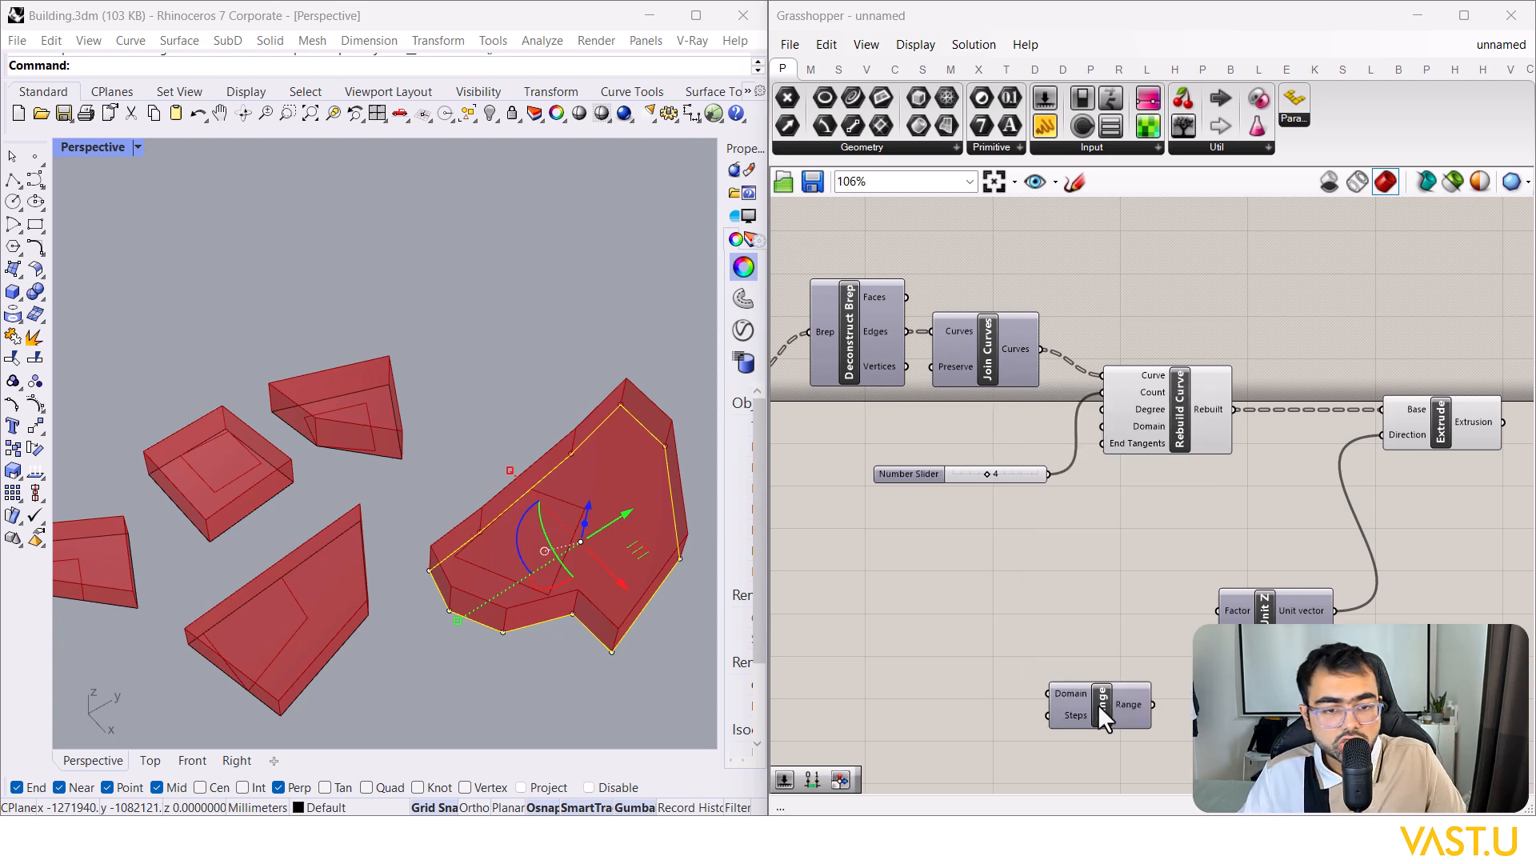
drag(981, 697, 1058, 610)
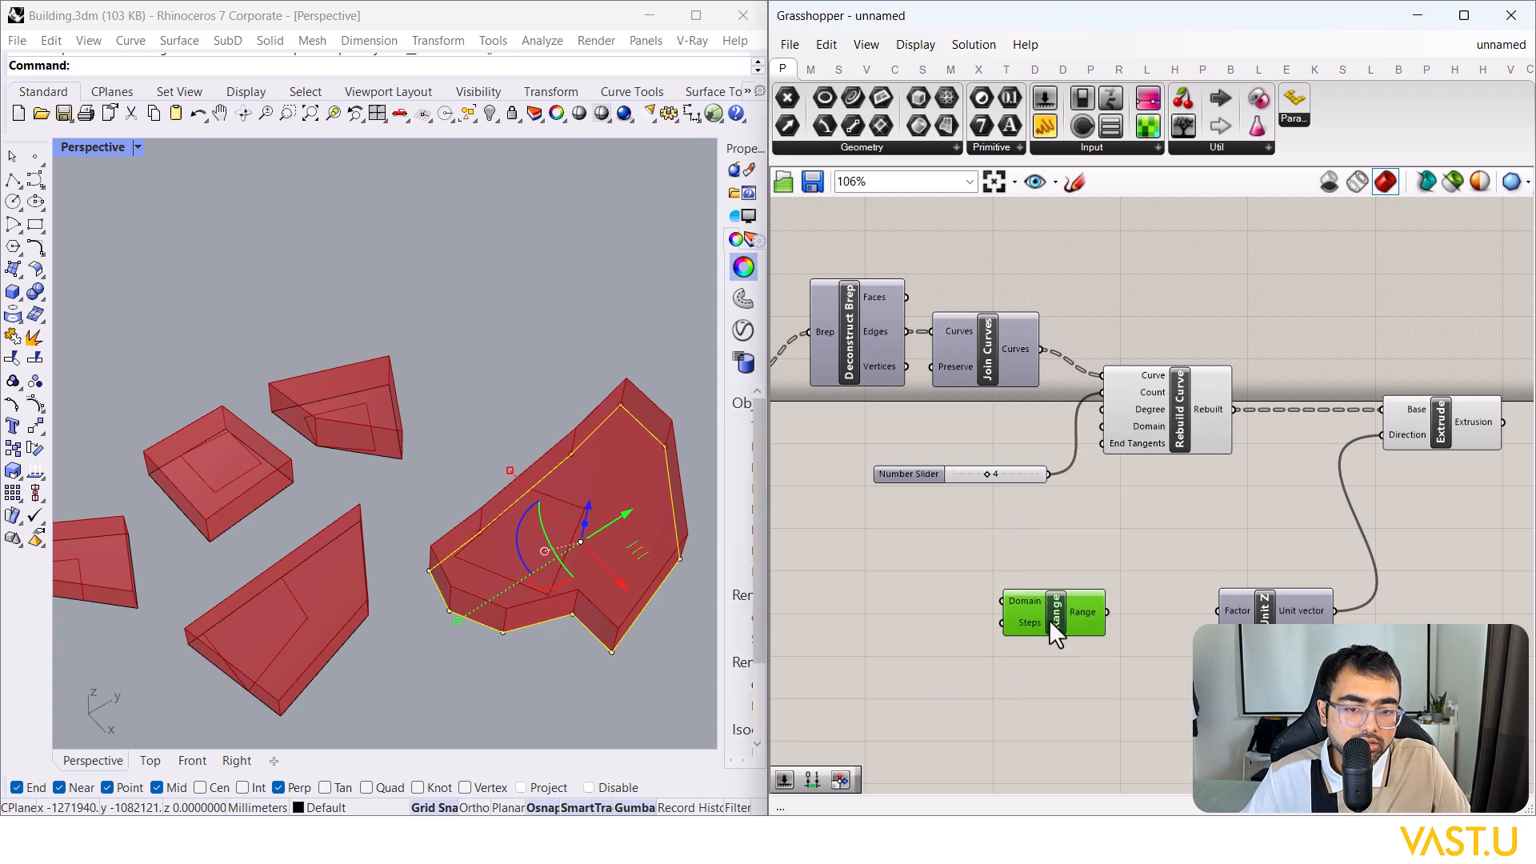
key(Delete)
double_click(1071, 687)
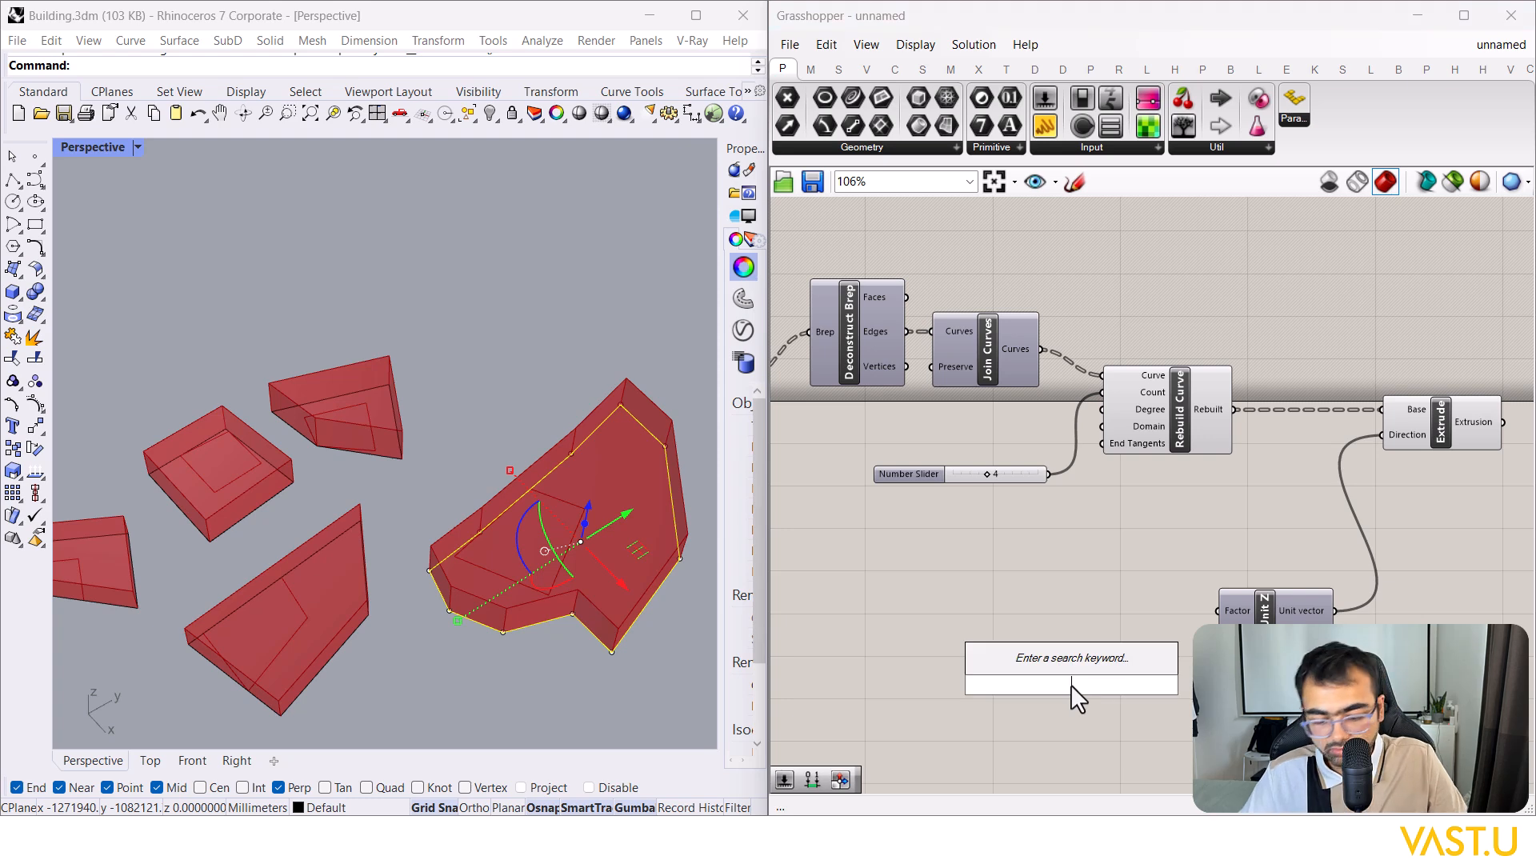
text(random)
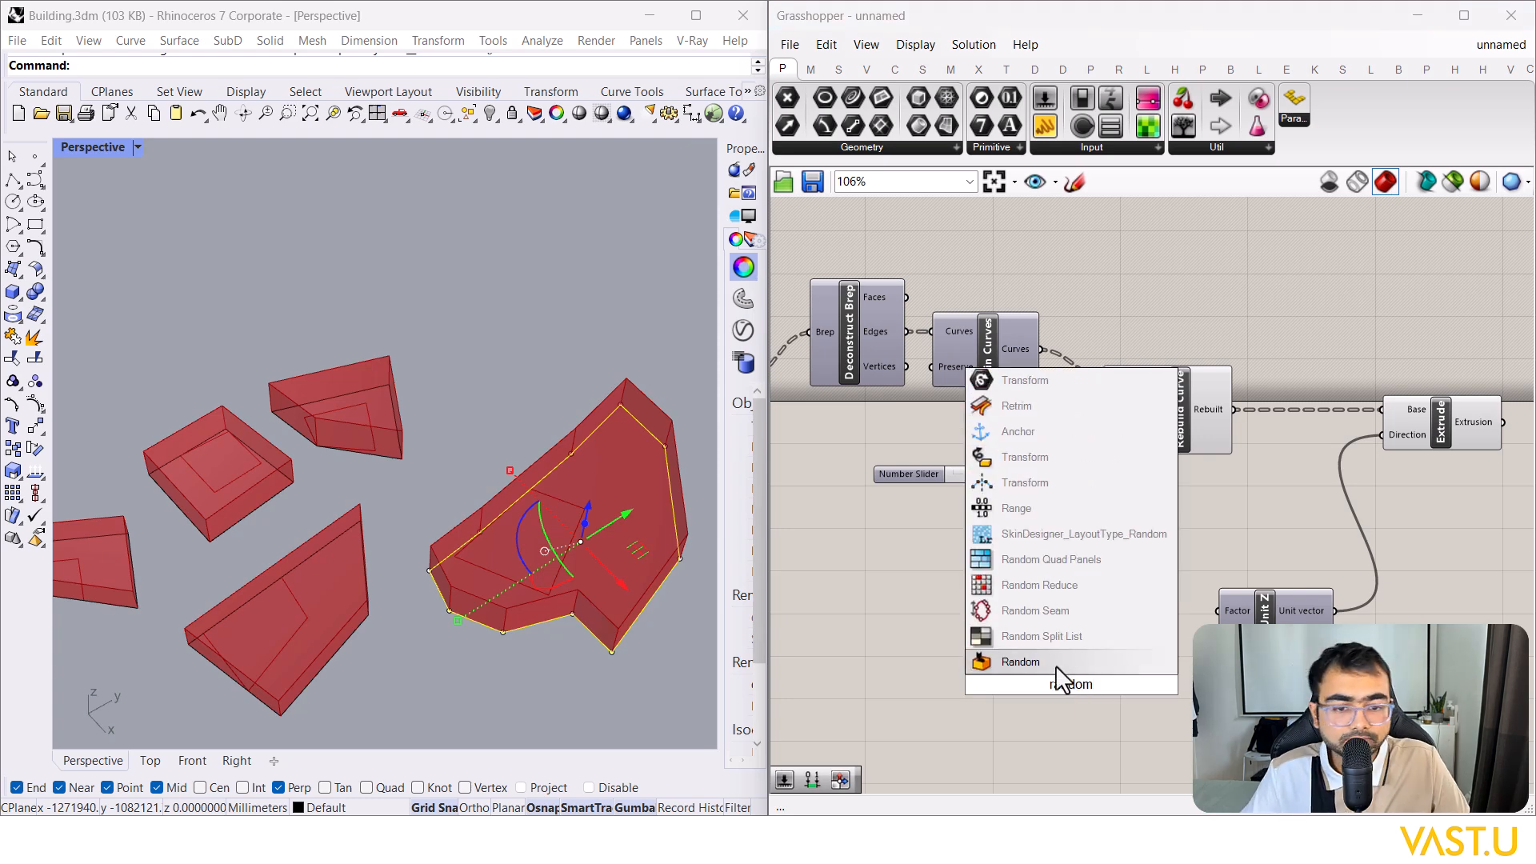
click(1054, 664)
drag(1128, 684, 1217, 610)
drag(1108, 686, 1125, 637)
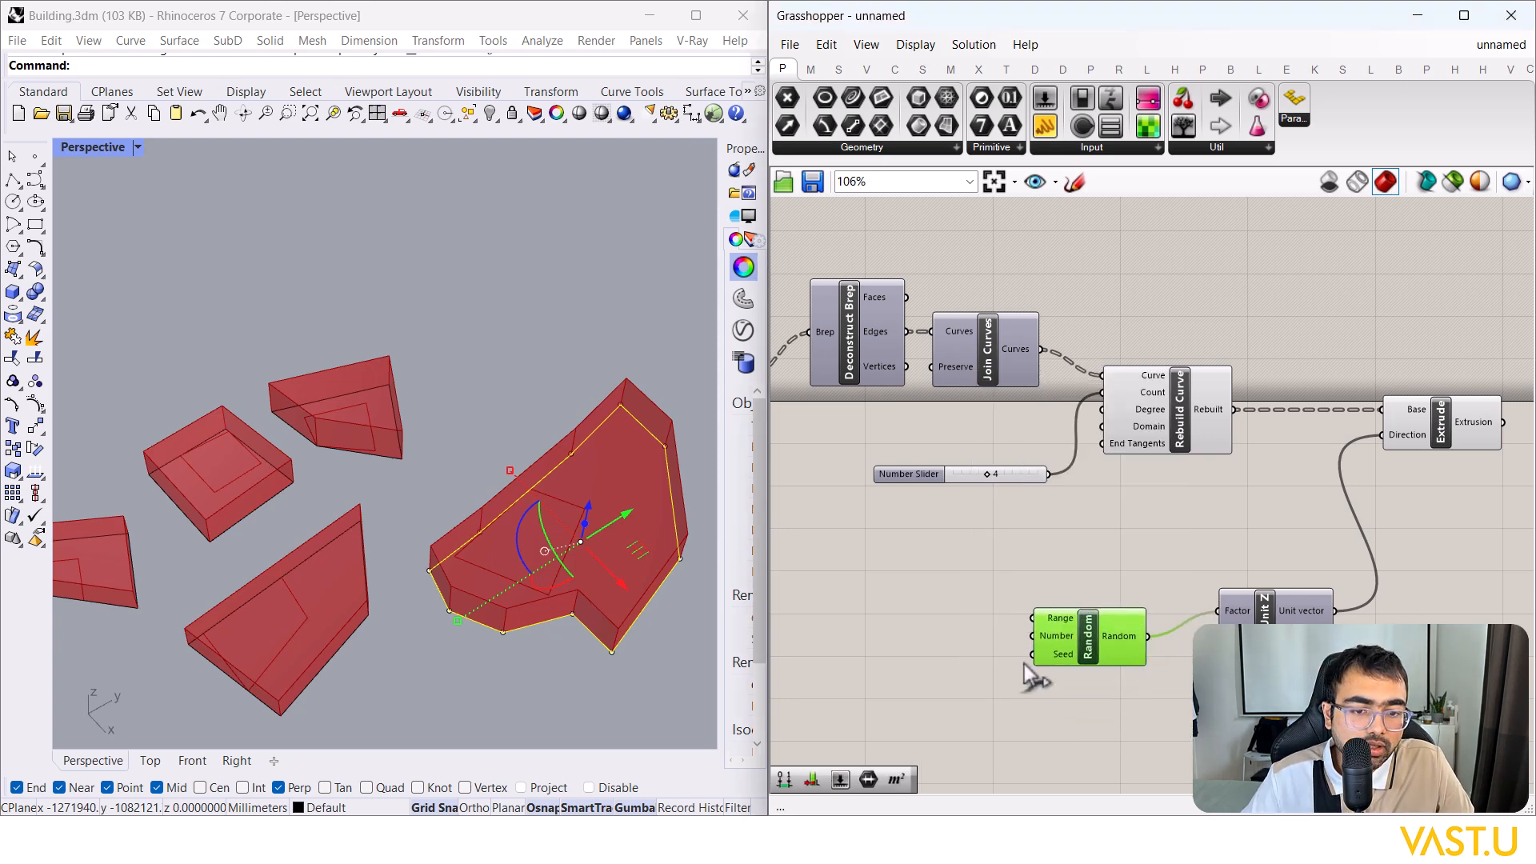
Step: Add a Construct Domain and wire its Domain output into Random's Range
double_click(868, 686)
text(construct)
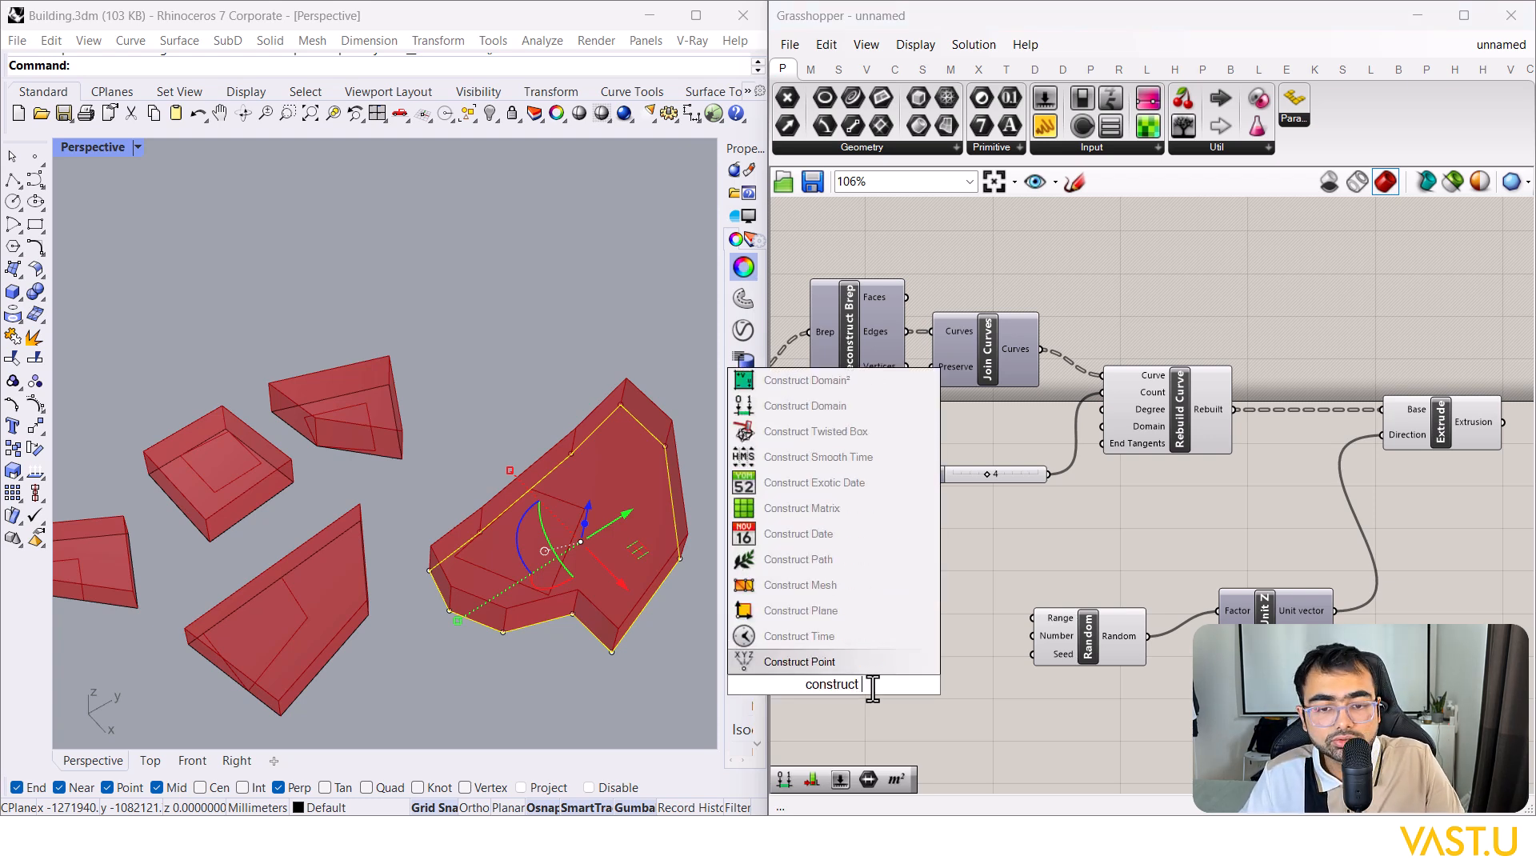
text( domain)
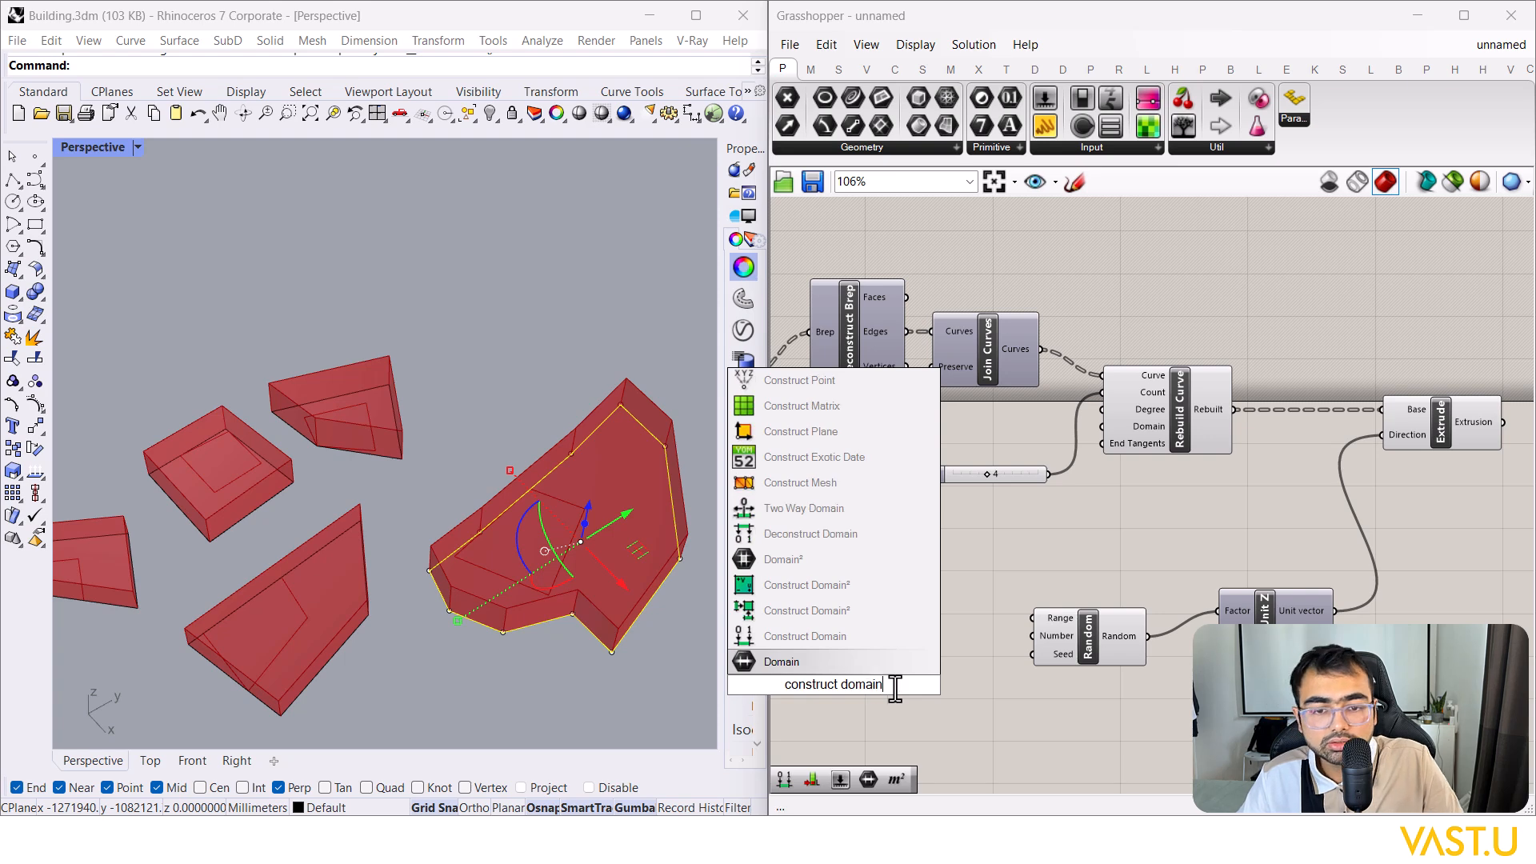
click(896, 636)
click(954, 596)
drag(1016, 590, 1124, 548)
click(1064, 599)
drag(990, 627, 1048, 586)
right_drag(1120, 632, 1308, 616)
double_click(967, 541)
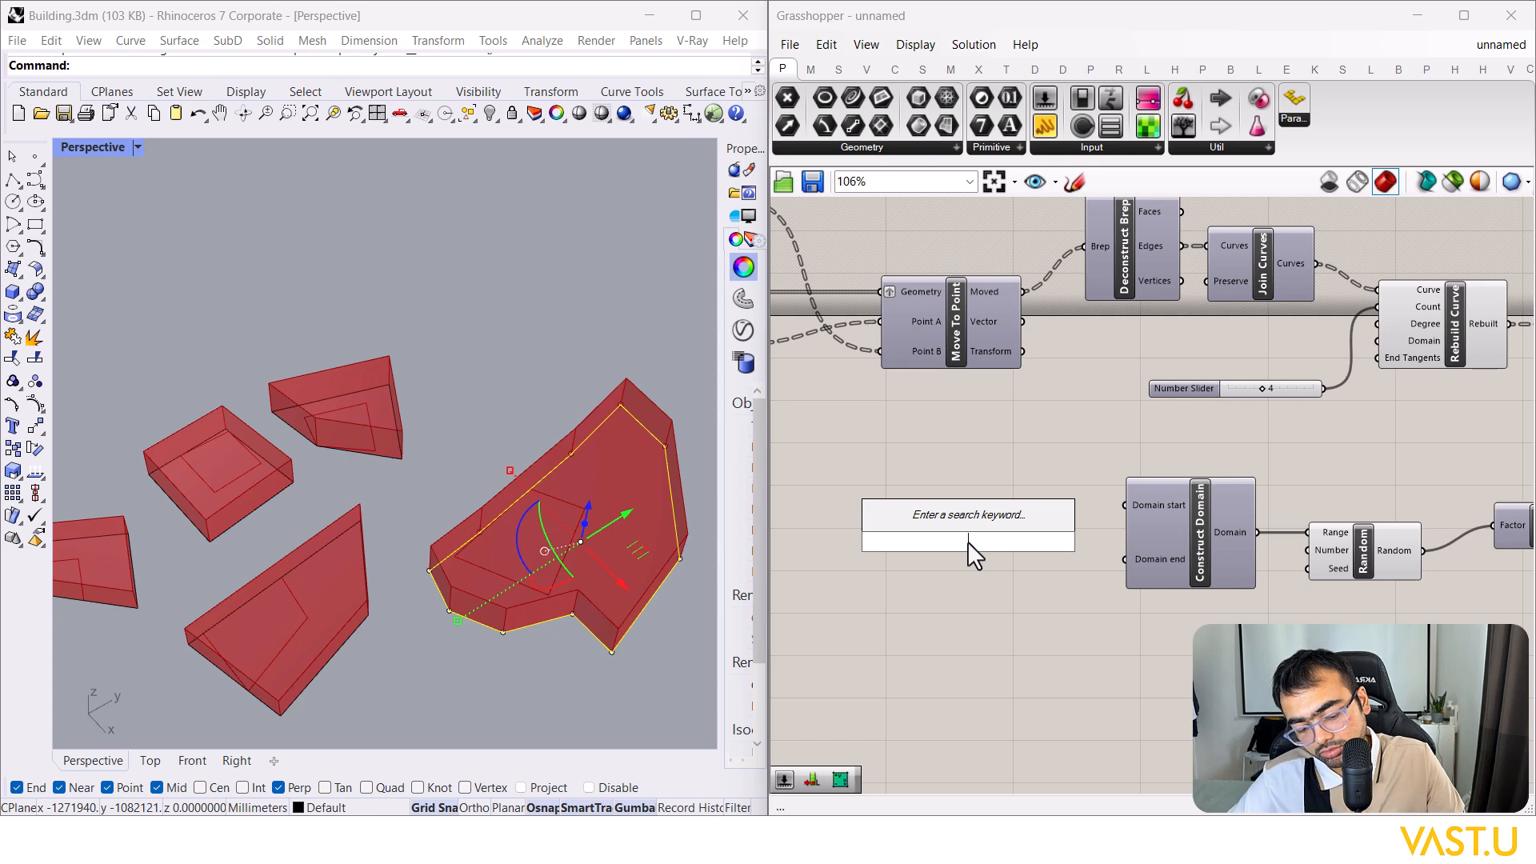
Step: Wire a 60000 Number Slider into Domain start and a copy into Domain end
text(60000)
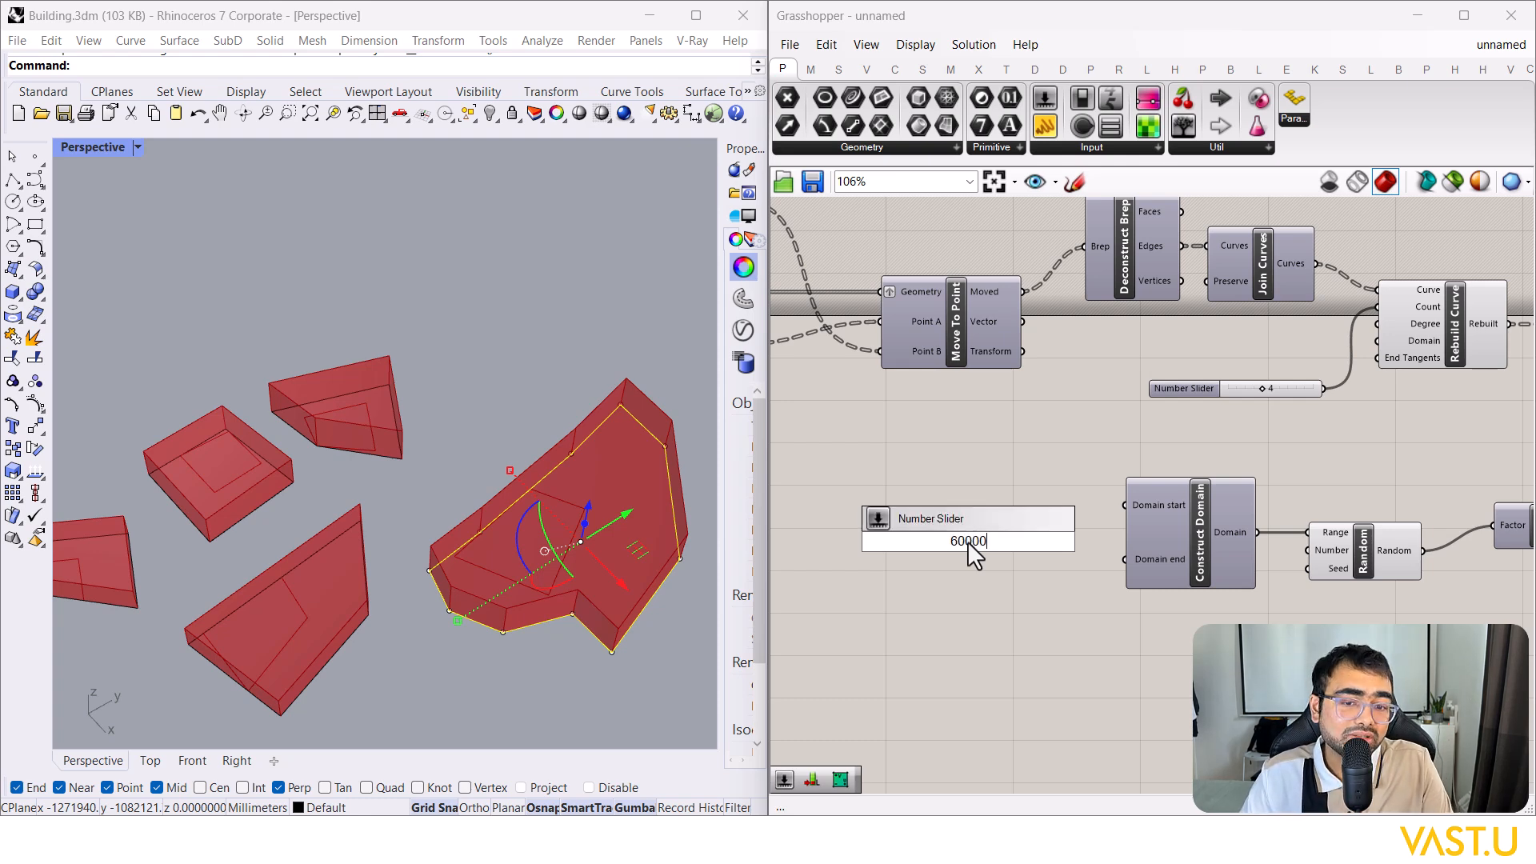
key(Return)
drag(1056, 542, 1072, 585)
scroll(999, 588, up, 2)
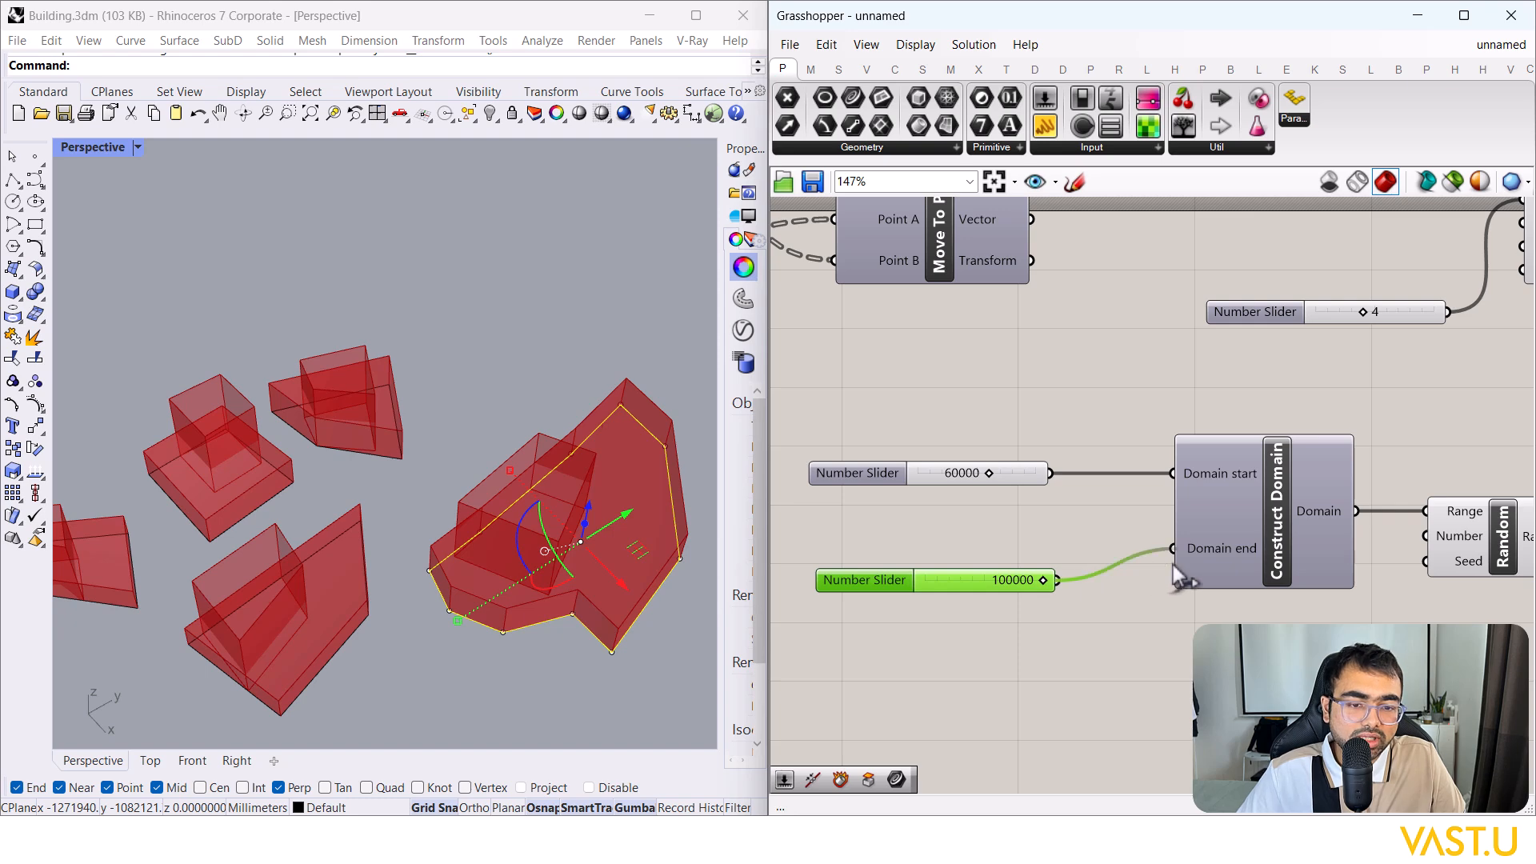
drag(1173, 565, 1173, 560)
Step: Raise the domain-end slider's maximum to 140000 and set it to 140000
double_click(883, 578)
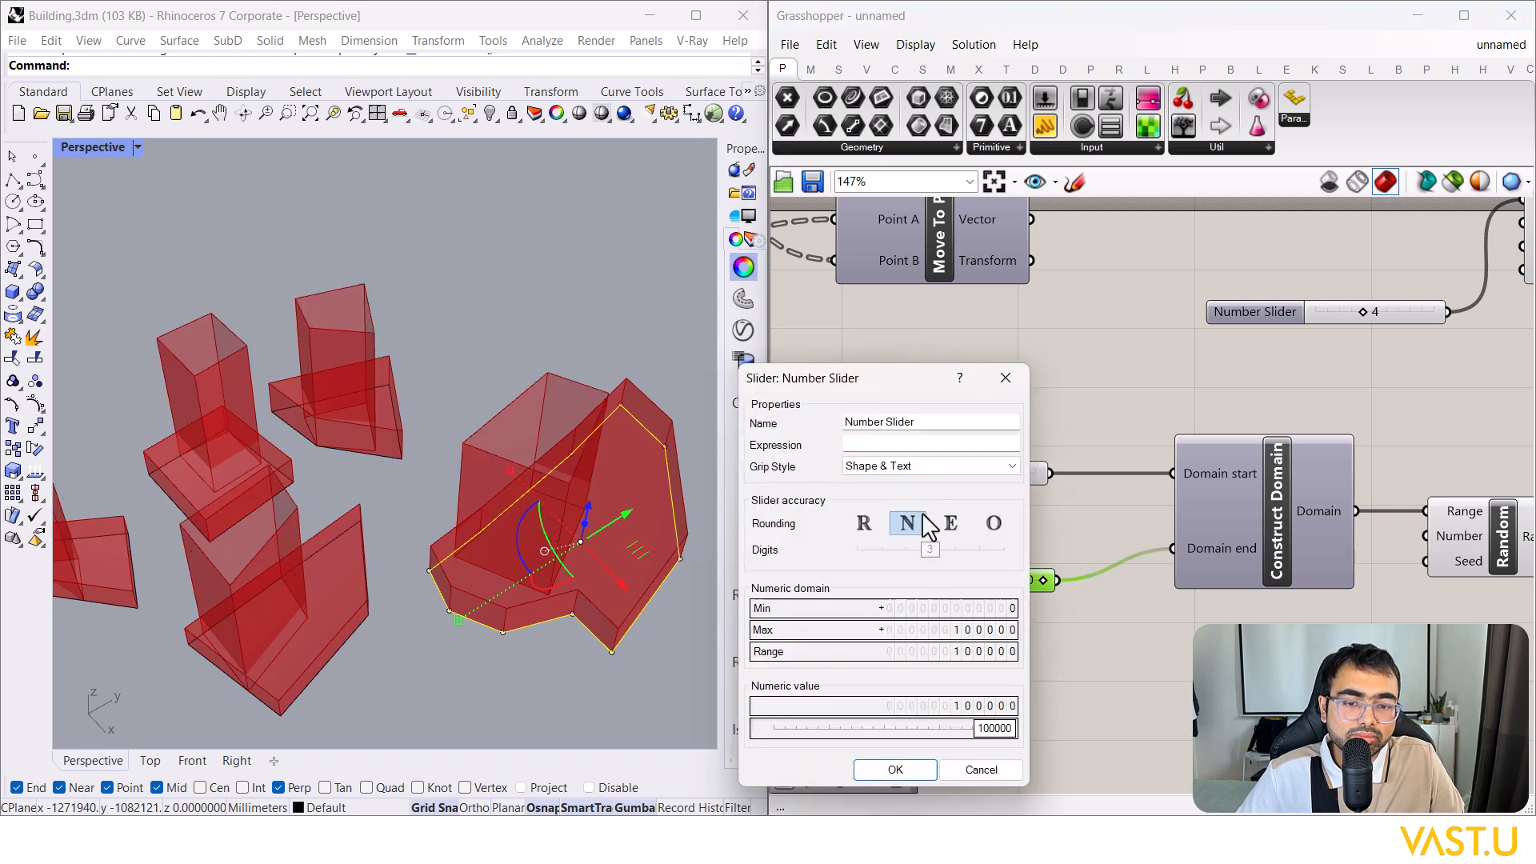
click(976, 632)
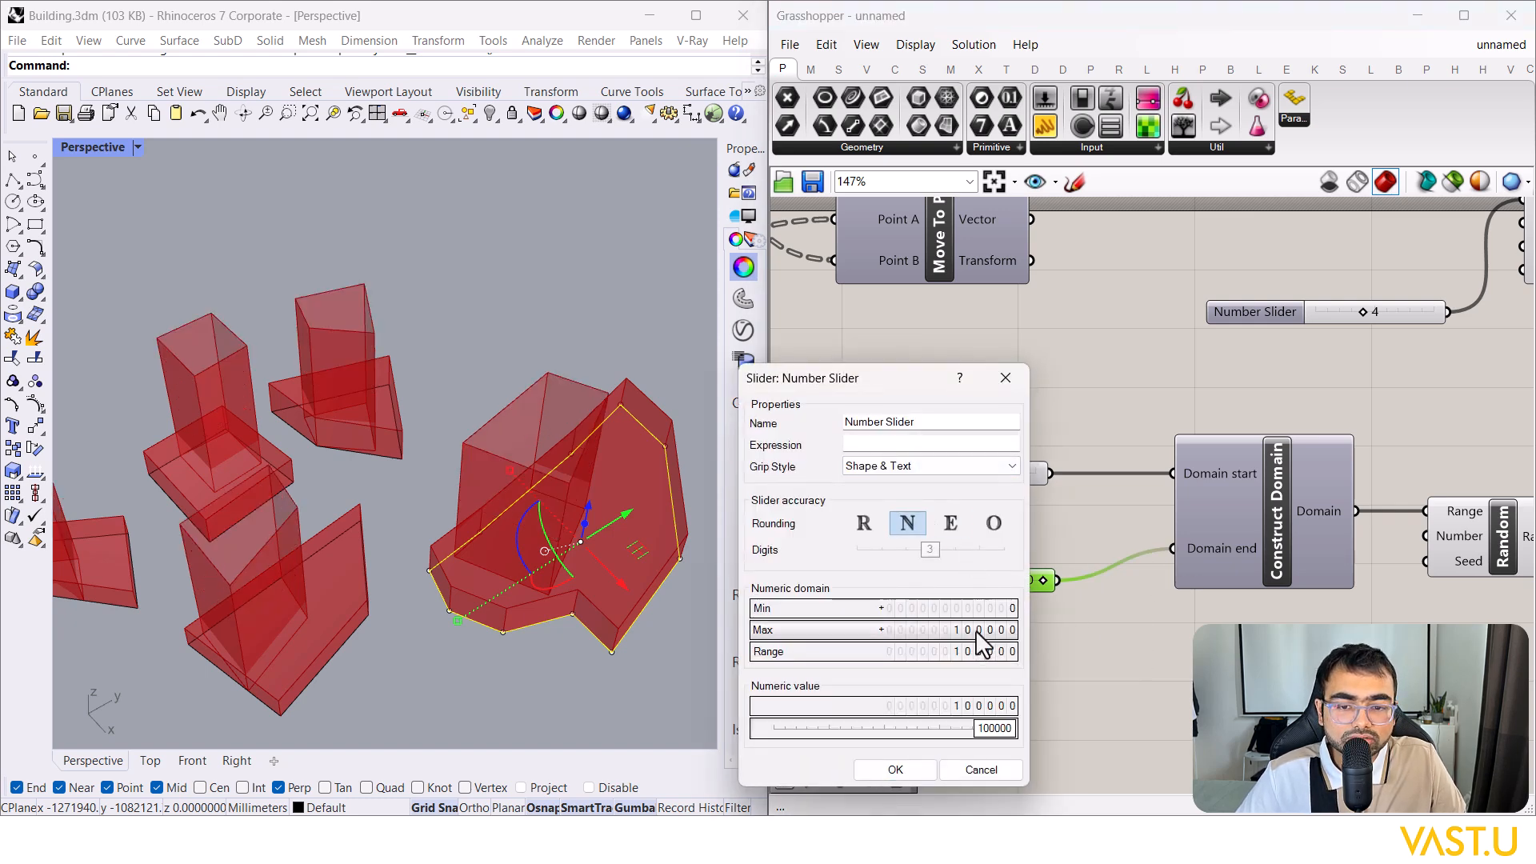
double_click(976, 630)
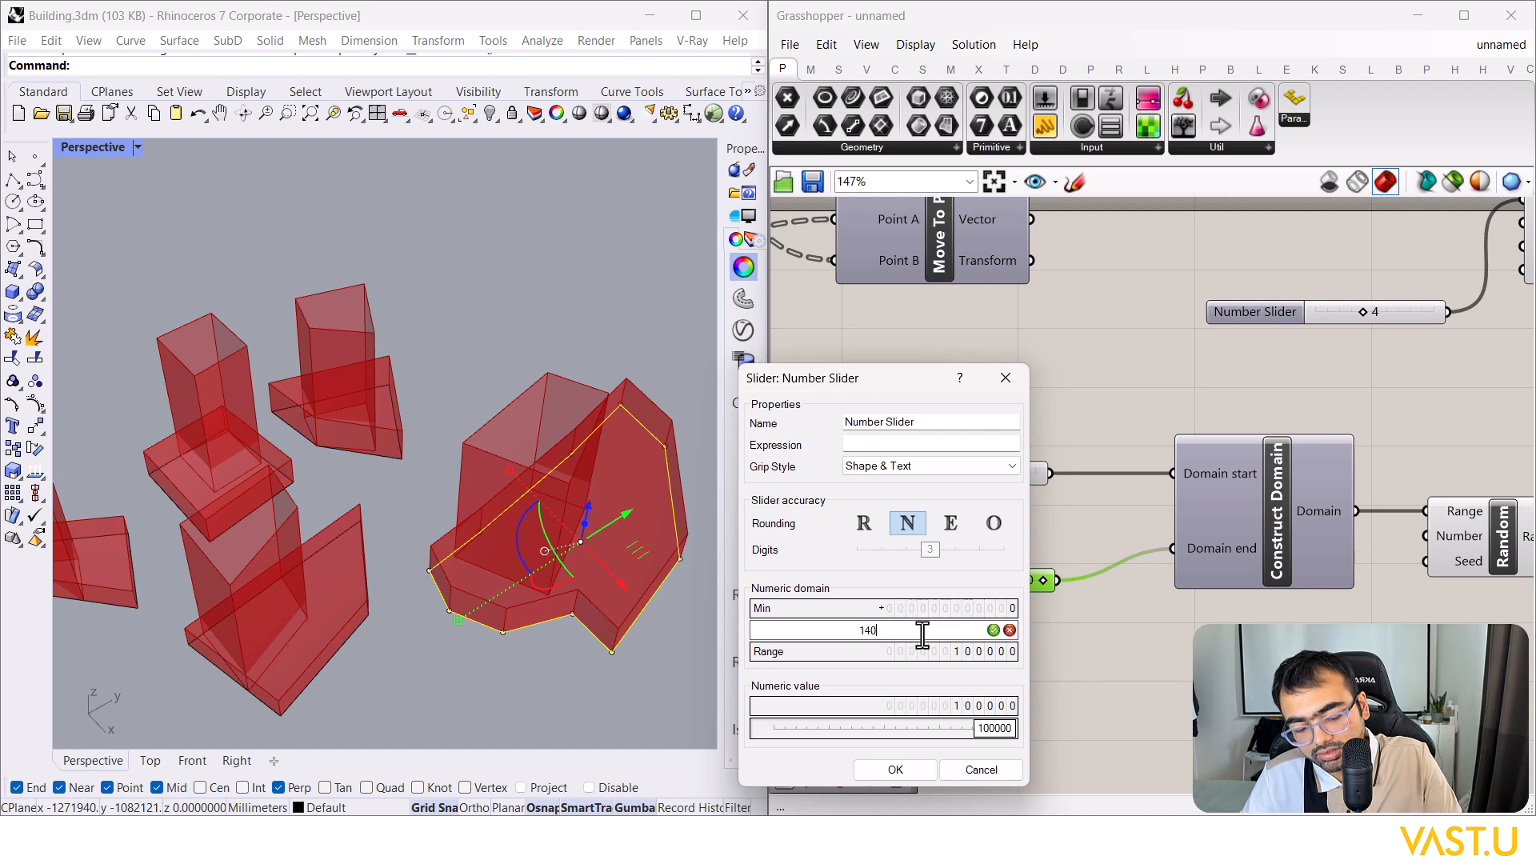
text(140000)
key(Return)
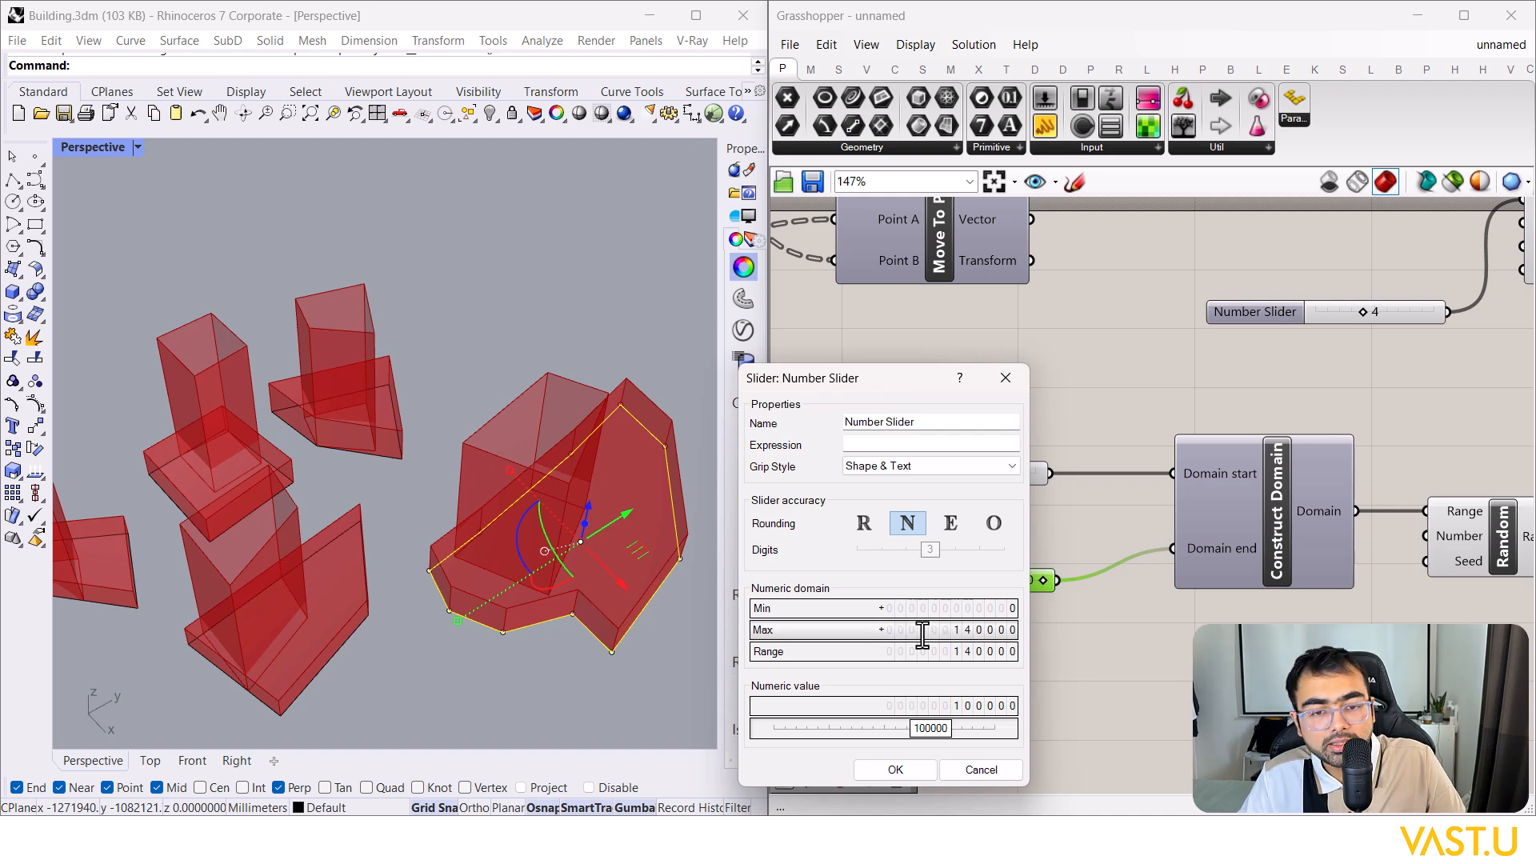
click(904, 772)
drag(1008, 581, 1048, 581)
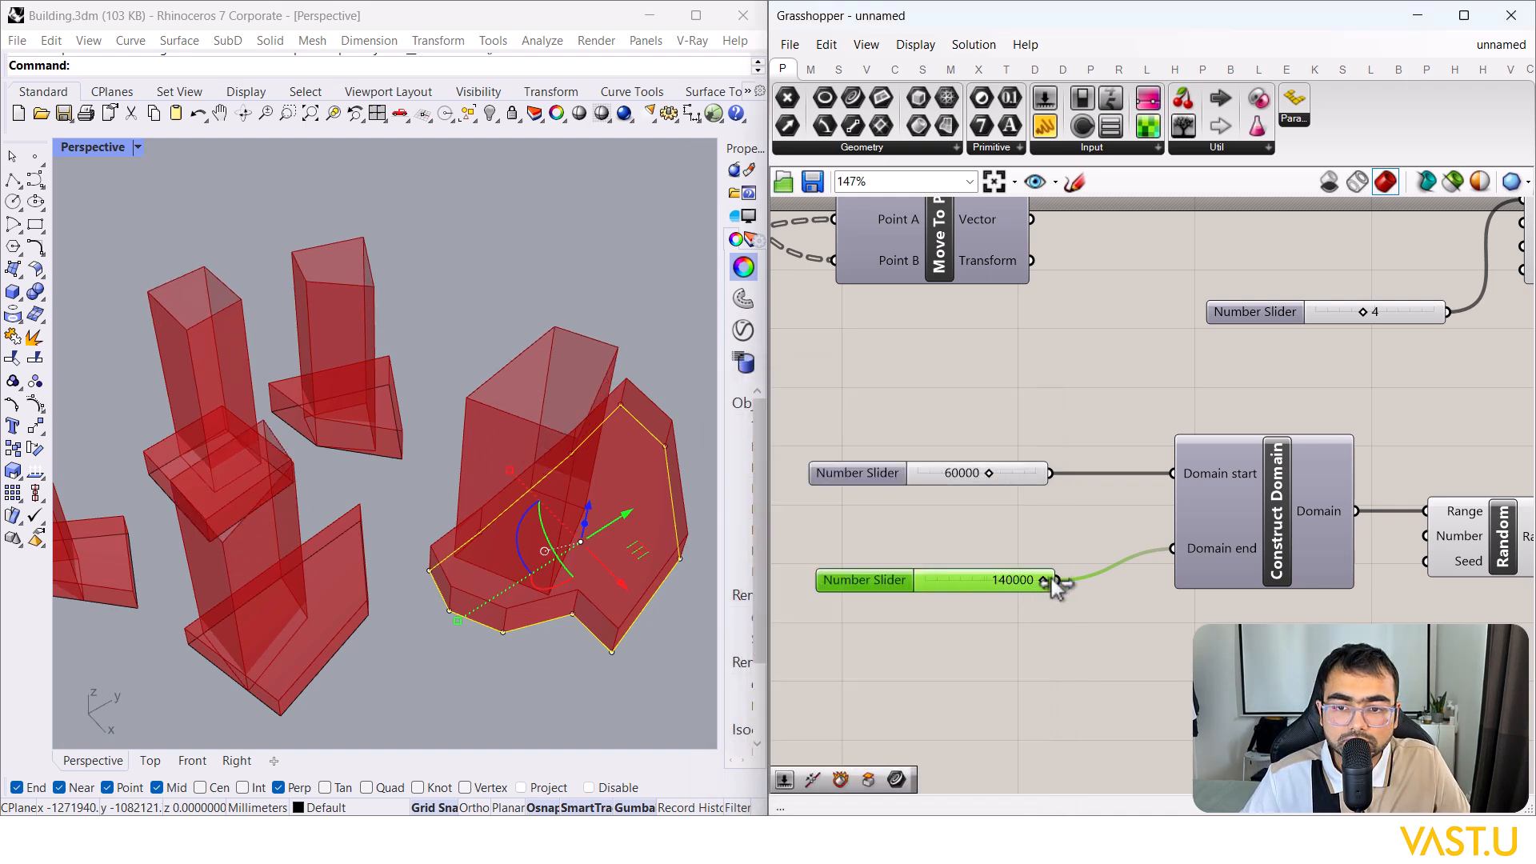
scroll(301, 582, down, 8)
mouse_move(408, 520)
right_down()
mouse_move(446, 483)
mouse_move(367, 497)
mouse_move(376, 538)
mouse_move(401, 539)
right_up()
scroll(401, 539, down, 2)
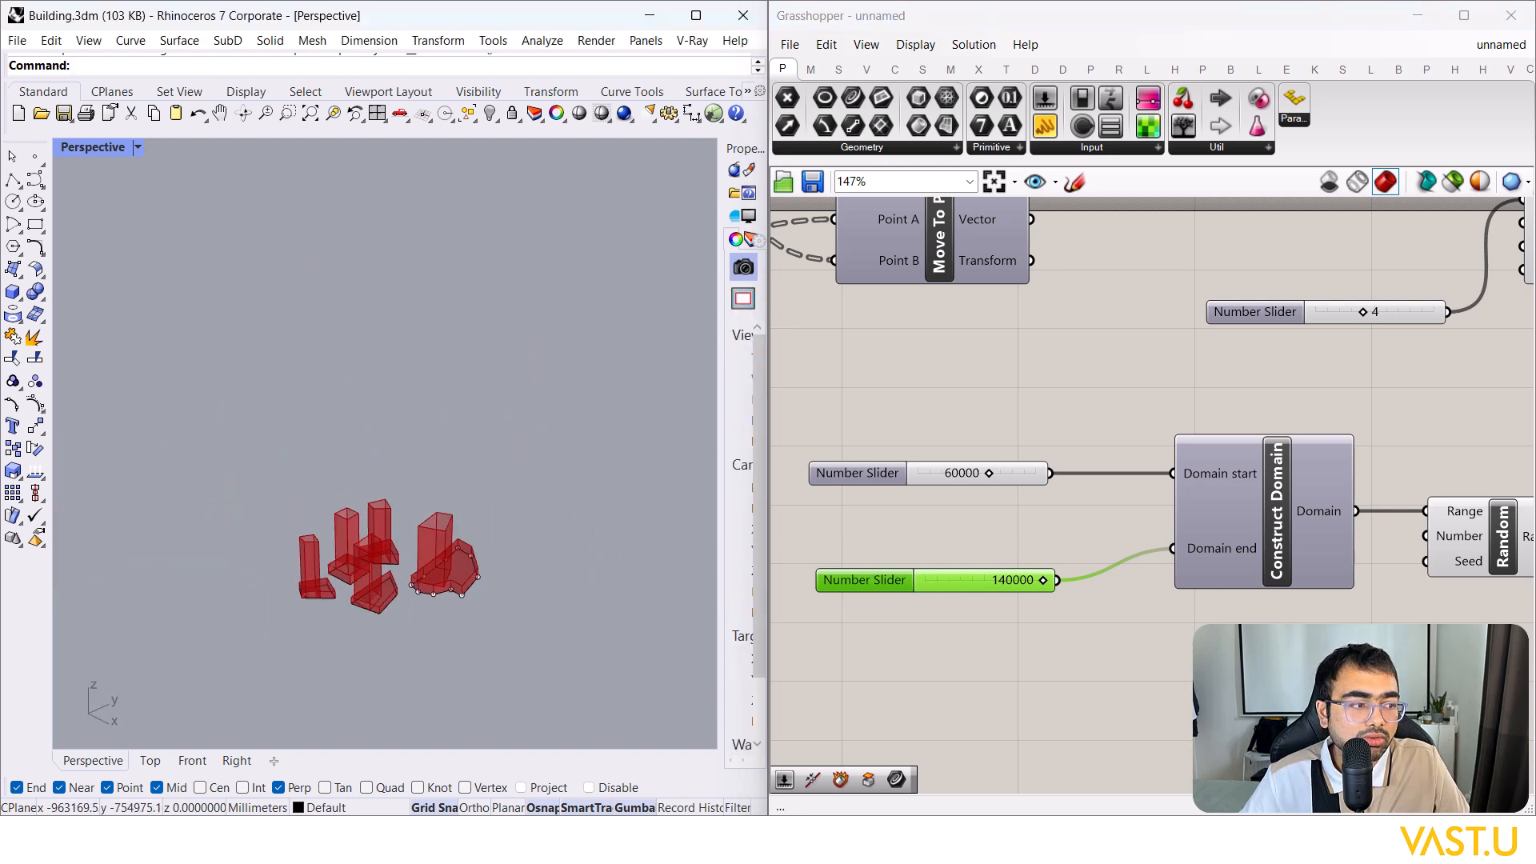
Step: Graft Extrude's Direction input so each podium extrudes separately
scroll(1198, 620, down, 2)
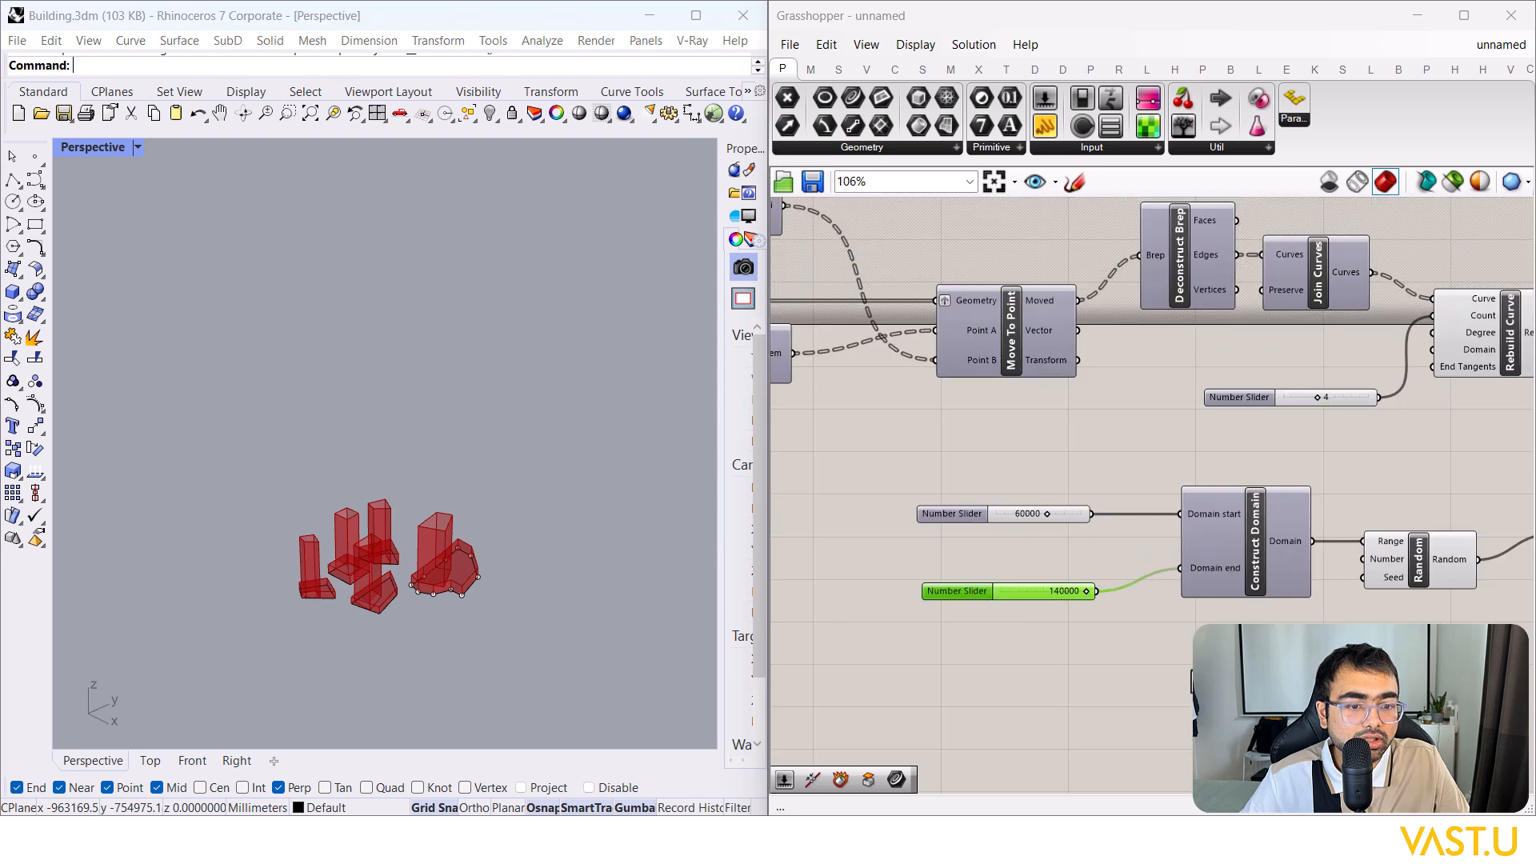
right_drag(1448, 632, 1192, 677)
right_drag(1375, 474, 1231, 489)
scroll(1228, 580, up, 1)
right_drag(1346, 454, 1328, 496)
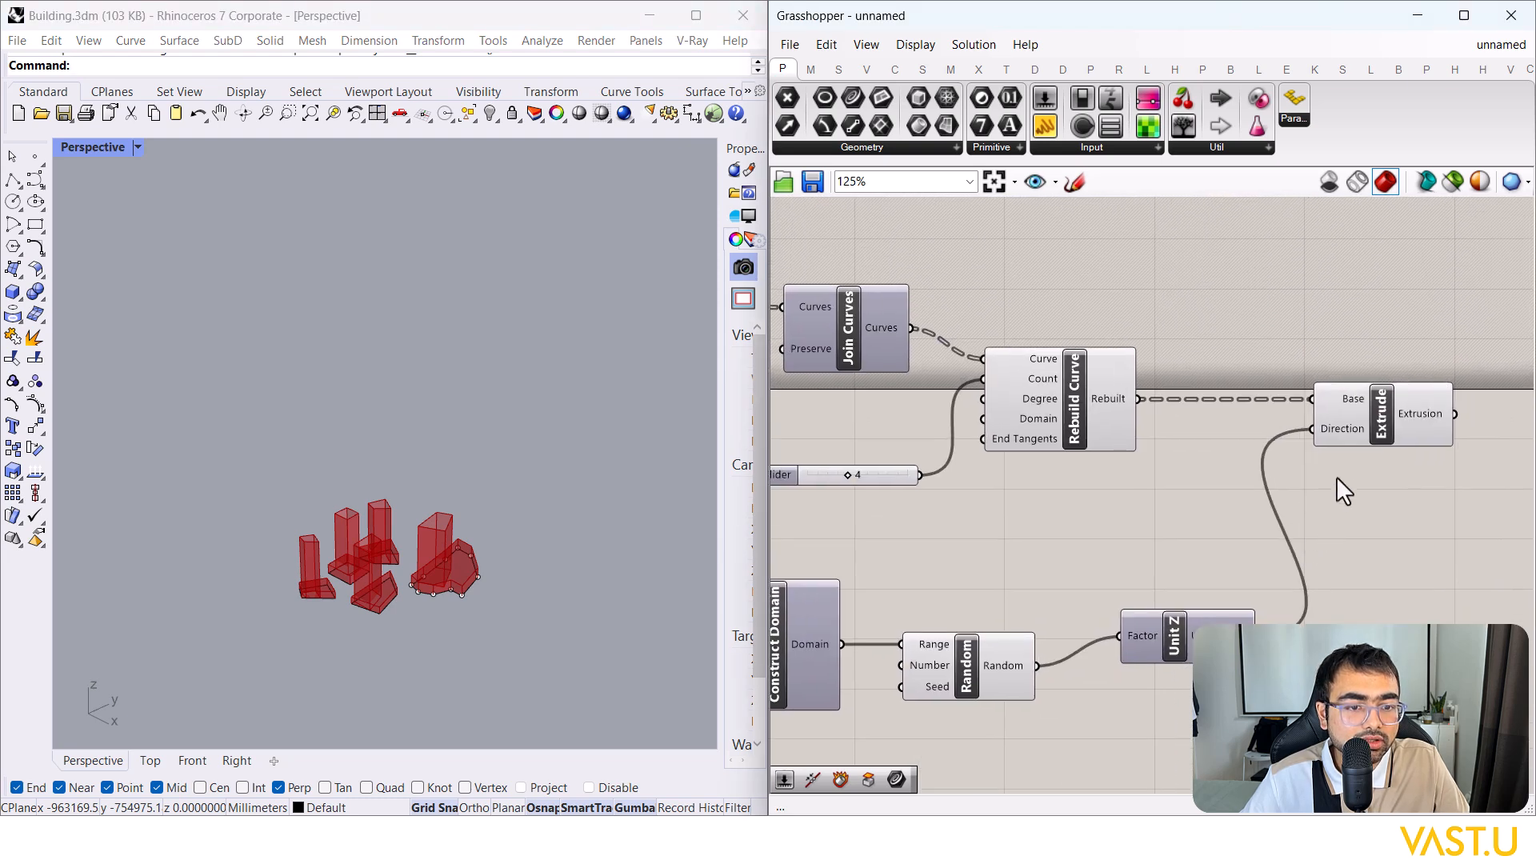
right_click(1338, 434)
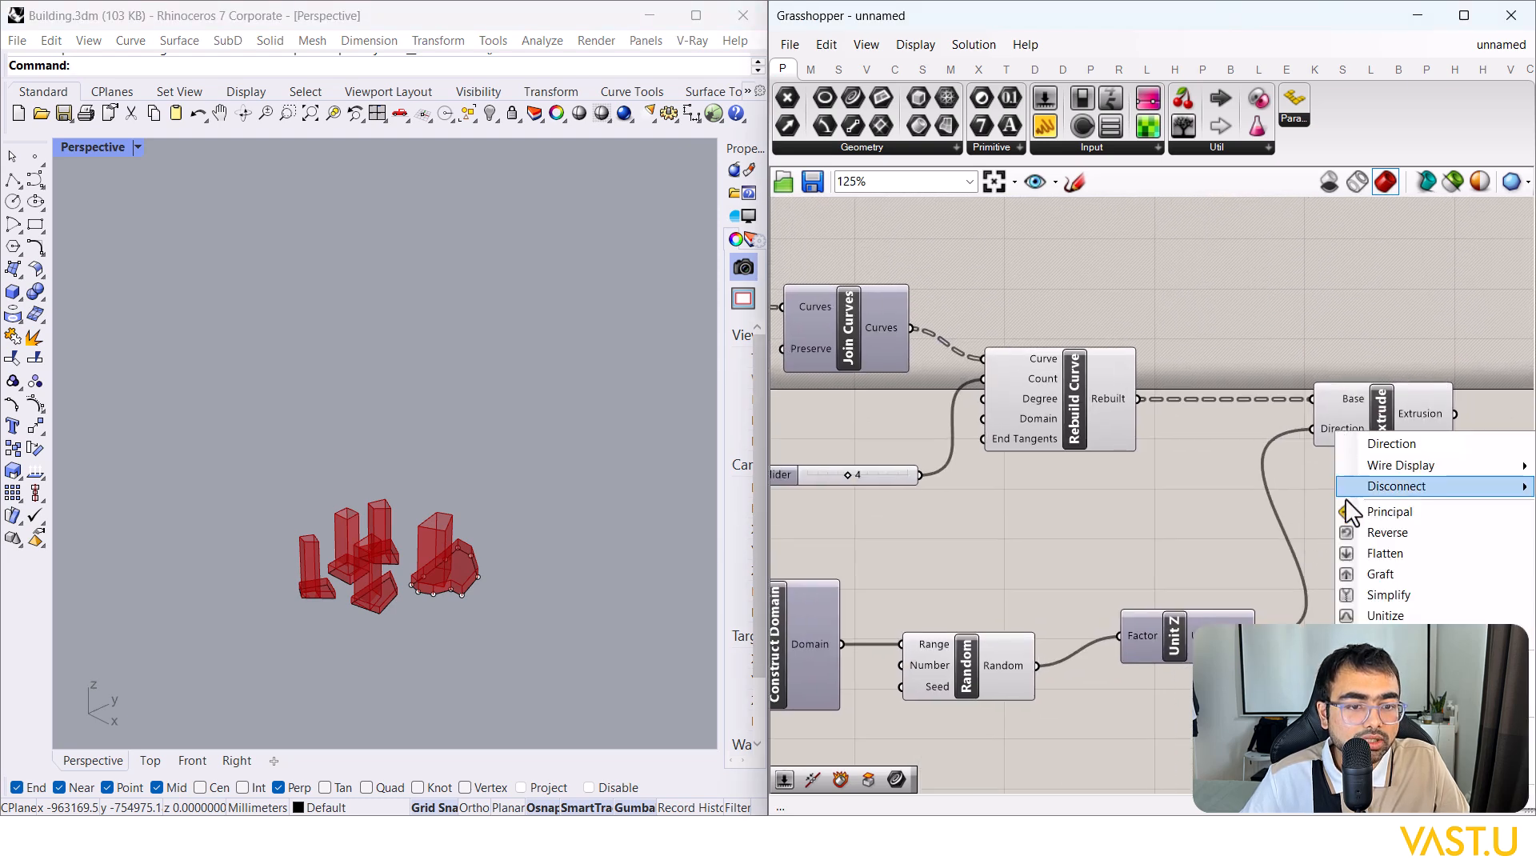
click(1377, 574)
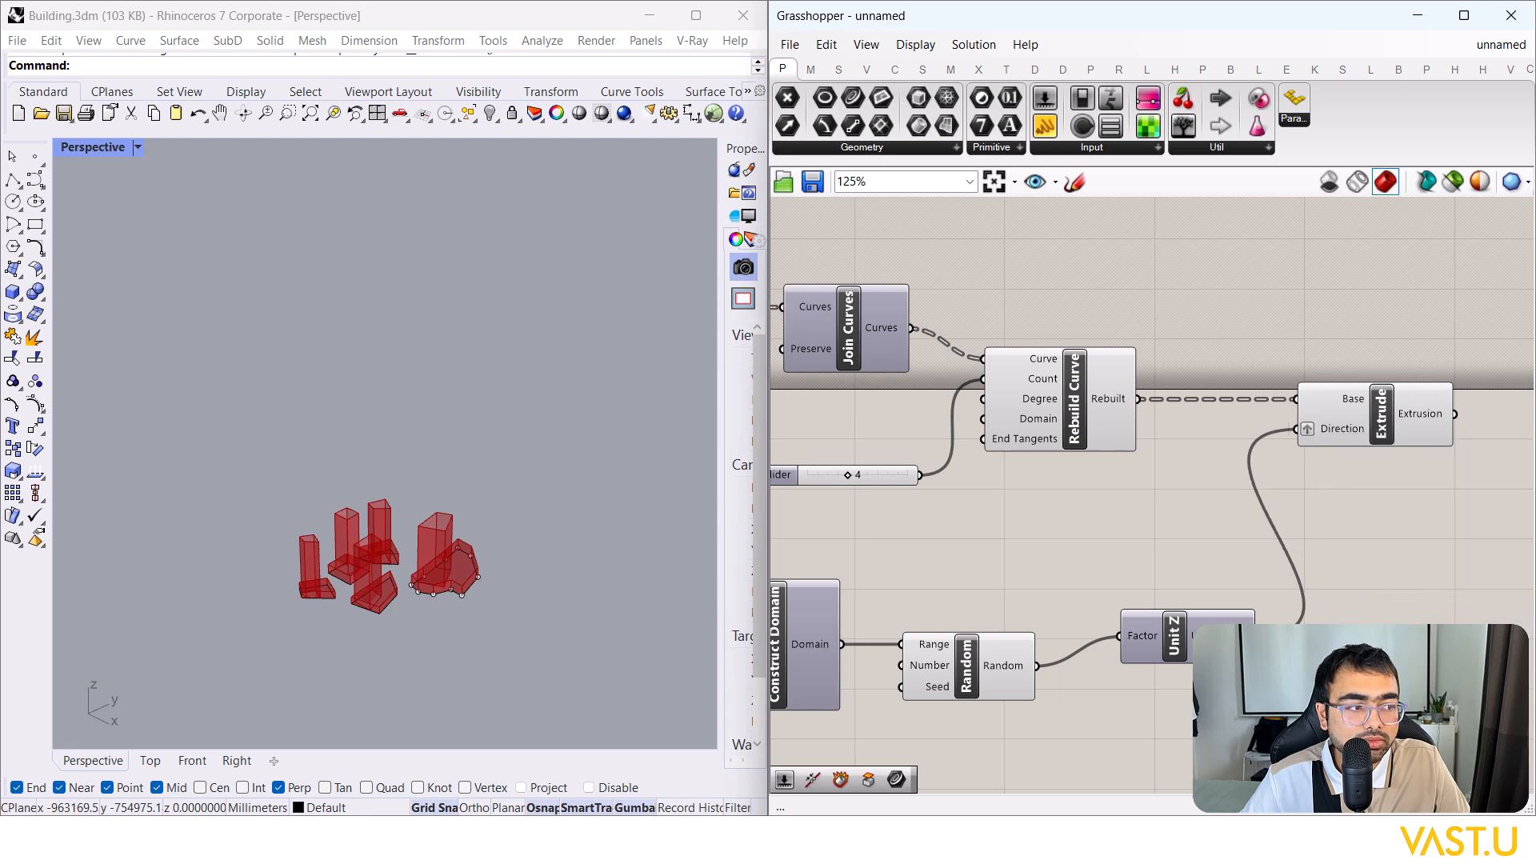
right_drag(1345, 482, 1293, 512)
drag(1309, 445, 1326, 445)
click(1319, 496)
Step: Wire List Length into Random's Number input so one value is generated per podium
right_drag(1305, 526, 1374, 498)
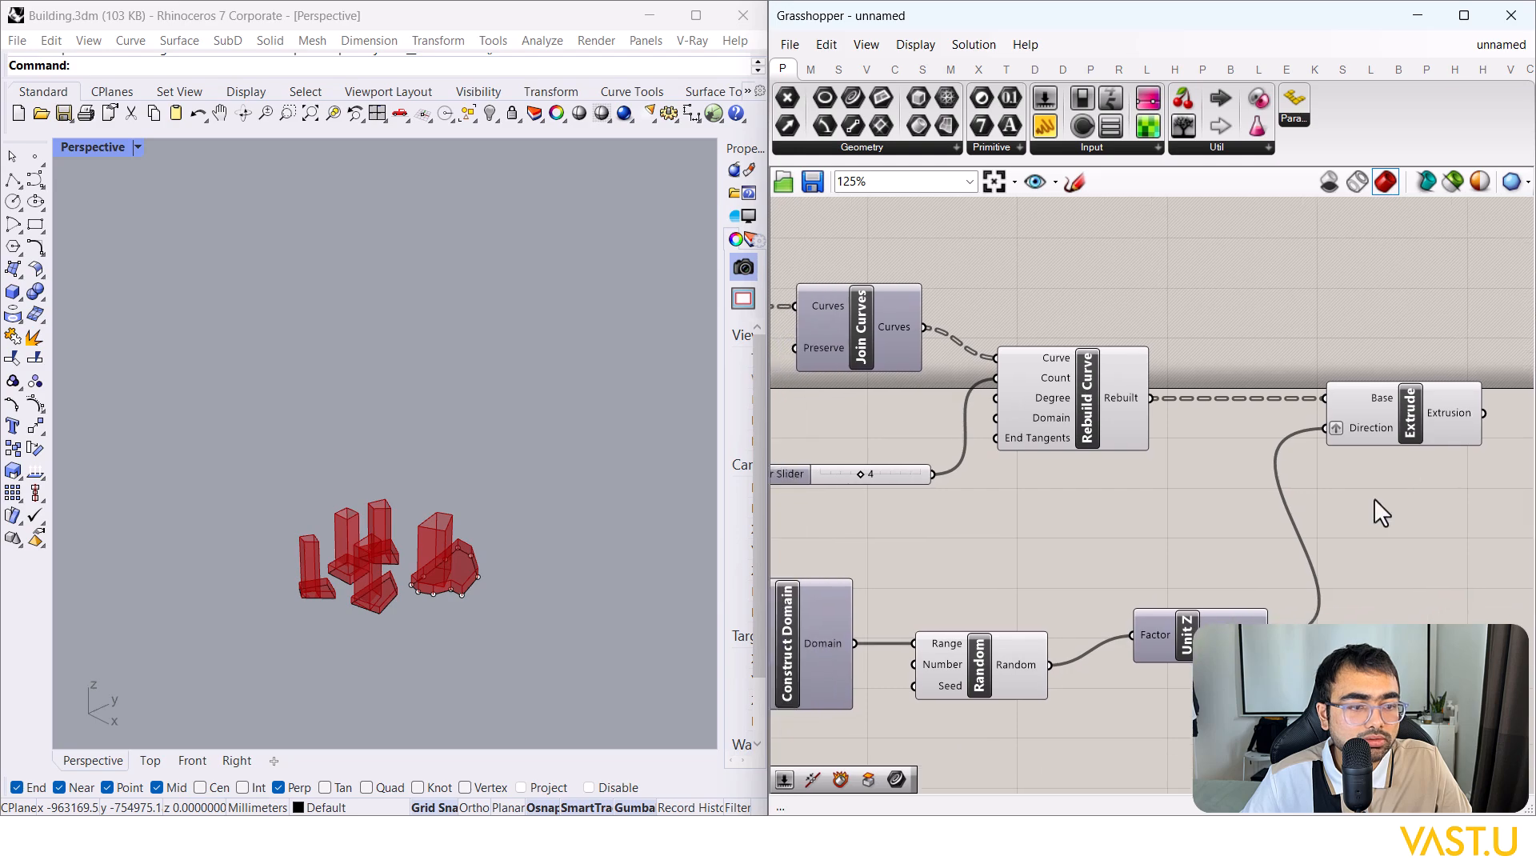
right_drag(1003, 622, 1193, 558)
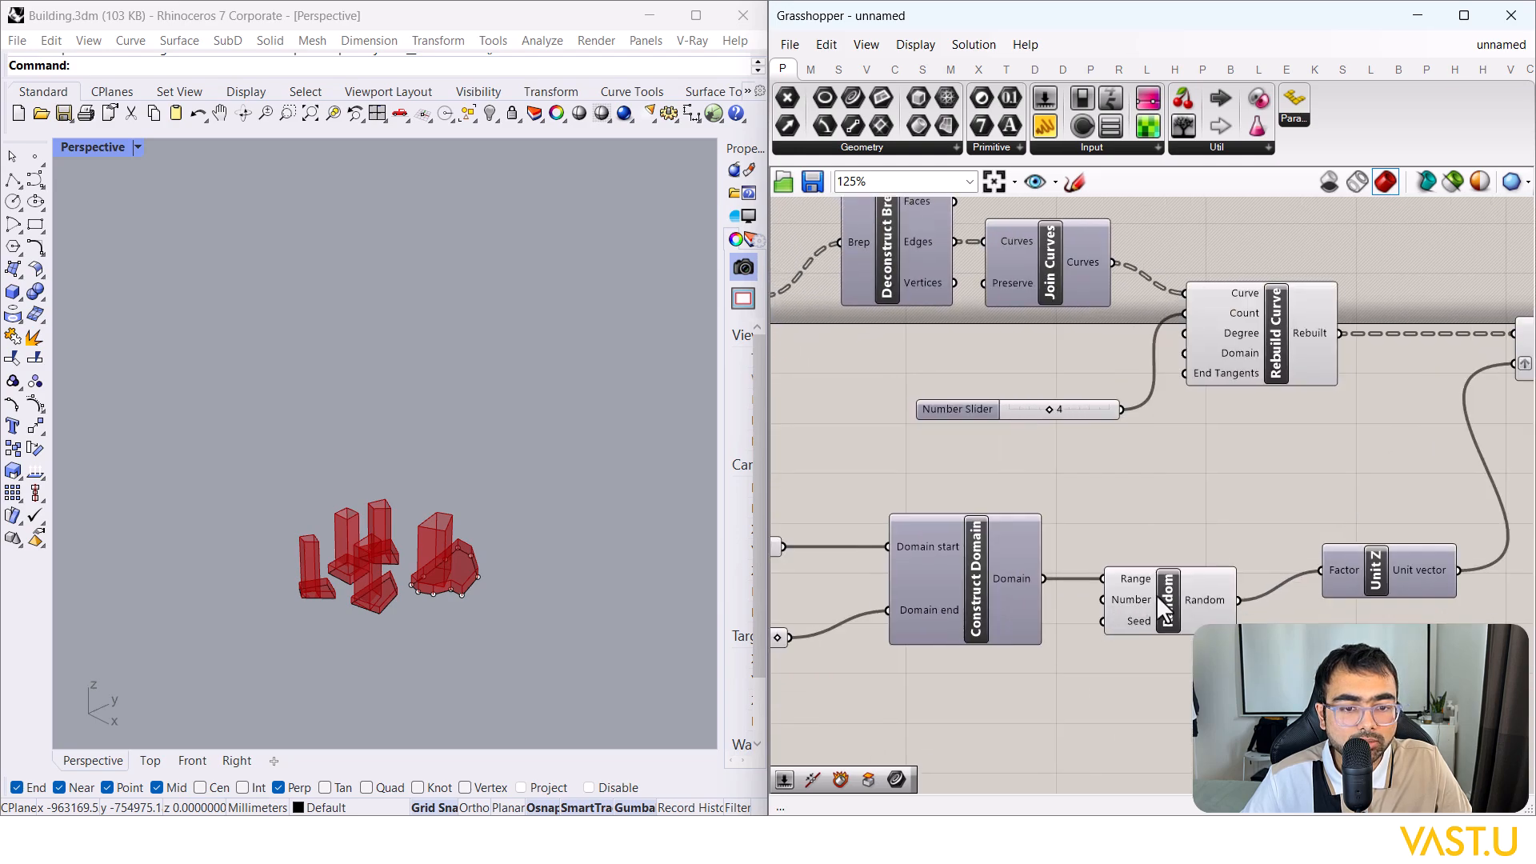
scroll(1278, 508, down, 5)
right_drag(928, 516, 1112, 513)
scroll(1072, 517, down, 3)
right_drag(872, 530, 1191, 498)
scroll(910, 524, up, 7)
drag(1029, 508, 1033, 596)
scroll(1021, 474, down, 7)
drag(1020, 473, 1277, 396)
scroll(1476, 515, up, 8)
scroll(1117, 556, down, 4)
scroll(1312, 480, up, 4)
scroll(1261, 493, down, 2)
scroll(1334, 490, up, 3)
scroll(952, 483, up, 3)
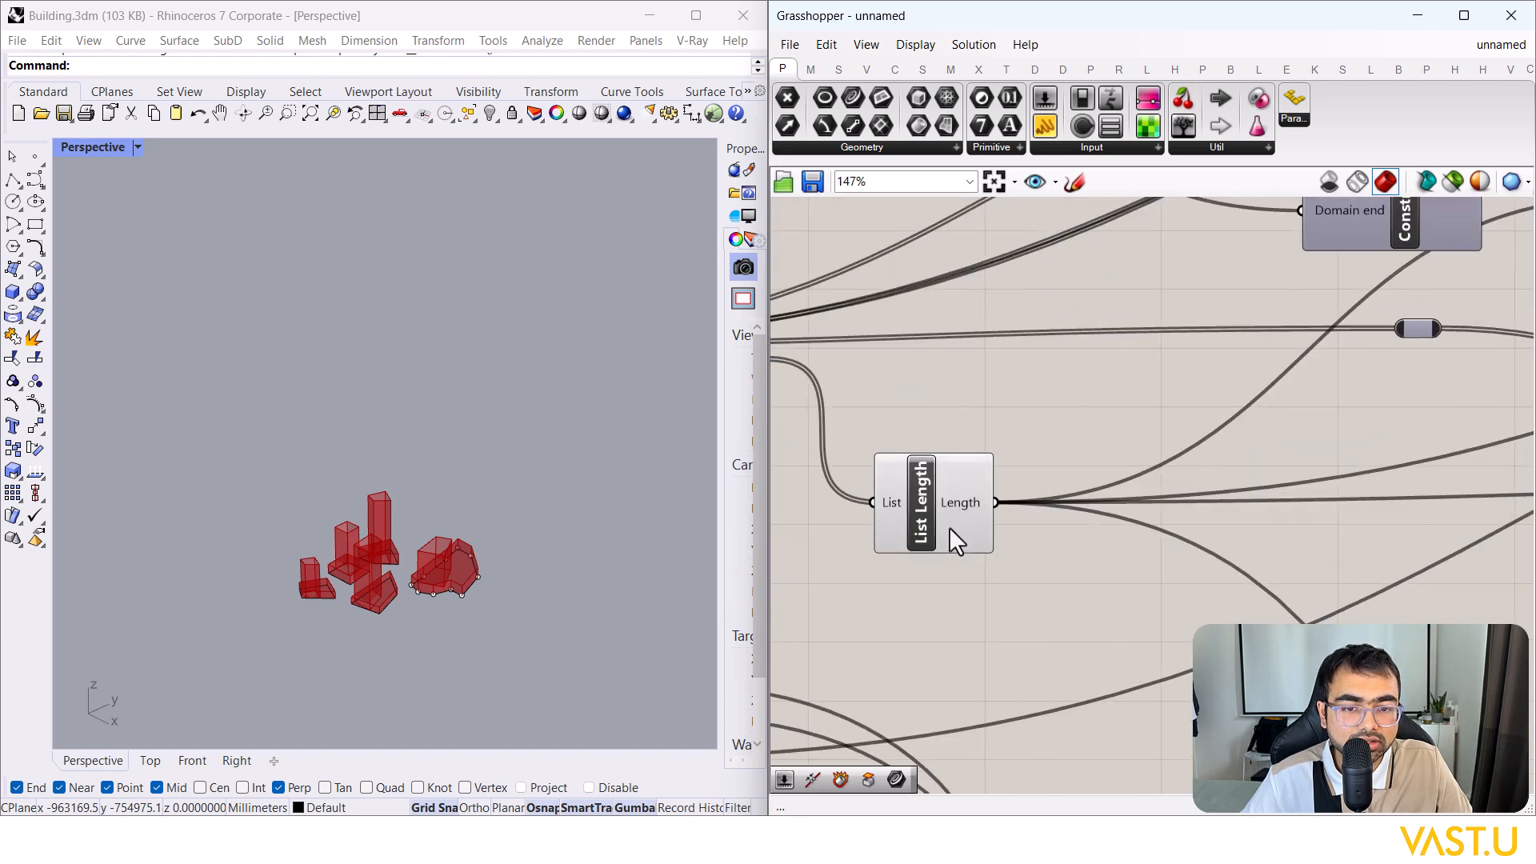
Step: Connect the Combinations slider to Random's Seed and check the random tower heights in Rhino
mouse_move(962, 507)
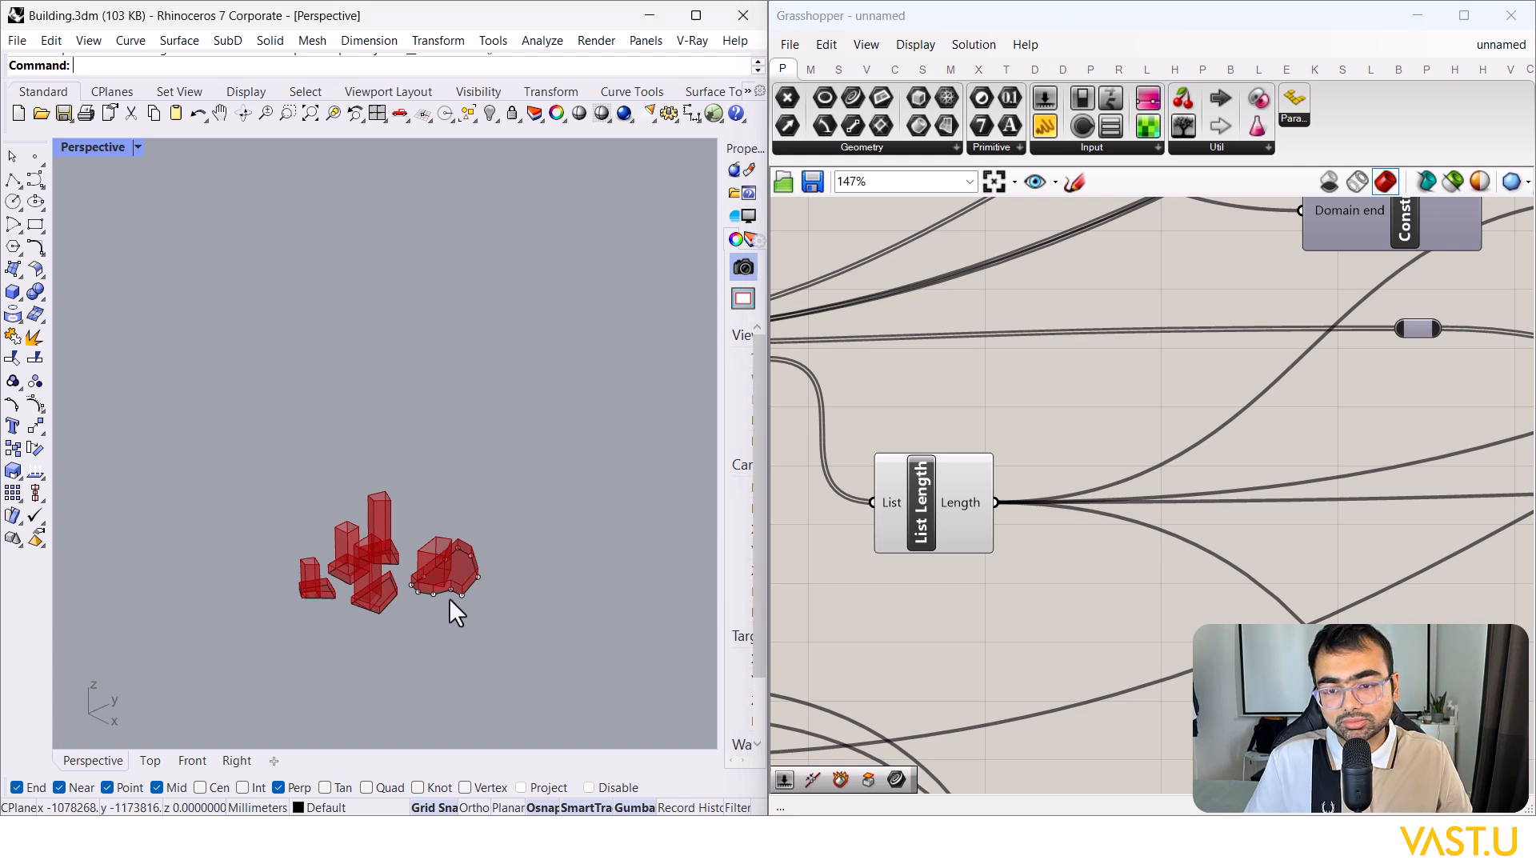
right_drag(493, 578, 376, 588)
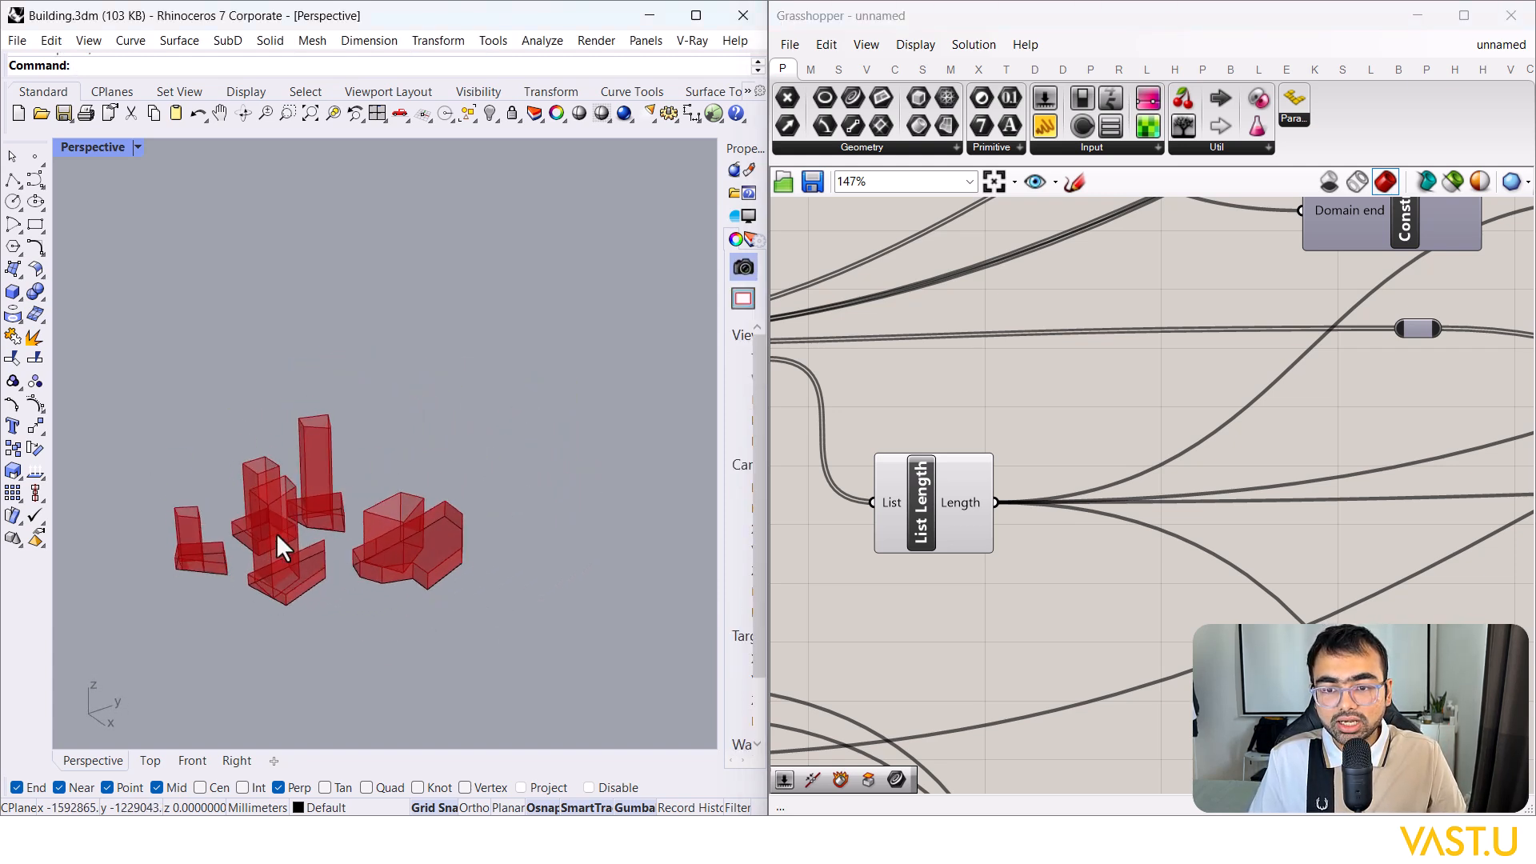
scroll(266, 532, up, 2)
scroll(1128, 409, down, 5)
scroll(1042, 493, up, 4)
drag(1067, 464, 893, 354)
scroll(921, 587, down, 3)
scroll(920, 587, down, 1)
scroll(1467, 570, up, 3)
scroll(1089, 582, down, 2)
scroll(1419, 499, up, 3)
scroll(1269, 480, down, 2)
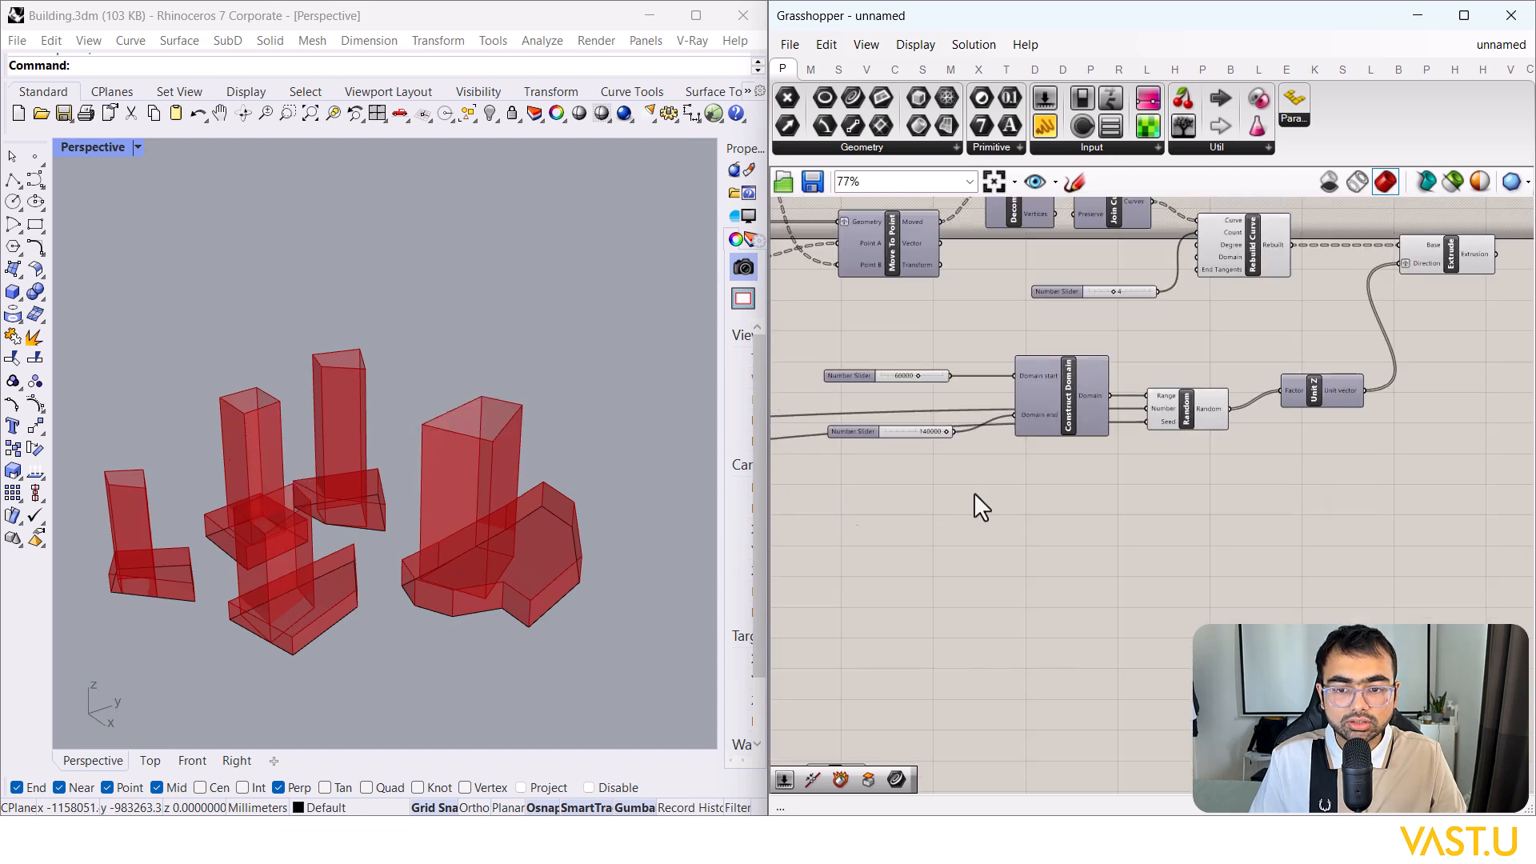
scroll(448, 464, down, 8)
right_drag(459, 458, 472, 441)
Step: Add a Cap Holes component after Extrude so the Rhino towers become closed solids
right_drag(1520, 330, 1241, 397)
click(1192, 321)
double_click(1349, 352)
text(cap)
key(Return)
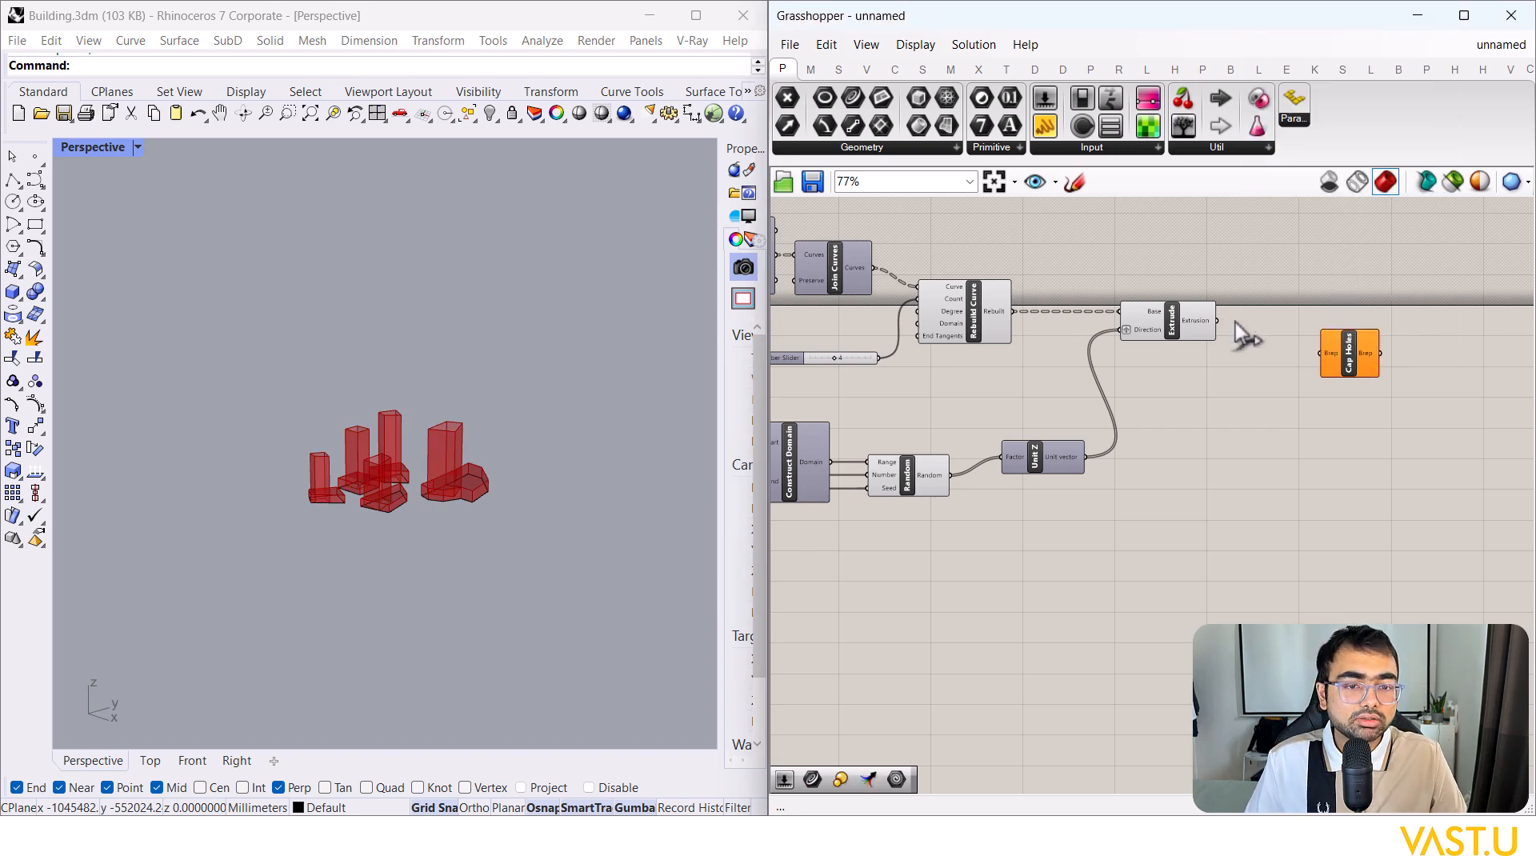
drag(1360, 348, 1358, 319)
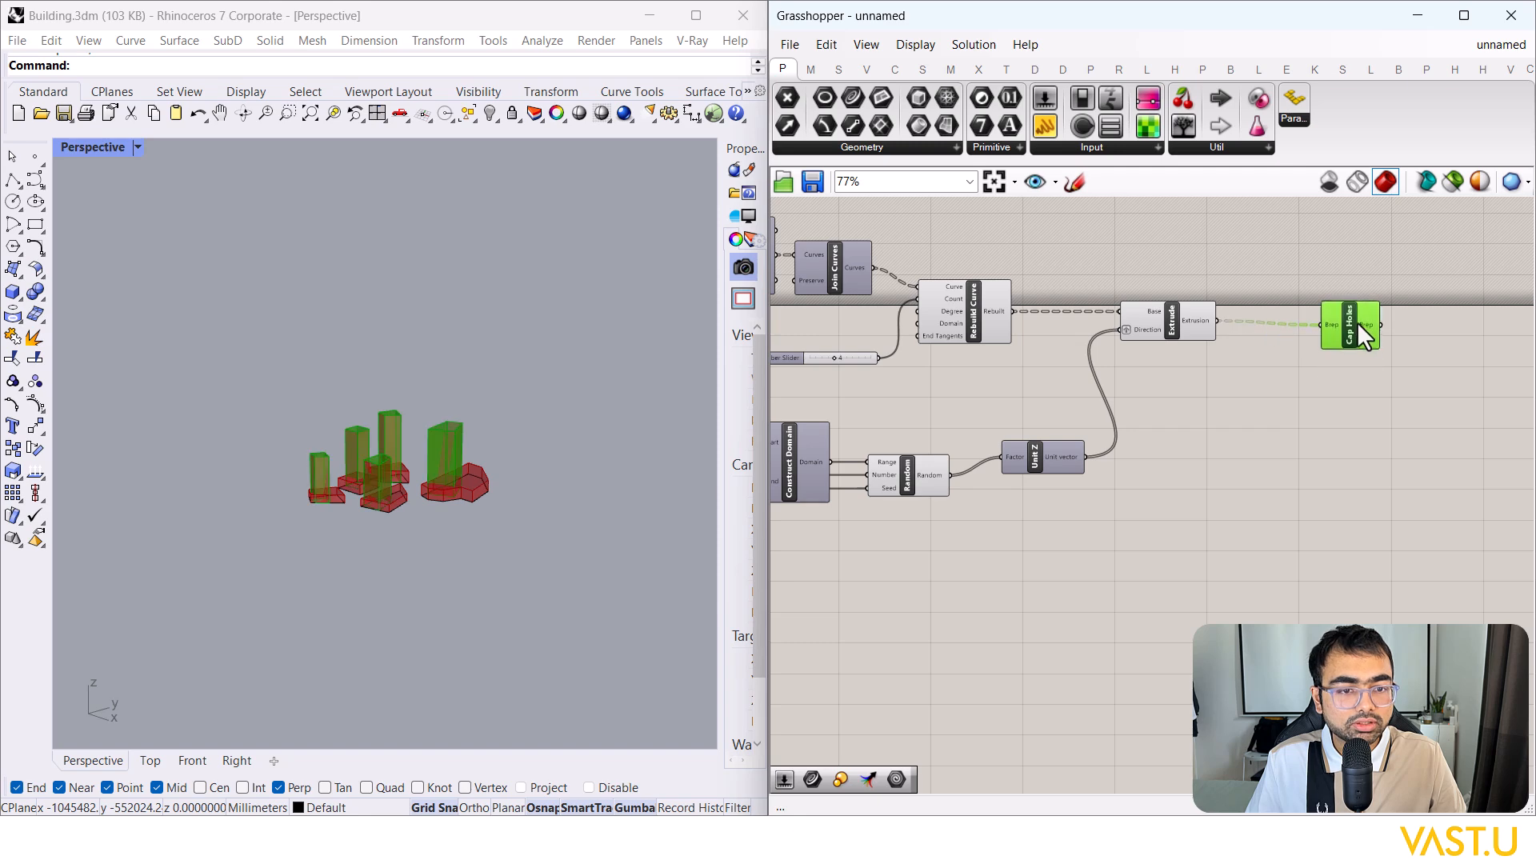
click(1298, 400)
scroll(438, 473, up, 4)
right_drag(436, 487, 385, 570)
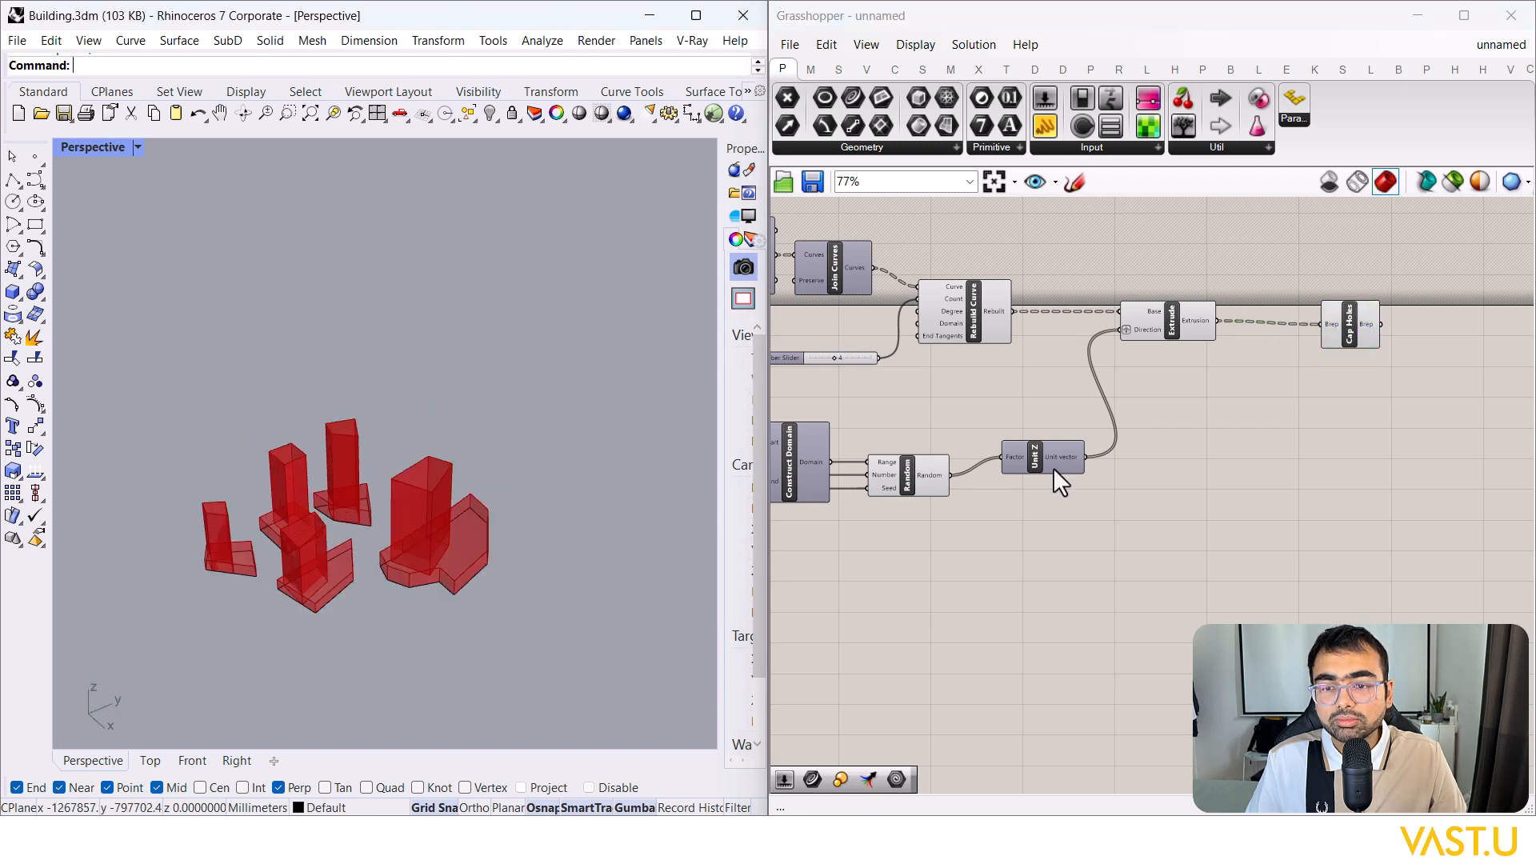
scroll(1131, 510, down, 2)
scroll(1215, 539, down, 9)
Step: Review the whole definition, from the input sliders through to Cap Holes
right_drag(1184, 554, 1163, 664)
scroll(1288, 449, up, 2)
drag(1422, 462, 861, 257)
right_drag(1158, 303, 1052, 256)
scroll(1052, 257, up, 10)
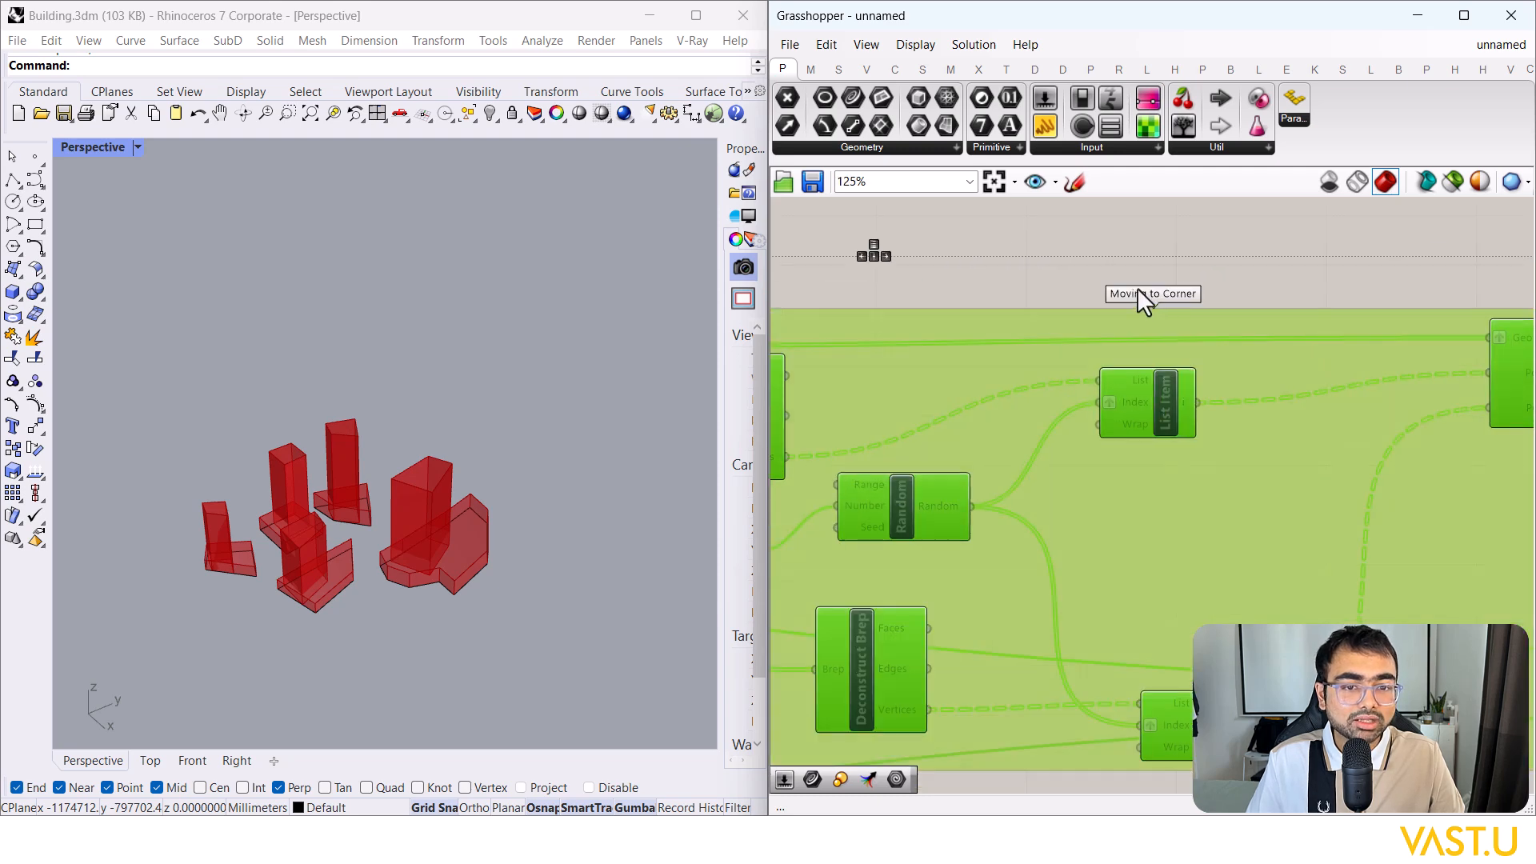
click(1154, 320)
scroll(1176, 392, down, 8)
right_drag(1172, 396, 925, 507)
scroll(920, 488, up, 2)
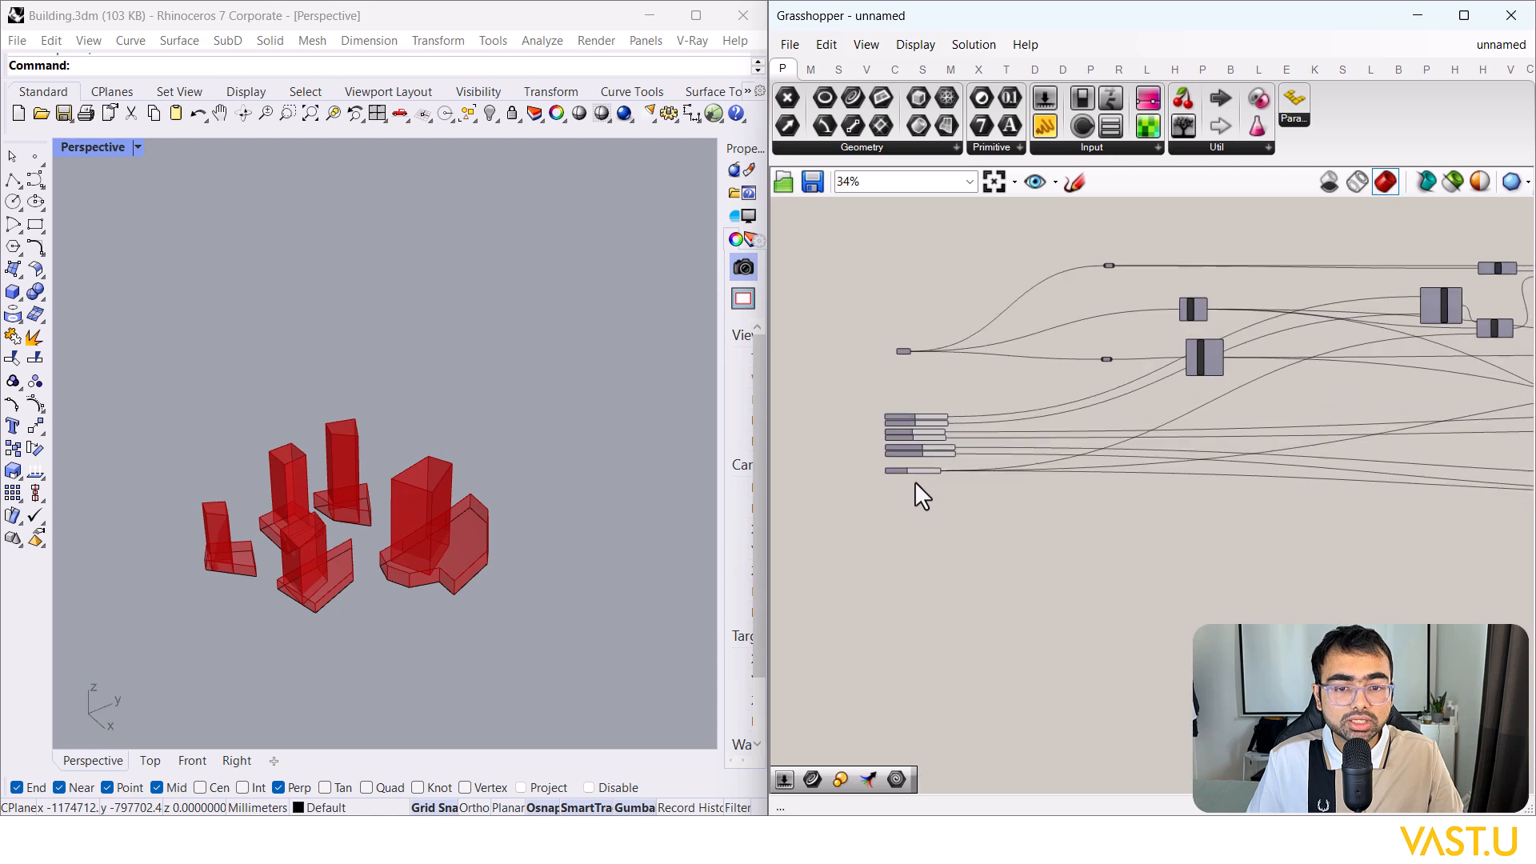
scroll(916, 483, up, 3)
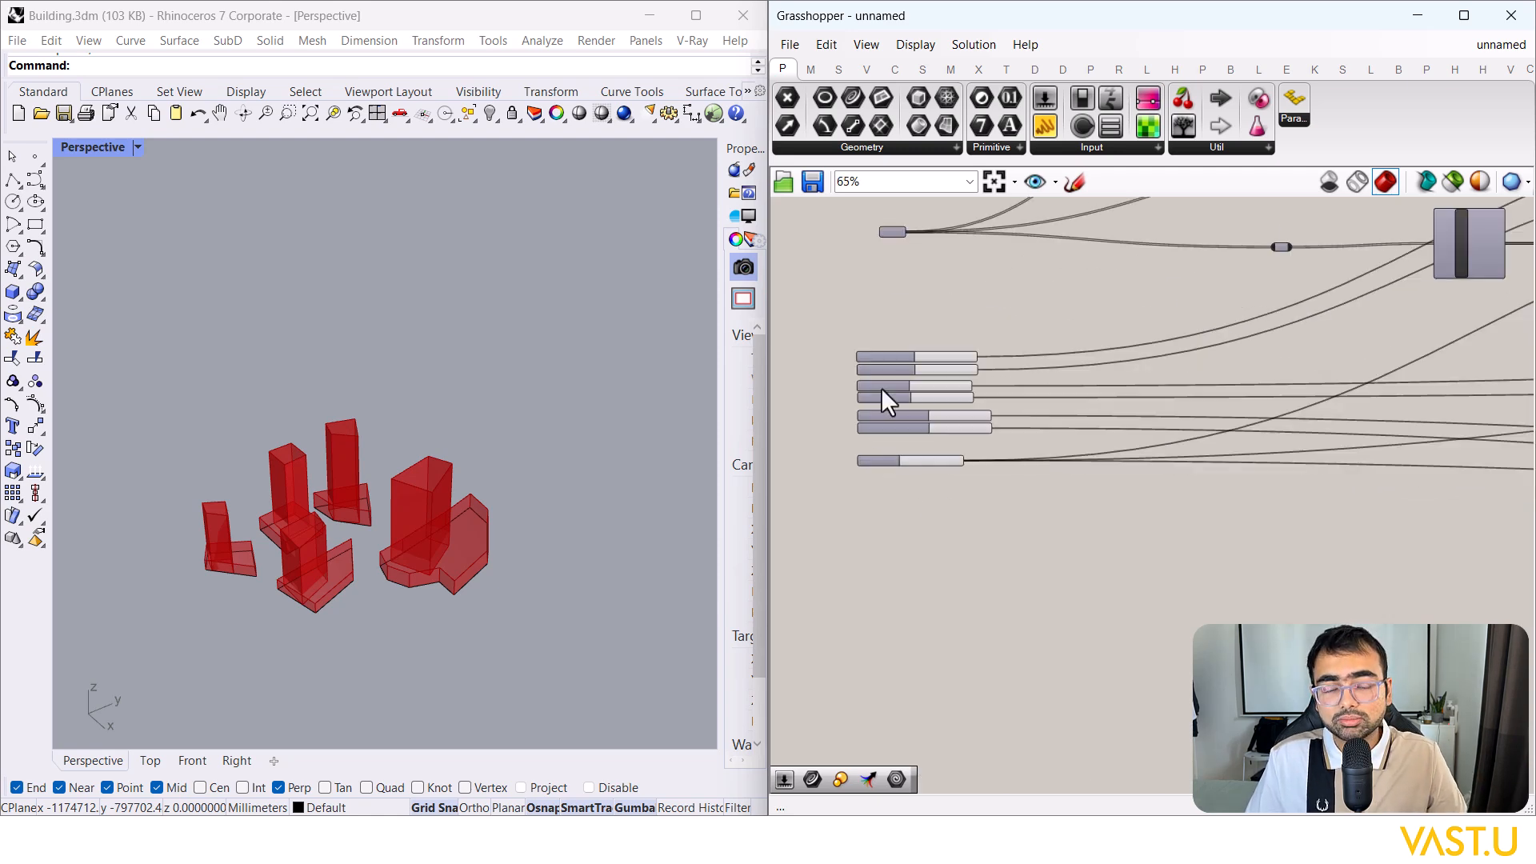
scroll(884, 401, down, 7)
right_drag(920, 374, 1037, 335)
scroll(1009, 568, up, 2)
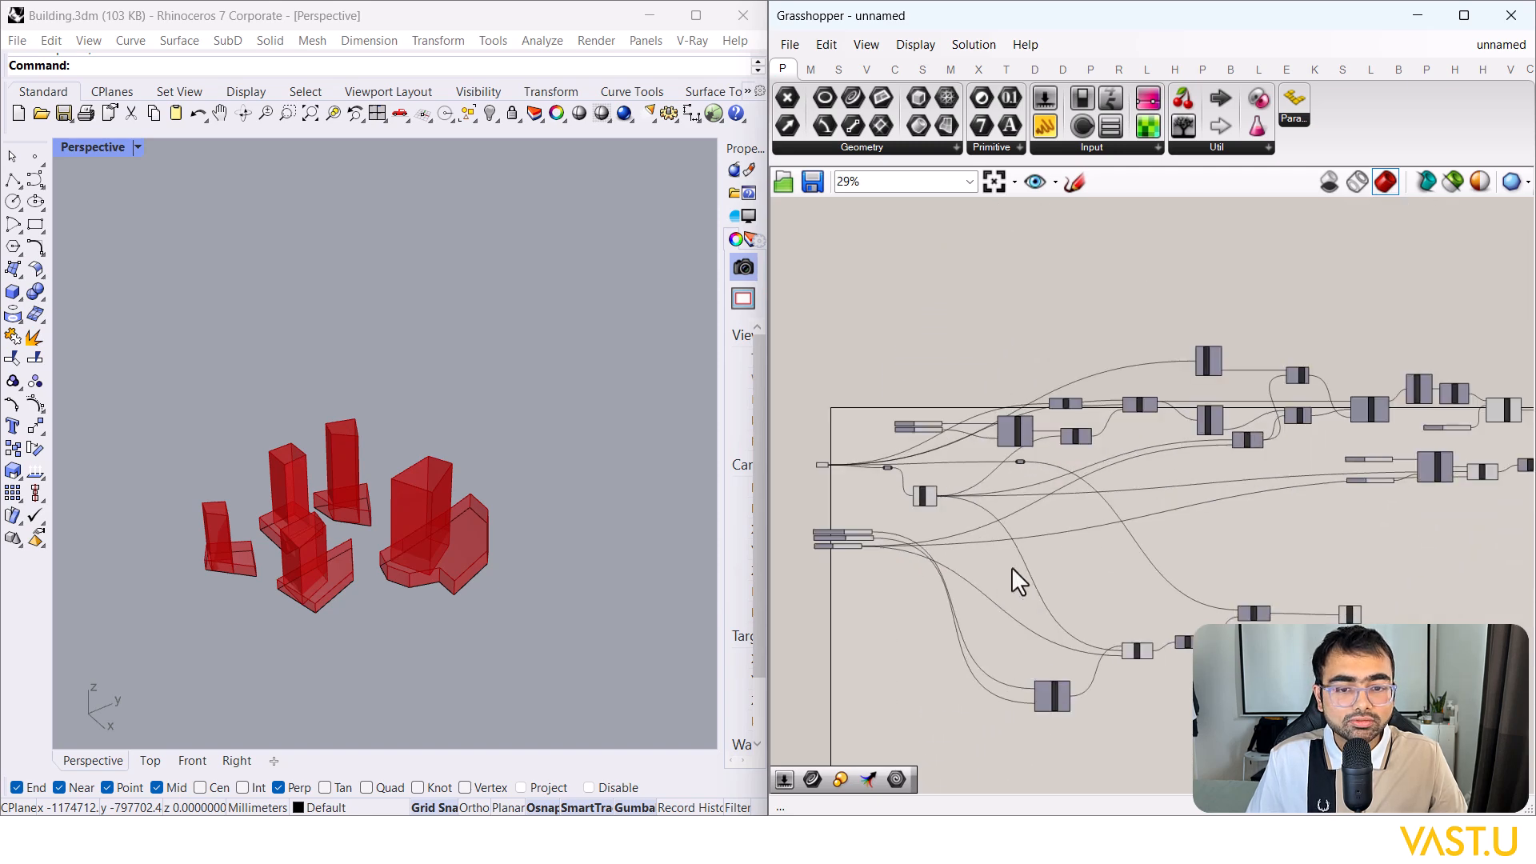